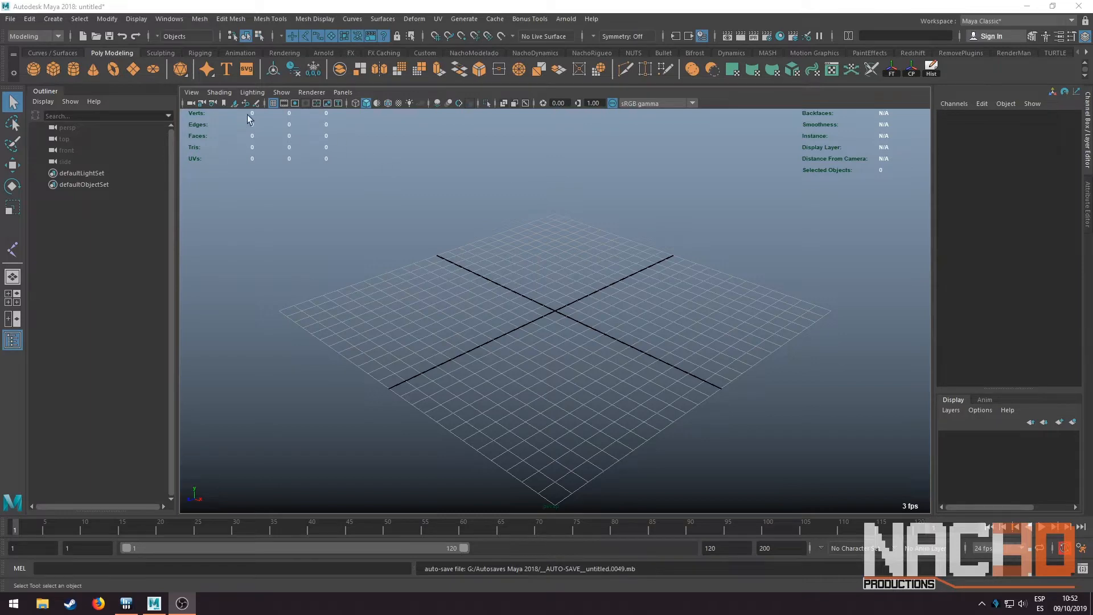
Open the scene file Ultimate_Bony_v1.0.4.mb without saving the untitled scene
{"action": "left_click", "coordinate": [98, 38]}
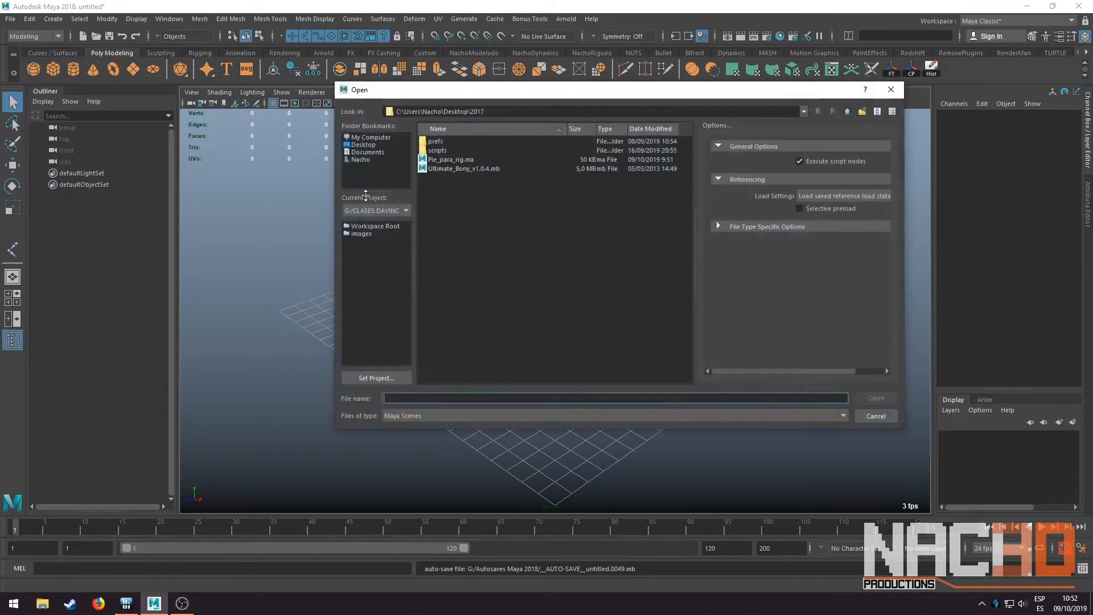
{"action": "double_click", "coordinate": [450, 169]}
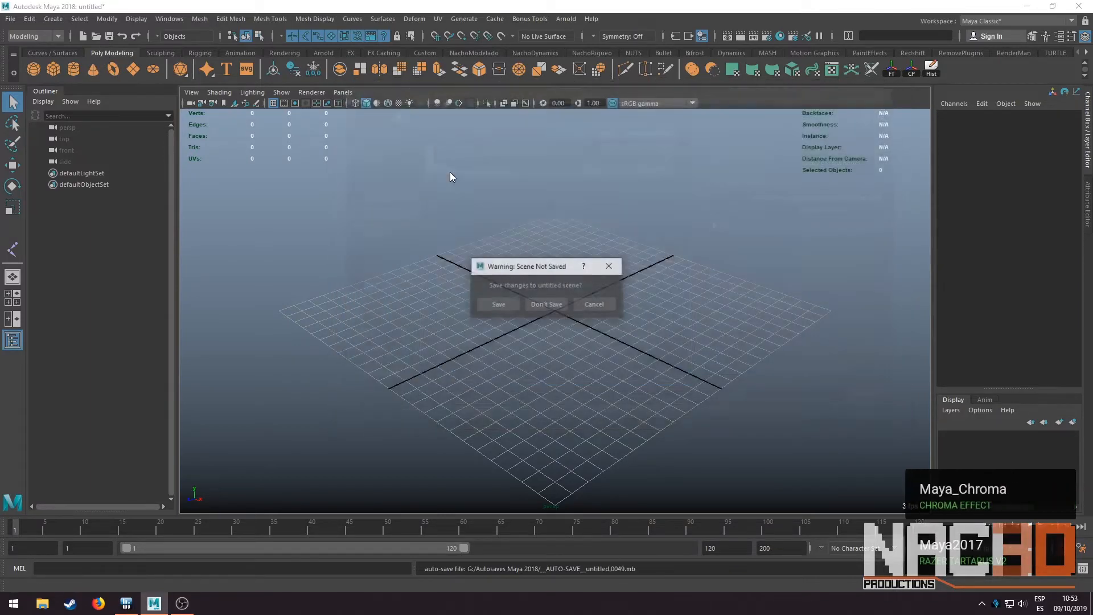
{"action": "left_click", "coordinate": [554, 305]}
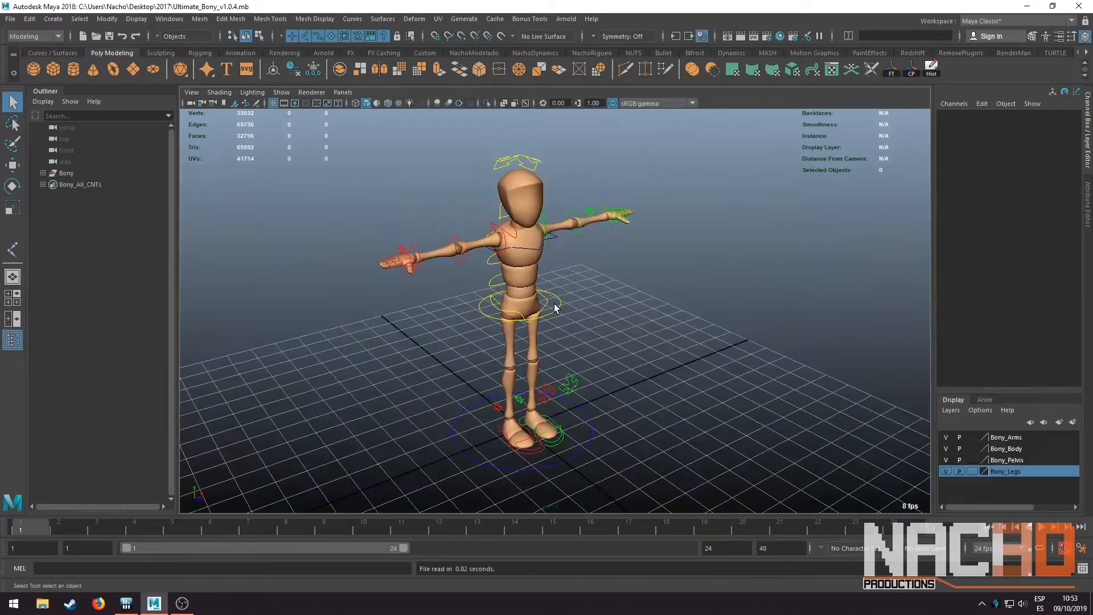
Try lifting and shifting the left foot control Bony_lFootIKC so that the leg bends
{"action": "scroll", "coordinate": [603, 368], "scroll_direction": "up", "scroll_amount": 10}
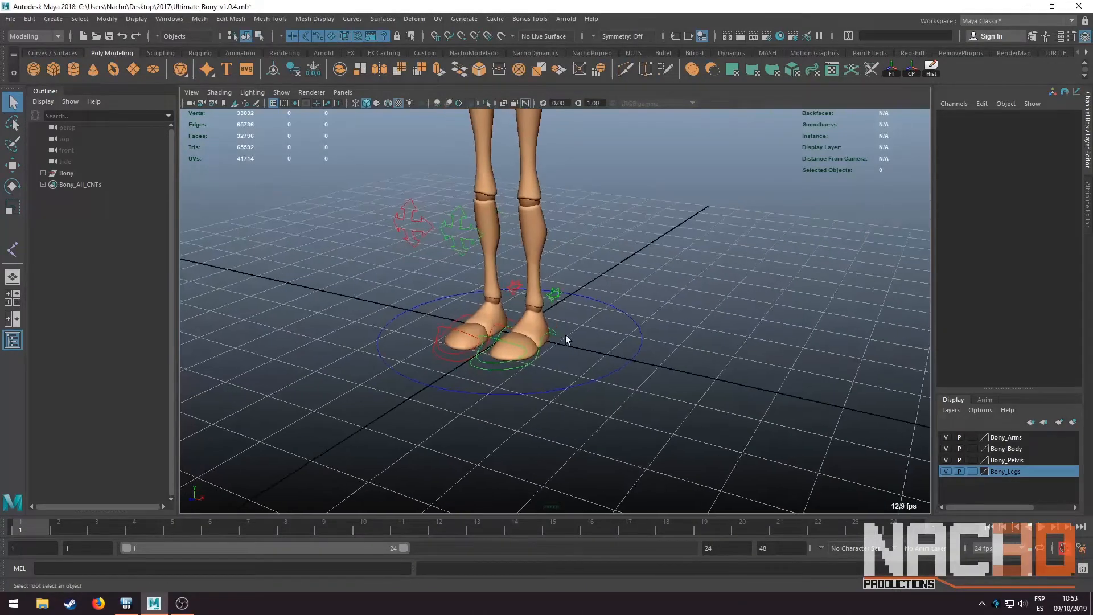
{"action": "scroll", "coordinate": [566, 339], "scroll_direction": "up", "scroll_amount": 8}
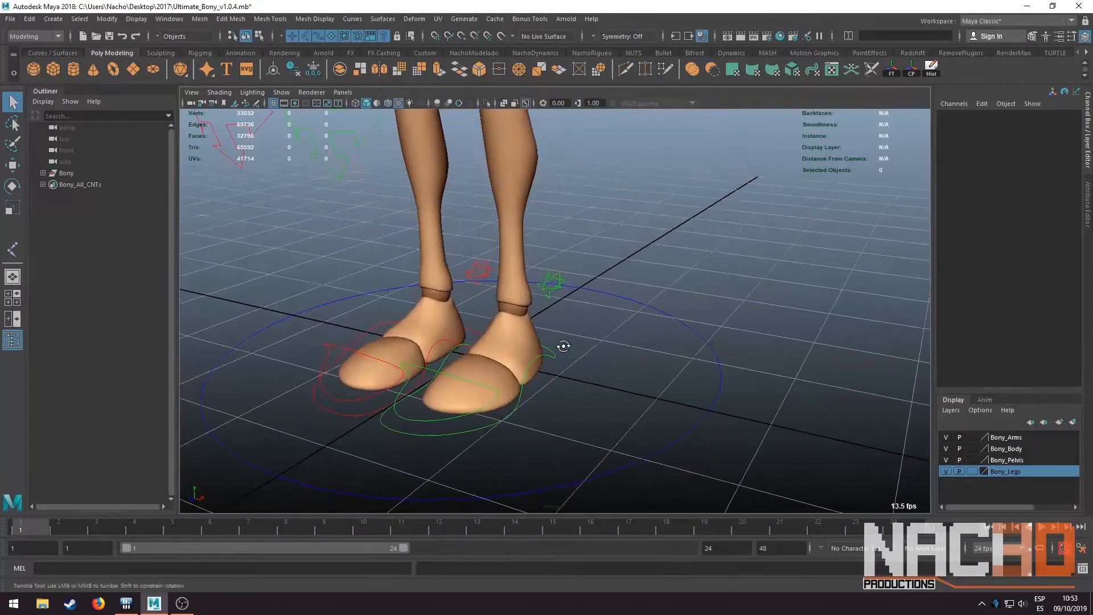
{"action": "scroll", "coordinate": [615, 322], "scroll_direction": "down", "scroll_amount": 3}
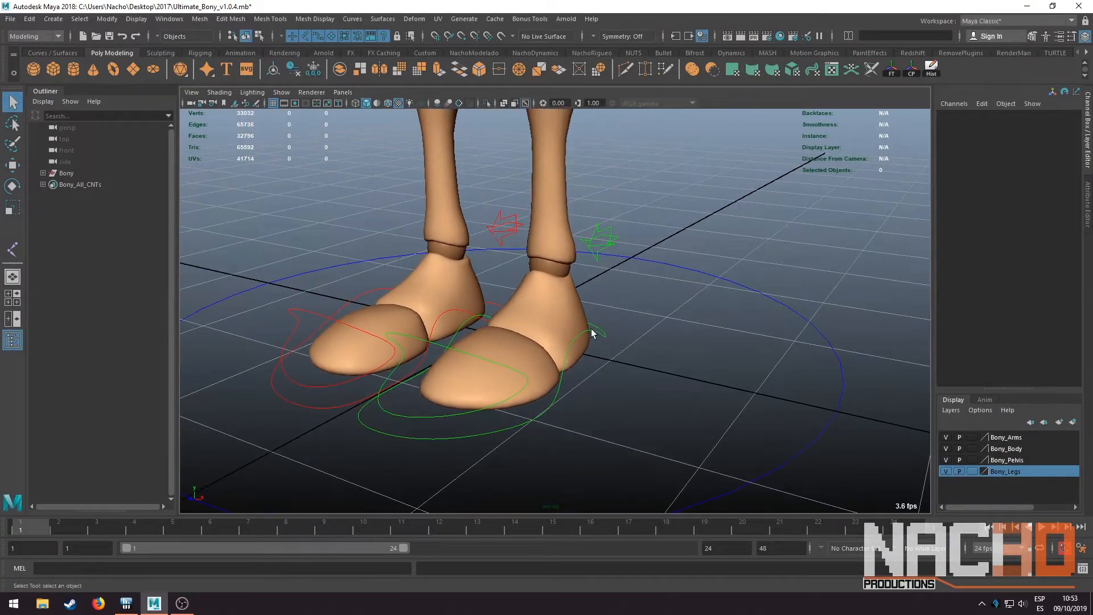
{"action": "left_click", "coordinate": [601, 340]}
{"action": "key", "text": "w"}
{"action": "scroll", "coordinate": [608, 349], "scroll_direction": "down", "scroll_amount": 5}
{"action": "left_click_drag", "start_coordinate": [607, 342], "coordinate": [542, 398], "text": "alt"}
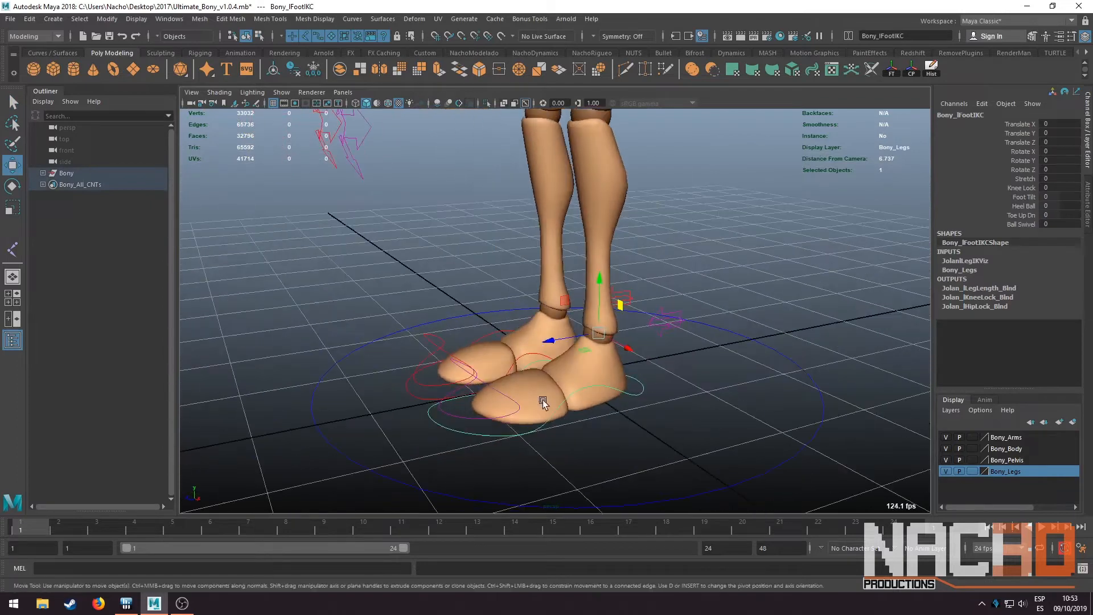
{"action": "left_click_drag", "start_coordinate": [564, 303], "coordinate": [556, 239]}
{"action": "scroll", "coordinate": [550, 247], "scroll_direction": "down", "scroll_amount": 2}
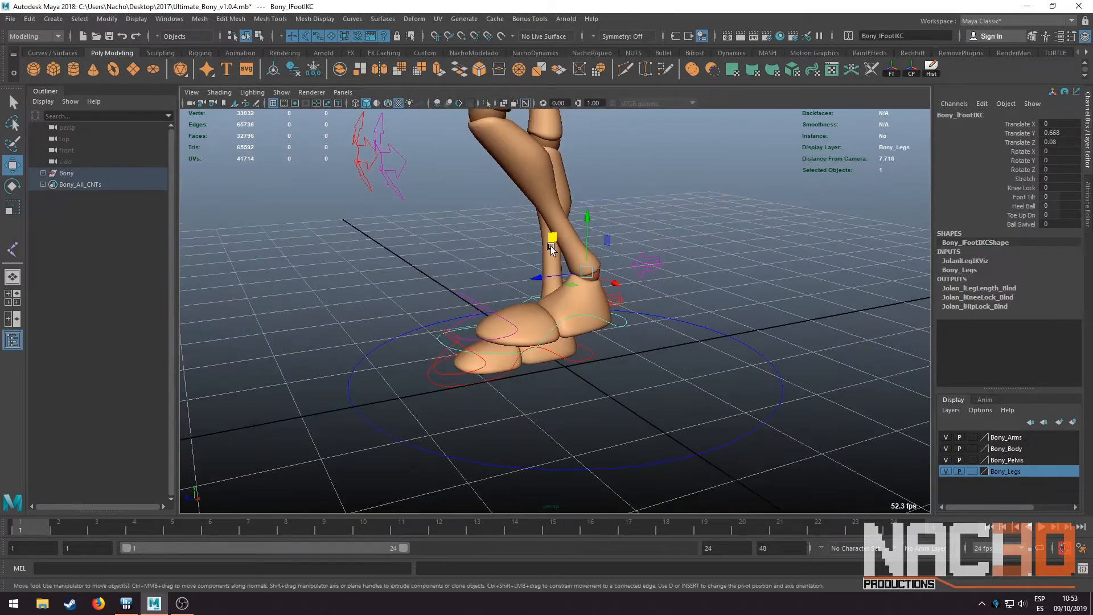
{"action": "middle_click_drag", "start_coordinate": [551, 247], "coordinate": [540, 269], "text": "alt"}
{"action": "left_click_drag", "start_coordinate": [540, 267], "coordinate": [532, 318]}
Undo the test movements of the left foot control
{"action": "key", "text": "e"}
{"action": "key", "text": "ctrl+z"}
{"action": "key", "text": "ctrl+z"}
{"action": "key", "text": "ctrl+z"}
{"action": "key", "text": "ctrl+z"}
{"action": "scroll", "coordinate": [582, 340], "scroll_direction": "up", "scroll_amount": 3}
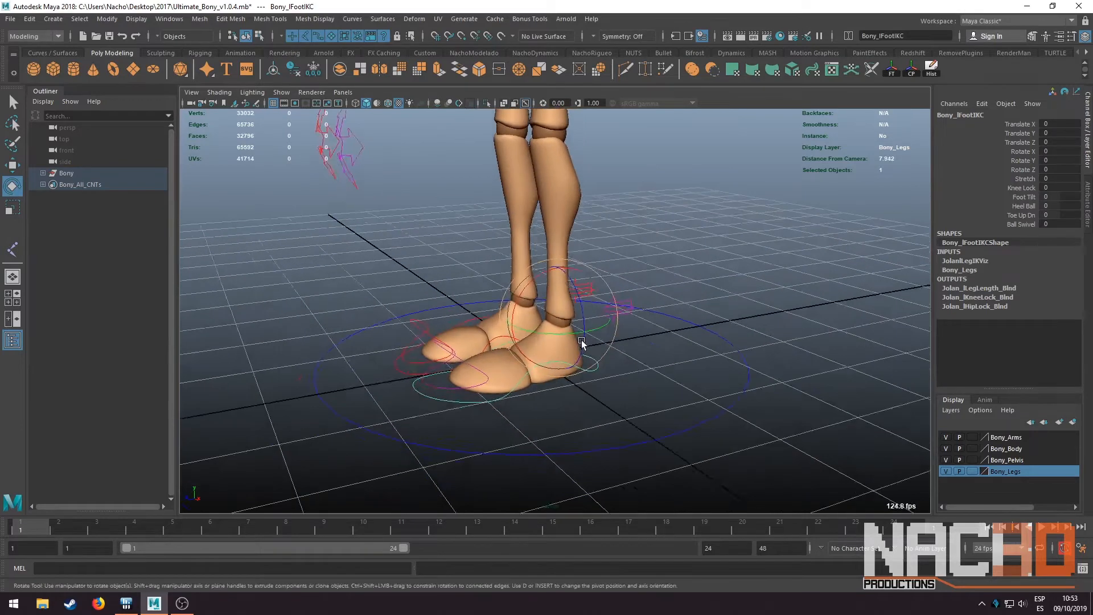
Try out the Foot Tilt attribute of the left foot control and undo the change
{"action": "key", "text": "q"}
{"action": "left_click_drag", "start_coordinate": [593, 383], "coordinate": [519, 359], "text": "alt"}
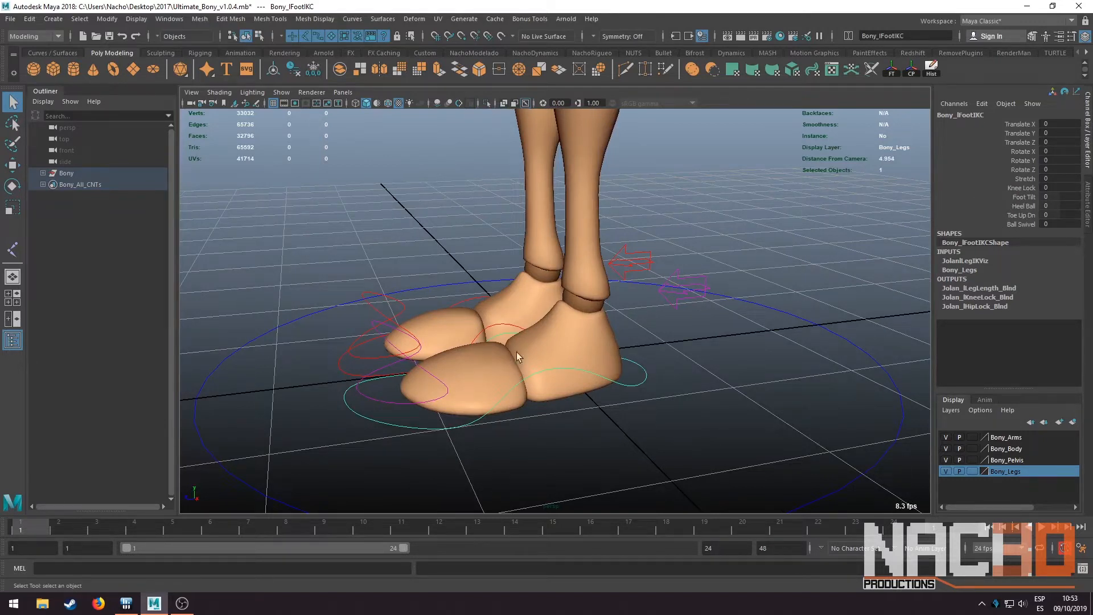
{"action": "left_click", "coordinate": [1018, 198]}
{"action": "middle_click_drag", "start_coordinate": [797, 296], "coordinate": [715, 322]}
{"action": "key", "text": "ctrl+z"}
{"action": "key", "text": "ctrl+z"}
Try out the left foot control's Heel Ball attribute, raising it to about 3.1, and undo the change
{"action": "left_click", "coordinate": [1022, 206], "text": "shift"}
{"action": "left_click", "coordinate": [1022, 207]}
{"action": "middle_click_drag", "start_coordinate": [797, 295], "coordinate": [712, 326]}
{"action": "left_click_drag", "start_coordinate": [712, 326], "coordinate": [685, 321], "text": "alt"}
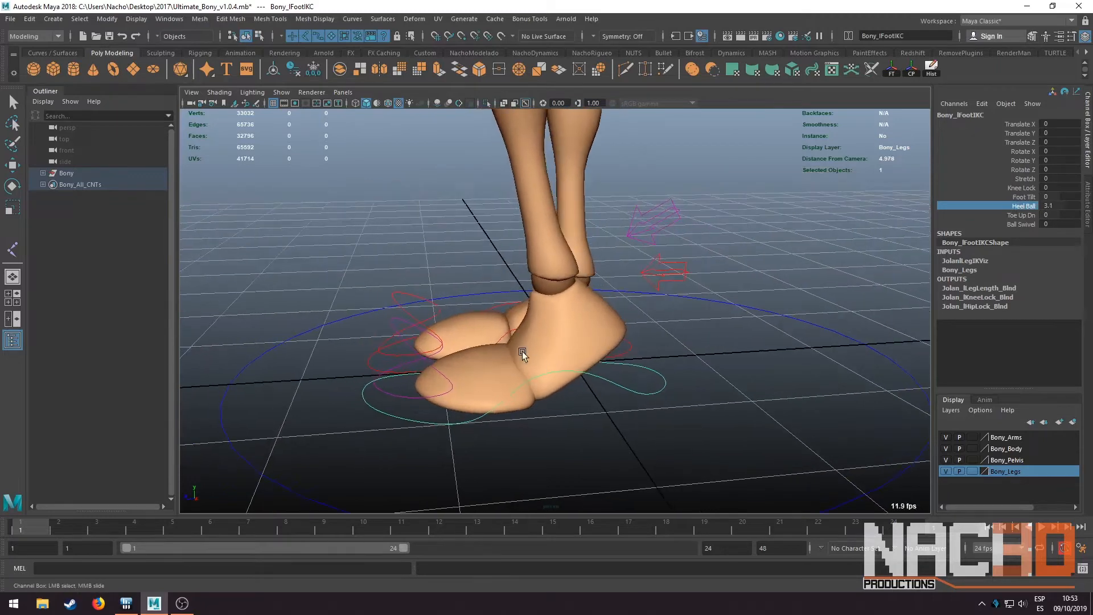
{"action": "mouse_move", "coordinate": [694, 332]}
{"action": "middle_mouse_down"}
{"action": "mouse_move", "coordinate": [705, 334]}
{"action": "mouse_move", "coordinate": [684, 344]}
{"action": "middle_mouse_up"}
{"action": "key", "text": "ctrl+z"}
{"action": "key", "text": "ctrl+z"}
{"action": "key", "text": "ctrl+z"}
Try out the Toe Up Dn attribute of the left foot control and undo the change
{"action": "left_click", "coordinate": [1019, 215]}
{"action": "middle_click_drag", "start_coordinate": [786, 333], "coordinate": [728, 358]}
{"action": "key", "text": "ctrl+z"}
{"action": "key", "text": "ctrl+z"}
Try out the Ball Swivel attribute of the left foot control at about -2.3 and undo the change
{"action": "left_click", "coordinate": [1019, 224]}
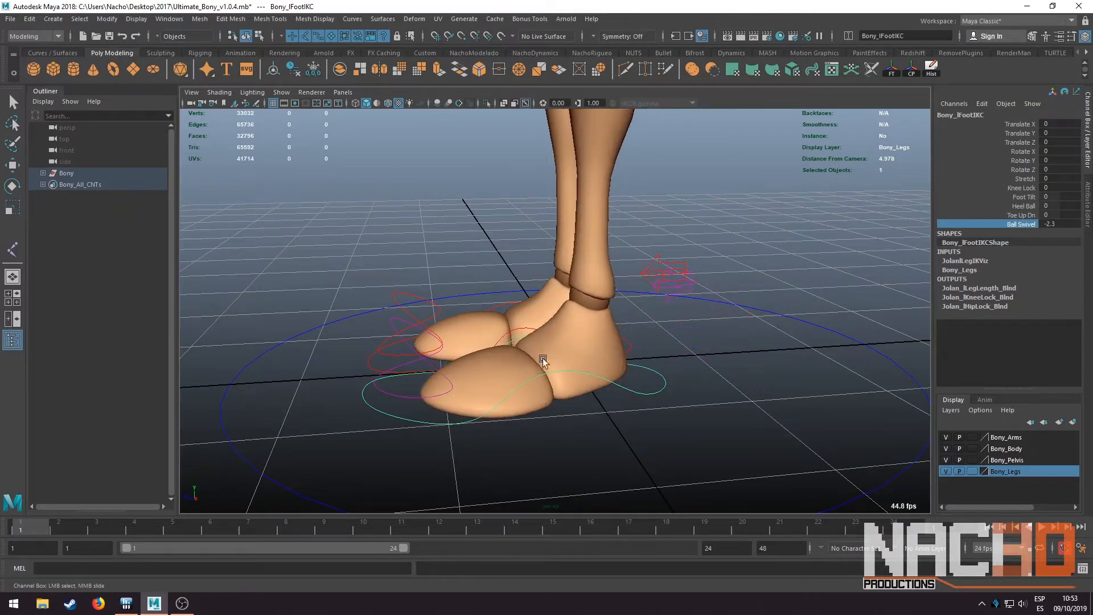
{"action": "key", "text": "ctrl+z"}
{"action": "key", "text": "ctrl+z"}
Try rotating the left toe control Bony_lToeIKC, undo the rotation and clear the selection
{"action": "left_click", "coordinate": [398, 321]}
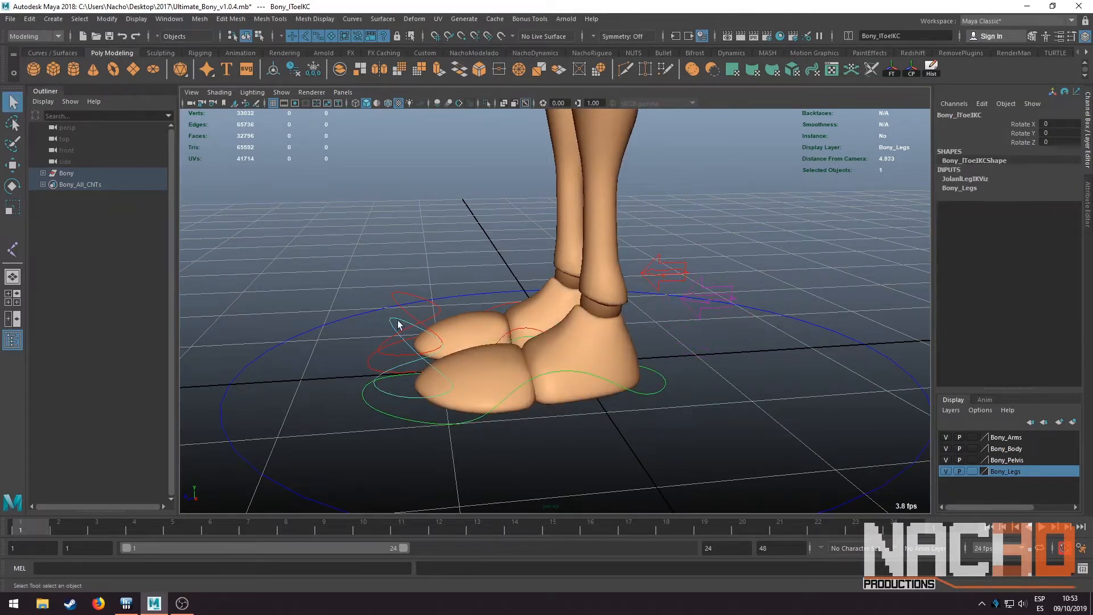
{"action": "key", "text": "e"}
{"action": "left_click_drag", "start_coordinate": [446, 359], "coordinate": [712, 376]}
{"action": "key", "text": "ctrl+z"}
{"action": "key", "text": "q"}
{"action": "right_click_drag", "start_coordinate": [712, 376], "coordinate": [613, 357], "text": "alt"}
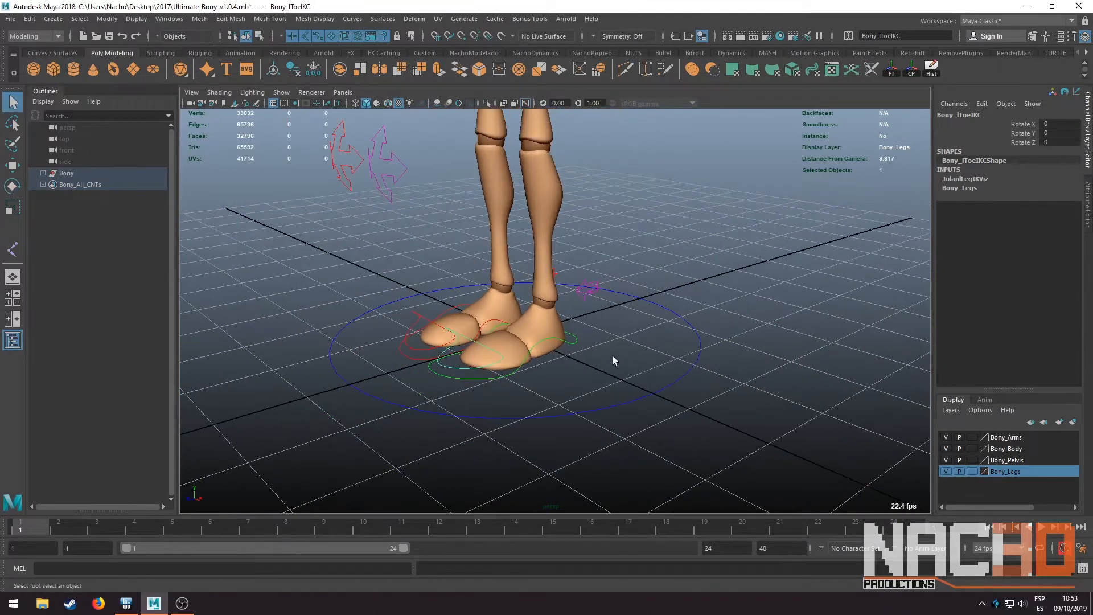
{"action": "middle_click_drag", "start_coordinate": [613, 357], "coordinate": [699, 382], "text": "alt"}
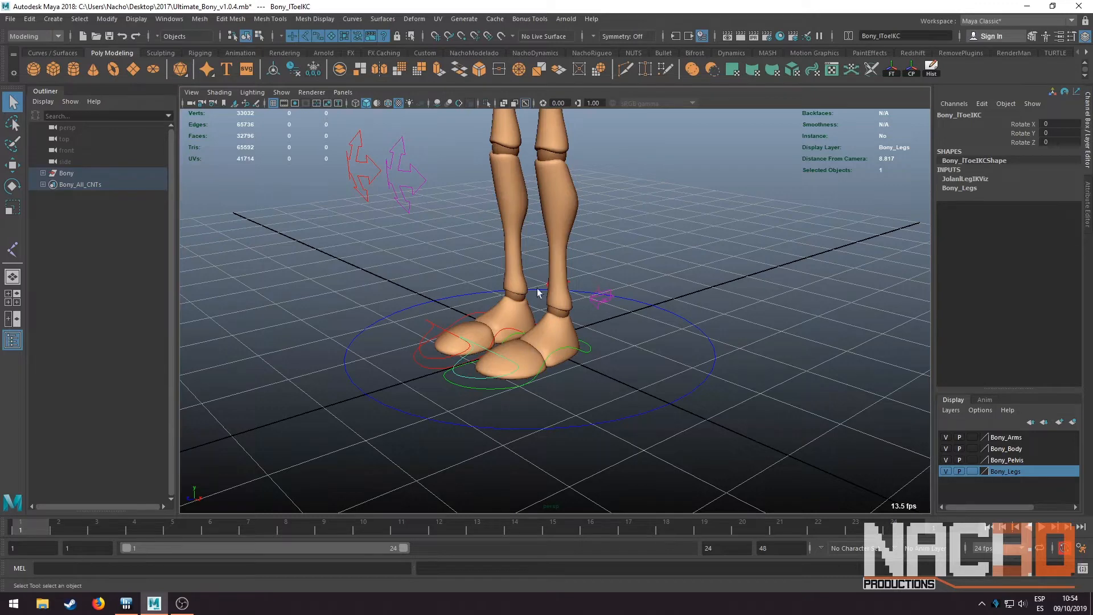
{"action": "left_click", "coordinate": [427, 277]}
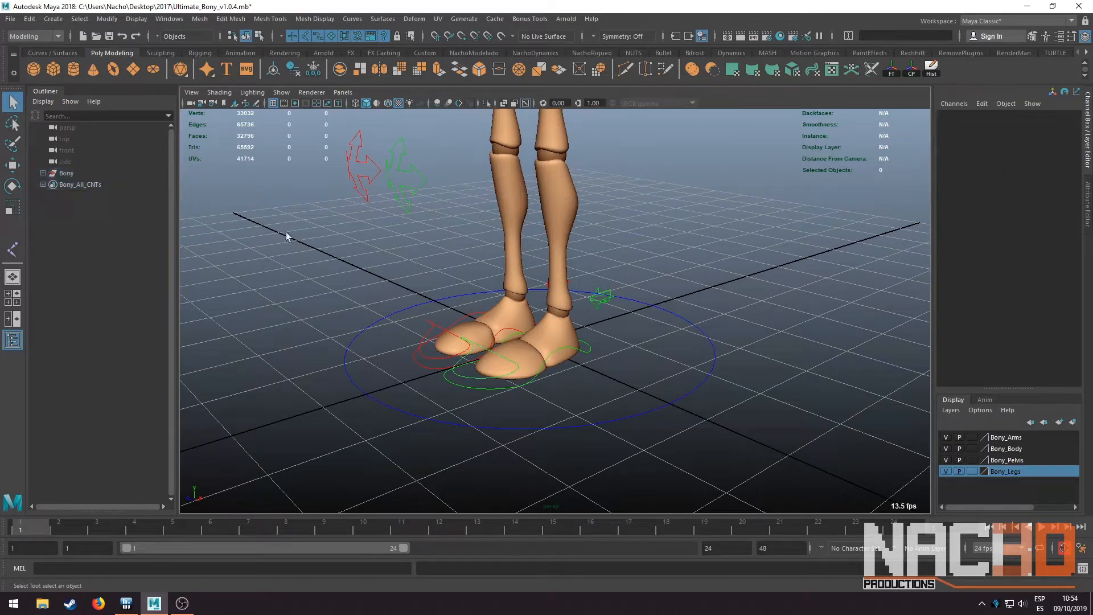
Start a new scene without saving the old one and open Pie_para_rig.ma containing the leg mesh
{"action": "left_click", "coordinate": [84, 34]}
{"action": "left_click", "coordinate": [556, 304]}
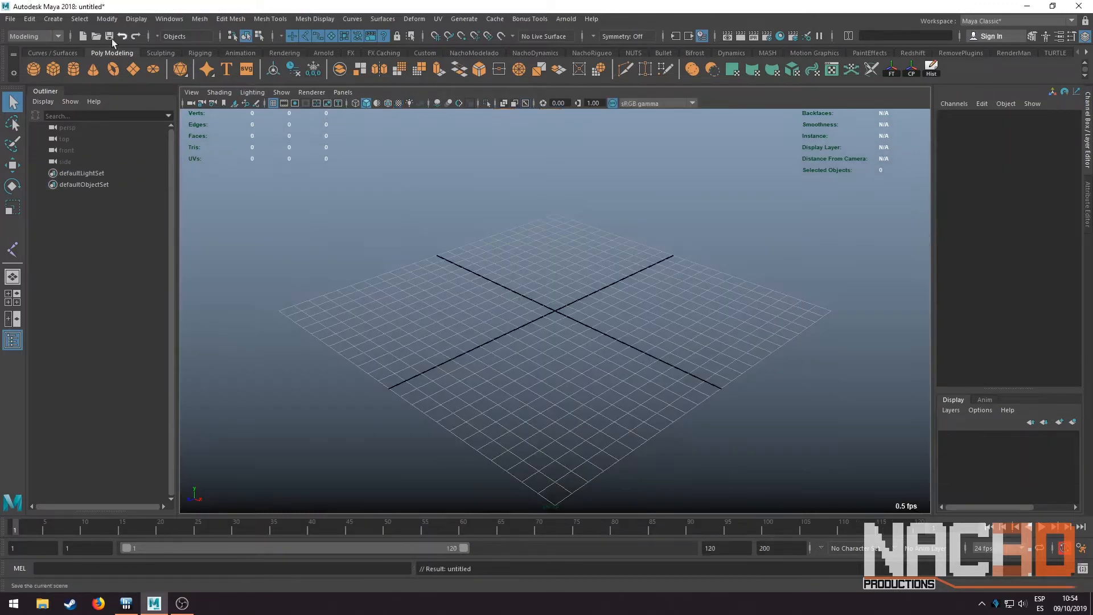
{"action": "left_click", "coordinate": [95, 36]}
{"action": "double_click", "coordinate": [452, 160]}
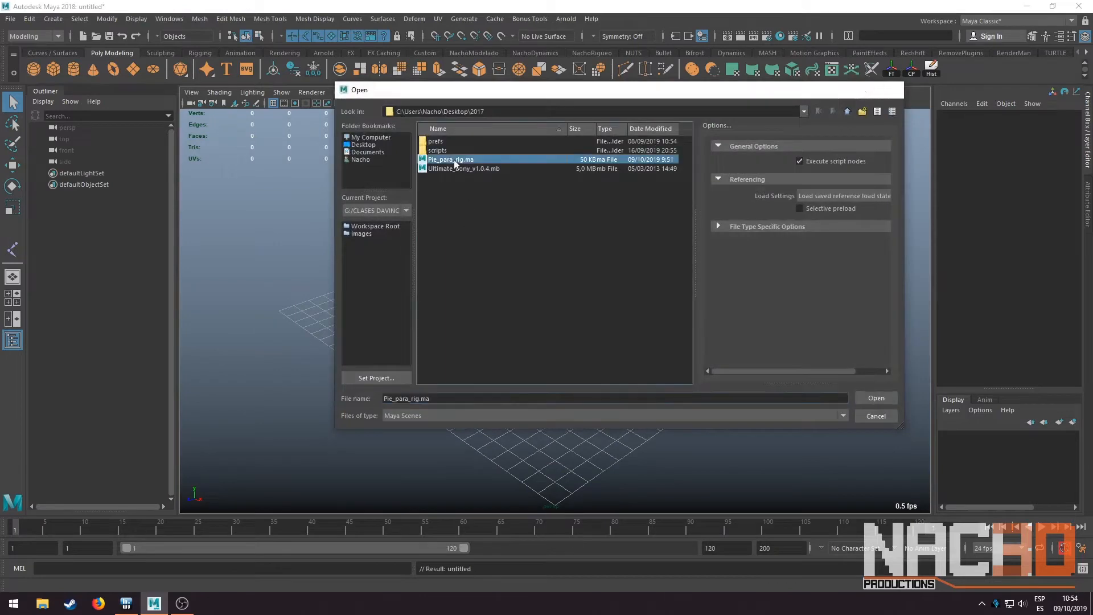
{"action": "left_click", "coordinate": [548, 307]}
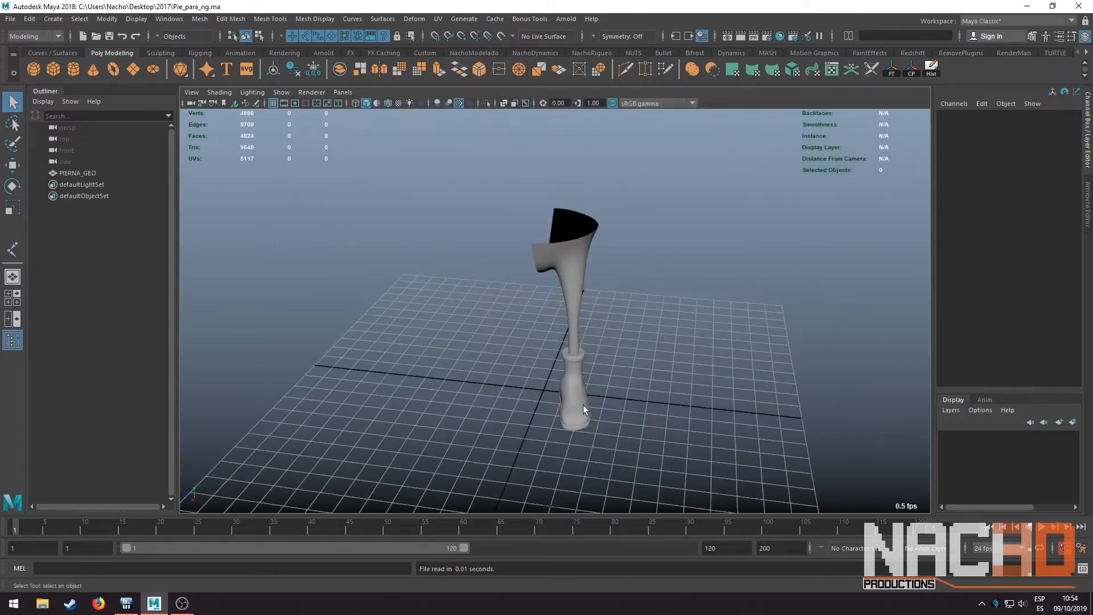
{"action": "left_click", "coordinate": [573, 288]}
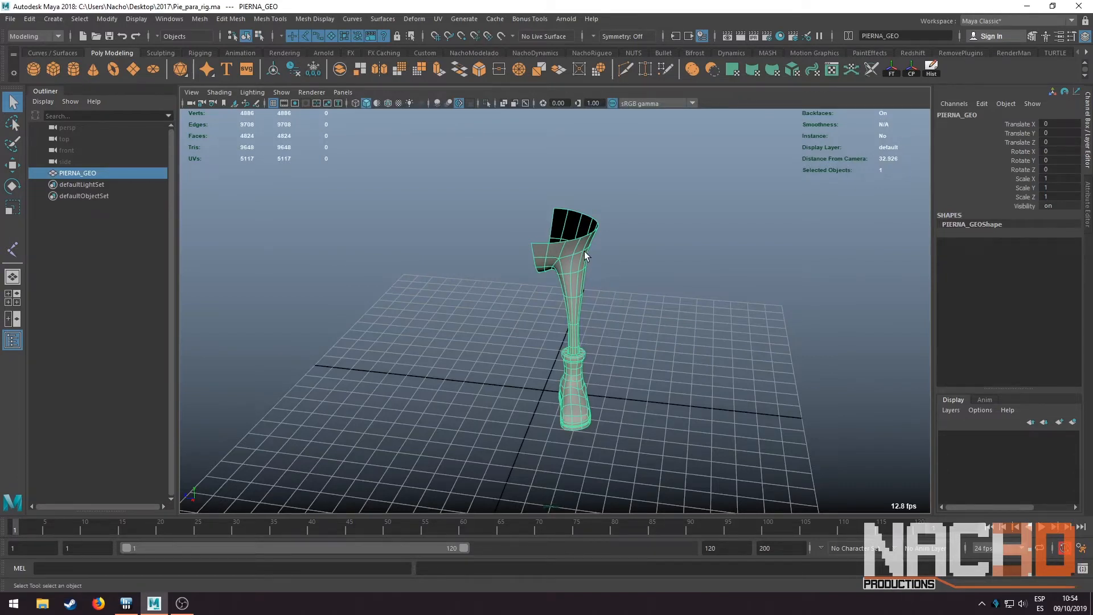
{"action": "left_click", "coordinate": [499, 295]}
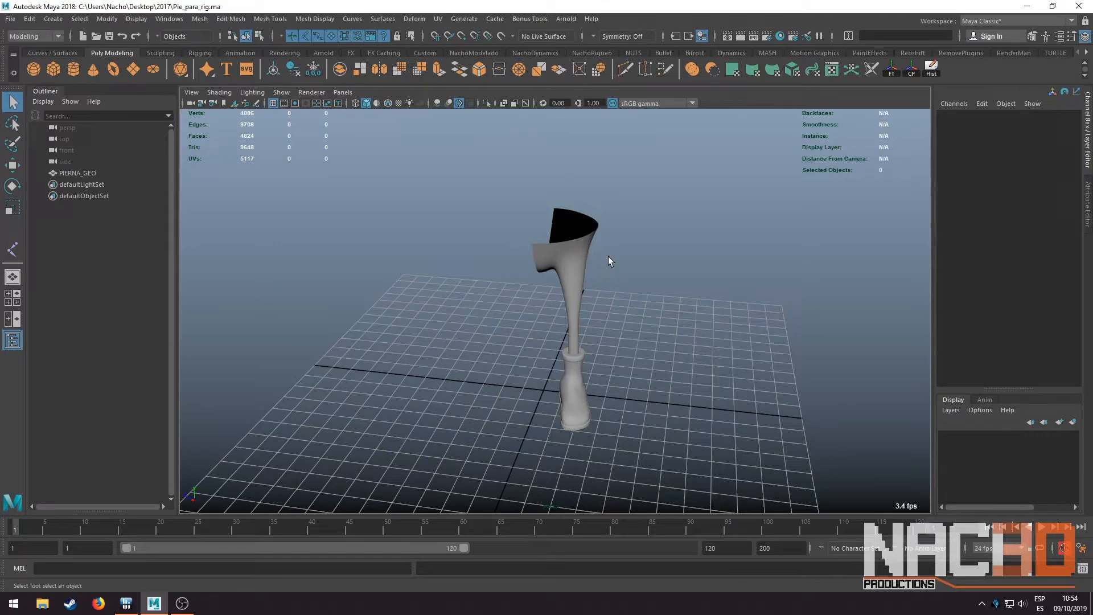
Start a joint chain in the side view with a grid-snapped root joint at the pelvis centre line, at Y 7
{"action": "key", "text": "space"}
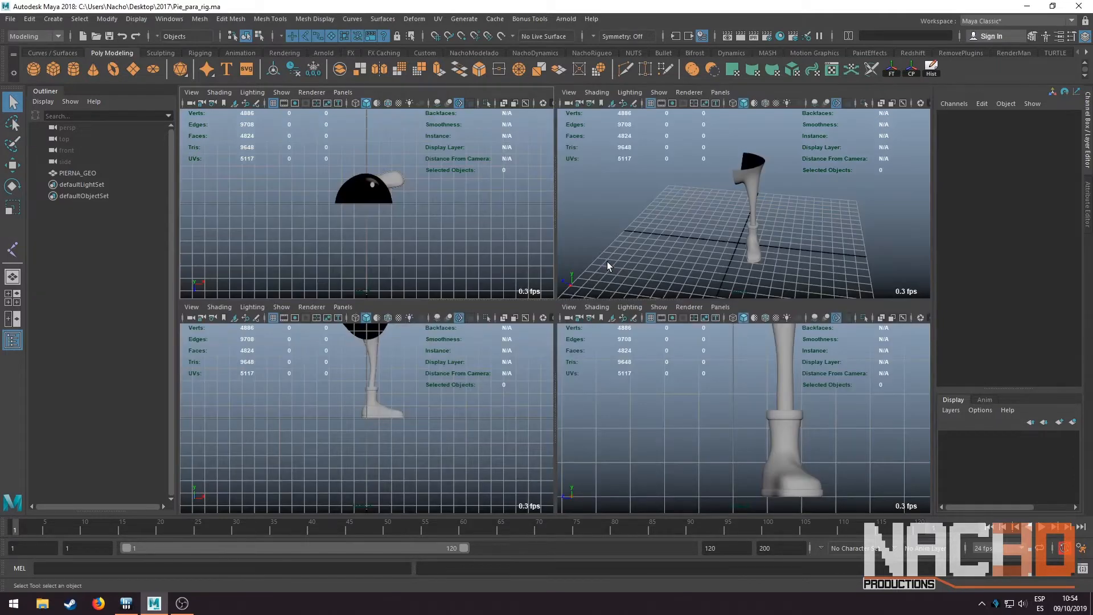
{"action": "key", "text": "space"}
{"action": "scroll", "coordinate": [611, 283], "scroll_direction": "up", "scroll_amount": 5}
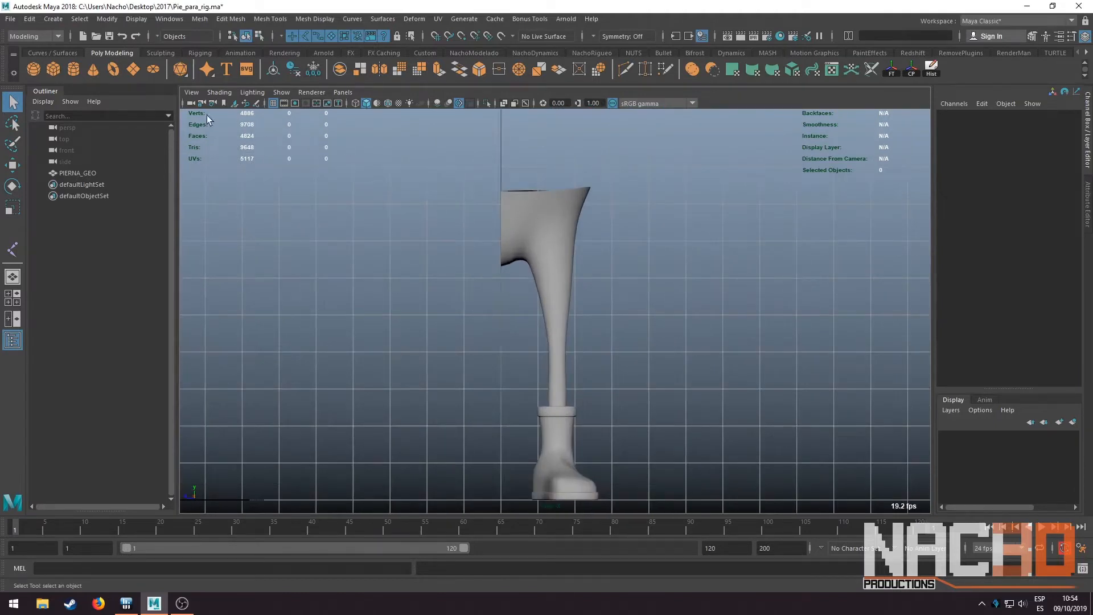
{"action": "left_click", "coordinate": [197, 53]}
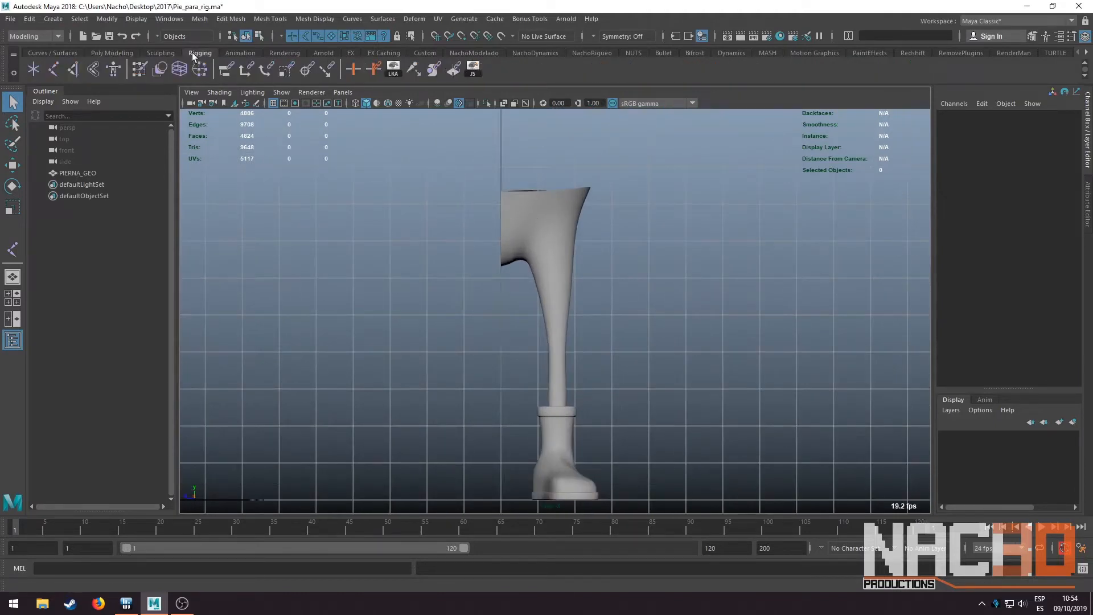
{"action": "left_click", "coordinate": [52, 67]}
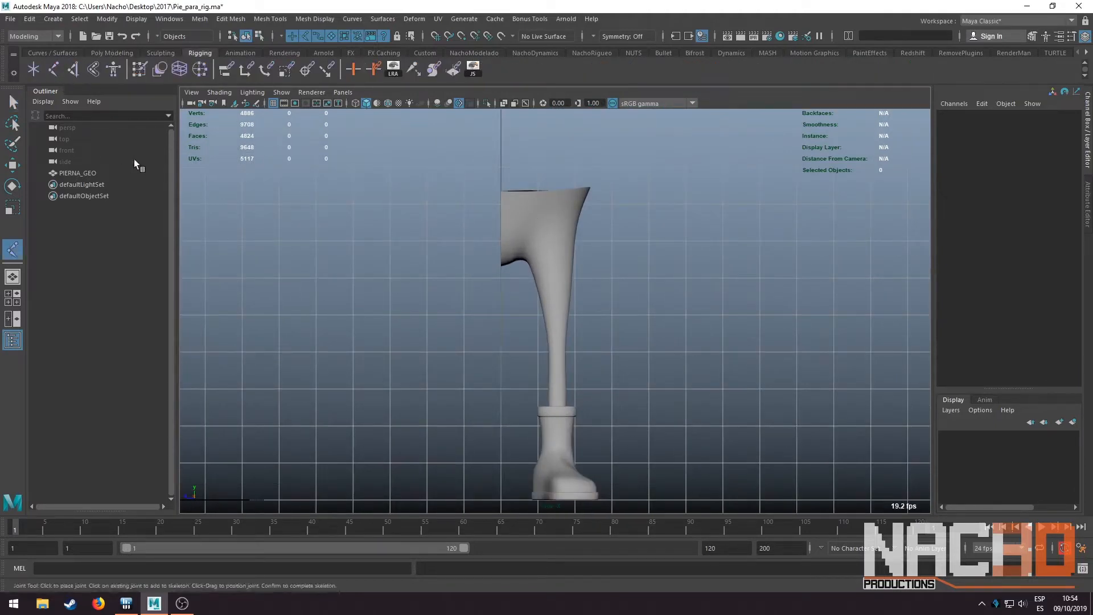
{"action": "left_click", "coordinate": [502, 232]}
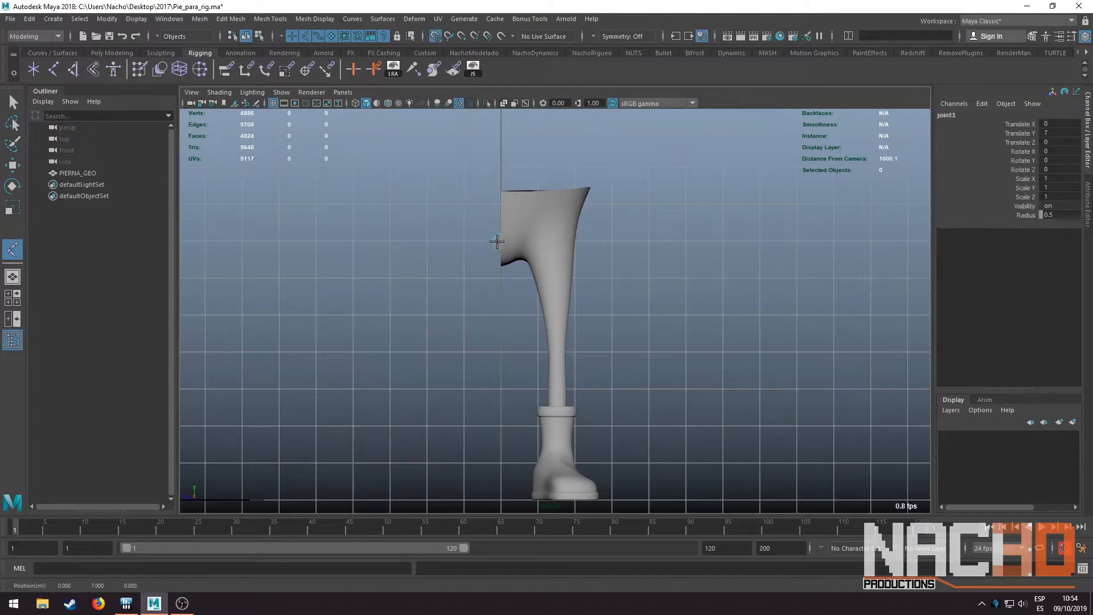
Add a second joint inside the pelvis, slightly above the root joint, and turn on X-ray display of joints
{"action": "scroll", "coordinate": [517, 220], "scroll_direction": "up", "scroll_amount": 2}
{"action": "scroll", "coordinate": [506, 218], "scroll_direction": "up", "scroll_amount": 2}
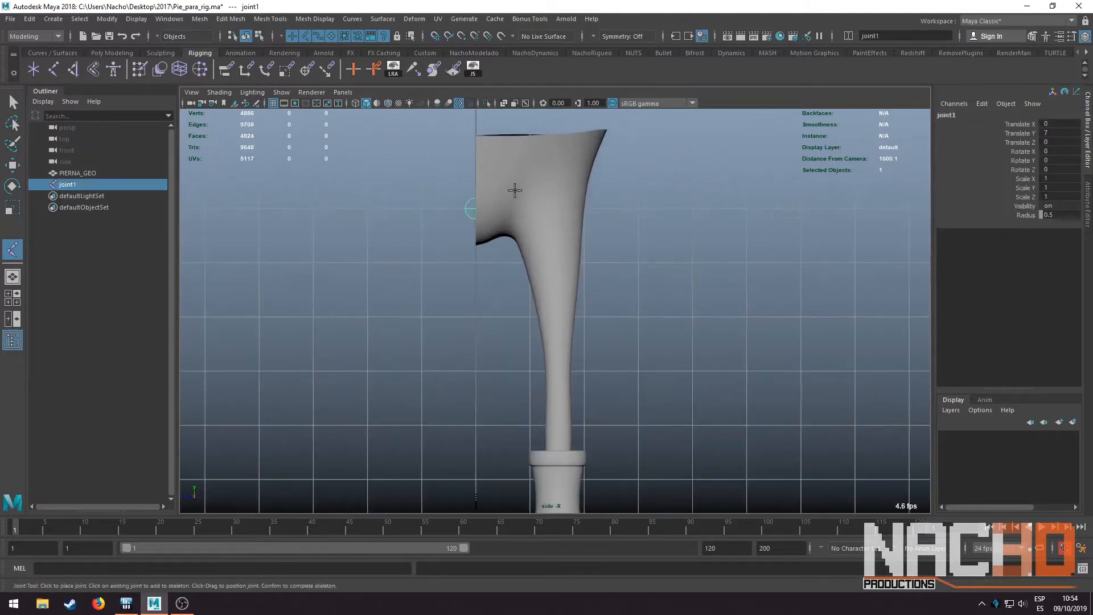
{"action": "left_click", "coordinate": [529, 210]}
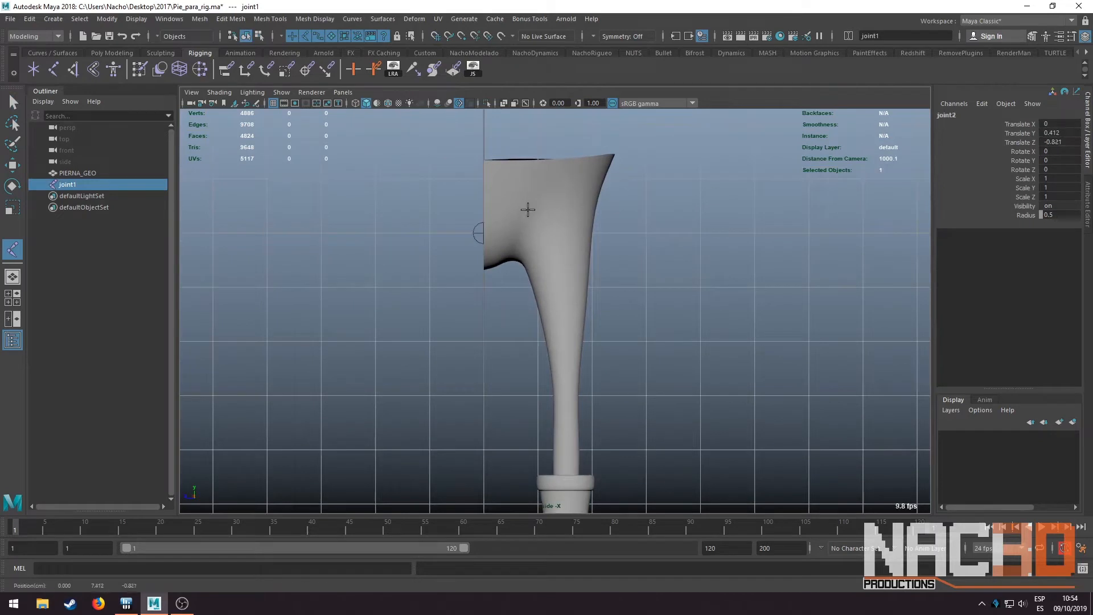
{"action": "key", "text": "Return"}
{"action": "left_click", "coordinate": [526, 103]}
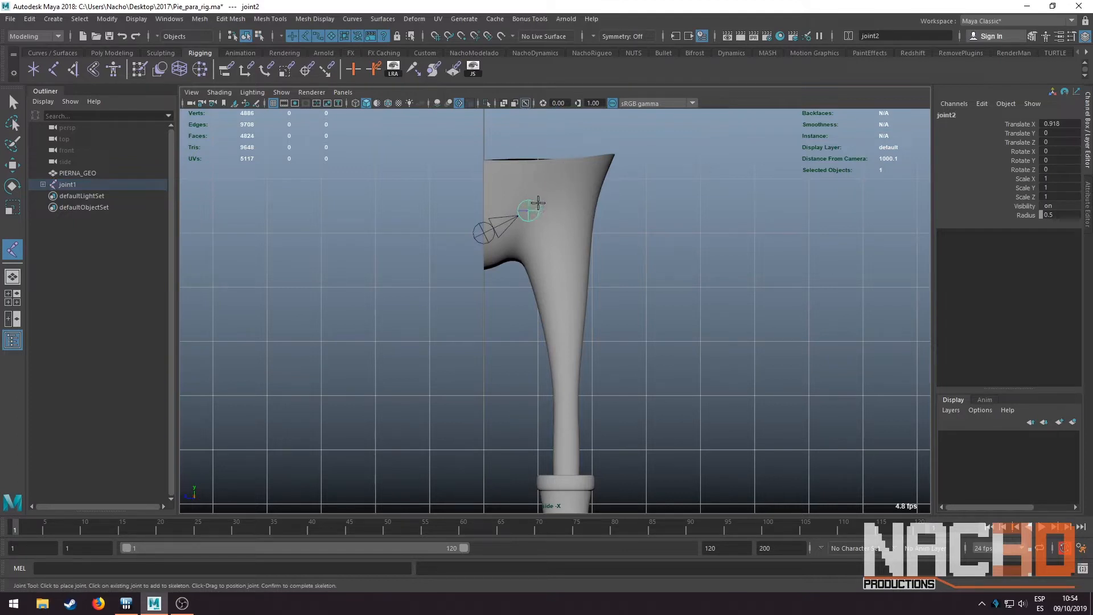
Continue the joint chain with joints at the hip, the knee and the ankle of the leg mesh
{"action": "left_click_drag", "start_coordinate": [557, 205], "coordinate": [559, 208]}
{"action": "left_click_drag", "start_coordinate": [561, 366], "coordinate": [566, 373]}
{"action": "middle_click_drag", "start_coordinate": [593, 419], "coordinate": [558, 344], "text": "alt"}
{"action": "left_click_drag", "start_coordinate": [556, 388], "coordinate": [551, 418]}
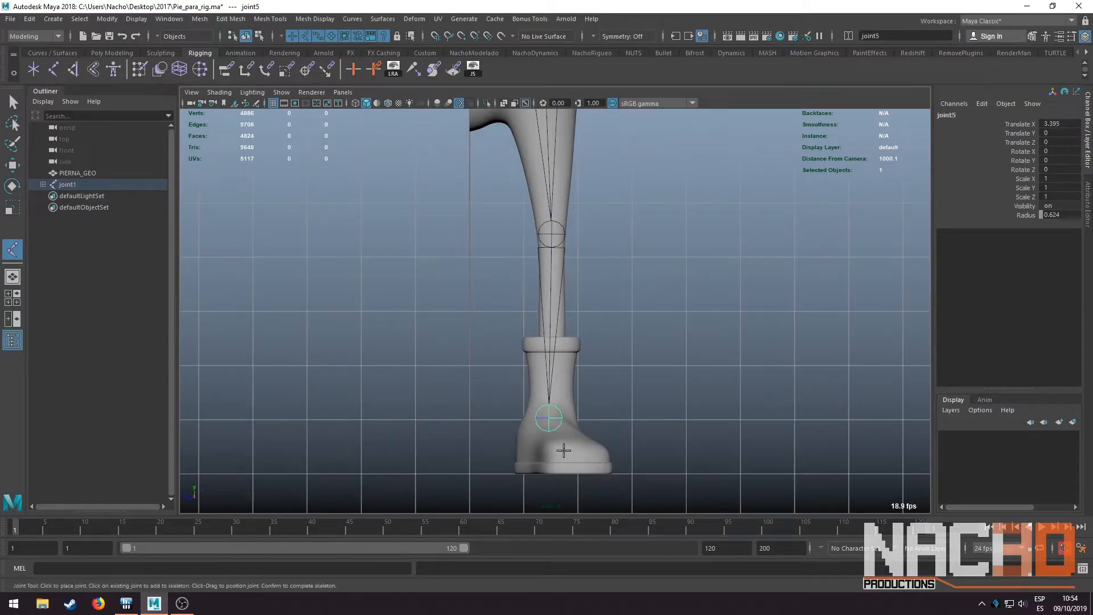
In the front view, show joints through the mesh, add the ball and toe-tip joints inside the boot, and finish the chain
{"action": "key", "text": "space"}
{"action": "key", "text": "space"}
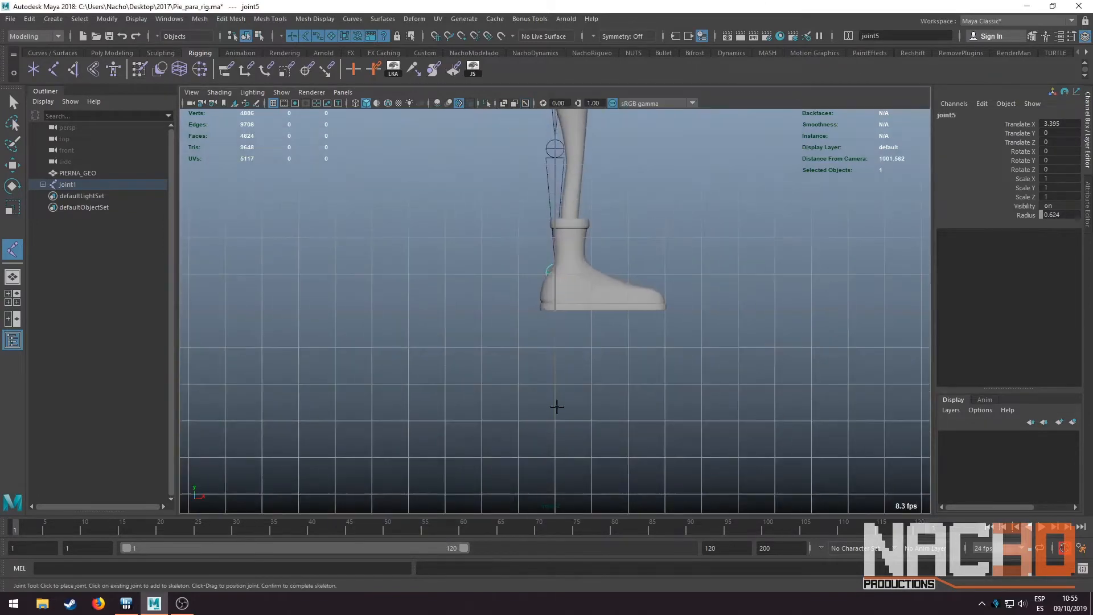
{"action": "scroll", "coordinate": [621, 285], "scroll_direction": "up", "scroll_amount": 4}
{"action": "middle_click_drag", "start_coordinate": [622, 285], "coordinate": [548, 357], "text": "alt"}
{"action": "scroll", "coordinate": [548, 357], "scroll_direction": "up", "scroll_amount": 2}
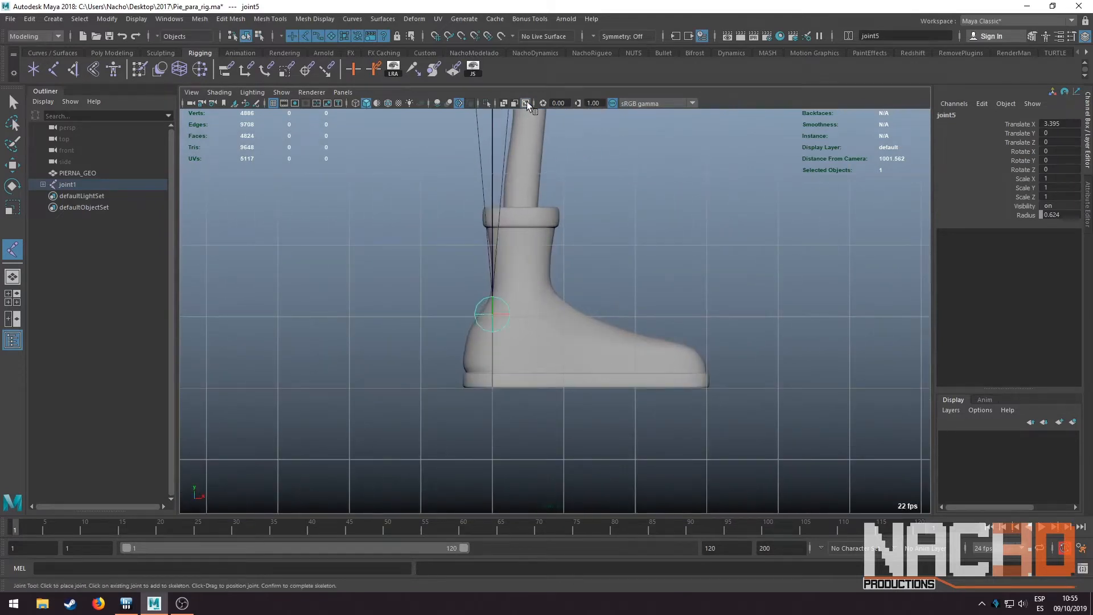
{"action": "middle_click_drag", "start_coordinate": [573, 228], "coordinate": [572, 284], "text": "alt"}
{"action": "left_click_drag", "start_coordinate": [599, 413], "coordinate": [627, 412]}
{"action": "left_click_drag", "start_coordinate": [716, 420], "coordinate": [708, 419]}
{"action": "key", "text": "Return"}
{"action": "key", "text": "q"}
{"action": "left_click", "coordinate": [675, 353]}
Move the toe-tip joint straight down and snap it to the ground grid line beneath the boot tip
{"action": "scroll", "coordinate": [659, 387], "scroll_direction": "down", "scroll_amount": 5}
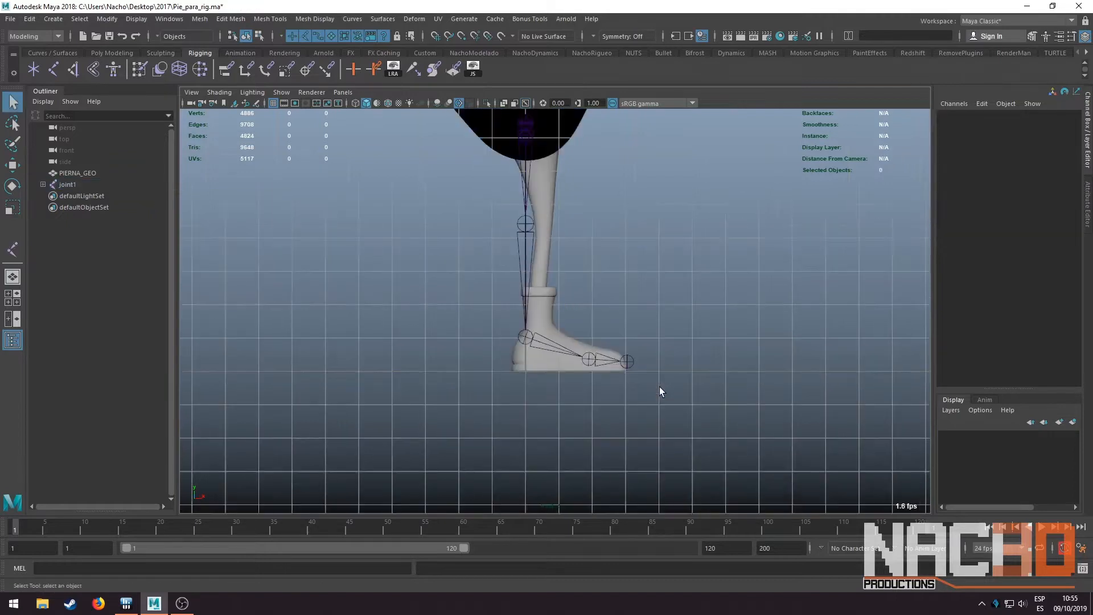
{"action": "scroll", "coordinate": [644, 331], "scroll_direction": "up", "scroll_amount": 4}
{"action": "left_click", "coordinate": [647, 331]}
{"action": "scroll", "coordinate": [655, 330], "scroll_direction": "up", "scroll_amount": 2}
{"action": "key", "text": "w"}
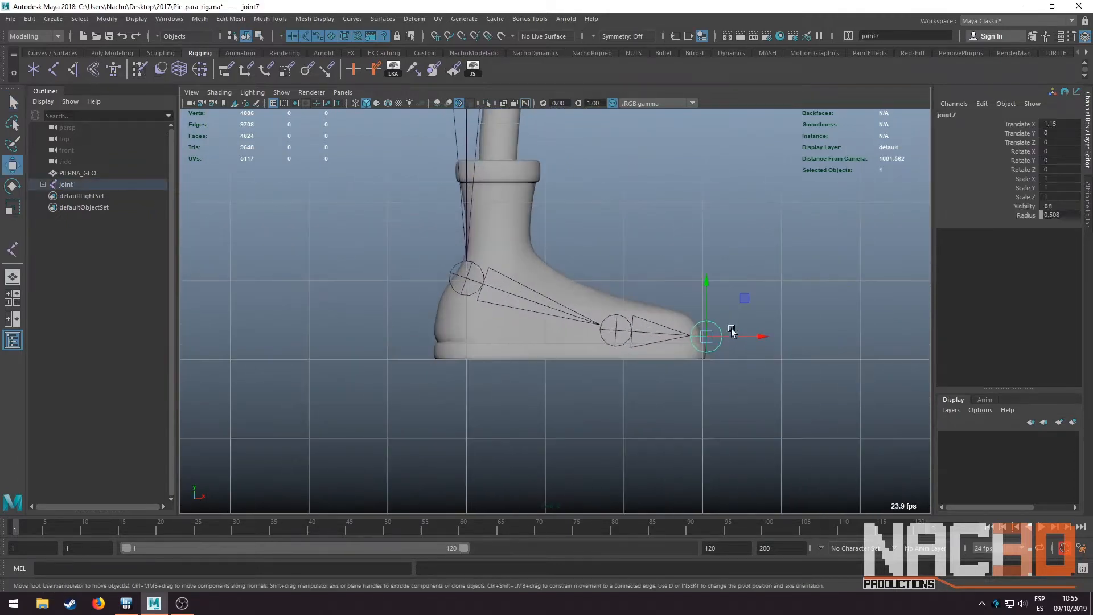
{"action": "left_click_drag", "start_coordinate": [707, 300], "coordinate": [706, 341]}
{"action": "key", "text": "x"}
Lower only the ball joint toward the boot sole, to a Translate Y of about -0.147, keeping the toe-tip joint in place
{"action": "left_click", "coordinate": [619, 327]}
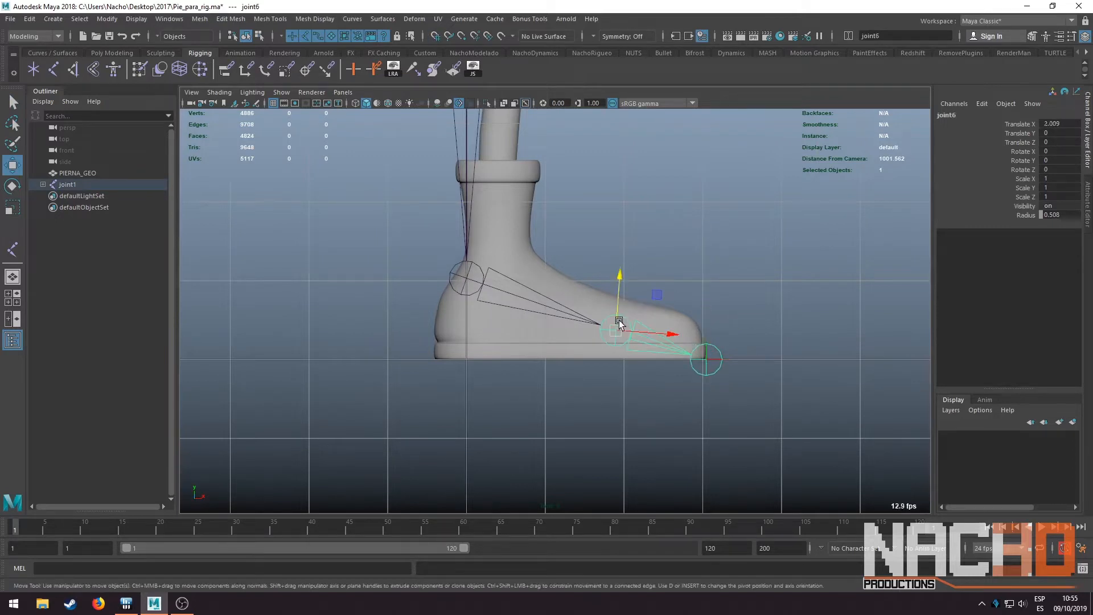
{"action": "left_click_drag", "start_coordinate": [618, 284], "coordinate": [618, 297]}
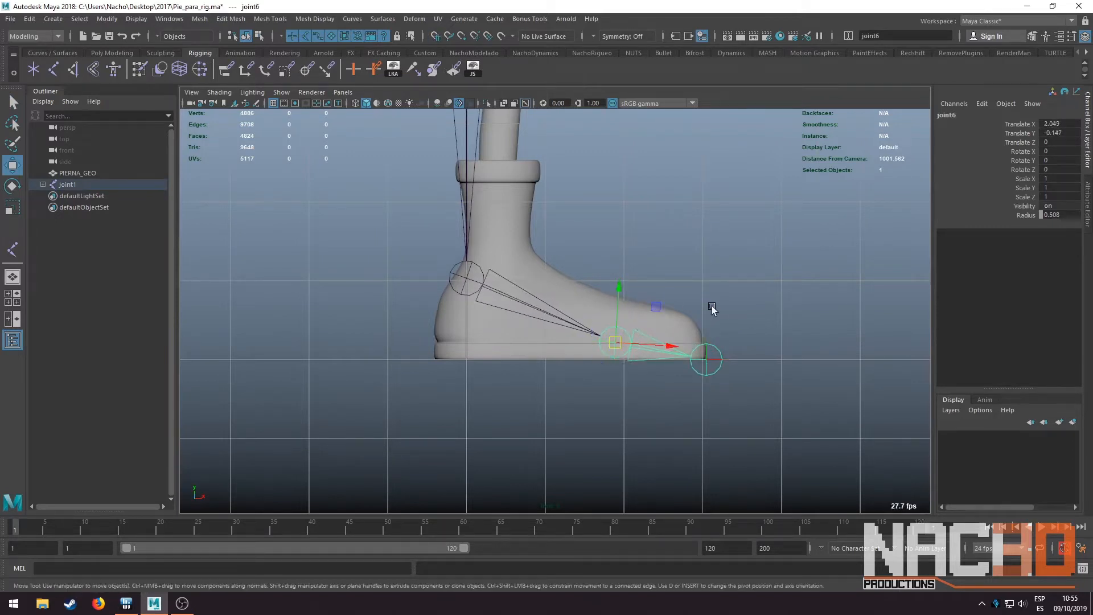
{"action": "left_click", "coordinate": [716, 350]}
{"action": "left_click", "coordinate": [716, 285]}
{"action": "middle_click_drag", "start_coordinate": [679, 280], "coordinate": [674, 317], "text": "alt"}
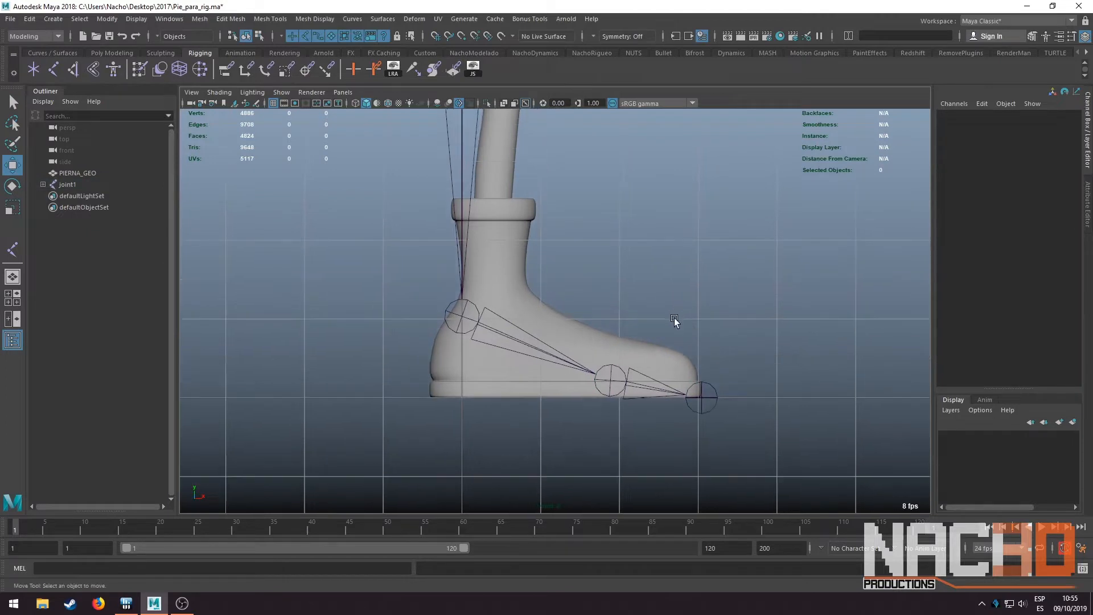
Try to move the ankle joint together with its child foot joints, and undo the moves
{"action": "scroll", "coordinate": [537, 306], "scroll_direction": "down", "scroll_amount": 3}
{"action": "middle_click_drag", "start_coordinate": [522, 288], "coordinate": [586, 320], "text": "alt"}
{"action": "left_click", "coordinate": [493, 360]}
{"action": "scroll", "coordinate": [493, 360], "scroll_direction": "up", "scroll_amount": 3}
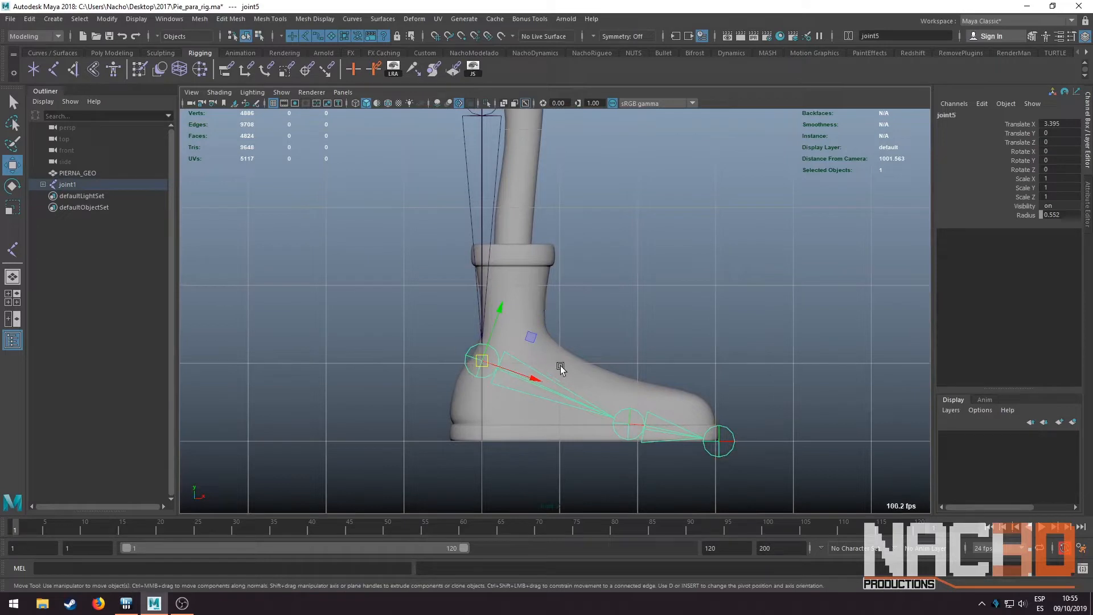
{"action": "scroll", "coordinate": [561, 318], "scroll_direction": "down", "scroll_amount": 3}
{"action": "scroll", "coordinate": [534, 322], "scroll_direction": "up", "scroll_amount": 2}
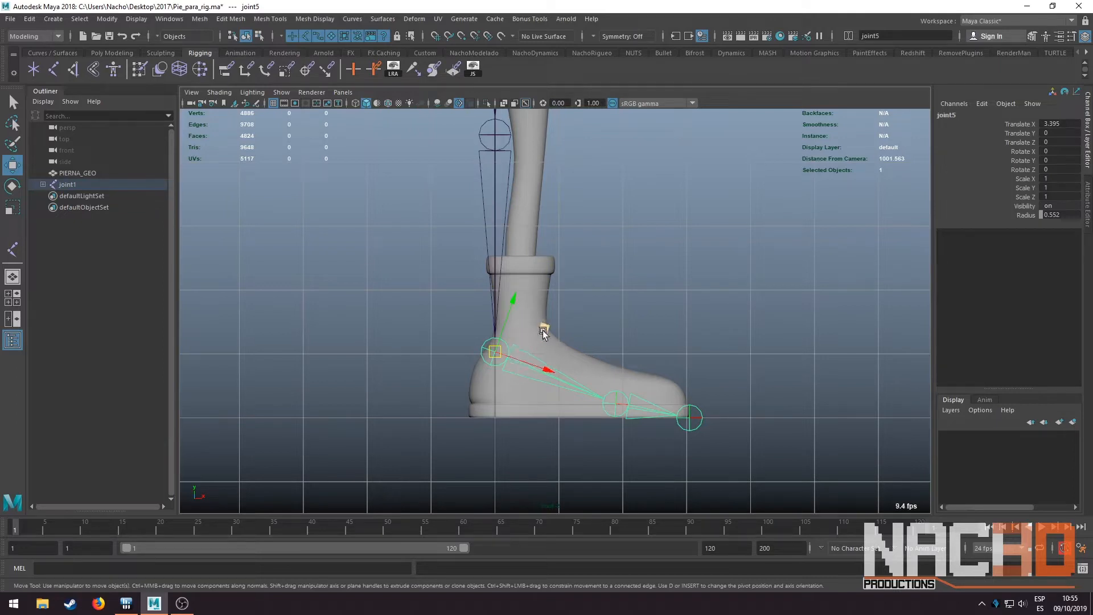
{"action": "left_click_drag", "start_coordinate": [542, 319], "coordinate": [600, 403]}
{"action": "left_click_drag", "start_coordinate": [554, 335], "coordinate": [521, 320]}
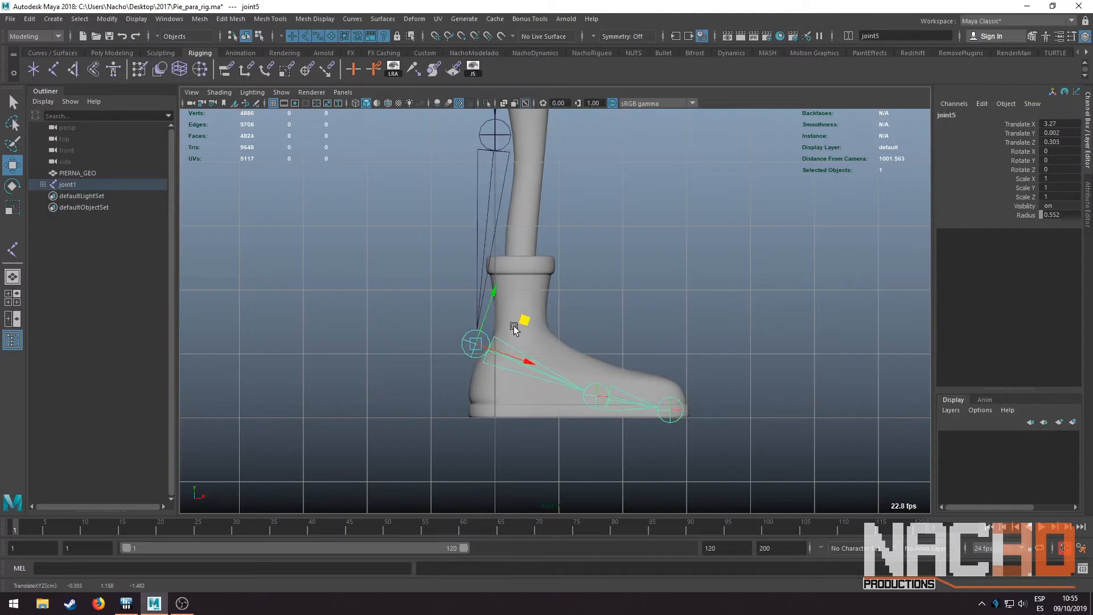
{"action": "key", "text": "ctrl+z"}
{"action": "key", "text": "ctrl+z"}
Try to raise the toe-tip joint slightly above the ground line, and undo the move
{"action": "scroll", "coordinate": [541, 313], "scroll_direction": "up", "scroll_amount": 3}
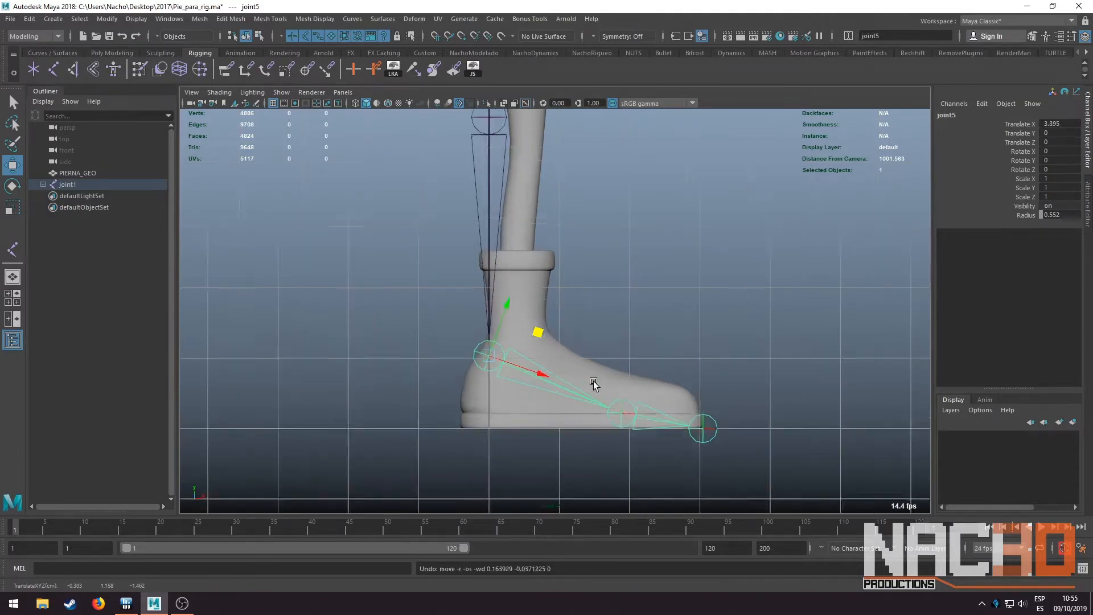
{"action": "left_click", "coordinate": [734, 451]}
{"action": "left_click_drag", "start_coordinate": [734, 411], "coordinate": [734, 402]}
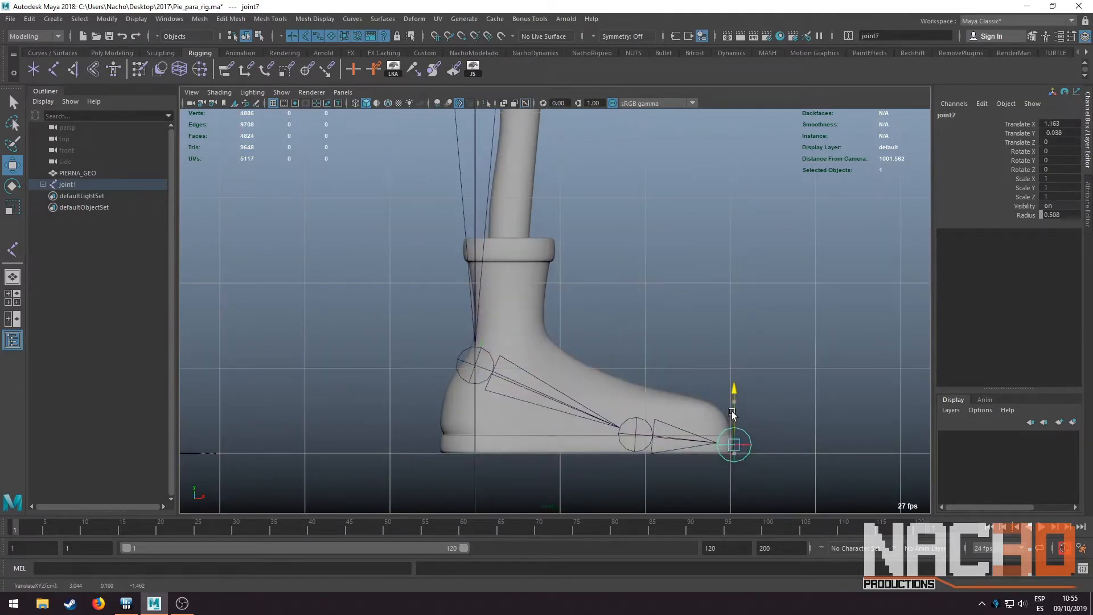
{"action": "key", "text": "ctrl+z"}
Move only the ankle joint forward inside the boot, to a Translate Z of about -0.388, leaving its child joints in place
{"action": "left_click", "coordinate": [486, 367]}
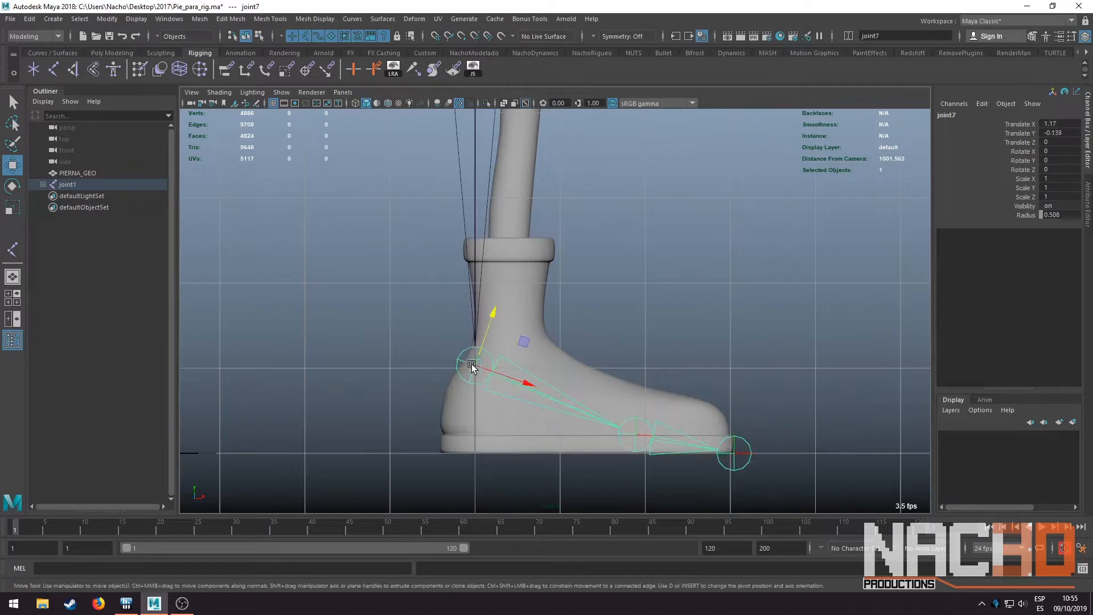
{"action": "key", "text": "e"}
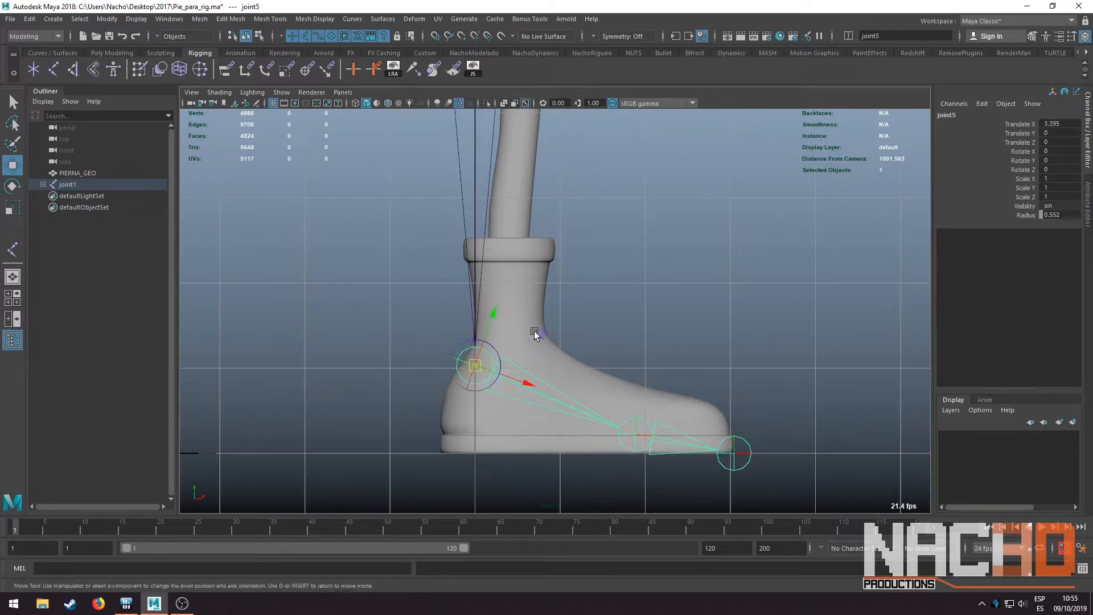
{"action": "key", "text": "w"}
{"action": "key", "text": "e"}
{"action": "key", "text": "w"}
{"action": "middle_click_drag", "start_coordinate": [537, 340], "coordinate": [575, 329]}
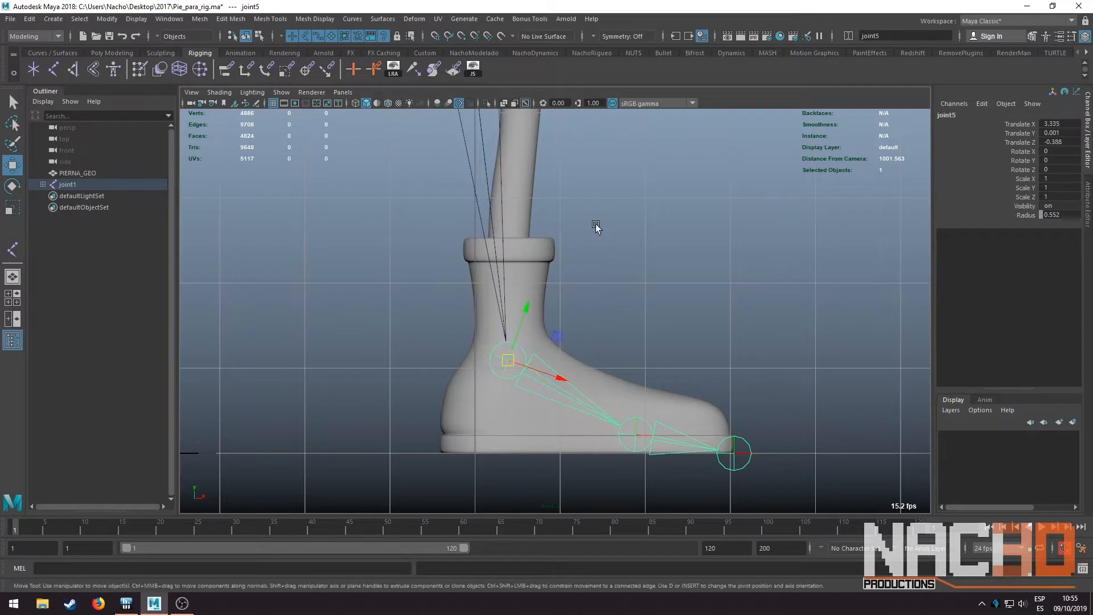
Move only the knee joint forward into the middle of the leg mesh, to a Translate Z of about 0.593
{"action": "scroll", "coordinate": [592, 228], "scroll_direction": "down", "scroll_amount": 5}
{"action": "scroll", "coordinate": [592, 261], "scroll_direction": "up", "scroll_amount": 3}
{"action": "left_click", "coordinate": [500, 244]}
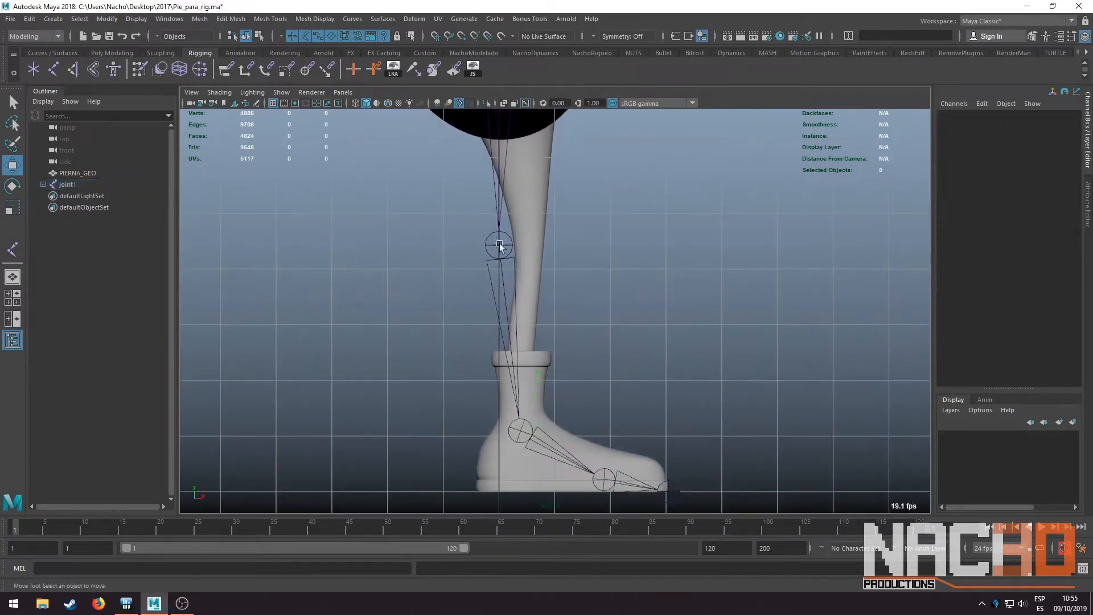
{"action": "scroll", "coordinate": [535, 316], "scroll_direction": "up", "scroll_amount": 3}
{"action": "key", "text": "d"}
{"action": "left_click_drag", "start_coordinate": [449, 281], "coordinate": [480, 281]}
{"action": "middle_click_drag", "start_coordinate": [593, 203], "coordinate": [604, 345], "text": "alt"}
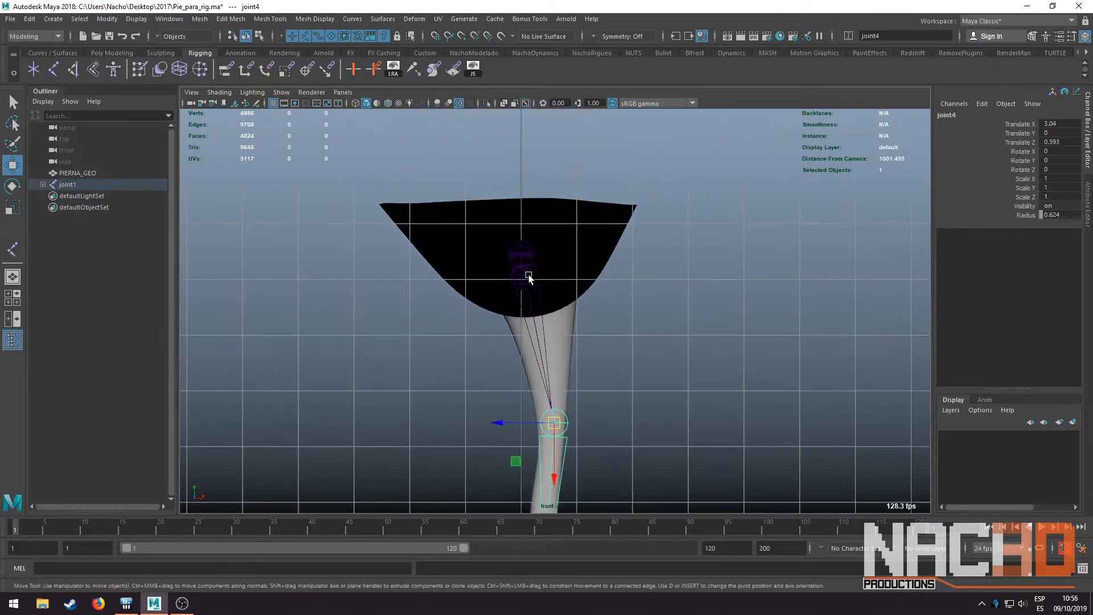
Switch to the perspective view, clear the selection and turn on X-ray display of joints
{"action": "key", "text": "space"}
{"action": "left_click_drag", "start_coordinate": [716, 238], "coordinate": [535, 290], "text": "alt"}
{"action": "key", "text": "Up"}
{"action": "key", "text": "q"}
{"action": "left_click", "coordinate": [560, 309]}
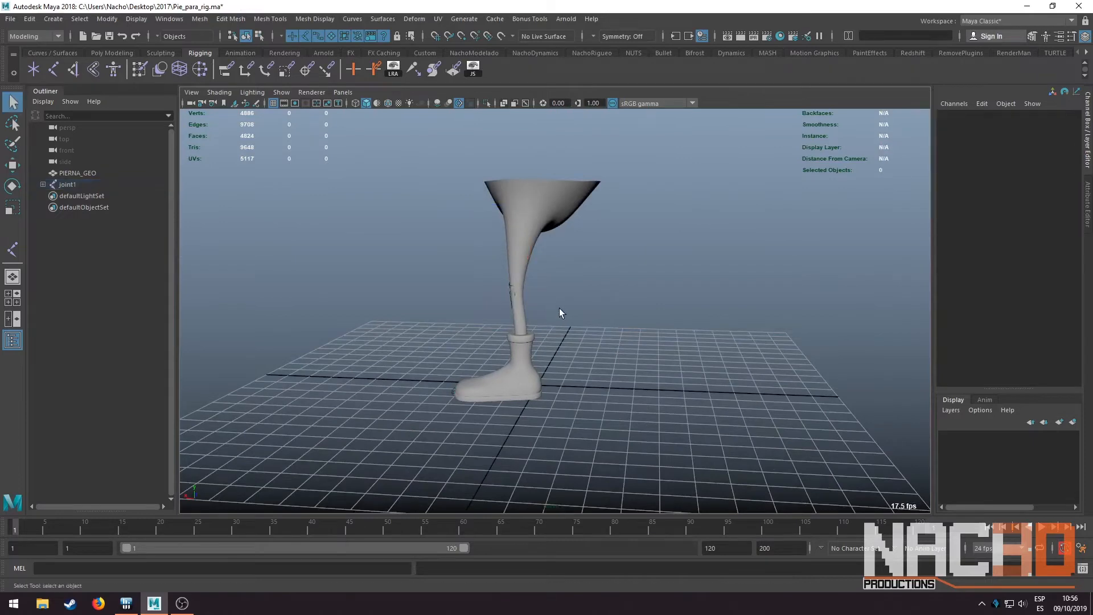
{"action": "scroll", "coordinate": [557, 313], "scroll_direction": "up", "scroll_amount": 5}
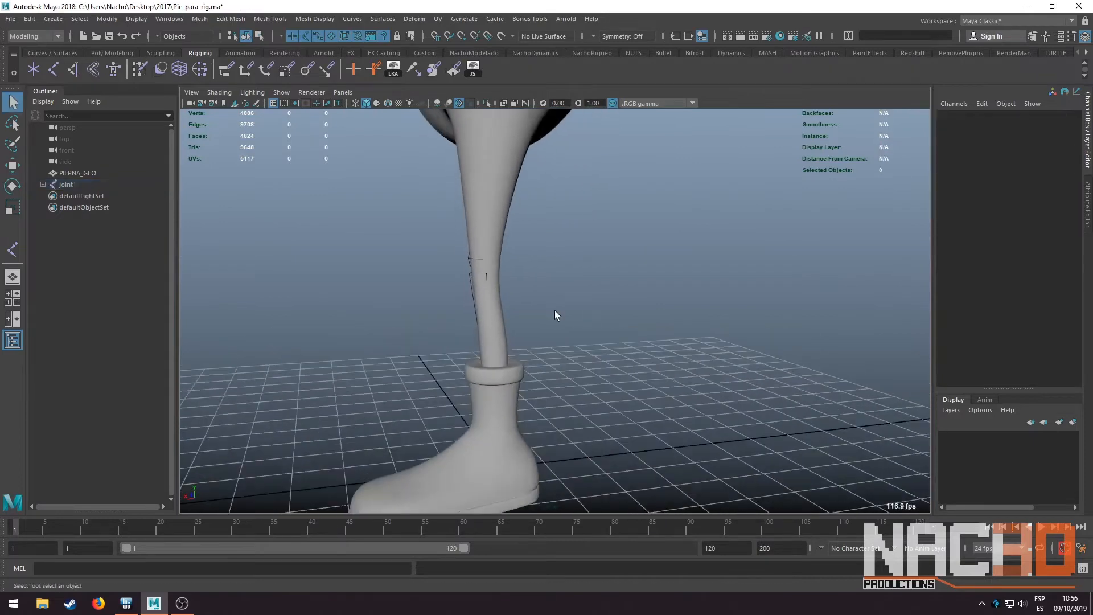
{"action": "left_click", "coordinate": [527, 102]}
{"action": "scroll", "coordinate": [572, 262], "scroll_direction": "down", "scroll_amount": 5}
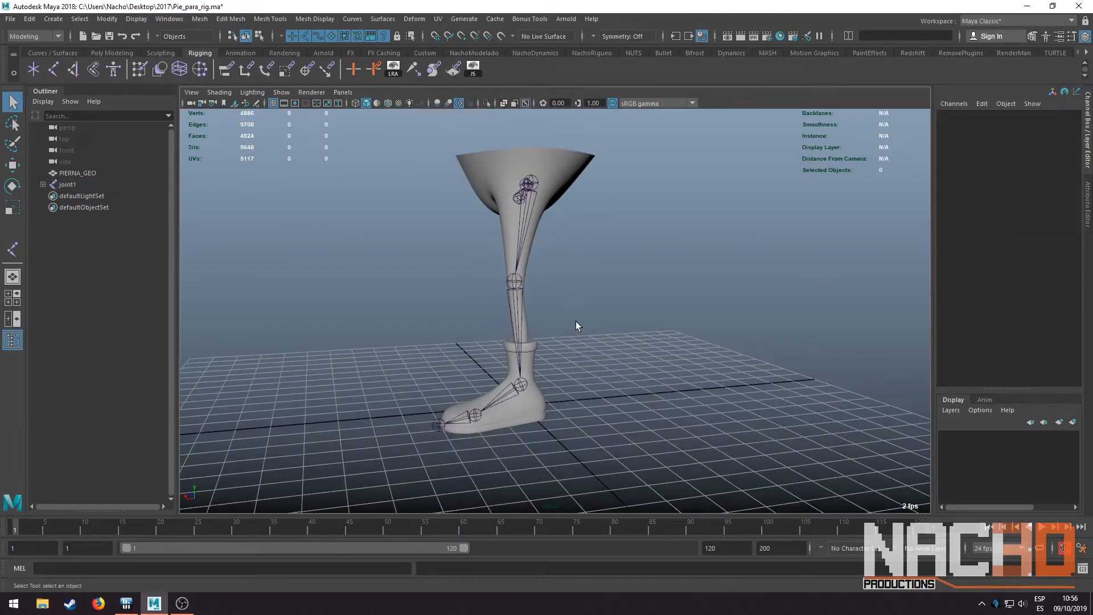
Try to rotate the ankle joint to line the foot joints up with the boot, and undo the rotation
{"action": "left_click_drag", "start_coordinate": [575, 321], "coordinate": [621, 373], "text": "alt"}
{"action": "middle_click_drag", "start_coordinate": [595, 360], "coordinate": [590, 324], "text": "alt"}
{"action": "scroll", "coordinate": [587, 333], "scroll_direction": "up", "scroll_amount": 4}
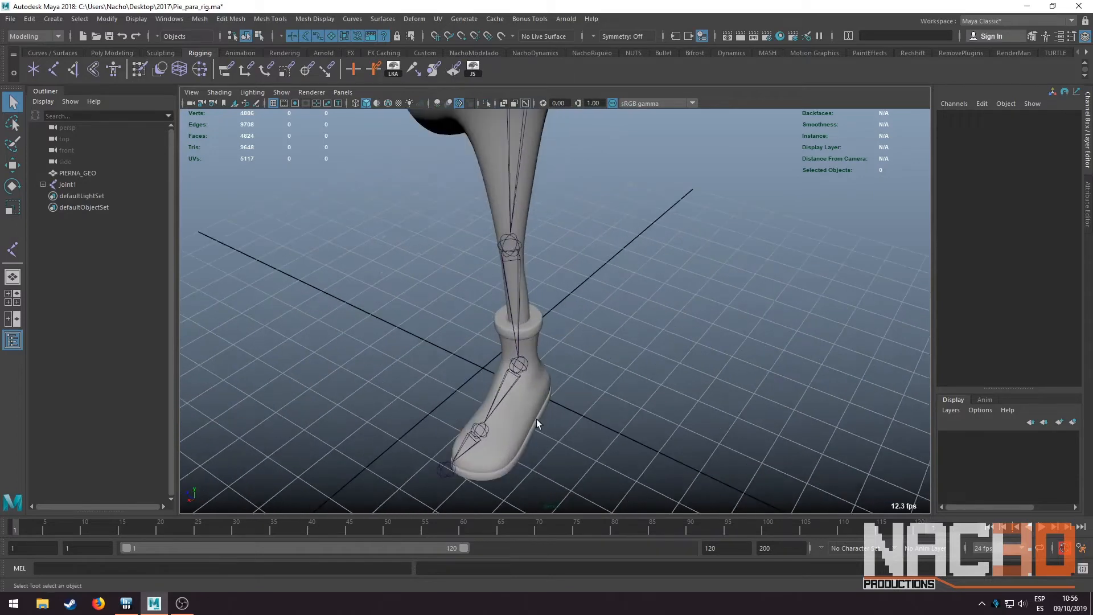
{"action": "left_click_drag", "start_coordinate": [536, 419], "coordinate": [483, 359], "text": "alt"}
{"action": "left_click", "coordinate": [488, 389]}
{"action": "key", "text": "w"}
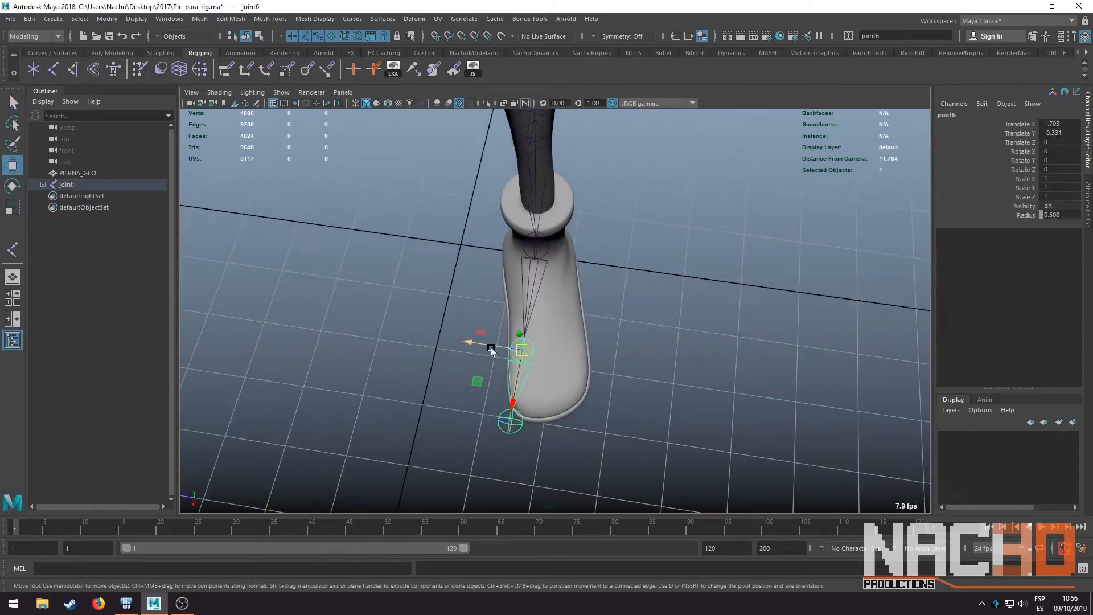
{"action": "left_click", "coordinate": [544, 252]}
{"action": "key", "text": "e"}
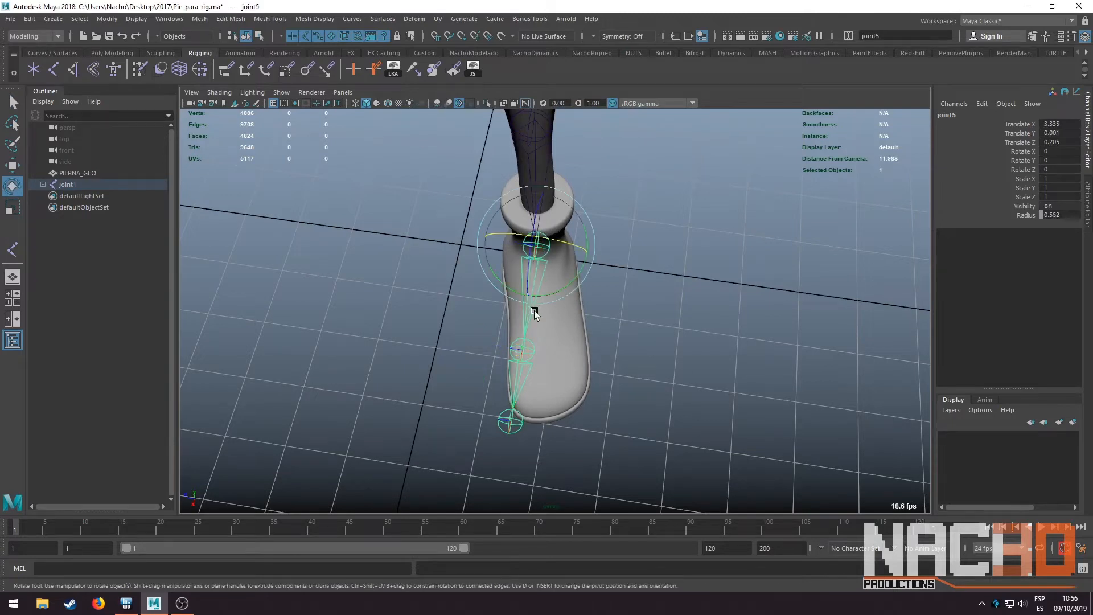
{"action": "left_click_drag", "start_coordinate": [542, 296], "coordinate": [549, 294]}
{"action": "key", "text": "ctrl+z"}
Move the ball joint and the toe-tip joint sideways onto the boot's centerline, with the toe-tip's Translate Z at about -0.248
{"action": "left_click", "coordinate": [523, 352]}
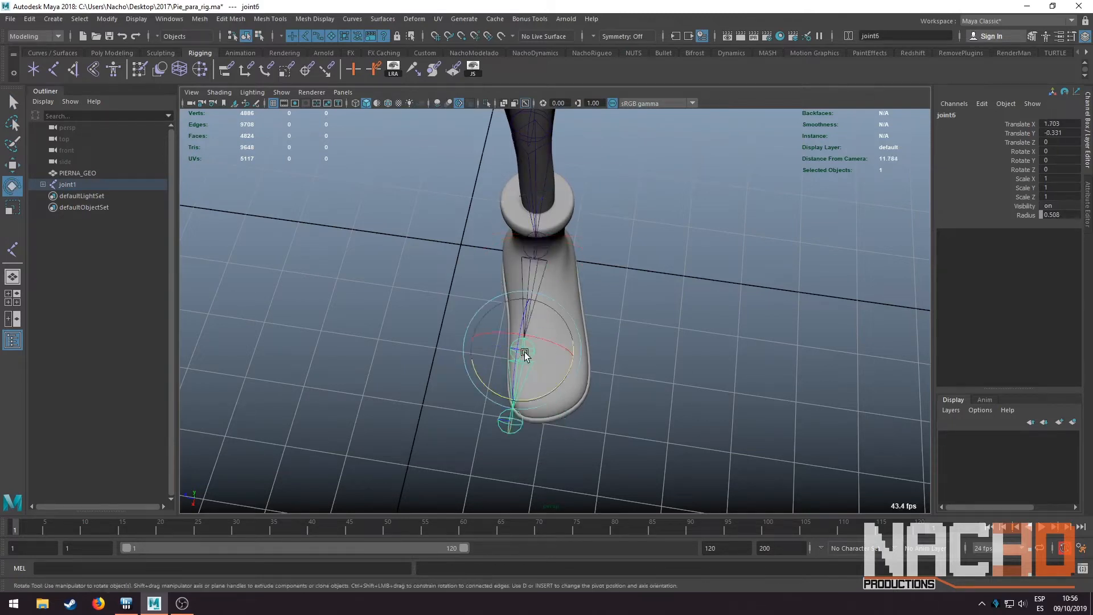
{"action": "key", "text": "w"}
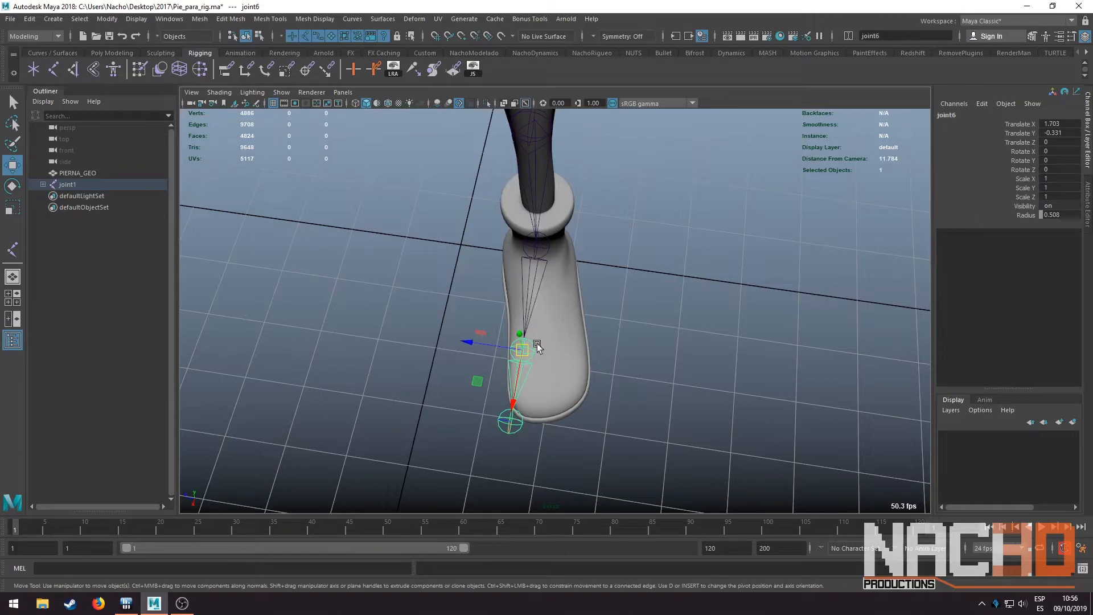
{"action": "left_click_drag", "start_coordinate": [477, 382], "coordinate": [541, 426]}
{"action": "left_click", "coordinate": [523, 409]}
{"action": "left_click_drag", "start_coordinate": [476, 439], "coordinate": [490, 440]}
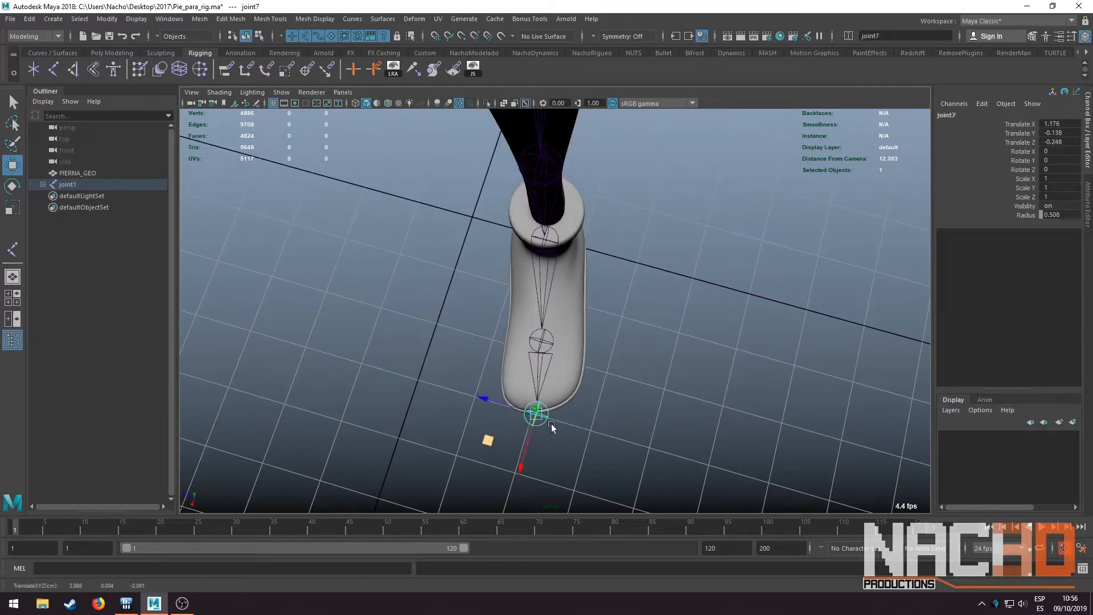
Examine the alignment of the ankle, ball, toe-tip and knee joints within the leg mesh from several angles
{"action": "left_click_drag", "start_coordinate": [551, 423], "coordinate": [582, 350], "text": "alt"}
{"action": "left_click_drag", "start_coordinate": [559, 288], "coordinate": [568, 306], "text": "alt"}
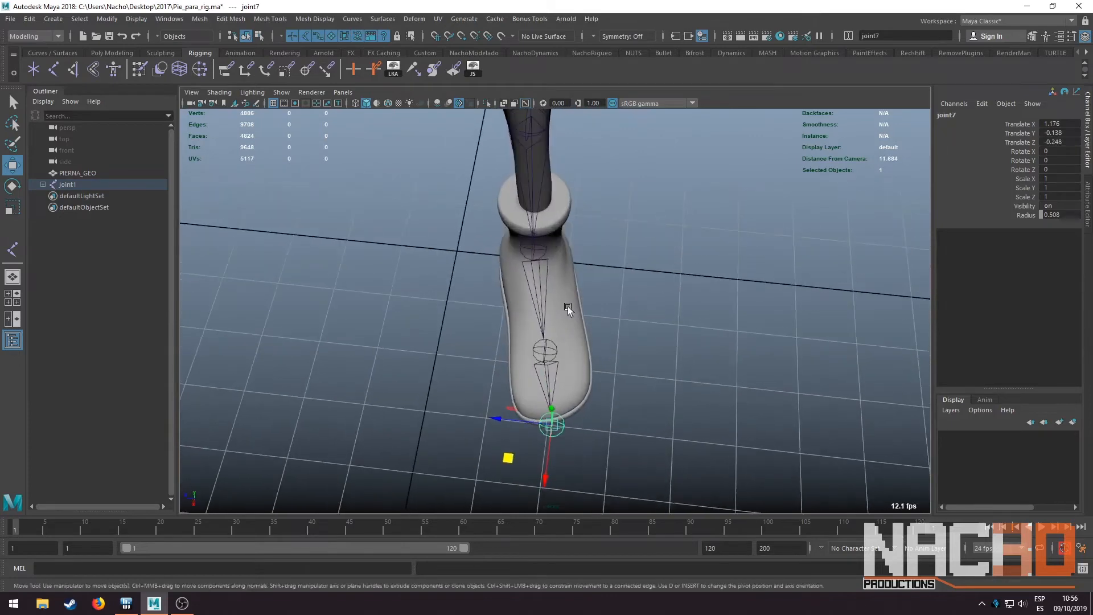
{"action": "scroll", "coordinate": [559, 300], "scroll_direction": "down", "scroll_amount": 4}
{"action": "key", "text": "q"}
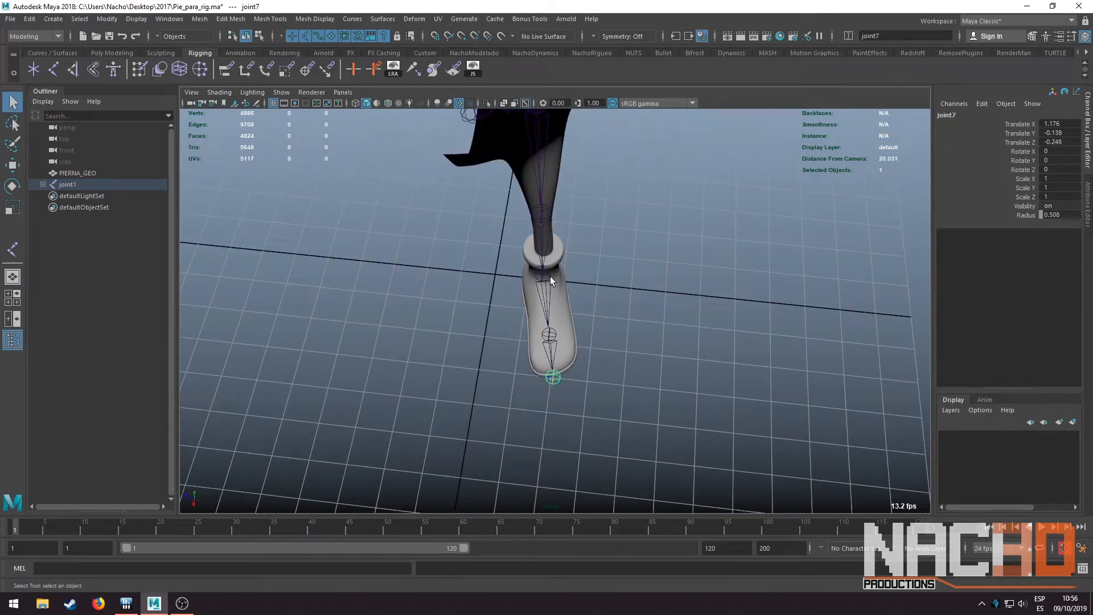
{"action": "scroll", "coordinate": [559, 294], "scroll_direction": "up", "scroll_amount": 4}
{"action": "left_click_drag", "start_coordinate": [559, 294], "coordinate": [566, 268], "text": "alt"}
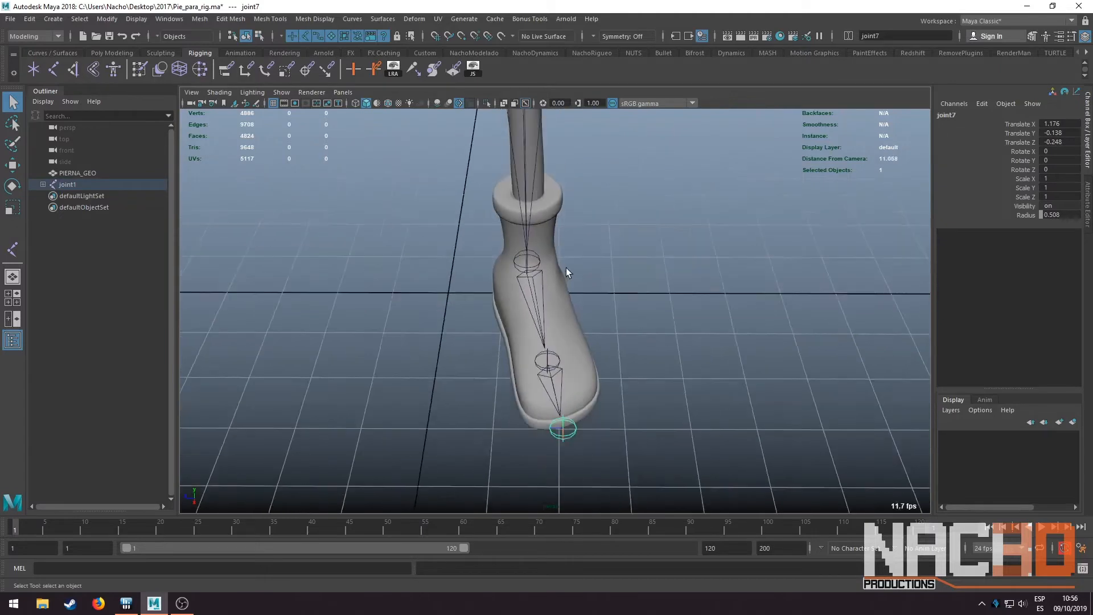
{"action": "left_click_drag", "start_coordinate": [603, 322], "coordinate": [528, 292], "text": "alt"}
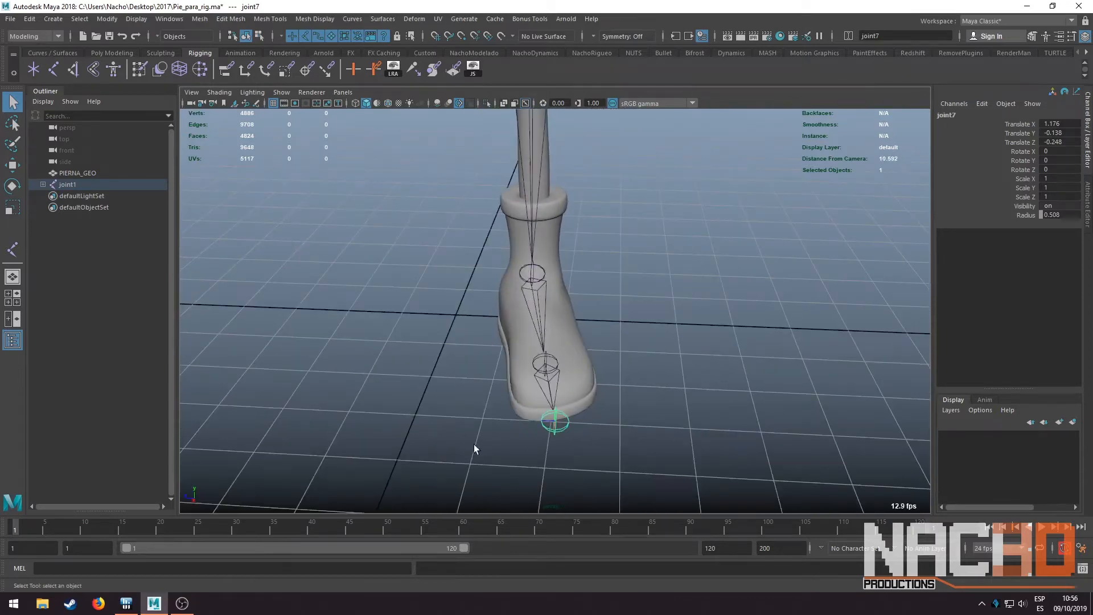
{"action": "left_click_drag", "start_coordinate": [517, 251], "coordinate": [506, 308], "text": "alt"}
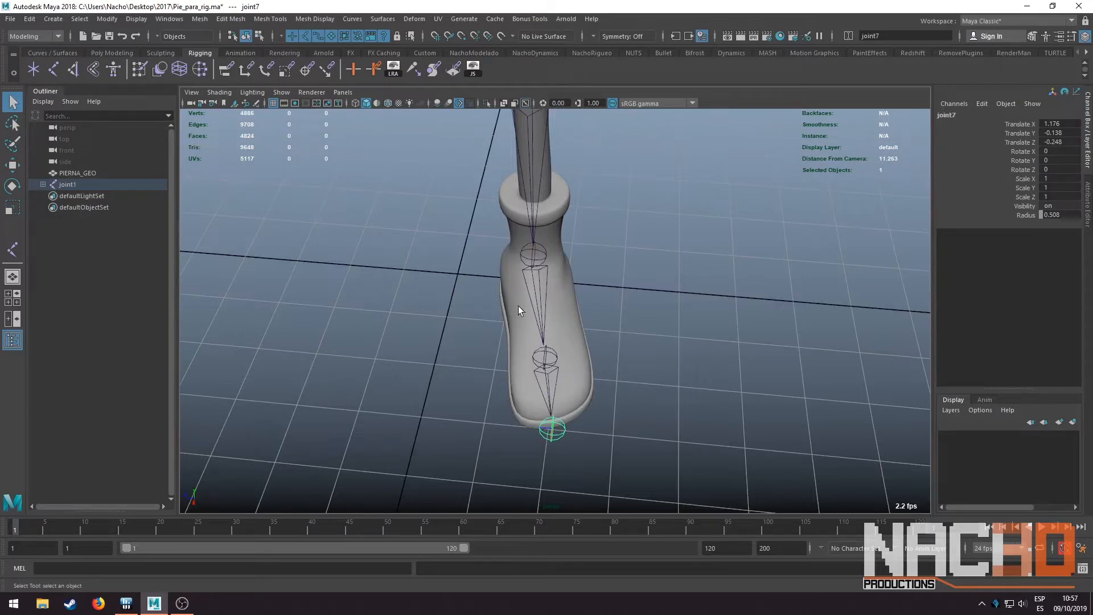
{"action": "left_click_drag", "start_coordinate": [518, 305], "coordinate": [550, 241], "text": "alt"}
{"action": "scroll", "coordinate": [572, 278], "scroll_direction": "up", "scroll_amount": 3}
{"action": "scroll", "coordinate": [550, 240], "scroll_direction": "down", "scroll_amount": 4}
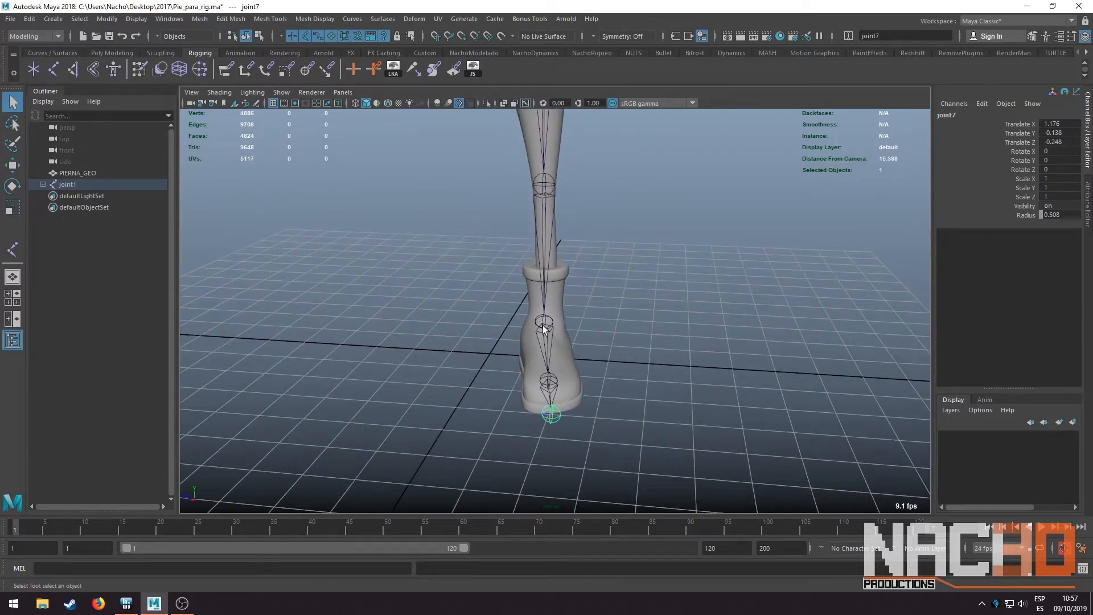
{"action": "scroll", "coordinate": [546, 182], "scroll_direction": "down", "scroll_amount": 2}
{"action": "left_click_drag", "start_coordinate": [586, 251], "coordinate": [554, 204], "text": "alt"}
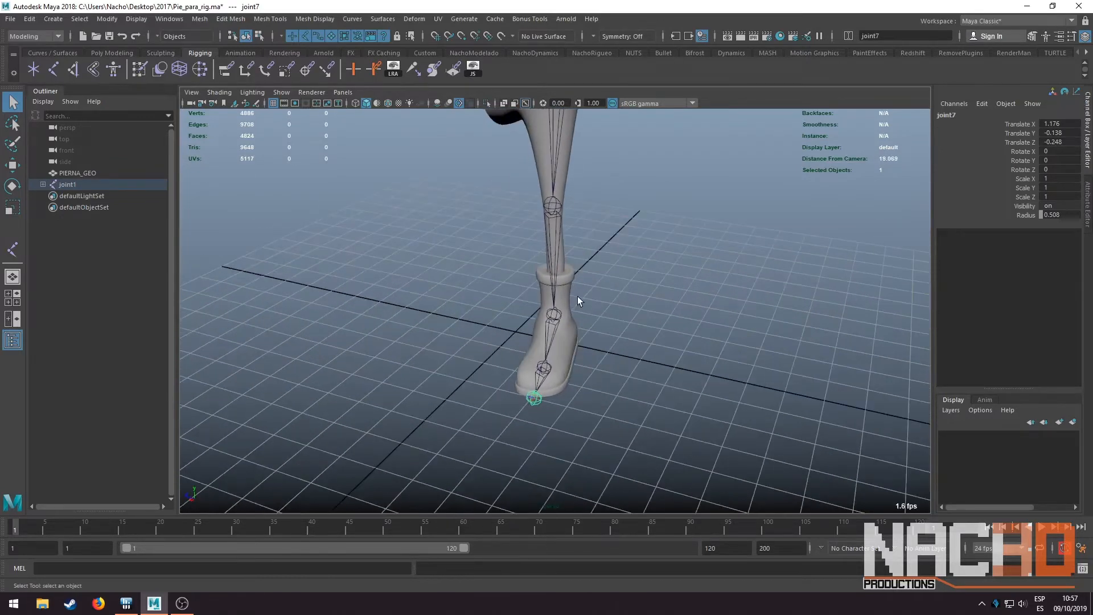
{"action": "left_click_drag", "start_coordinate": [578, 296], "coordinate": [585, 244], "text": "alt"}
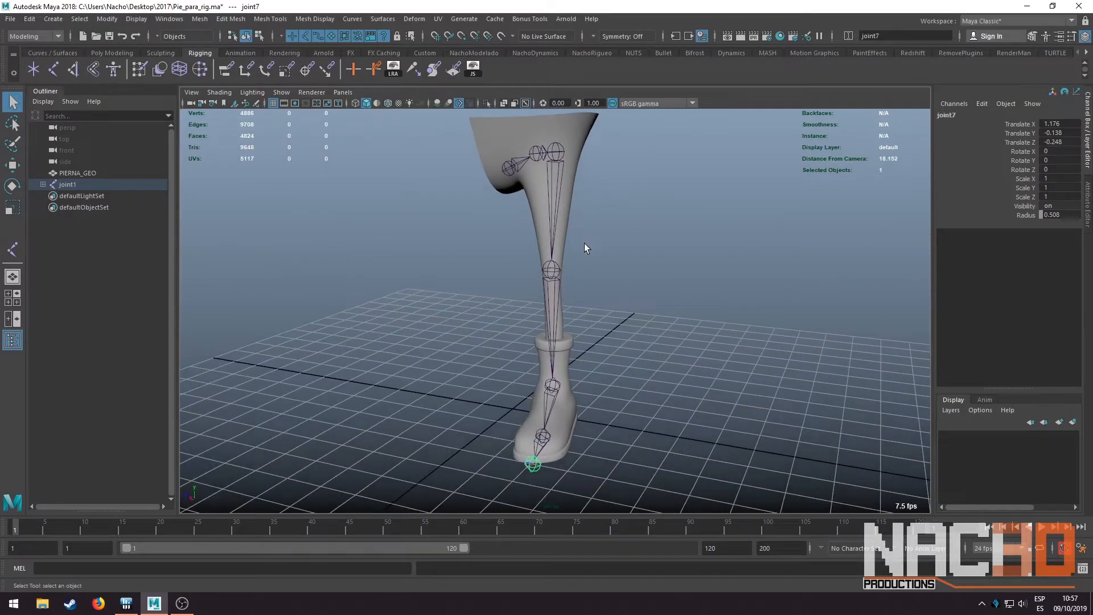
Inspect the joint axes at the knee with the chain highlighted, and select the root joint joint1
{"action": "left_click", "coordinate": [511, 172]}
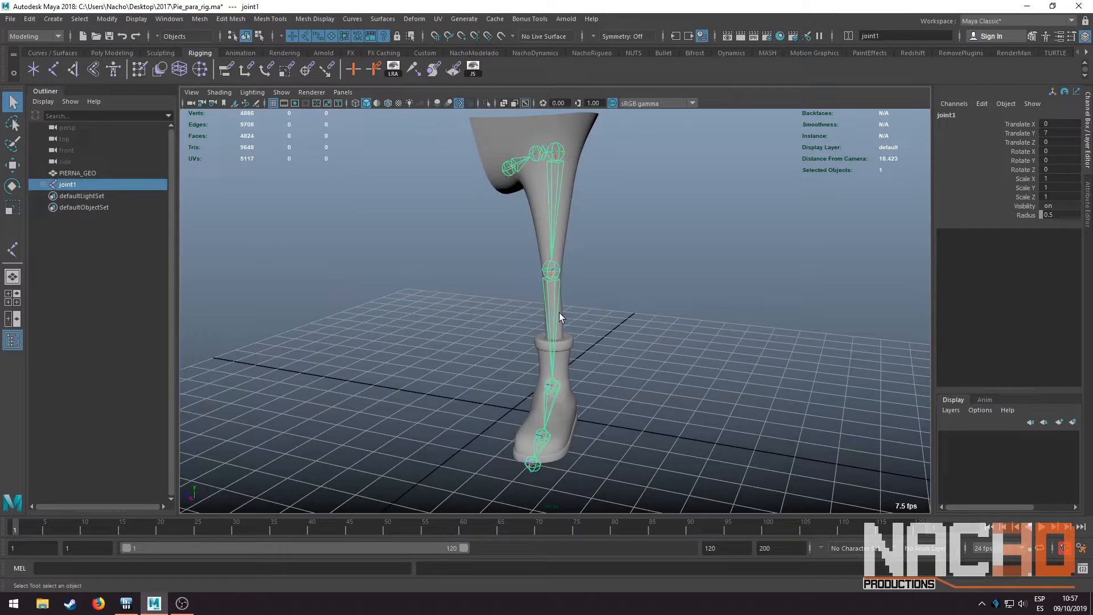
{"action": "scroll", "coordinate": [528, 194], "scroll_direction": "up", "scroll_amount": 10}
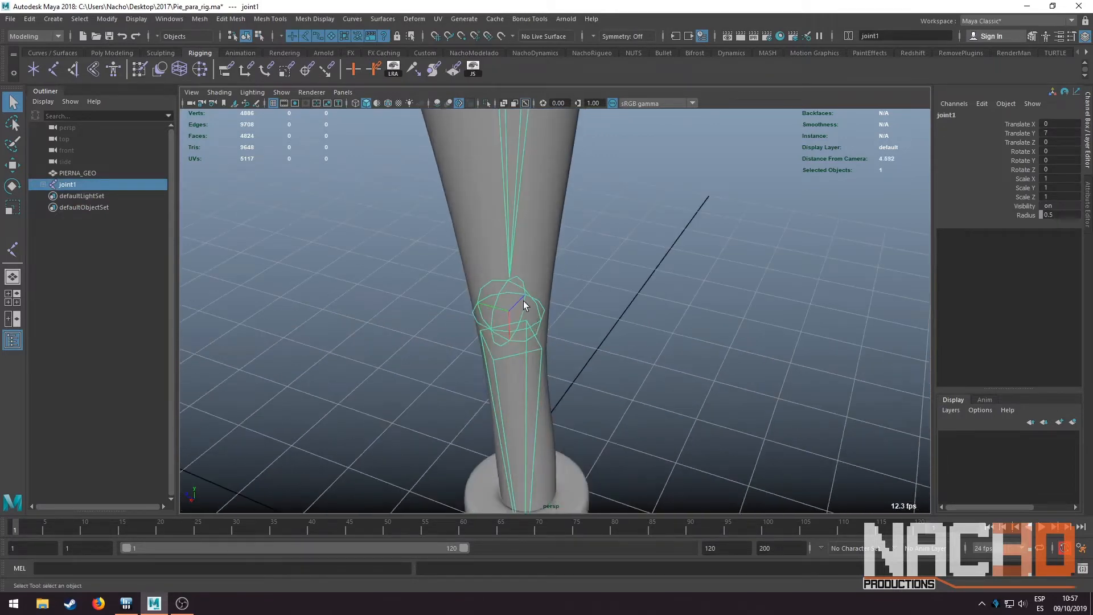
{"action": "scroll", "coordinate": [495, 316], "scroll_direction": "down", "scroll_amount": 10}
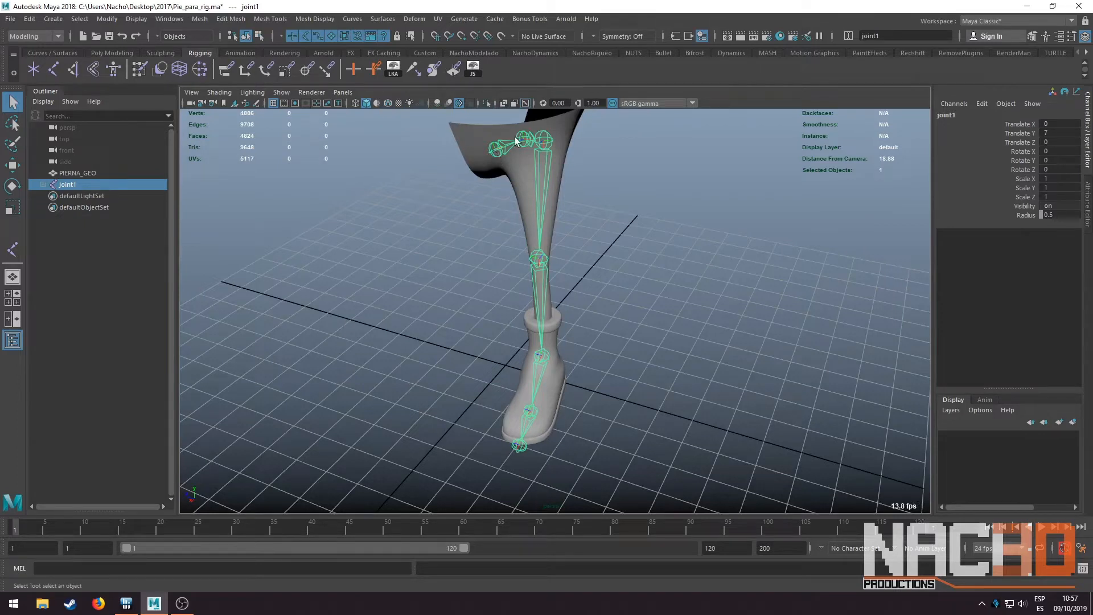
{"action": "left_click", "coordinate": [494, 149], "text": "shift"}
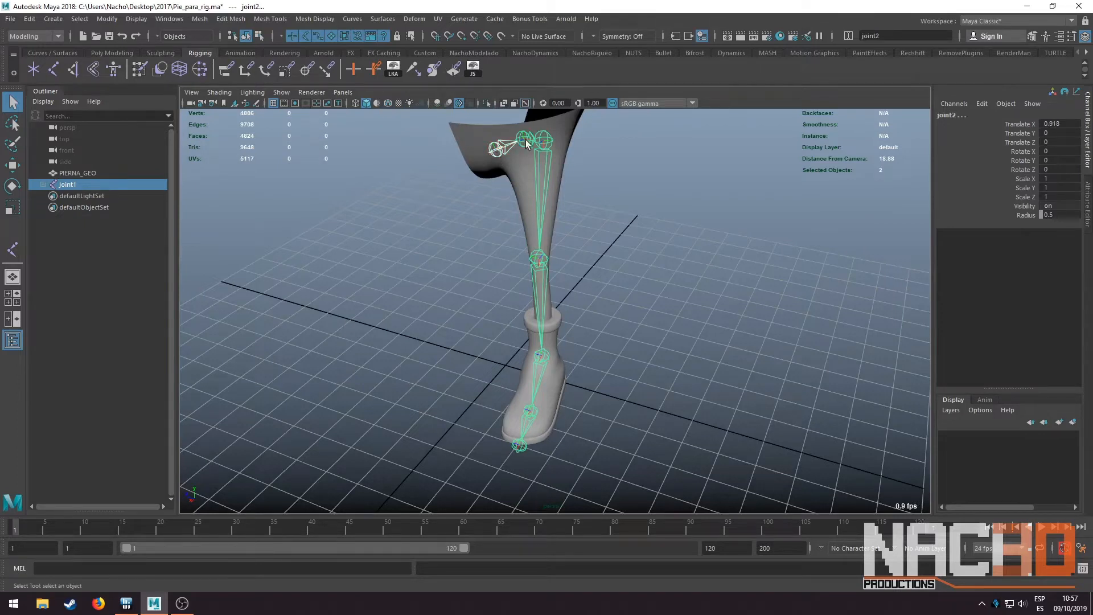
{"action": "left_click", "coordinate": [437, 197]}
{"action": "left_click", "coordinate": [94, 186]}
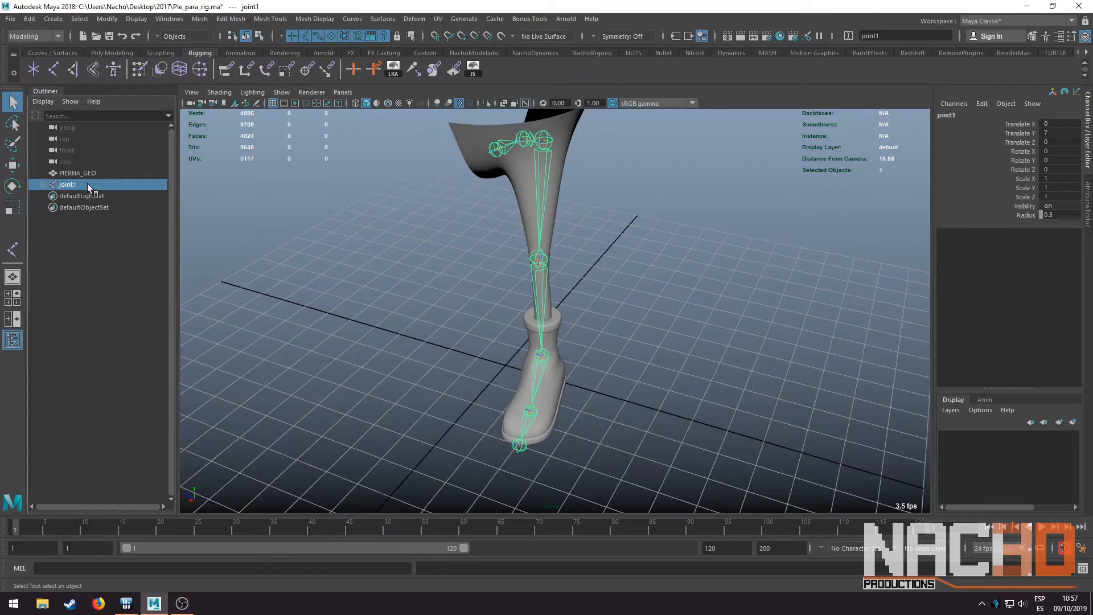
Select the whole joint hierarchy below joint1 and display the local rotation axes of all its joints
{"action": "left_click", "coordinate": [80, 19]}
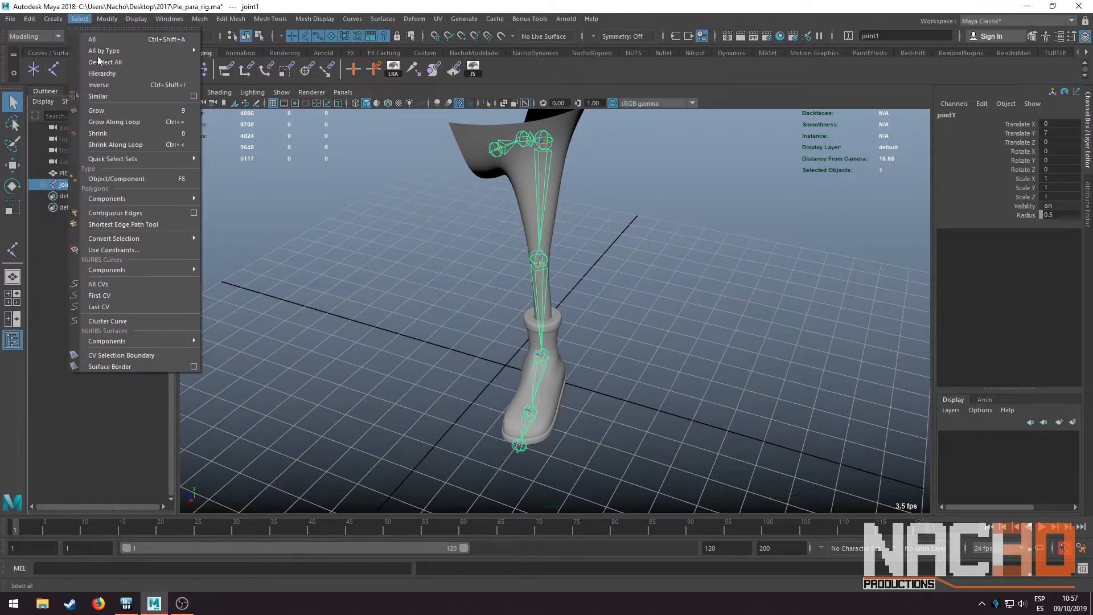
{"action": "left_click", "coordinate": [104, 72]}
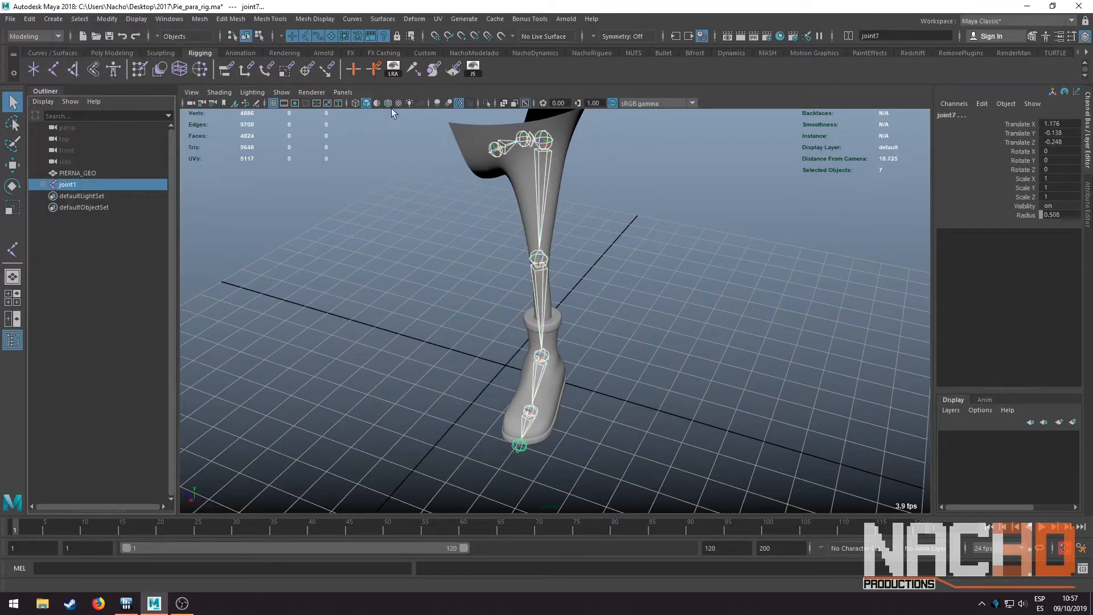
{"action": "left_click_drag", "start_coordinate": [484, 290], "coordinate": [412, 187], "text": "alt"}
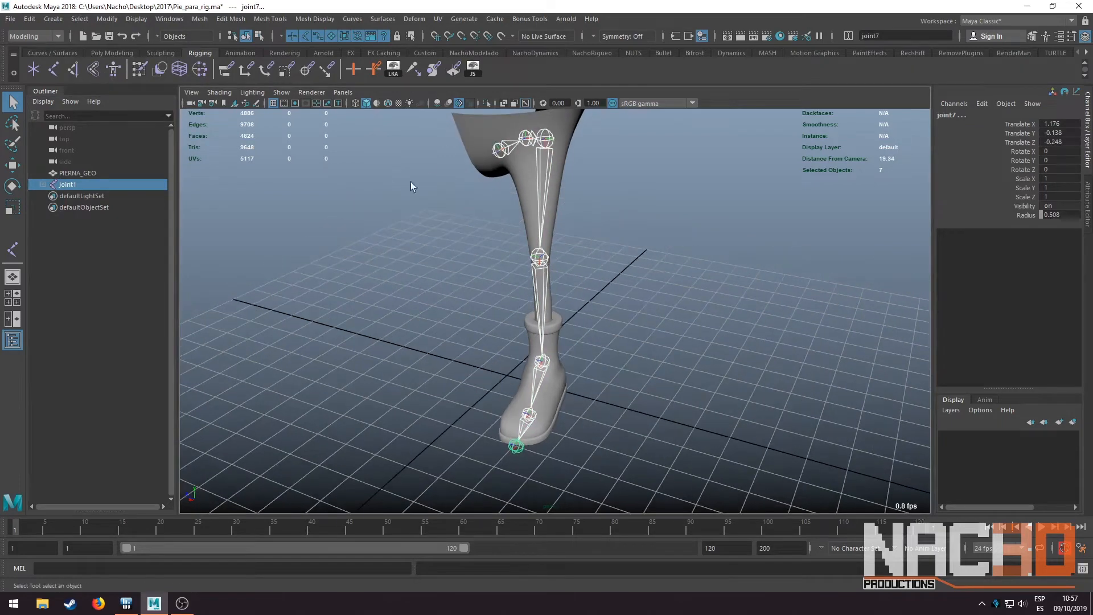
{"action": "left_click", "coordinate": [136, 19]}
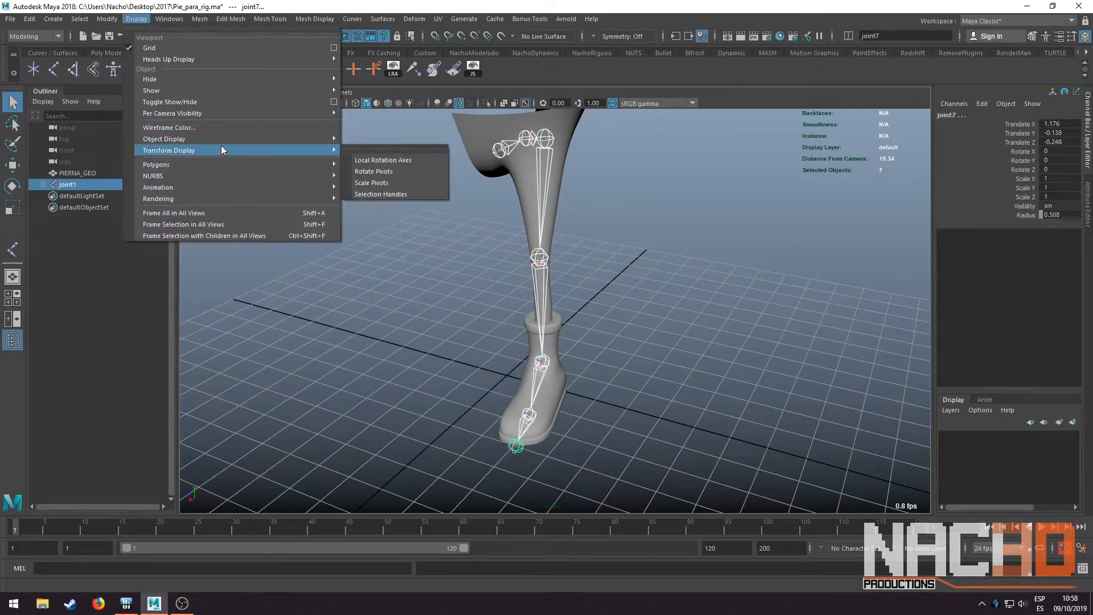
{"action": "mouse_move", "coordinate": [321, 142]}
{"action": "left_click", "coordinate": [398, 157]}
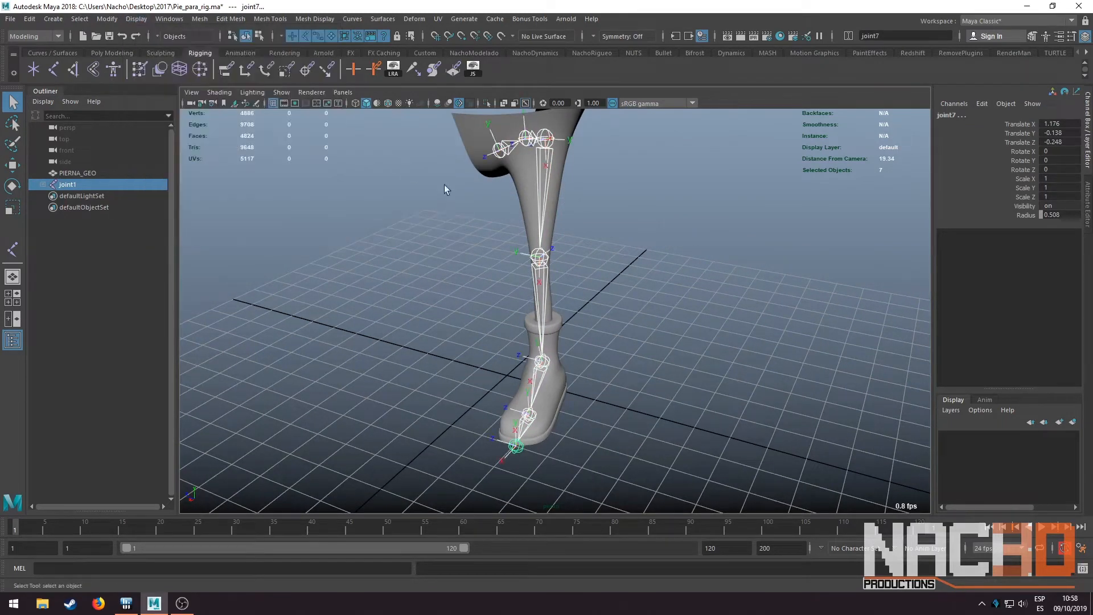
Examine the local rotation axes of the hip, knee, ankle and foot joints from several angles
{"action": "right_click_drag", "start_coordinate": [444, 184], "coordinate": [608, 211], "text": "alt"}
{"action": "left_click_drag", "start_coordinate": [608, 207], "coordinate": [552, 243], "text": "alt"}
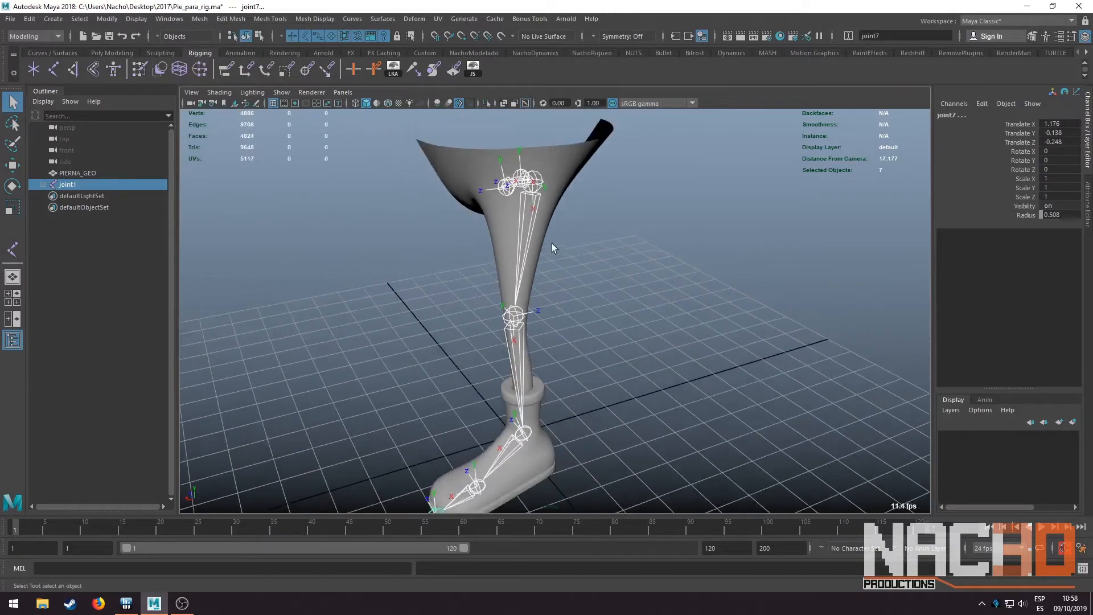
{"action": "left_click_drag", "start_coordinate": [548, 292], "coordinate": [522, 223], "text": "alt"}
{"action": "left_click", "coordinate": [572, 225]}
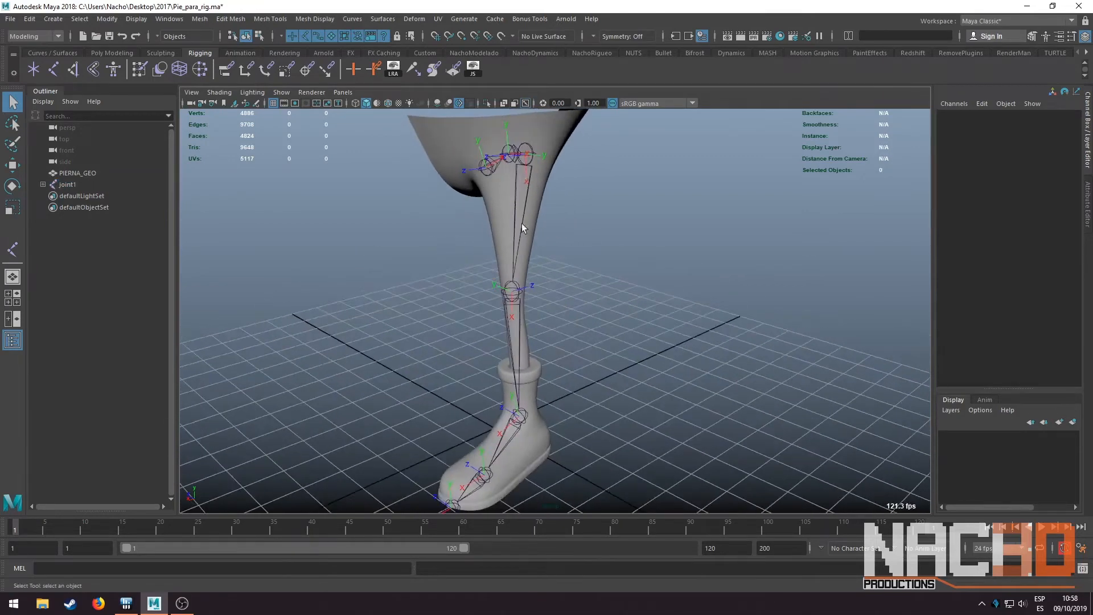
{"action": "left_click", "coordinate": [512, 292]}
{"action": "left_click_drag", "start_coordinate": [511, 292], "coordinate": [532, 302], "text": "alt"}
{"action": "left_click", "coordinate": [581, 330]}
{"action": "left_click_drag", "start_coordinate": [546, 165], "coordinate": [529, 261], "text": "alt"}
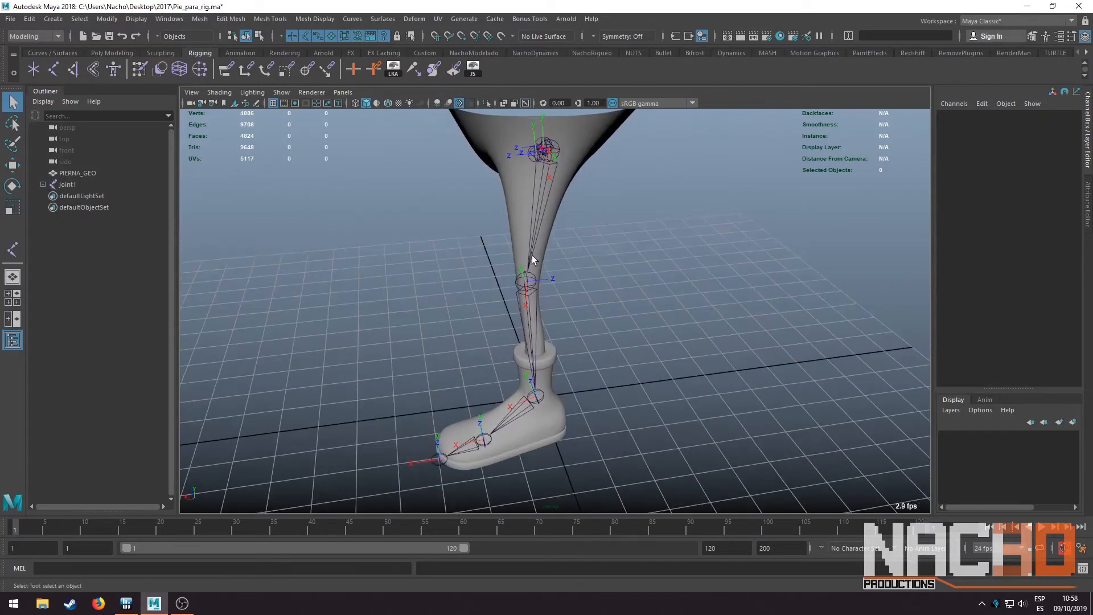
Try rotating the thigh and knee joints together by about -62° in Y to test the bend, and undo the rotation
{"action": "left_click", "coordinate": [542, 170]}
{"action": "left_click", "coordinate": [534, 294], "text": "shift"}
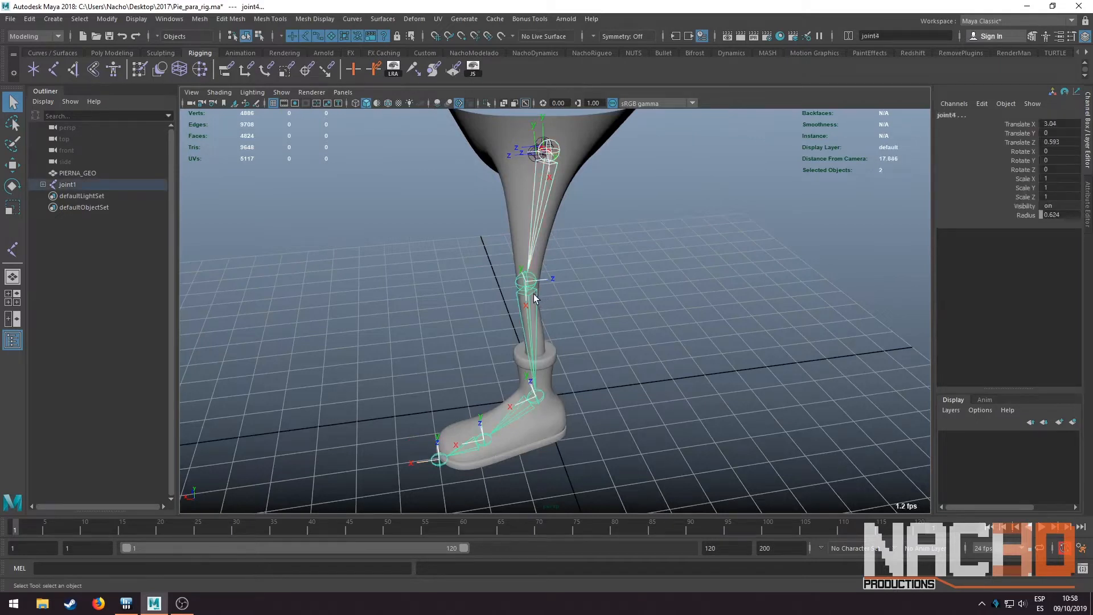
{"action": "key", "text": "e"}
{"action": "left_click_drag", "start_coordinate": [541, 234], "coordinate": [504, 255]}
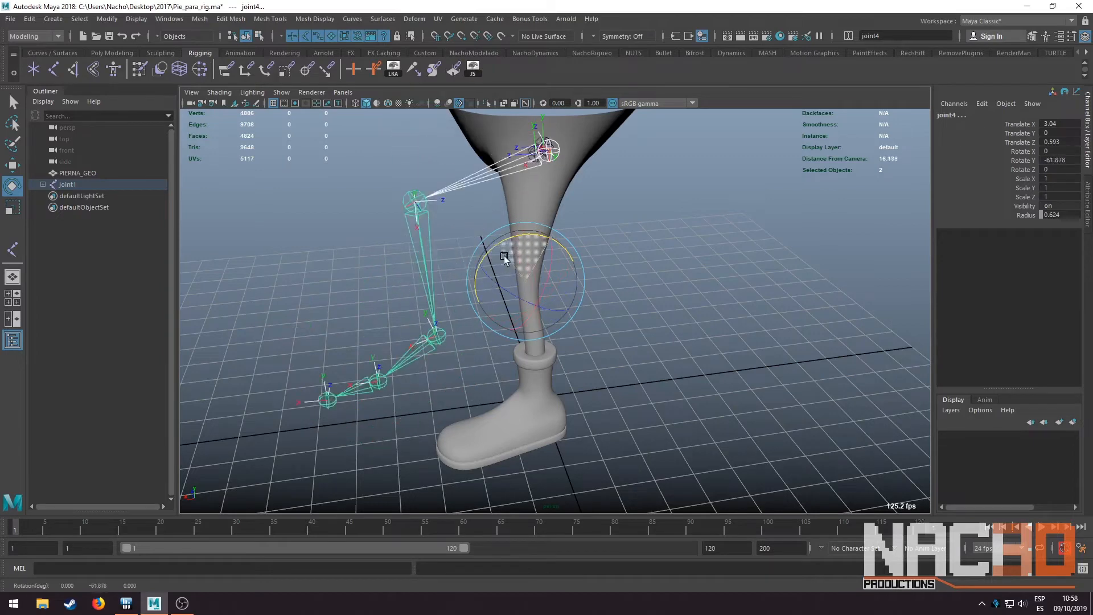
{"action": "key", "text": "ctrl+z"}
{"action": "left_click_drag", "start_coordinate": [624, 293], "coordinate": [550, 393], "text": "alt"}
{"action": "key", "text": "q"}
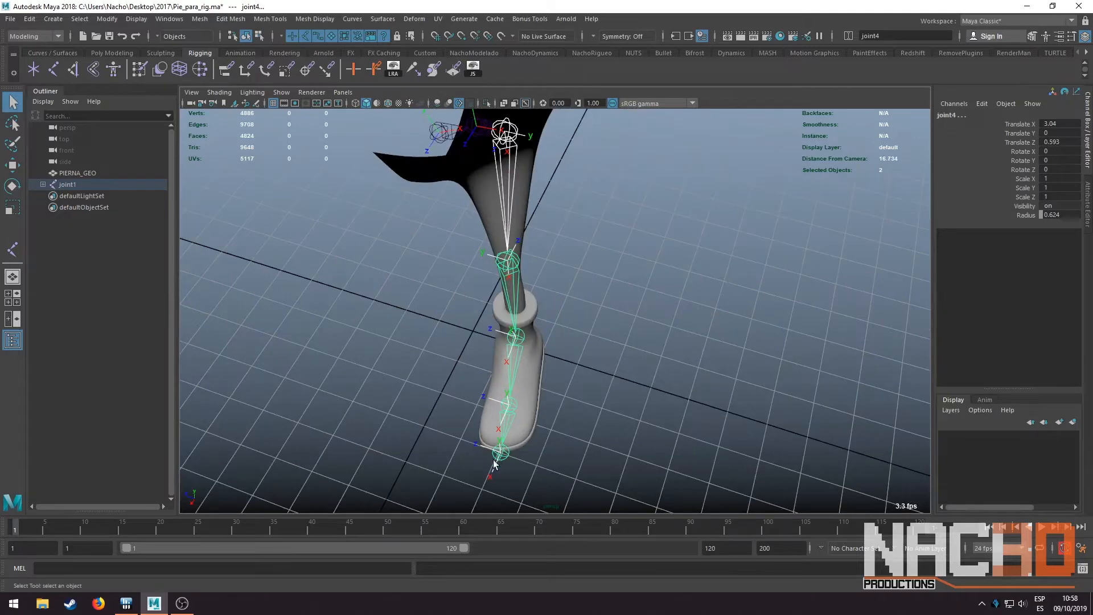
Select the thigh joint joint3, switch to the Rigging menu set and open the Orient Joint options
{"action": "left_click_drag", "start_coordinate": [548, 349], "coordinate": [539, 309], "text": "alt"}
{"action": "left_click_drag", "start_coordinate": [551, 217], "coordinate": [546, 195], "text": "alt"}
{"action": "left_click", "coordinate": [566, 256]}
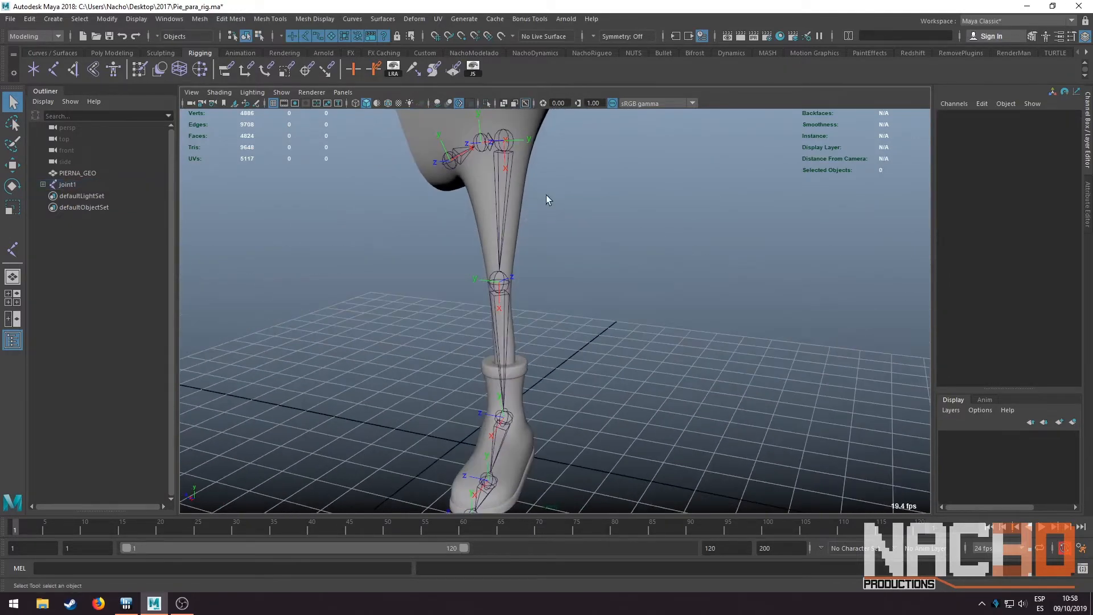
{"action": "left_click", "coordinate": [512, 153]}
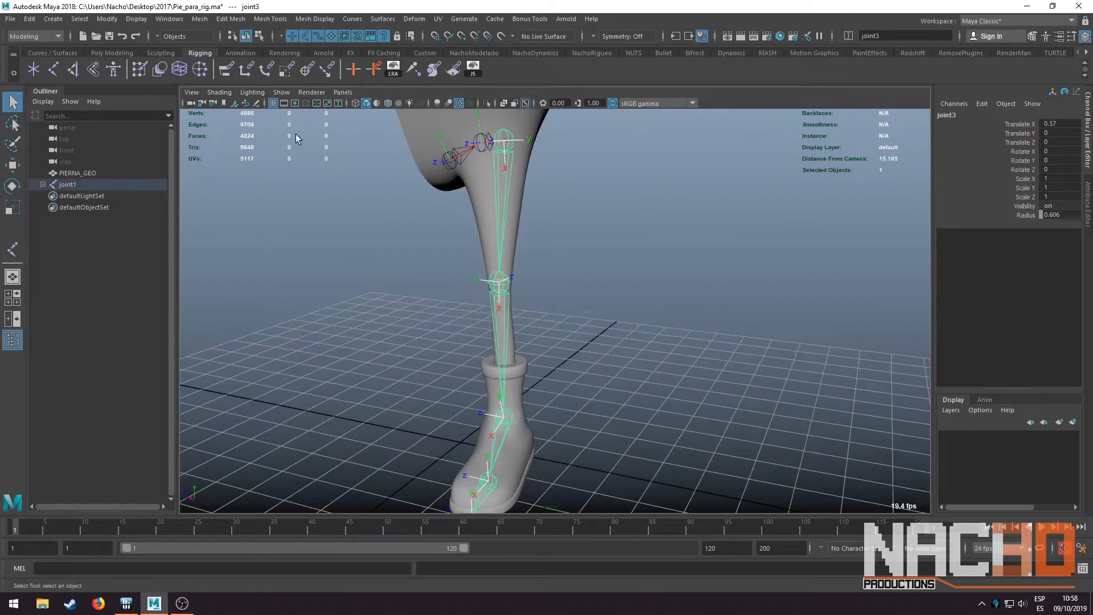
{"action": "left_click", "coordinate": [58, 36]}
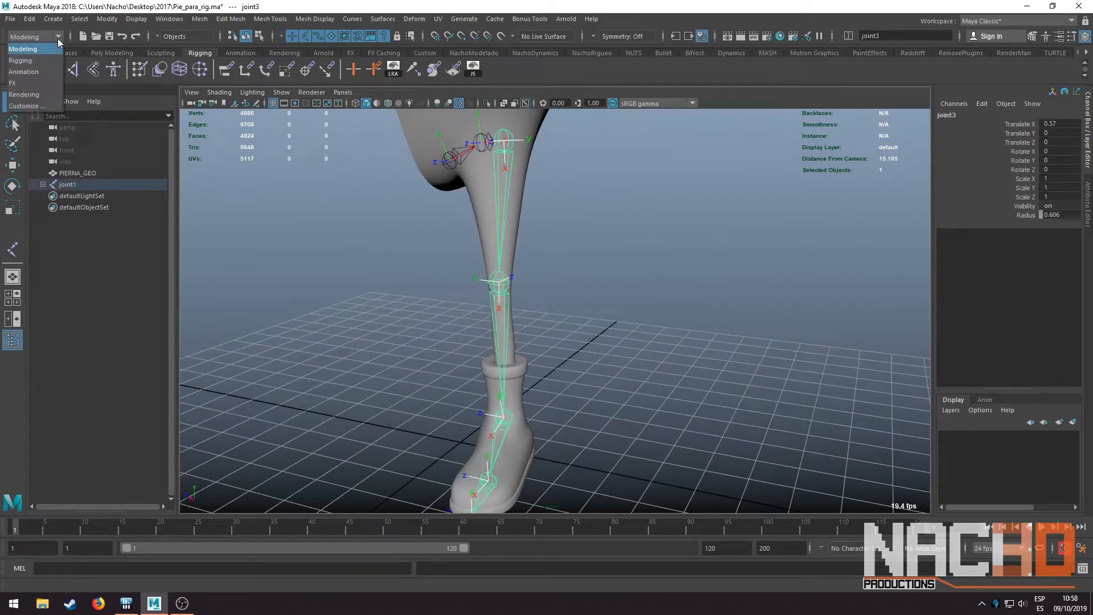
{"action": "left_click", "coordinate": [23, 60]}
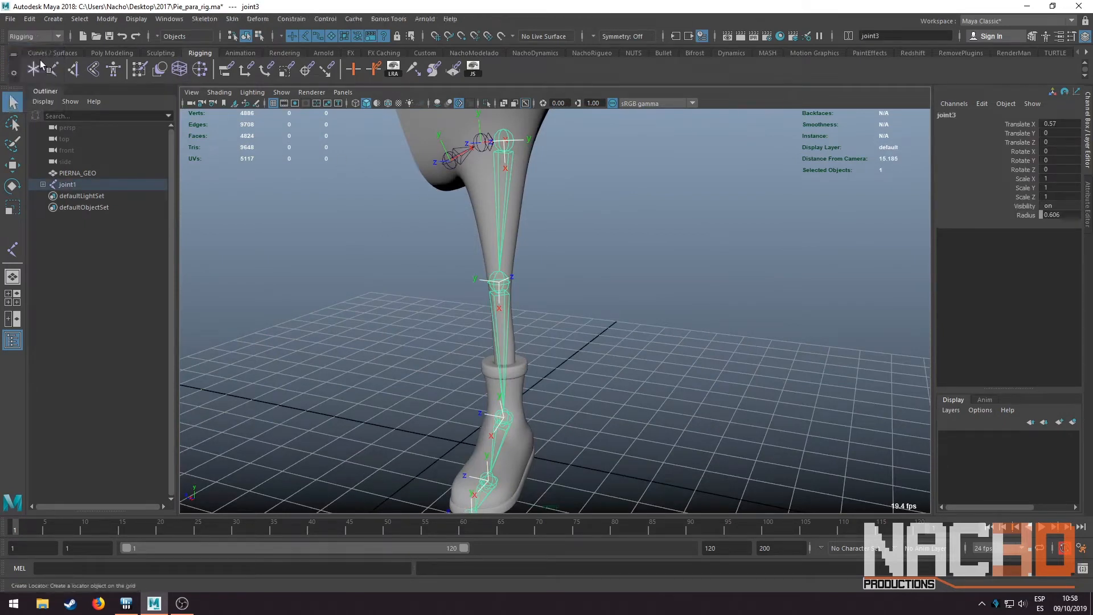
{"action": "left_click", "coordinate": [212, 20]}
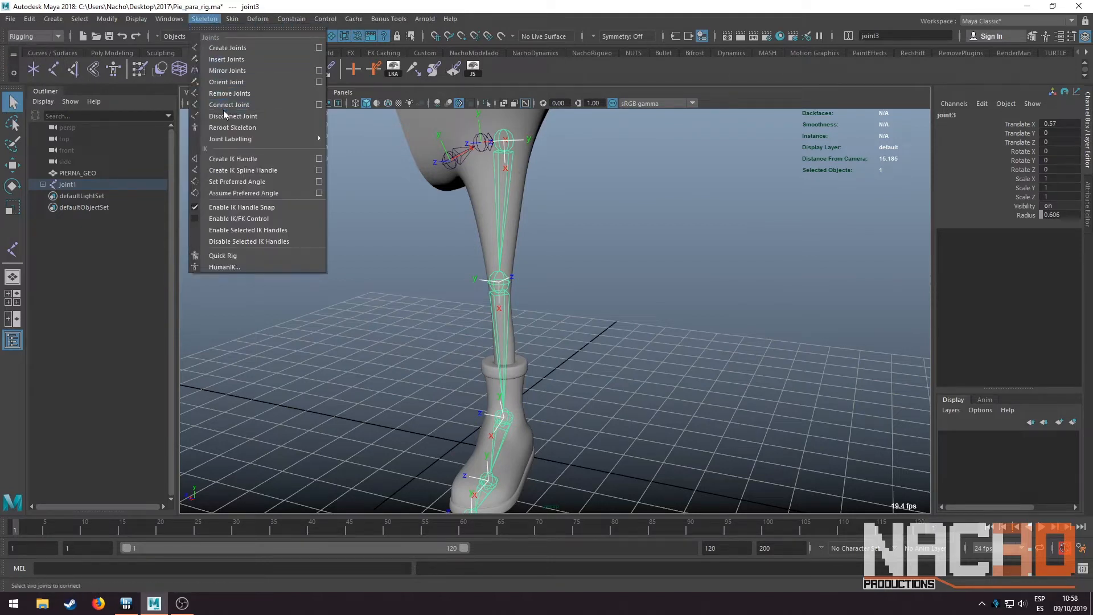
{"action": "left_click", "coordinate": [320, 82]}
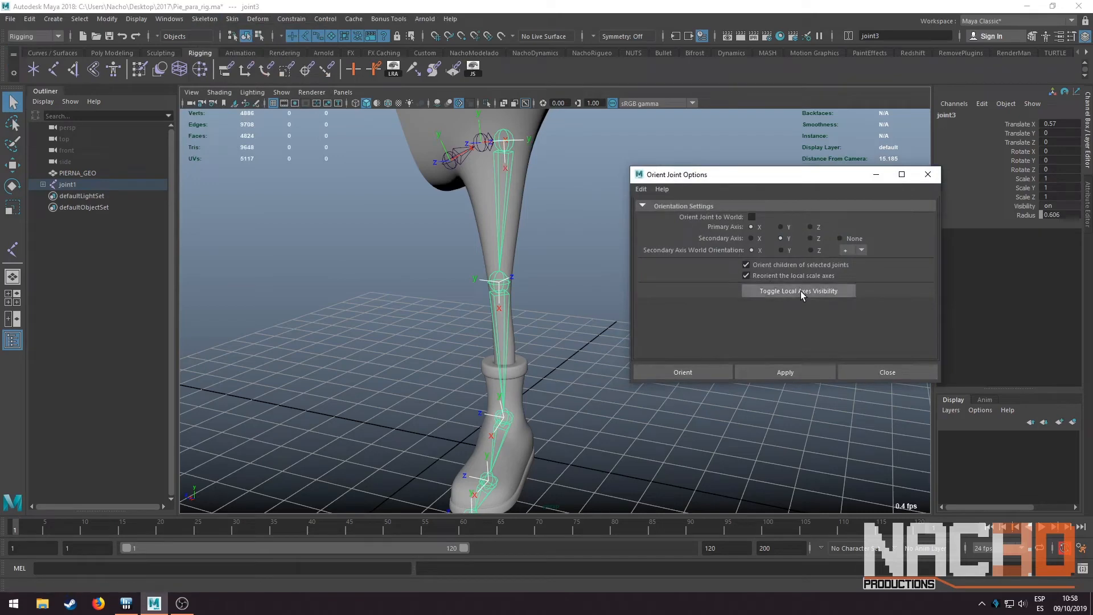
Orient joint3 and its child joints with primary axis X, secondary axis Y and secondary axis world orientation X
{"action": "left_click_drag", "start_coordinate": [576, 254], "coordinate": [556, 241], "text": "alt"}
{"action": "middle_click_drag", "start_coordinate": [555, 241], "coordinate": [572, 188], "text": "alt"}
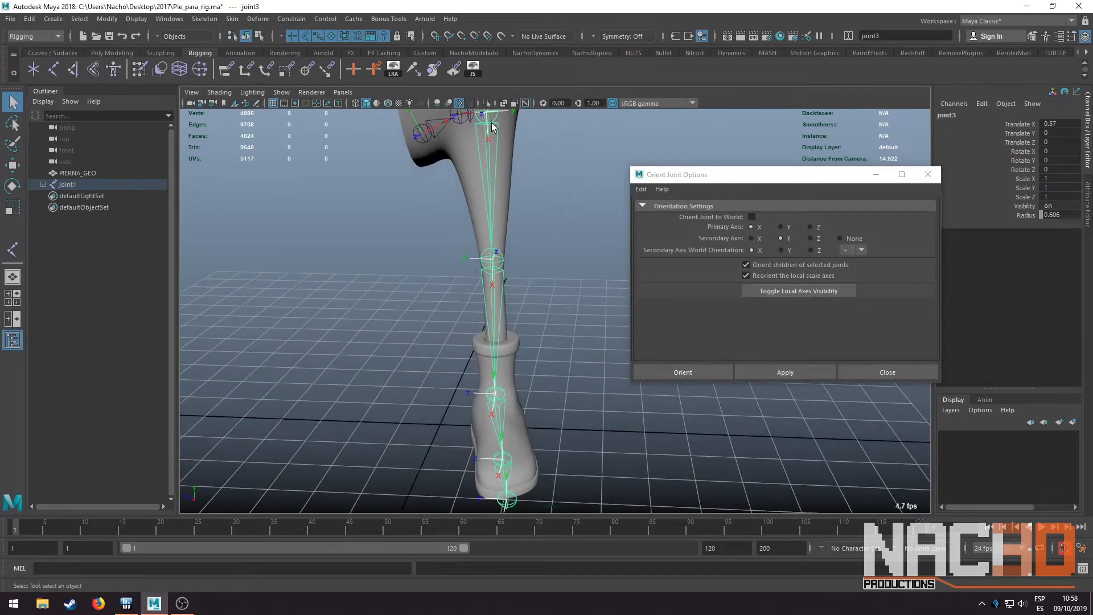
{"action": "left_click_drag", "start_coordinate": [491, 120], "coordinate": [501, 142], "text": "alt"}
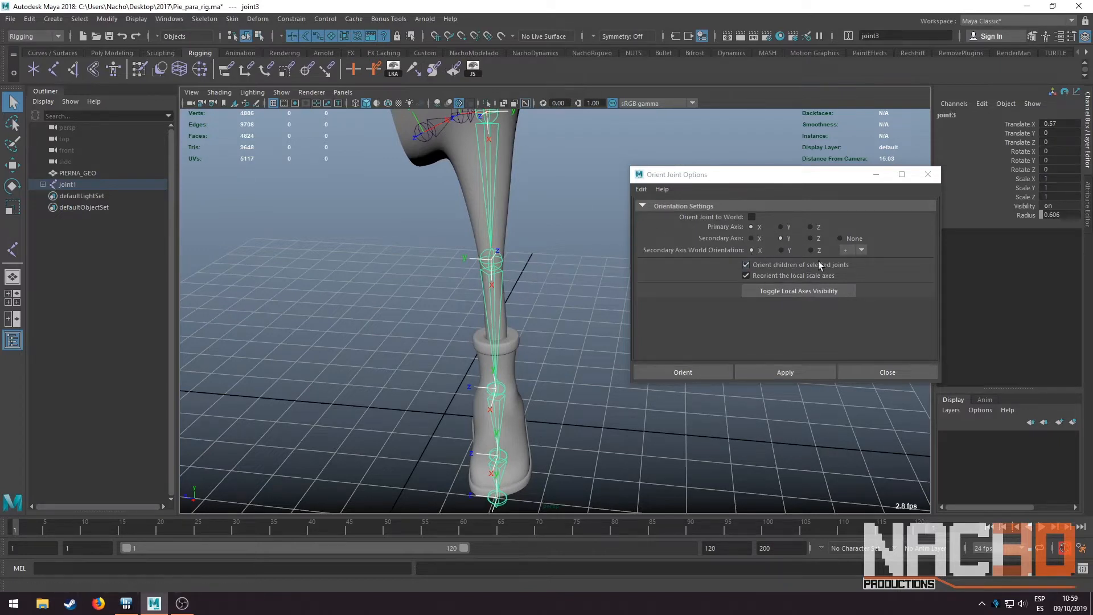
{"action": "scroll", "coordinate": [535, 211], "scroll_direction": "down", "scroll_amount": 2}
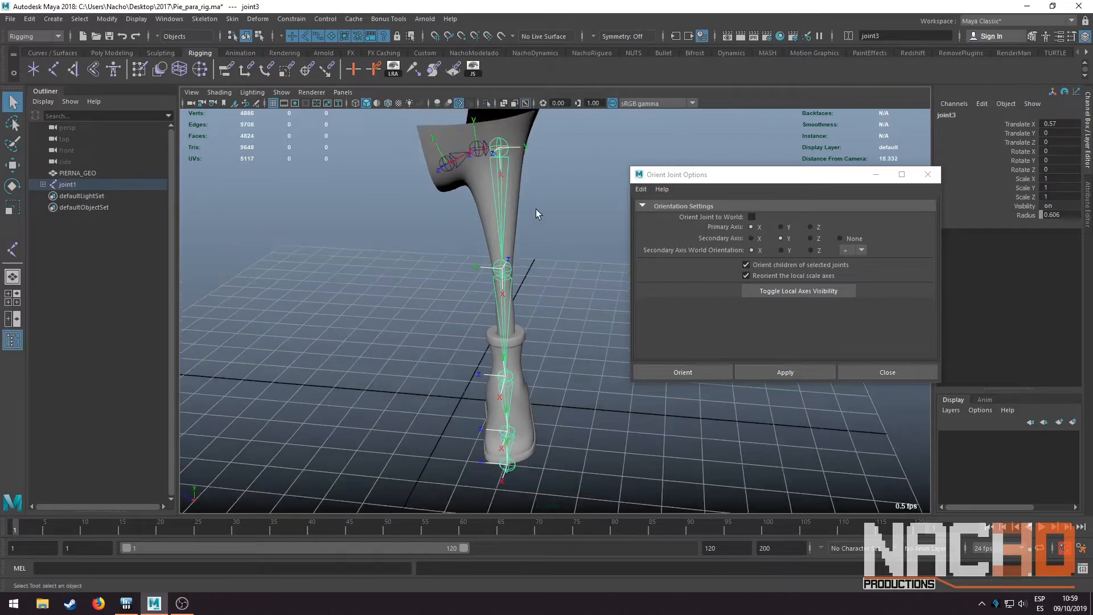
{"action": "left_click_drag", "start_coordinate": [586, 230], "coordinate": [579, 255], "text": "alt"}
{"action": "scroll", "coordinate": [580, 255], "scroll_direction": "up", "scroll_amount": 3}
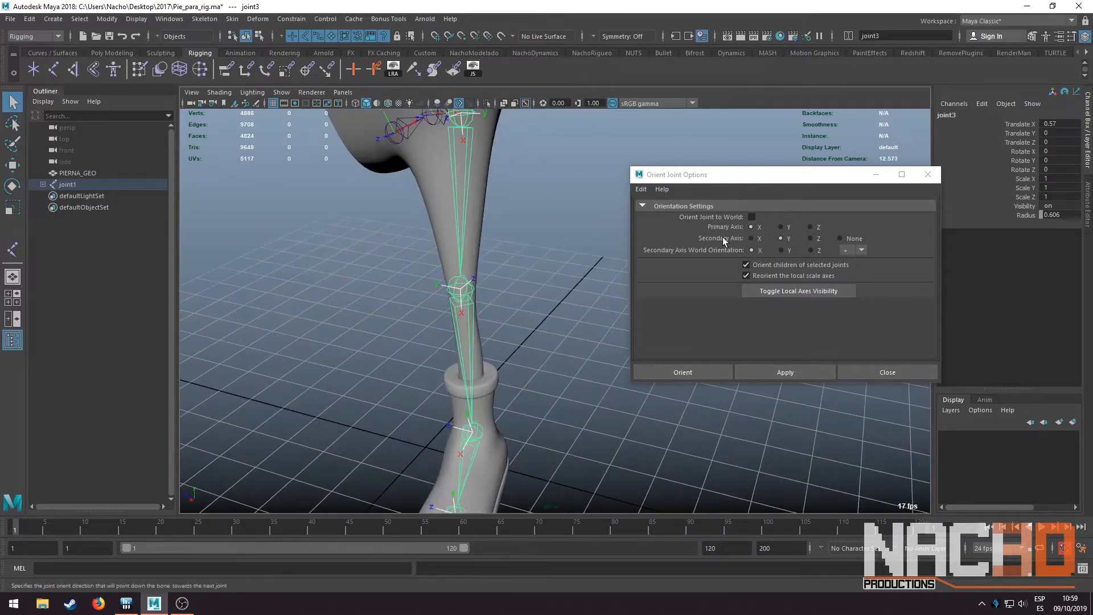
{"action": "left_click", "coordinate": [841, 240]}
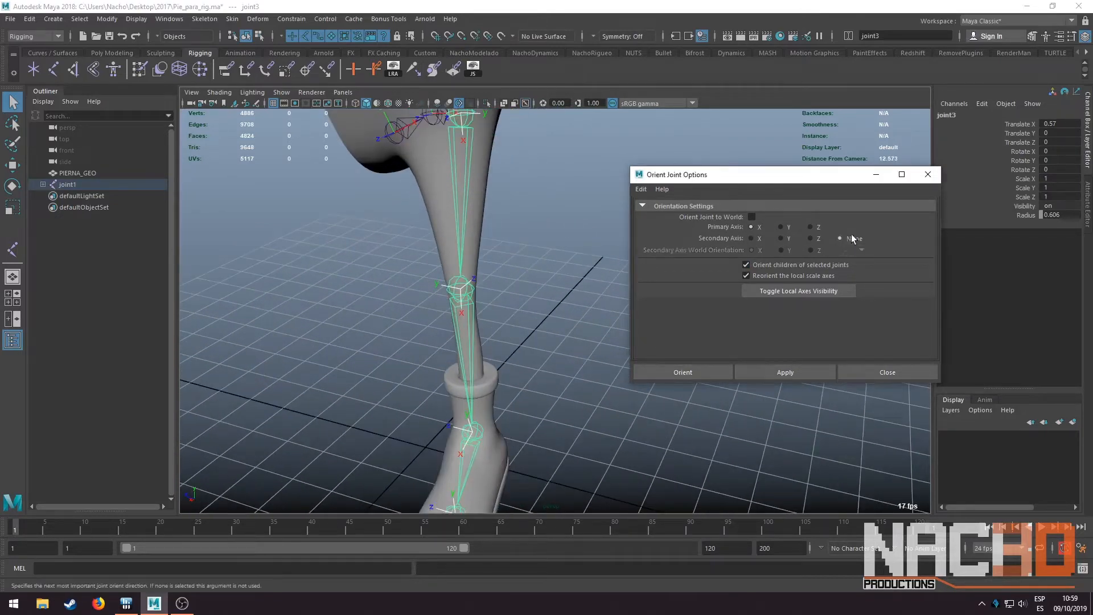
{"action": "left_click", "coordinate": [783, 238]}
{"action": "left_click_drag", "start_coordinate": [651, 226], "coordinate": [679, 237], "text": "alt"}
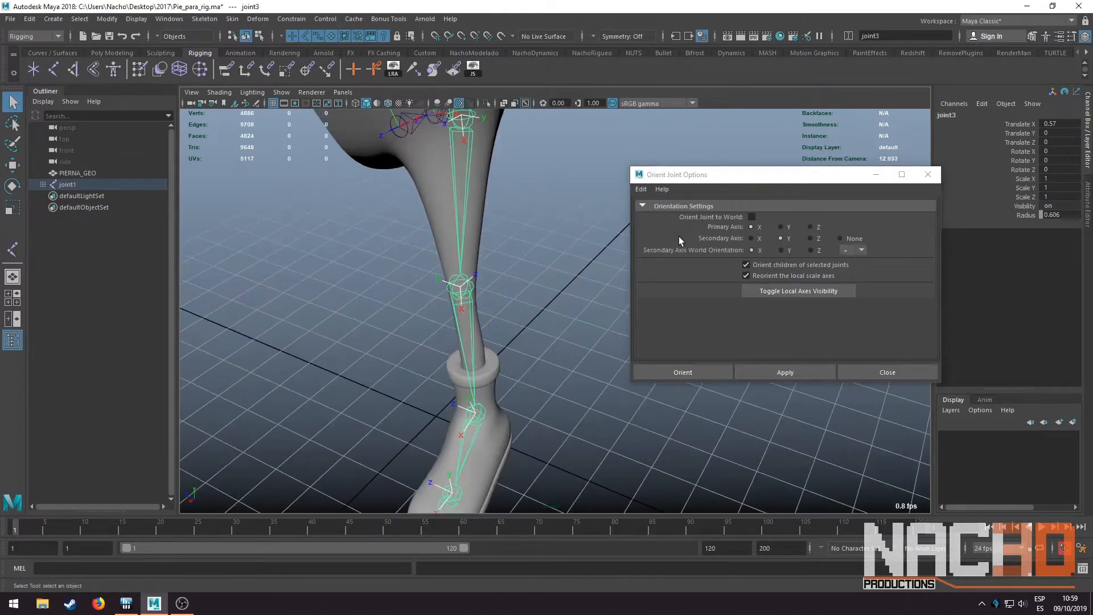
{"action": "left_click", "coordinate": [785, 373]}
Examine the reoriented axes of the thigh, knee and ankle joints from several angles
{"action": "left_click_drag", "start_coordinate": [569, 306], "coordinate": [465, 178], "text": "alt"}
{"action": "left_click_drag", "start_coordinate": [490, 223], "coordinate": [476, 190], "text": "alt"}
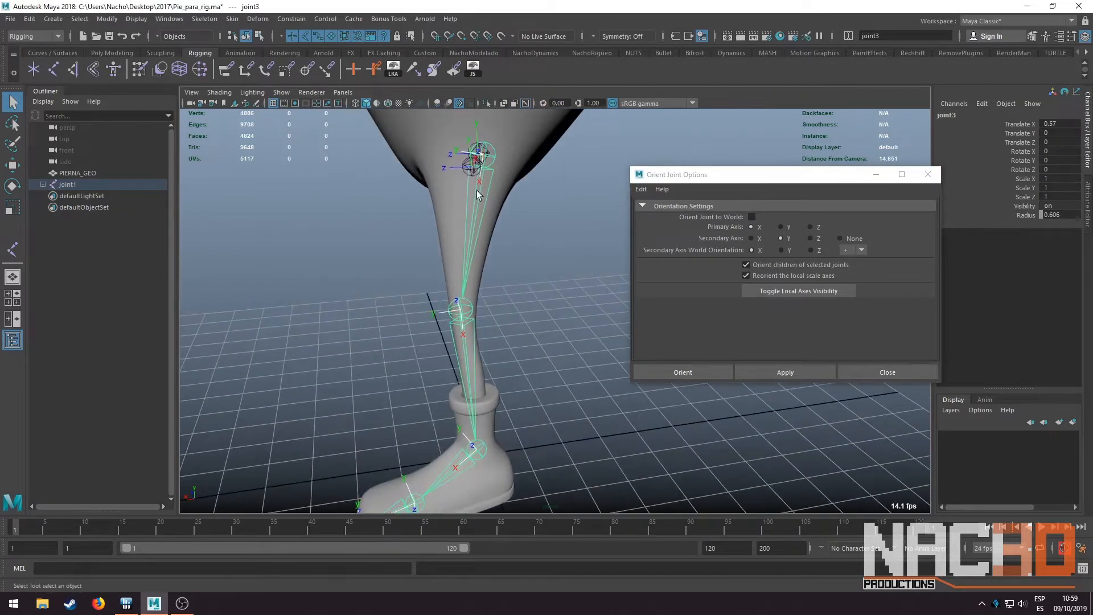
{"action": "middle_click_drag", "start_coordinate": [463, 264], "coordinate": [492, 337], "text": "alt"}
{"action": "left_click_drag", "start_coordinate": [492, 337], "coordinate": [486, 255], "text": "alt"}
{"action": "left_click_drag", "start_coordinate": [461, 320], "coordinate": [488, 211], "text": "alt"}
{"action": "middle_click_drag", "start_coordinate": [487, 223], "coordinate": [506, 318], "text": "alt"}
Try orienting the ankle joint joint5 and its children with X primary and Y secondary, and with Y primary and X secondary
{"action": "left_click", "coordinate": [506, 317]}
{"action": "right_click_drag", "start_coordinate": [506, 317], "coordinate": [504, 337], "text": "alt"}
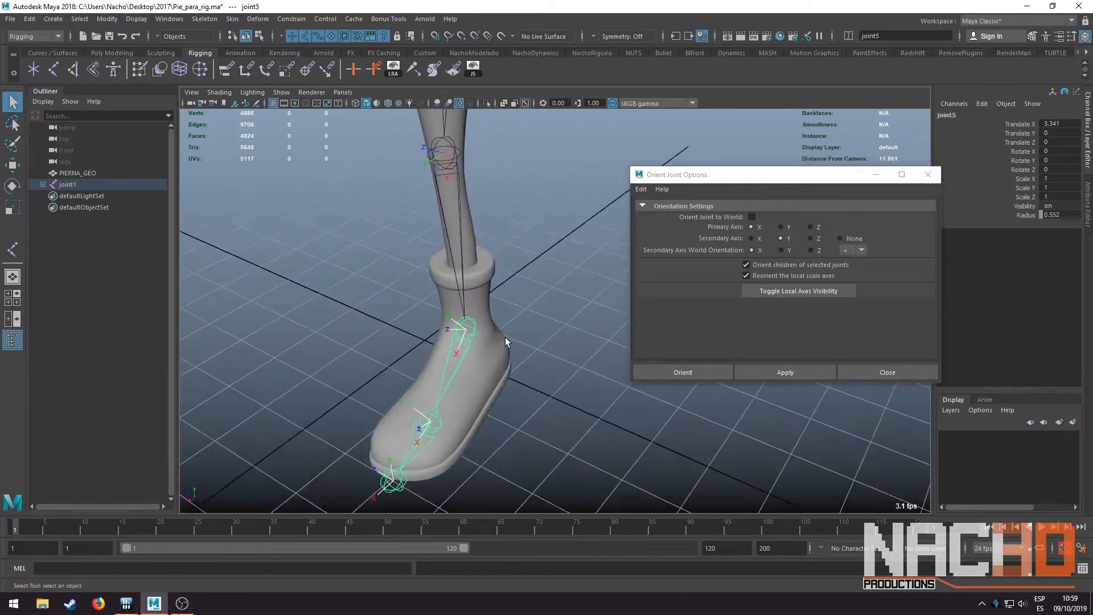
{"action": "left_click_drag", "start_coordinate": [504, 337], "coordinate": [516, 306], "text": "alt"}
{"action": "left_click", "coordinate": [803, 372]}
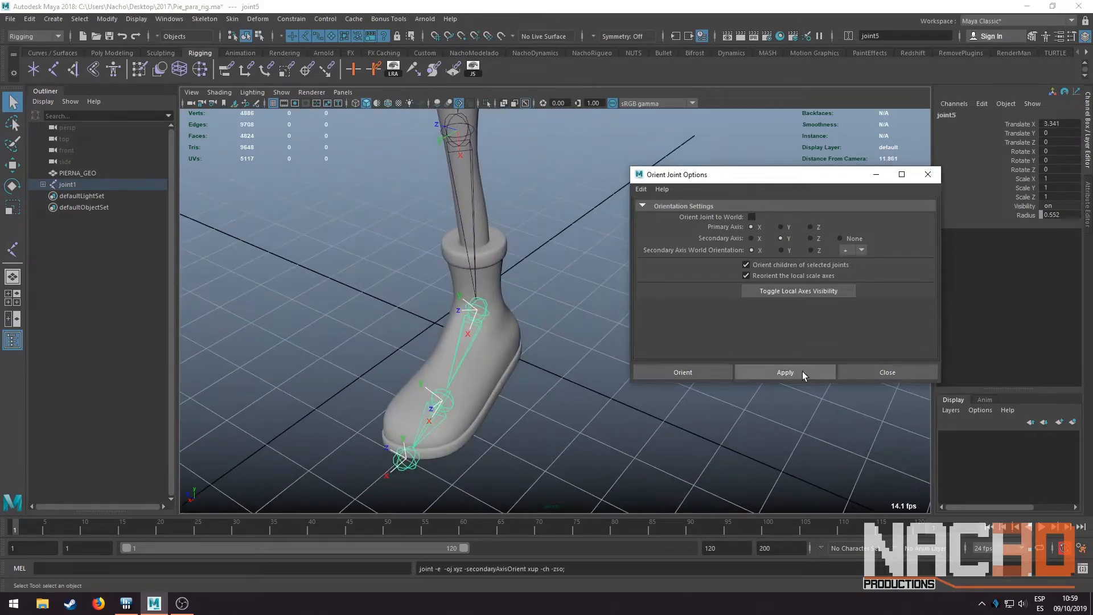
{"action": "left_click", "coordinate": [759, 238]}
{"action": "left_click", "coordinate": [780, 373]}
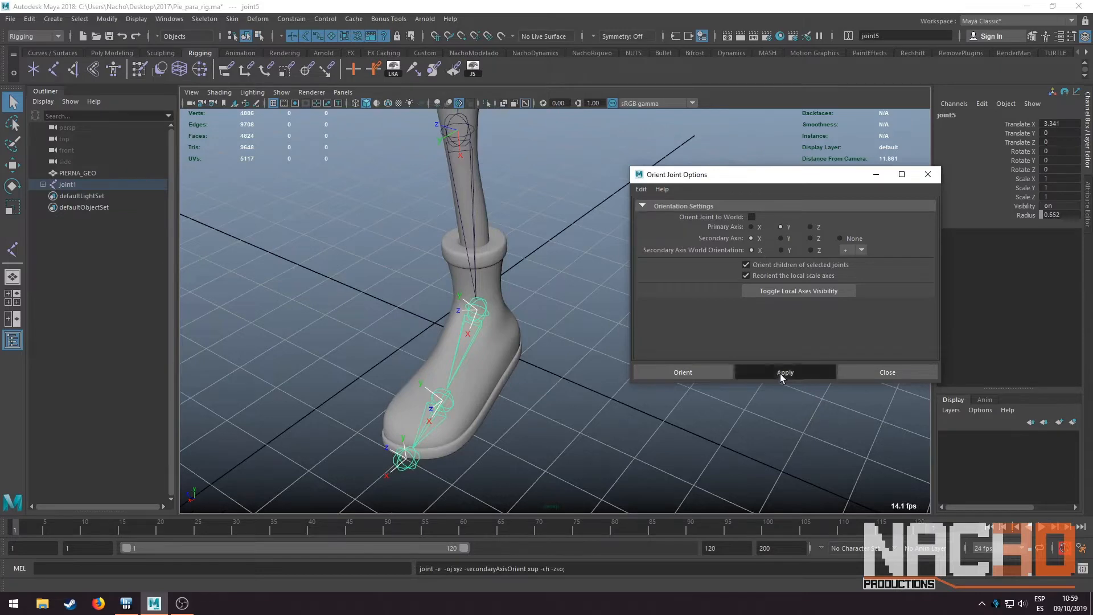
{"action": "mouse_move", "coordinate": [525, 349]}
{"action": "left_mouse_down", "text": "alt"}
{"action": "mouse_move", "coordinate": [555, 313]}
{"action": "mouse_move", "coordinate": [534, 331]}
{"action": "left_mouse_up", "text": "alt"}
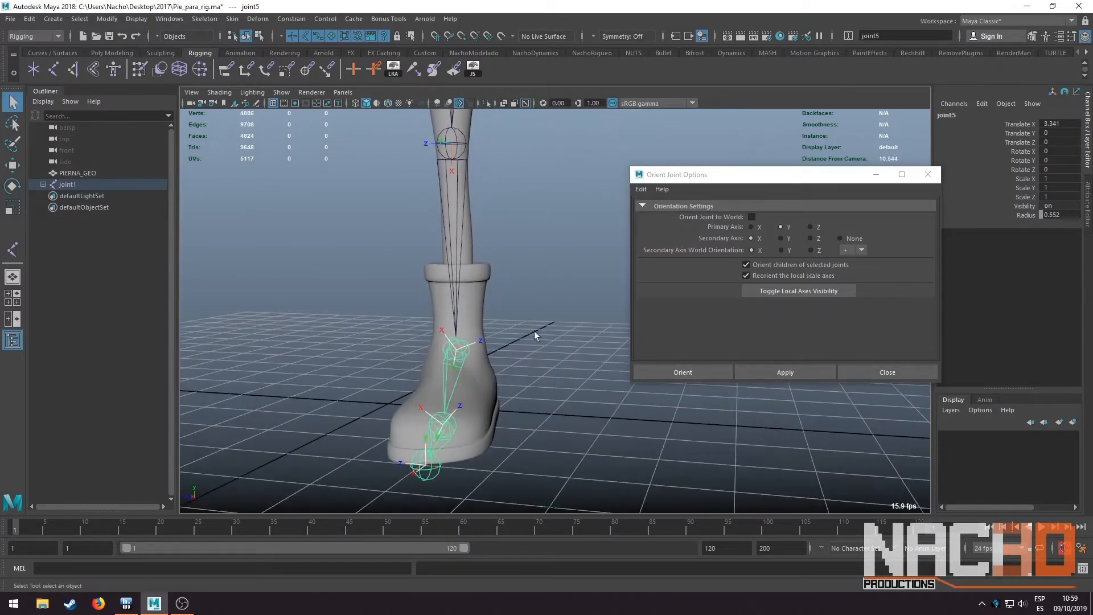
Orient the ankle joint and its children with primary axis X, secondary axis Y and secondary axis world orientation Y
{"action": "left_click", "coordinate": [752, 227]}
{"action": "left_click", "coordinate": [781, 250]}
{"action": "left_click", "coordinate": [780, 372]}
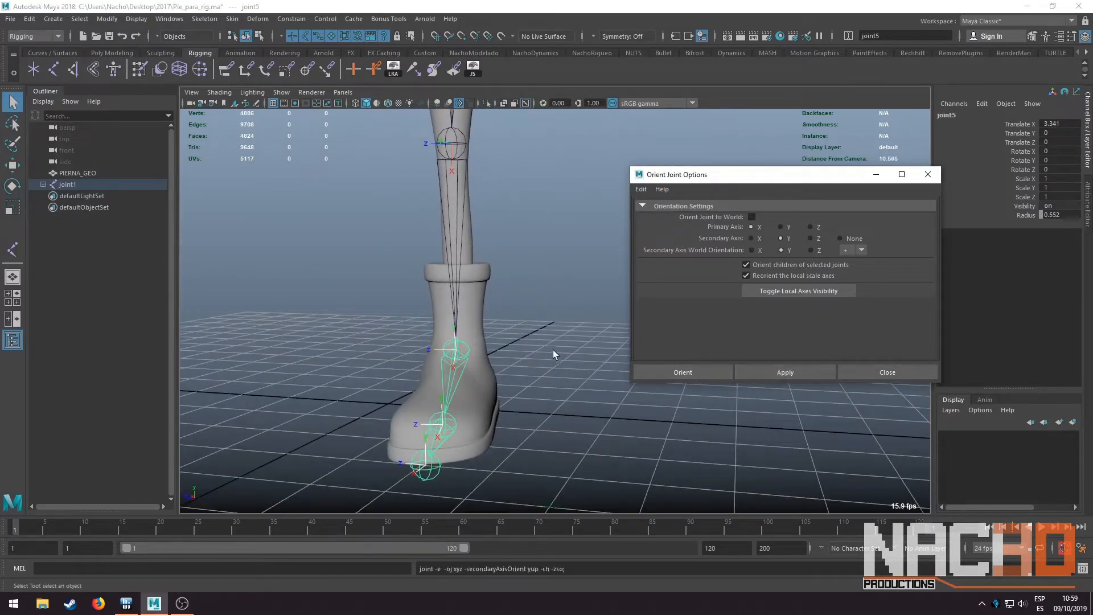
{"action": "left_click_drag", "start_coordinate": [552, 349], "coordinate": [504, 320], "text": "alt"}
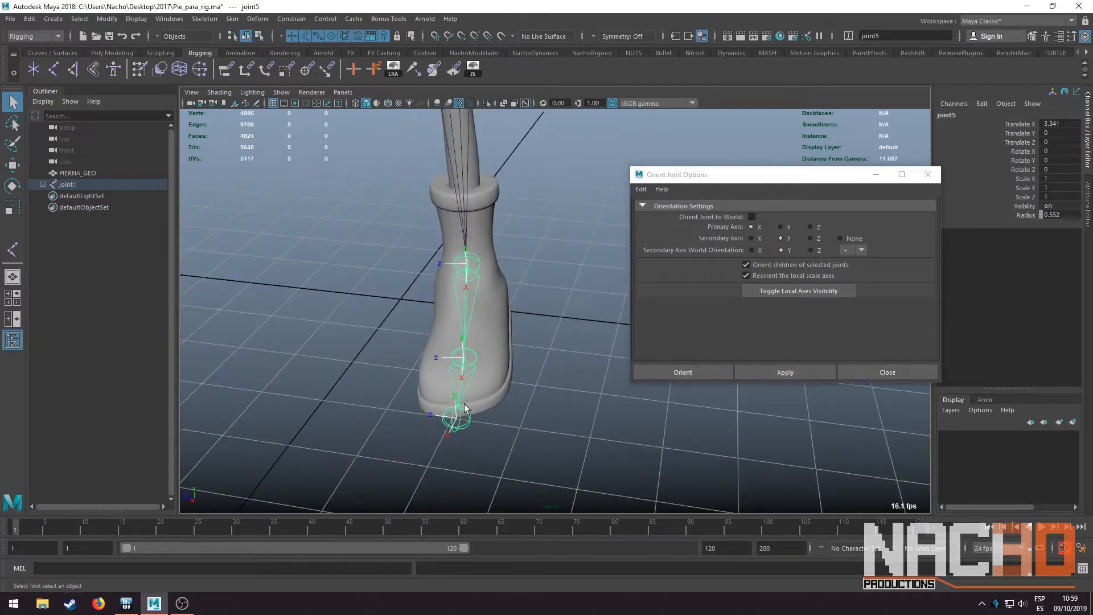
{"action": "left_click_drag", "start_coordinate": [458, 433], "coordinate": [470, 367], "text": "alt"}
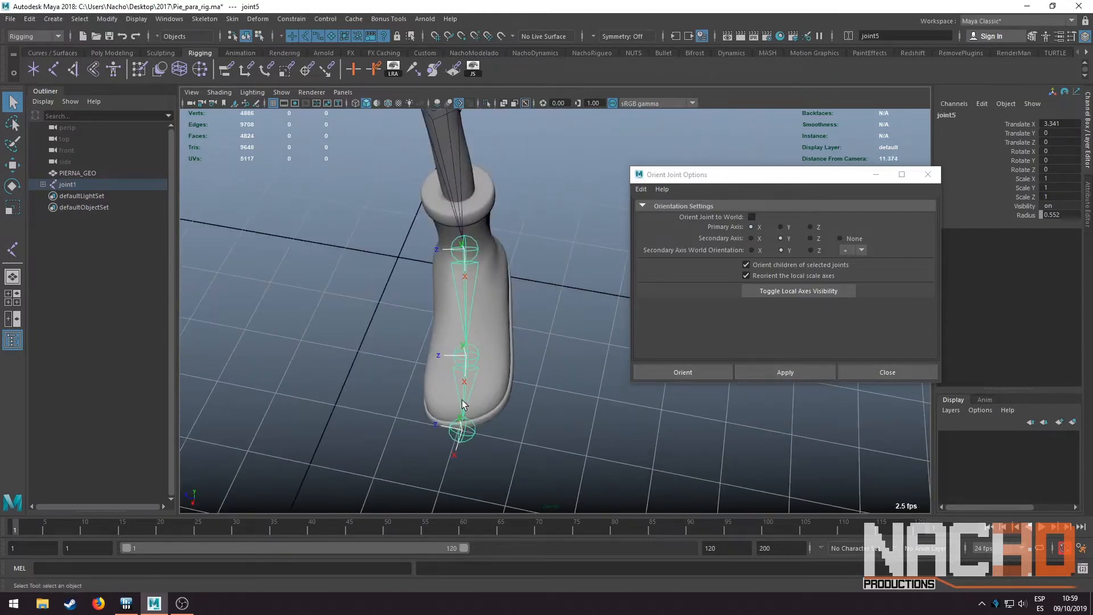
Orient the toe-tip joint joint7 to the world and check its axes against the boot
{"action": "left_click", "coordinate": [469, 438]}
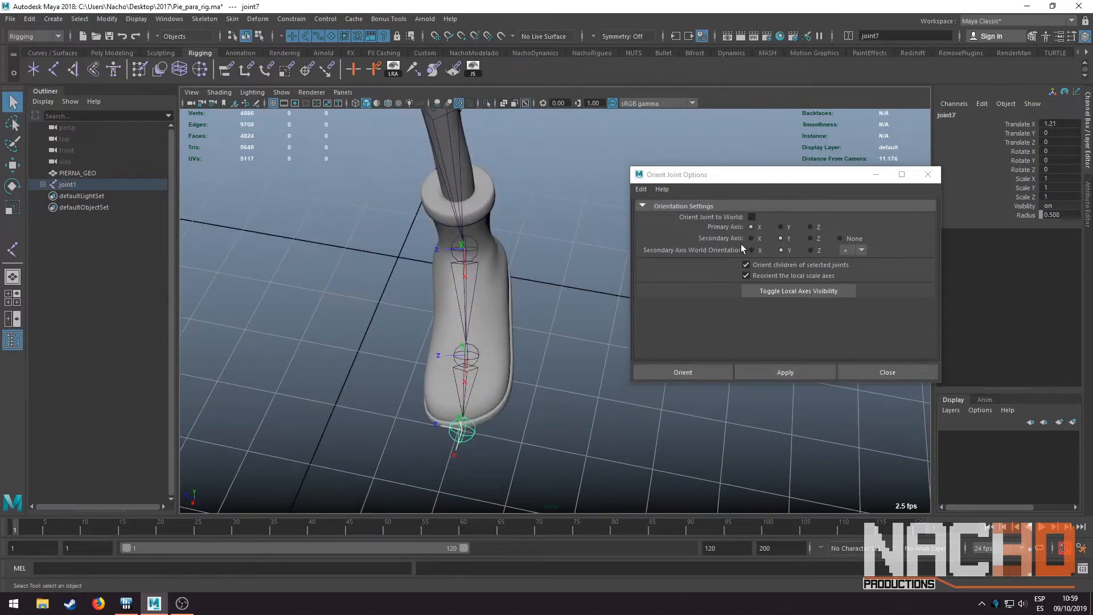
{"action": "left_click", "coordinate": [752, 217]}
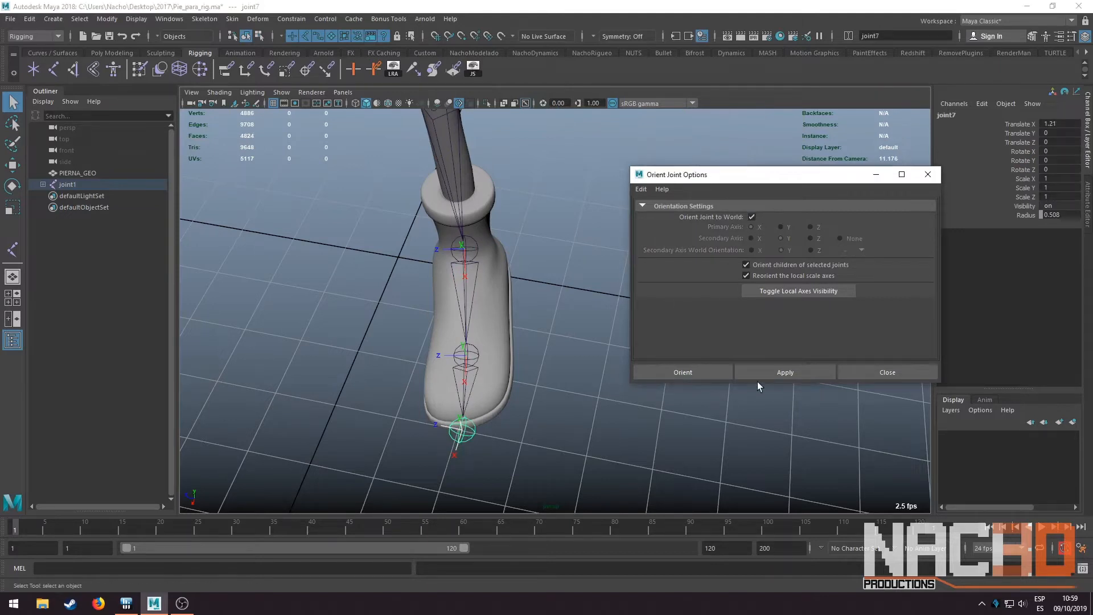
{"action": "left_click", "coordinate": [770, 374]}
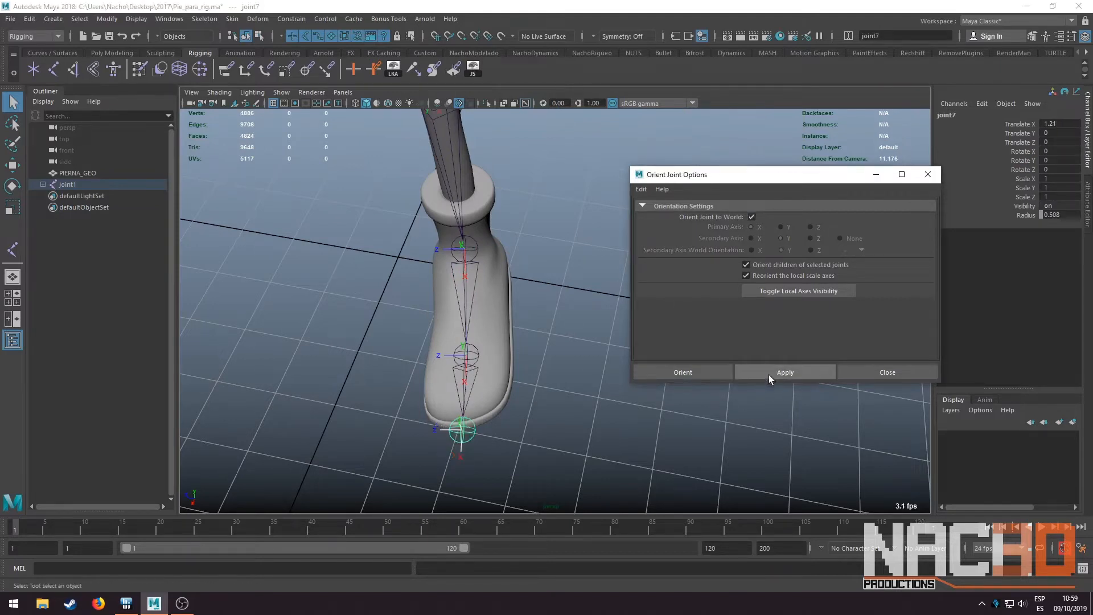
{"action": "left_click_drag", "start_coordinate": [504, 374], "coordinate": [494, 353], "text": "alt"}
{"action": "left_click_drag", "start_coordinate": [512, 387], "coordinate": [570, 379], "text": "alt"}
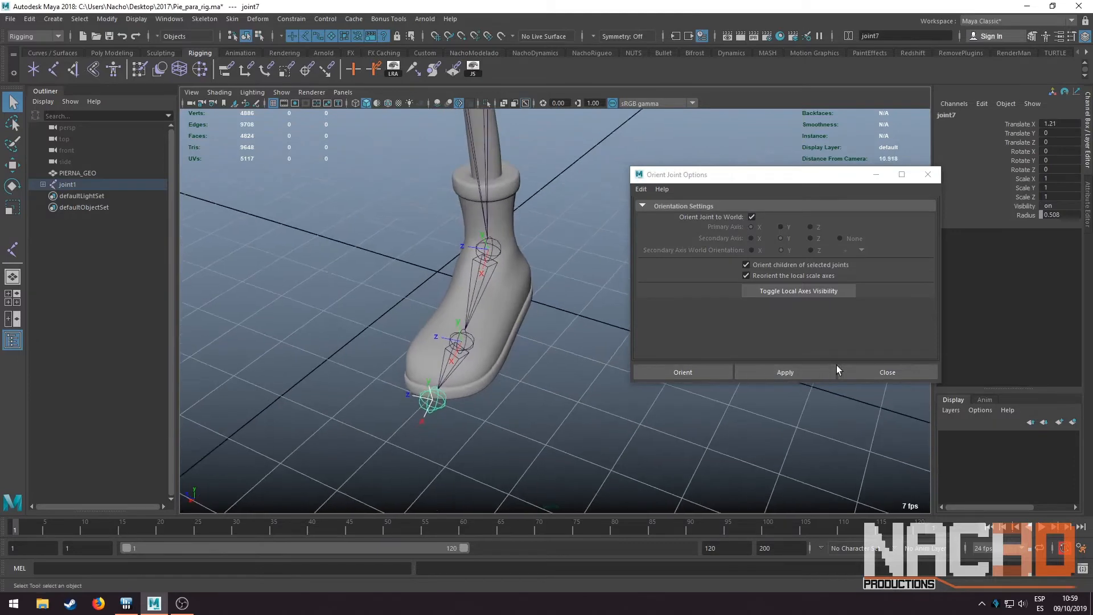
Close the Orient Joint options and frame the boot's joints
{"action": "left_click", "coordinate": [883, 372]}
{"action": "left_click_drag", "start_coordinate": [558, 339], "coordinate": [559, 292], "text": "alt"}
{"action": "scroll", "coordinate": [555, 268], "scroll_direction": "up", "scroll_amount": 8}
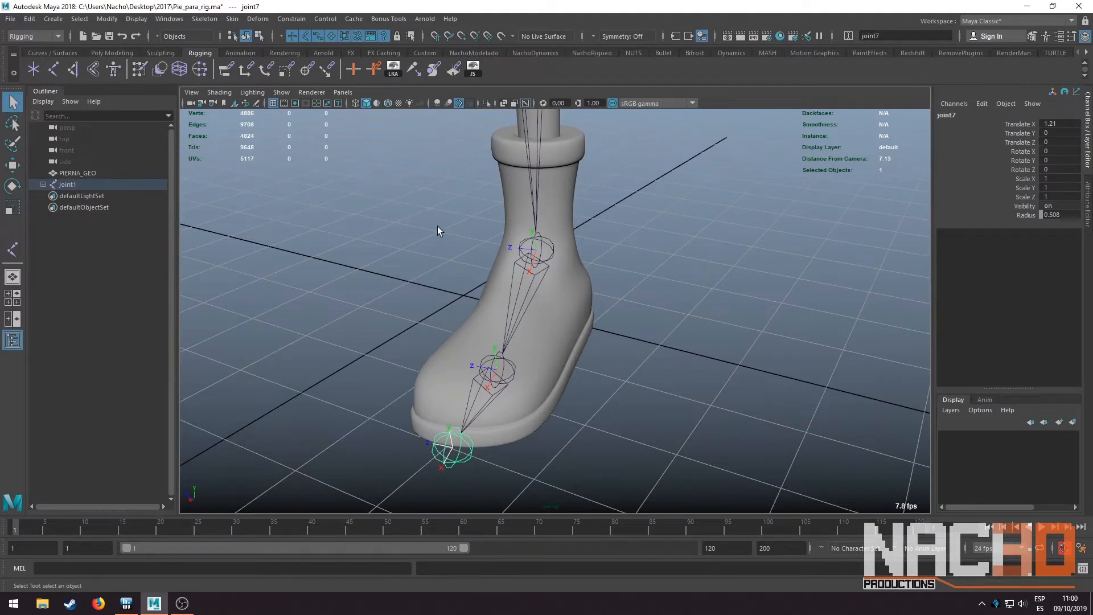
Try rotating the ball joint joint6 by hand, and undo the rotation
{"action": "left_click", "coordinate": [511, 364]}
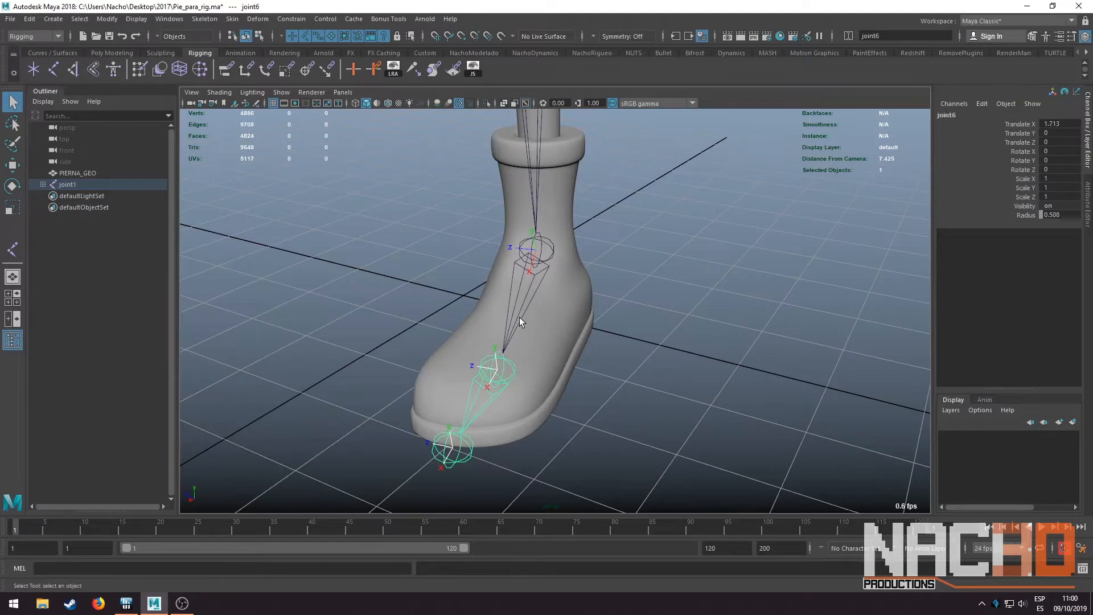
{"action": "key", "text": "e"}
{"action": "left_click_drag", "start_coordinate": [502, 378], "coordinate": [484, 369]}
{"action": "key", "text": "ctrl+z"}
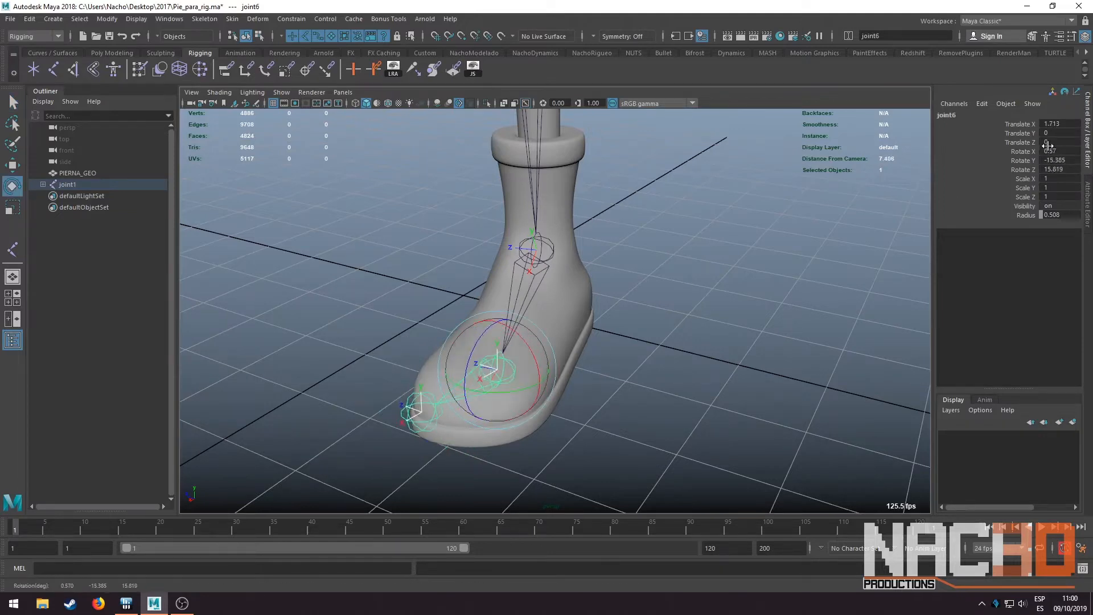
{"action": "key", "text": "ctrl+z"}
{"action": "left_click_drag", "start_coordinate": [609, 312], "coordinate": [506, 342], "text": "alt"}
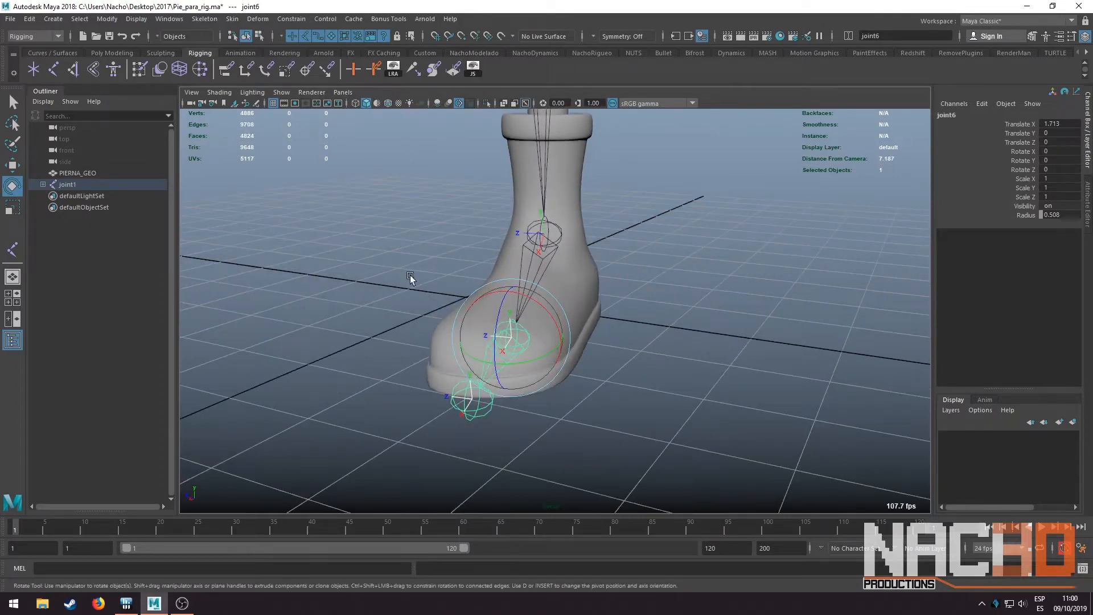
{"action": "key", "text": "q"}
{"action": "scroll", "coordinate": [433, 263], "scroll_direction": "up", "scroll_amount": 4}
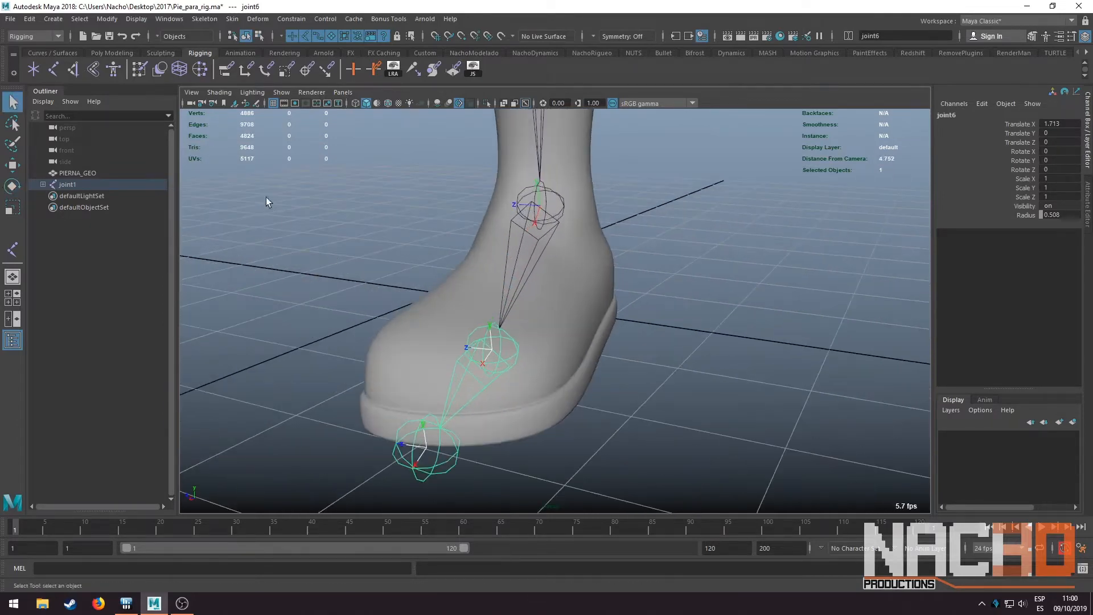
Enable component selection of local rotation axes and select the rotation axis of the ball joint joint6 for rotating
{"action": "left_click", "coordinate": [258, 35]}
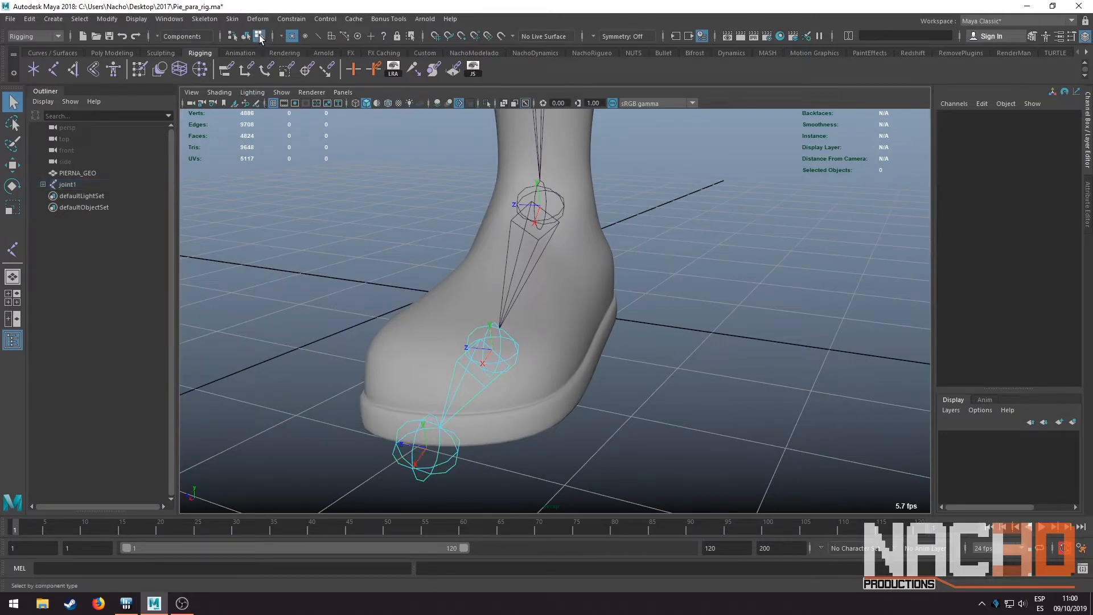
{"action": "left_click", "coordinate": [385, 36]}
{"action": "left_click_drag", "start_coordinate": [534, 303], "coordinate": [514, 252], "text": "alt"}
{"action": "left_click", "coordinate": [497, 303]}
{"action": "left_click_drag", "start_coordinate": [496, 302], "coordinate": [463, 272], "text": "alt"}
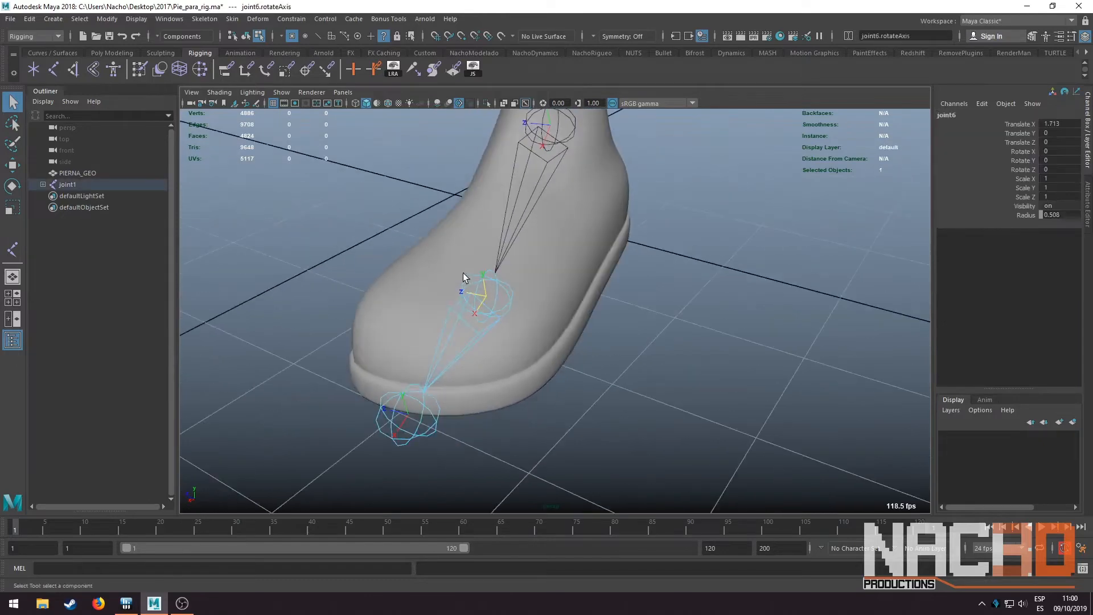
{"action": "key", "text": "e"}
{"action": "left_click_drag", "start_coordinate": [446, 317], "coordinate": [658, 326], "text": "alt"}
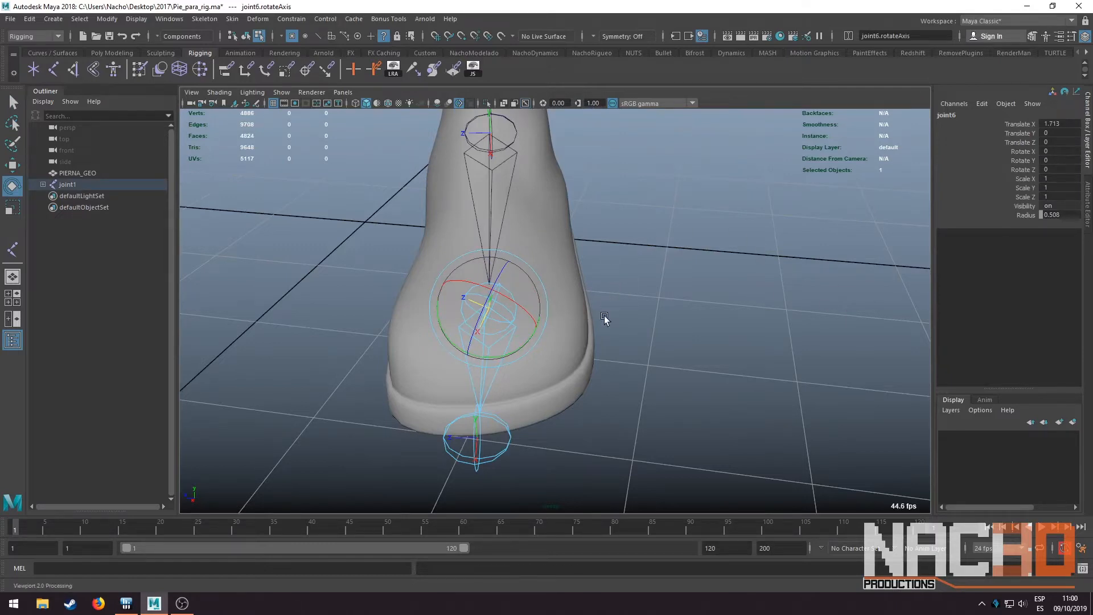
Examine the ball joint's local rotation axis against the boot in the perspective and top views
{"action": "left_click_drag", "start_coordinate": [604, 315], "coordinate": [575, 374], "text": "alt"}
{"action": "key", "text": "space"}
{"action": "key", "text": "space"}
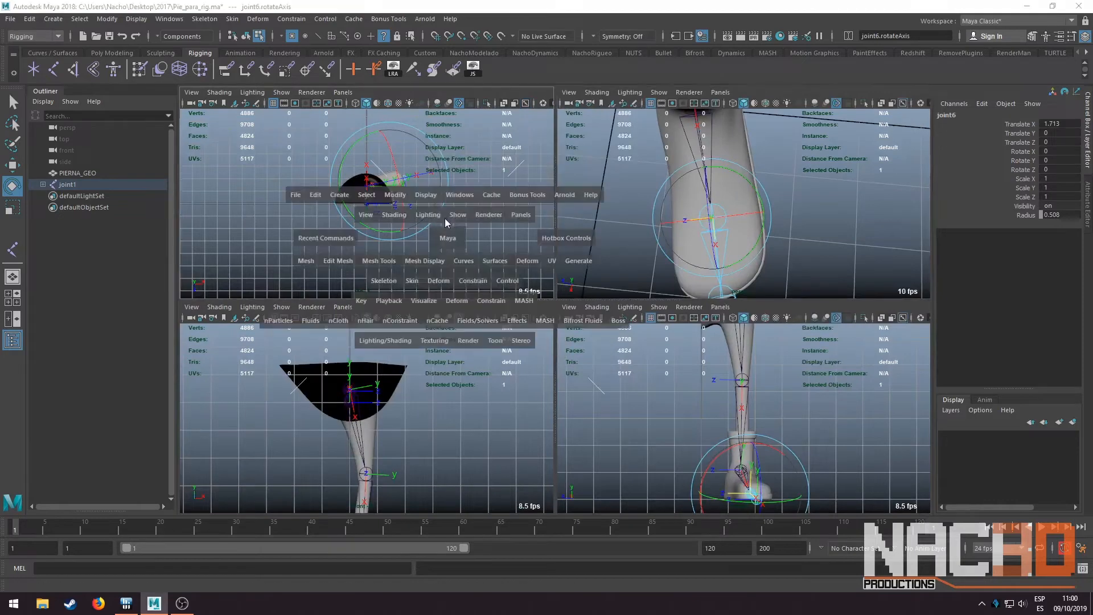
{"action": "scroll", "coordinate": [504, 214], "scroll_direction": "up", "scroll_amount": 6}
{"action": "middle_click_drag", "start_coordinate": [504, 212], "coordinate": [517, 277], "text": "alt"}
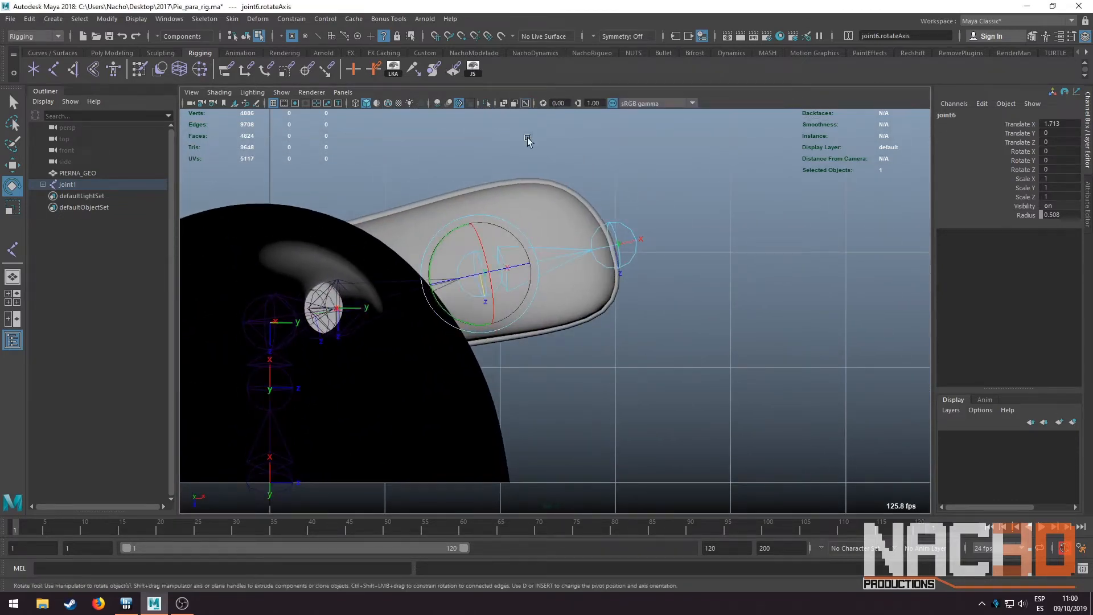
{"action": "scroll", "coordinate": [552, 240], "scroll_direction": "up", "scroll_amount": 1}
{"action": "scroll", "coordinate": [507, 285], "scroll_direction": "up", "scroll_amount": 3}
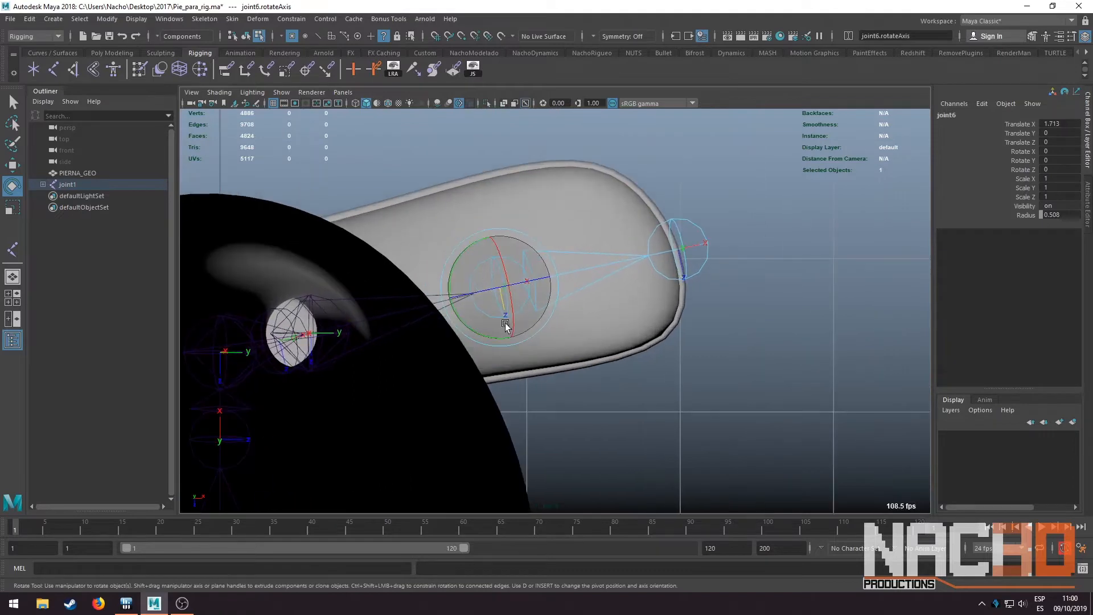
Select the rotation axis of the toe-tip joint joint7, try rotating it in the top view, and check it in perspective
{"action": "left_click", "coordinate": [705, 242]}
{"action": "left_click_drag", "start_coordinate": [675, 250], "coordinate": [666, 251]}
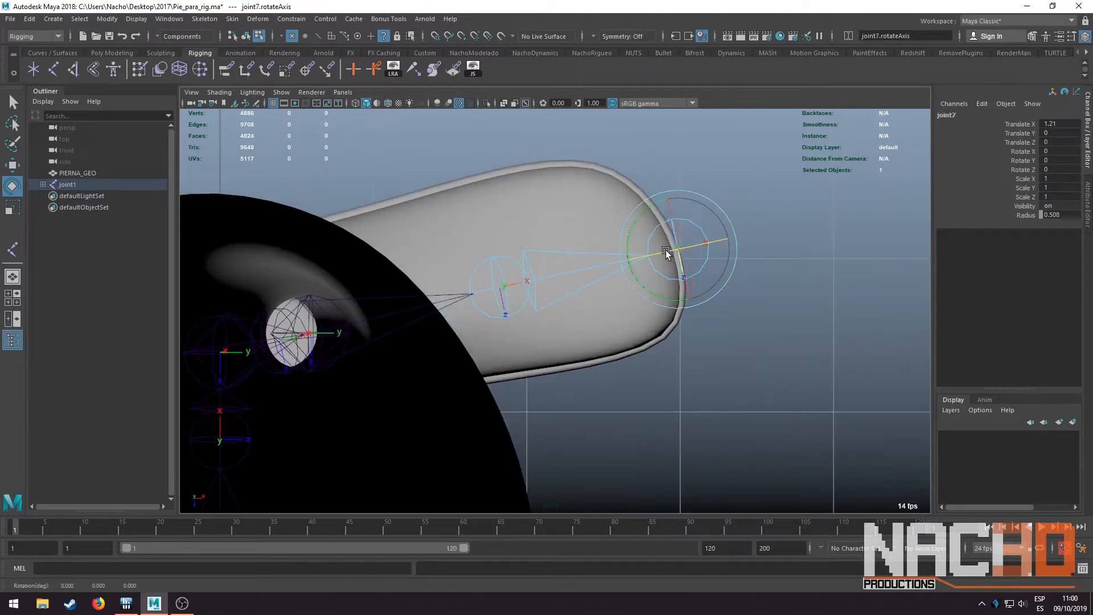
{"action": "key", "text": "space"}
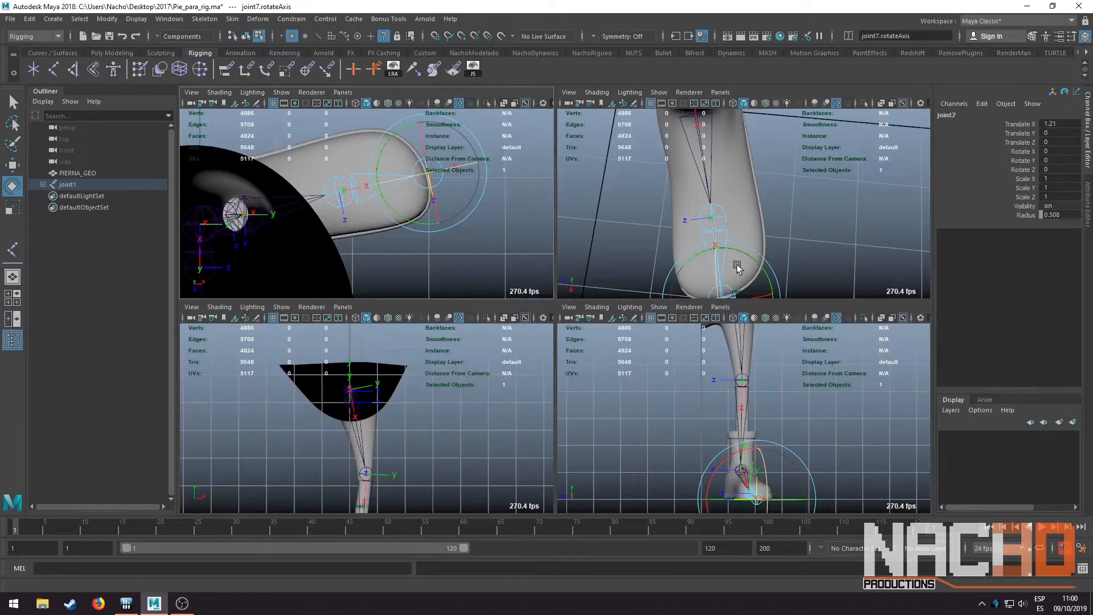
{"action": "left_click_drag", "start_coordinate": [737, 264], "coordinate": [533, 361]}
{"action": "key", "text": "space"}
{"action": "middle_click_drag", "start_coordinate": [533, 361], "coordinate": [519, 336], "text": "alt"}
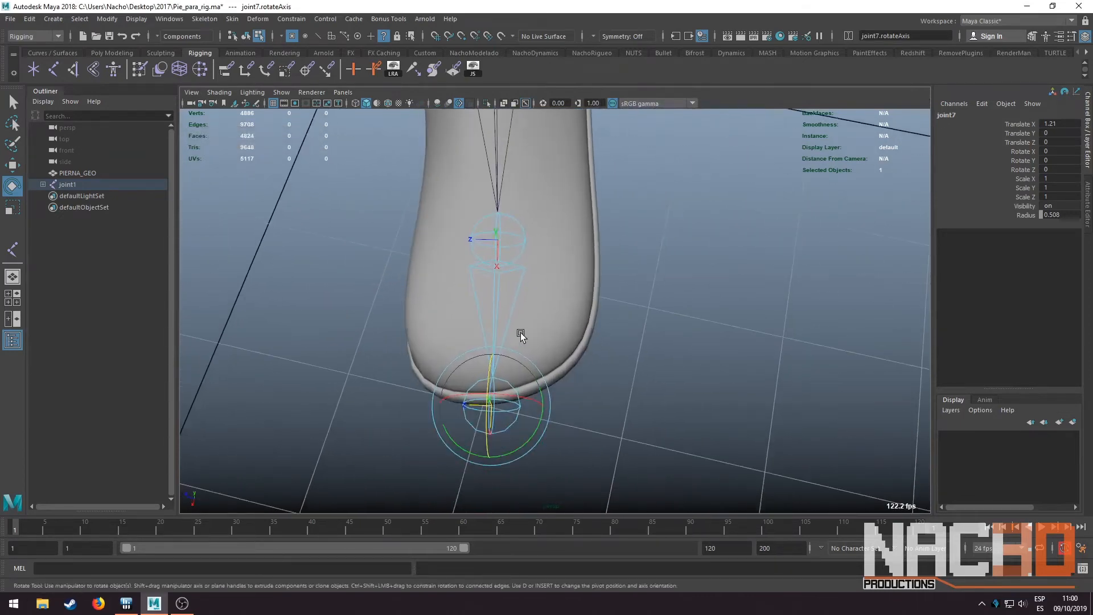
{"action": "left_click_drag", "start_coordinate": [520, 336], "coordinate": [529, 359], "text": "alt"}
{"action": "left_click_drag", "start_coordinate": [555, 441], "coordinate": [520, 261]}
{"action": "right_click_drag", "start_coordinate": [519, 261], "coordinate": [574, 290], "text": "alt"}
{"action": "middle_click_drag", "start_coordinate": [574, 290], "coordinate": [562, 316], "text": "alt"}
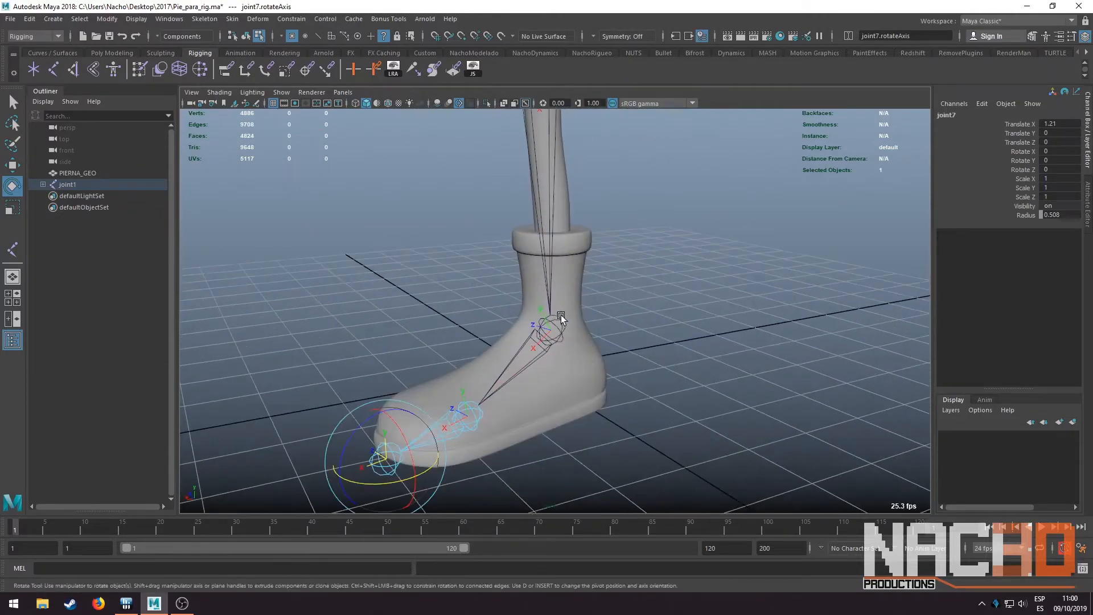
Return to object selection mode and inspect the local axes of the ankle joint joint5 and ball joint joint6
{"action": "key", "text": "q"}
{"action": "left_click_drag", "start_coordinate": [562, 334], "coordinate": [549, 331], "text": "alt"}
{"action": "right_click_drag", "start_coordinate": [532, 354], "coordinate": [527, 287]}
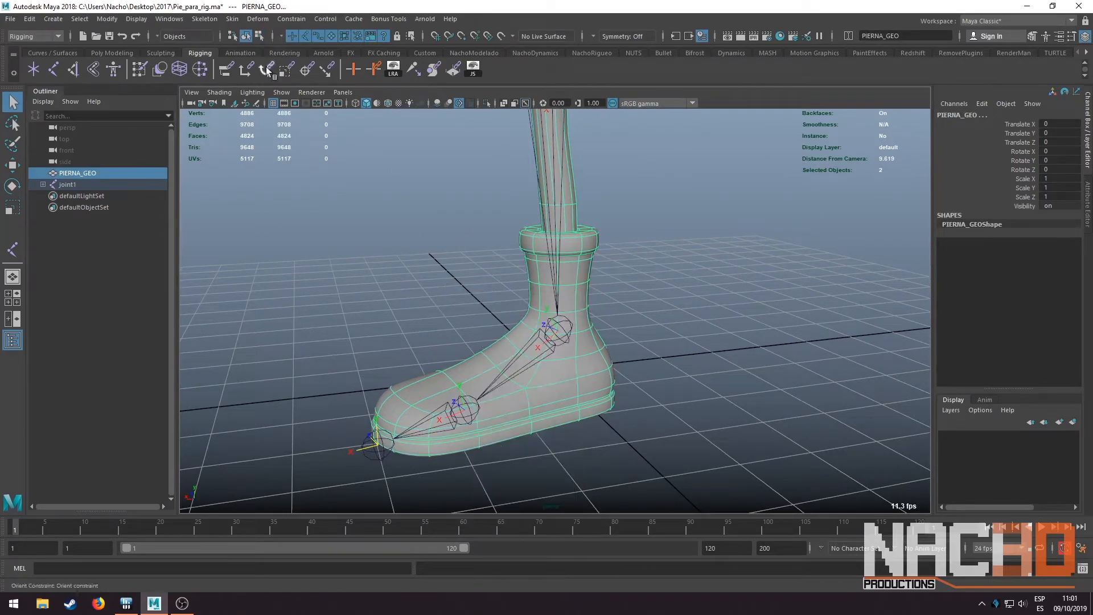
{"action": "left_click", "coordinate": [558, 335]}
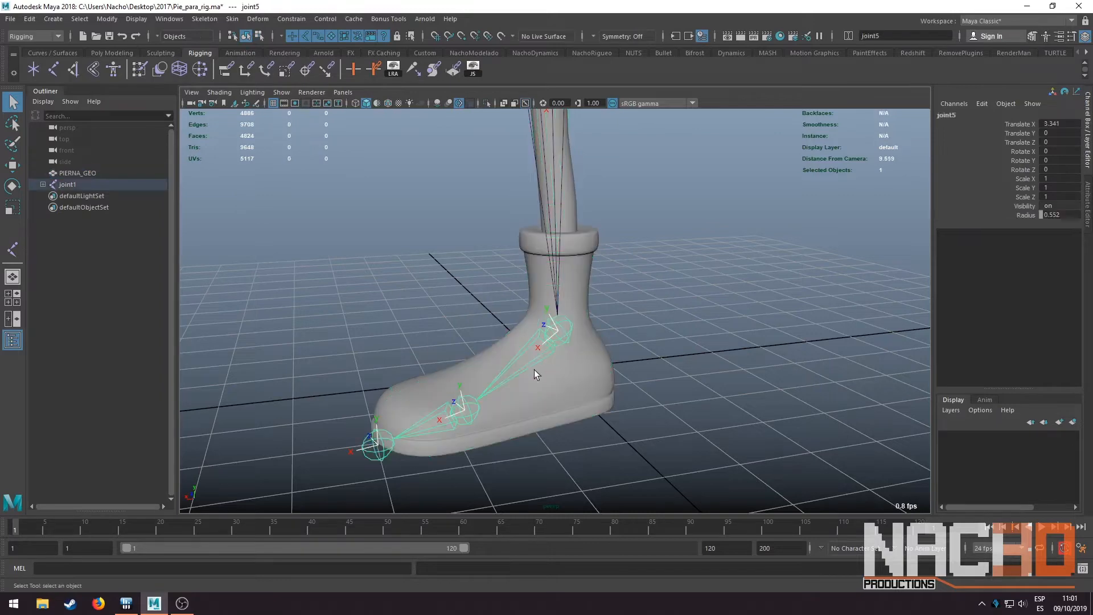
{"action": "left_click", "coordinate": [467, 408], "text": "shift"}
{"action": "left_click_drag", "start_coordinate": [470, 405], "coordinate": [499, 218], "text": "alt"}
{"action": "key", "text": "e"}
{"action": "key", "text": "q"}
{"action": "left_click", "coordinate": [664, 383]}
Select the entire joint hierarchy from root joint1 and hide the local rotation axes of all its joints
{"action": "left_click", "coordinate": [479, 161]}
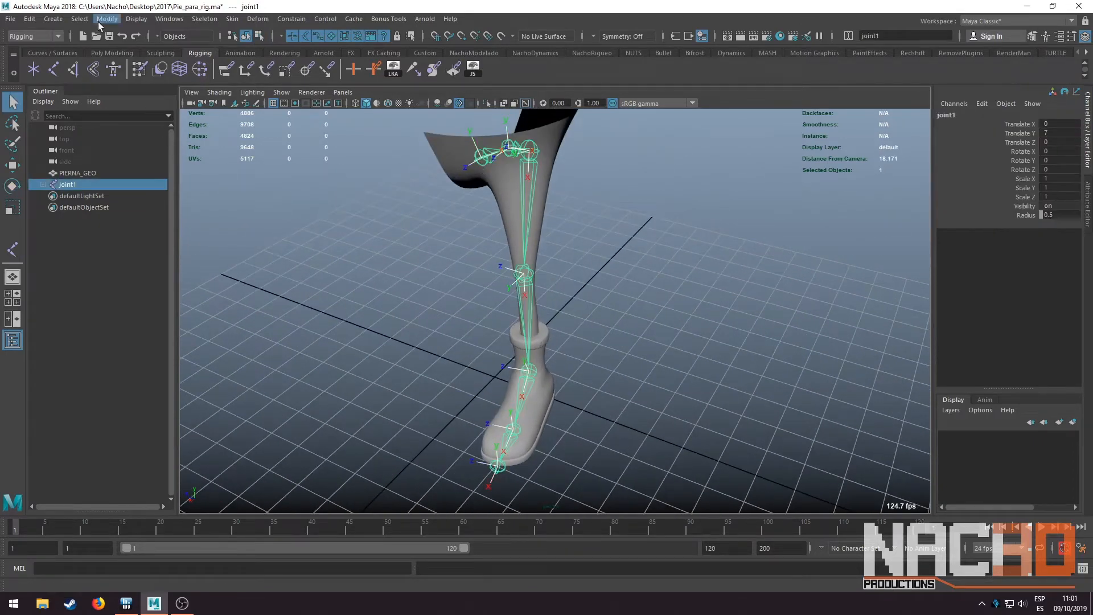
{"action": "left_click", "coordinate": [80, 19]}
{"action": "left_click", "coordinate": [101, 73]}
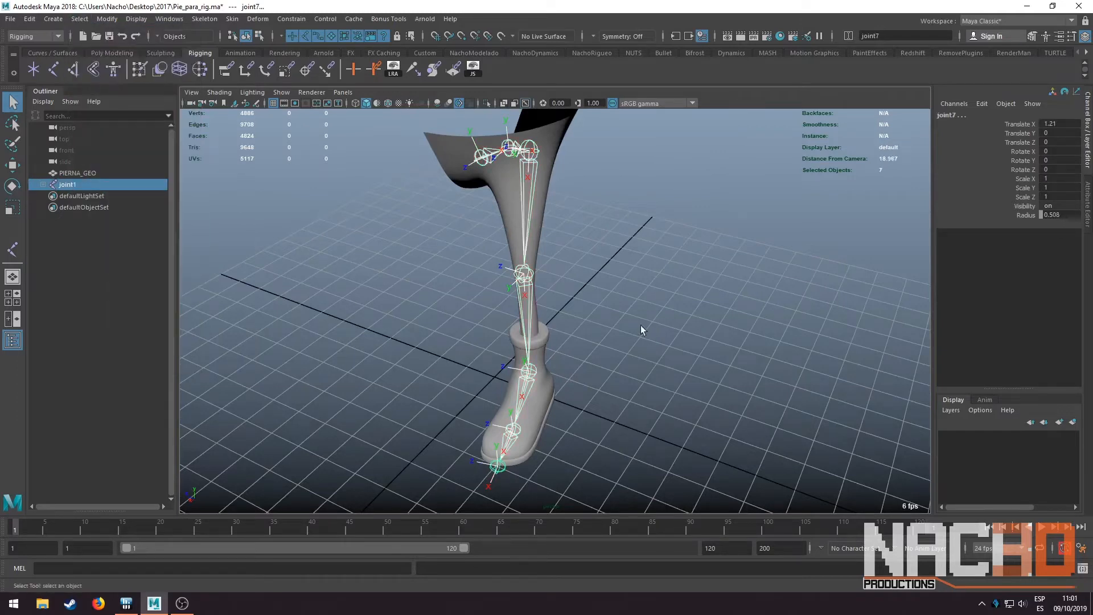
{"action": "left_click", "coordinate": [136, 19]}
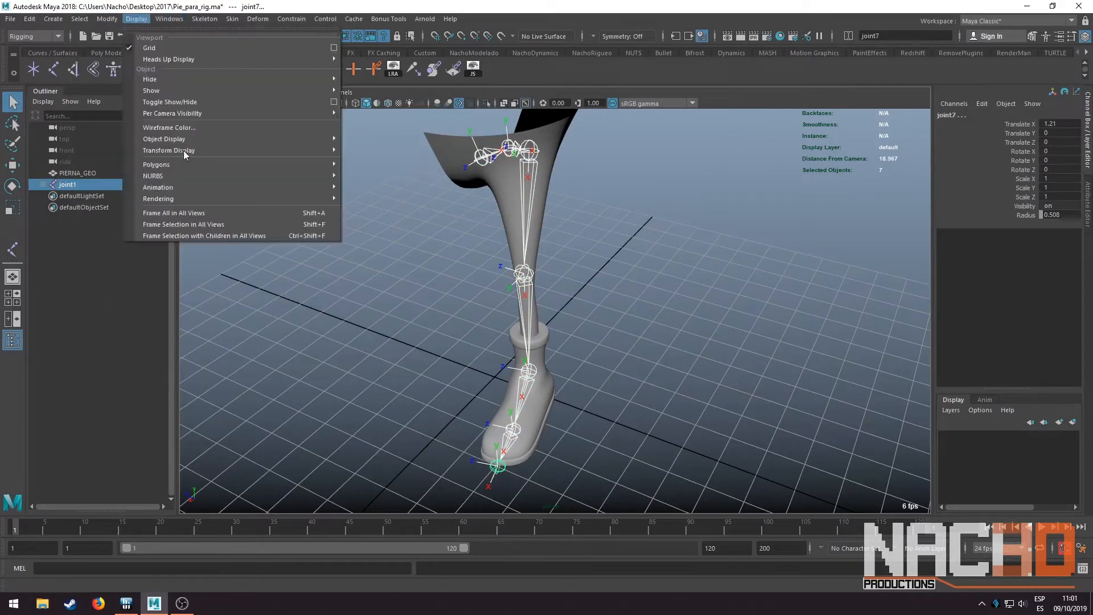
{"action": "mouse_move", "coordinate": [226, 152]}
{"action": "left_click", "coordinate": [382, 160]}
{"action": "left_click", "coordinate": [435, 262]}
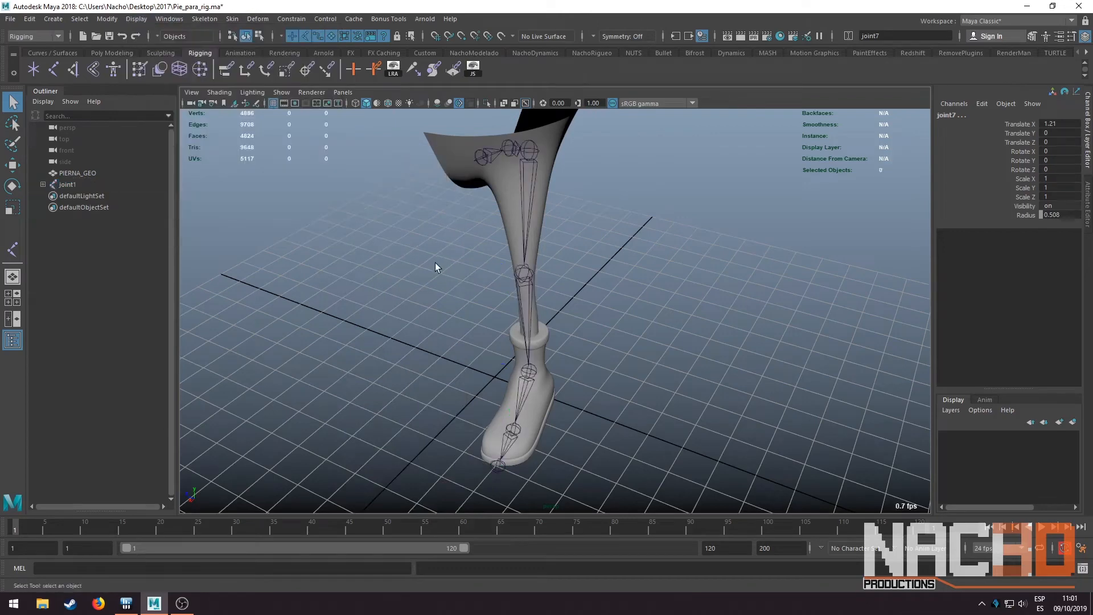
Duplicate the ankle-to-toe chain from joint5 and move the copy beside the boot, to about Translate 3.34, -0.34, -1.37
{"action": "scroll", "coordinate": [435, 262], "scroll_direction": "down", "scroll_amount": 5}
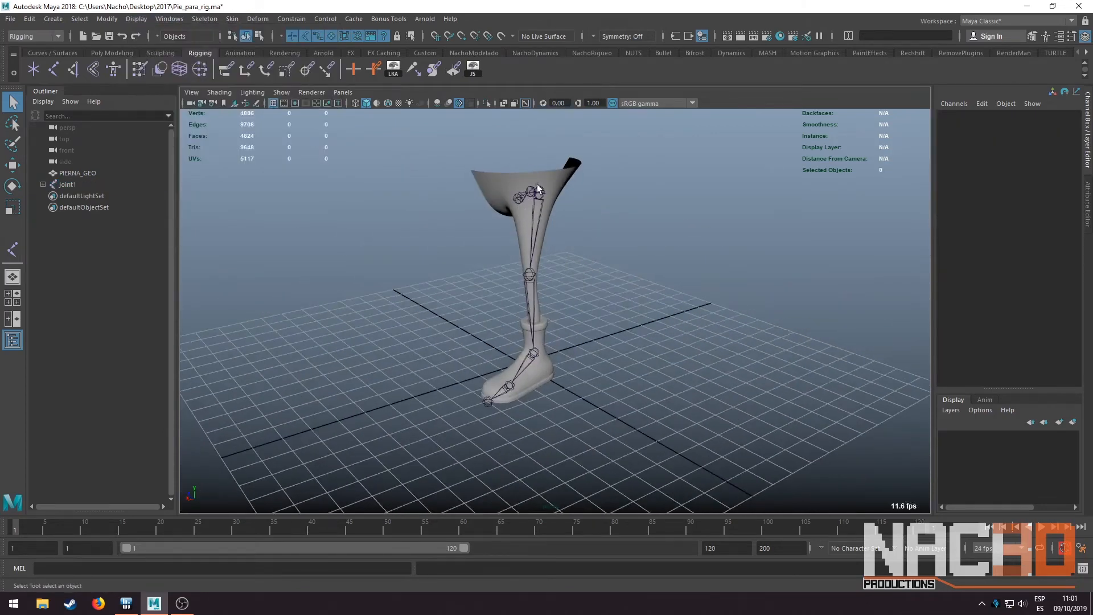
{"action": "scroll", "coordinate": [535, 197], "scroll_direction": "up", "scroll_amount": 5}
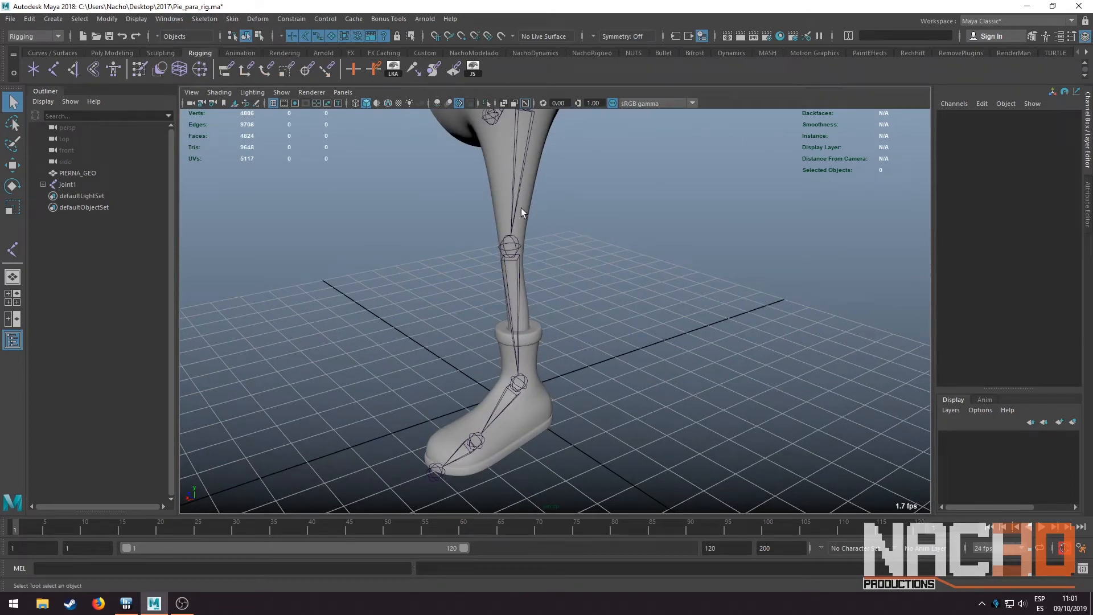
{"action": "scroll", "coordinate": [522, 185], "scroll_direction": "down", "scroll_amount": 2}
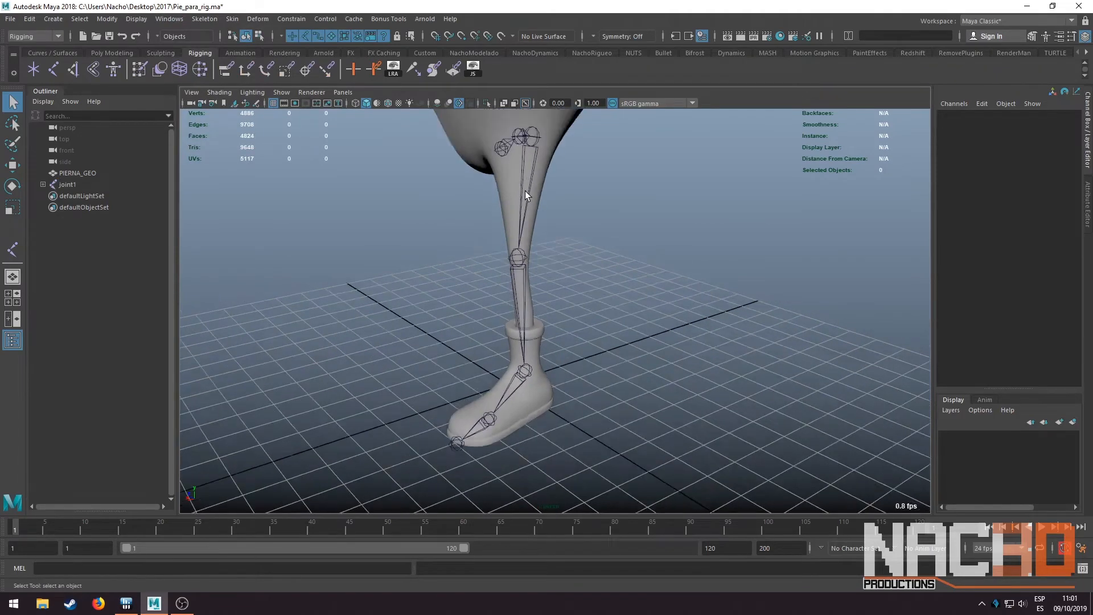
{"action": "left_click_drag", "start_coordinate": [453, 302], "coordinate": [516, 273], "text": "alt"}
{"action": "left_click", "coordinate": [493, 295]}
{"action": "key", "text": "w"}
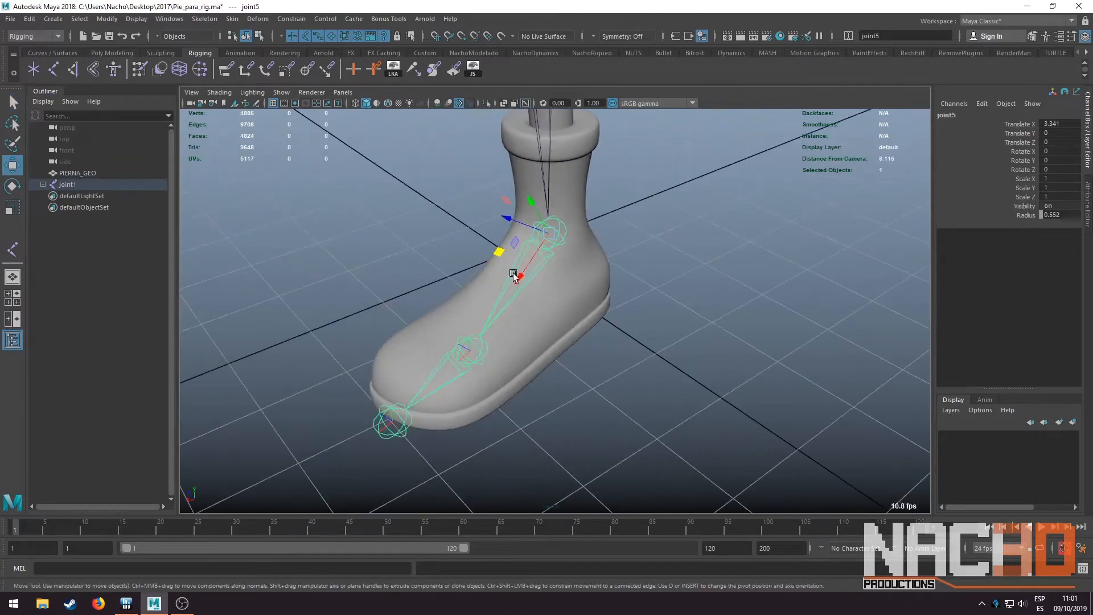
{"action": "left_click_drag", "start_coordinate": [415, 378], "coordinate": [475, 371], "text": "alt"}
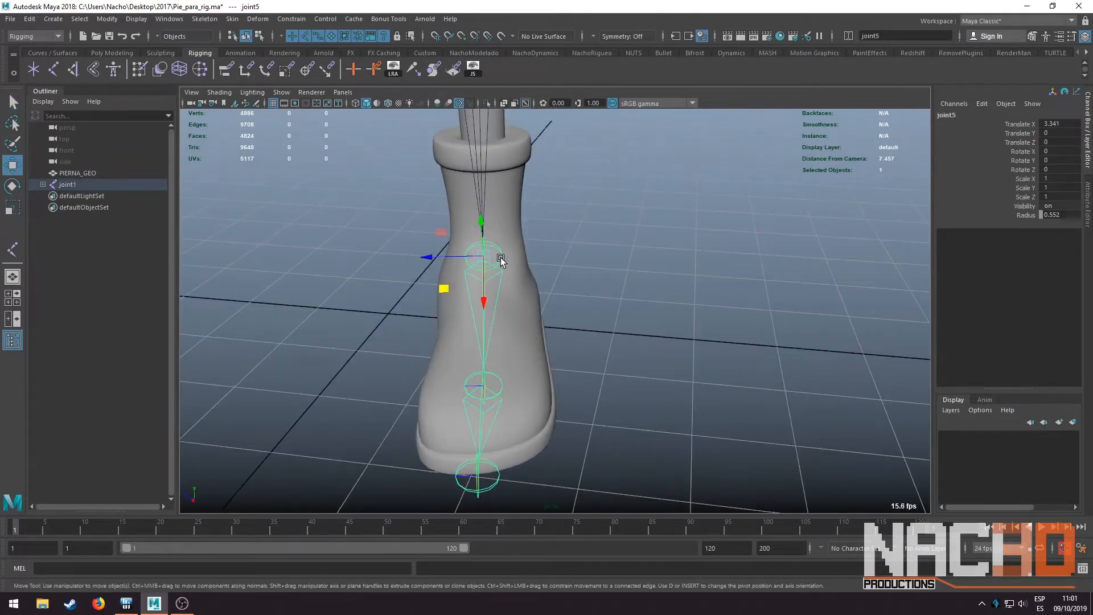
{"action": "key", "text": "q"}
{"action": "left_click_drag", "start_coordinate": [500, 257], "coordinate": [541, 261], "text": "alt"}
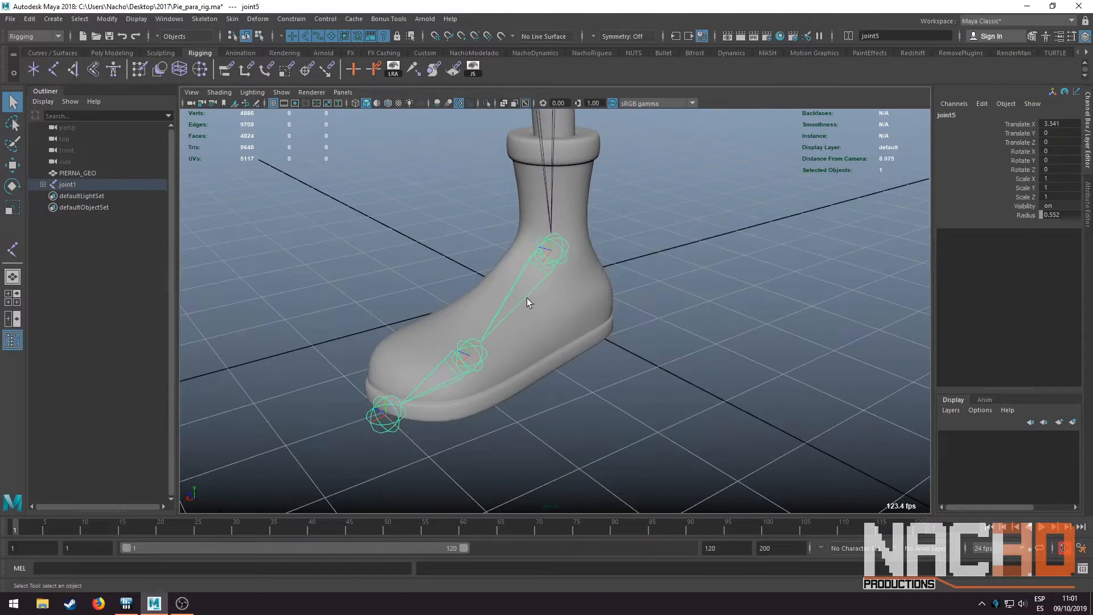
{"action": "key", "text": "w"}
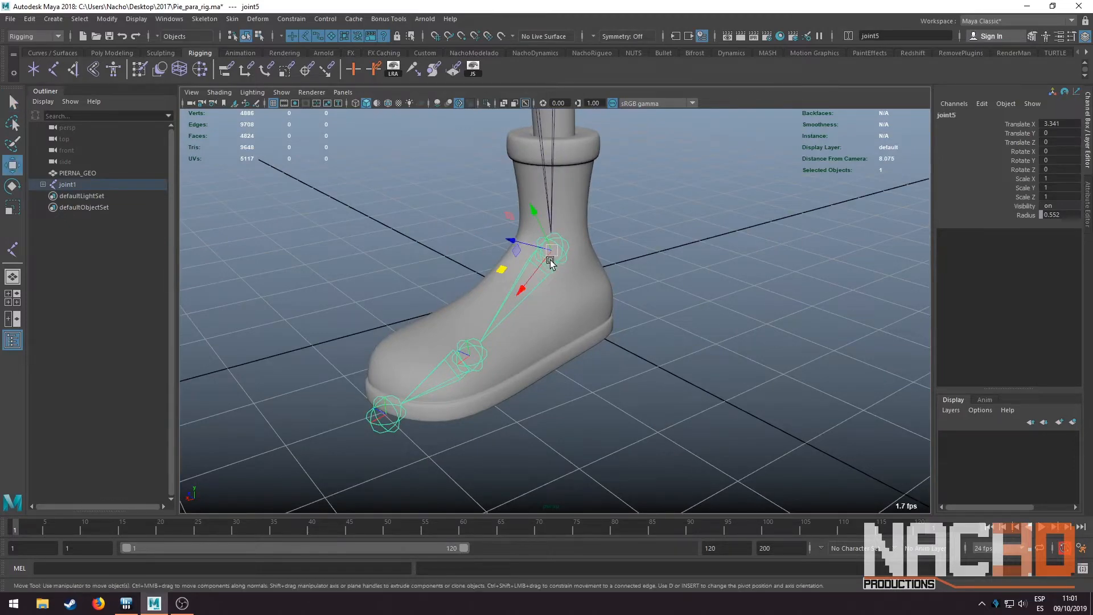
{"action": "key", "text": "ctrl+d"}
{"action": "left_click_drag", "start_coordinate": [493, 285], "coordinate": [623, 270], "text": "alt"}
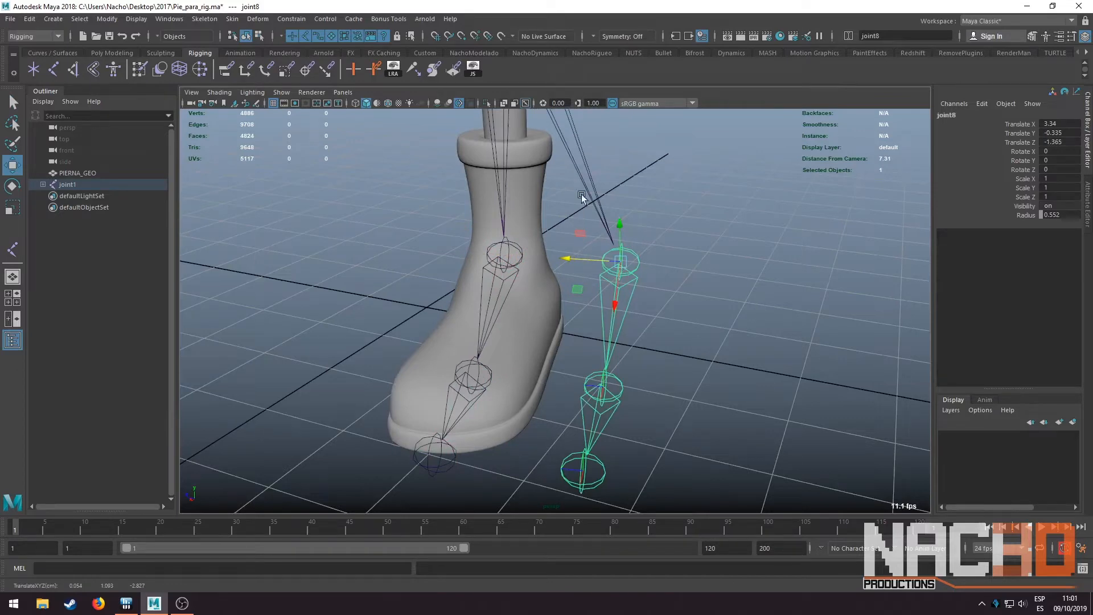
Unparent the duplicated foot chain from the leg skeleton
{"action": "scroll", "coordinate": [549, 124], "scroll_direction": "down", "scroll_amount": 5}
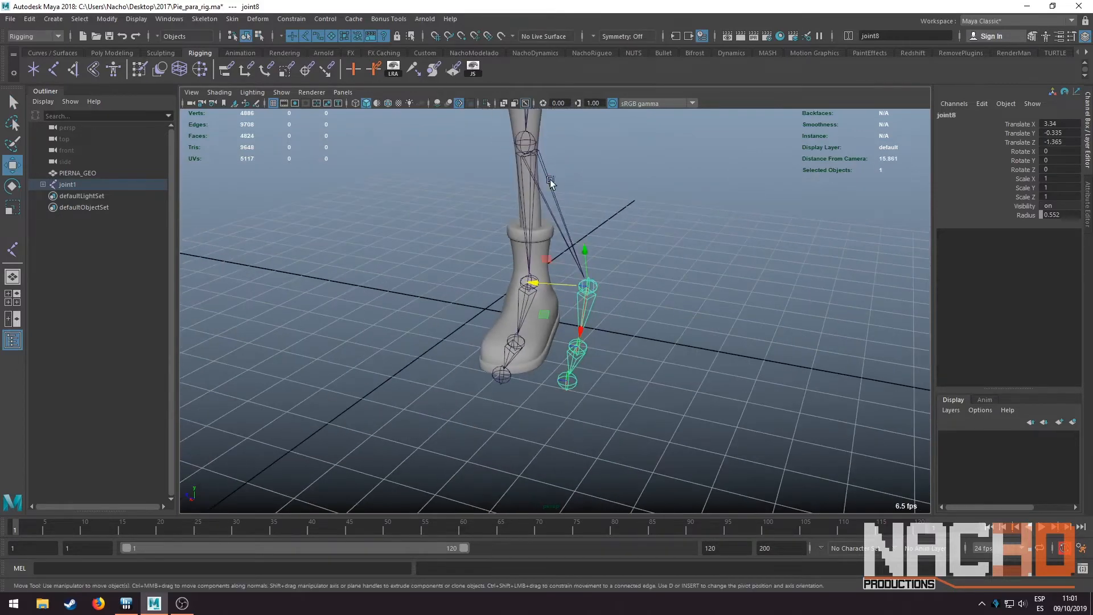
{"action": "scroll", "coordinate": [631, 219], "scroll_direction": "up", "scroll_amount": 5}
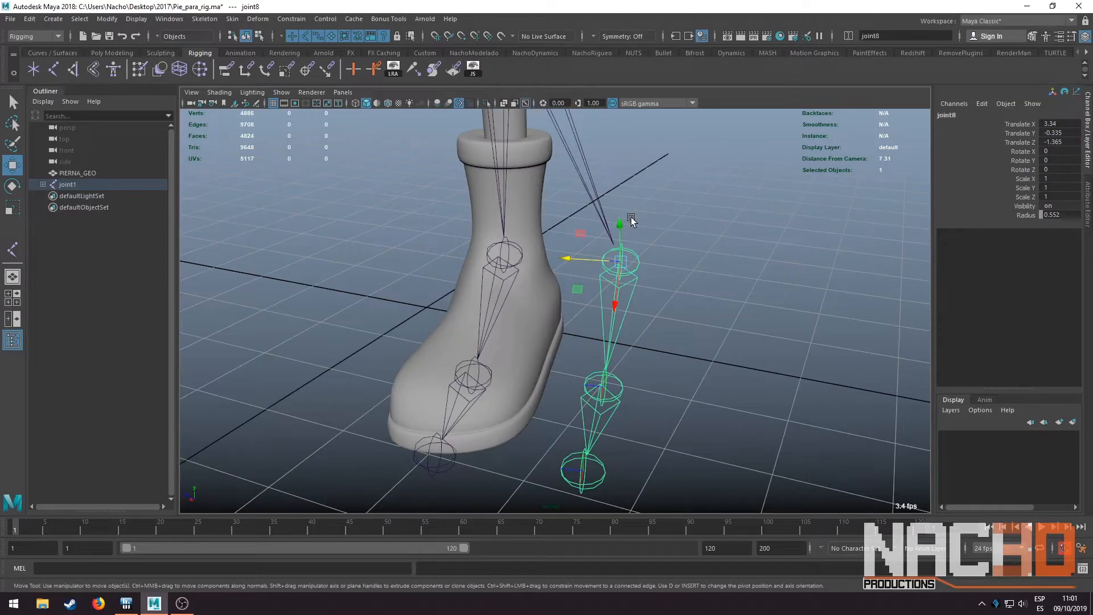
{"action": "key", "text": "shift+p"}
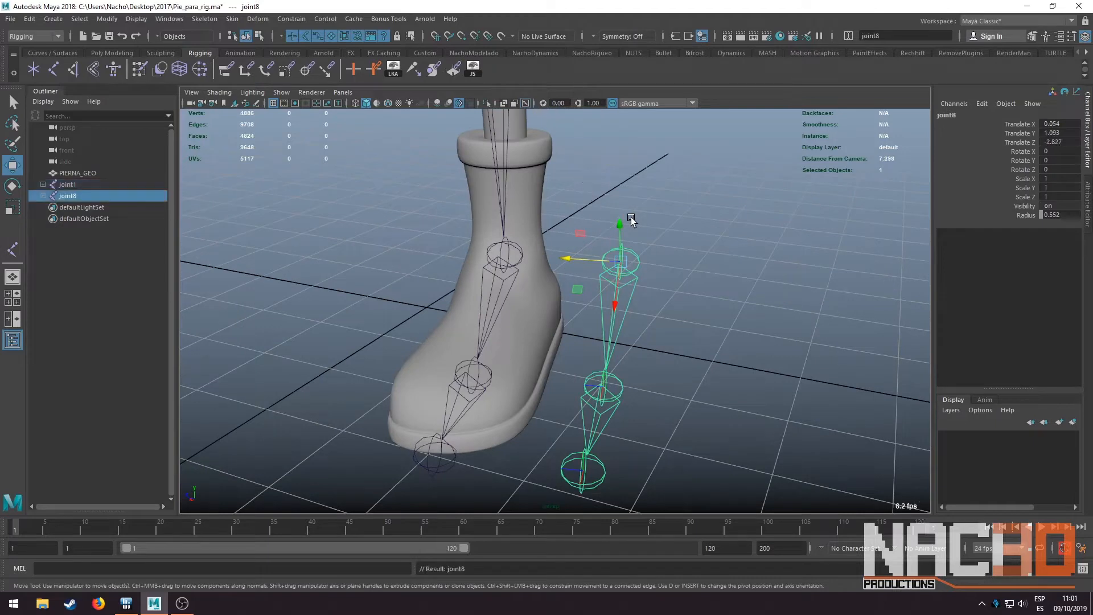
{"action": "left_click", "coordinate": [30, 19]}
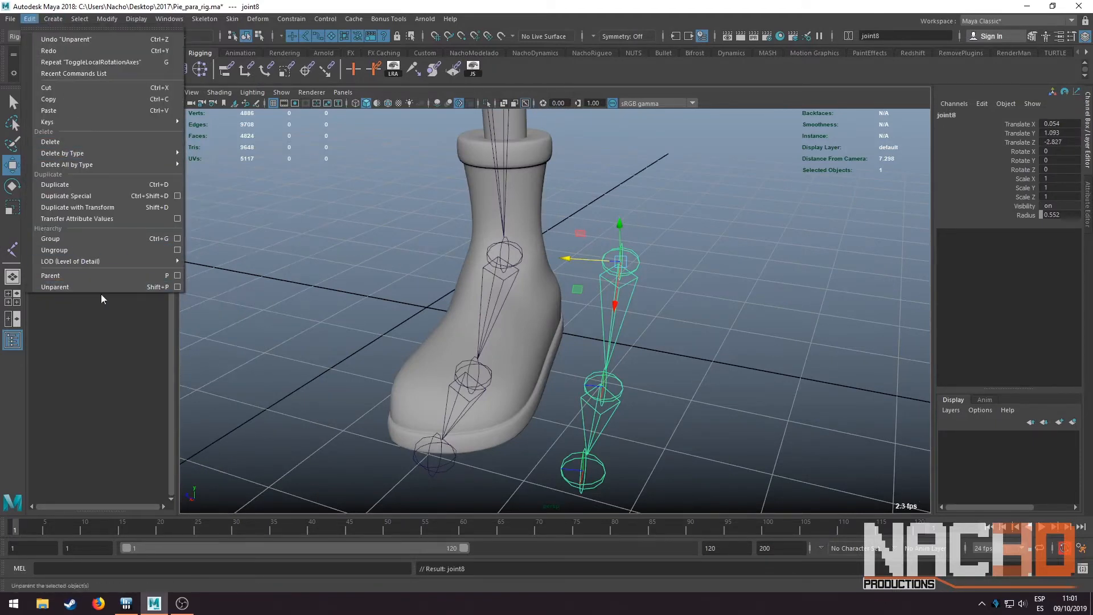
{"action": "left_click", "coordinate": [635, 257]}
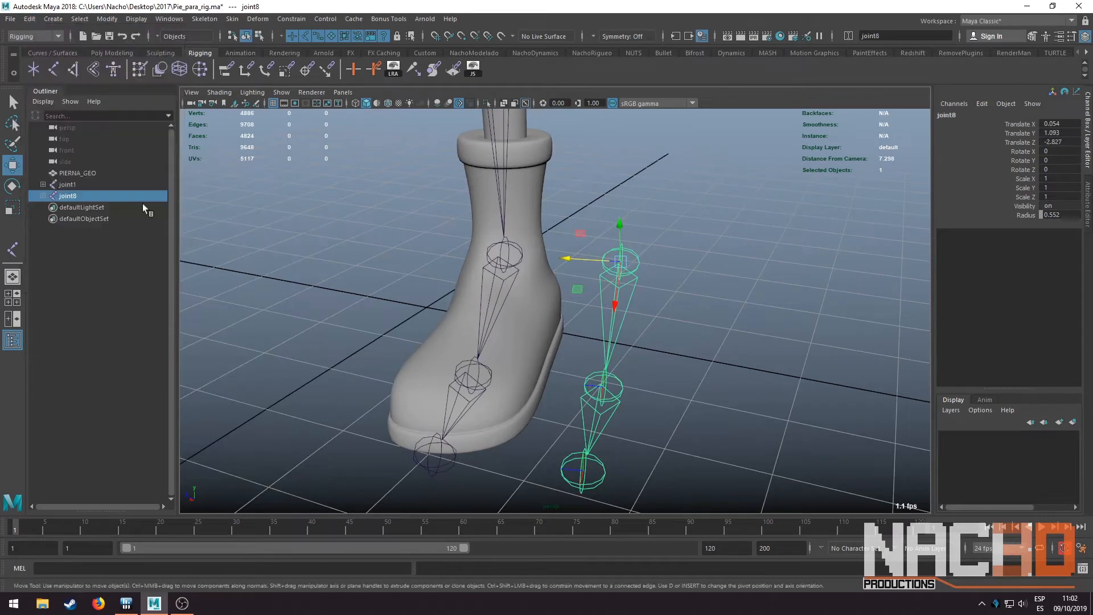
Examine the joint hierarchy under joint1 and compare the leg skeleton with the separate foot chain joint8
{"action": "left_click", "coordinate": [43, 184]}
{"action": "left_click", "coordinate": [42, 208]}
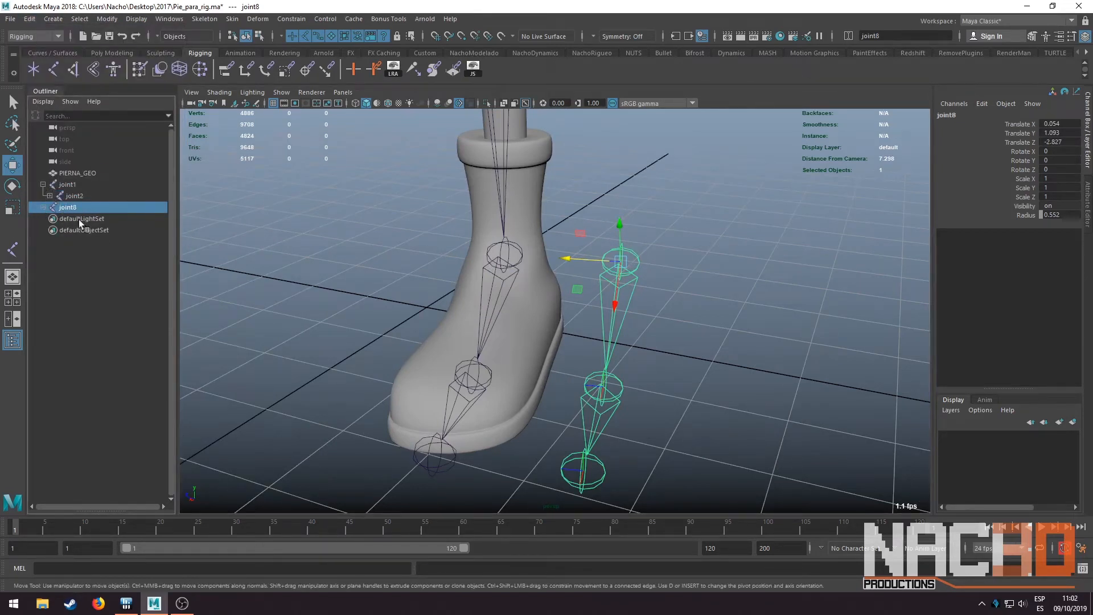
{"action": "left_click", "coordinate": [671, 308]}
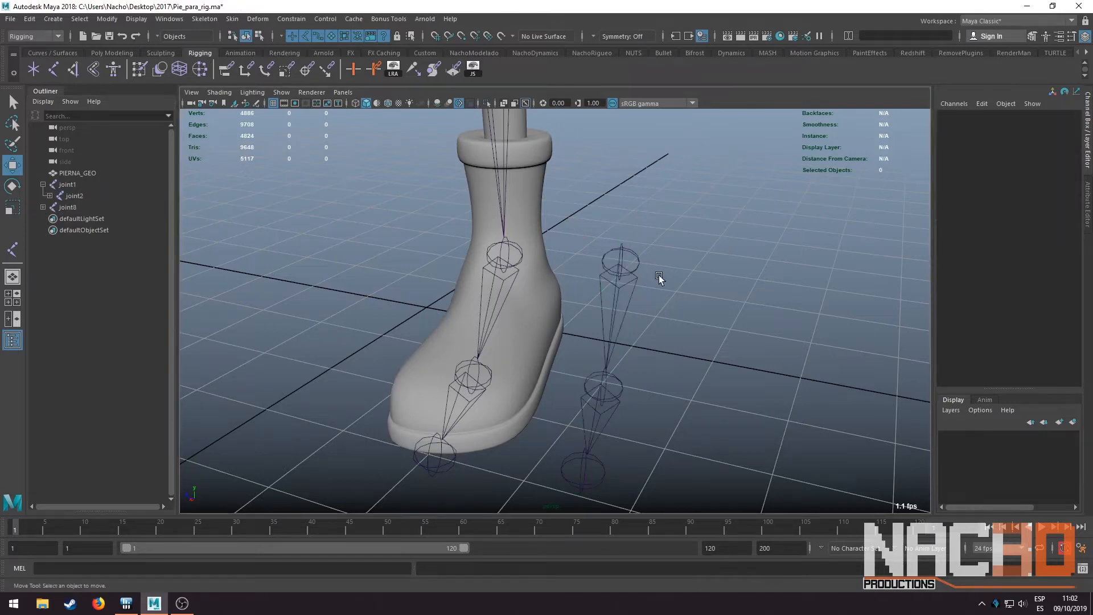
{"action": "scroll", "coordinate": [649, 288], "scroll_direction": "down", "scroll_amount": 4}
{"action": "scroll", "coordinate": [627, 314], "scroll_direction": "up", "scroll_amount": 2}
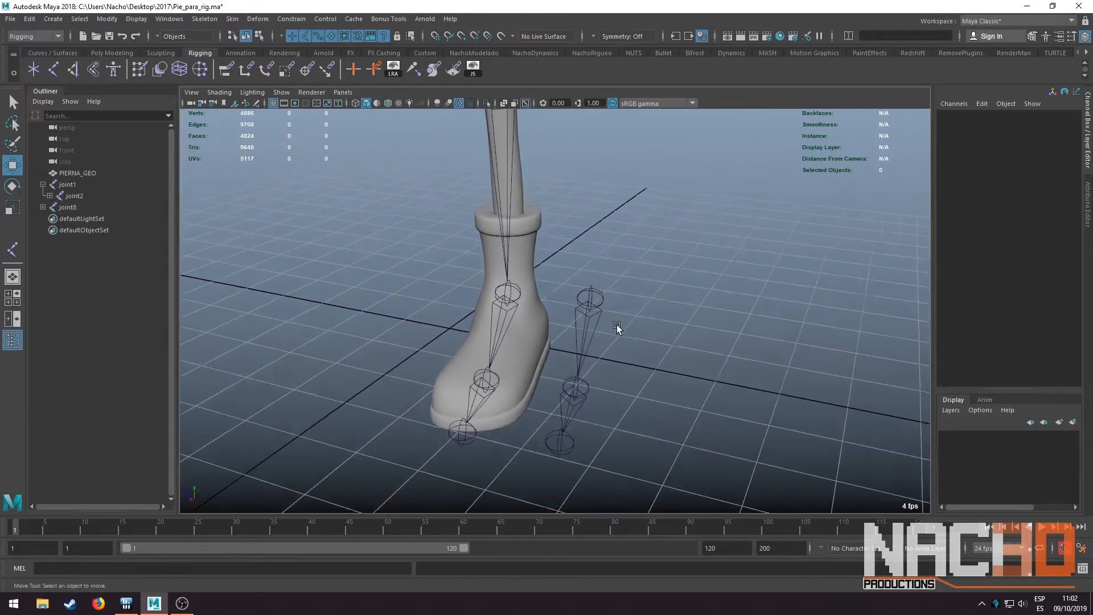
{"action": "left_click", "coordinate": [590, 292]}
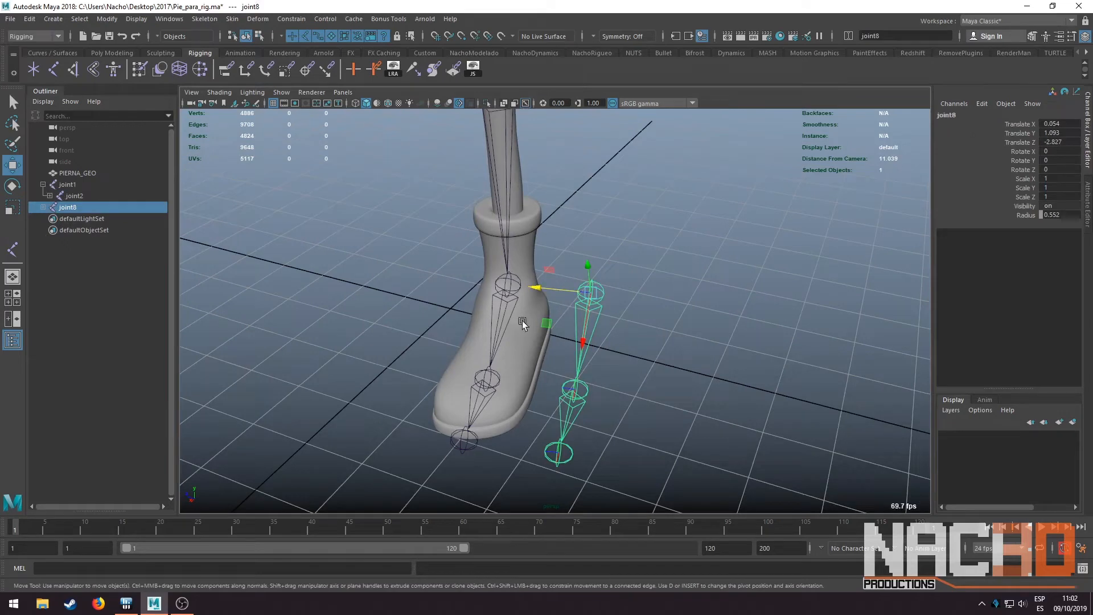
{"action": "key", "text": "q"}
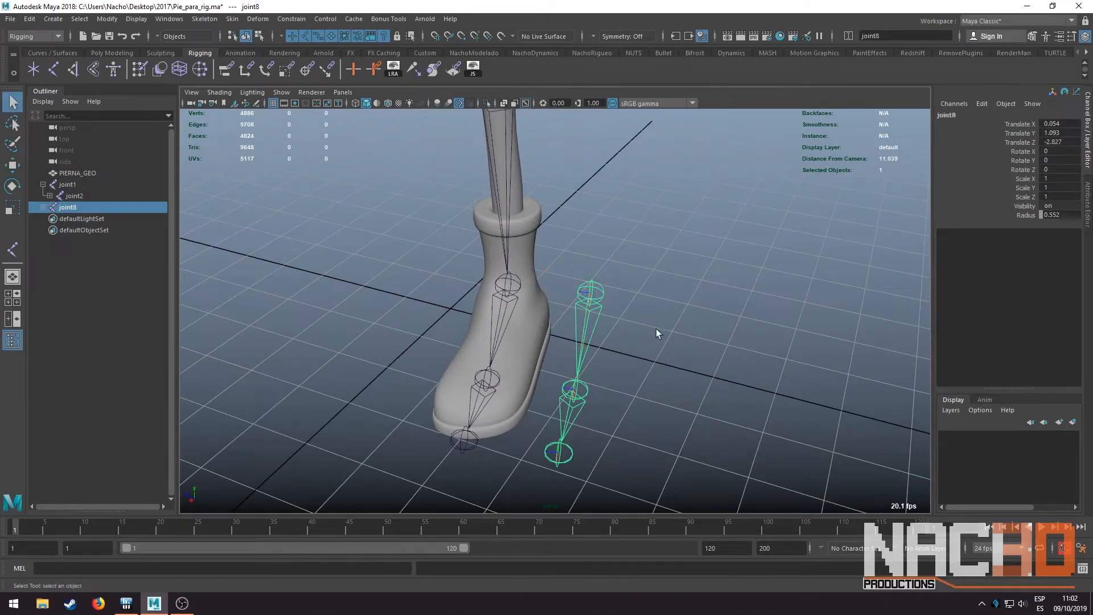
{"action": "left_click_drag", "start_coordinate": [651, 326], "coordinate": [610, 273], "text": "alt"}
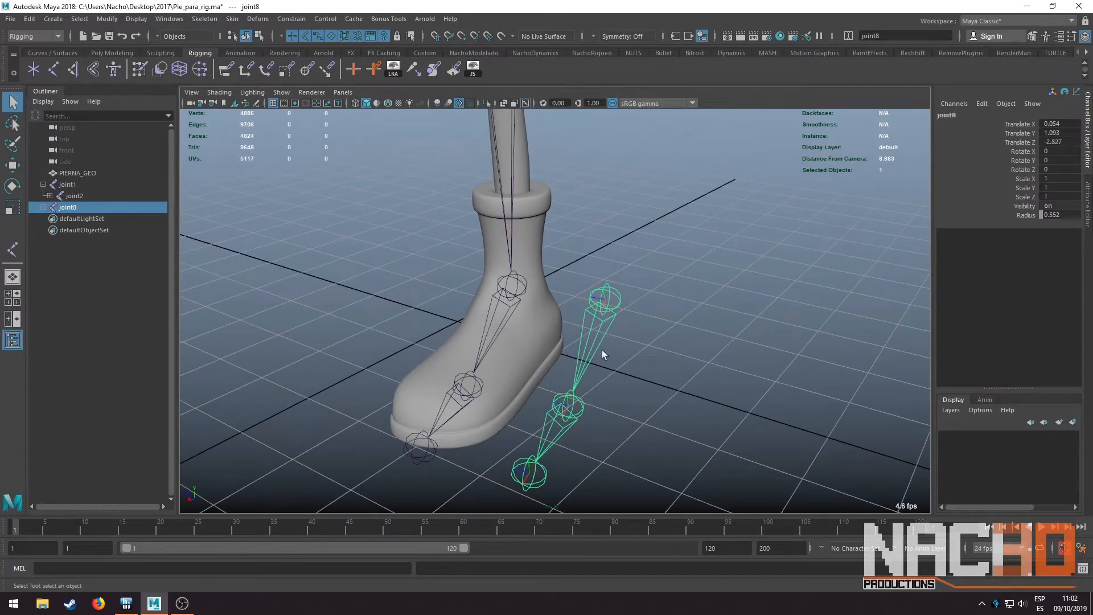
{"action": "key", "text": "w"}
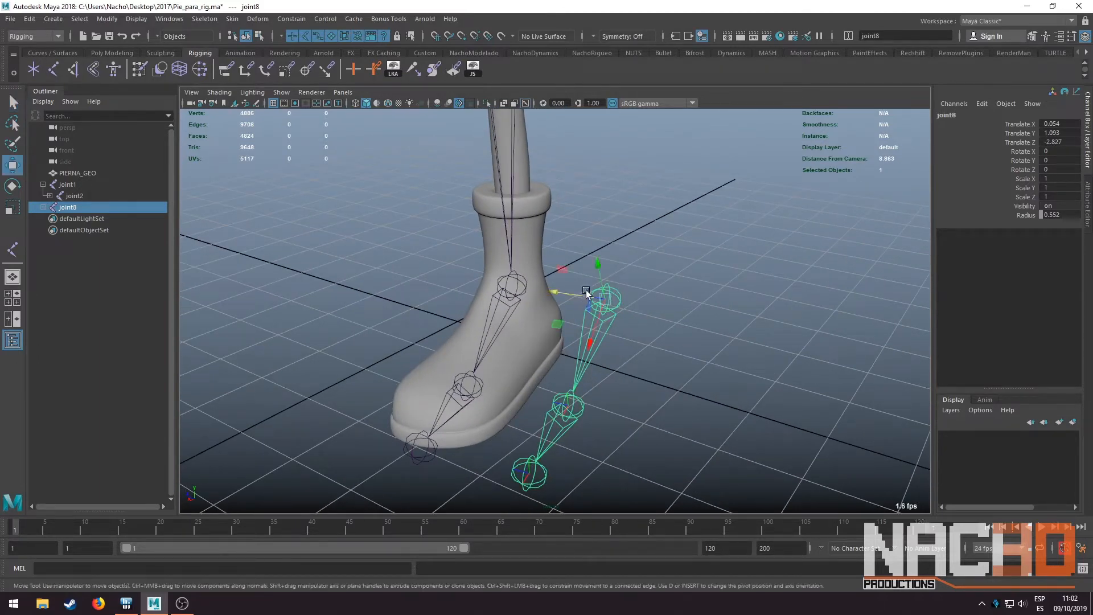
{"action": "left_click_drag", "start_coordinate": [592, 300], "coordinate": [494, 305]}
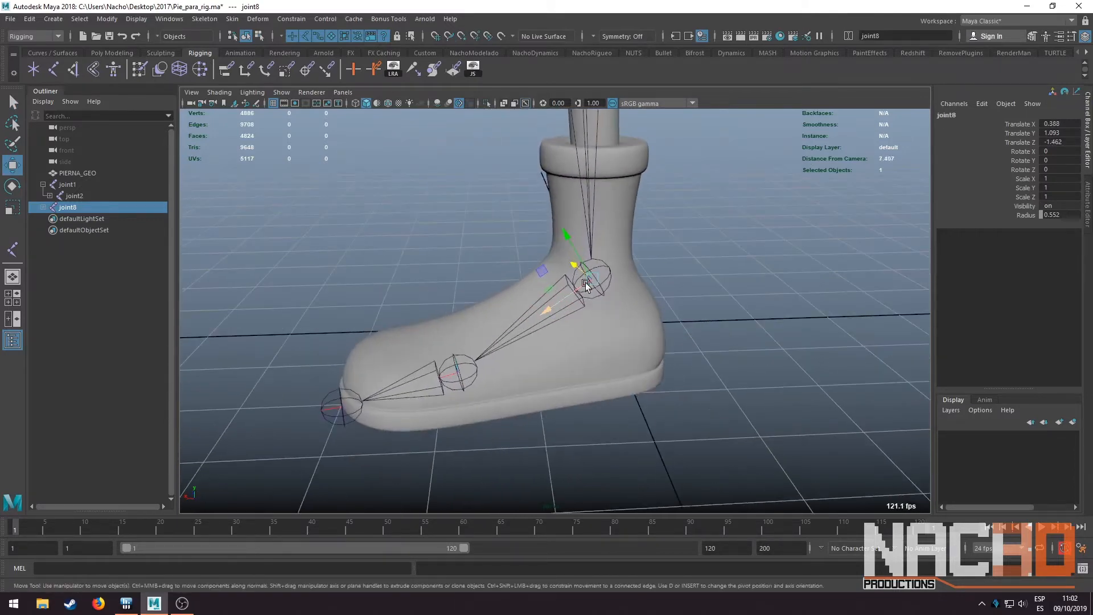
{"action": "scroll", "coordinate": [557, 341], "scroll_direction": "up", "scroll_amount": 5}
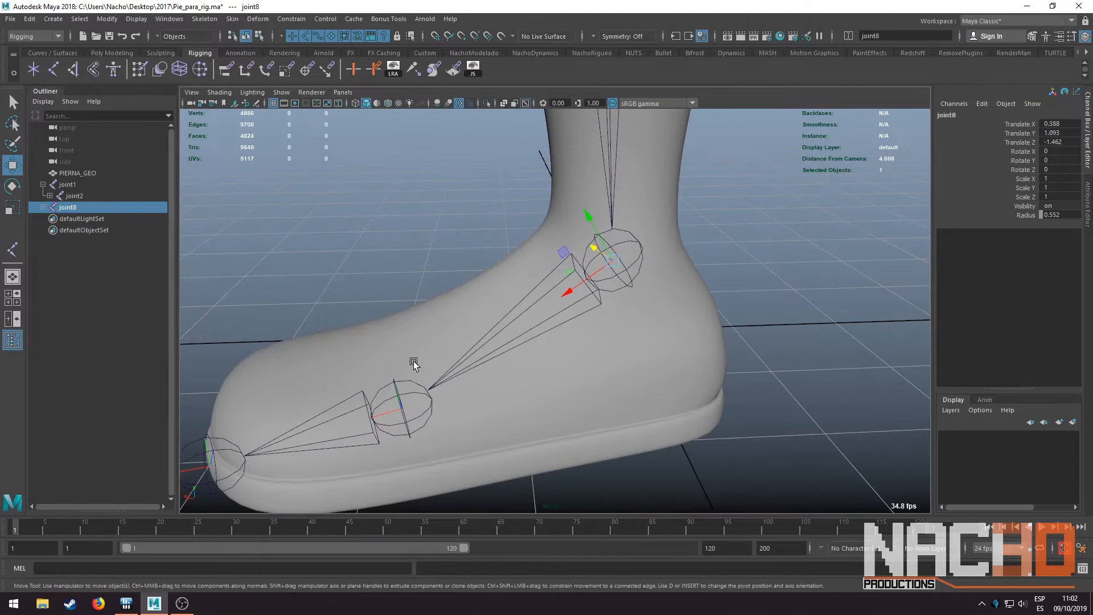
{"action": "left_click", "coordinate": [414, 364]}
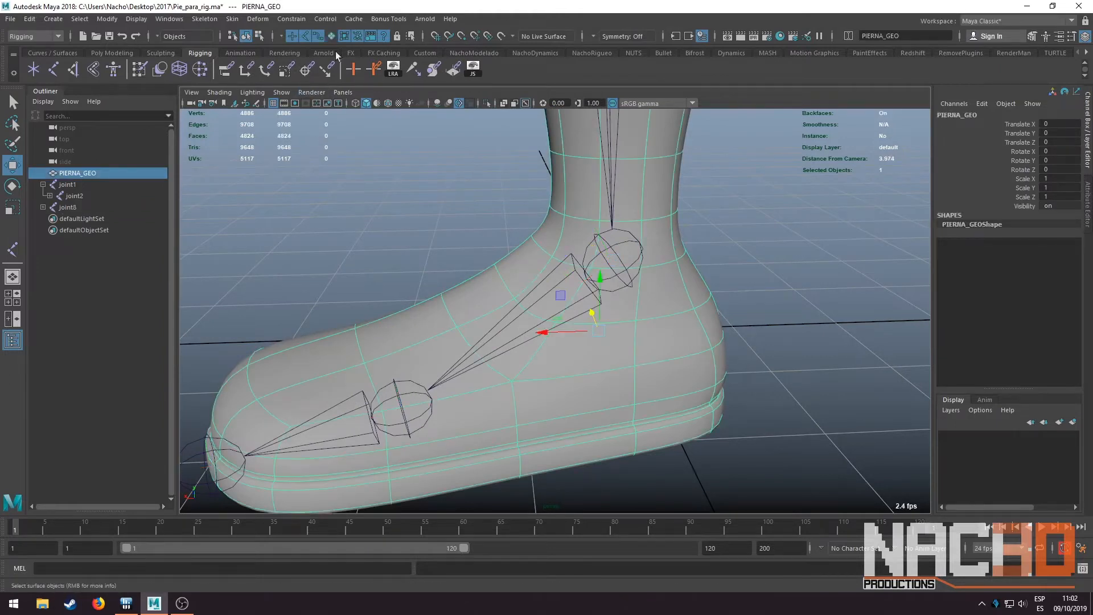
{"action": "left_click", "coordinate": [427, 388]}
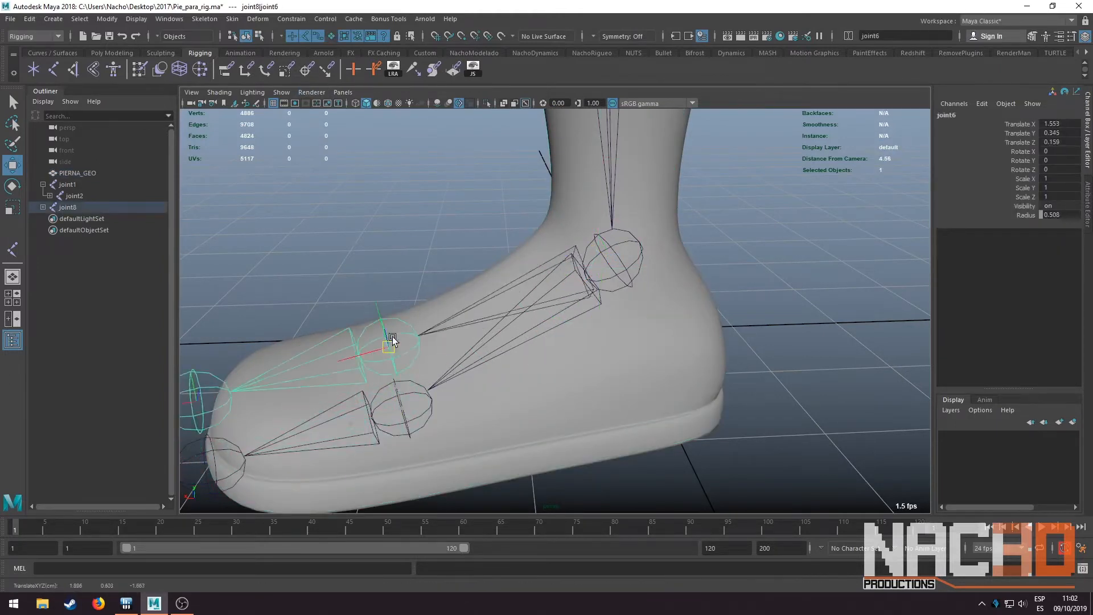
{"action": "key", "text": "ctrl+z"}
{"action": "left_click", "coordinate": [566, 306]}
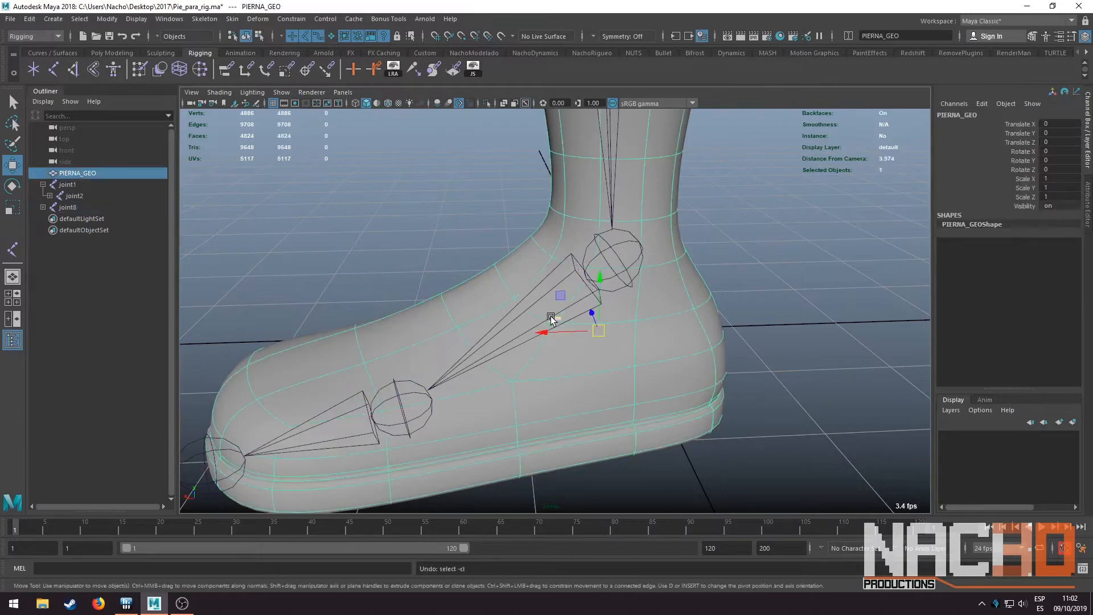
{"action": "left_click_drag", "start_coordinate": [567, 306], "coordinate": [498, 340], "text": "alt"}
{"action": "scroll", "coordinate": [476, 358], "scroll_direction": "up", "scroll_amount": 5}
{"action": "scroll", "coordinate": [450, 259], "scroll_direction": "down", "scroll_amount": 5}
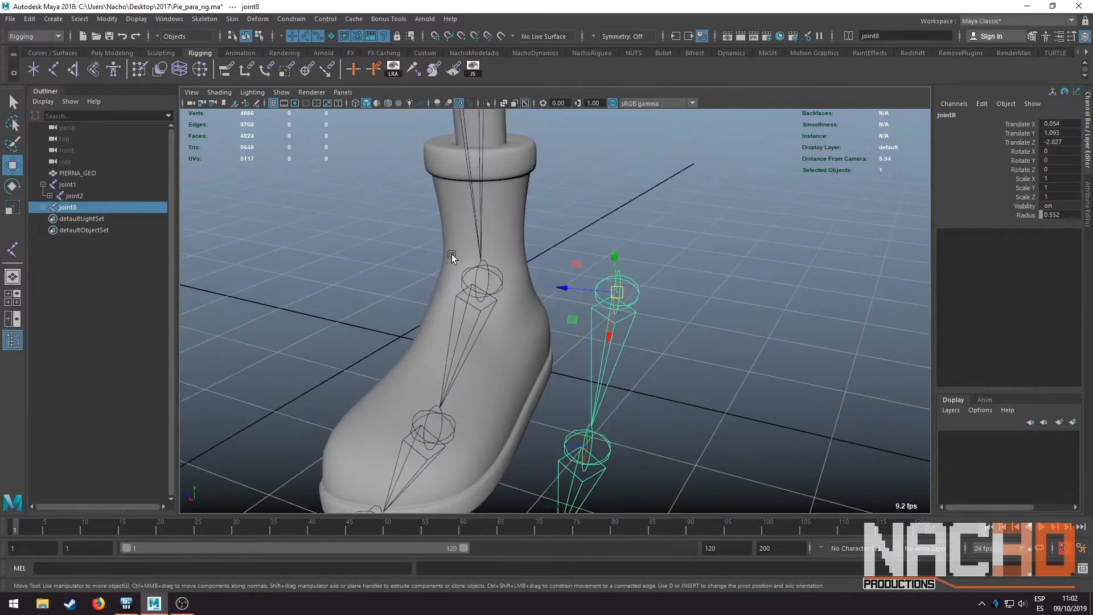
{"action": "scroll", "coordinate": [484, 273], "scroll_direction": "up", "scroll_amount": 1}
{"action": "scroll", "coordinate": [654, 268], "scroll_direction": "down", "scroll_amount": 2}
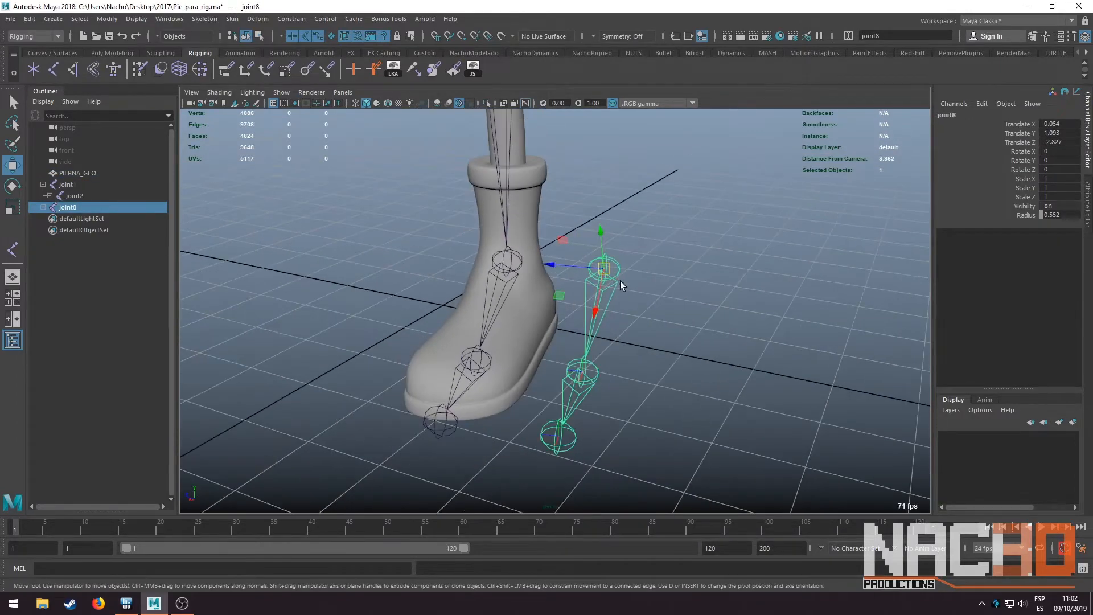
Enlarge the display radius of all three duplicated foot joints together, bringing the toe joint to about 0.618
{"action": "key", "text": "q"}
{"action": "left_click", "coordinate": [582, 372], "text": "shift"}
{"action": "left_click", "coordinate": [572, 432], "text": "shift"}
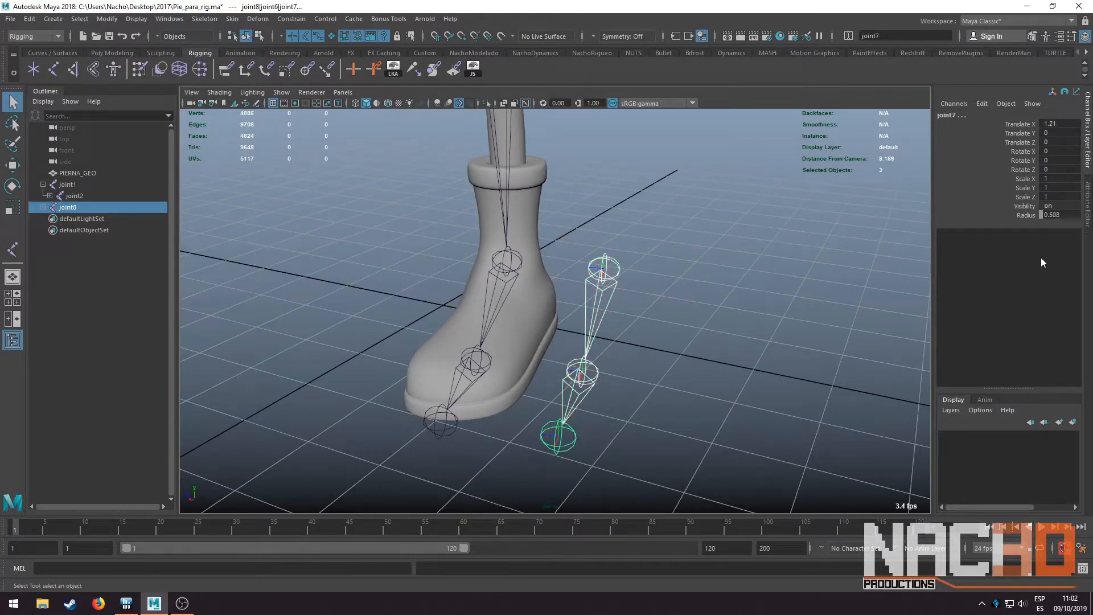
{"action": "left_click", "coordinate": [1022, 215]}
{"action": "middle_click_drag", "start_coordinate": [685, 322], "coordinate": [695, 324]}
{"action": "left_click_drag", "start_coordinate": [630, 317], "coordinate": [639, 323], "text": "alt"}
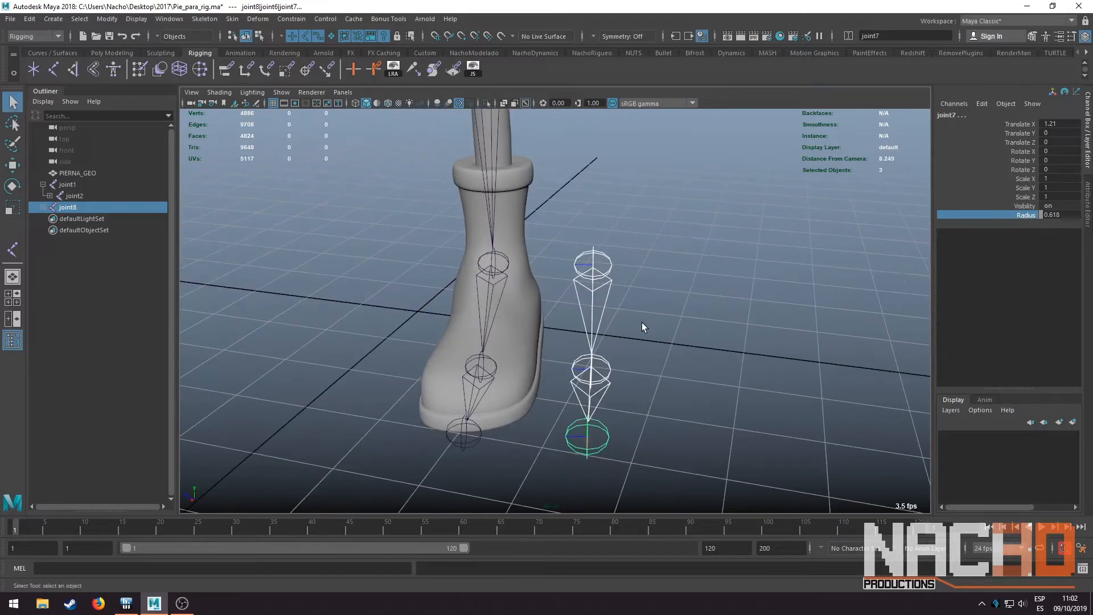
{"action": "left_click", "coordinate": [640, 322]}
Assign the duplicated foot chain joint8 to a new display layer named Pie_inverso_rig with a blue display colour
{"action": "left_click", "coordinate": [598, 256]}
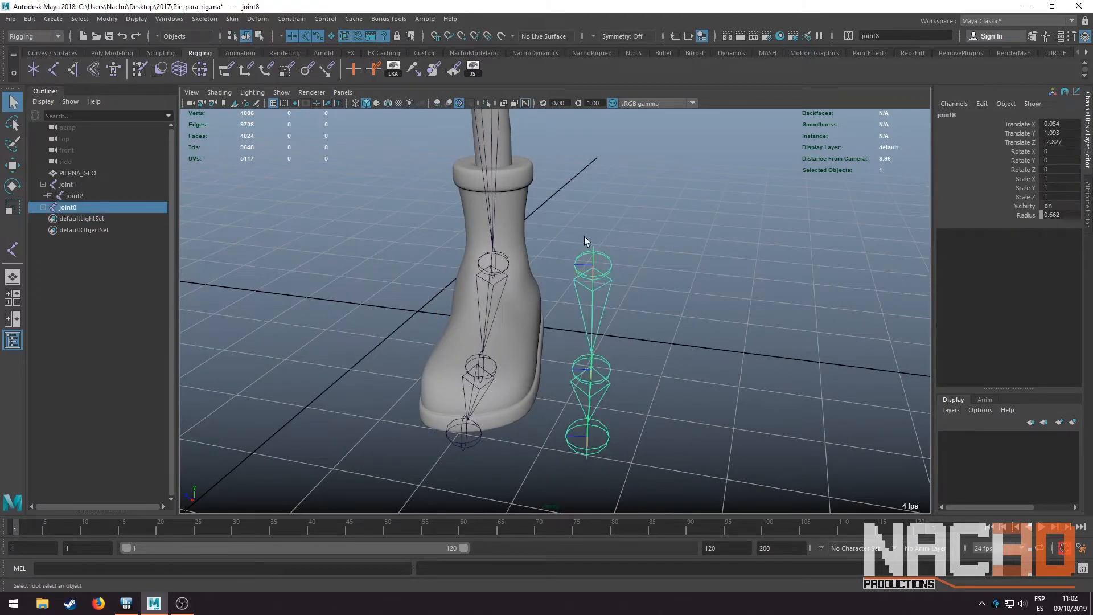
{"action": "left_click", "coordinate": [1072, 422]}
{"action": "left_click", "coordinate": [999, 439]}
{"action": "double_click", "coordinate": [999, 438]}
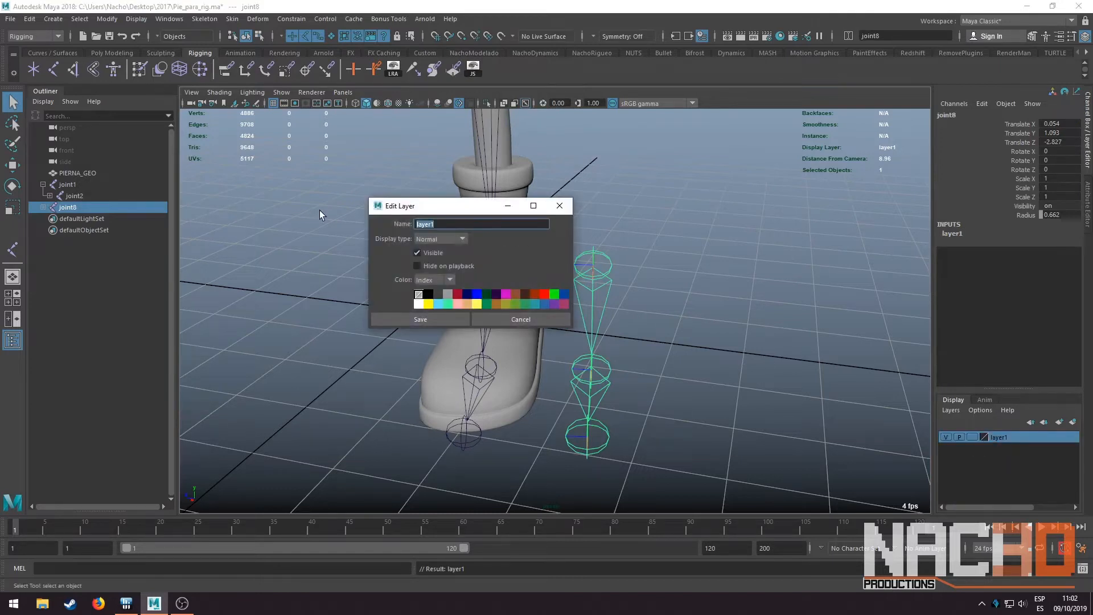
{"action": "type", "text": "Pie_inverso_"}
{"action": "type", "text": "rig"}
{"action": "left_click", "coordinate": [446, 318]}
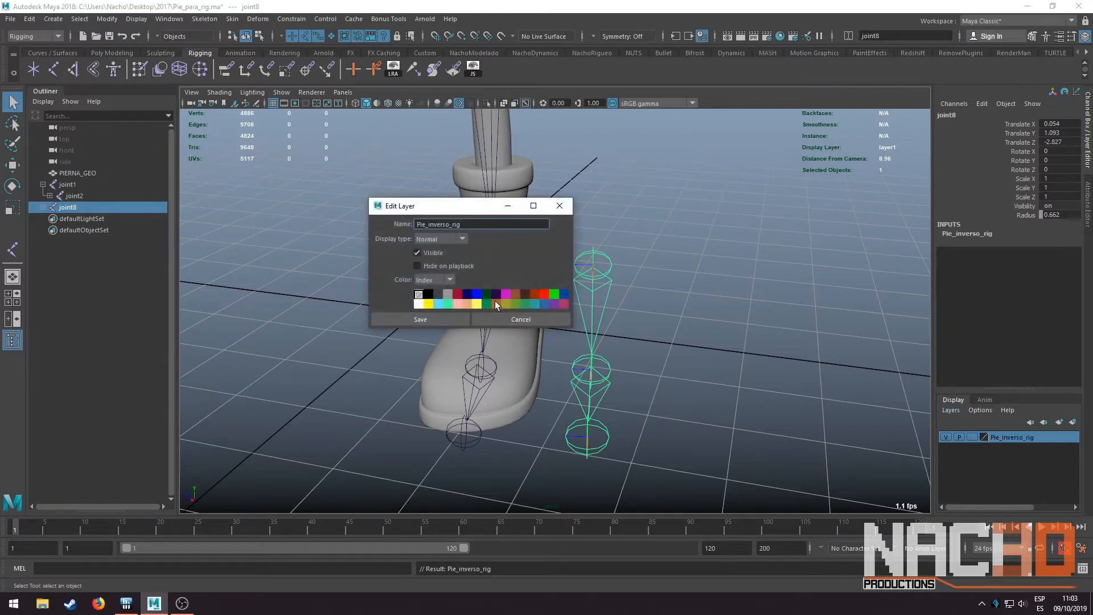
{"action": "left_click", "coordinate": [477, 294]}
{"action": "left_click", "coordinate": [452, 319]}
{"action": "left_click", "coordinate": [681, 333]}
Try to bring the blue foot chain onto the ankle joint of the leg skeleton using point snapping
{"action": "mouse_move", "coordinate": [681, 328]}
{"action": "left_mouse_down", "text": "alt"}
{"action": "mouse_move", "coordinate": [583, 306]}
{"action": "mouse_move", "coordinate": [692, 342]}
{"action": "left_mouse_up", "text": "alt"}
{"action": "left_click", "coordinate": [638, 286]}
{"action": "key", "text": "w"}
{"action": "left_click_drag", "start_coordinate": [582, 275], "coordinate": [545, 267], "text": "alt"}
{"action": "key", "text": "v"}
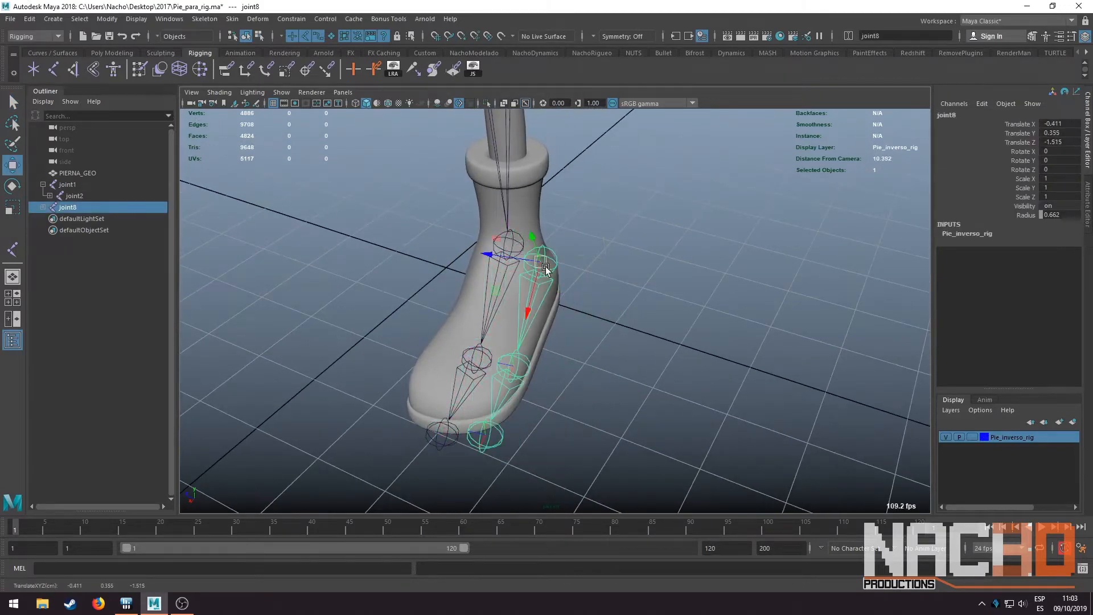
{"action": "scroll", "coordinate": [496, 206], "scroll_direction": "up", "scroll_amount": 4}
{"action": "left_click_drag", "start_coordinate": [497, 206], "coordinate": [479, 182], "text": "alt"}
{"action": "middle_click_drag", "start_coordinate": [530, 212], "coordinate": [540, 251], "text": "alt"}
{"action": "key", "text": "v"}
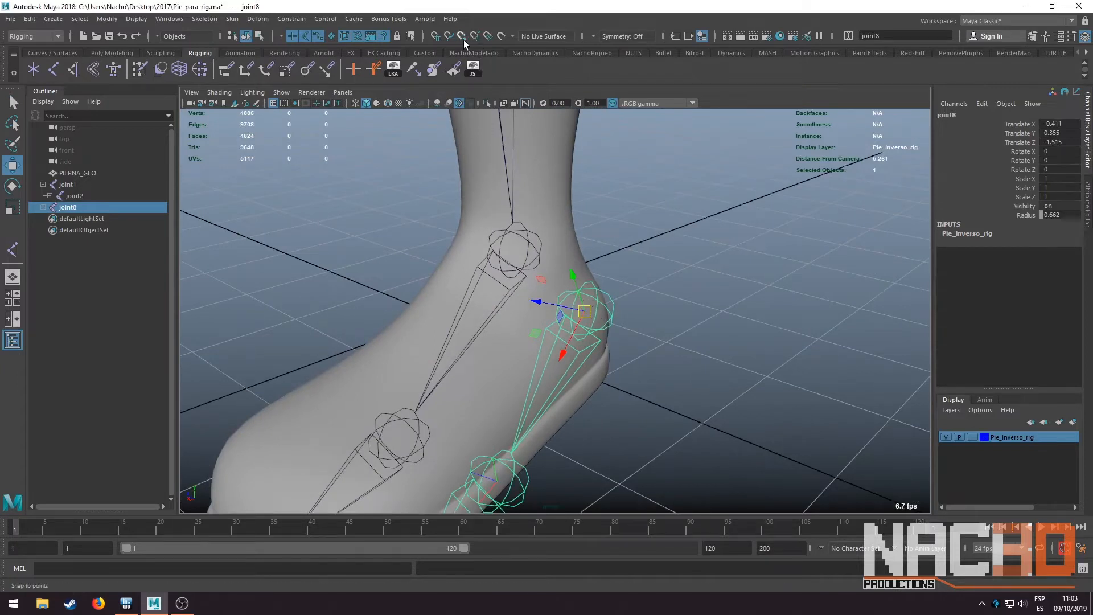
{"action": "left_click_drag", "start_coordinate": [587, 310], "coordinate": [565, 261]}
{"action": "scroll", "coordinate": [570, 284], "scroll_direction": "down", "scroll_amount": 3}
{"action": "key", "text": "q"}
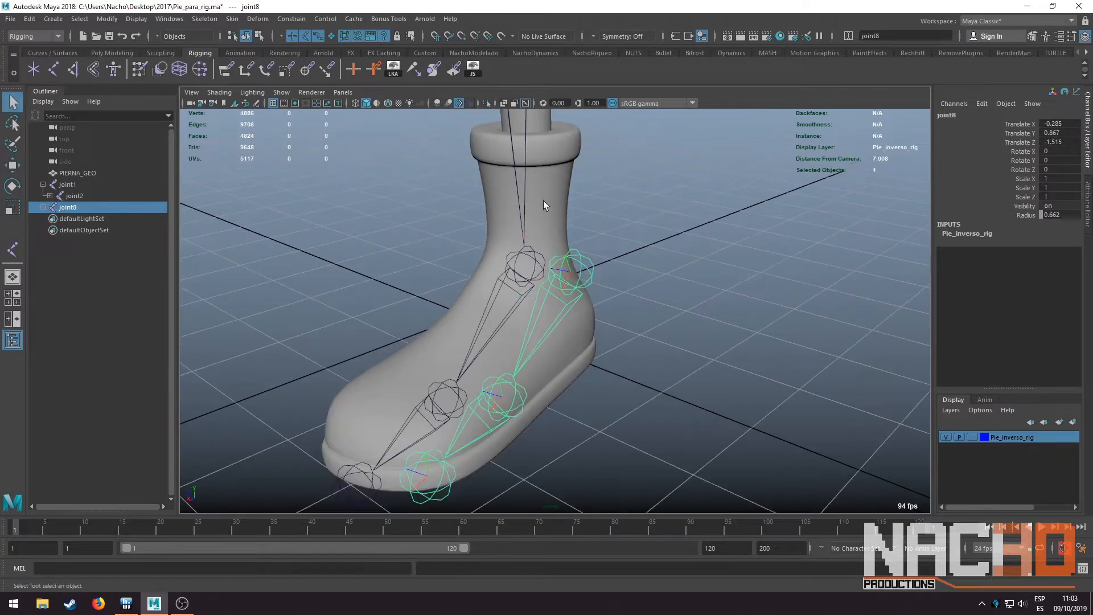
Assign PIERNA_GEO to a new display layer named GEO and hide that layer
{"action": "left_click", "coordinate": [96, 170]}
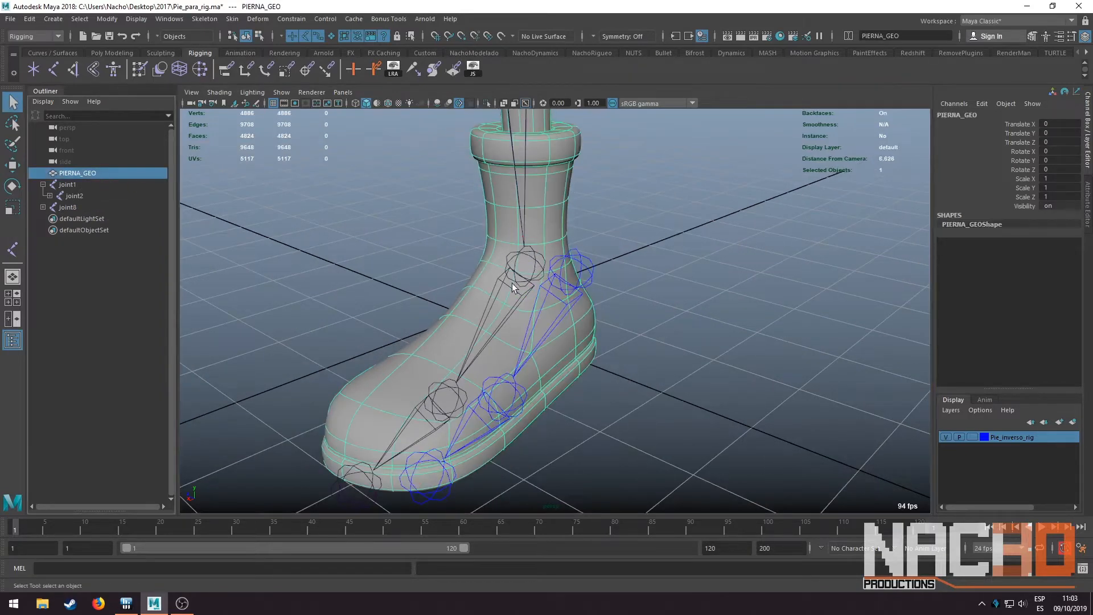
{"action": "left_click", "coordinate": [1073, 422]}
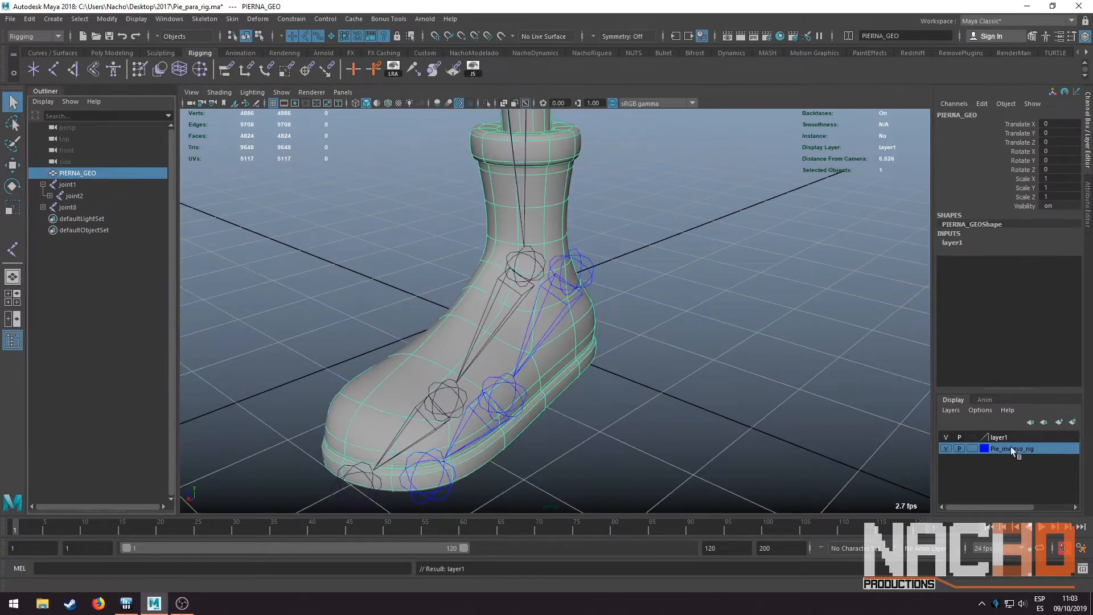
{"action": "double_click", "coordinate": [1006, 439]}
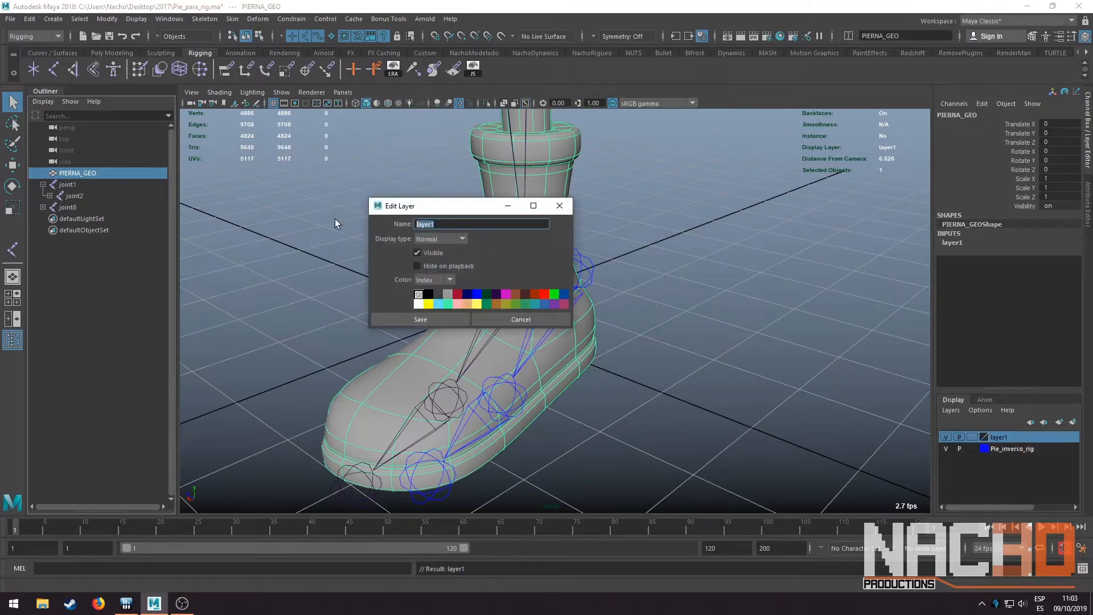
{"action": "type", "text": "GEO"}
{"action": "left_click", "coordinate": [433, 320]}
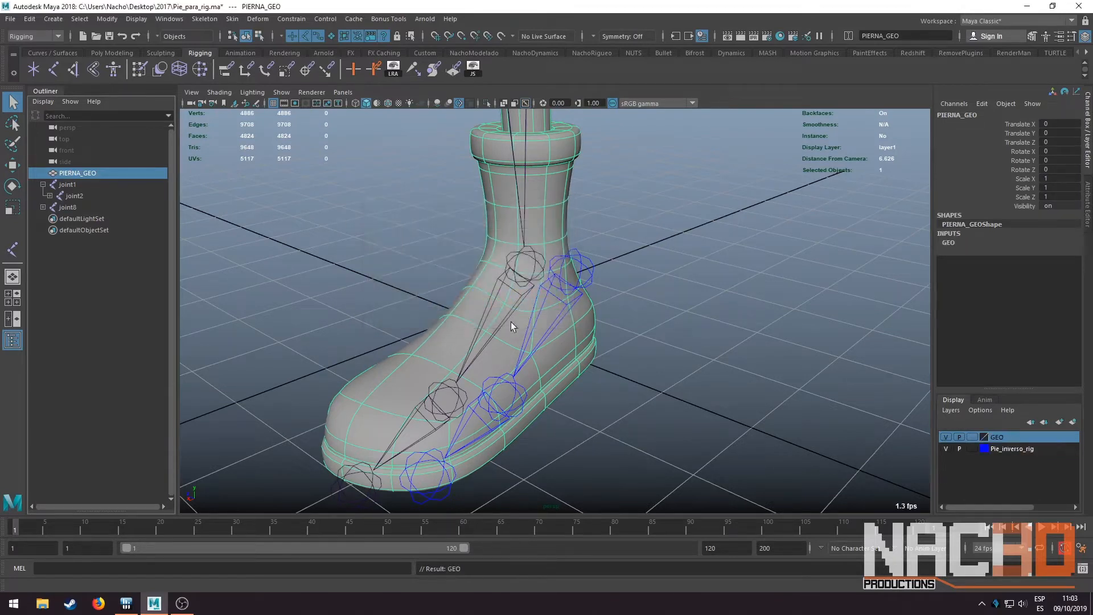
{"action": "left_click", "coordinate": [943, 437]}
Snap the root joint of the blue foot chain onto the leg skeleton's ankle joint so the two foot chains overlap
{"action": "left_click", "coordinate": [585, 277]}
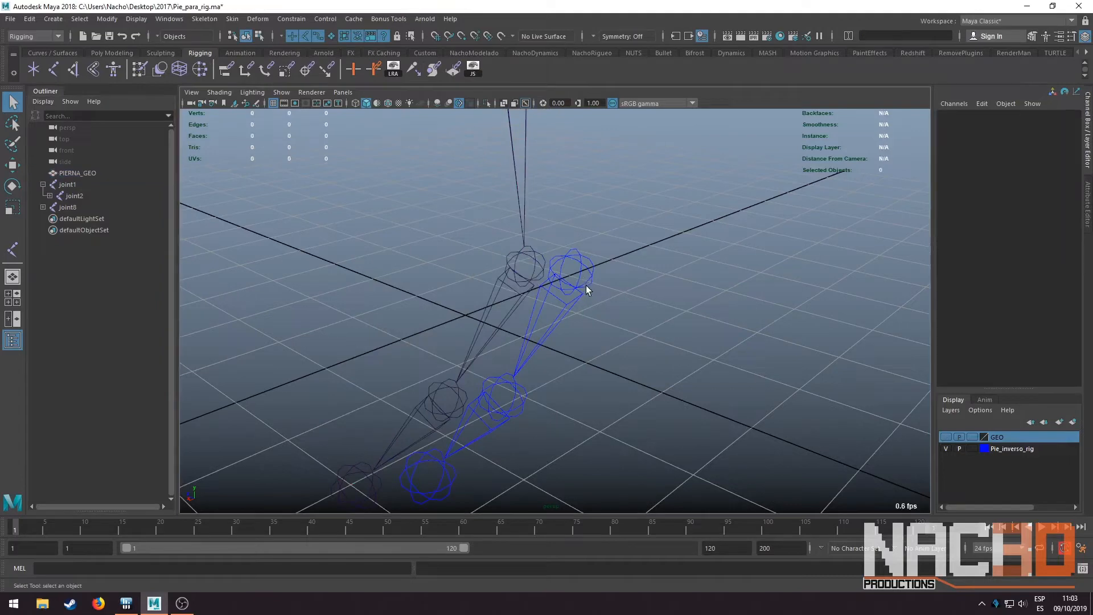
{"action": "left_click", "coordinate": [563, 308]}
{"action": "key", "text": "w"}
{"action": "left_click_drag", "start_coordinate": [563, 313], "coordinate": [593, 296], "text": "alt"}
{"action": "key", "text": "v"}
{"action": "left_click_drag", "start_coordinate": [528, 288], "coordinate": [472, 322]}
{"action": "key", "text": "q"}
{"action": "left_click", "coordinate": [473, 323]}
Check the alignment of the overlapping foot chains and make the GEO layer visible again
{"action": "left_click_drag", "start_coordinate": [674, 299], "coordinate": [698, 290], "text": "alt"}
{"action": "right_click_drag", "start_coordinate": [698, 289], "coordinate": [585, 303], "text": "alt"}
{"action": "left_click_drag", "start_coordinate": [586, 303], "coordinate": [564, 295], "text": "alt"}
{"action": "right_click_drag", "start_coordinate": [564, 295], "coordinate": [560, 196], "text": "alt"}
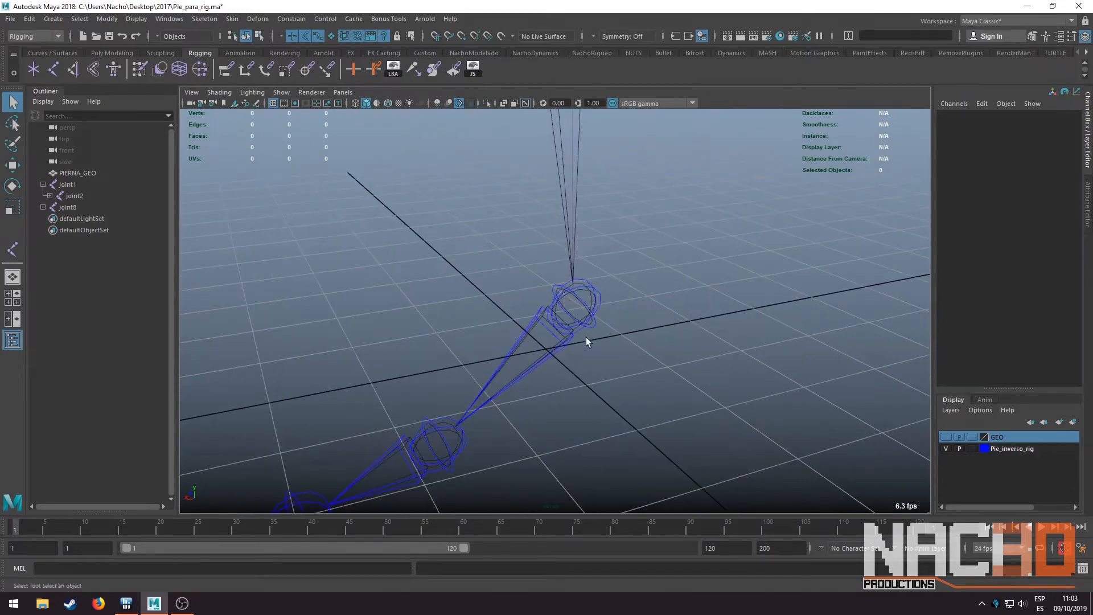
{"action": "right_click_drag", "start_coordinate": [586, 338], "coordinate": [590, 319], "text": "alt"}
{"action": "left_click_drag", "start_coordinate": [634, 344], "coordinate": [926, 420], "text": "alt"}
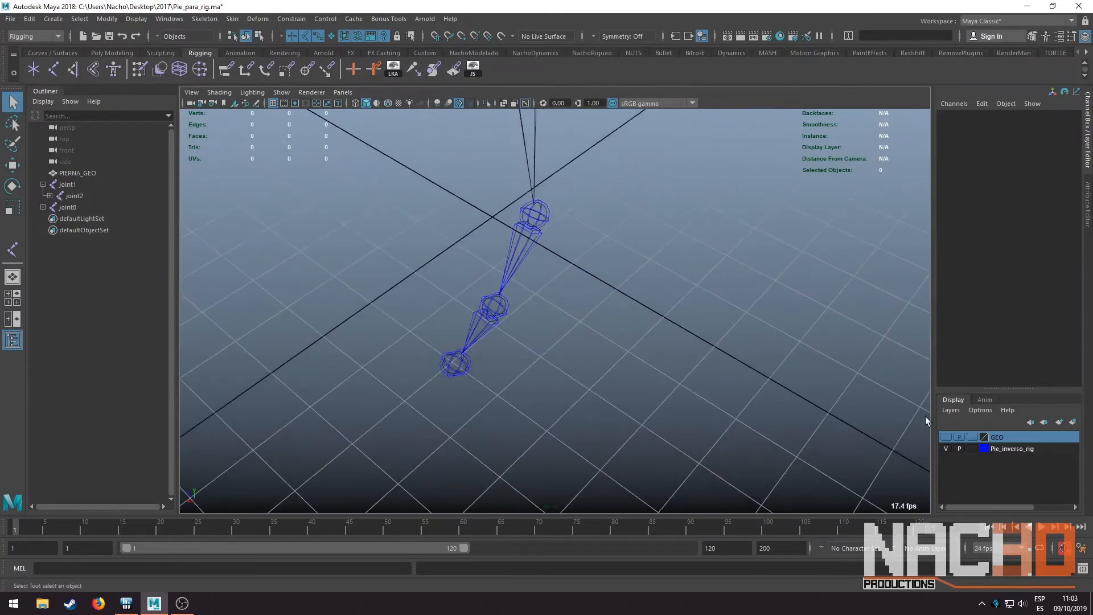
{"action": "left_click", "coordinate": [946, 437]}
{"action": "mouse_move", "coordinate": [610, 319]}
{"action": "left_mouse_down", "text": "alt"}
{"action": "mouse_move", "coordinate": [522, 282]}
{"action": "mouse_move", "coordinate": [610, 327]}
{"action": "left_mouse_up", "text": "alt"}
{"action": "scroll", "coordinate": [612, 320], "scroll_direction": "down", "scroll_amount": 3}
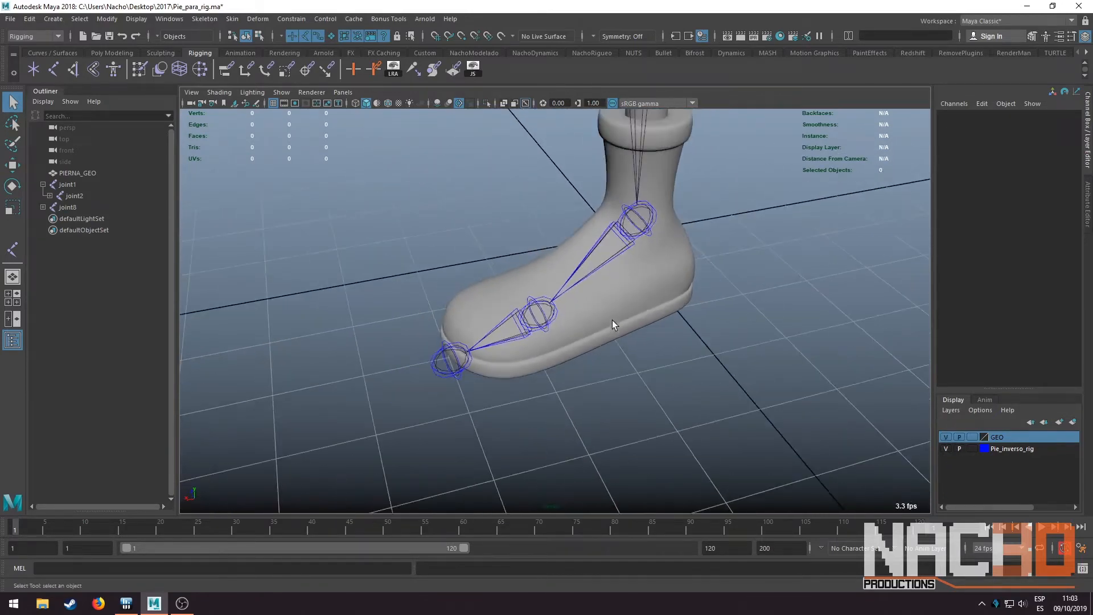
{"action": "middle_click_drag", "start_coordinate": [613, 320], "coordinate": [596, 362], "text": "alt"}
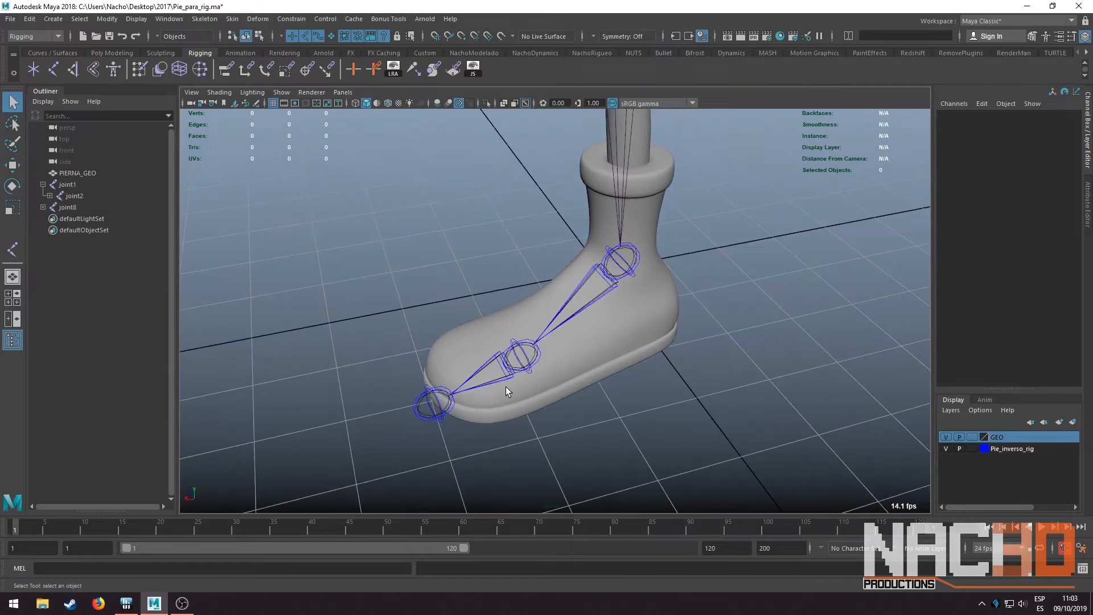
Extend the blue foot chain from its toe-tip joint with a new joint behind the heel, placed in the top view in wireframe
{"action": "scroll", "coordinate": [505, 387], "scroll_direction": "up", "scroll_amount": 5}
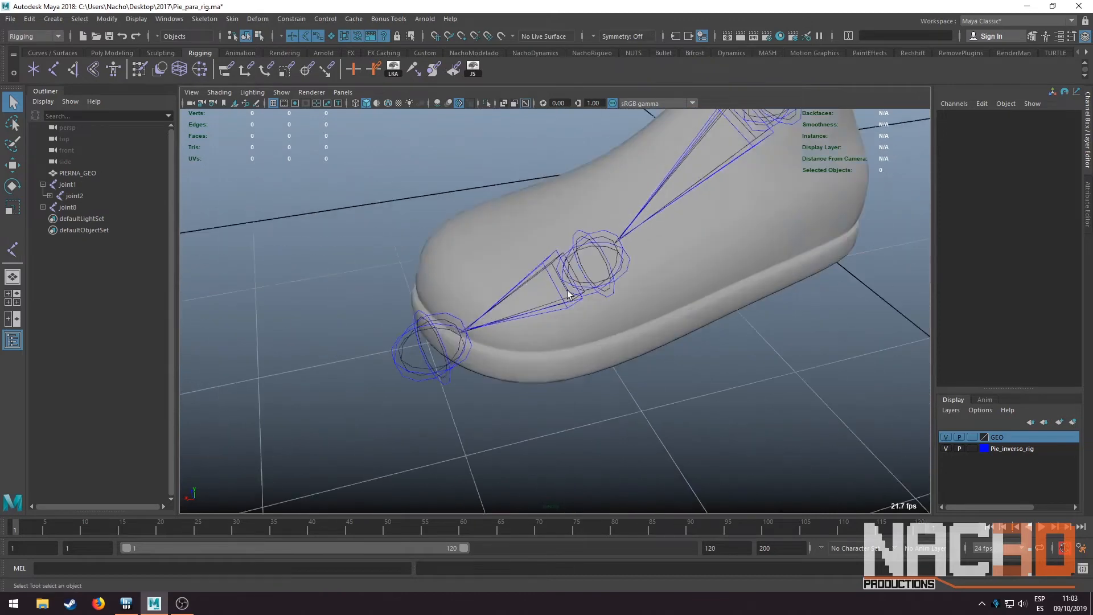
{"action": "left_click", "coordinate": [53, 66]}
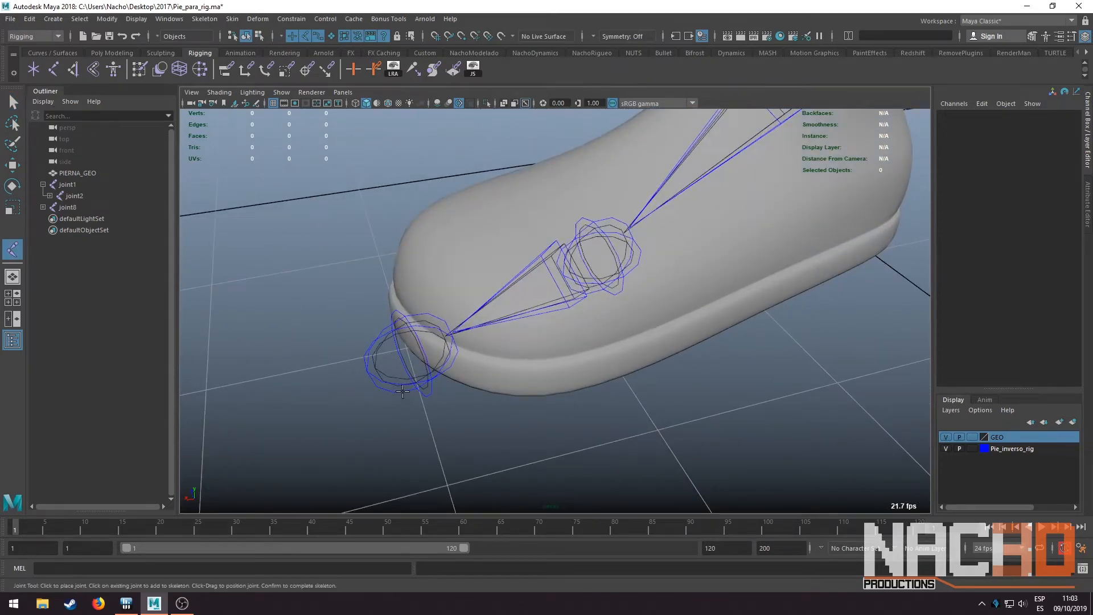
{"action": "left_click", "coordinate": [403, 391]}
{"action": "scroll", "coordinate": [395, 389], "scroll_direction": "down", "scroll_amount": 5}
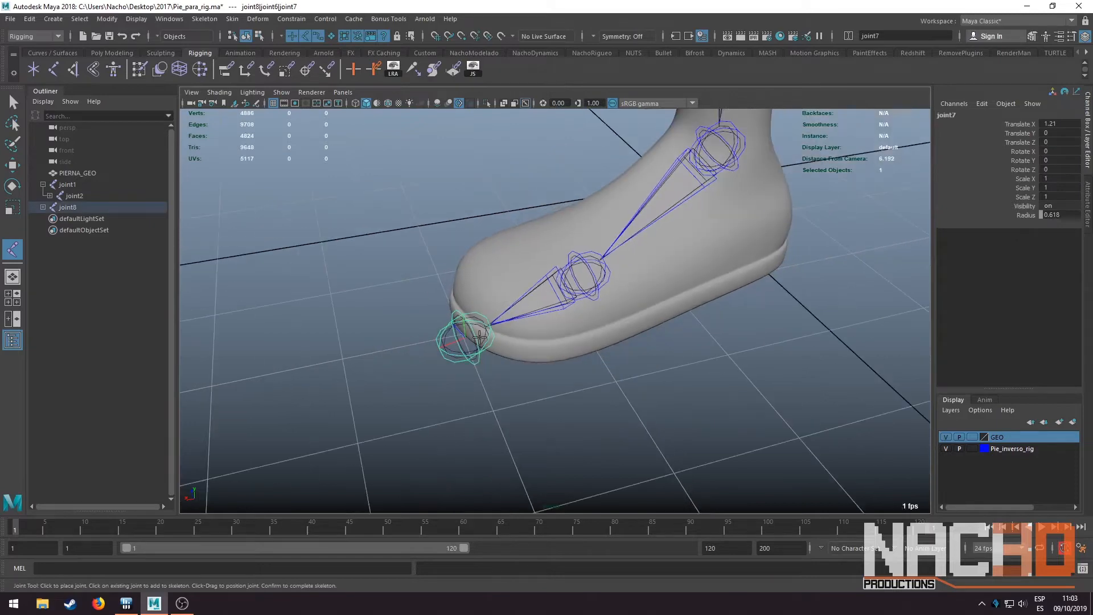
{"action": "key", "text": "space"}
{"action": "key", "text": "space"}
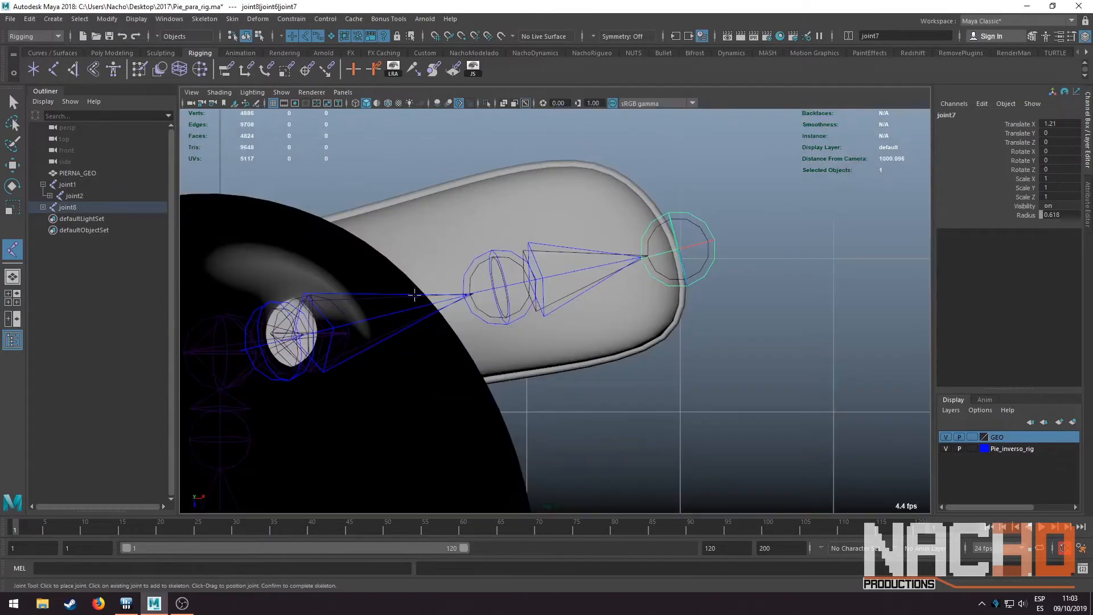
{"action": "scroll", "coordinate": [467, 341], "scroll_direction": "up", "scroll_amount": 5}
{"action": "key", "text": "4"}
{"action": "middle_click_drag", "start_coordinate": [468, 340], "coordinate": [540, 328], "text": "alt"}
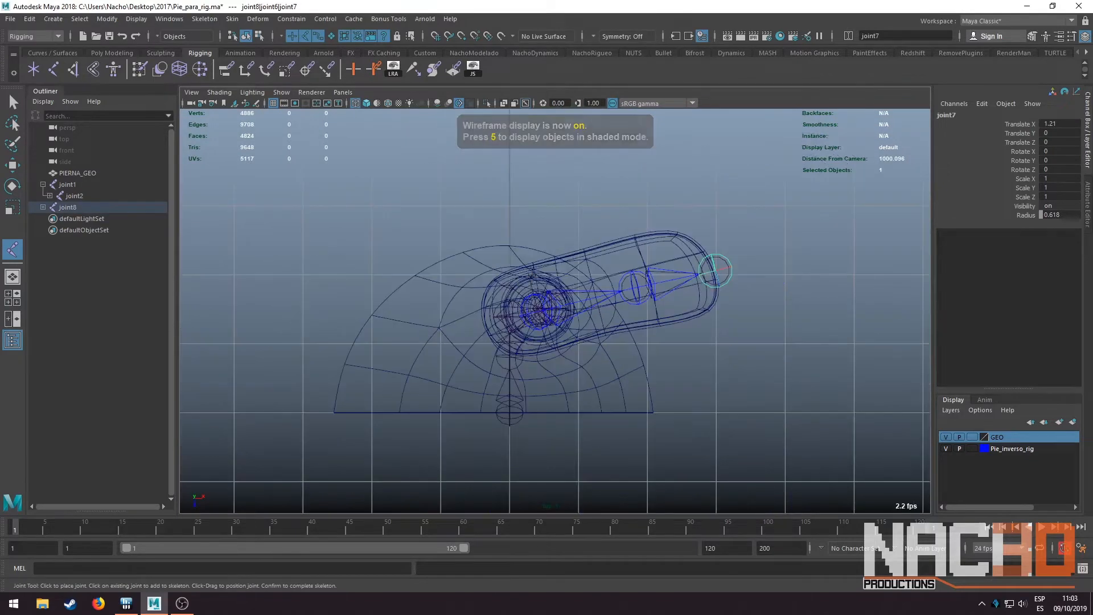
{"action": "scroll", "coordinate": [438, 308], "scroll_direction": "down", "scroll_amount": 3}
{"action": "scroll", "coordinate": [469, 312], "scroll_direction": "up", "scroll_amount": 2}
{"action": "left_click", "coordinate": [438, 333]}
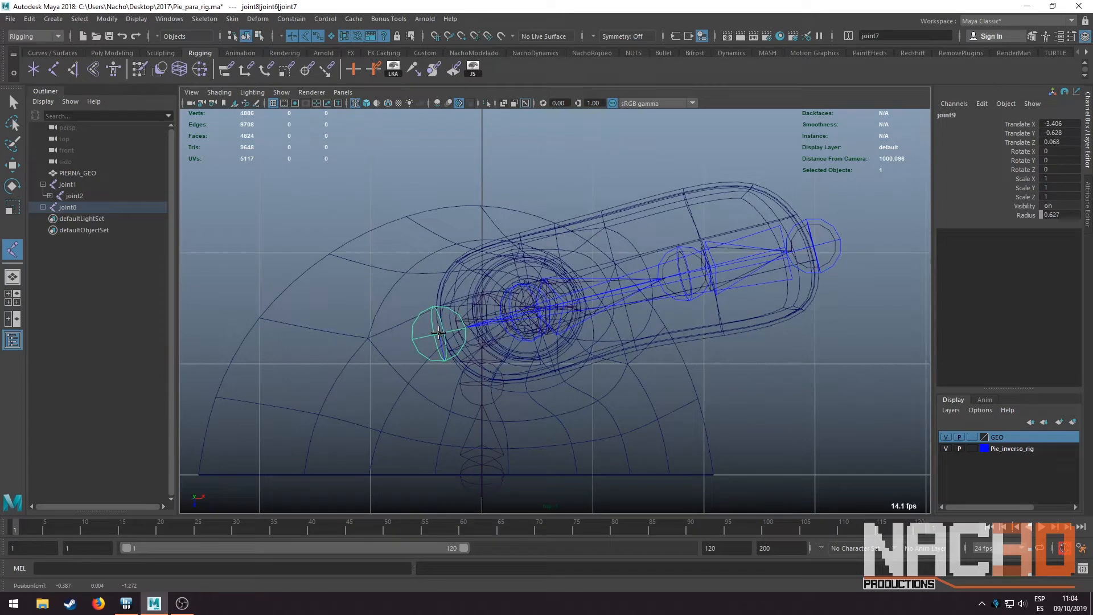
{"action": "left_click_drag", "start_coordinate": [439, 333], "coordinate": [437, 332]}
{"action": "key", "text": "Return"}
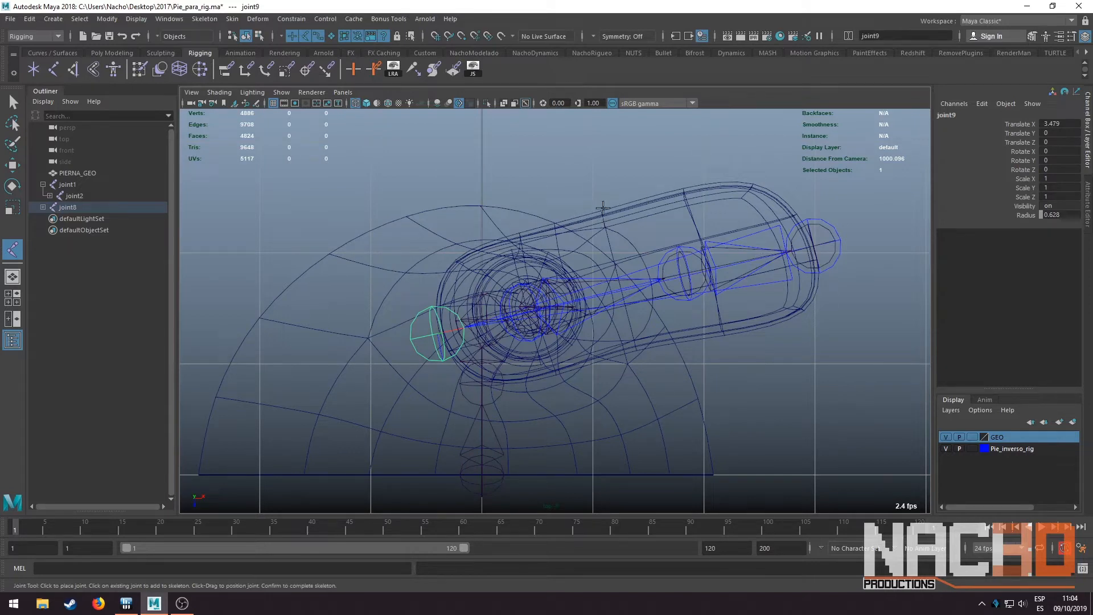
Add two more joints after the heel joint, one on each side of the foot near the ball, and finish the chain
{"action": "left_click_drag", "start_coordinate": [611, 209], "coordinate": [616, 203]}
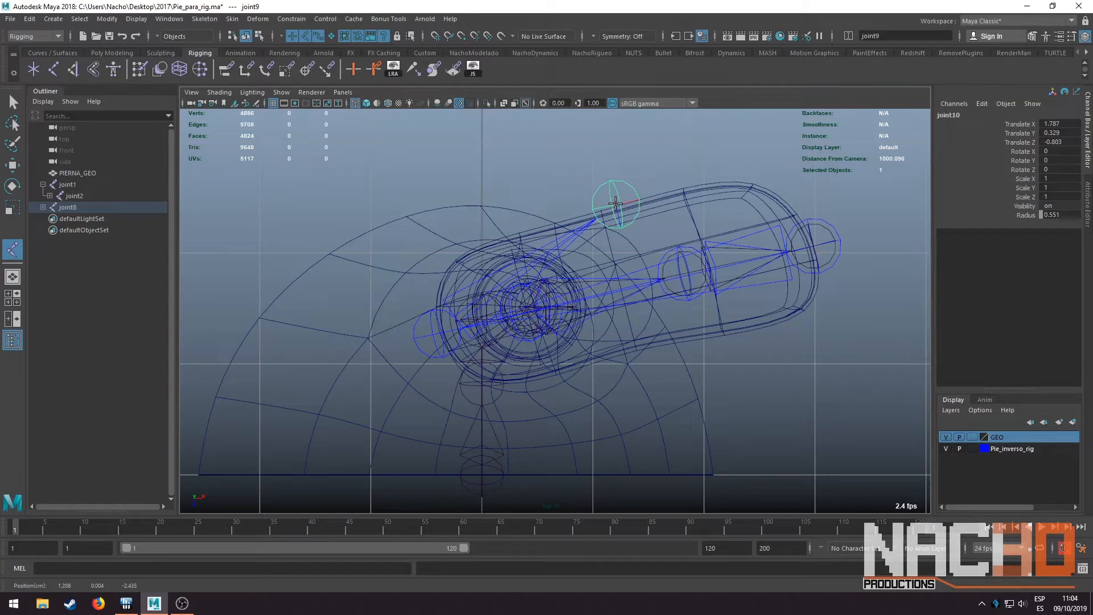
{"action": "left_click_drag", "start_coordinate": [616, 203], "coordinate": [616, 204]}
{"action": "left_click", "coordinate": [651, 352]}
{"action": "left_click_drag", "start_coordinate": [651, 352], "coordinate": [653, 346]}
{"action": "key", "text": "q"}
Inspect the new heel and side joints against the foot mesh in the perspective view
{"action": "key", "text": "space"}
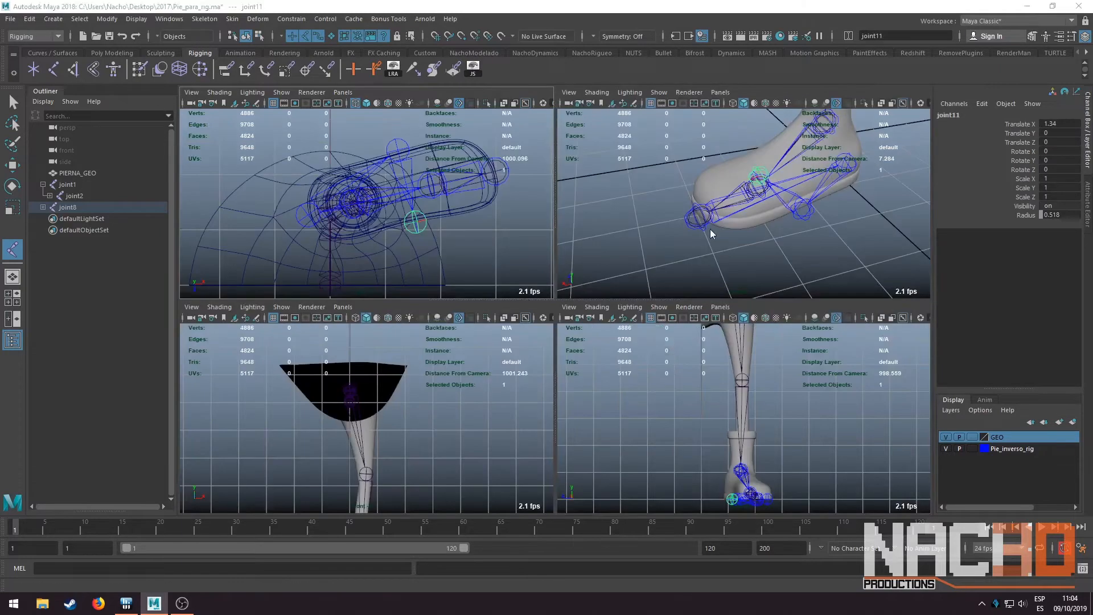
{"action": "key", "text": "space"}
{"action": "left_click_drag", "start_coordinate": [549, 342], "coordinate": [646, 354], "text": "alt"}
{"action": "left_click", "coordinate": [646, 359]}
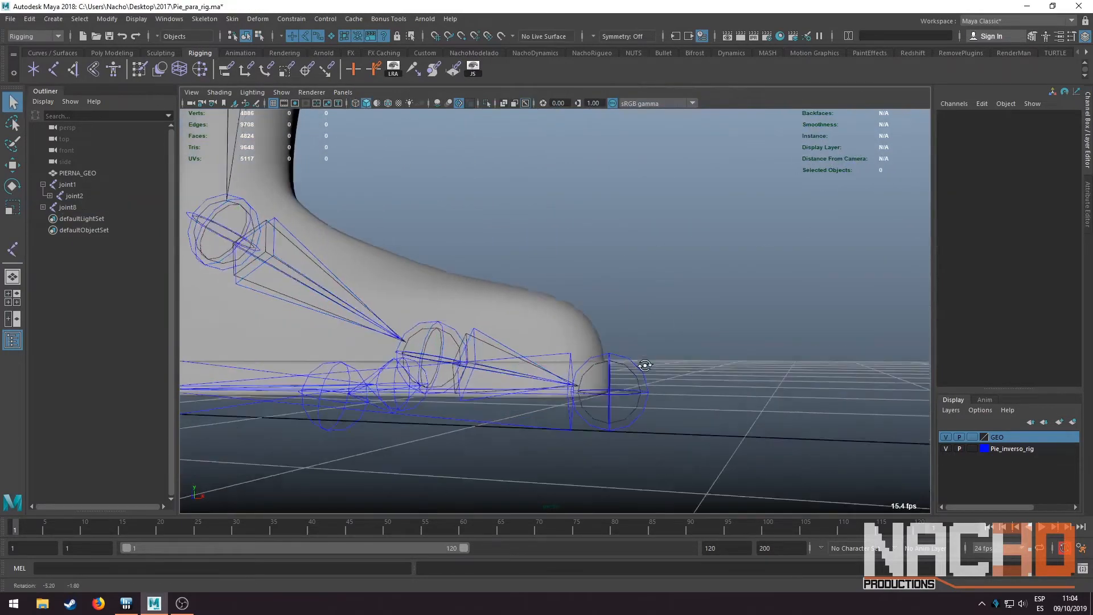
{"action": "right_click_drag", "start_coordinate": [644, 366], "coordinate": [515, 388], "text": "alt"}
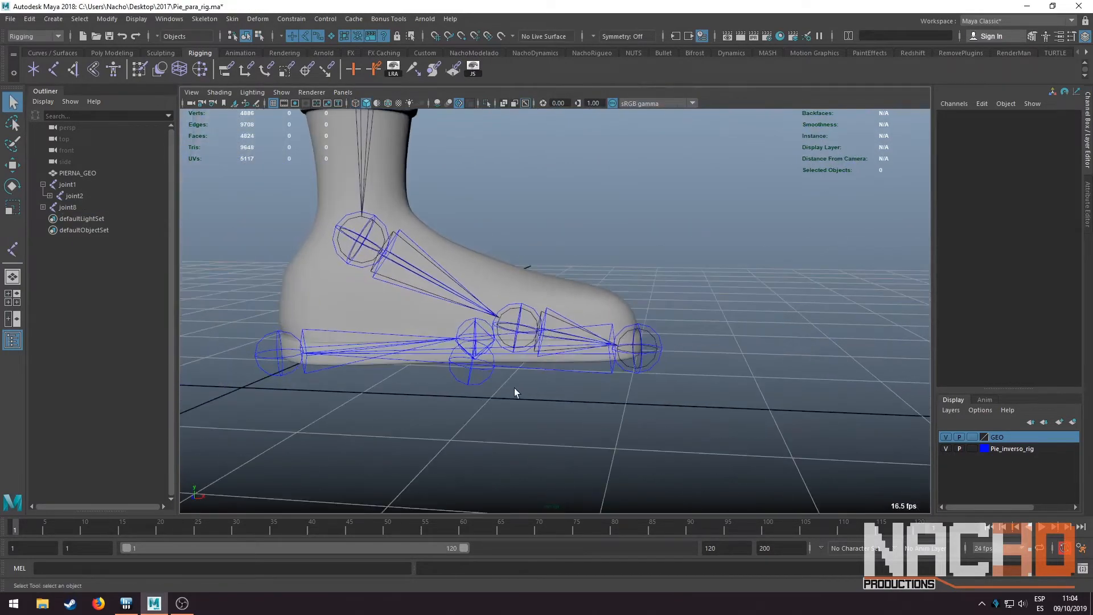
{"action": "left_click", "coordinate": [281, 362]}
{"action": "left_click_drag", "start_coordinate": [452, 373], "coordinate": [560, 422], "text": "alt"}
{"action": "left_click", "coordinate": [572, 384]}
{"action": "left_click", "coordinate": [291, 395]}
{"action": "left_click_drag", "start_coordinate": [291, 395], "coordinate": [479, 395], "text": "alt"}
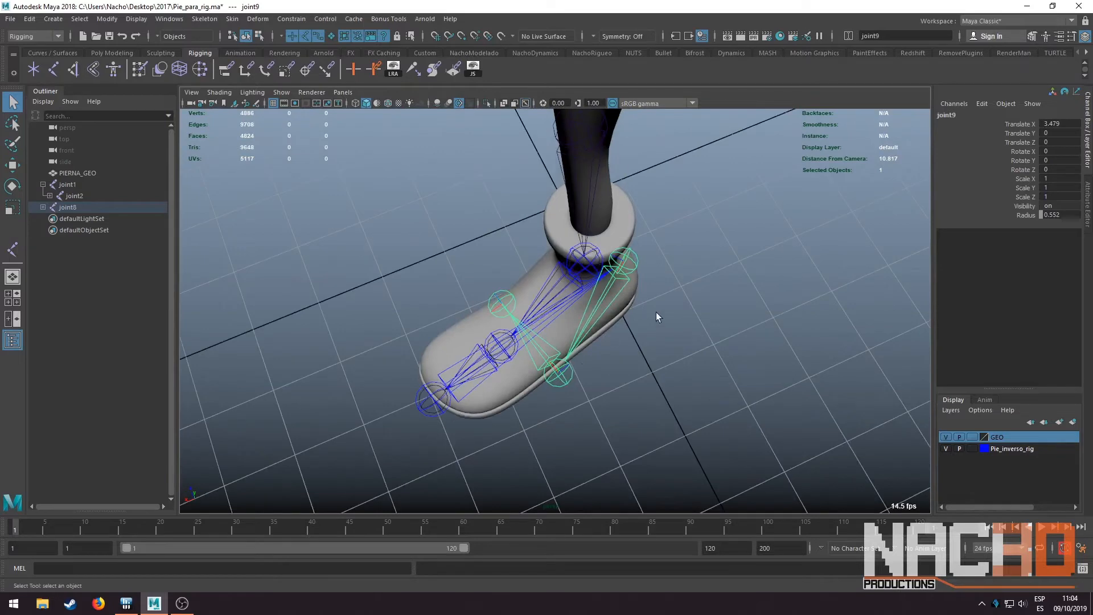
{"action": "left_click_drag", "start_coordinate": [656, 315], "coordinate": [501, 273], "text": "alt"}
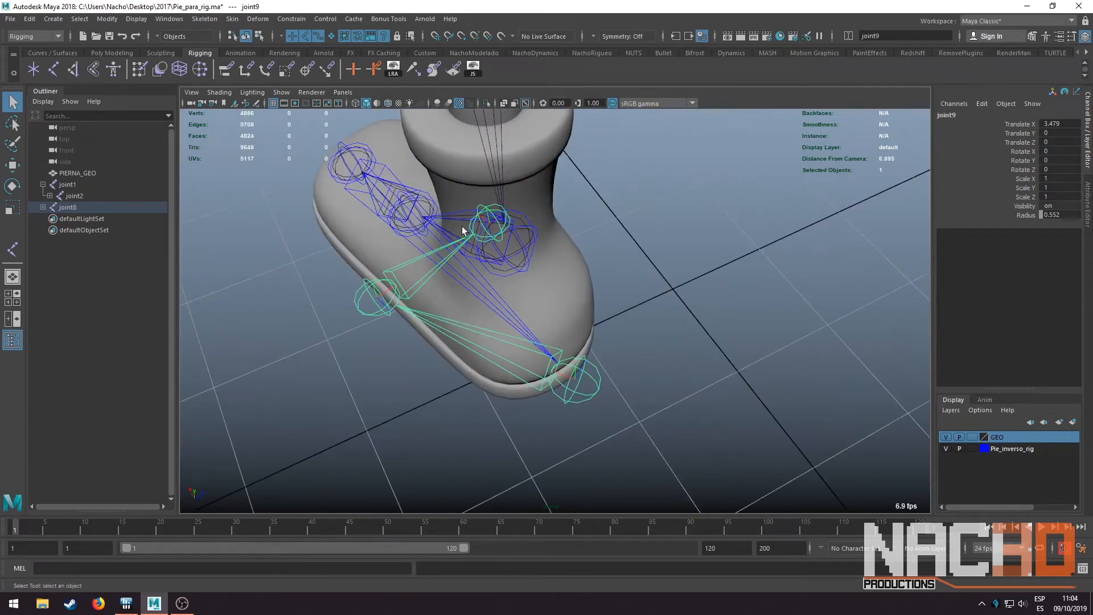
Display the local rotation axes of the selected chain in component mode and rotate the heel joint's axis into alignment
{"action": "left_click", "coordinate": [261, 37]}
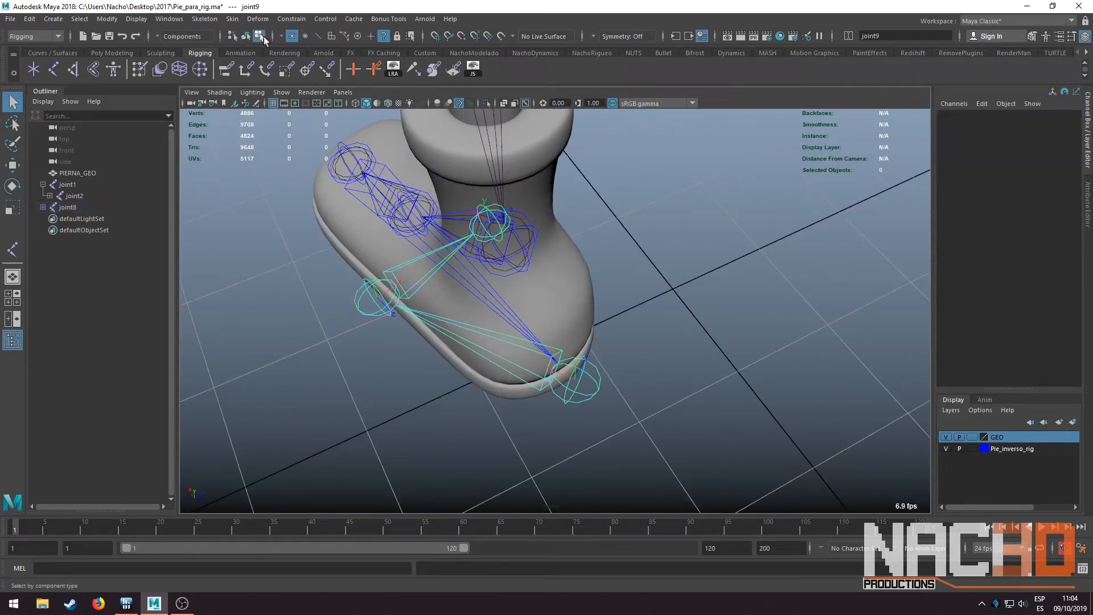
{"action": "left_click", "coordinate": [384, 36]}
{"action": "left_click", "coordinate": [576, 373]}
{"action": "left_click_drag", "start_coordinate": [625, 349], "coordinate": [516, 333], "text": "alt"}
{"action": "key", "text": "e"}
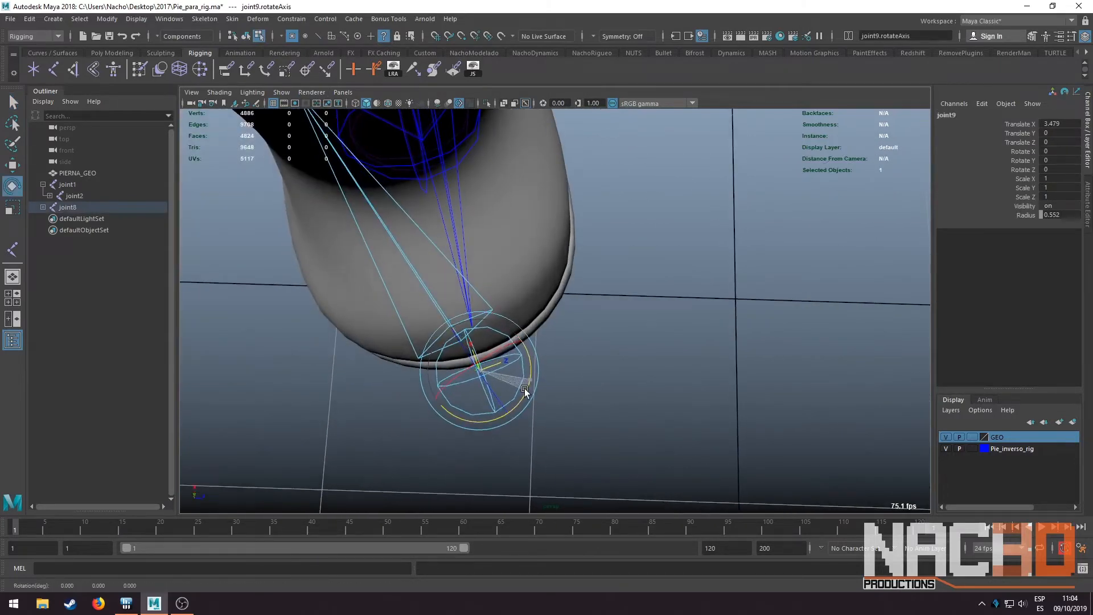
{"action": "left_click_drag", "start_coordinate": [524, 389], "coordinate": [626, 312], "text": "alt"}
Check the first side joint's rotation axis and rotate the second side joint's local axis to match it
{"action": "key", "text": "q"}
{"action": "left_click", "coordinate": [648, 262]}
{"action": "left_click_drag", "start_coordinate": [642, 264], "coordinate": [597, 280], "text": "alt"}
{"action": "left_click", "coordinate": [515, 317]}
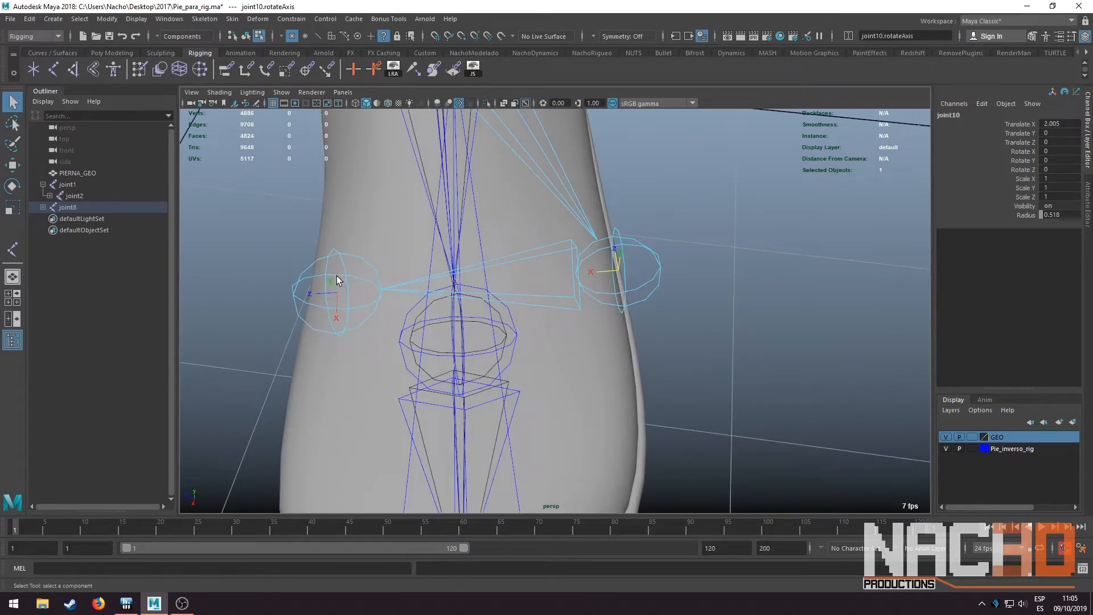
{"action": "left_click", "coordinate": [346, 296]}
{"action": "left_click_drag", "start_coordinate": [345, 294], "coordinate": [434, 327], "text": "alt"}
{"action": "key", "text": "e"}
{"action": "left_click_drag", "start_coordinate": [376, 349], "coordinate": [528, 410], "text": "alt"}
{"action": "left_click", "coordinate": [533, 413]}
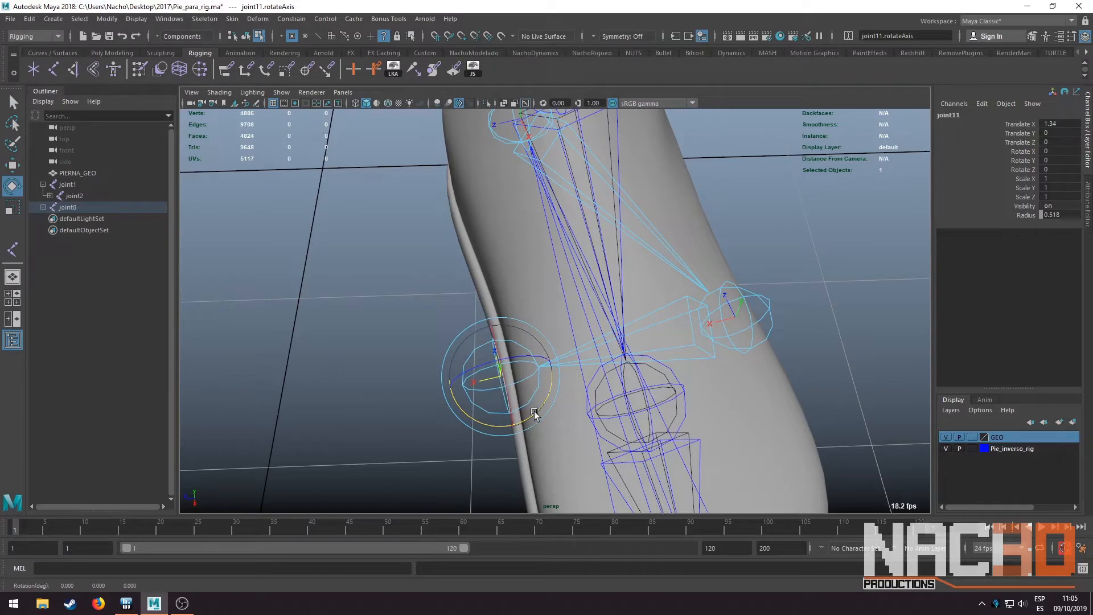
Review the adjusted rotation axes, return to object selection mode and clear the selection
{"action": "left_click_drag", "start_coordinate": [749, 313], "coordinate": [593, 268], "text": "alt"}
{"action": "key", "text": "q"}
{"action": "right_click", "coordinate": [599, 258]}
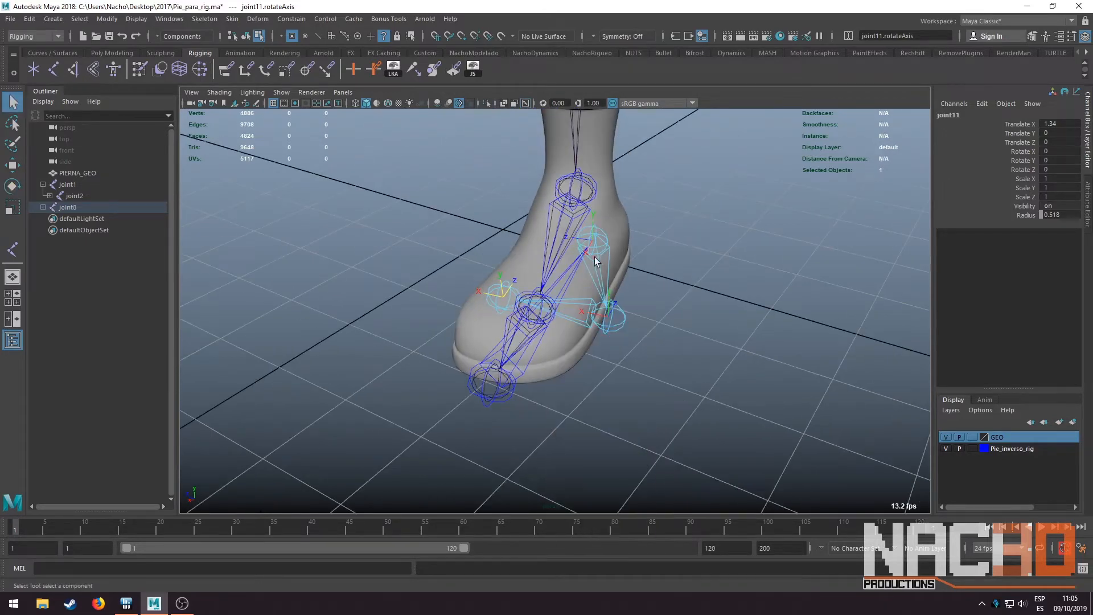
{"action": "left_click", "coordinate": [245, 36]}
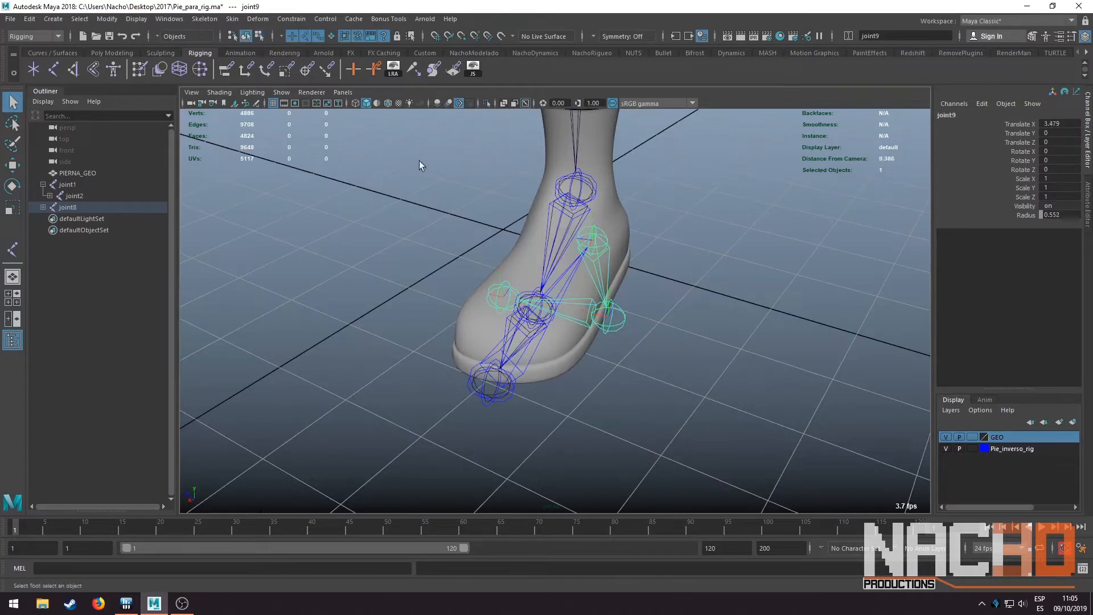
{"action": "left_click", "coordinate": [498, 264]}
{"action": "left_click", "coordinate": [576, 301]}
{"action": "left_click_drag", "start_coordinate": [576, 301], "coordinate": [413, 251], "text": "alt"}
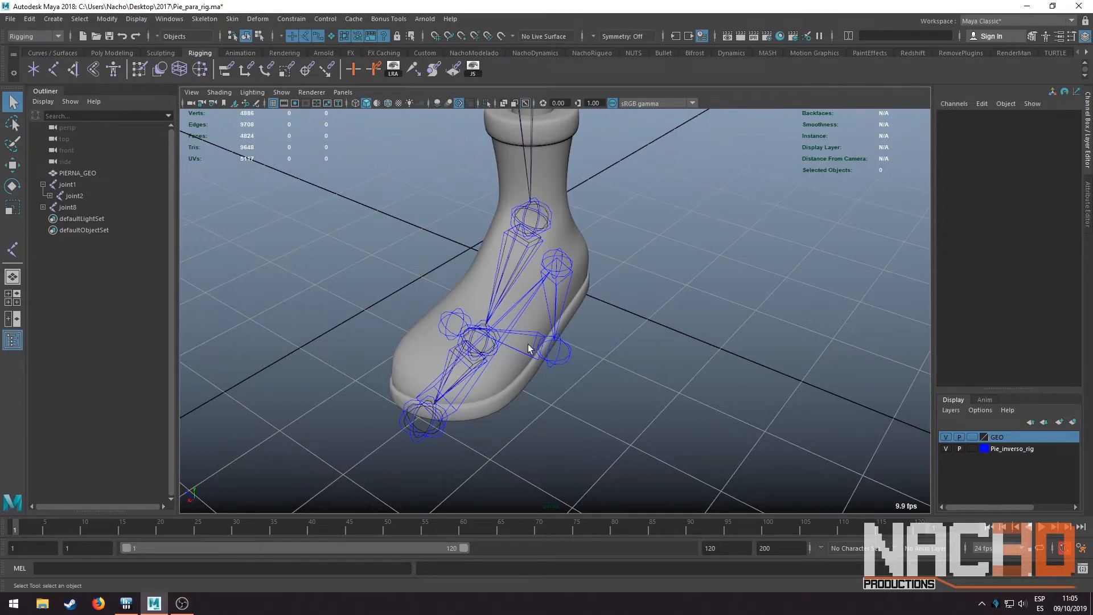
Straighten the local rotation axis of the chain's last side joint so it stands upright, and return to object mode
{"action": "left_click", "coordinate": [459, 316]}
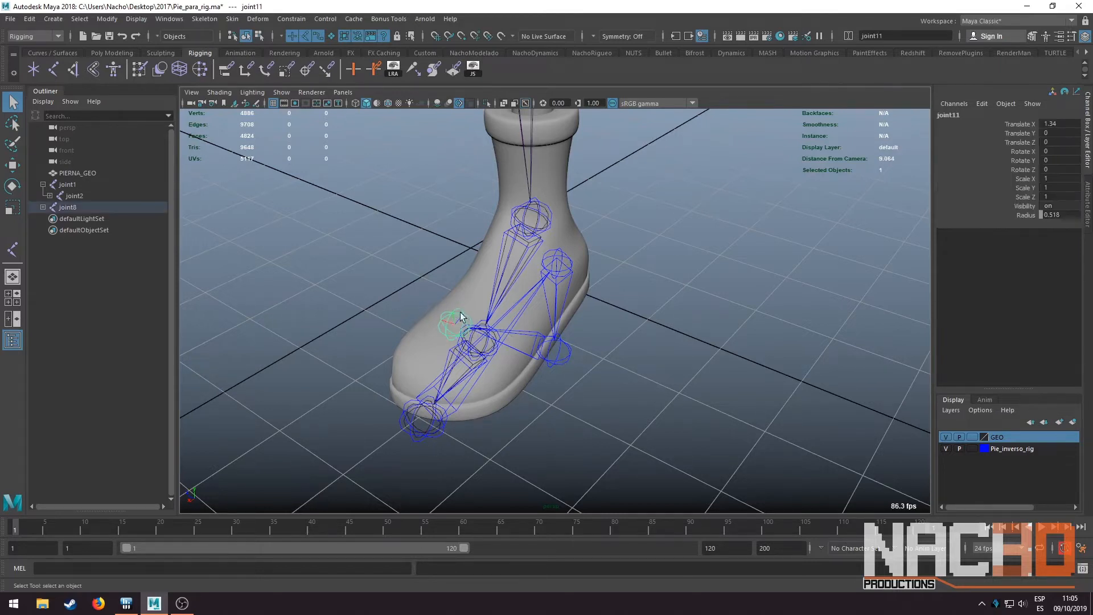
{"action": "key", "text": "w"}
{"action": "left_click_drag", "start_coordinate": [396, 336], "coordinate": [541, 289], "text": "alt"}
{"action": "scroll", "coordinate": [516, 320], "scroll_direction": "up", "scroll_amount": 5}
{"action": "left_click", "coordinate": [558, 330]}
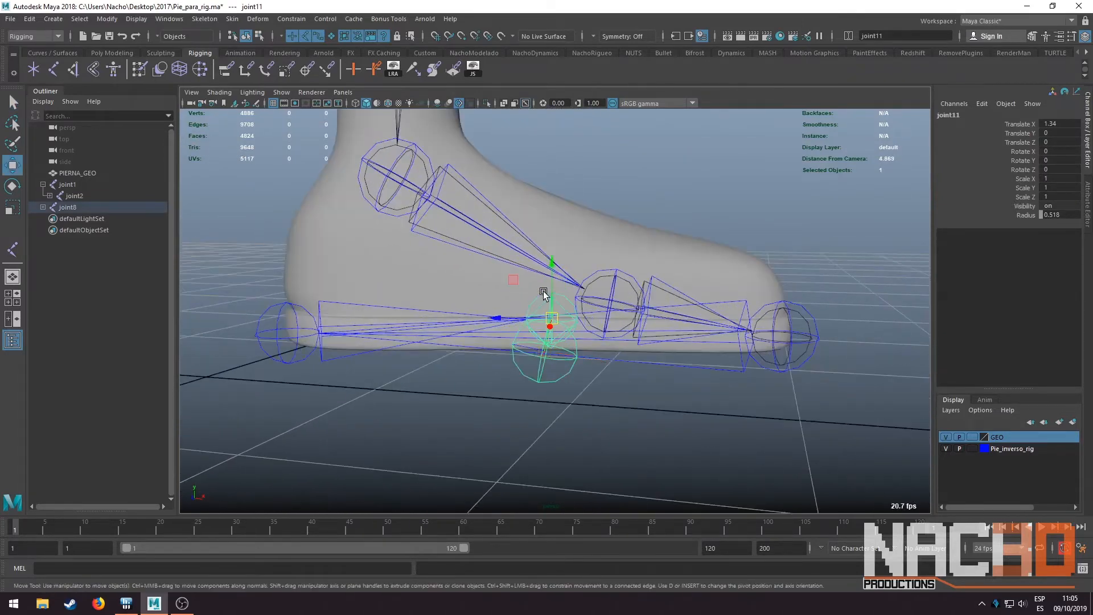
{"action": "scroll", "coordinate": [559, 333], "scroll_direction": "up", "scroll_amount": 1}
{"action": "left_click", "coordinate": [560, 333]}
{"action": "key", "text": "e"}
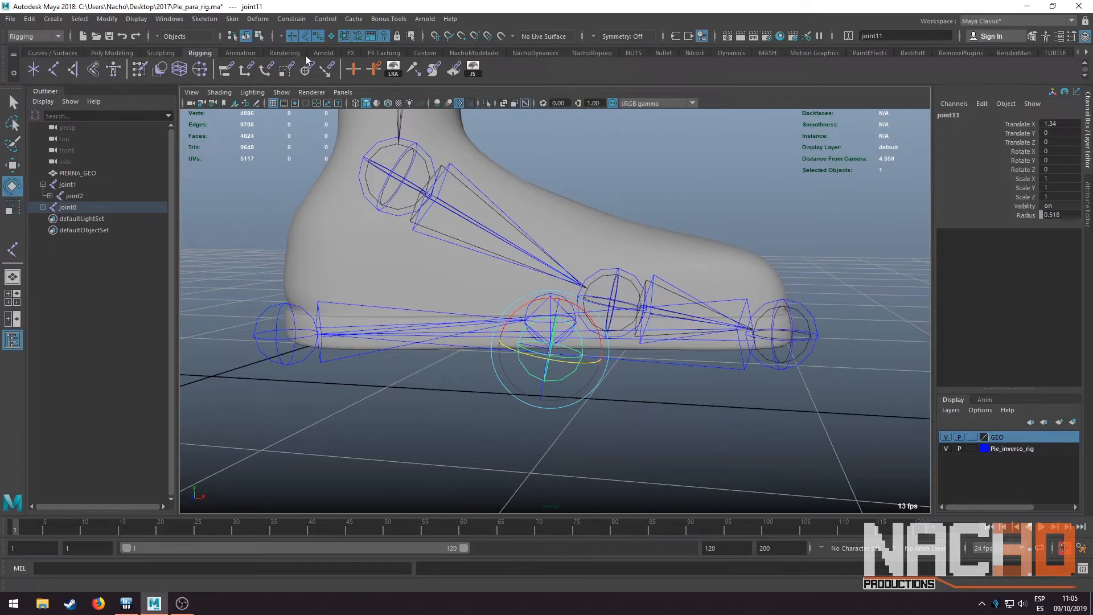
{"action": "left_click", "coordinate": [259, 36]}
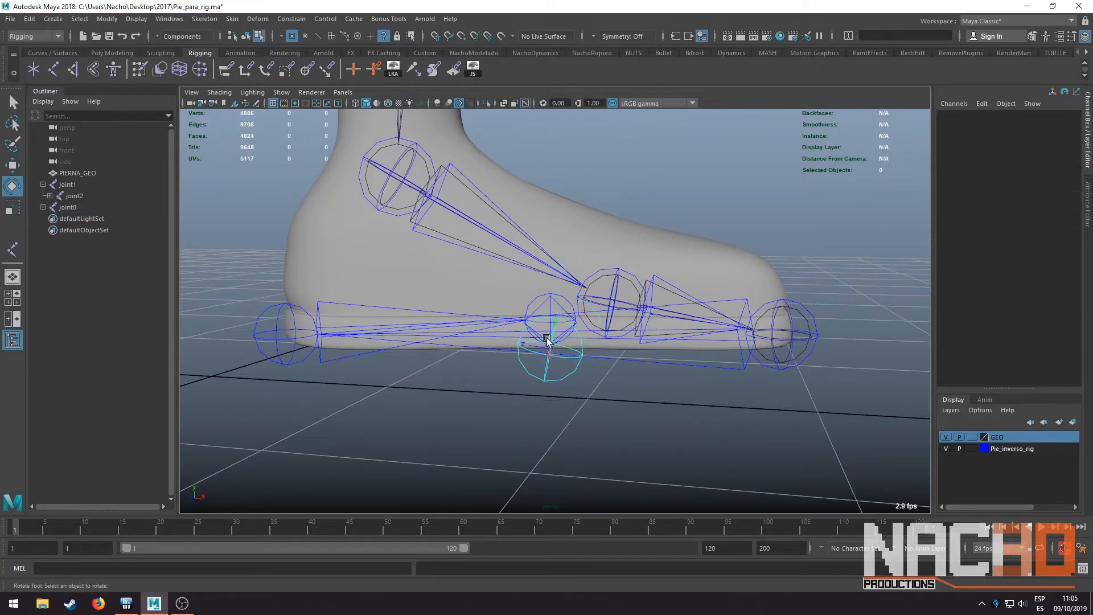
{"action": "key", "text": "q"}
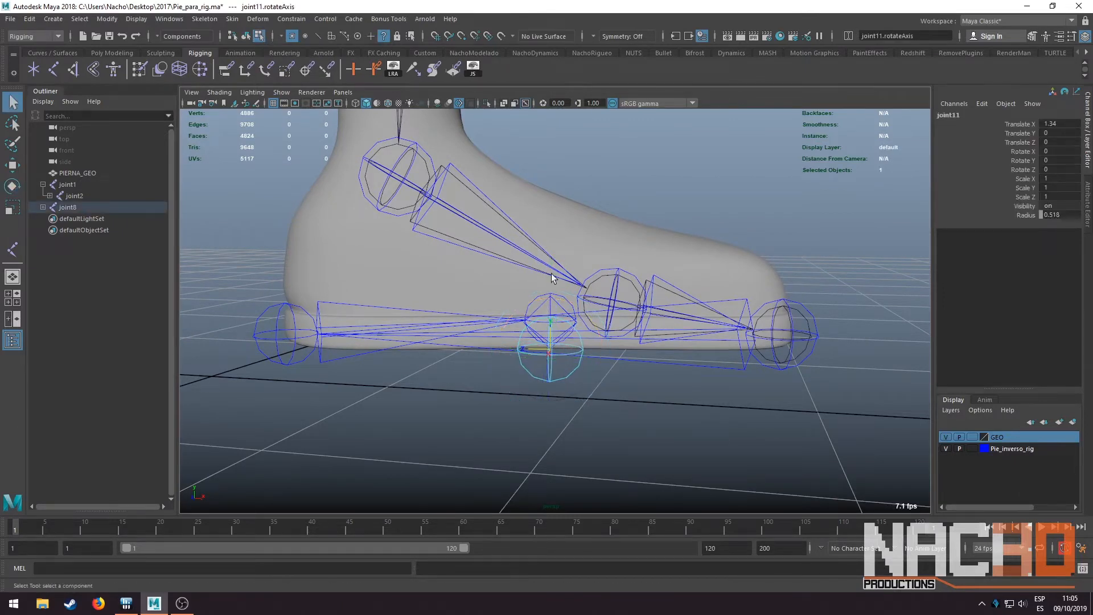
{"action": "left_click_drag", "start_coordinate": [553, 280], "coordinate": [402, 292], "text": "alt"}
{"action": "key", "text": "F8"}
{"action": "left_click", "coordinate": [654, 226]}
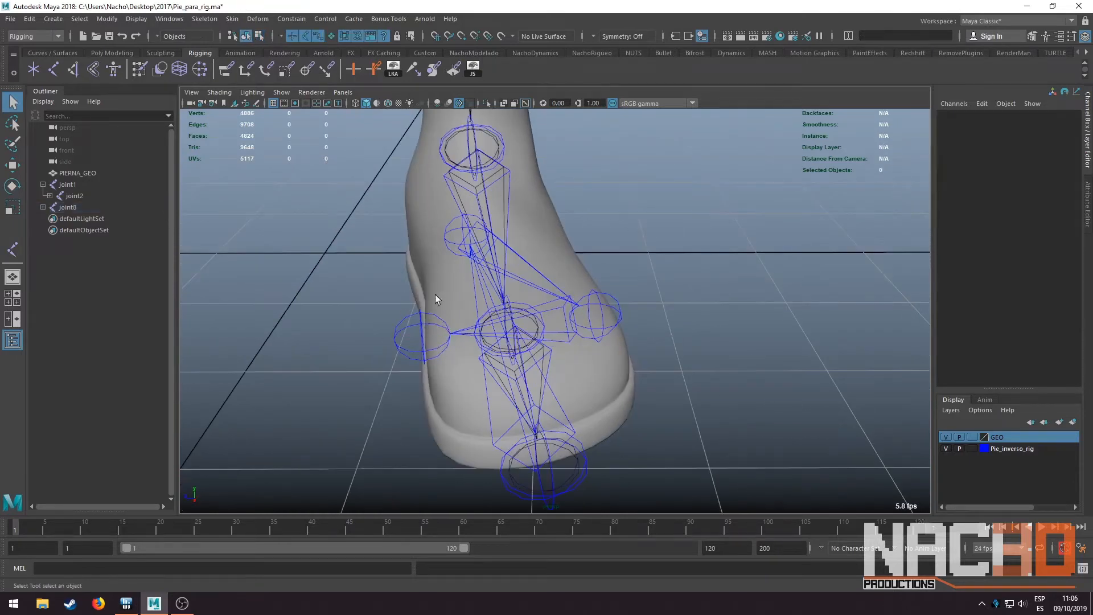
Reroot the reverse-foot skeleton at its last side joint
{"action": "left_click_drag", "start_coordinate": [384, 324], "coordinate": [421, 368]}
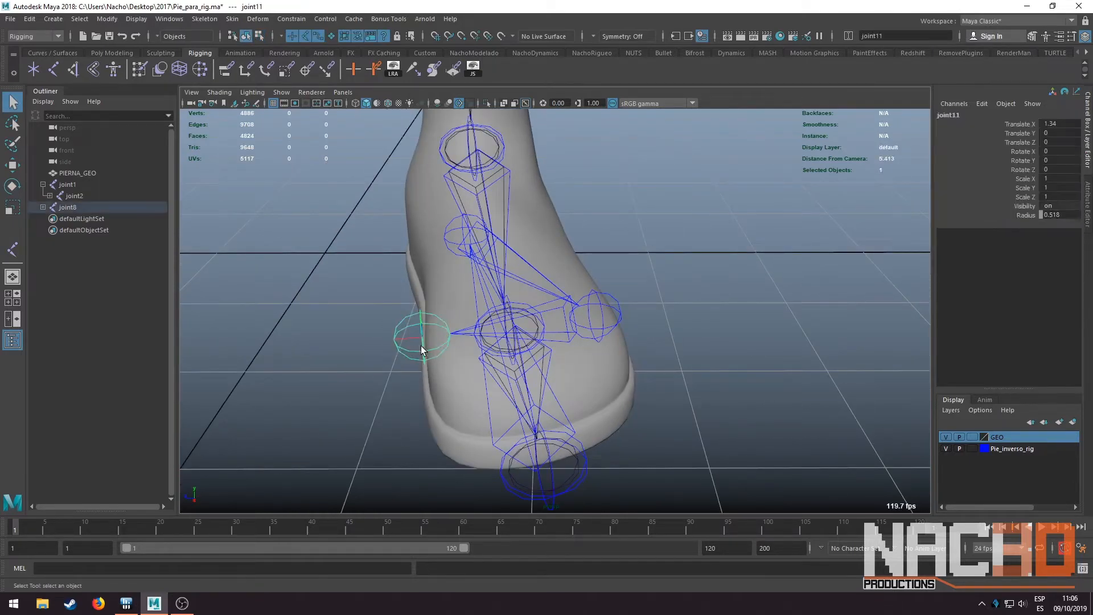
{"action": "left_click_drag", "start_coordinate": [368, 307], "coordinate": [412, 368]}
{"action": "left_click", "coordinate": [204, 20]}
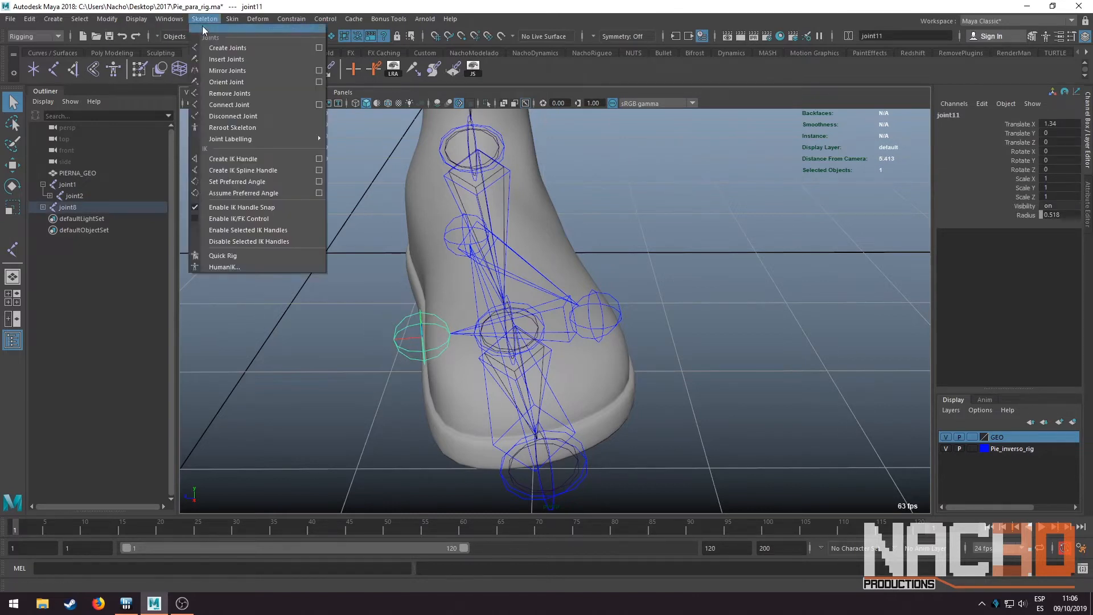
{"action": "left_click", "coordinate": [237, 127]}
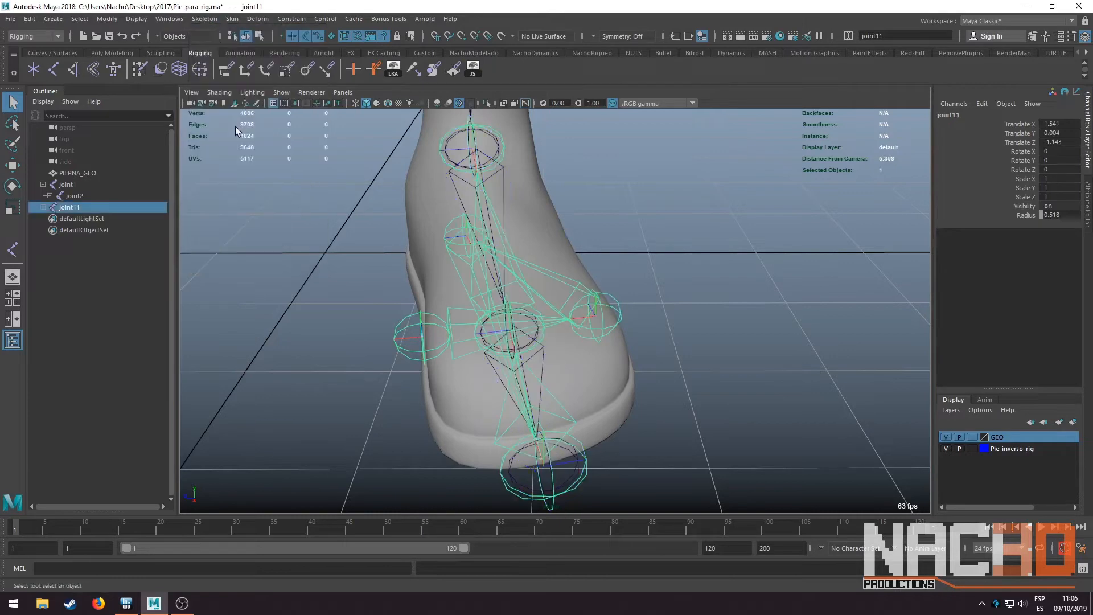
Examine the rerooted chain's hierarchy by selecting the side, heel and remaining foot joints in turn
{"action": "left_click_drag", "start_coordinate": [618, 269], "coordinate": [586, 254], "text": "alt"}
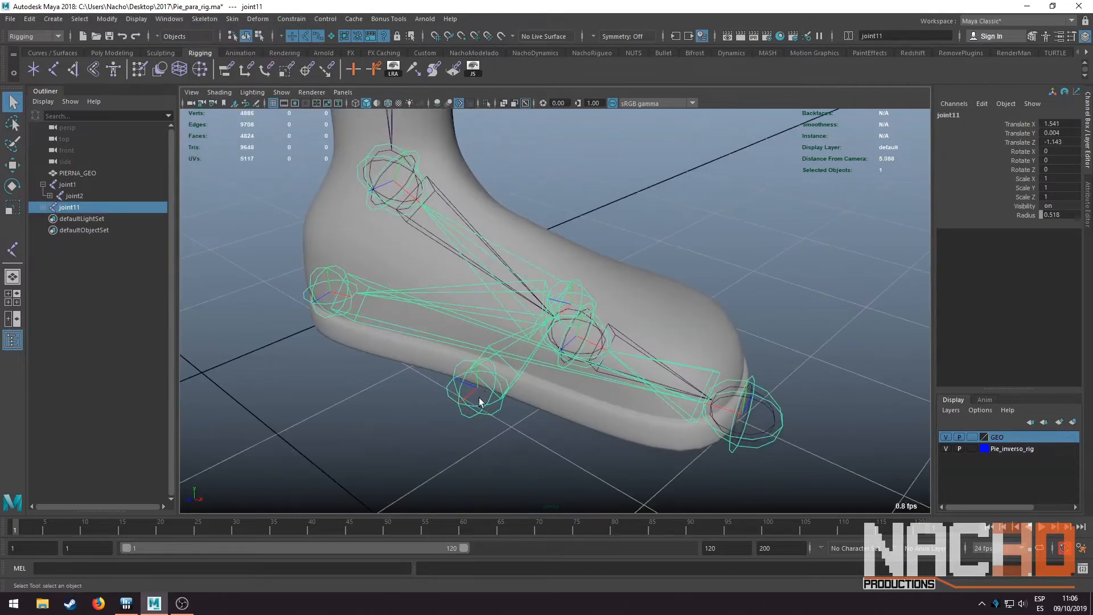
{"action": "left_click_drag", "start_coordinate": [524, 399], "coordinate": [458, 397], "text": "alt"}
{"action": "left_click", "coordinate": [592, 307]}
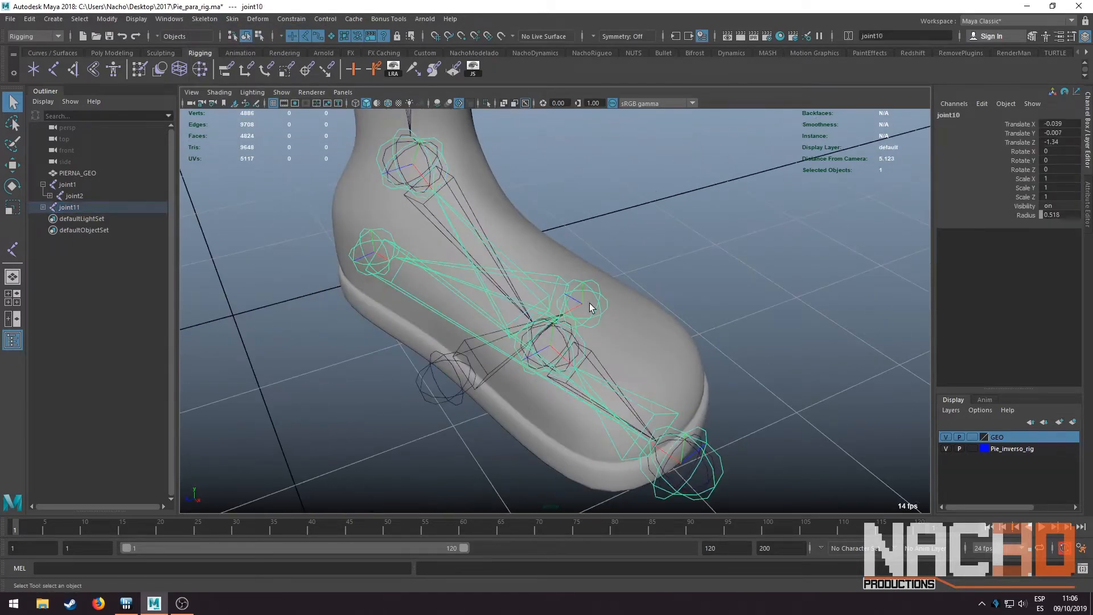
{"action": "left_click", "coordinate": [361, 265]}
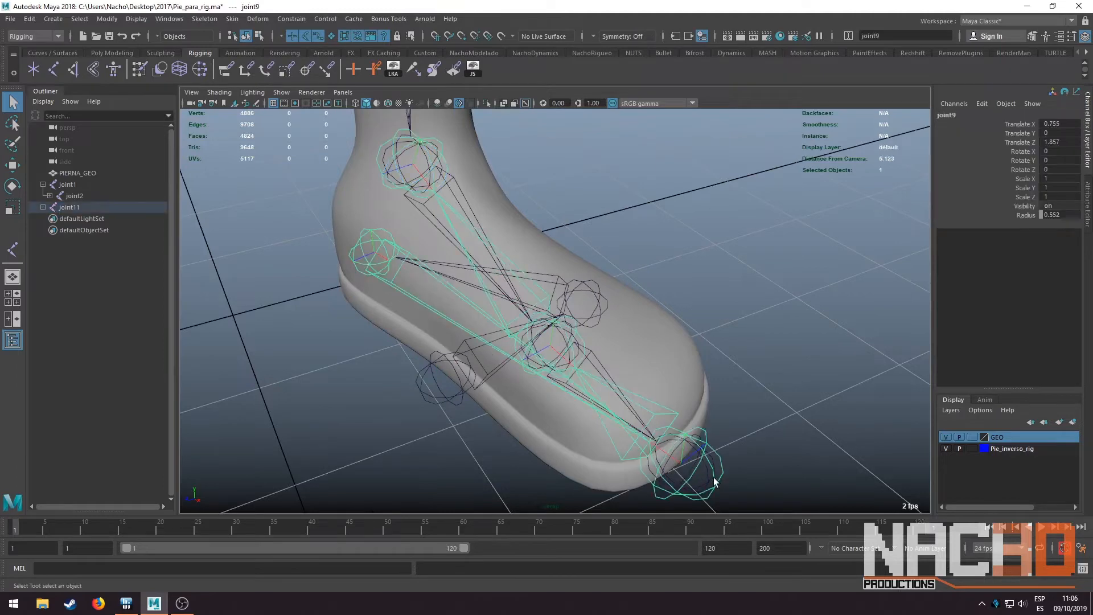
{"action": "left_click", "coordinate": [389, 177]}
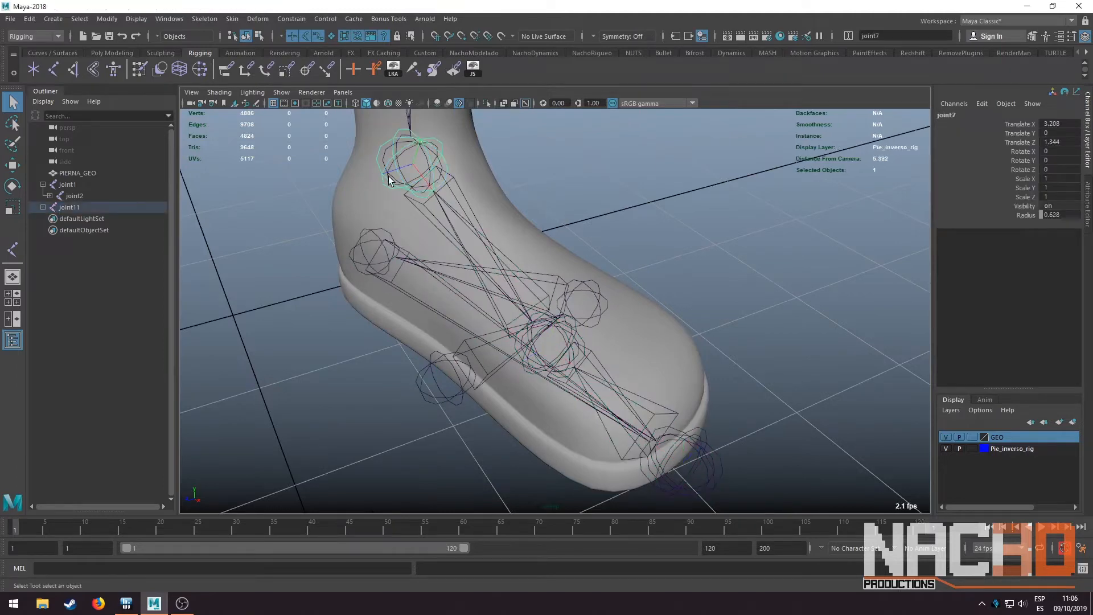
{"action": "left_click", "coordinate": [455, 395]}
{"action": "left_click_drag", "start_coordinate": [415, 330], "coordinate": [411, 160], "text": "alt"}
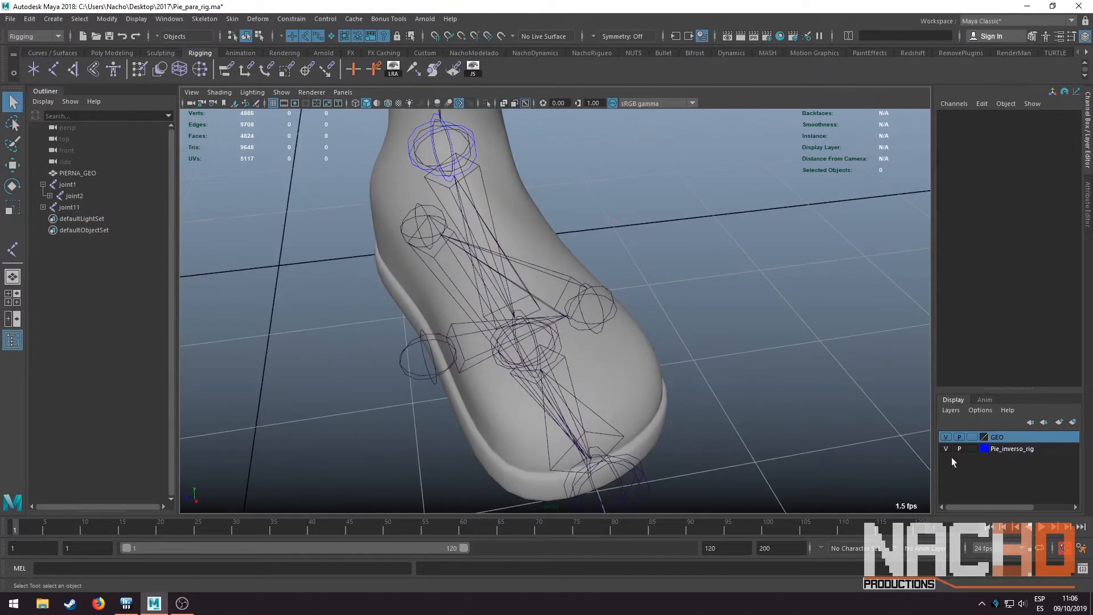
Review the settings of the Pie_inverso_rig display layer and close them
{"action": "double_click", "coordinate": [1012, 453]}
{"action": "left_click", "coordinate": [524, 320]}
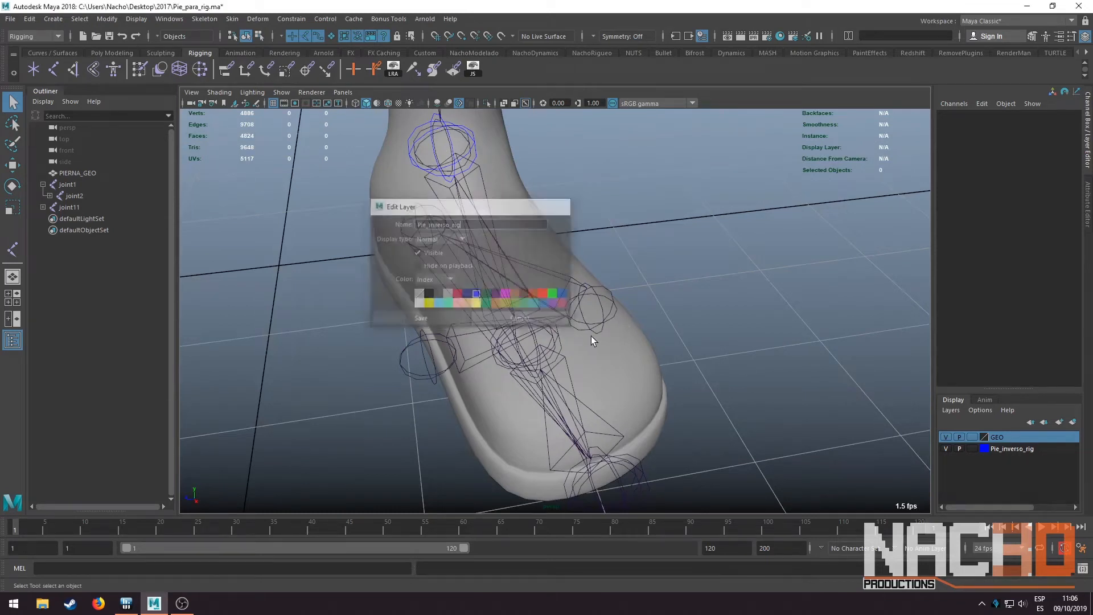
Add the whole reverse-foot chain, from its root joint11, to the Pie_inverso_rig display layer and clear the selection
{"action": "left_click", "coordinate": [1018, 450]}
{"action": "left_click", "coordinate": [437, 375]}
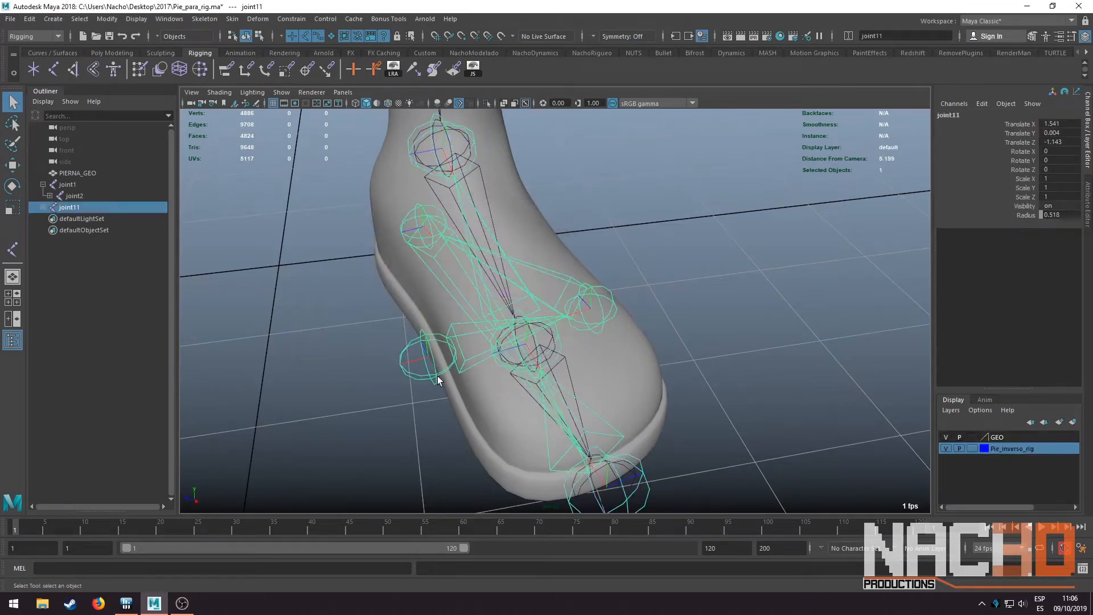
{"action": "right_click", "coordinate": [1027, 456]}
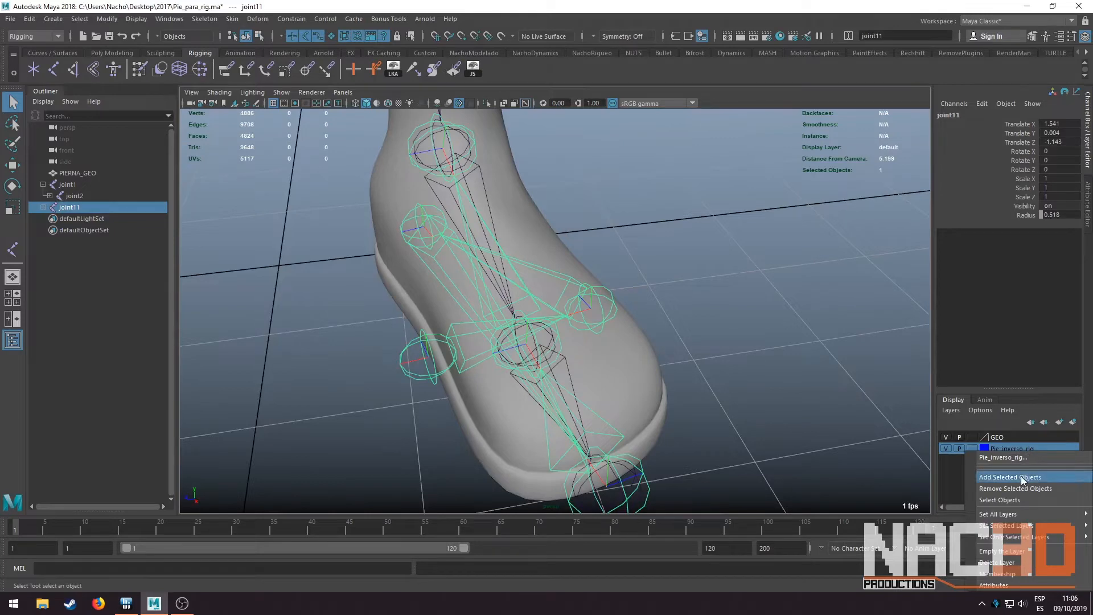
{"action": "left_click", "coordinate": [1020, 478]}
{"action": "left_click", "coordinate": [778, 334]}
{"action": "left_click_drag", "start_coordinate": [776, 335], "coordinate": [753, 324], "text": "alt"}
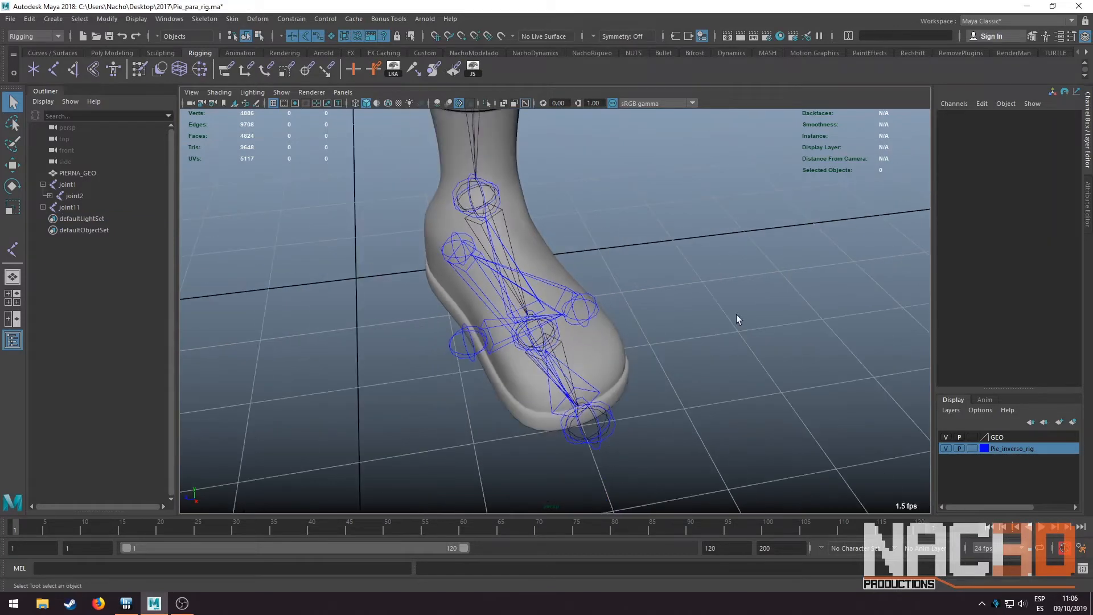
Create a display layer from the selected leg chain root, name it JOINTS and colour it yellow
{"action": "right_click_drag", "start_coordinate": [736, 315], "coordinate": [678, 275], "text": "alt"}
{"action": "middle_click_drag", "start_coordinate": [571, 189], "coordinate": [586, 307], "text": "alt"}
{"action": "right_click_drag", "start_coordinate": [587, 307], "coordinate": [612, 316], "text": "alt"}
{"action": "left_click_drag", "start_coordinate": [612, 316], "coordinate": [595, 299], "text": "alt"}
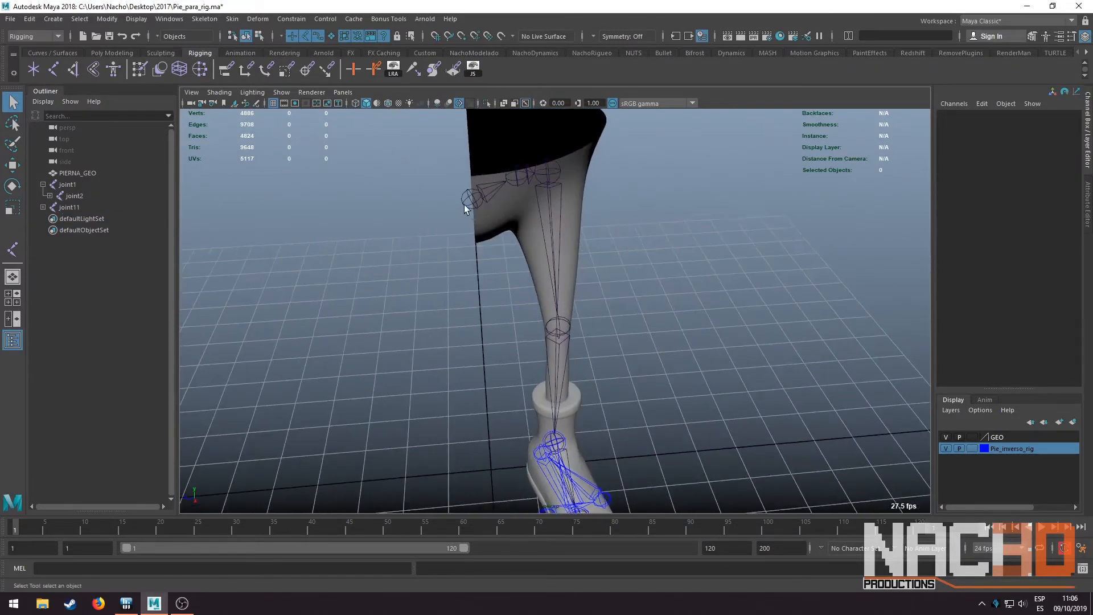
{"action": "left_click", "coordinate": [463, 204]}
{"action": "left_click_drag", "start_coordinate": [553, 265], "coordinate": [598, 215], "text": "alt"}
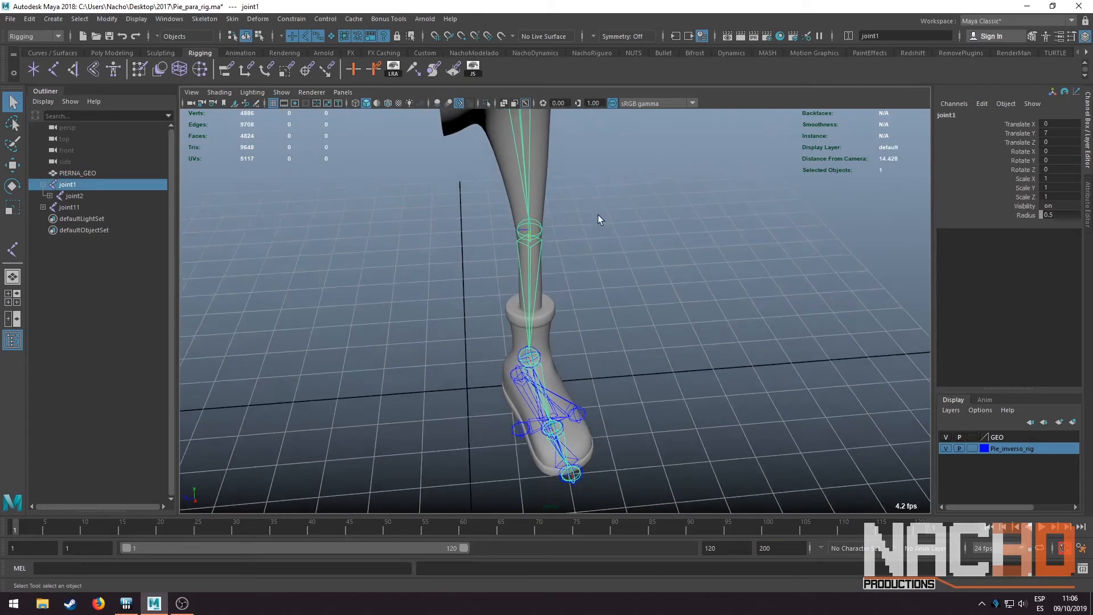
{"action": "left_click", "coordinate": [1074, 422]}
{"action": "double_click", "coordinate": [999, 436]}
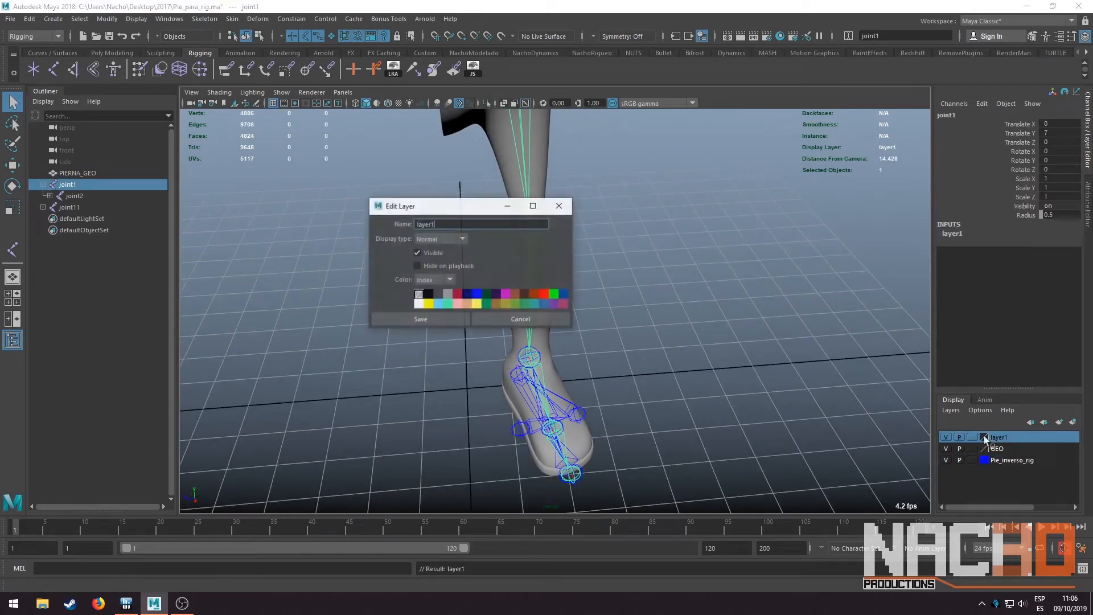
{"action": "double_click", "coordinate": [482, 222]}
{"action": "type", "text": "JOINTS"}
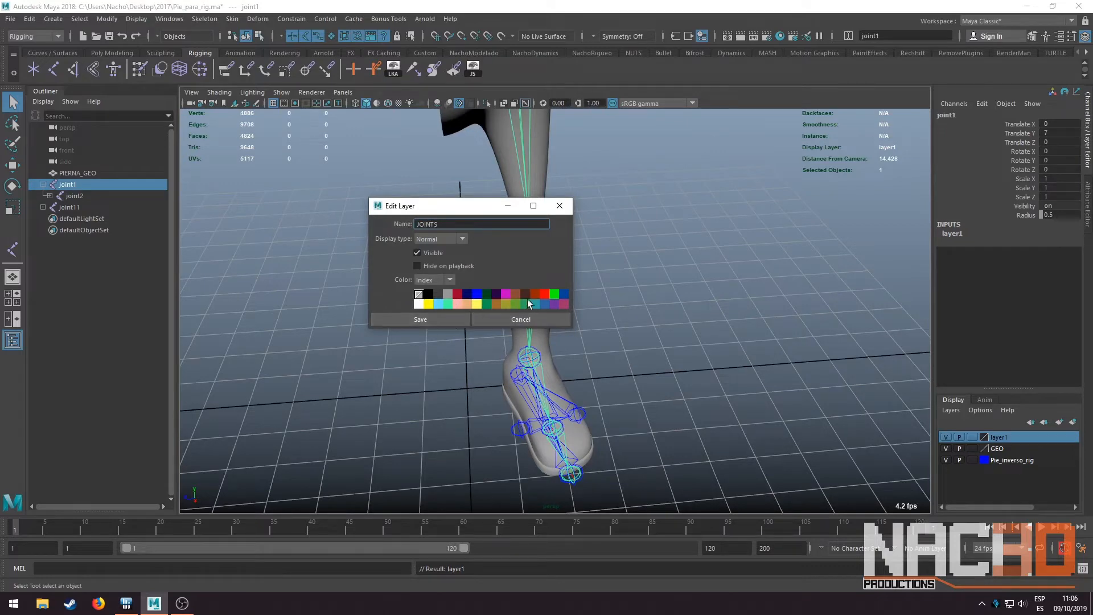
{"action": "left_click", "coordinate": [428, 304]}
{"action": "left_click", "coordinate": [422, 320]}
{"action": "left_click", "coordinate": [677, 393]}
Examine the yellow leg chain and blue reverse-foot chain around the boot from several angles and distances
{"action": "left_click_drag", "start_coordinate": [698, 398], "coordinate": [640, 325], "text": "alt"}
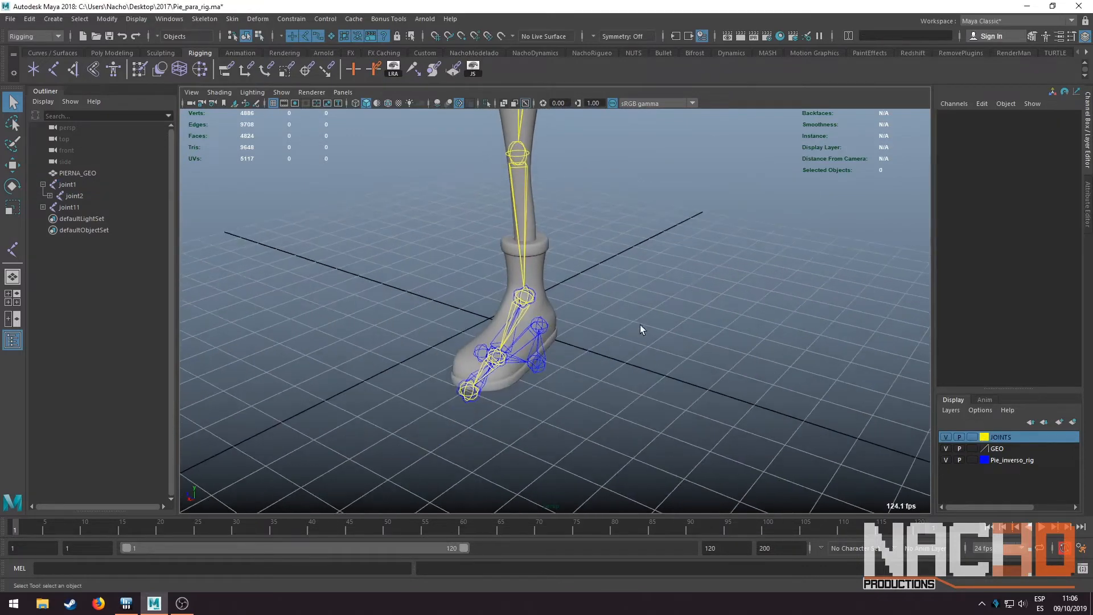
{"action": "scroll", "coordinate": [640, 325], "scroll_direction": "up", "scroll_amount": 3}
{"action": "scroll", "coordinate": [642, 317], "scroll_direction": "down", "scroll_amount": 2}
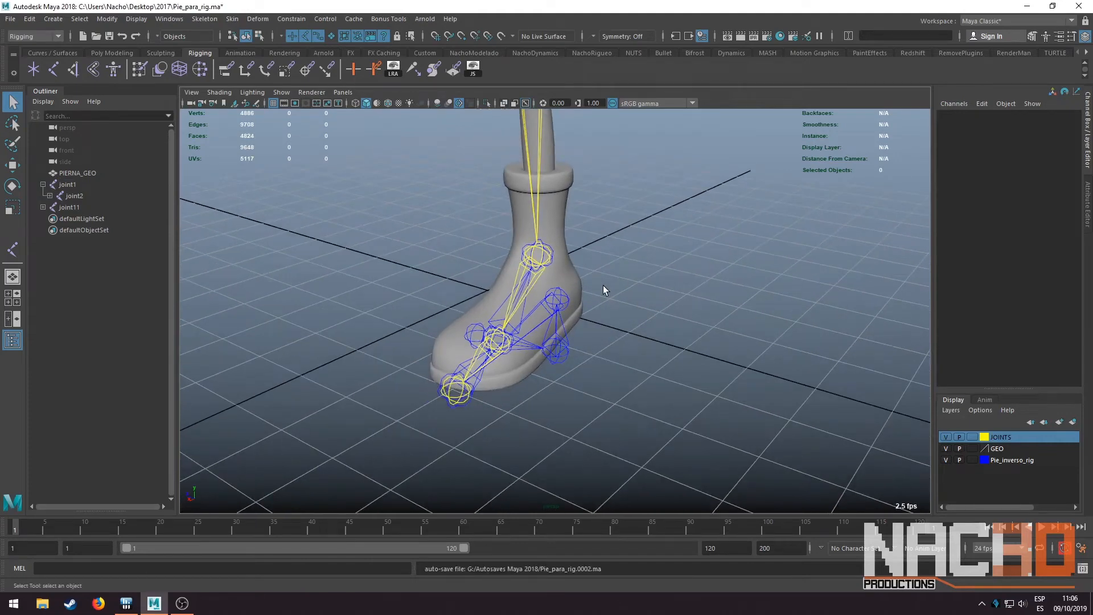
{"action": "scroll", "coordinate": [601, 286], "scroll_direction": "up", "scroll_amount": 2}
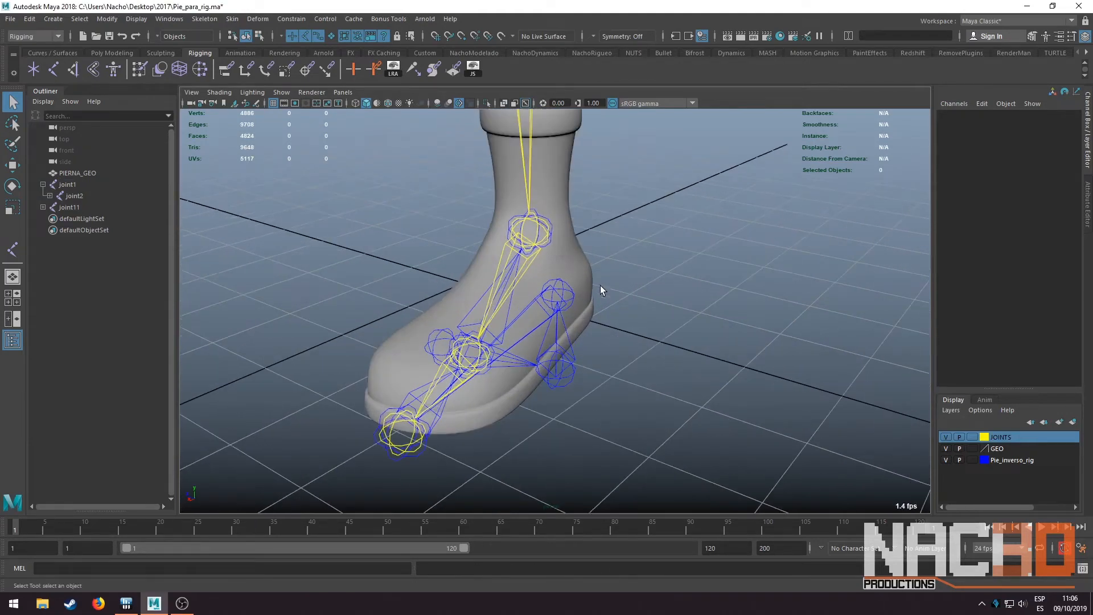
{"action": "scroll", "coordinate": [582, 248], "scroll_direction": "up", "scroll_amount": 3}
{"action": "left_click_drag", "start_coordinate": [555, 269], "coordinate": [472, 270], "text": "alt"}
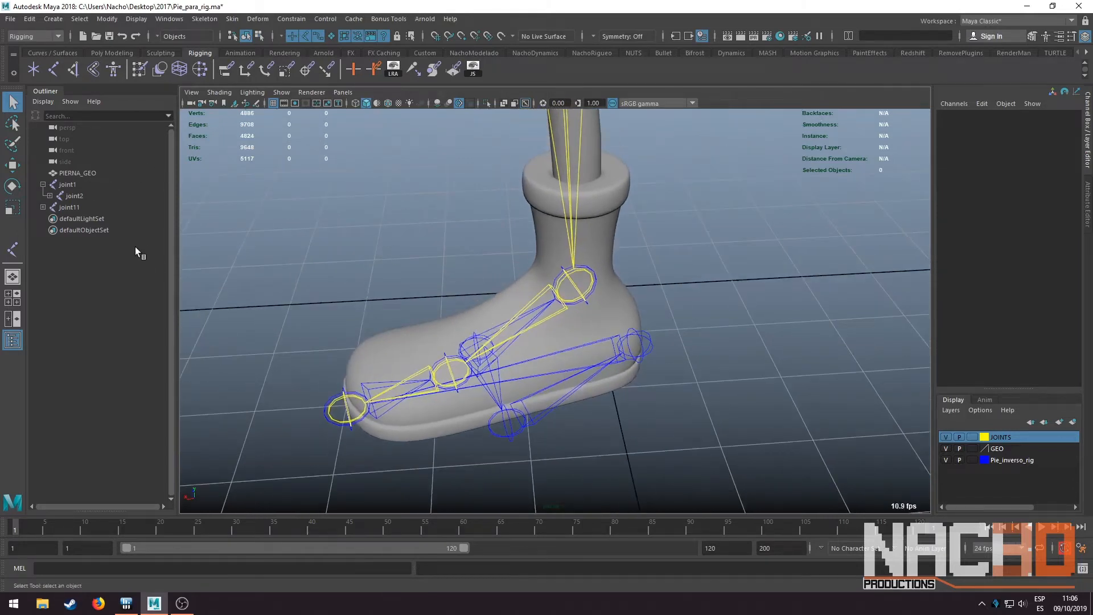
{"action": "scroll", "coordinate": [395, 242], "scroll_direction": "down", "scroll_amount": 2}
{"action": "left_click_drag", "start_coordinate": [395, 242], "coordinate": [530, 222], "text": "alt"}
Rename the leg chain's top joint, joint1, as ROOT
{"action": "left_click", "coordinate": [135, 184]}
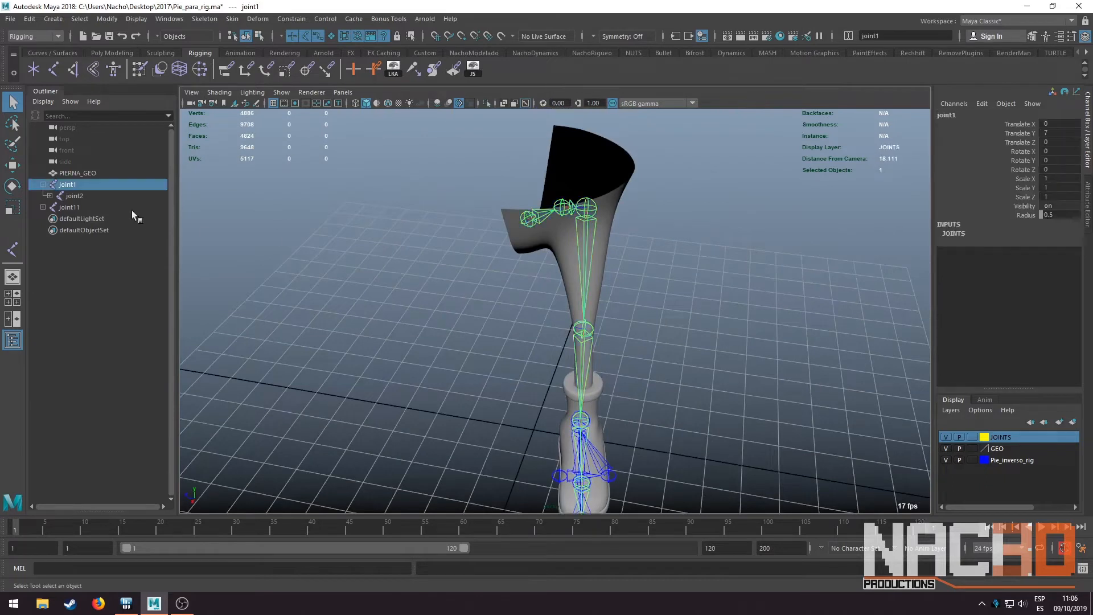
{"action": "double_click", "coordinate": [68, 185]}
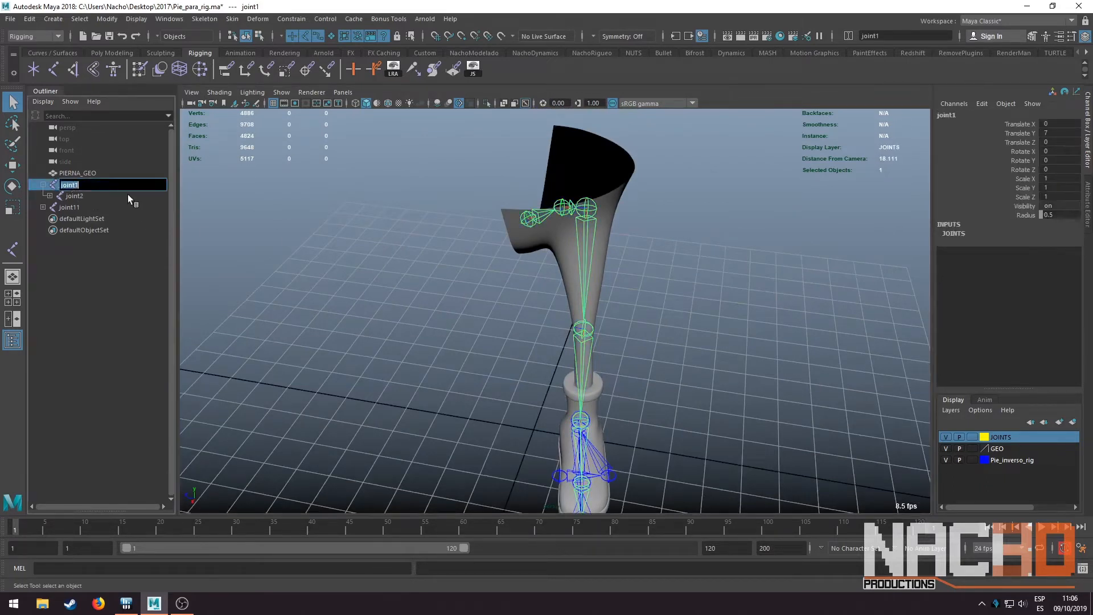
{"action": "type", "text": "ROOT"}
{"action": "key", "text": "Return"}
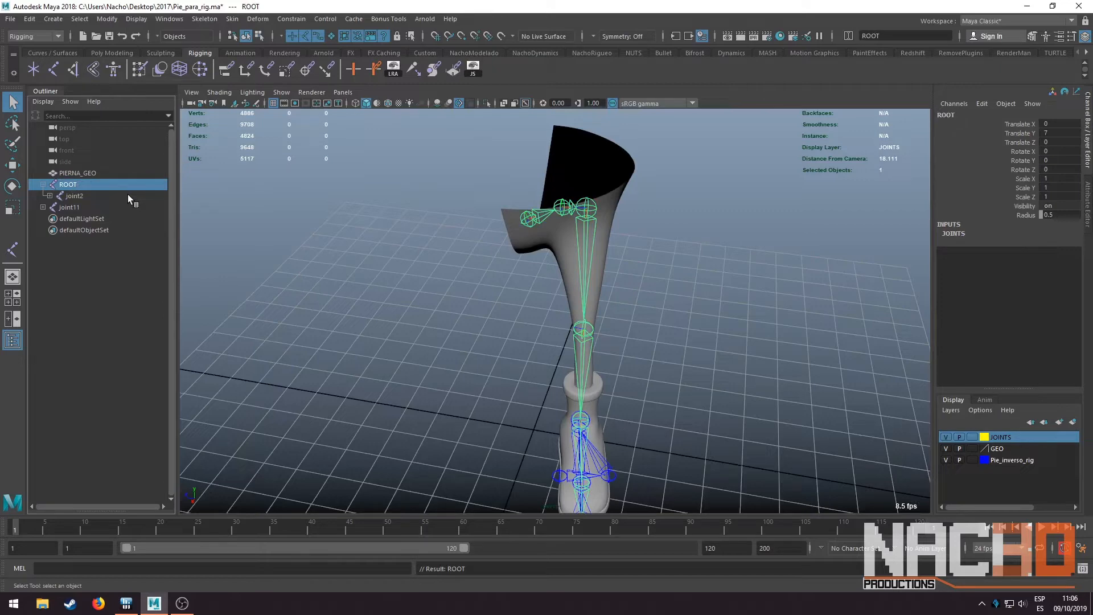
Rename the first hip joint, joint2, as PJ_L_Cadera_01
{"action": "double_click", "coordinate": [80, 195]}
{"action": "middle_click_drag", "start_coordinate": [361, 232], "coordinate": [340, 303], "text": "alt"}
{"action": "scroll", "coordinate": [340, 302], "scroll_direction": "up", "scroll_amount": 4}
{"action": "left_click_drag", "start_coordinate": [339, 302], "coordinate": [369, 269], "text": "alt"}
{"action": "middle_click_drag", "start_coordinate": [368, 268], "coordinate": [349, 313], "text": "alt"}
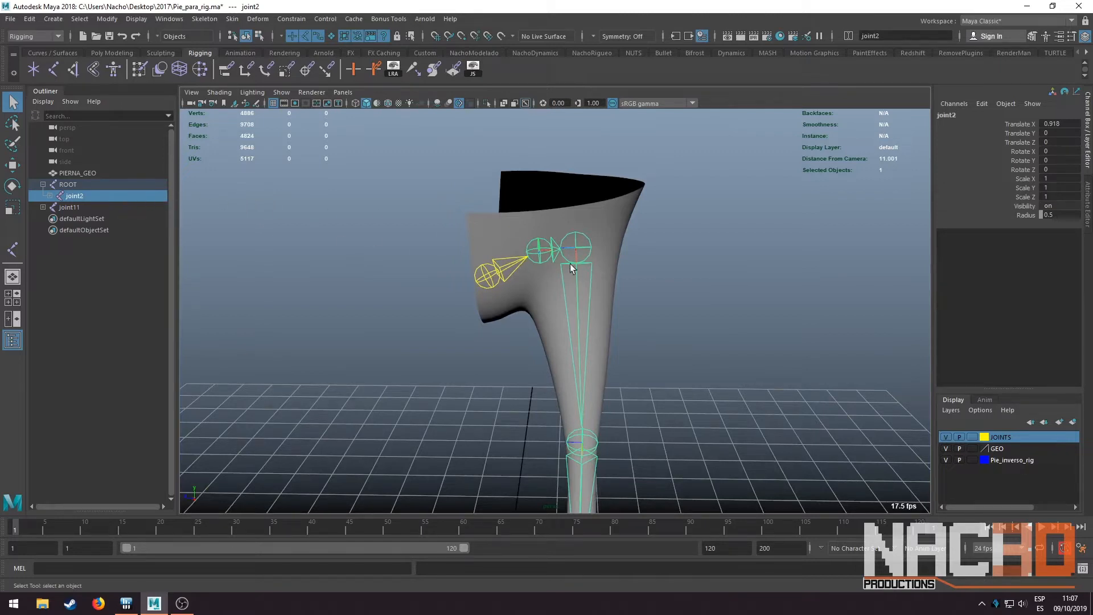
{"action": "left_click", "coordinate": [50, 195]}
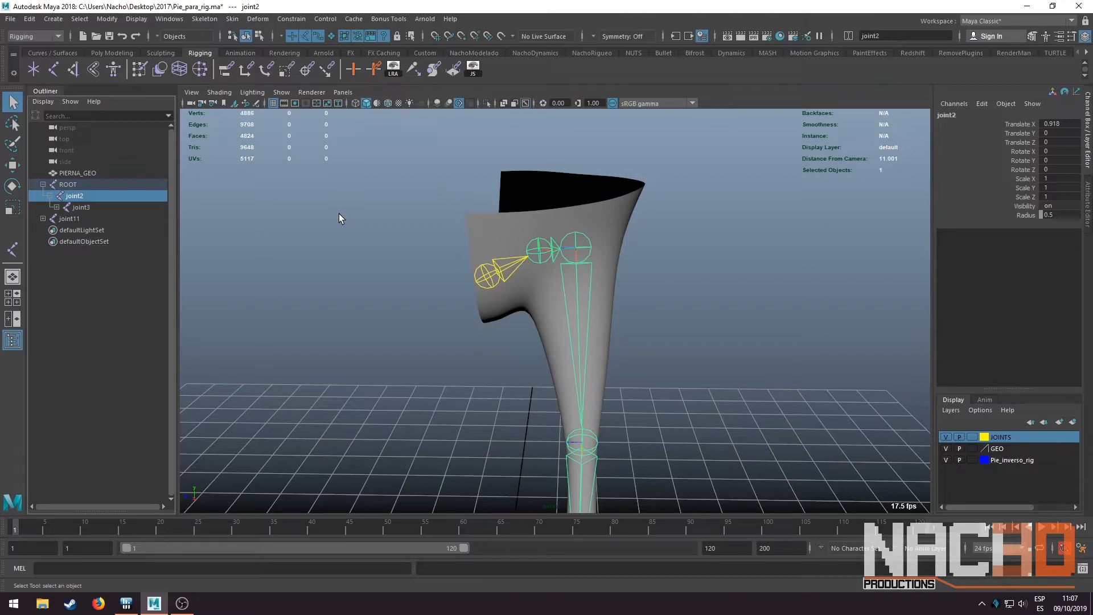
{"action": "double_click", "coordinate": [75, 197]}
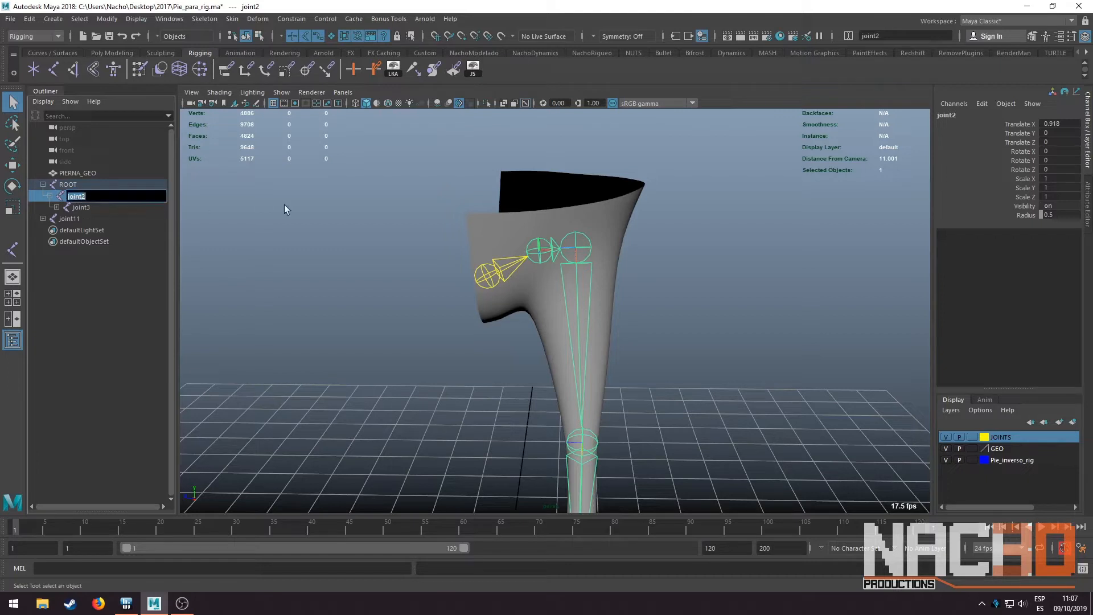
{"action": "type", "text": "c"}
{"action": "type", "text": "adera"}
{"action": "type", "text": "PJ_"}
{"action": "type", "text": "L_"}
{"action": "type", "text": "_01"}
{"action": "key", "text": "Return"}
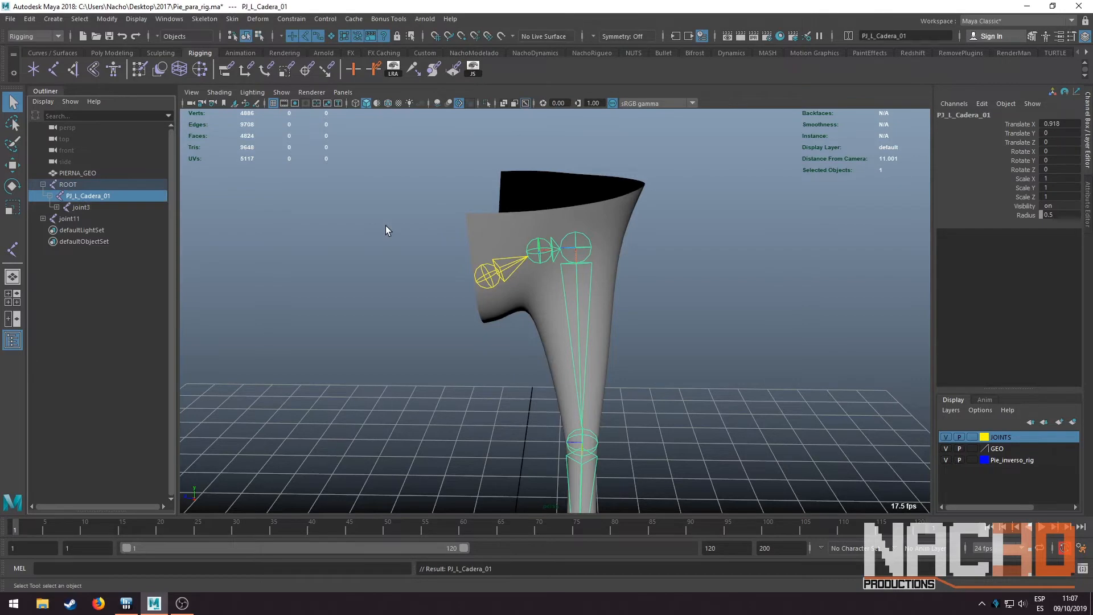
Expand the hierarchy below joint3 down to the last toe joint and widen the Outliner
{"action": "left_click_drag", "start_coordinate": [385, 225], "coordinate": [425, 286], "text": "alt"}
{"action": "left_click", "coordinate": [456, 209]}
{"action": "left_click_drag", "start_coordinate": [455, 210], "coordinate": [513, 275], "text": "alt"}
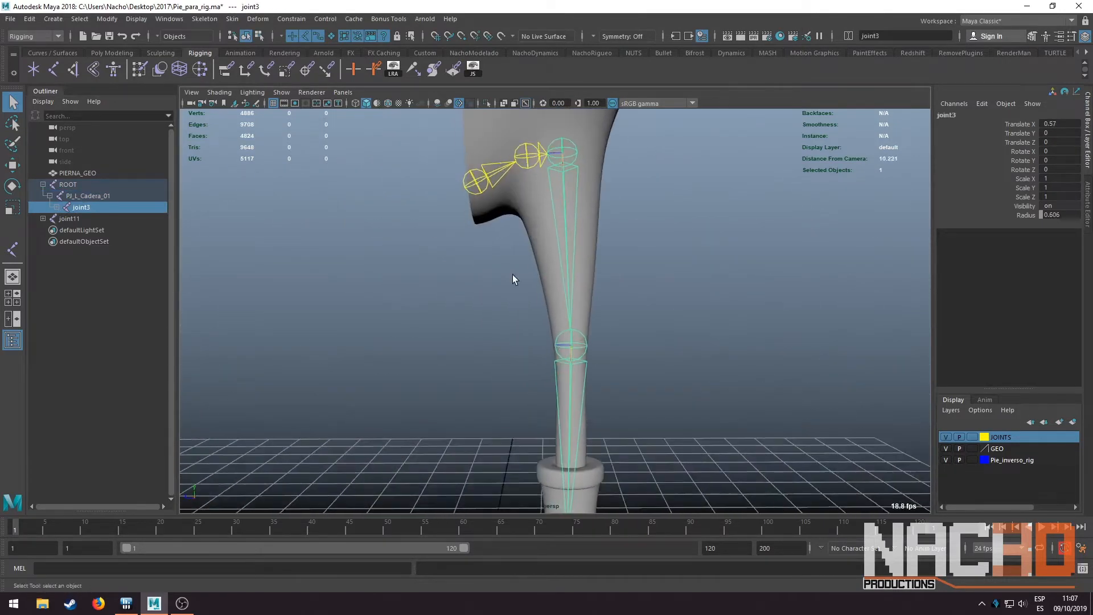
{"action": "left_click", "coordinate": [57, 207]}
{"action": "left_click", "coordinate": [63, 218]}
{"action": "left_click", "coordinate": [70, 230]}
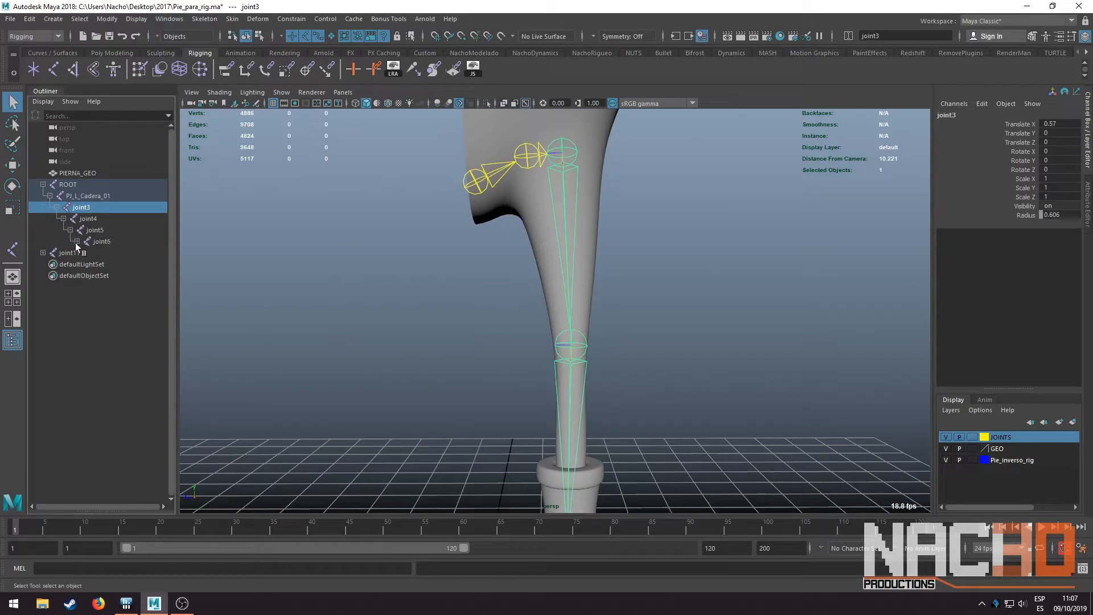
{"action": "left_click", "coordinate": [76, 239]}
{"action": "left_click", "coordinate": [57, 209]}
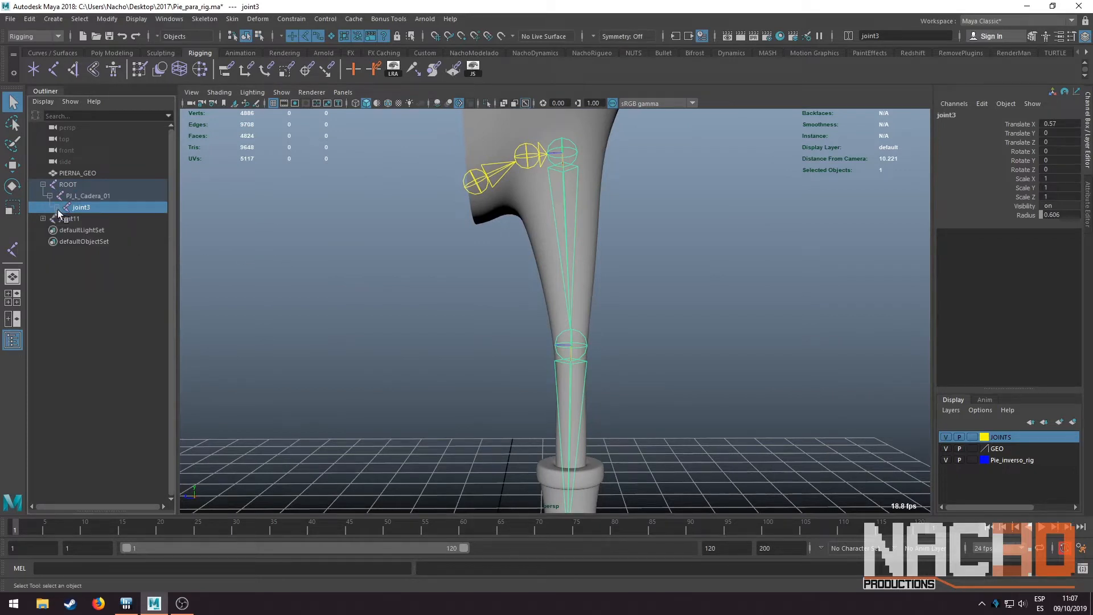
{"action": "left_click", "coordinate": [57, 207]}
{"action": "left_click", "coordinate": [57, 208]}
{"action": "left_click", "coordinate": [57, 207]}
{"action": "left_click_drag", "start_coordinate": [174, 264], "coordinate": [199, 264]}
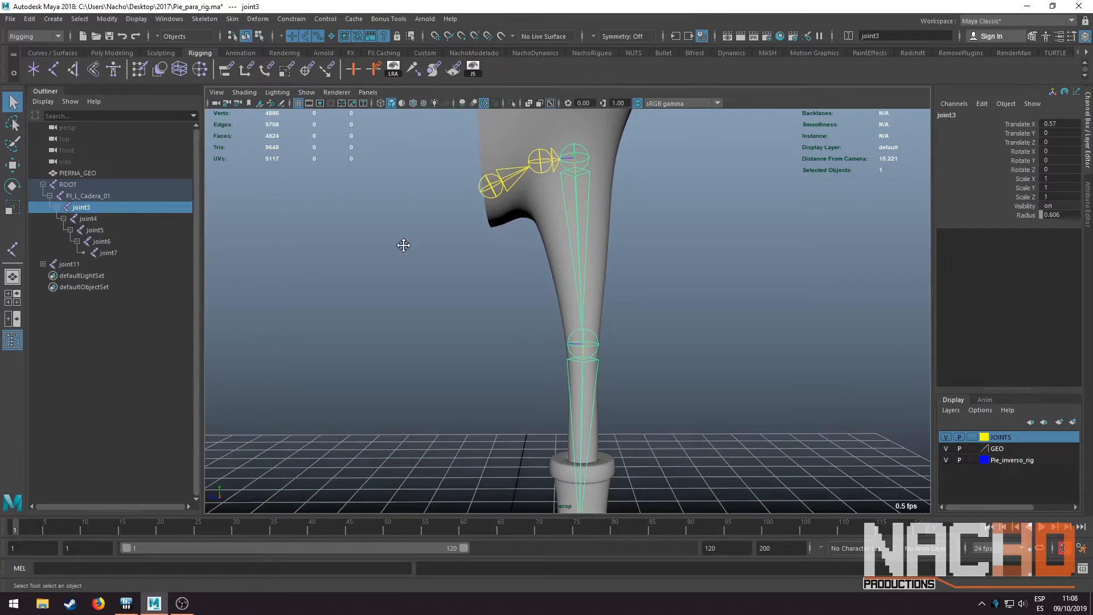
Rename the second hip joint, joint3, as PJ_L_Cadera_02
{"action": "left_click_drag", "start_coordinate": [402, 244], "coordinate": [377, 263], "text": "alt"}
{"action": "double_click", "coordinate": [91, 206]}
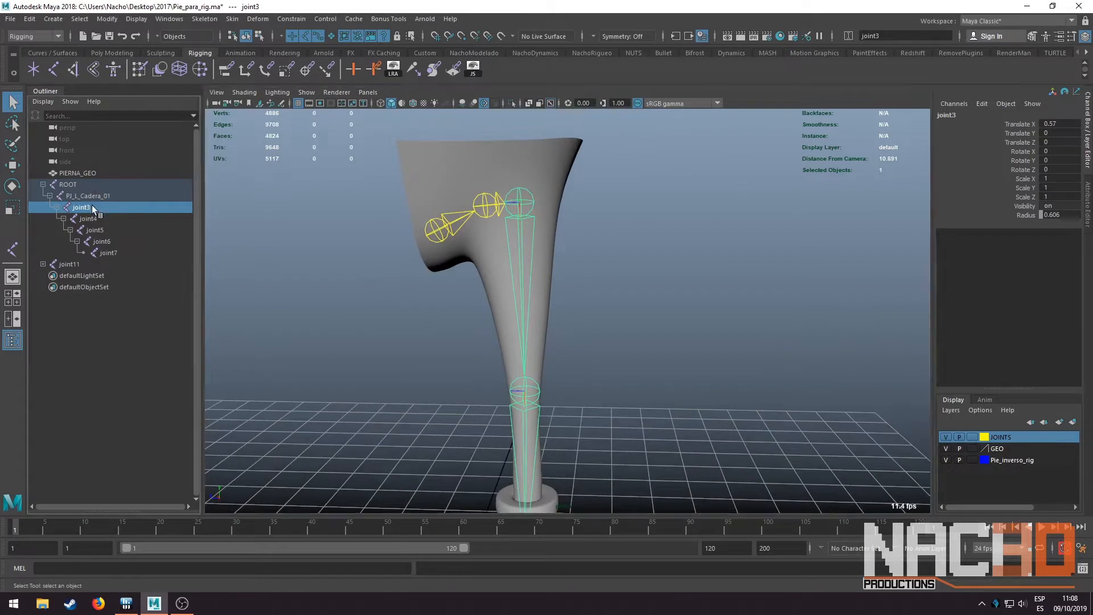
{"action": "type", "text": "PJ_"}
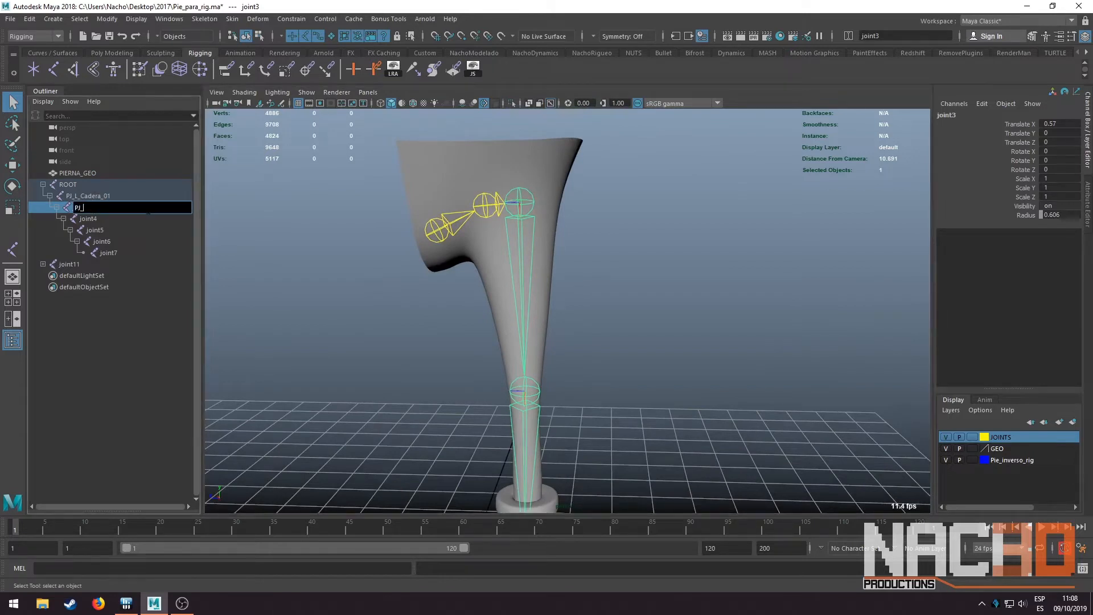
{"action": "type", "text": "L_Cadera_02"}
{"action": "key", "text": "Return"}
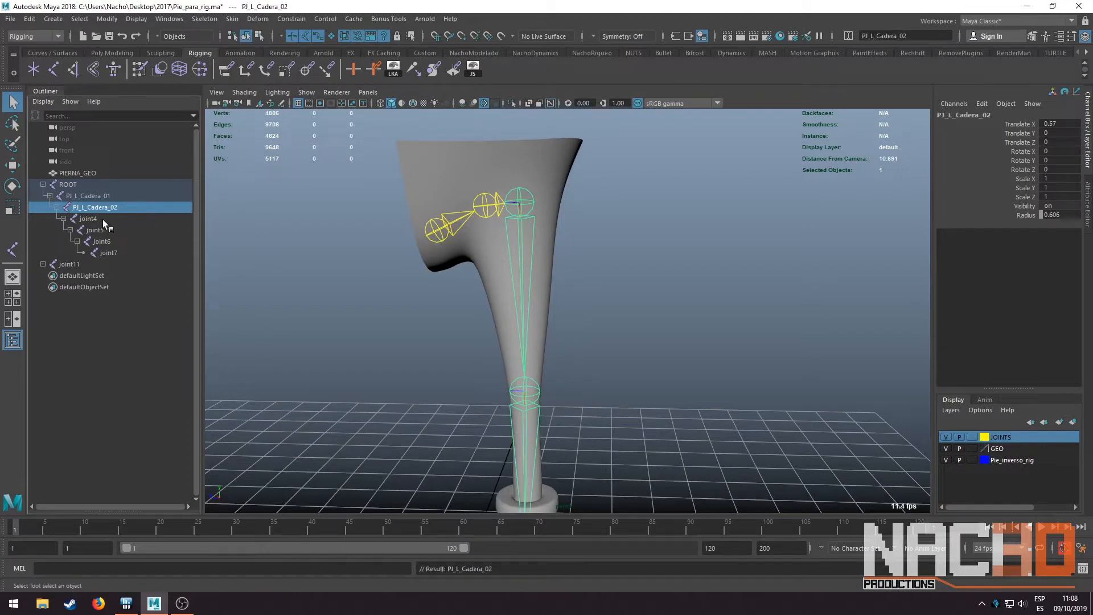
Rename the knee joint, joint4, as PJ_L_Rodilla_01_jnt
{"action": "left_click", "coordinate": [87, 219]}
{"action": "left_click_drag", "start_coordinate": [410, 298], "coordinate": [361, 298], "text": "alt"}
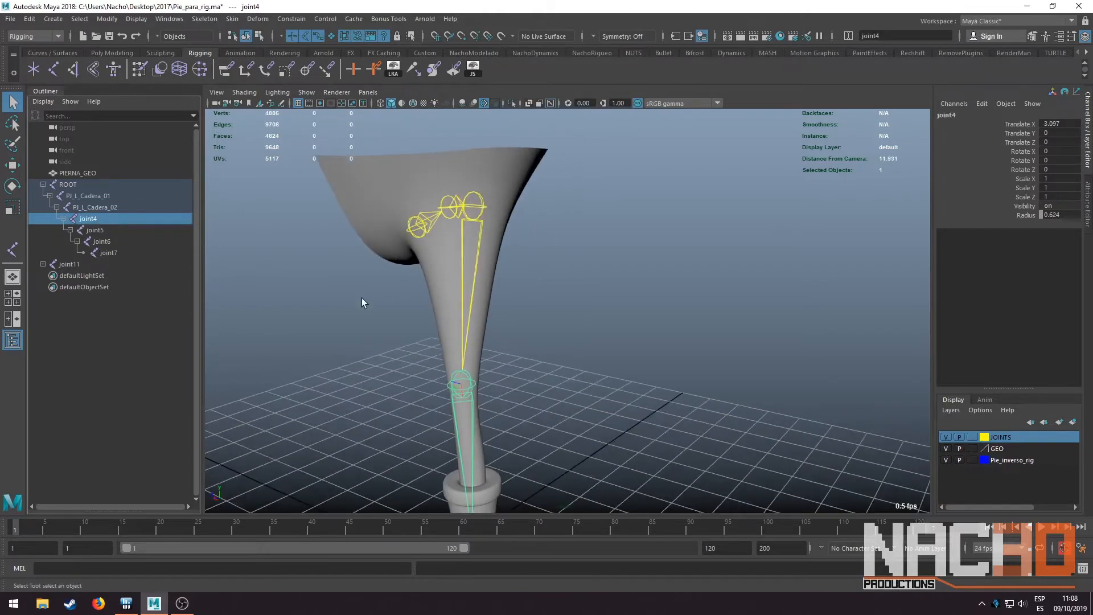
{"action": "double_click", "coordinate": [118, 223]}
{"action": "type", "text": "PJ L Rodilla 01 jnt"}
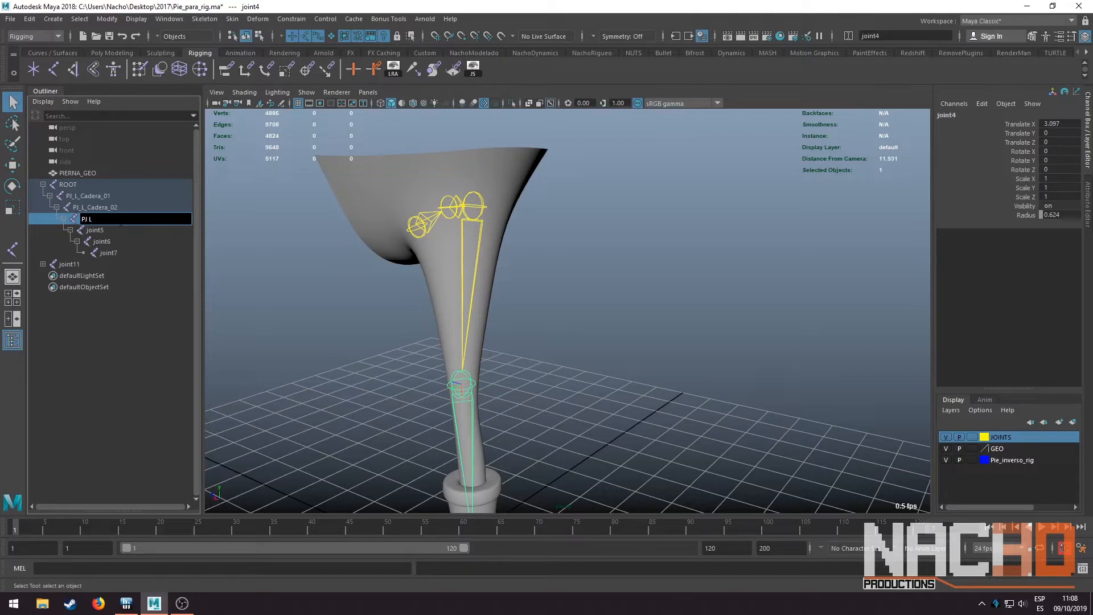
{"action": "type", "text": "Rodilla 01"}
{"action": "type", "text": "nt"}
{"action": "key", "text": "Return"}
Reorder the knee joint's name so the number comes last: PJ_L_Rodilla_jnt_01
{"action": "double_click", "coordinate": [138, 209]}
{"action": "left_click", "coordinate": [137, 224]}
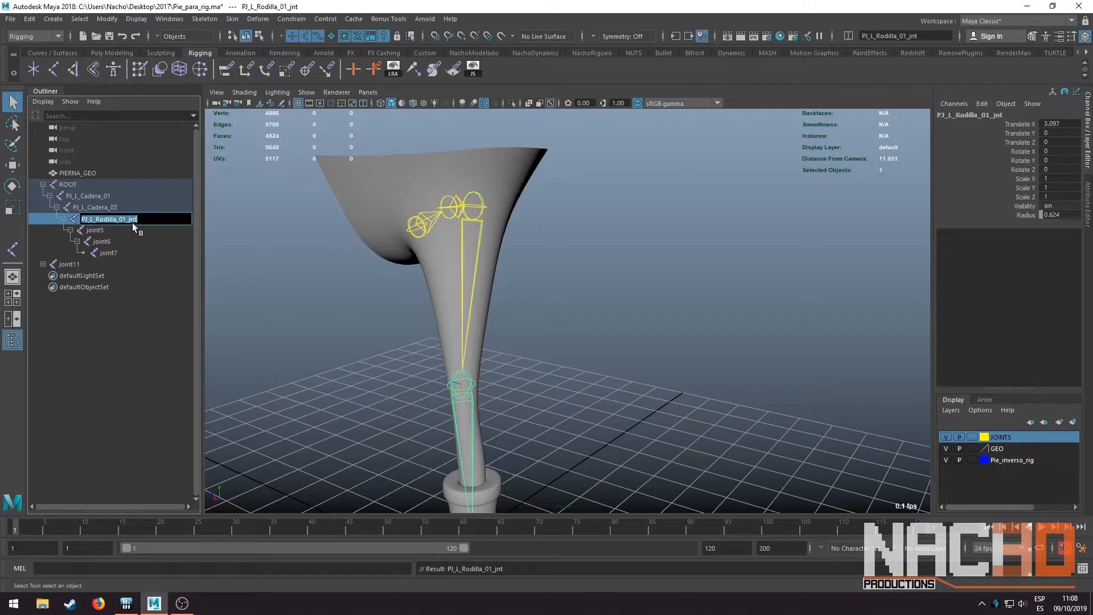
{"action": "double_click", "coordinate": [120, 221]}
{"action": "key", "text": "Delete"}
{"action": "key", "text": "Delete"}
{"action": "key", "text": "Delete"}
{"action": "type", "text": "_01"}
{"action": "key", "text": "Return"}
Insert jnt before the number in the second hip joint's name, making it PJ_L_Cadera_jnt_02
{"action": "double_click", "coordinate": [116, 208]}
{"action": "key", "text": "End"}
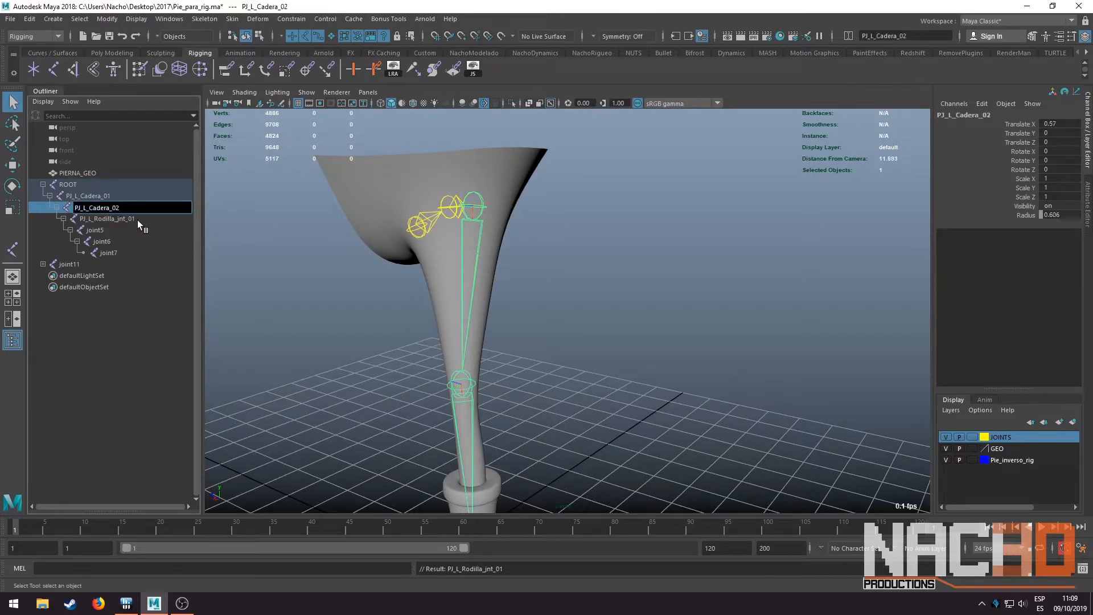
{"action": "type", "text": "jnt_"}
{"action": "key", "text": "Return"}
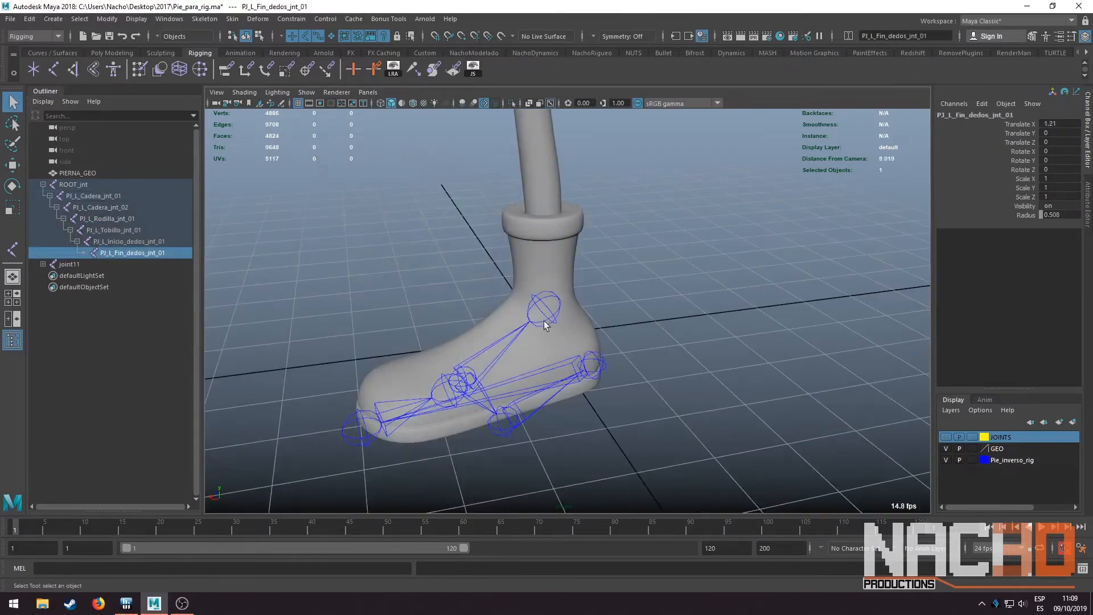
Expand the reverse-foot hierarchy and rename its ankle joint, joint8, as PJ_L_Tobillo_PI_jnt_01
{"action": "left_click", "coordinate": [545, 322]}
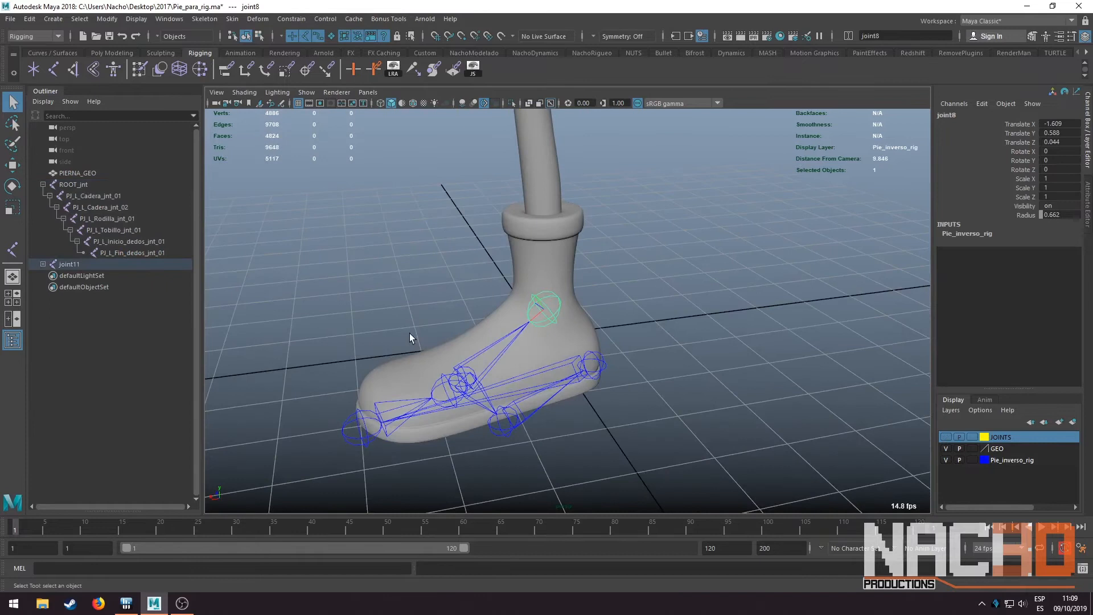
{"action": "left_click", "coordinate": [42, 264], "text": "shift"}
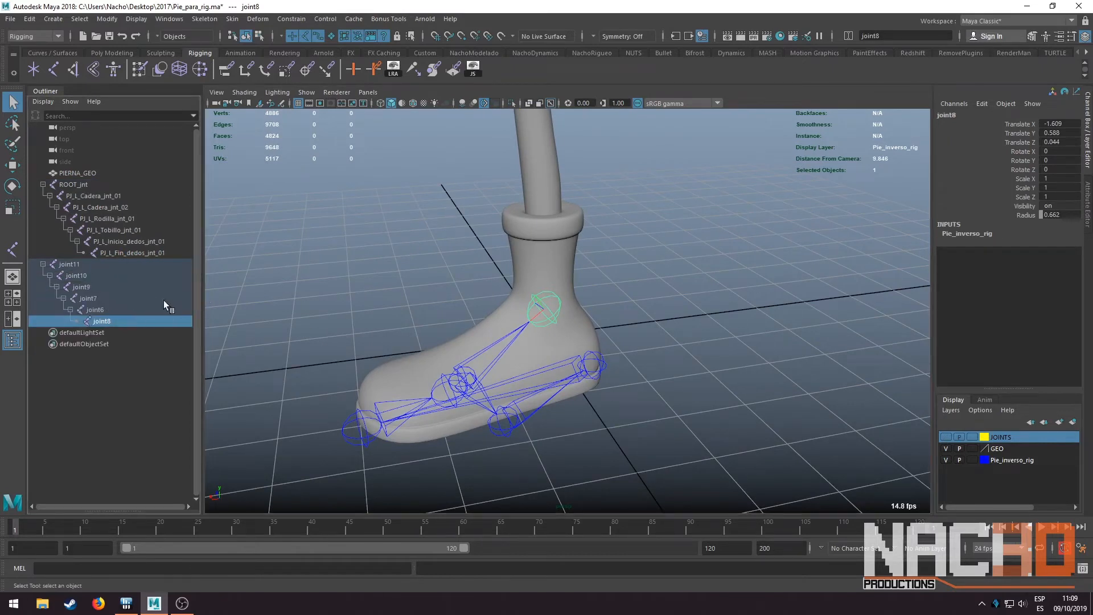
{"action": "double_click", "coordinate": [102, 321]}
{"action": "type", "text": "PJ L"}
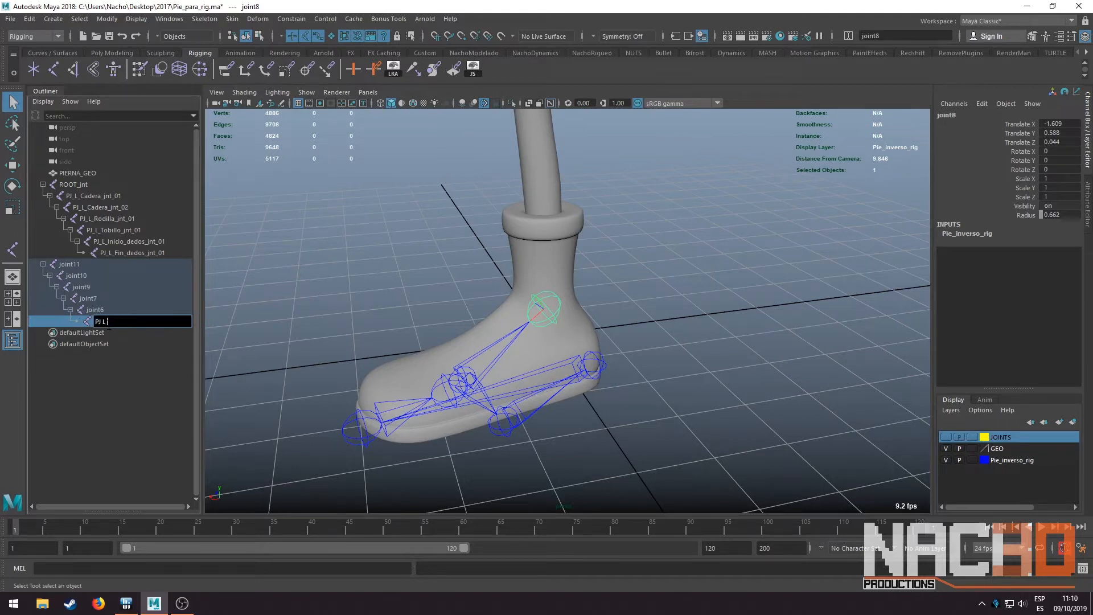
{"action": "type", "text": "_L_Tobillo_"}
{"action": "type", "text": "PI_jnt_01"}
{"action": "key", "text": "Return"}
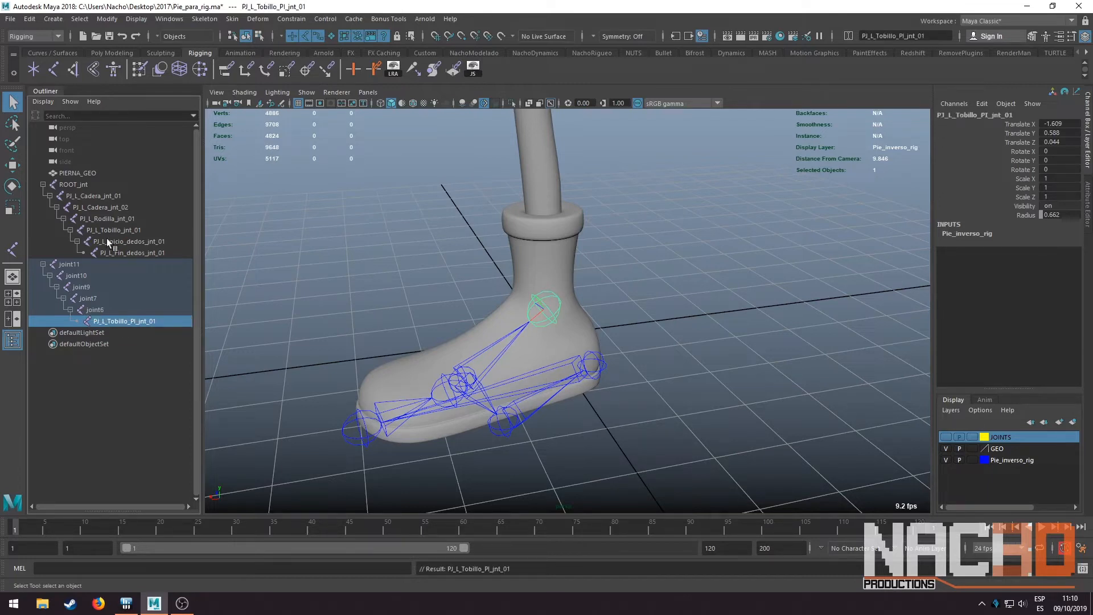
Rename the reverse-foot toe-base joint, joint6, as PJ_L_Inicio_dedos_PI_jnt_01, reusing the matching leg joint's name with PI inserted
{"action": "double_click", "coordinate": [146, 241]}
{"action": "key", "text": "ctrl+c"}
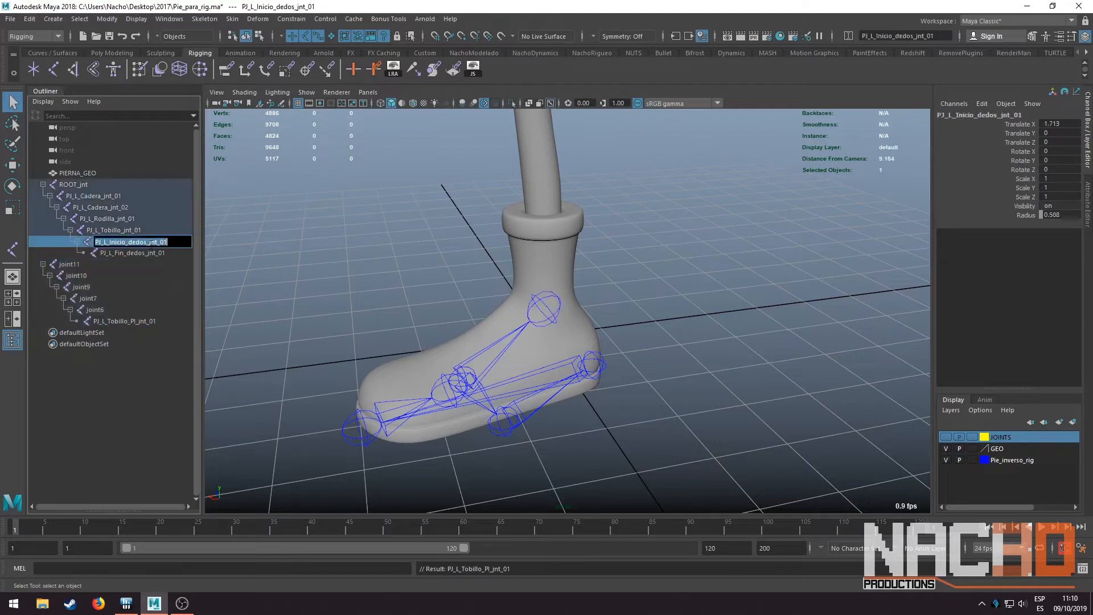
{"action": "double_click", "coordinate": [95, 313]}
{"action": "key", "text": "ctrl+v"}
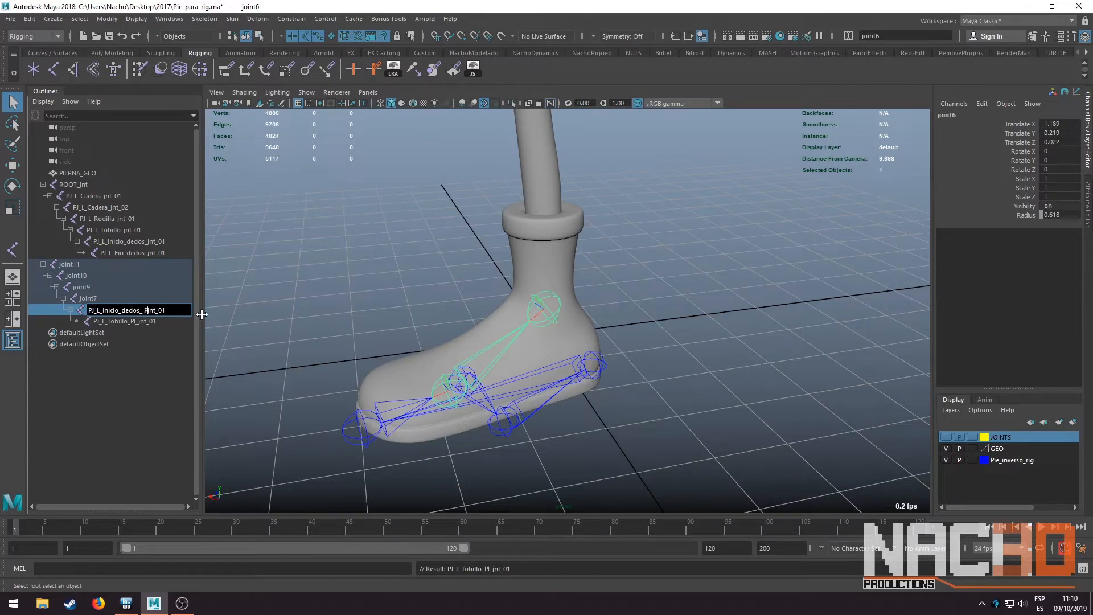
{"action": "type", "text": "PI_"}
{"action": "key", "text": "Return"}
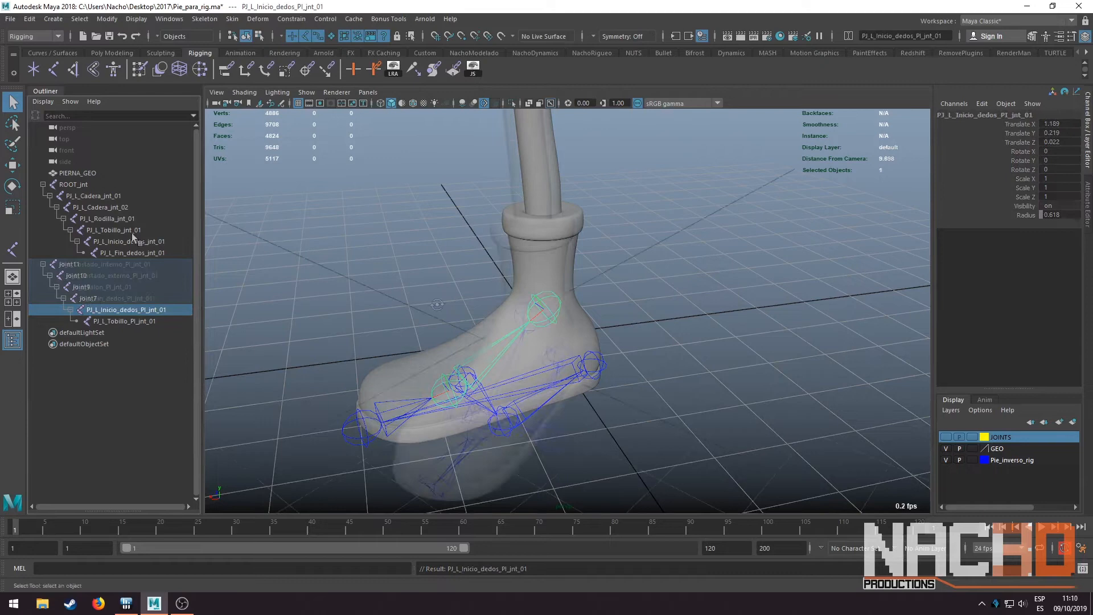
{"action": "left_click_drag", "start_coordinate": [433, 341], "coordinate": [347, 257], "text": "alt"}
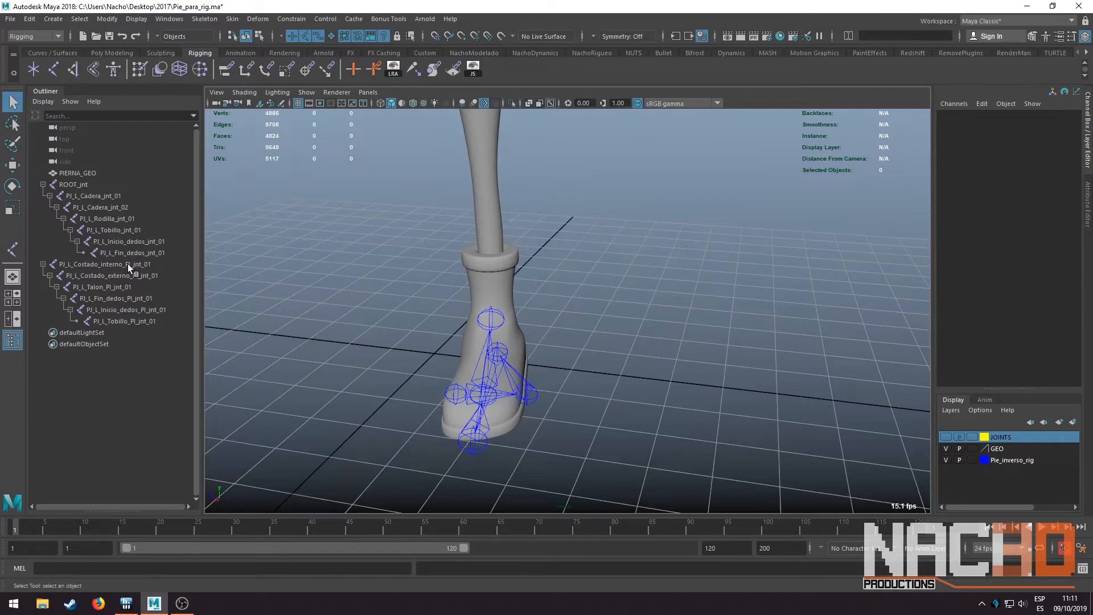
{"action": "left_click_drag", "start_coordinate": [381, 280], "coordinate": [492, 300], "text": "alt"}
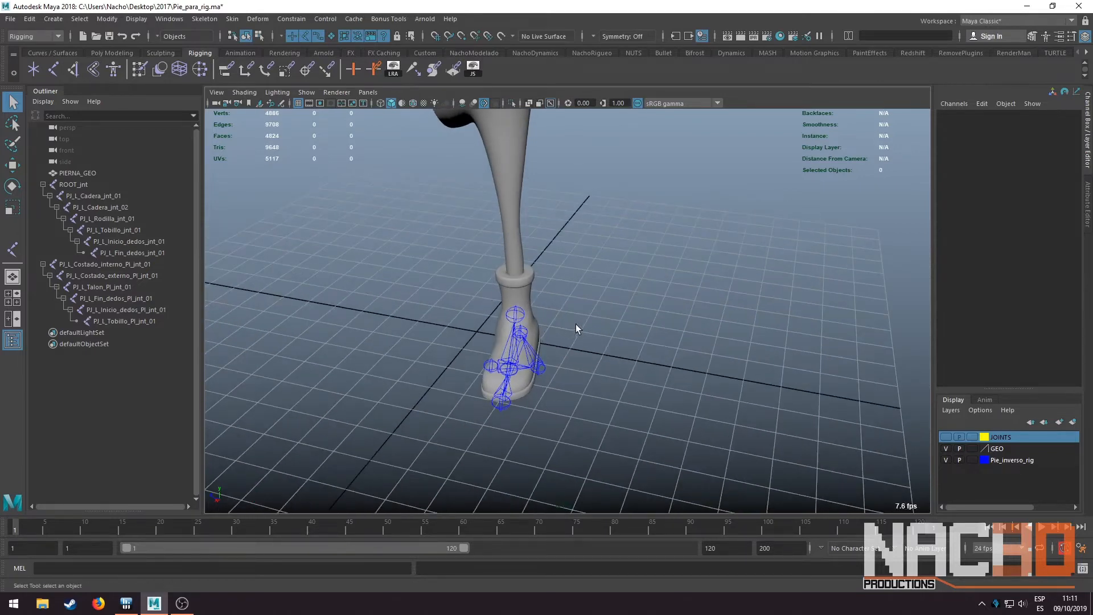
{"action": "left_click_drag", "start_coordinate": [576, 325], "coordinate": [572, 334], "text": "alt"}
{"action": "mouse_move", "coordinate": [496, 264]}
{"action": "left_mouse_down", "text": "alt"}
{"action": "mouse_move", "coordinate": [490, 282]}
{"action": "mouse_move", "coordinate": [524, 264]}
{"action": "mouse_move", "coordinate": [507, 259]}
{"action": "left_mouse_up", "text": "alt"}
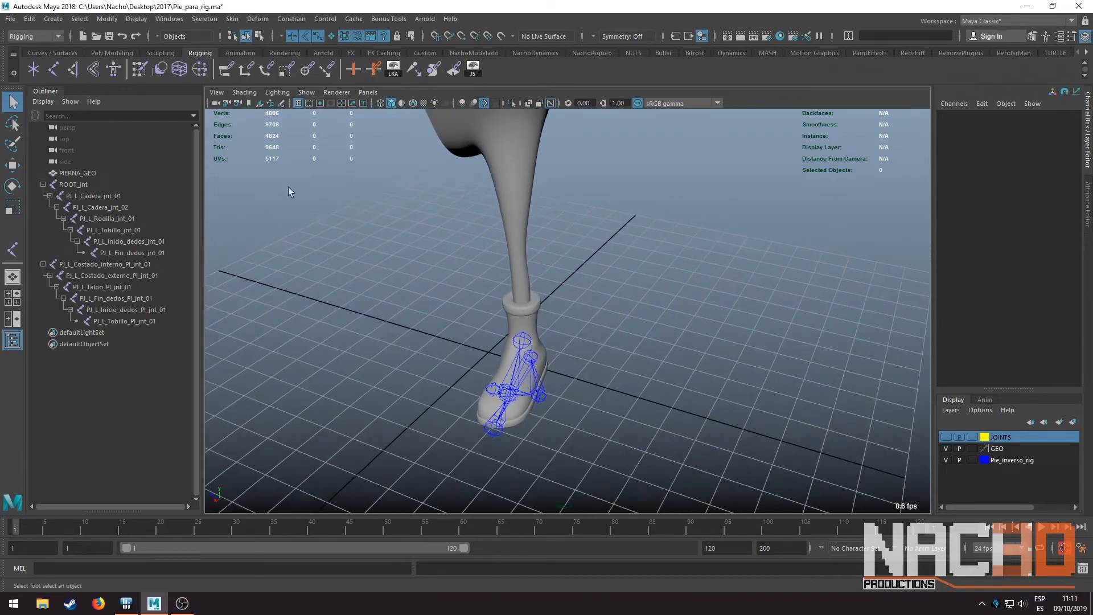
Create a NURBS circle, hide the GEO layer, and snap the circle onto the reverse-foot heel joint
{"action": "left_click", "coordinate": [53, 52]}
{"action": "left_click", "coordinate": [34, 69]}
{"action": "key", "text": "w"}
{"action": "left_click_drag", "start_coordinate": [435, 325], "coordinate": [508, 326], "text": "alt"}
{"action": "scroll", "coordinate": [513, 288], "scroll_direction": "up", "scroll_amount": 5}
{"action": "left_click", "coordinate": [946, 449]}
{"action": "scroll", "coordinate": [509, 326], "scroll_direction": "up", "scroll_amount": 3}
{"action": "key", "text": "v"}
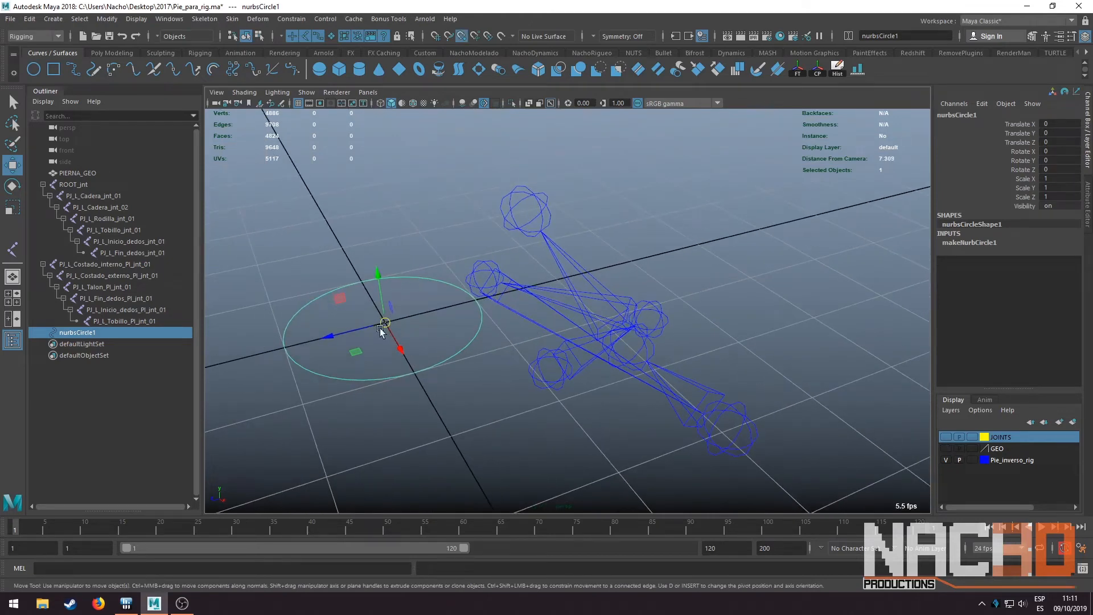
{"action": "left_click_drag", "start_coordinate": [385, 323], "coordinate": [546, 298]}
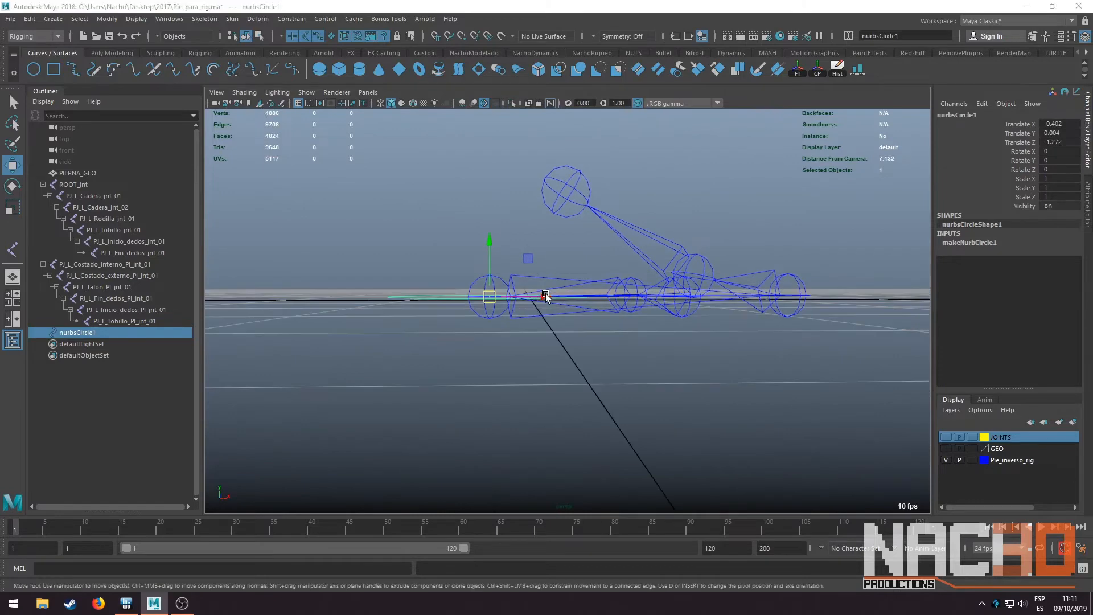
Check the circle's alignment with the heel joint in an orthographic view and show the GEO layer again
{"action": "key", "text": "space"}
{"action": "key", "text": "space"}
{"action": "key", "text": "f"}
{"action": "scroll", "coordinate": [618, 421], "scroll_direction": "down", "scroll_amount": 10}
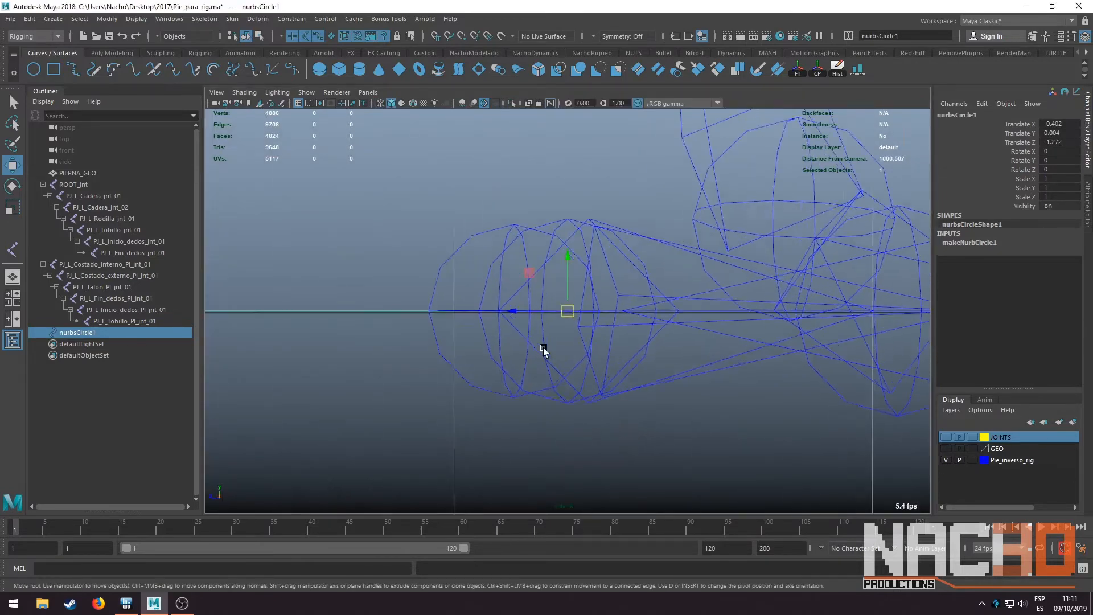
{"action": "scroll", "coordinate": [544, 346], "scroll_direction": "up", "scroll_amount": 12}
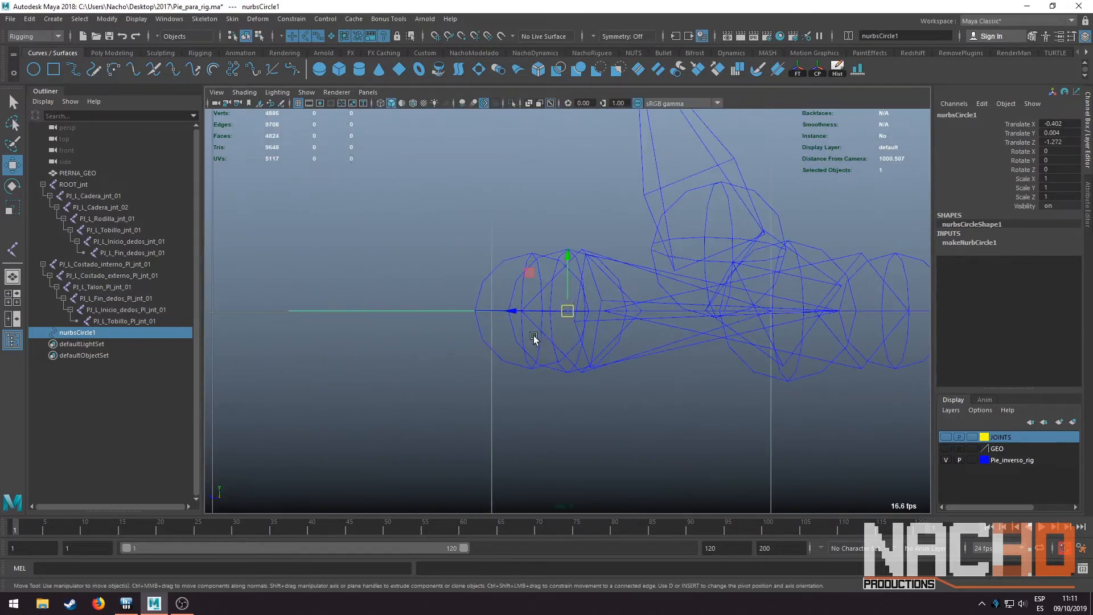
{"action": "scroll", "coordinate": [533, 340], "scroll_direction": "down", "scroll_amount": 15}
{"action": "key", "text": "space"}
{"action": "key", "text": "space"}
{"action": "left_click_drag", "start_coordinate": [671, 269], "coordinate": [696, 336], "text": "alt"}
{"action": "right_click_drag", "start_coordinate": [694, 336], "coordinate": [627, 345], "text": "alt"}
{"action": "left_click", "coordinate": [945, 449]}
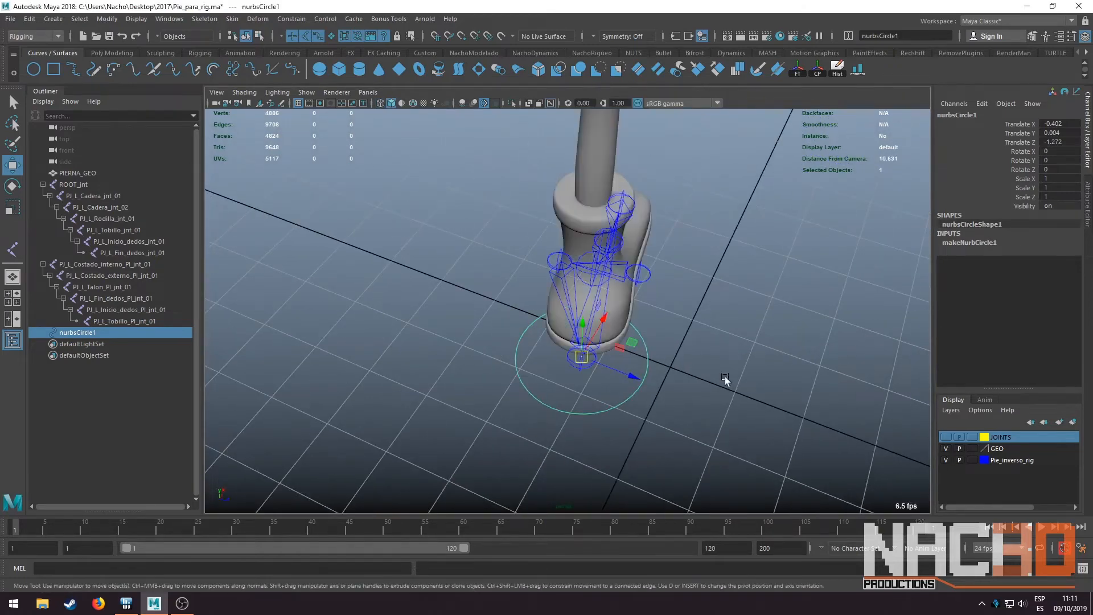
Freeze the circle's transformations and delete its construction history
{"action": "left_click_drag", "start_coordinate": [726, 377], "coordinate": [611, 343], "text": "alt"}
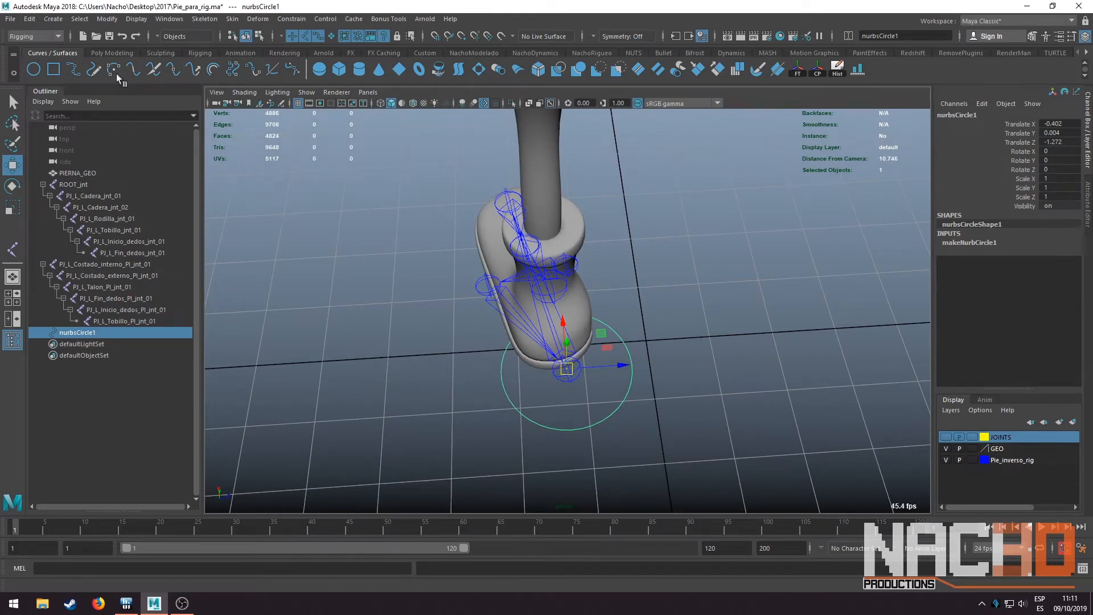
{"action": "left_click", "coordinate": [108, 19]}
{"action": "left_click", "coordinate": [139, 70]}
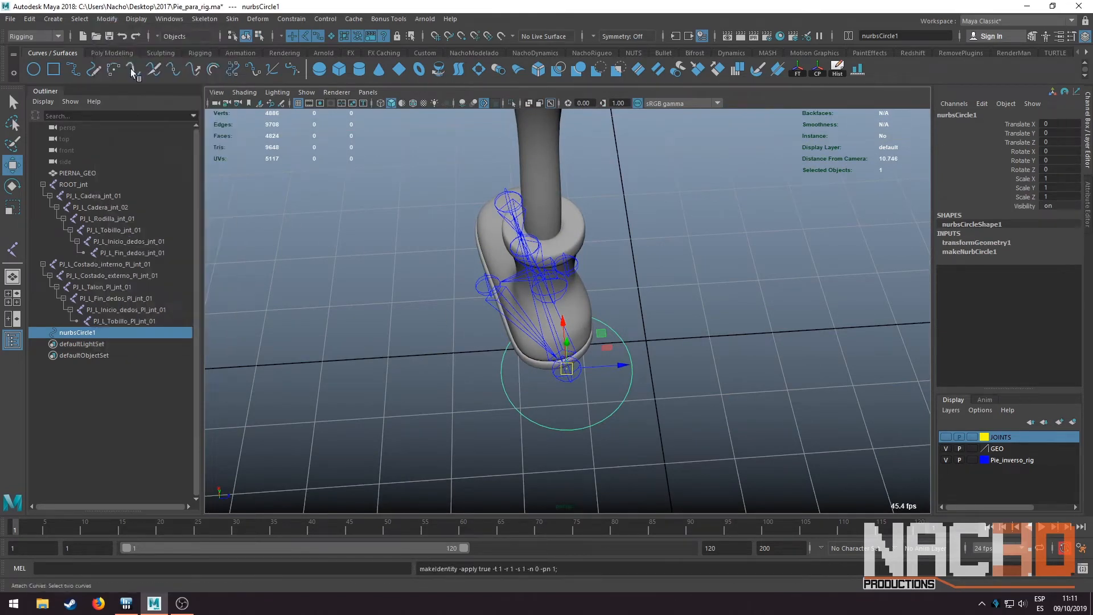
{"action": "left_click", "coordinate": [29, 19]}
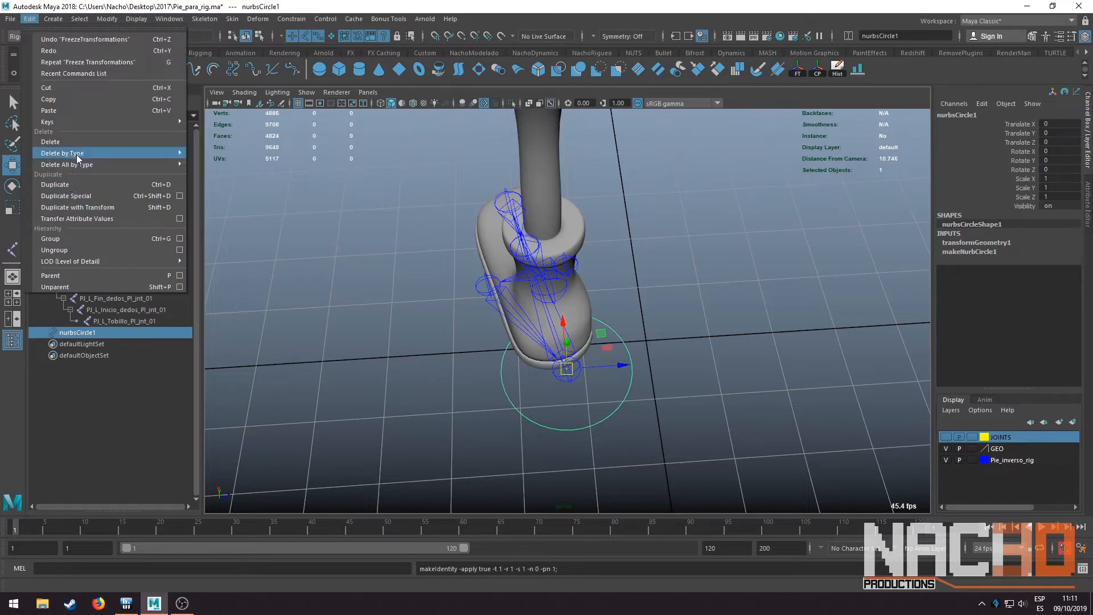
{"action": "mouse_move", "coordinate": [76, 154]}
{"action": "left_click", "coordinate": [237, 165]}
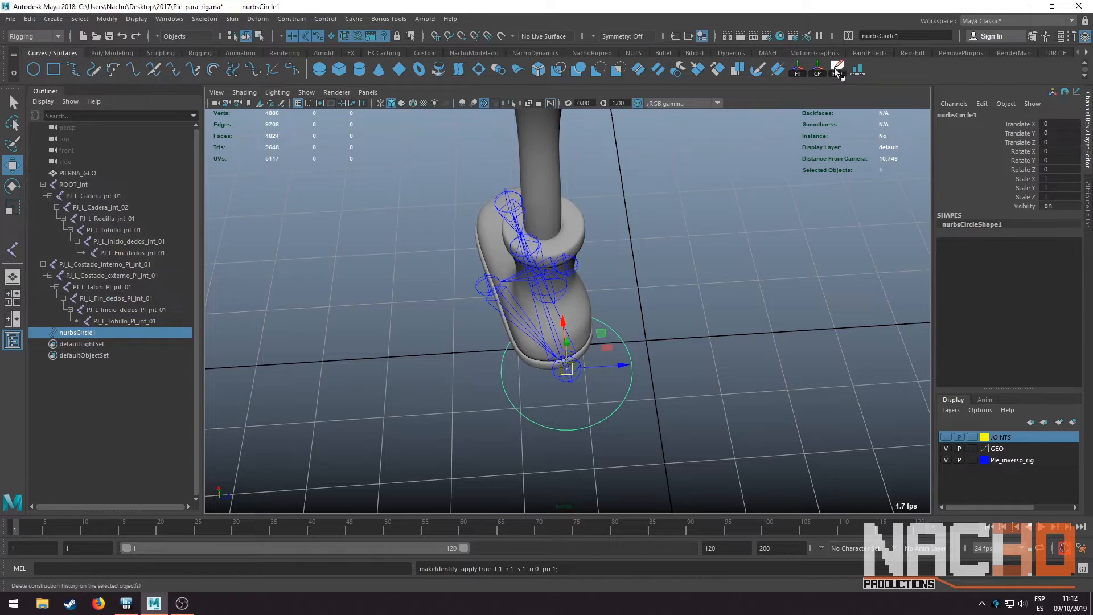
Try rotating the circle itself 13.247 degrees about Y to align it with the foot
{"action": "left_click_drag", "start_coordinate": [710, 226], "coordinate": [590, 314], "text": "alt"}
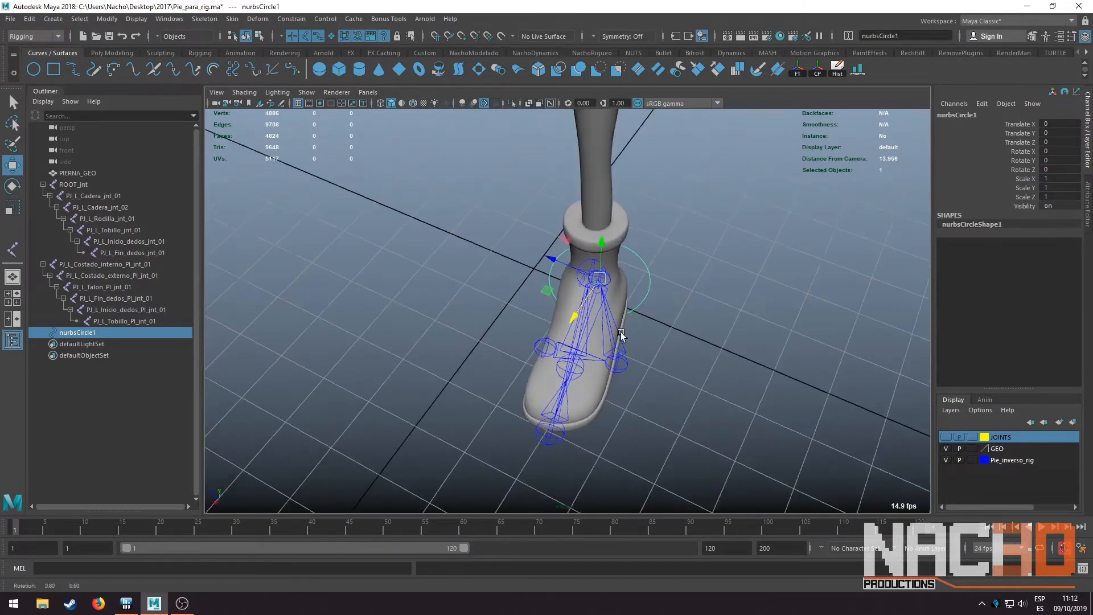
{"action": "key", "text": "e"}
{"action": "left_click_drag", "start_coordinate": [581, 365], "coordinate": [605, 314], "text": "alt"}
{"action": "left_click_drag", "start_coordinate": [603, 433], "coordinate": [624, 380], "text": "alt"}
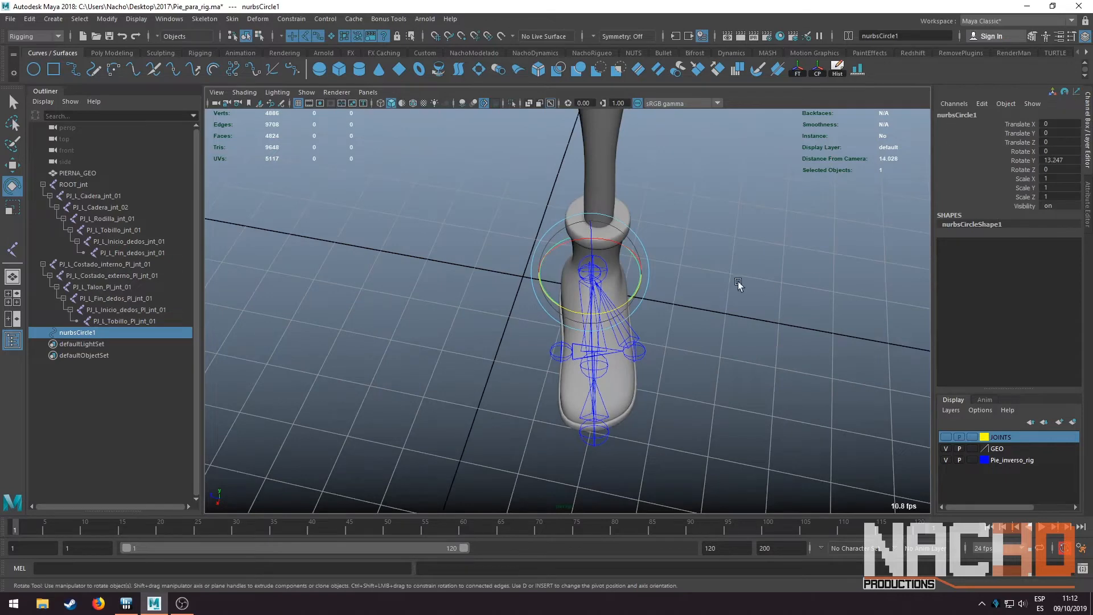
{"action": "left_click_drag", "start_coordinate": [738, 282], "coordinate": [1017, 189], "text": "alt"}
{"action": "left_click_drag", "start_coordinate": [767, 261], "coordinate": [556, 228], "text": "alt"}
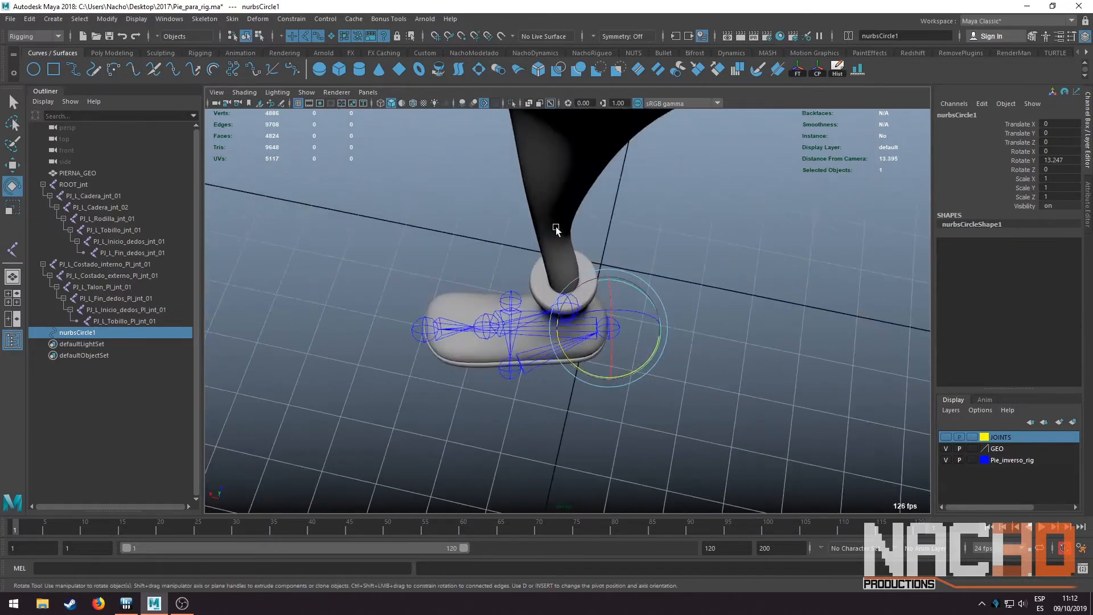
{"action": "left_click", "coordinate": [815, 68]}
{"action": "left_click_drag", "start_coordinate": [621, 346], "coordinate": [645, 316], "text": "alt"}
Group the heel circle and center the group's pivot on the circle
{"action": "key", "text": "w"}
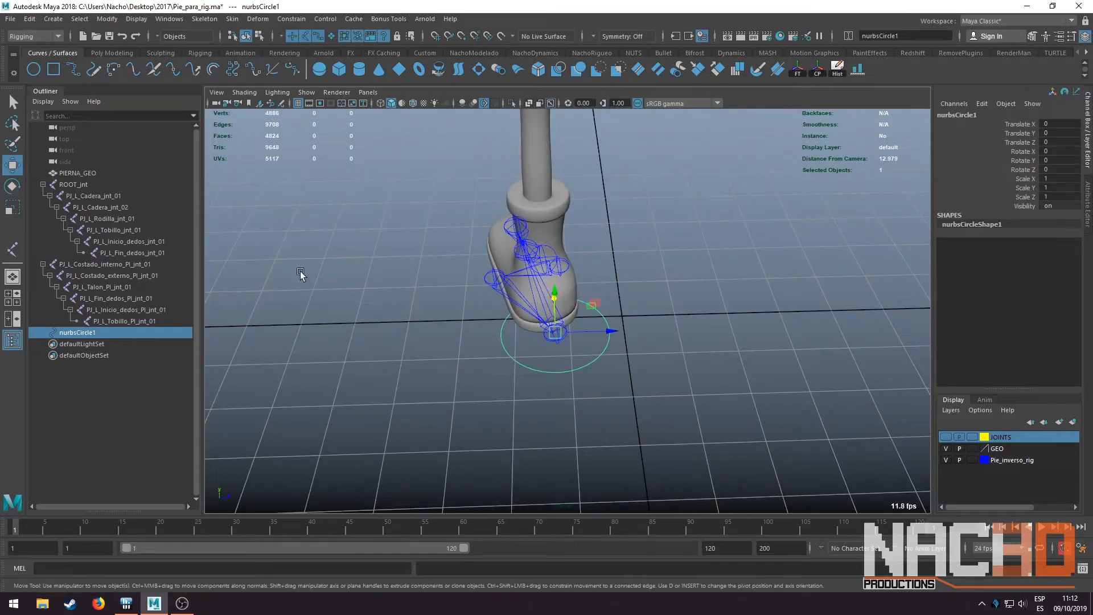
{"action": "key", "text": "ctrl+g"}
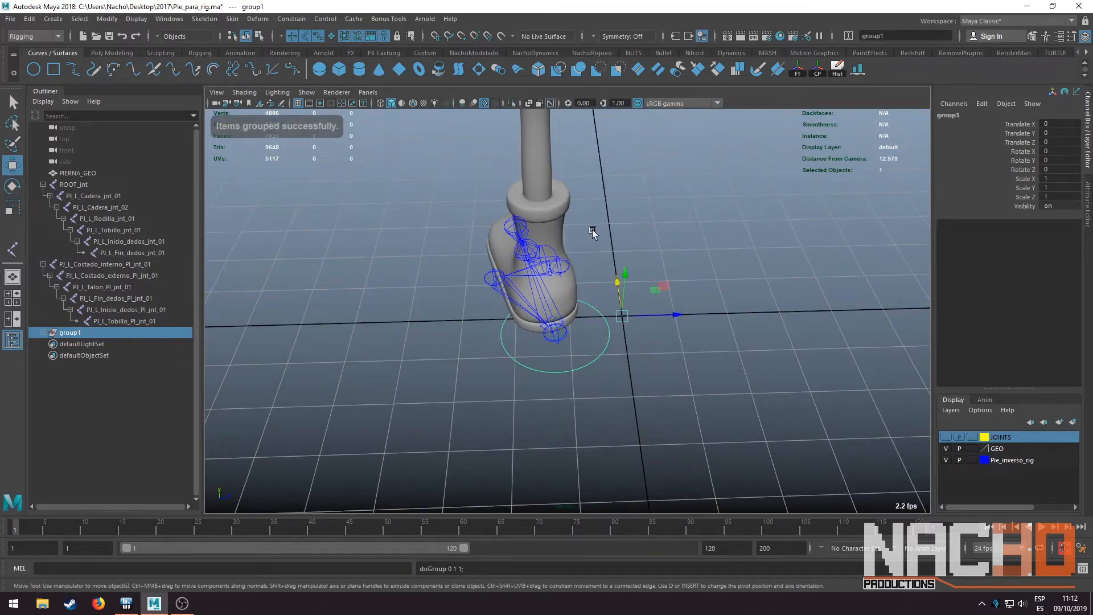
{"action": "left_click_drag", "start_coordinate": [447, 252], "coordinate": [672, 266], "text": "alt"}
{"action": "scroll", "coordinate": [672, 266], "scroll_direction": "up", "scroll_amount": 5}
{"action": "left_click", "coordinate": [818, 74]}
{"action": "middle_click_drag", "start_coordinate": [599, 311], "coordinate": [608, 247], "text": "alt"}
{"action": "scroll", "coordinate": [607, 246], "scroll_direction": "up", "scroll_amount": 8}
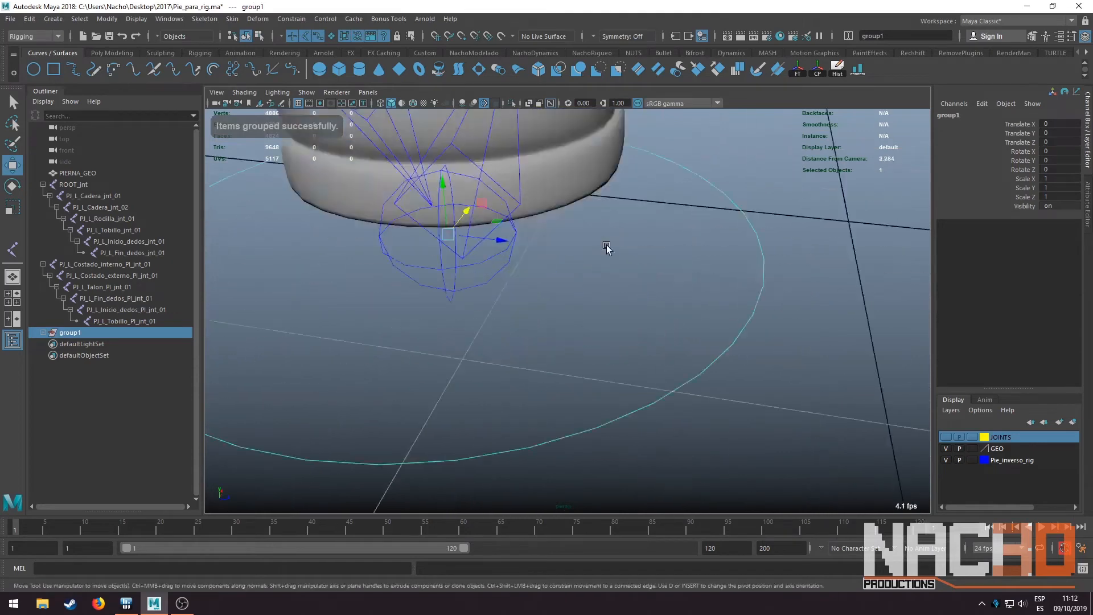
{"action": "scroll", "coordinate": [496, 276], "scroll_direction": "down", "scroll_amount": 5}
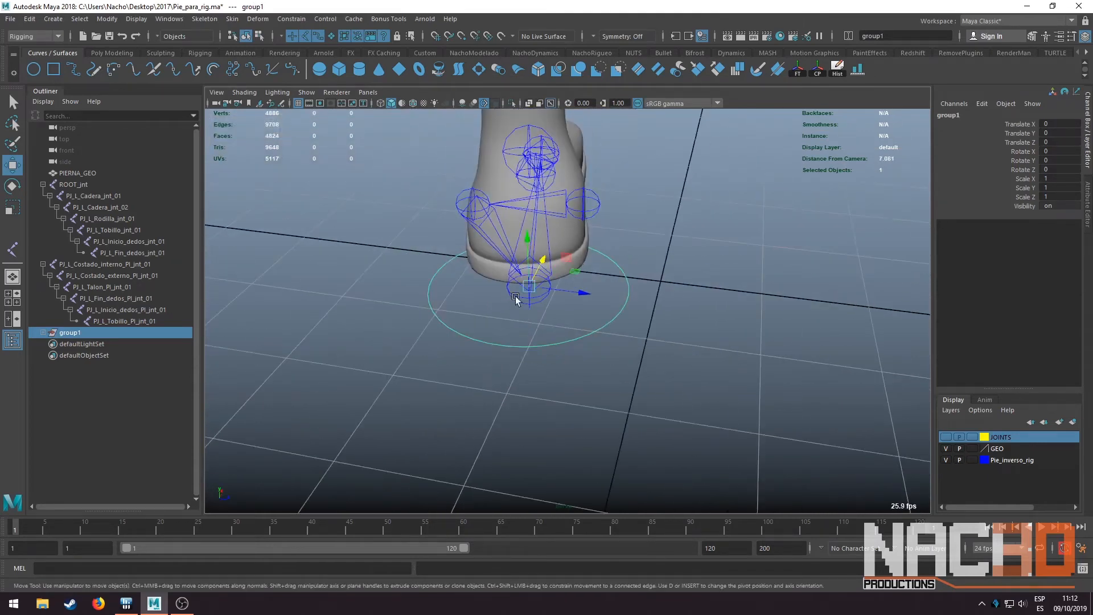
Rotate the circle's group 13.384 degrees about Y to follow the foot's direction, and compare the circle's own transform values with the group's
{"action": "left_click_drag", "start_coordinate": [515, 297], "coordinate": [195, 334], "text": "alt"}
{"action": "key", "text": "e"}
{"action": "left_click_drag", "start_coordinate": [561, 359], "coordinate": [548, 443], "text": "alt"}
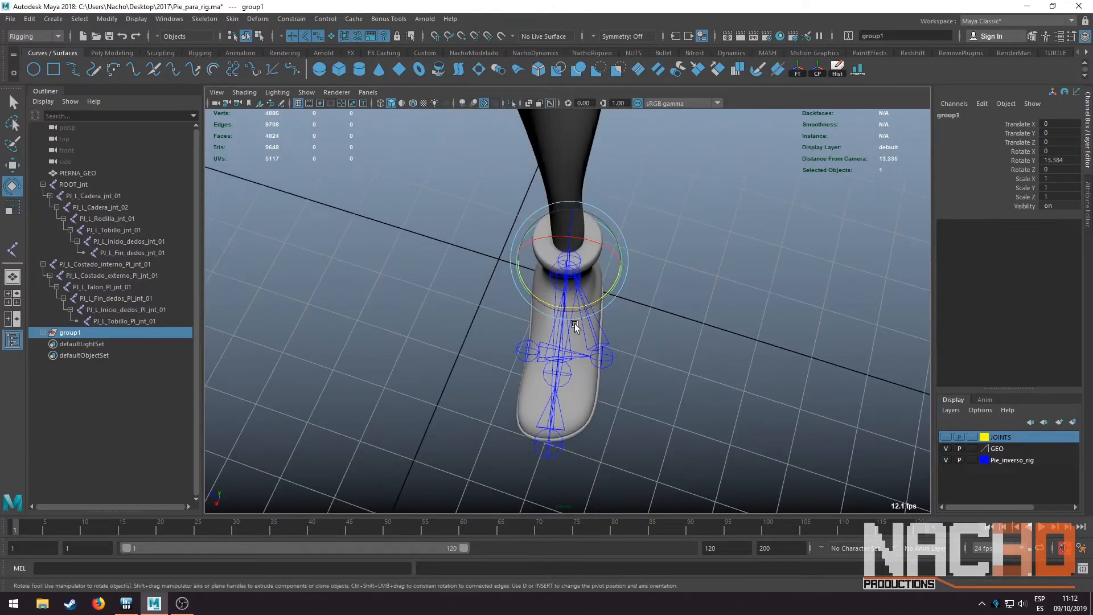
{"action": "key", "text": "q"}
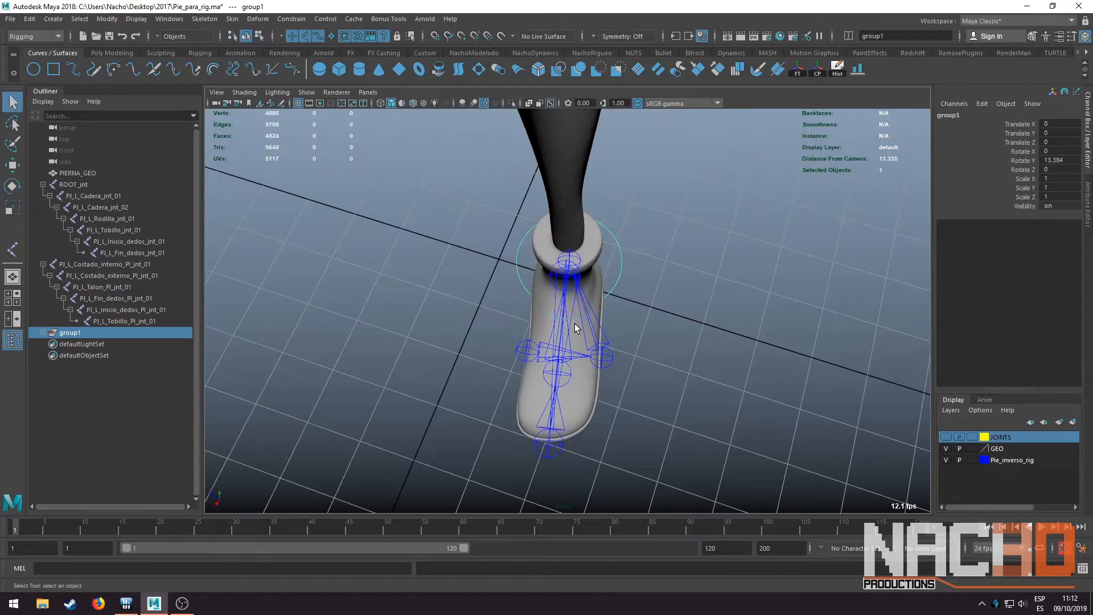
{"action": "left_click", "coordinate": [597, 285]}
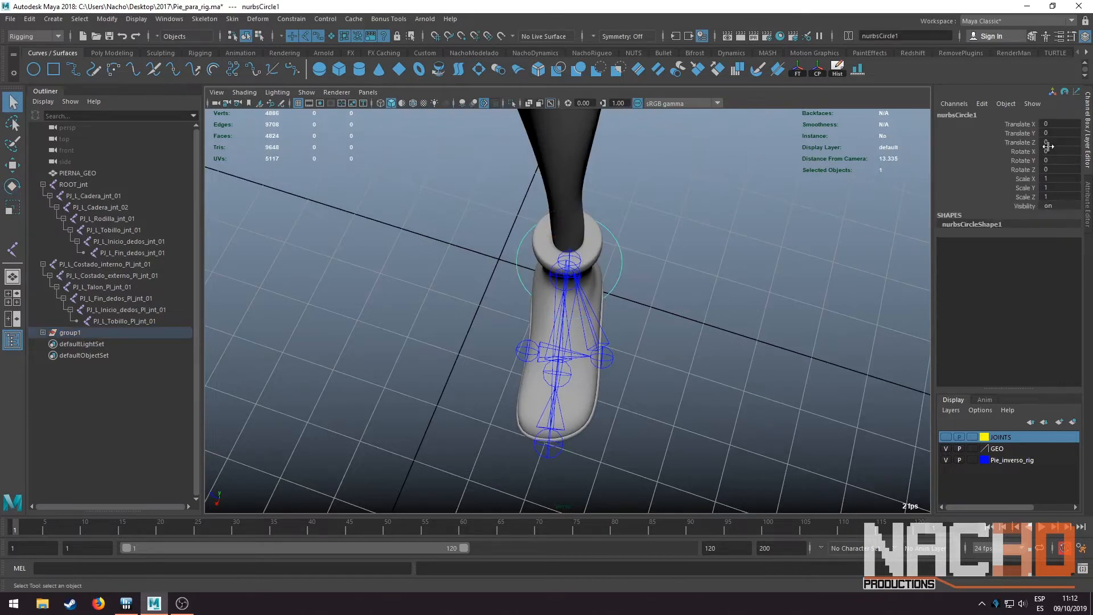
{"action": "left_click", "coordinate": [74, 334]}
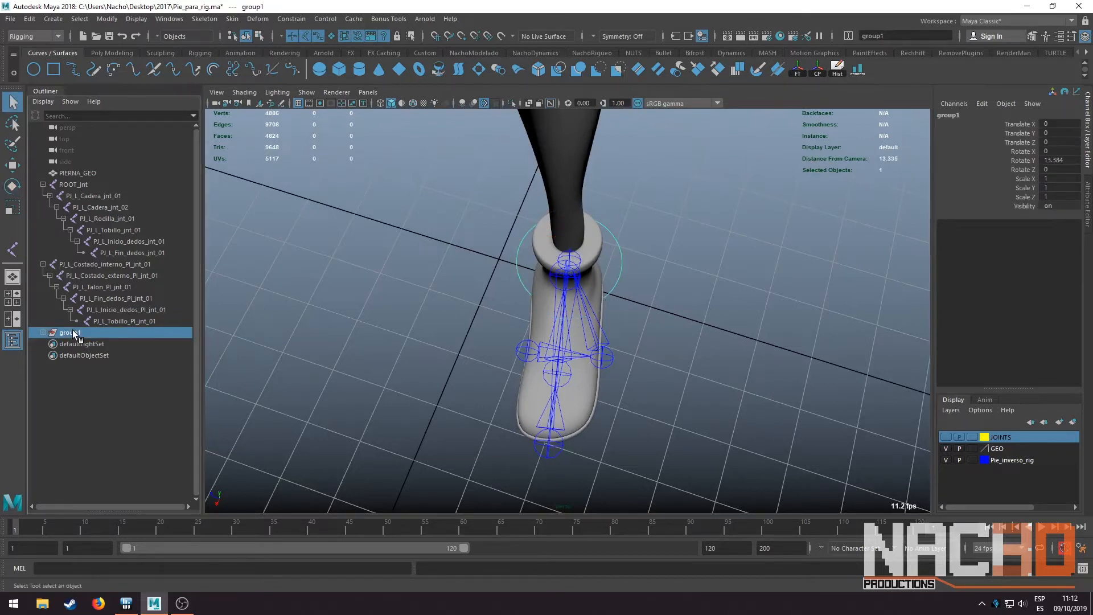
Expand group1 and rename the circle inside it as PJ_L_Base_pie_ctrl_01
{"action": "left_click", "coordinate": [43, 333]}
{"action": "double_click", "coordinate": [81, 344]}
{"action": "type", "text": "Bas"}
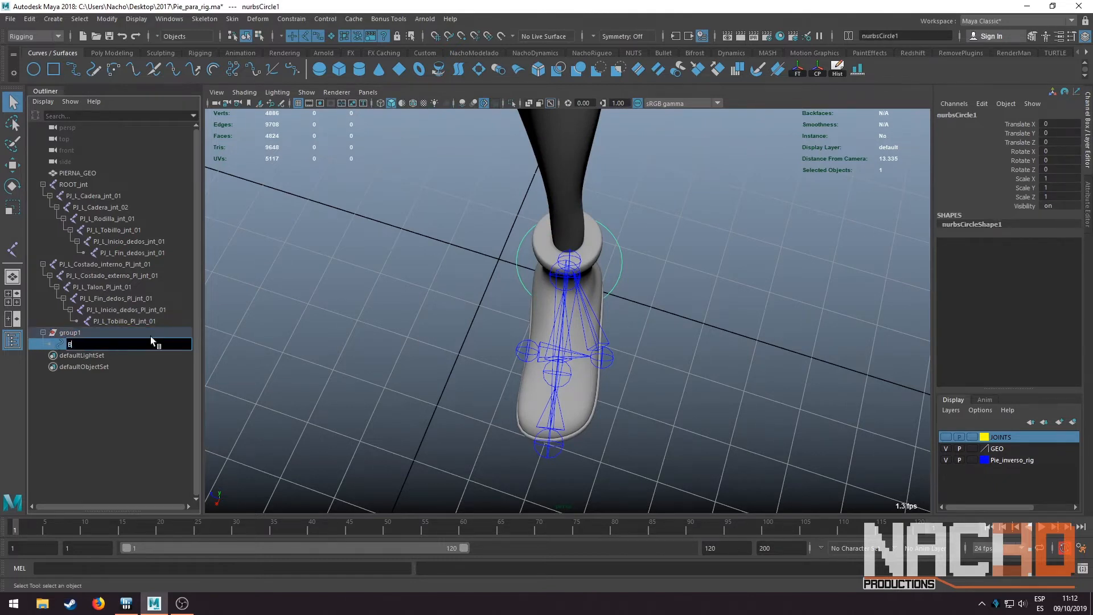
{"action": "key", "text": "BackSpace"}
{"action": "key", "text": "BackSpace"}
{"action": "key", "text": "BackSpace"}
{"action": "type", "text": "PJ Base pie"}
{"action": "type", "text": "L"}
{"action": "key", "text": "Return"}
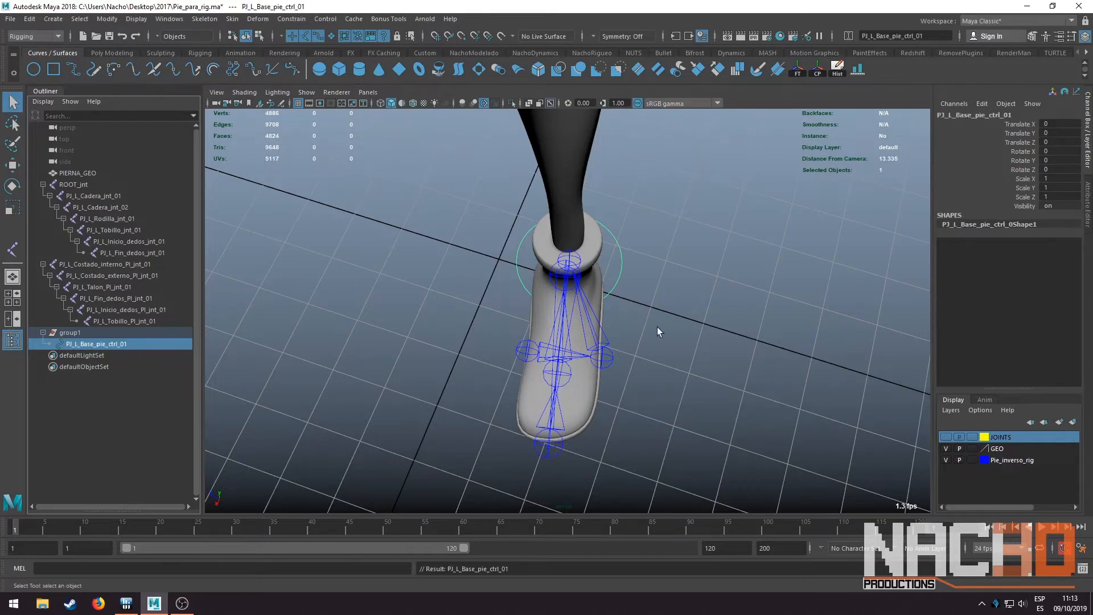
Display the control vertices of PJ_L_Base_pie_ctrl_01 and select the two behind the heel
{"action": "left_click_drag", "start_coordinate": [657, 327], "coordinate": [600, 261], "text": "alt"}
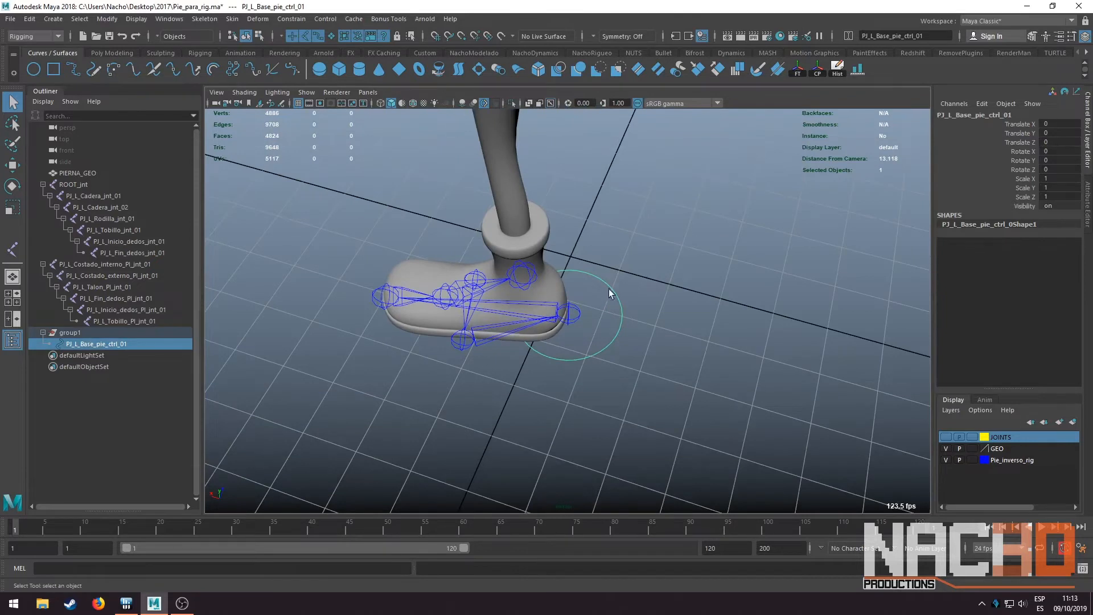
{"action": "right_click", "coordinate": [612, 287]}
{"action": "left_click", "coordinate": [545, 278]}
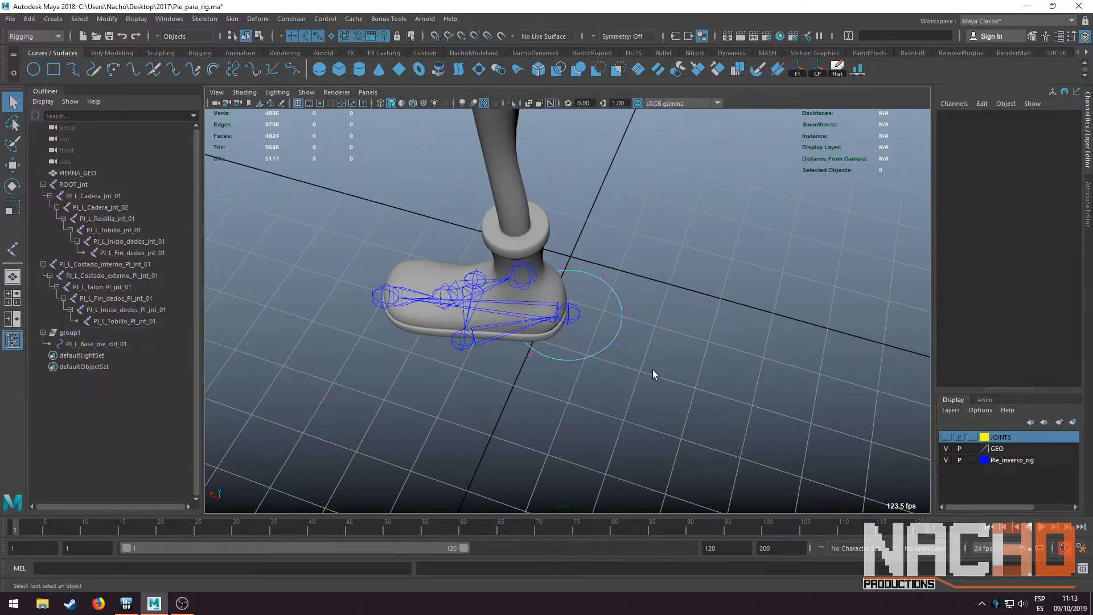
{"action": "left_click_drag", "start_coordinate": [604, 342], "coordinate": [606, 343]}
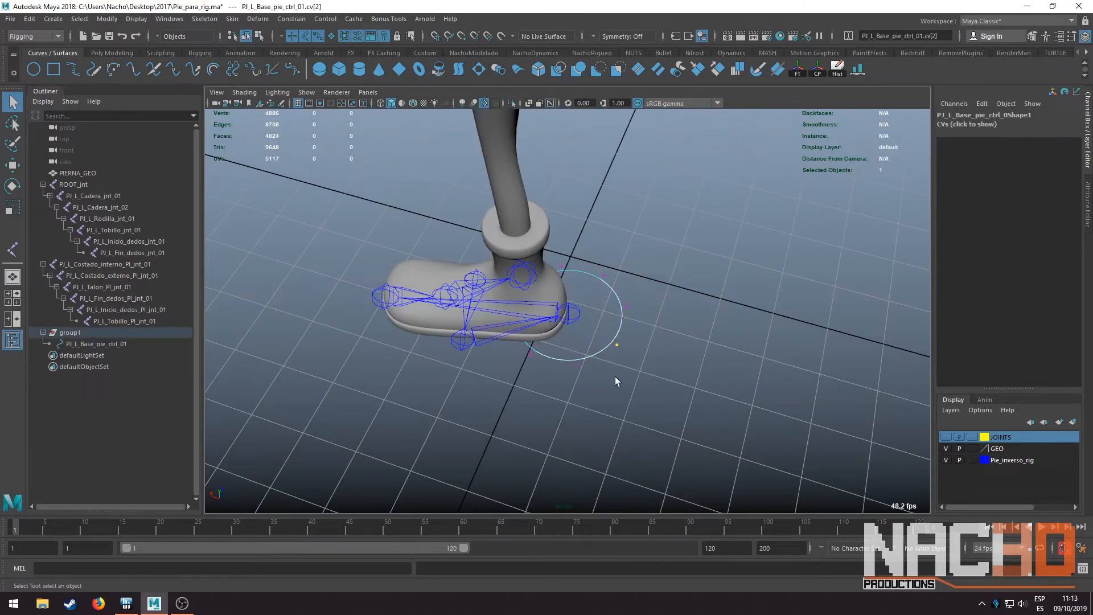
{"action": "left_click", "coordinate": [517, 342]}
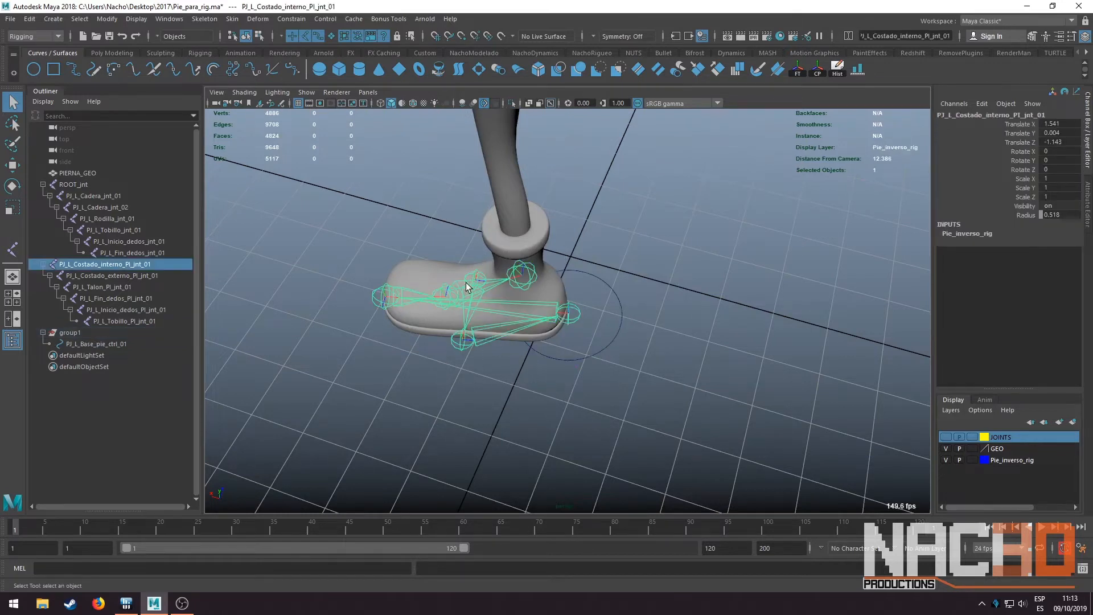
{"action": "key", "text": "ctrl+z"}
{"action": "left_click_drag", "start_coordinate": [706, 390], "coordinate": [615, 300]}
{"action": "left_click_drag", "start_coordinate": [627, 337], "coordinate": [654, 367], "text": "alt"}
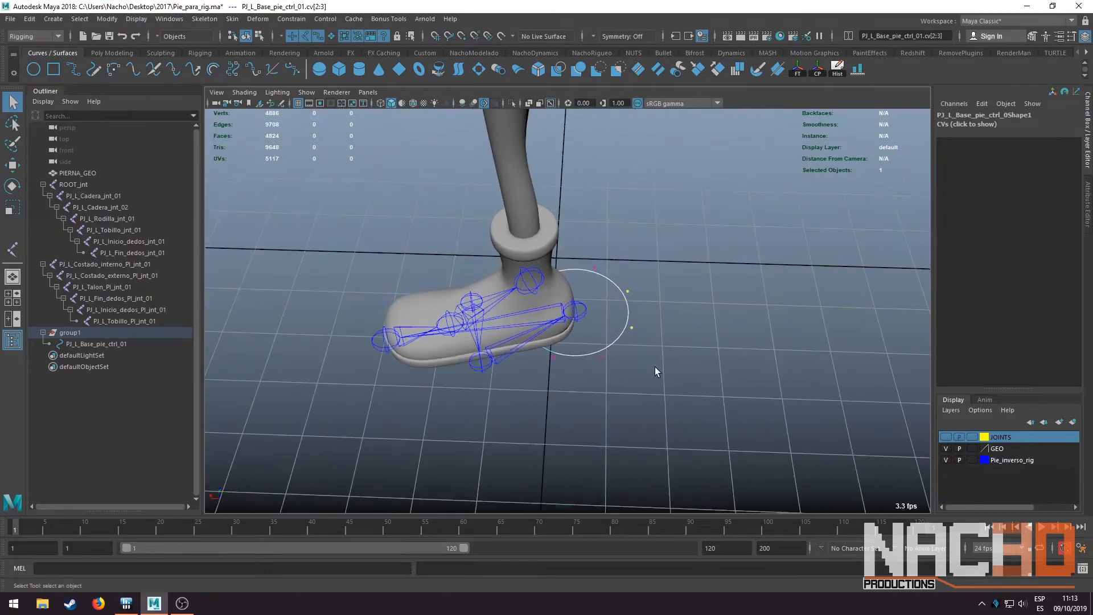
Isolate the foot-base control curve to select its two toe-side control vertices, and restore the full scene display for moving them
{"action": "left_click", "coordinate": [511, 103]}
{"action": "left_click_drag", "start_coordinate": [530, 216], "coordinate": [615, 353], "text": "alt"}
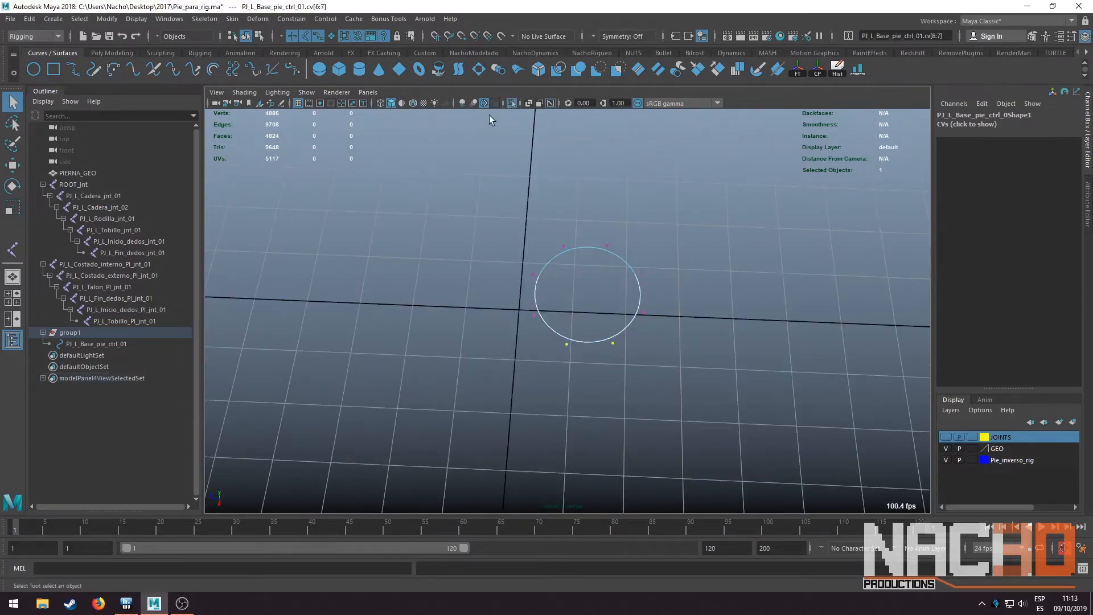
{"action": "left_click", "coordinate": [512, 103]}
{"action": "left_click_drag", "start_coordinate": [529, 256], "coordinate": [570, 235], "text": "alt"}
{"action": "key", "text": "w"}
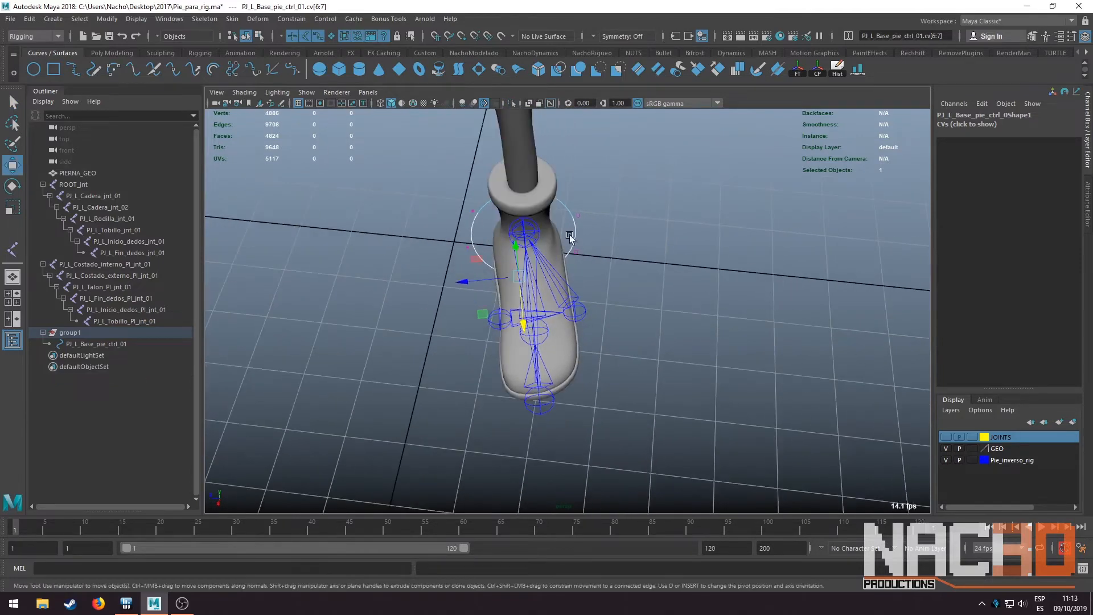
Switch the Move tool's axis orientation to World for comparison and return it to Object
{"action": "double_click", "coordinate": [13, 166]}
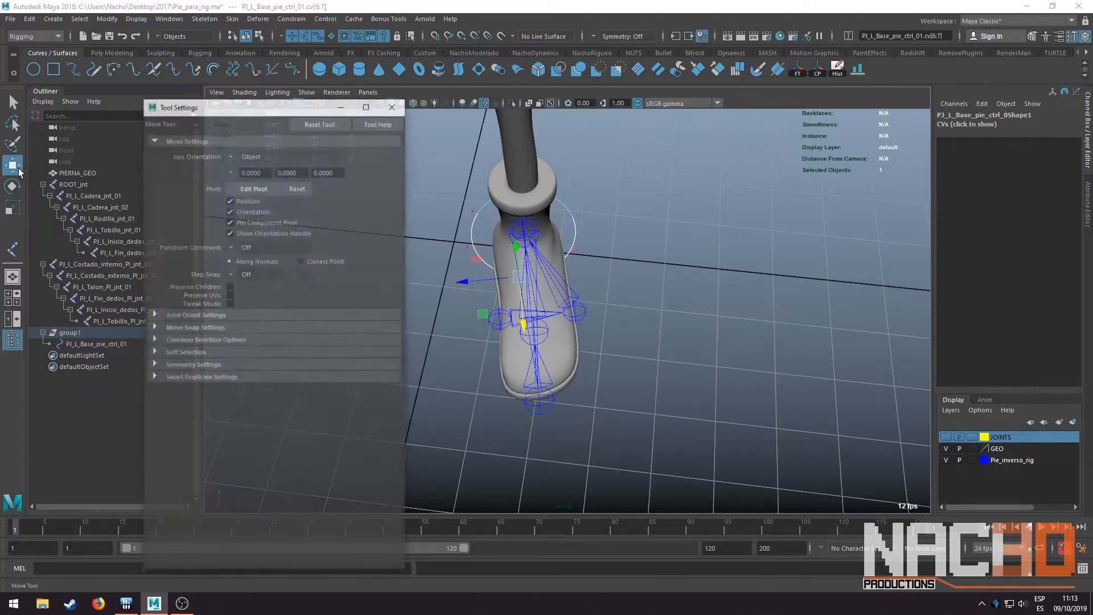
{"action": "left_click", "coordinate": [228, 156]}
{"action": "left_click", "coordinate": [245, 169]}
{"action": "left_click", "coordinate": [239, 156]}
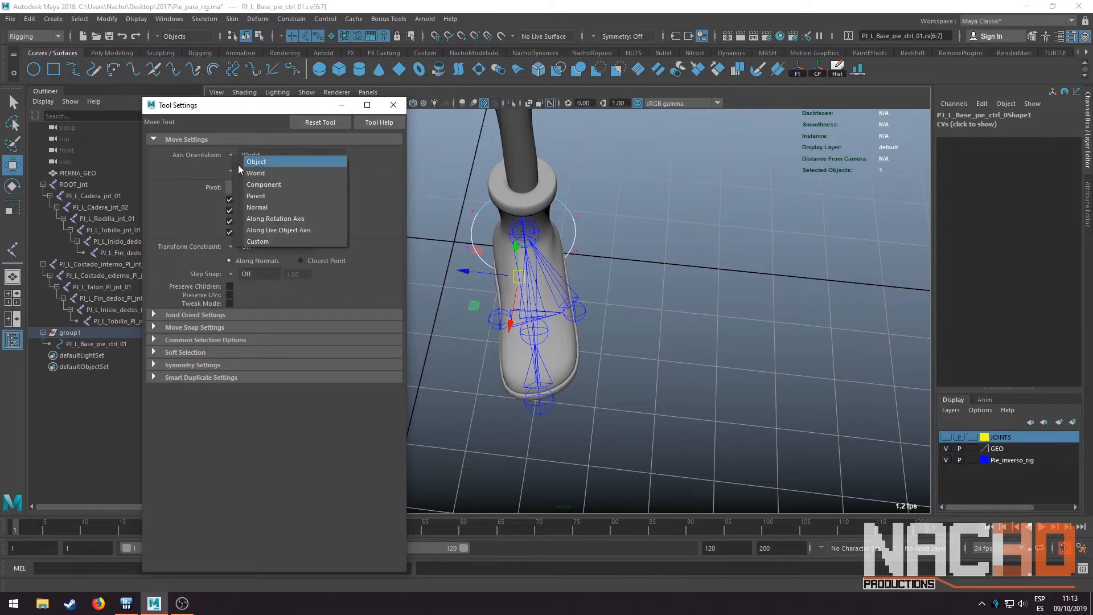
{"action": "left_click", "coordinate": [251, 160]}
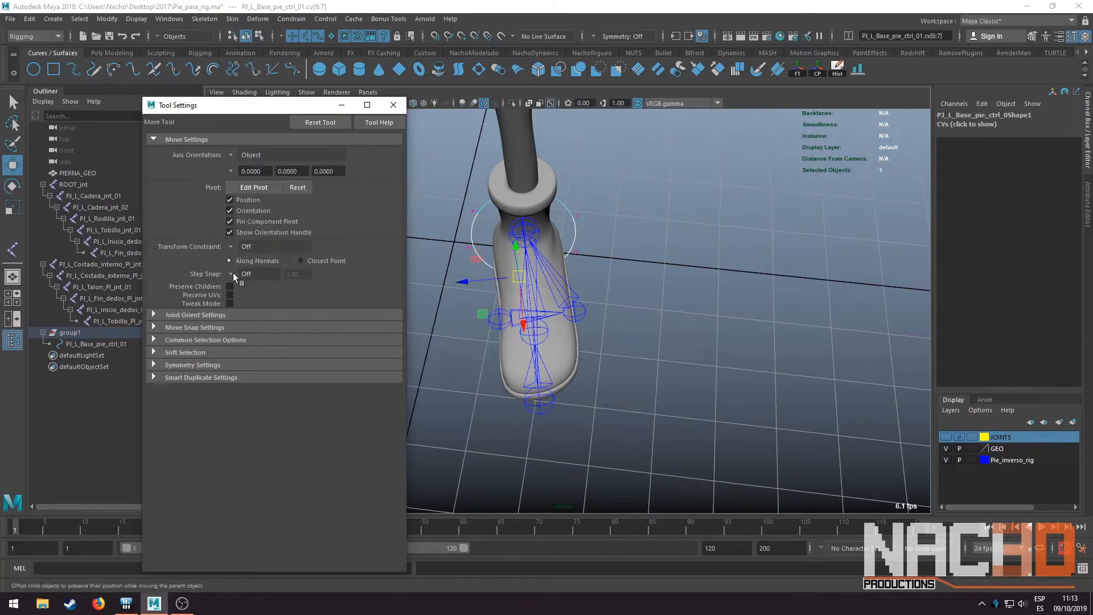
{"action": "left_click", "coordinate": [394, 105]}
Add the neighbouring side vertices to the toe-side selection and stretch the front of the control curve forward past the toes
{"action": "left_click_drag", "start_coordinate": [520, 315], "coordinate": [537, 482]}
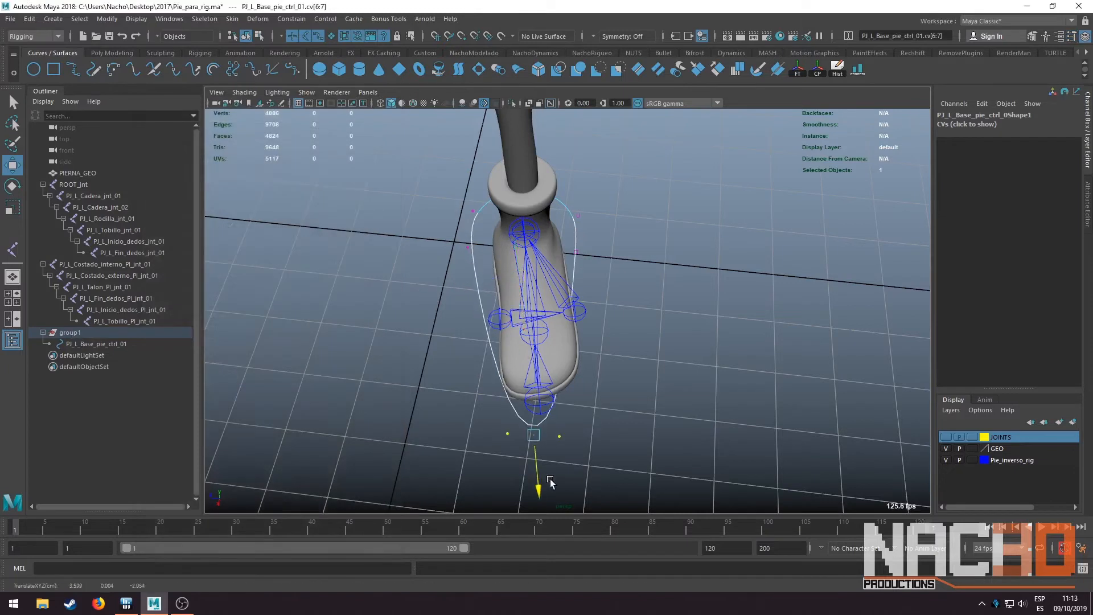
{"action": "key", "text": "ctrl+z"}
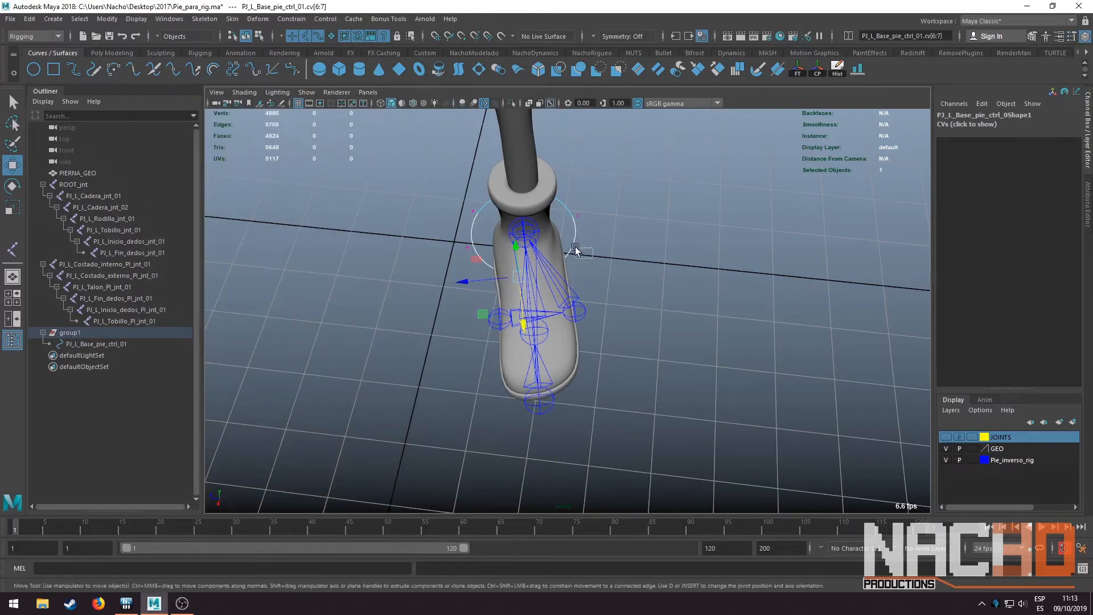
{"action": "left_click_drag", "start_coordinate": [456, 246], "coordinate": [672, 267], "text": "shift"}
{"action": "left_click", "coordinate": [504, 447]}
Reposition individual control vertices behind the heel so the back of the curve follows the foot's outline more closely
{"action": "left_click_drag", "start_coordinate": [632, 314], "coordinate": [691, 273]}
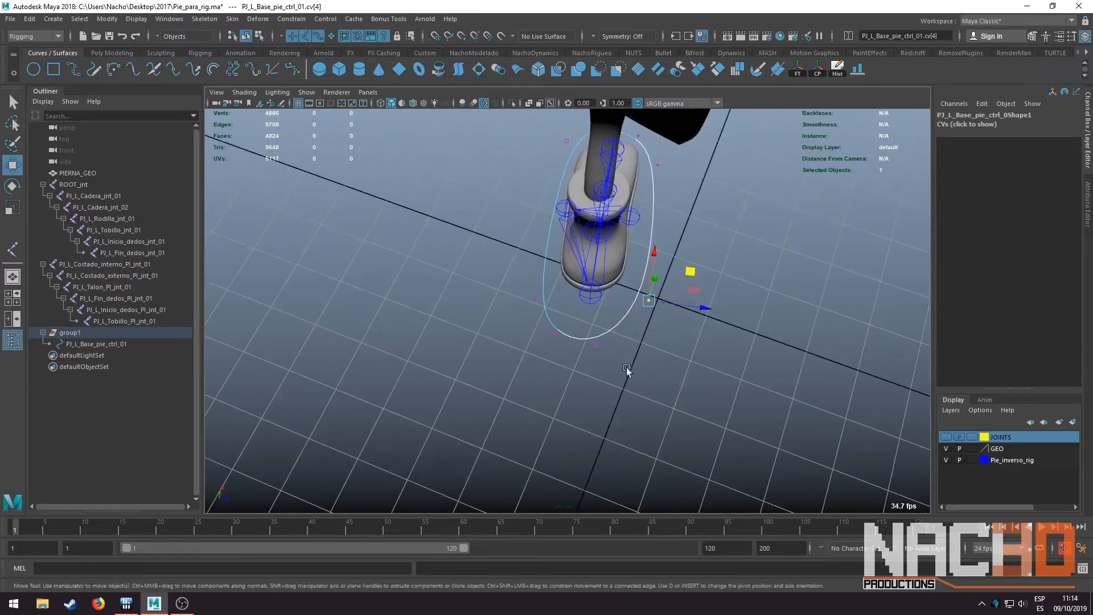
{"action": "left_click_drag", "start_coordinate": [626, 368], "coordinate": [651, 298]}
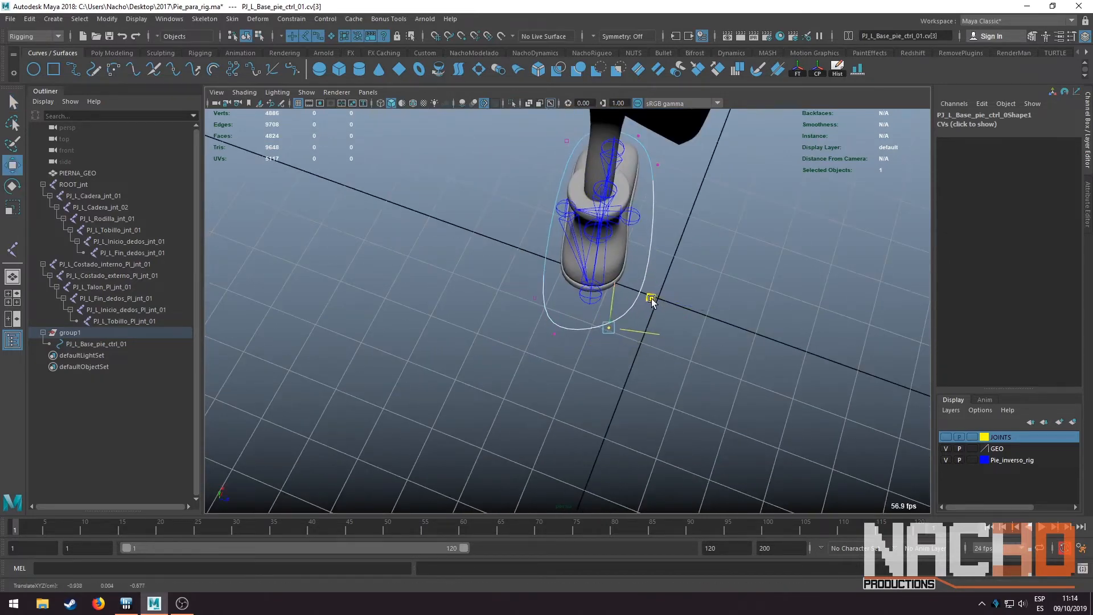
Adjust the control vertices of PJ_L_Base_pie_ctrl_01 around the front of the shoe and return the curve to object mode
{"action": "left_click_drag", "start_coordinate": [576, 307], "coordinate": [536, 333]}
{"action": "left_click", "coordinate": [548, 329]}
{"action": "key", "text": "q"}
{"action": "right_click_drag", "start_coordinate": [537, 333], "coordinate": [542, 322]}
{"action": "left_click_drag", "start_coordinate": [541, 322], "coordinate": [598, 326], "text": "alt"}
{"action": "key", "text": "w"}
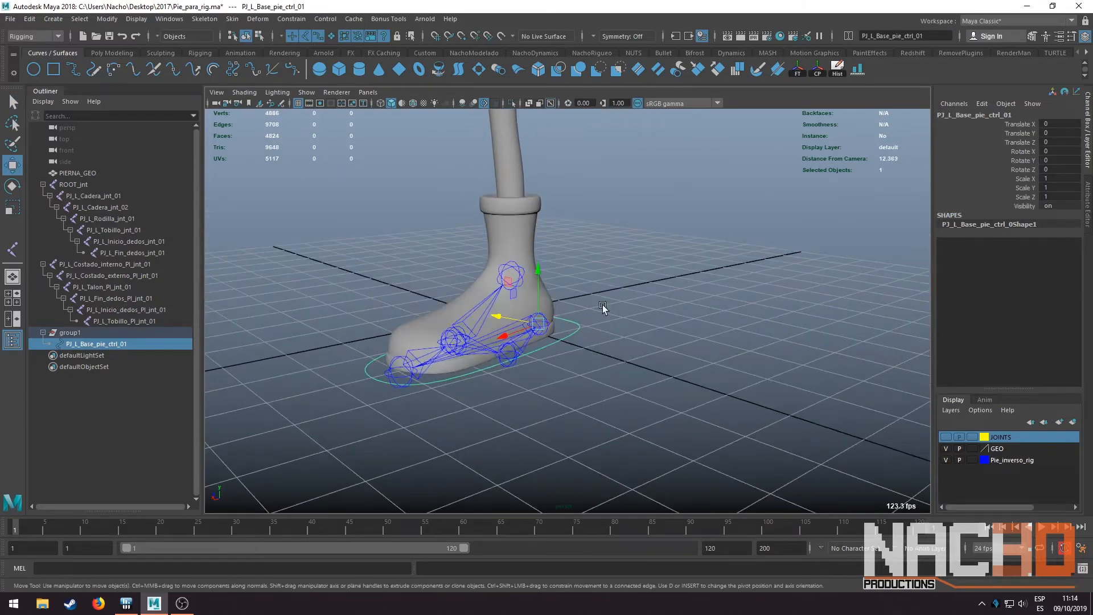
{"action": "scroll", "coordinate": [569, 234], "scroll_direction": "down", "scroll_amount": 2}
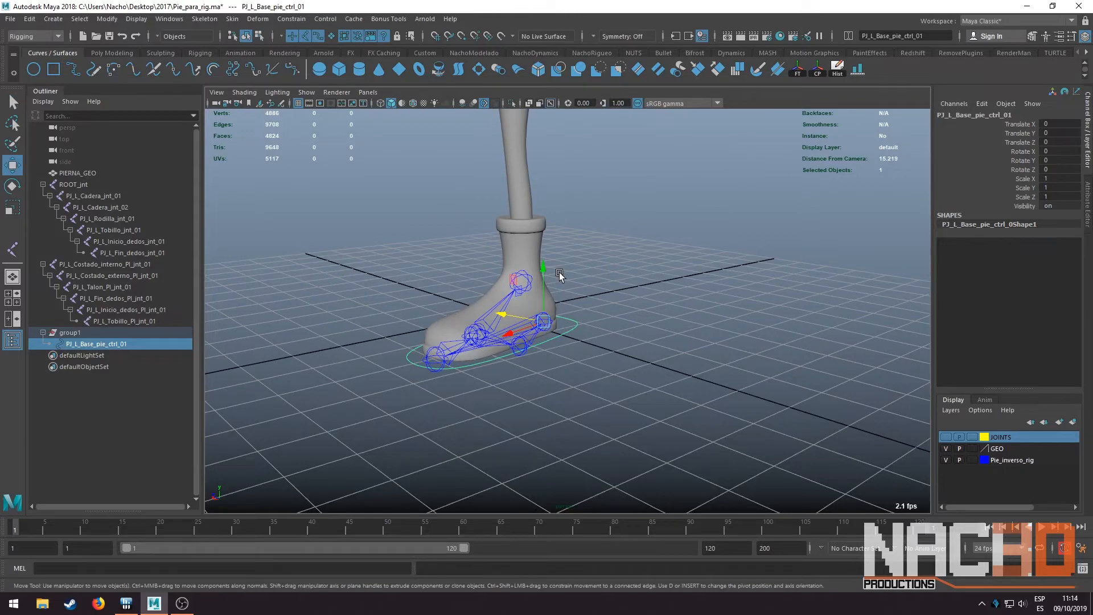
{"action": "scroll", "coordinate": [564, 257], "scroll_direction": "up", "scroll_amount": 2}
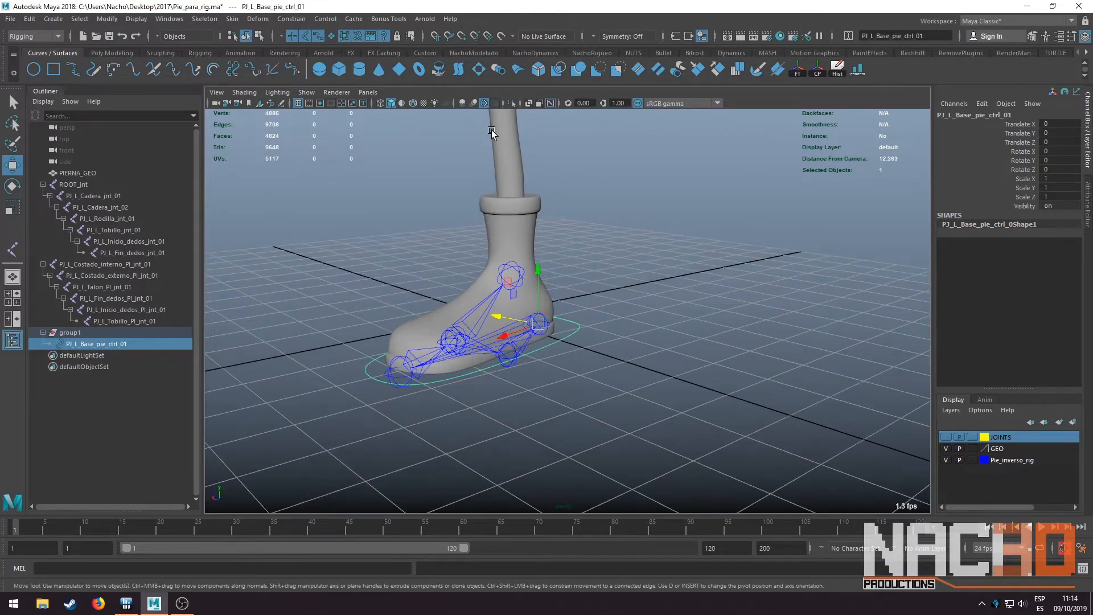
{"action": "scroll", "coordinate": [493, 134], "scroll_direction": "down", "scroll_amount": 5}
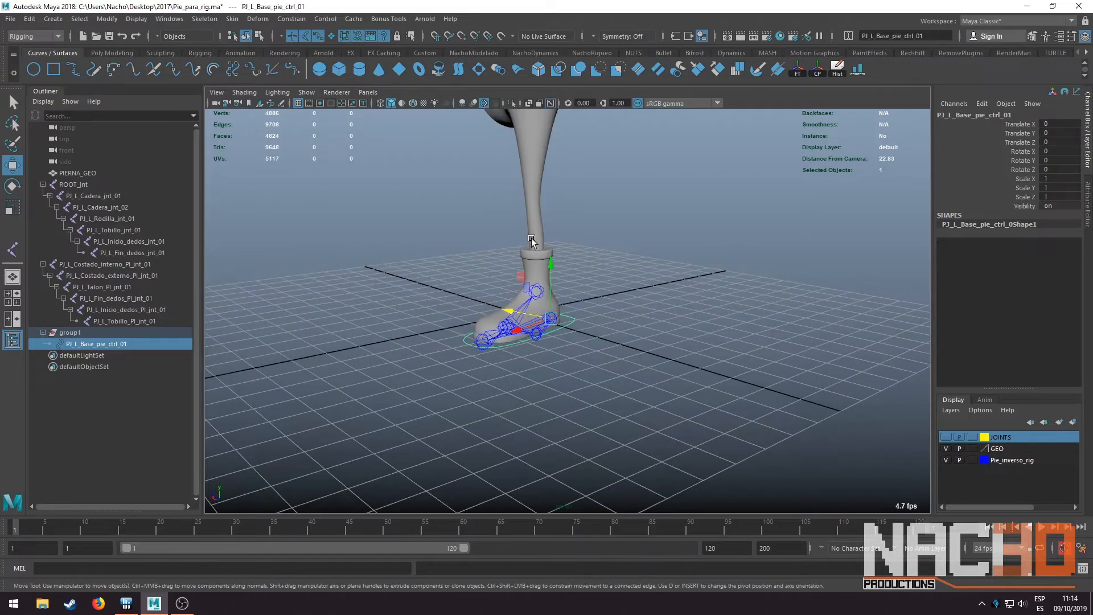
{"action": "scroll", "coordinate": [532, 241], "scroll_direction": "up", "scroll_amount": 5}
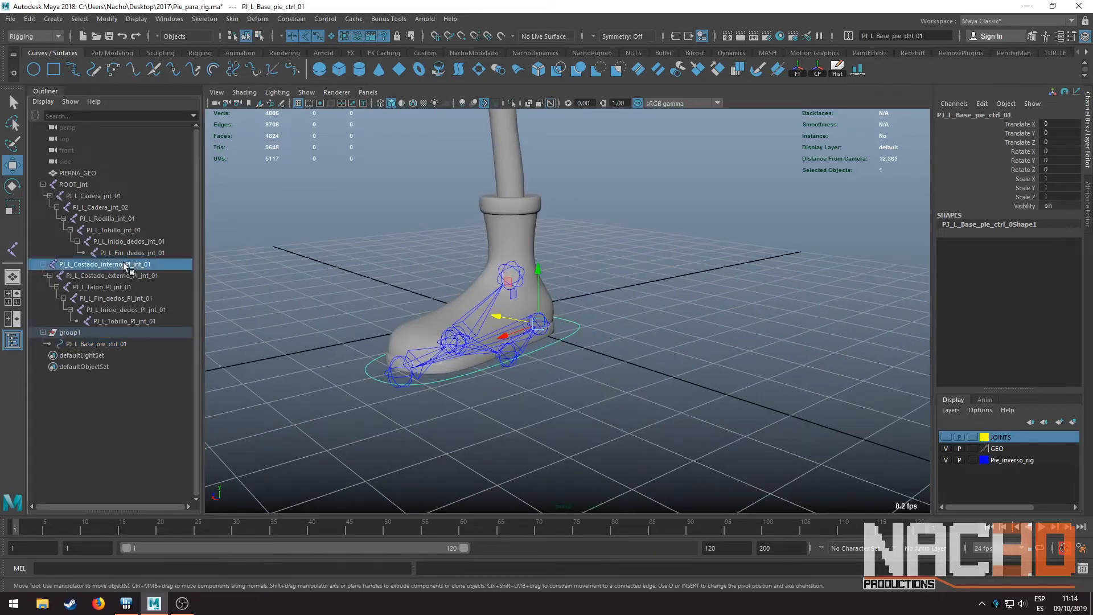
Show the JOINTS display layer and hide the Pie_inverso_rig layer so only the leg joint chain is visible
{"action": "left_click", "coordinate": [103, 264]}
{"action": "left_click", "coordinate": [74, 184]}
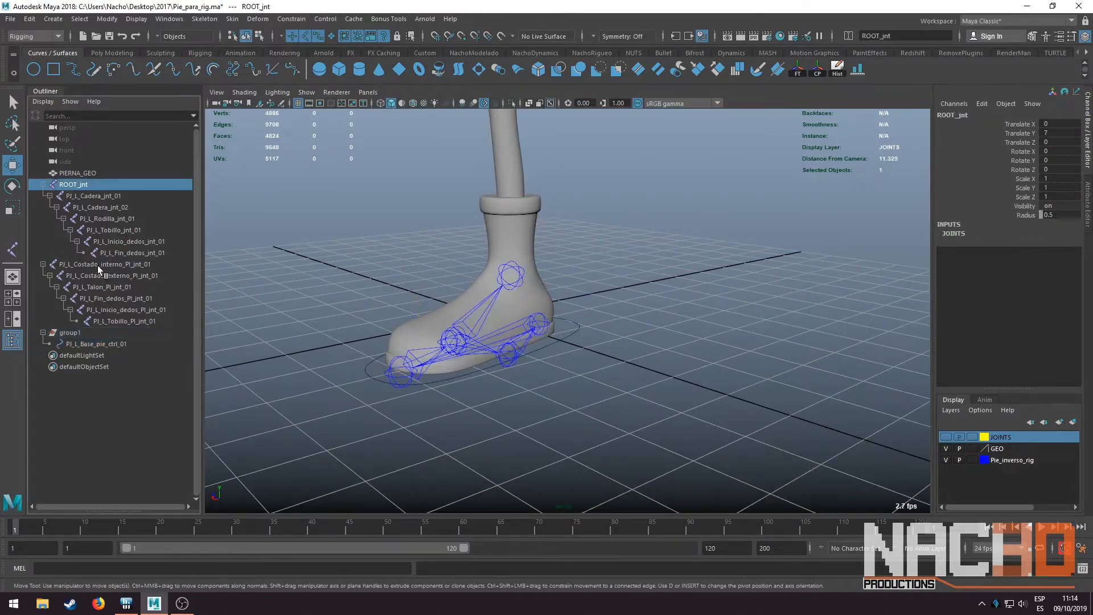
{"action": "left_click", "coordinate": [946, 437]}
{"action": "left_click", "coordinate": [629, 306]}
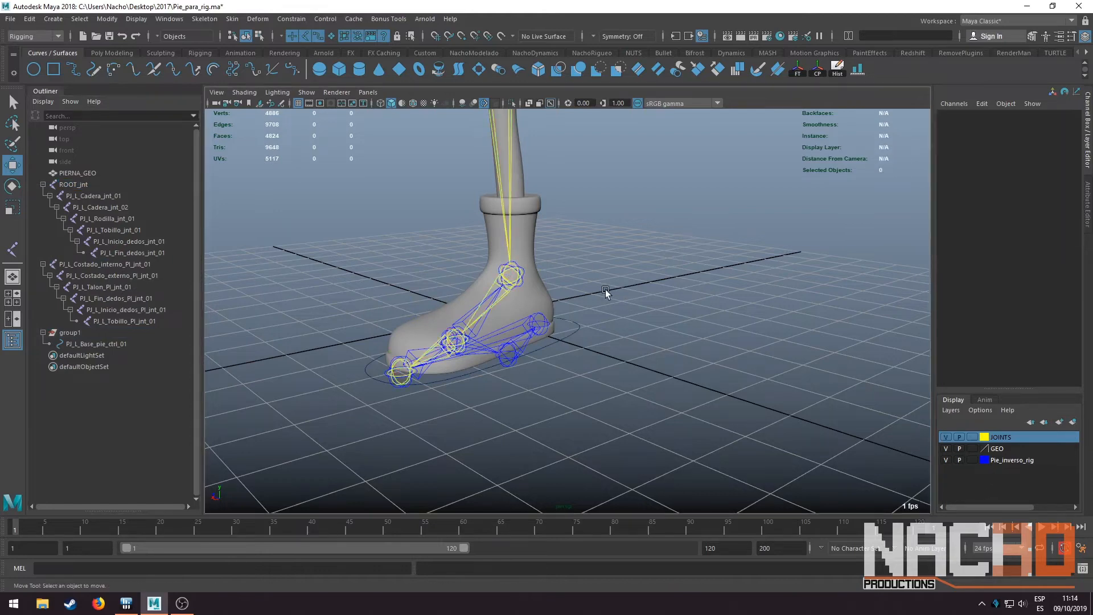
{"action": "scroll", "coordinate": [564, 241], "scroll_direction": "up", "scroll_amount": 3}
{"action": "scroll", "coordinate": [508, 235], "scroll_direction": "down", "scroll_amount": 4}
{"action": "left_click_drag", "start_coordinate": [508, 235], "coordinate": [541, 262], "text": "alt"}
{"action": "left_click", "coordinate": [946, 461]}
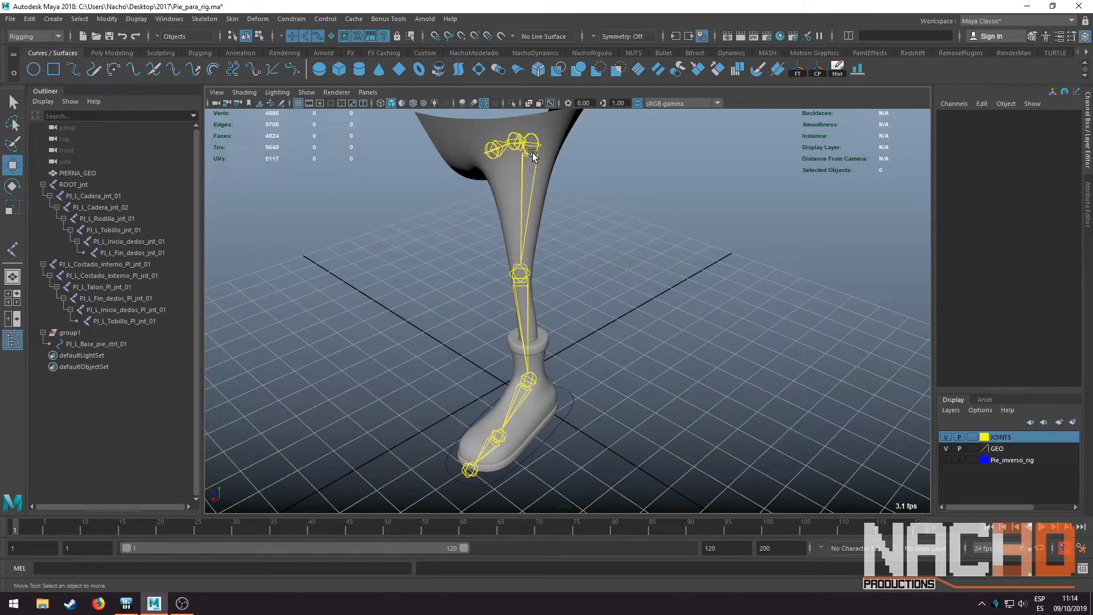
{"action": "left_click_drag", "start_coordinate": [521, 261], "coordinate": [528, 368], "text": "alt"}
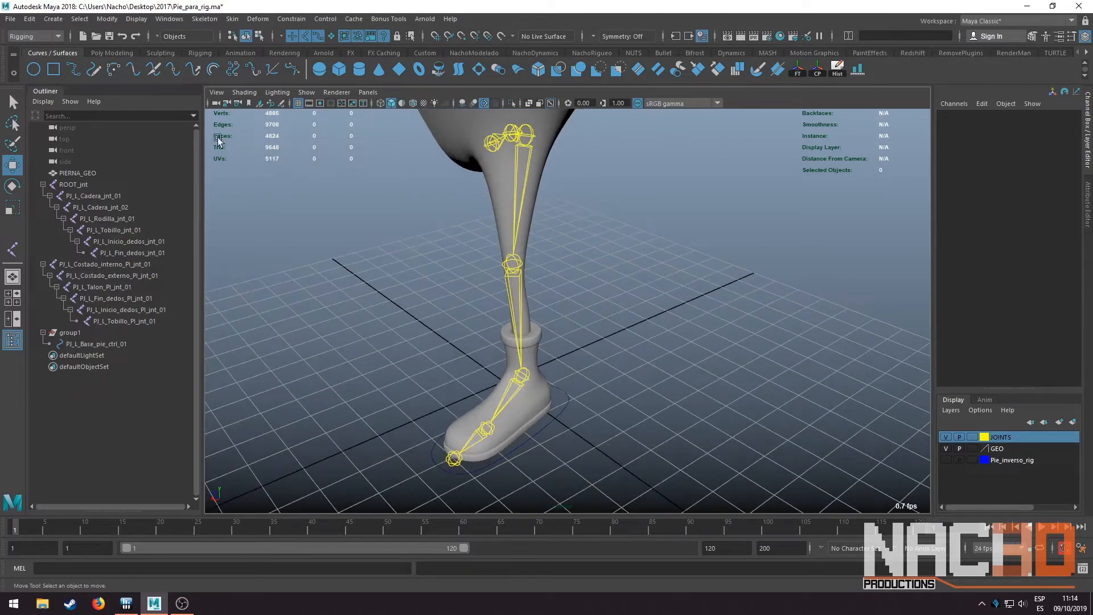
Create a Rotate-Plane Solver IK handle from the hip joint PJ_L_Cadera_jnt_02 to the ankle joint PJ_L_Tobillo_jnt_01
{"action": "left_click", "coordinate": [199, 52]}
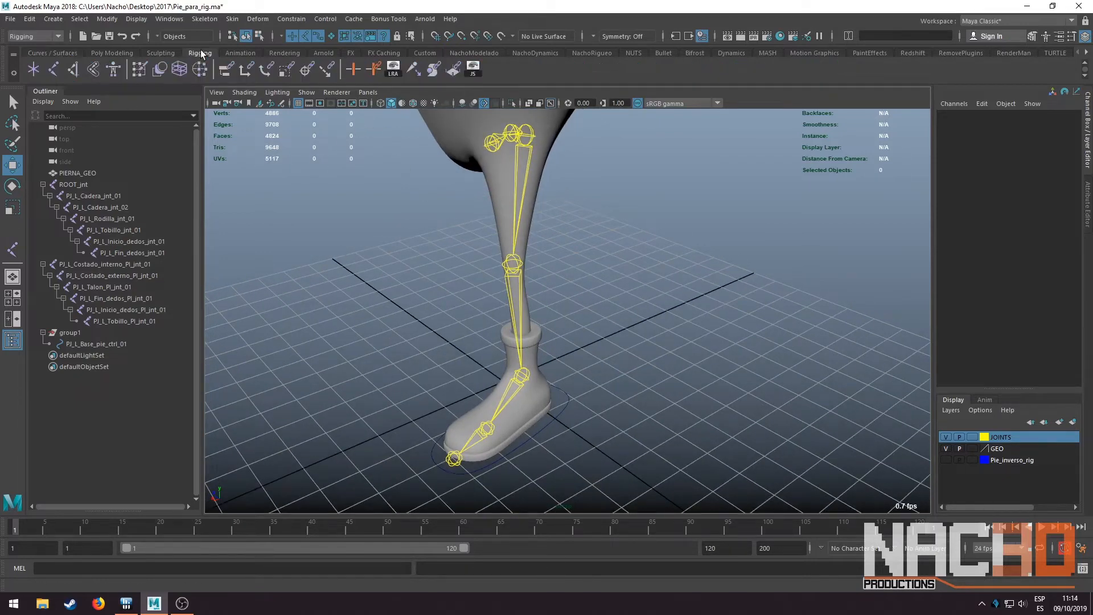
{"action": "left_click", "coordinate": [73, 65]}
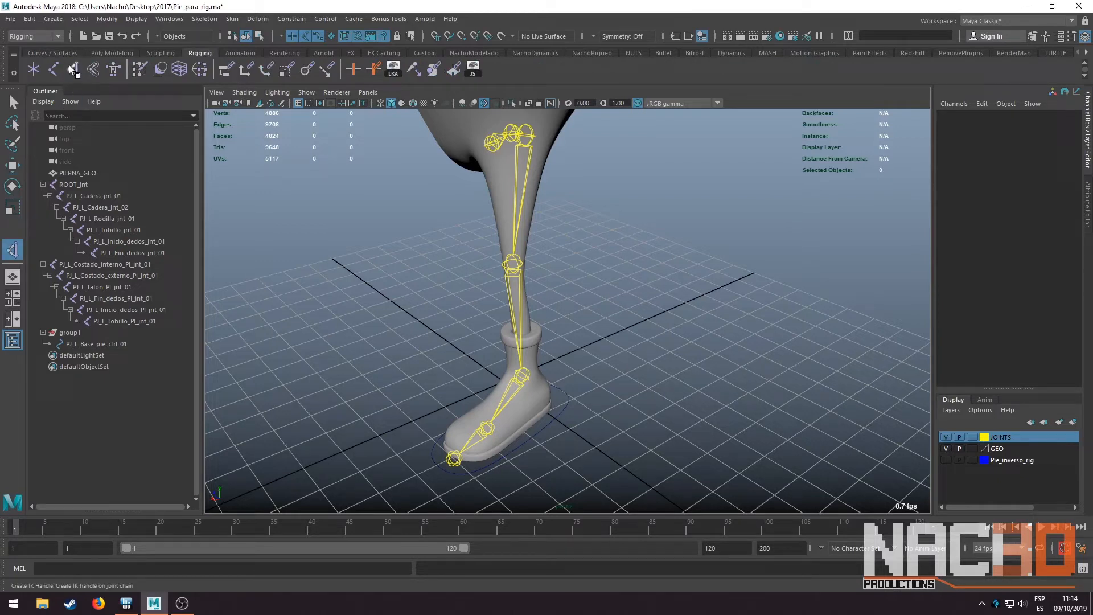
{"action": "double_click", "coordinate": [14, 255]}
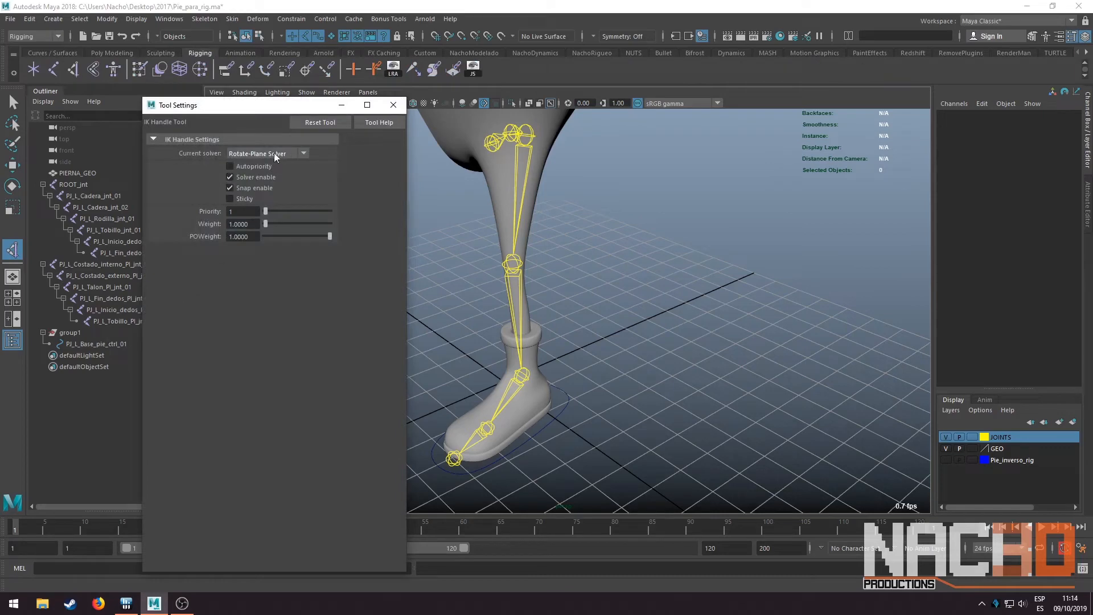
{"action": "left_click", "coordinate": [393, 105]}
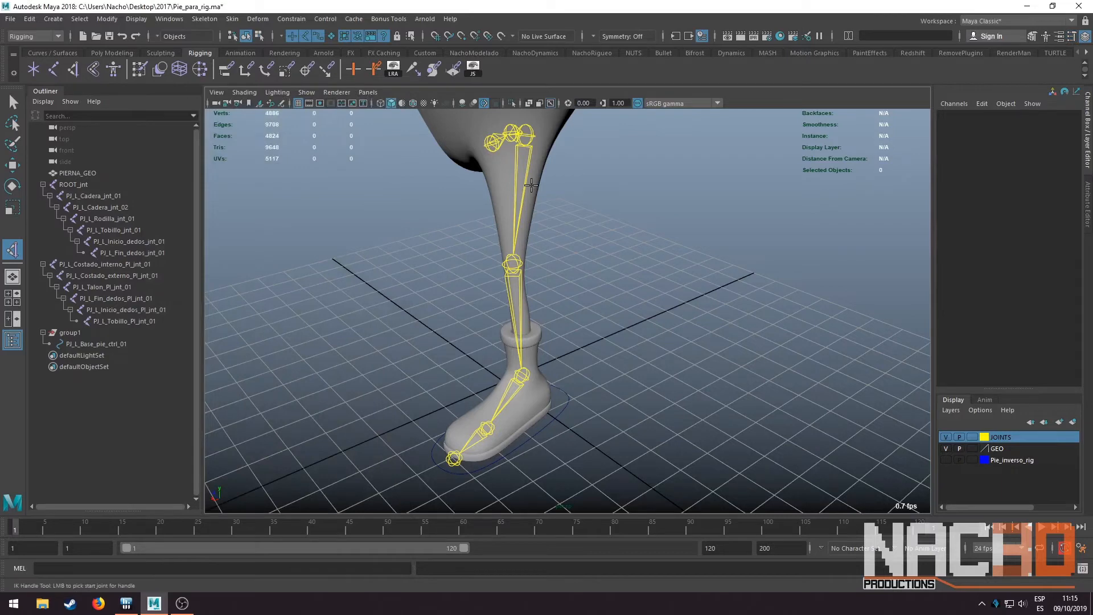
{"action": "left_click", "coordinate": [532, 134]}
{"action": "scroll", "coordinate": [551, 202], "scroll_direction": "up", "scroll_amount": 6}
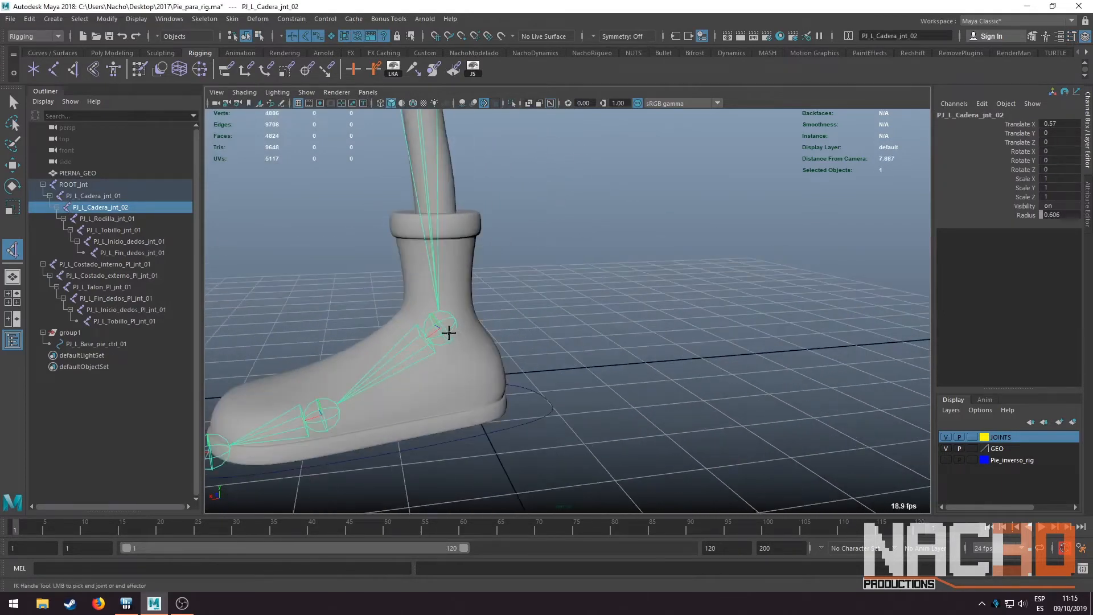
{"action": "left_click", "coordinate": [449, 332]}
Test the knee bend by moving the ankle IK handle upward twice, undoing each move
{"action": "scroll", "coordinate": [456, 328], "scroll_direction": "down", "scroll_amount": 4}
{"action": "left_click_drag", "start_coordinate": [455, 328], "coordinate": [507, 345], "text": "alt"}
{"action": "left_click_drag", "start_coordinate": [493, 304], "coordinate": [520, 195]}
{"action": "scroll", "coordinate": [491, 228], "scroll_direction": "down", "scroll_amount": 5}
{"action": "scroll", "coordinate": [519, 195], "scroll_direction": "up", "scroll_amount": 4}
{"action": "key", "text": "ctrl+z"}
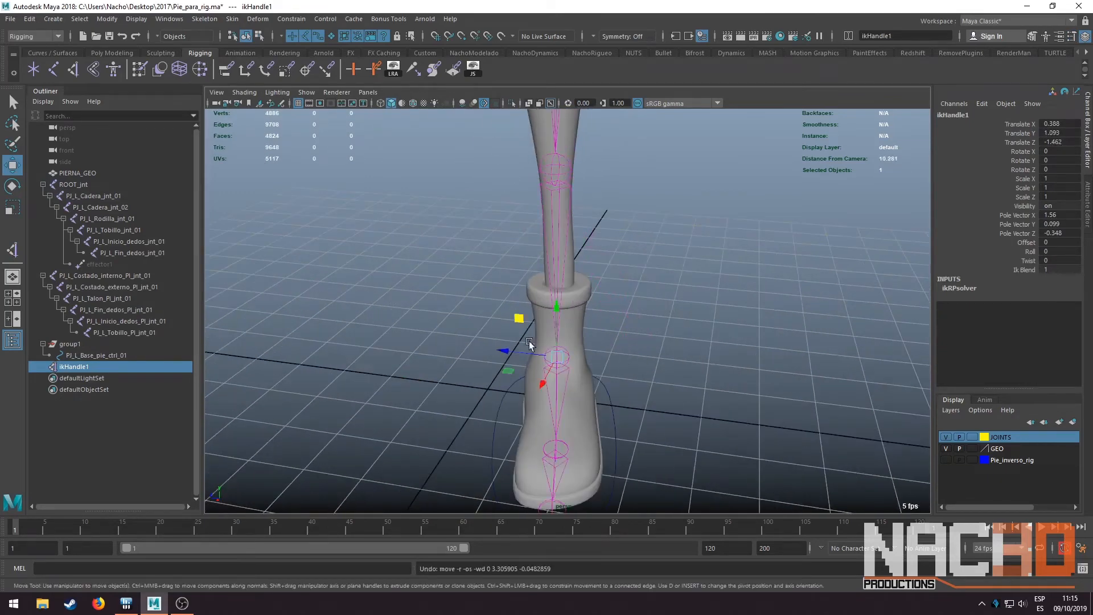
{"action": "left_click_drag", "start_coordinate": [519, 319], "coordinate": [522, 140]}
{"action": "key", "text": "ctrl+z"}
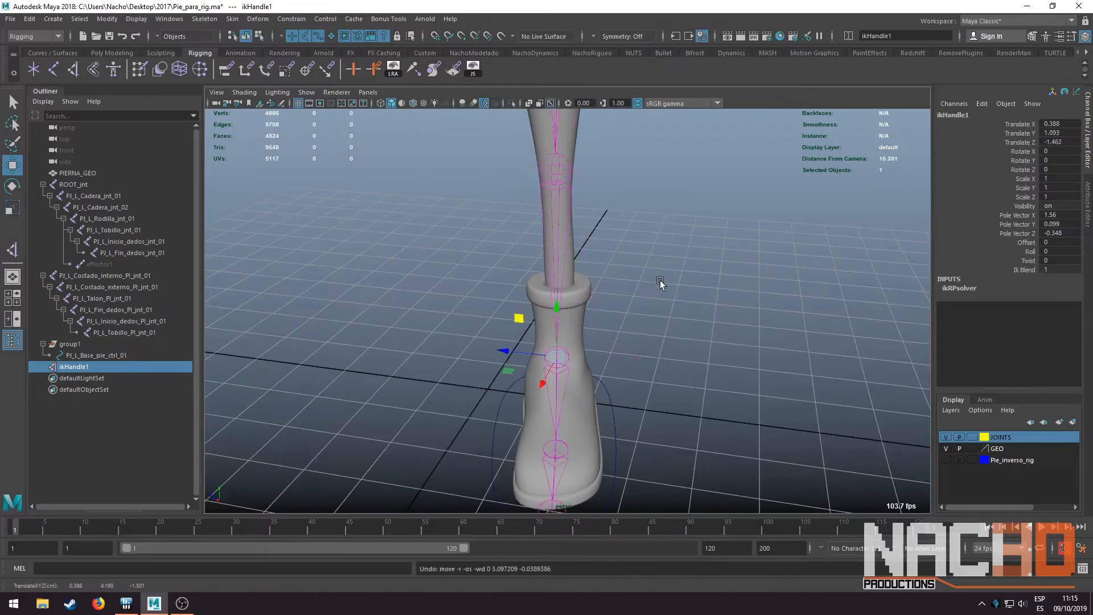
Create an IK handle from the ankle joint PJ_L_Tobillo_jnt_01 to the toe-base joint PJ_L_Inicio_dedos_jnt_01
{"action": "scroll", "coordinate": [519, 287], "scroll_direction": "down", "scroll_amount": 4}
{"action": "left_click_drag", "start_coordinate": [660, 280], "coordinate": [571, 267], "text": "alt"}
{"action": "scroll", "coordinate": [520, 273], "scroll_direction": "up", "scroll_amount": 3}
{"action": "key", "text": "q"}
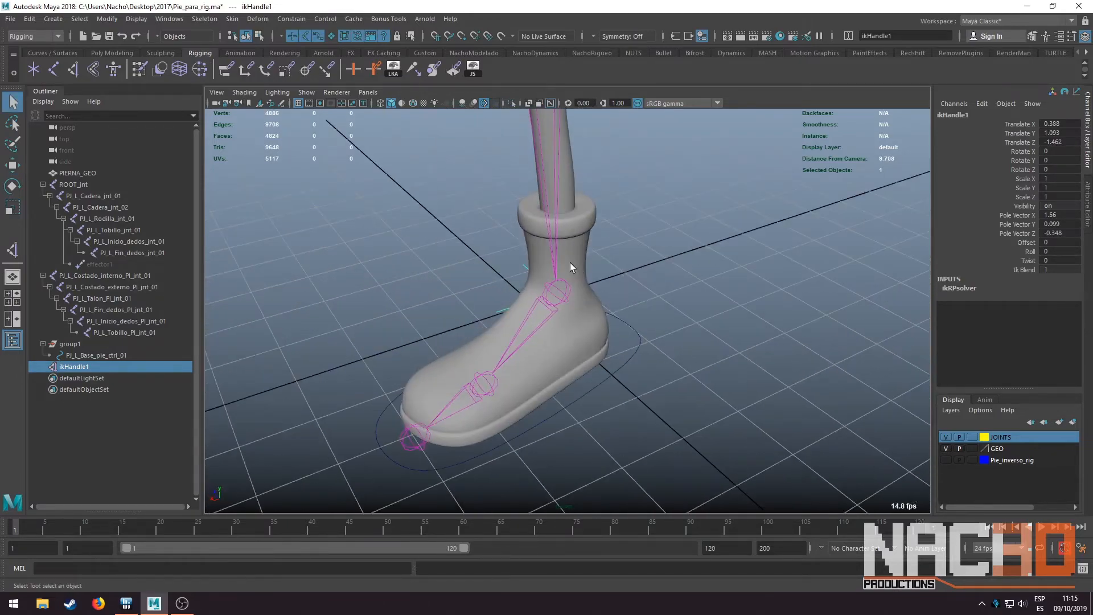
{"action": "left_click_drag", "start_coordinate": [642, 293], "coordinate": [667, 275], "text": "alt"}
{"action": "left_click", "coordinate": [661, 240]}
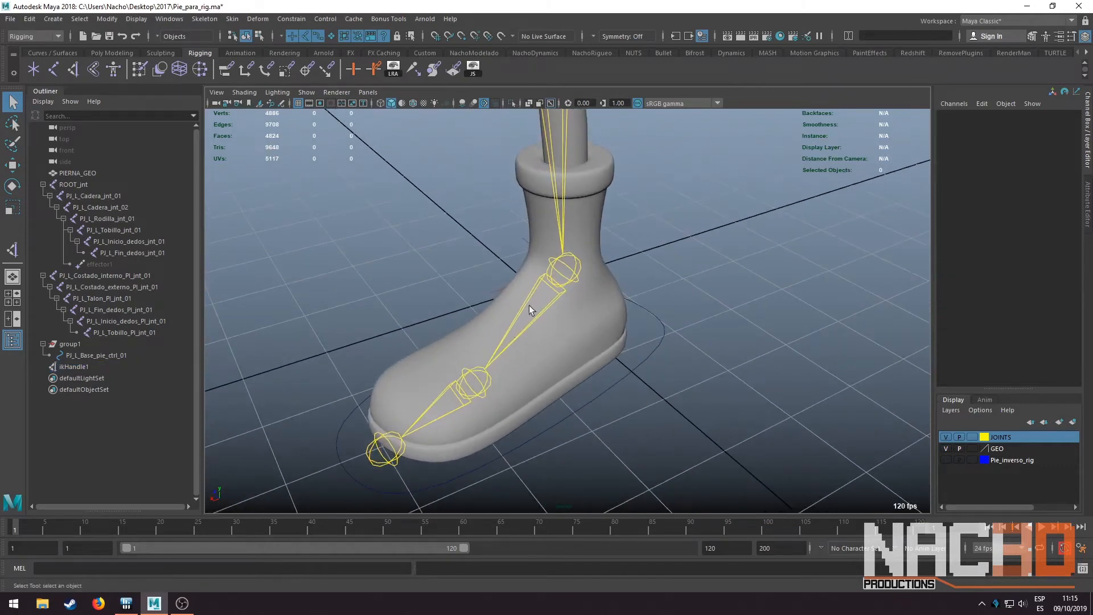
{"action": "left_click_drag", "start_coordinate": [517, 340], "coordinate": [489, 293], "text": "alt"}
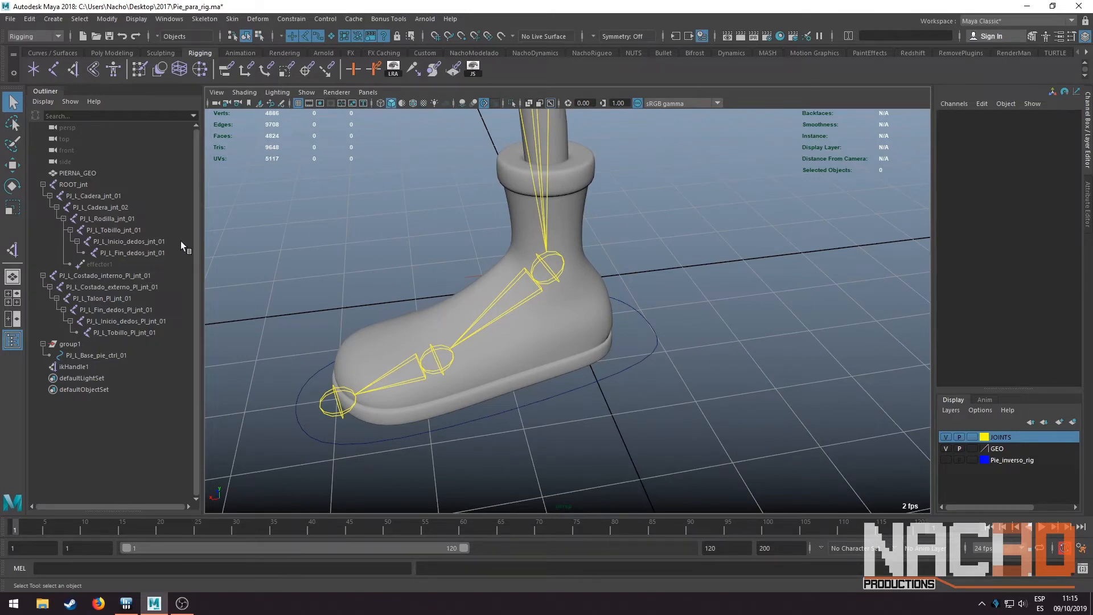
{"action": "left_click", "coordinate": [73, 69]}
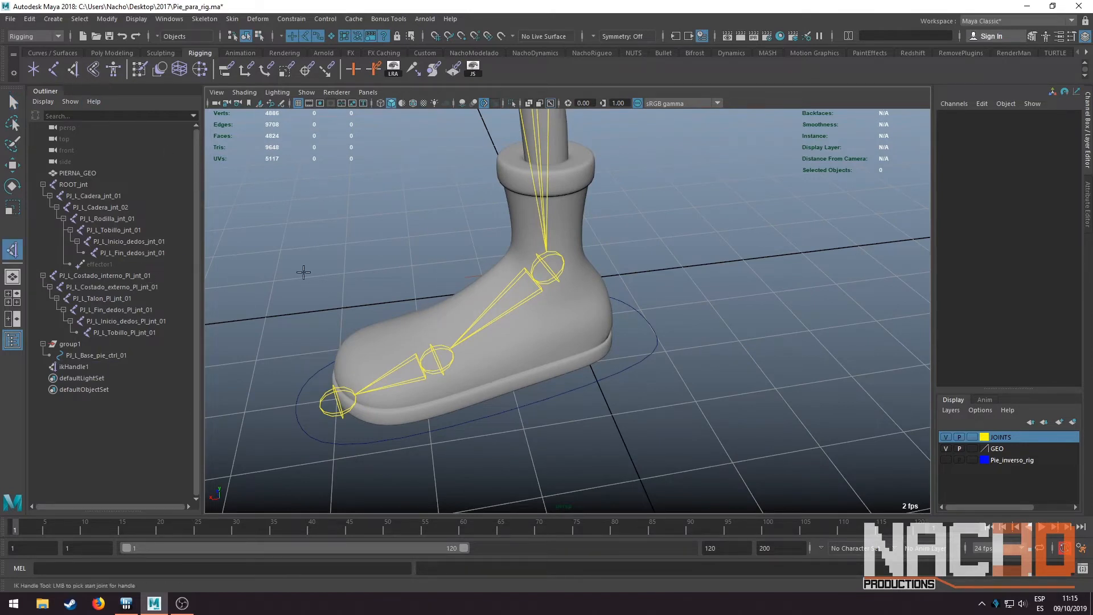
{"action": "scroll", "coordinate": [535, 302], "scroll_direction": "up", "scroll_amount": 2}
{"action": "left_click", "coordinate": [553, 270]}
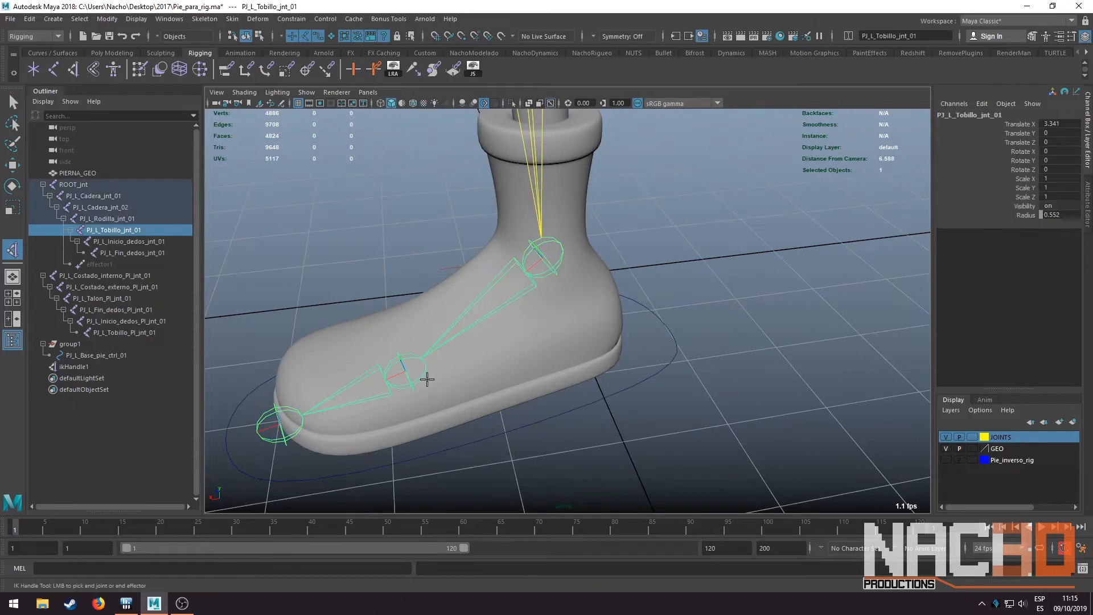
{"action": "left_click", "coordinate": [409, 382]}
{"action": "scroll", "coordinate": [418, 262], "scroll_direction": "up", "scroll_amount": 2}
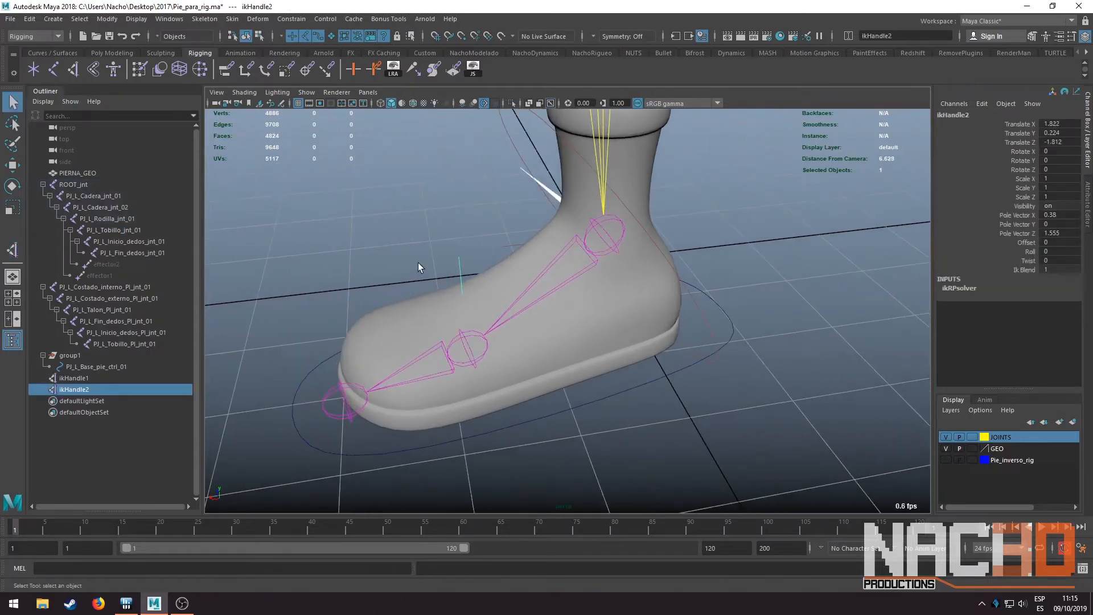
{"action": "left_click", "coordinate": [418, 262]}
Create an IK handle from PJ_L_Inicio_dedos_jnt_01 to the toe-tip joint PJ_L_Fin_dedos_jnt_01 and deselect it
{"action": "key", "text": "y"}
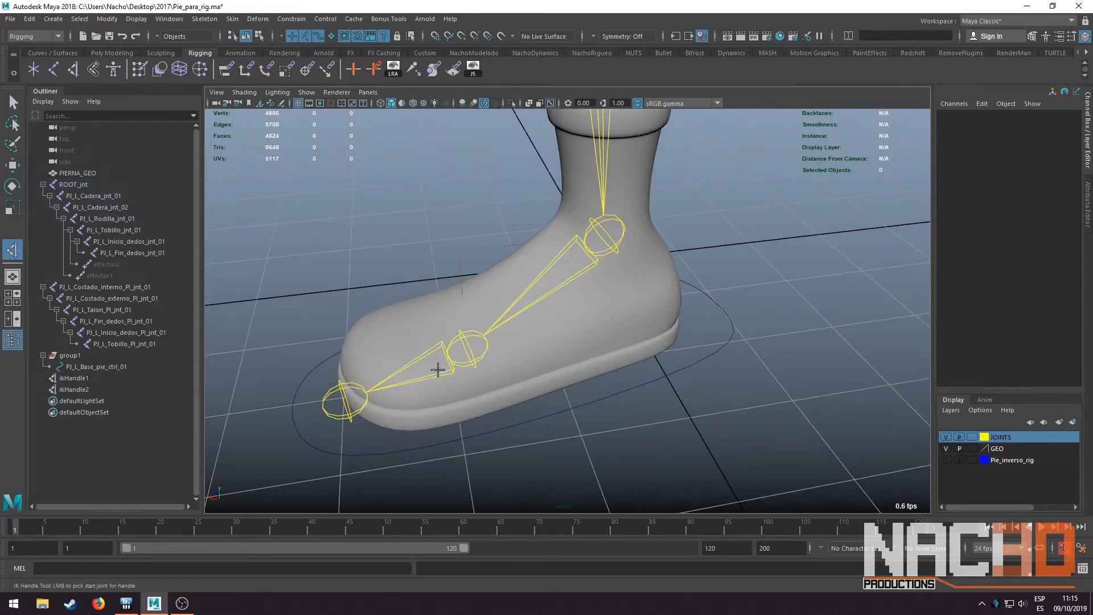
{"action": "left_click", "coordinate": [463, 363]}
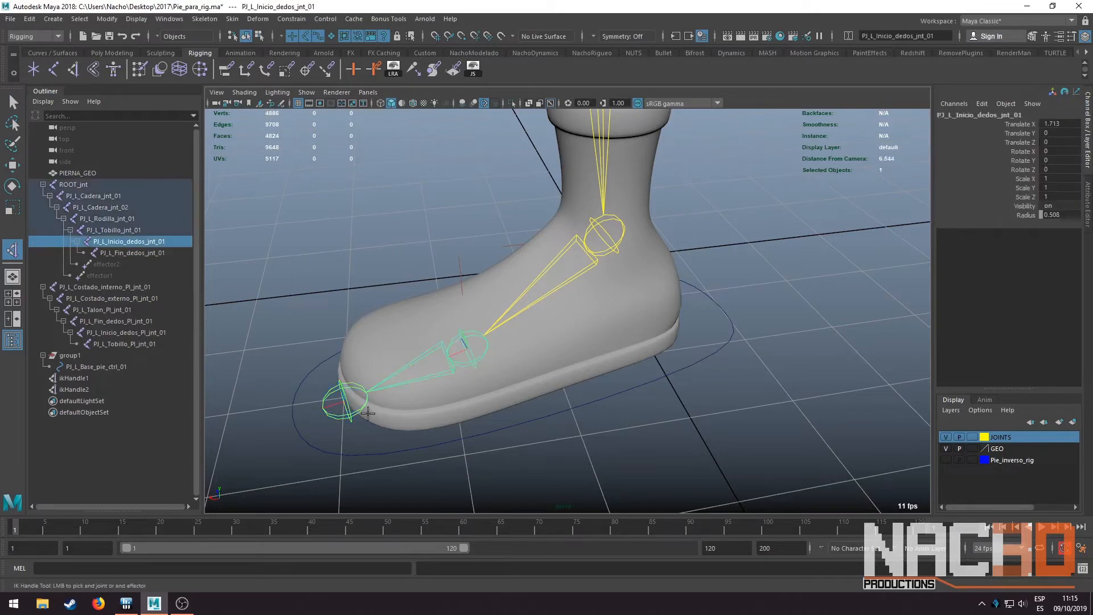
{"action": "left_click", "coordinate": [350, 412]}
{"action": "key", "text": "q"}
{"action": "left_click_drag", "start_coordinate": [350, 411], "coordinate": [556, 340], "text": "alt"}
{"action": "left_click", "coordinate": [463, 371]}
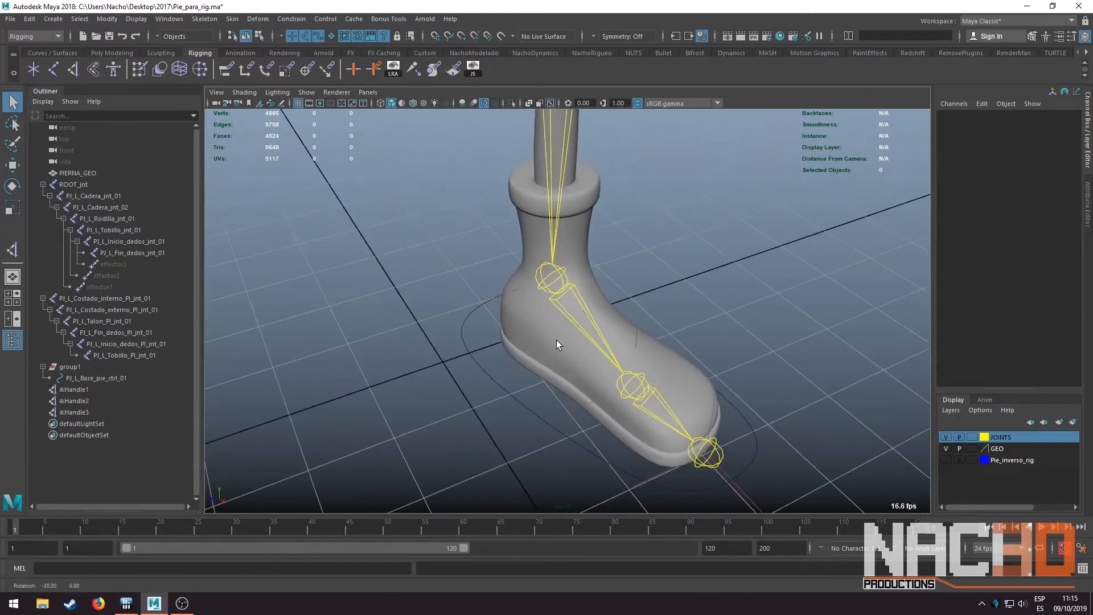
Show the Pie_inverso_rig display layer again to reveal the reverse-foot joints
{"action": "middle_click_drag", "start_coordinate": [556, 340], "coordinate": [486, 331], "text": "alt"}
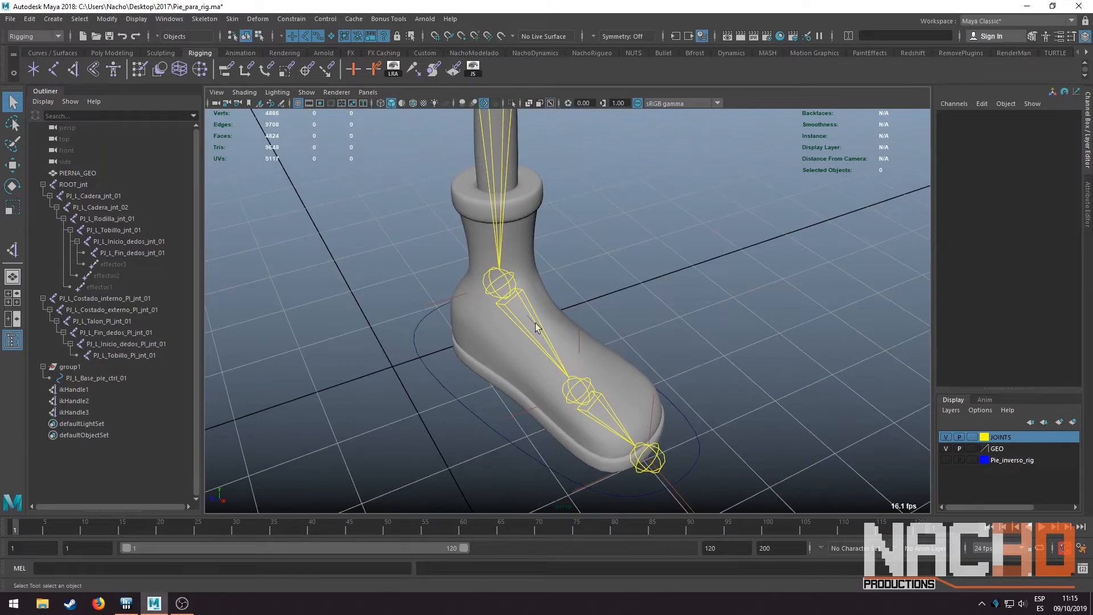
{"action": "right_click_drag", "start_coordinate": [490, 241], "coordinate": [608, 372], "text": "alt"}
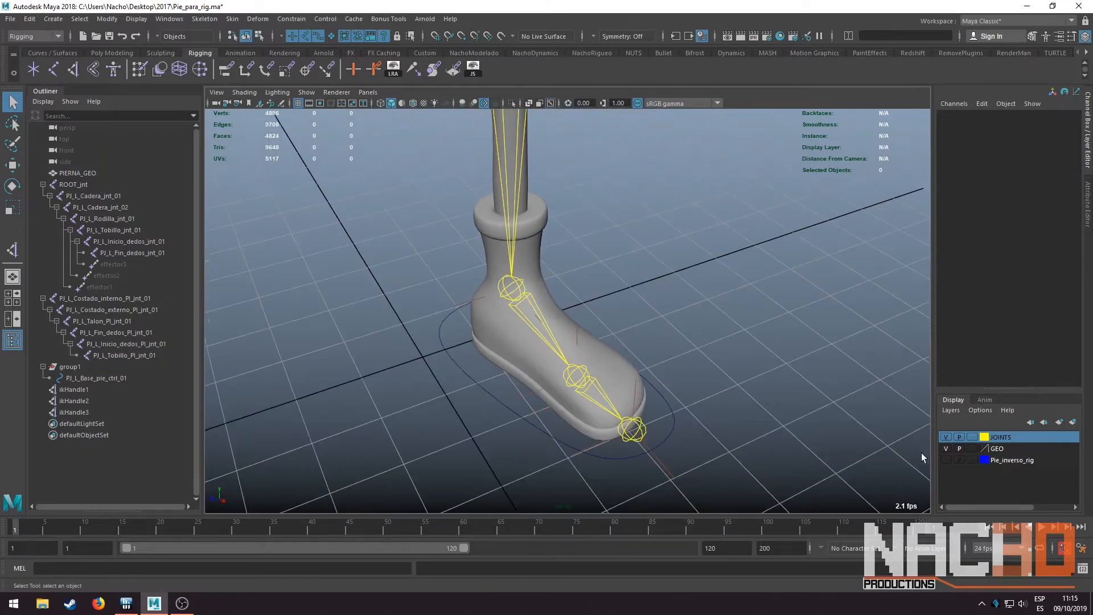
{"action": "left_click", "coordinate": [946, 459]}
{"action": "scroll", "coordinate": [677, 341], "scroll_direction": "up", "scroll_amount": 3}
{"action": "left_click_drag", "start_coordinate": [652, 395], "coordinate": [620, 328], "text": "alt"}
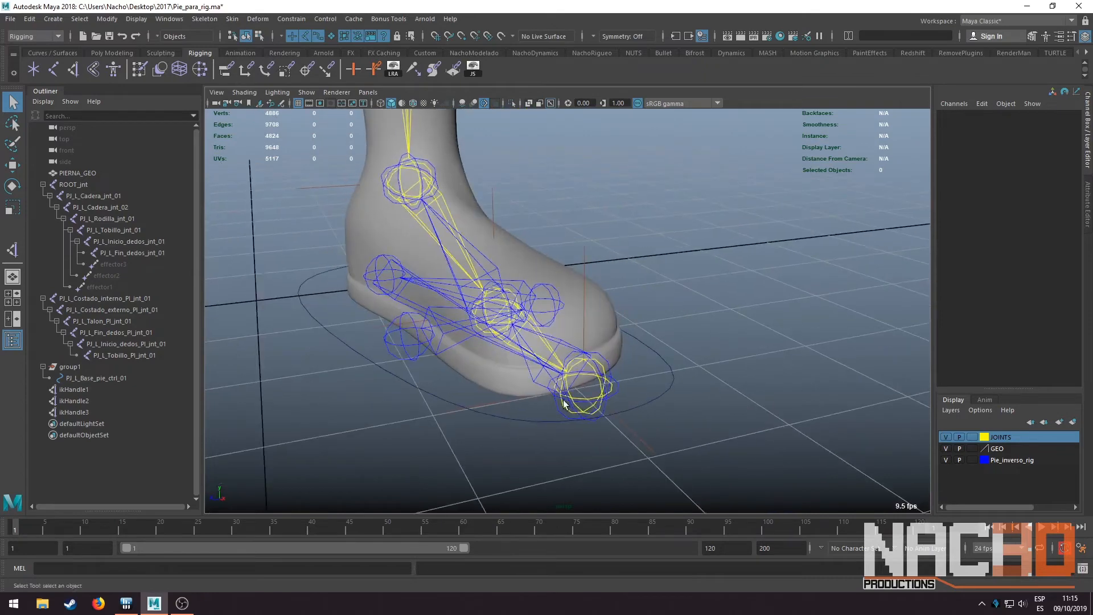
Parent ikHandle1 to the reverse-foot ankle joint PJ_L_Tobillo_PI_jnt_01
{"action": "left_click_drag", "start_coordinate": [500, 256], "coordinate": [384, 258], "text": "alt"}
{"action": "left_click", "coordinate": [388, 272]}
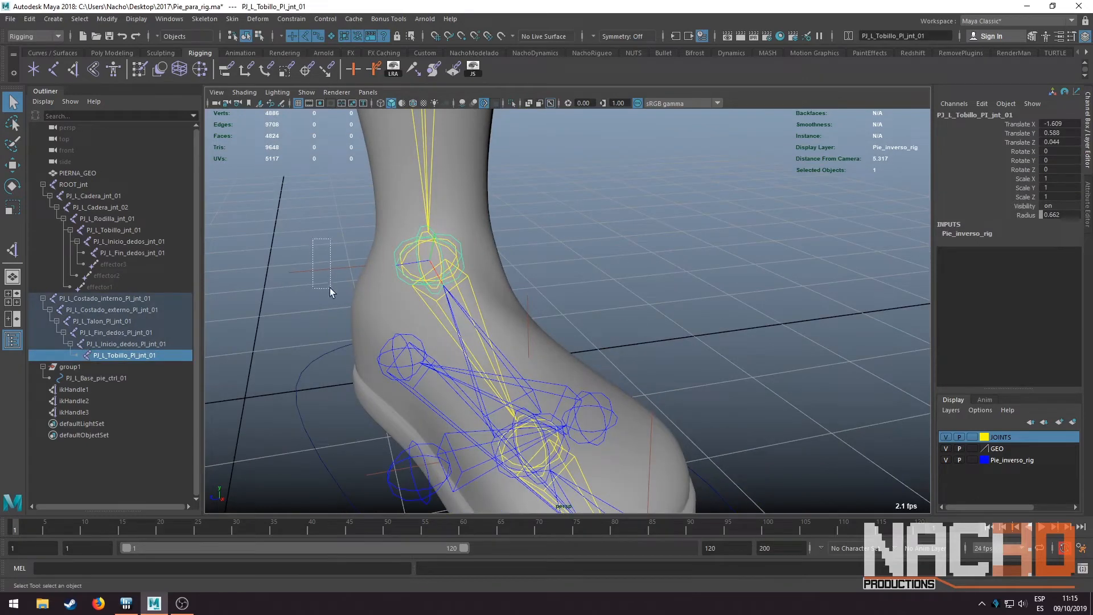
{"action": "left_click_drag", "start_coordinate": [330, 288], "coordinate": [317, 285]}
{"action": "left_click", "coordinate": [395, 250], "text": "shift"}
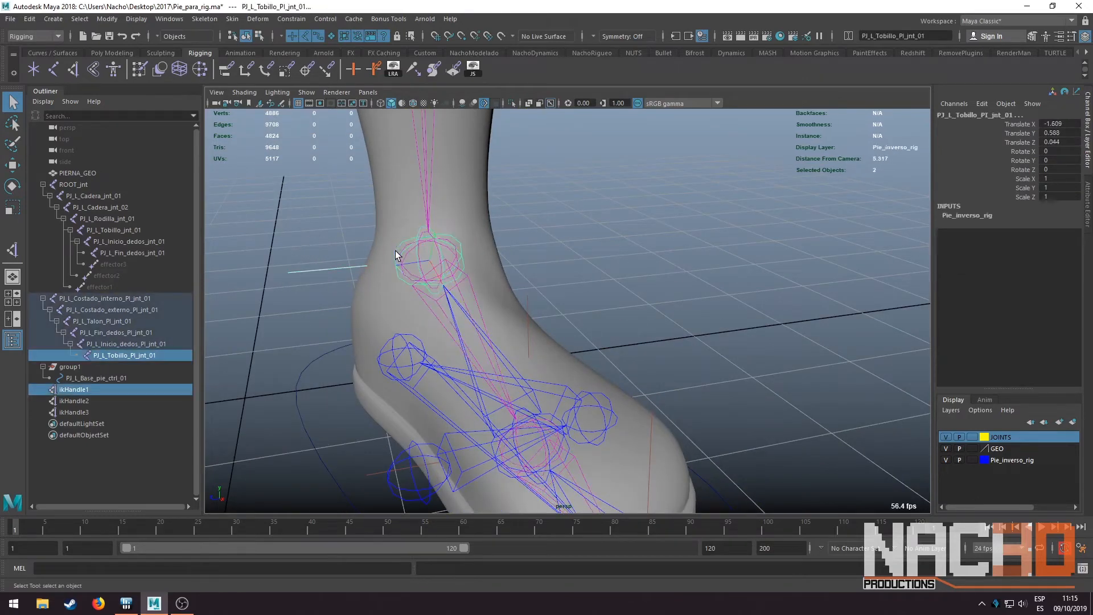
{"action": "key", "text": "p"}
Parent ikHandle2 to the reverse-foot toe-base joint PJ_L_Inicio_dedos_PI_jnt_01
{"action": "scroll", "coordinate": [489, 337], "scroll_direction": "down", "scroll_amount": 3}
{"action": "middle_click_drag", "start_coordinate": [488, 336], "coordinate": [486, 283], "text": "alt"}
{"action": "scroll", "coordinate": [486, 283], "scroll_direction": "up", "scroll_amount": 3}
{"action": "left_click_drag", "start_coordinate": [496, 287], "coordinate": [561, 279], "text": "alt"}
{"action": "left_click_drag", "start_coordinate": [587, 296], "coordinate": [618, 336], "text": "alt"}
{"action": "left_click", "coordinate": [637, 336], "text": "shift"}
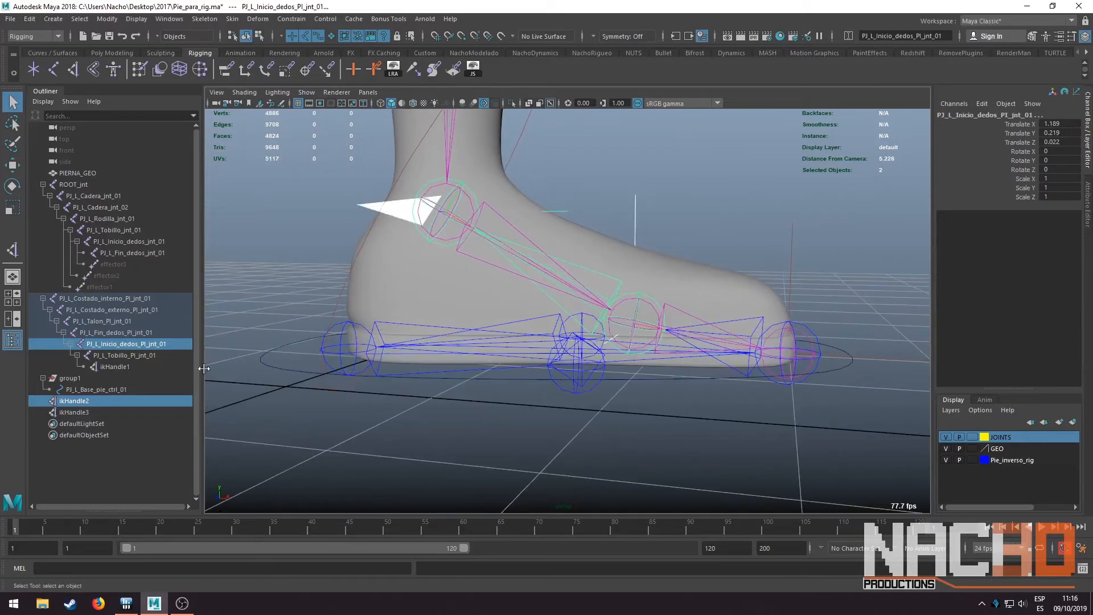
{"action": "key", "text": "p"}
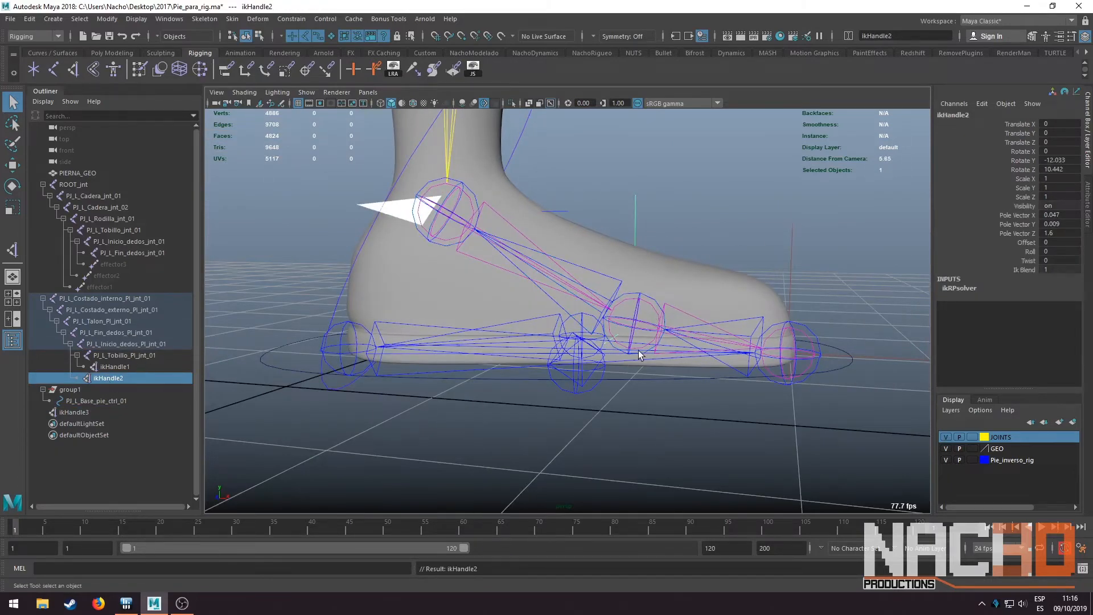
Parent ikHandle3 to the reverse-foot toe-tip joint PJ_L_Fin_dedos_PI_jnt_01
{"action": "left_click_drag", "start_coordinate": [638, 350], "coordinate": [640, 326], "text": "alt"}
{"action": "left_click", "coordinate": [647, 388], "text": "shift"}
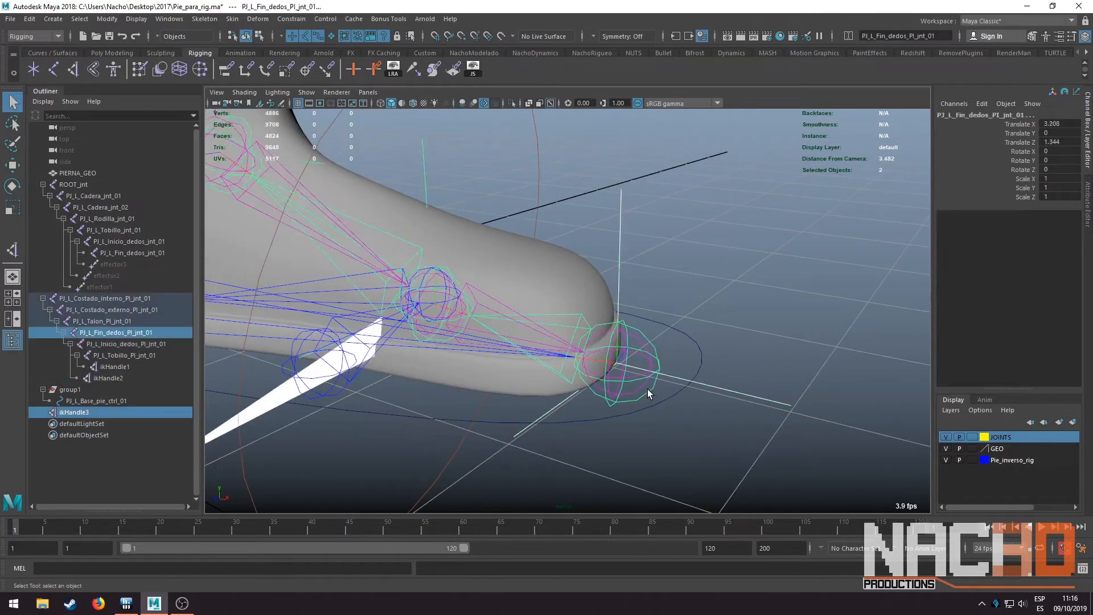
{"action": "key", "text": "p"}
{"action": "left_click", "coordinate": [710, 316]}
Test the reverse-foot rig by moving and rotating PJ_L_Costado_interno_PI_jnt_01, undoing each transformation
{"action": "scroll", "coordinate": [711, 315], "scroll_direction": "down", "scroll_amount": 5}
{"action": "left_click_drag", "start_coordinate": [711, 316], "coordinate": [481, 378], "text": "alt"}
{"action": "left_click", "coordinate": [477, 392]}
{"action": "key", "text": "w"}
{"action": "left_click_drag", "start_coordinate": [392, 304], "coordinate": [602, 183]}
{"action": "key", "text": "ctrl+z"}
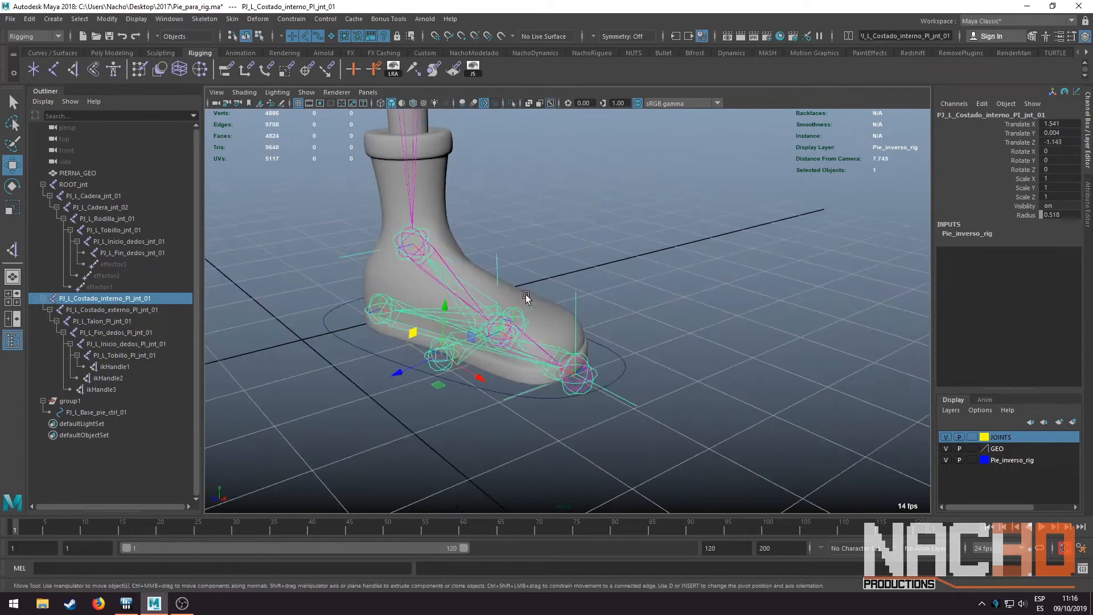
{"action": "key", "text": "e"}
{"action": "mouse_move", "coordinate": [415, 331]}
{"action": "left_mouse_down"}
{"action": "mouse_move", "coordinate": [402, 336]}
{"action": "mouse_move", "coordinate": [402, 325]}
{"action": "left_mouse_up"}
{"action": "key", "text": "ctrl+z"}
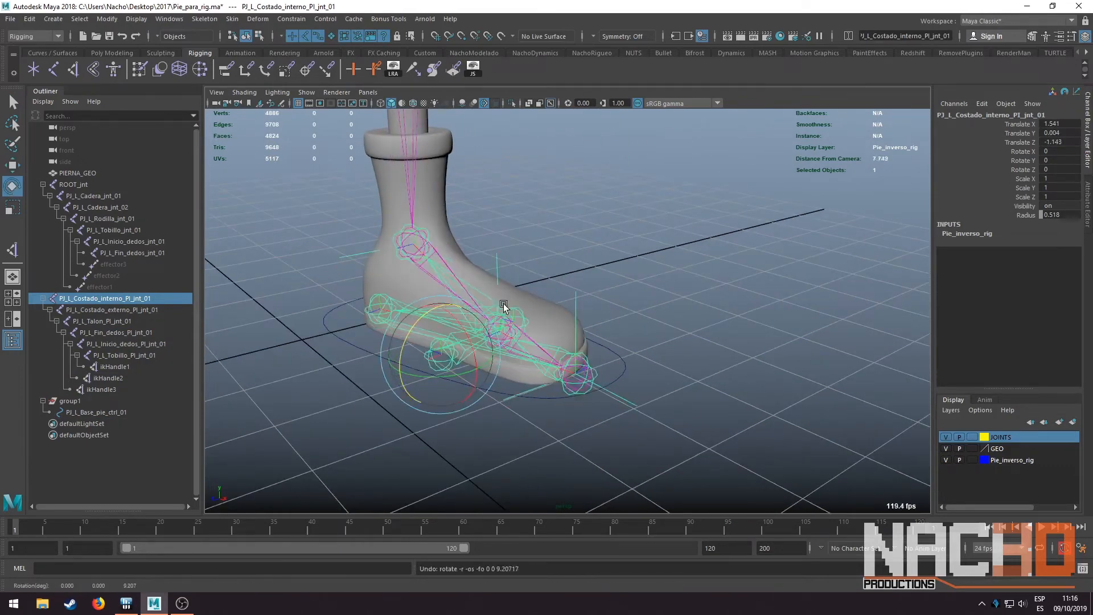
Undo the last rotation of the inner-side reverse-foot joint and select the outer-side joint PJ_L_Costado_externo_PI_jnt_01
{"action": "left_click_drag", "start_coordinate": [504, 308], "coordinate": [535, 312], "text": "alt"}
{"action": "key", "text": "ctrl+z"}
{"action": "key", "text": "q"}
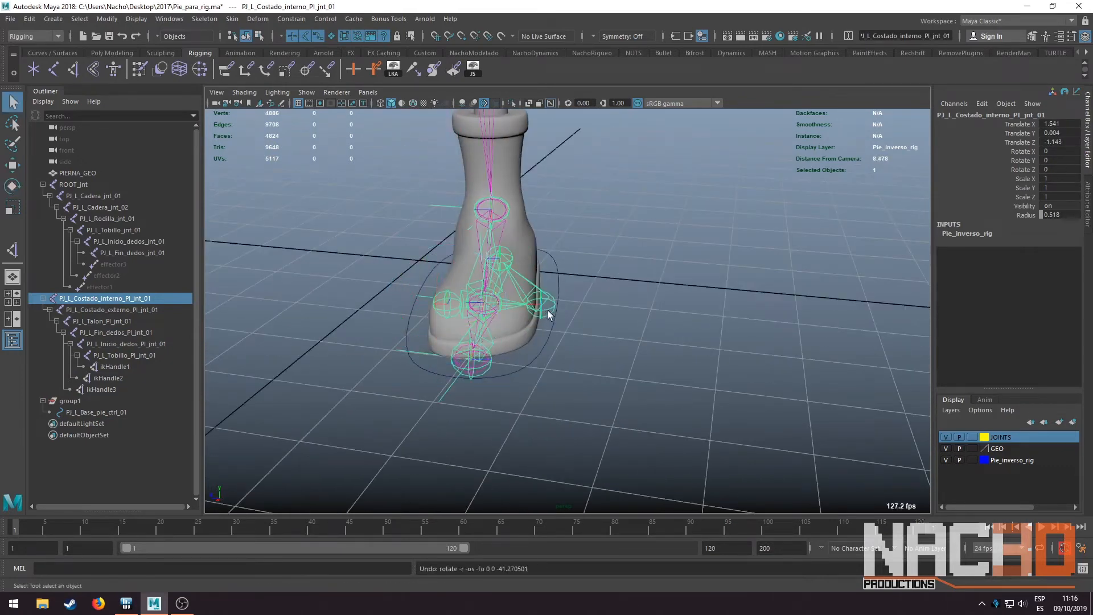
{"action": "left_click", "coordinate": [548, 310]}
{"action": "left_click_drag", "start_coordinate": [607, 290], "coordinate": [672, 287], "text": "alt"}
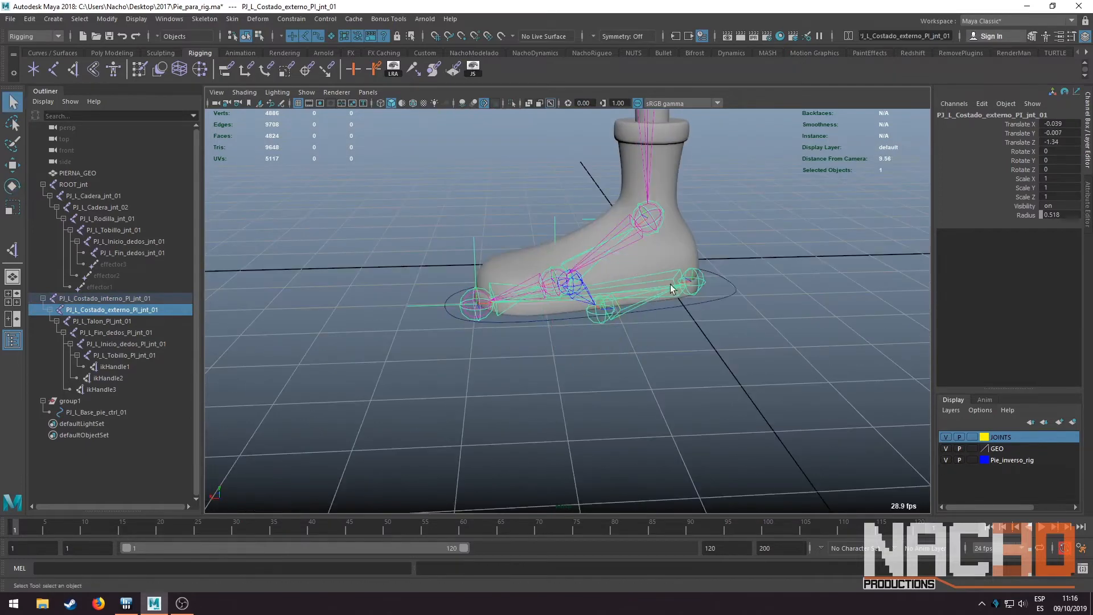
Test the heel pivot by rotating PJ_L_Talon_PI_jnt_01 about its Z axis, and undo the rotation
{"action": "left_click", "coordinate": [689, 282]}
{"action": "key", "text": "e"}
{"action": "left_click_drag", "start_coordinate": [636, 254], "coordinate": [680, 244]}
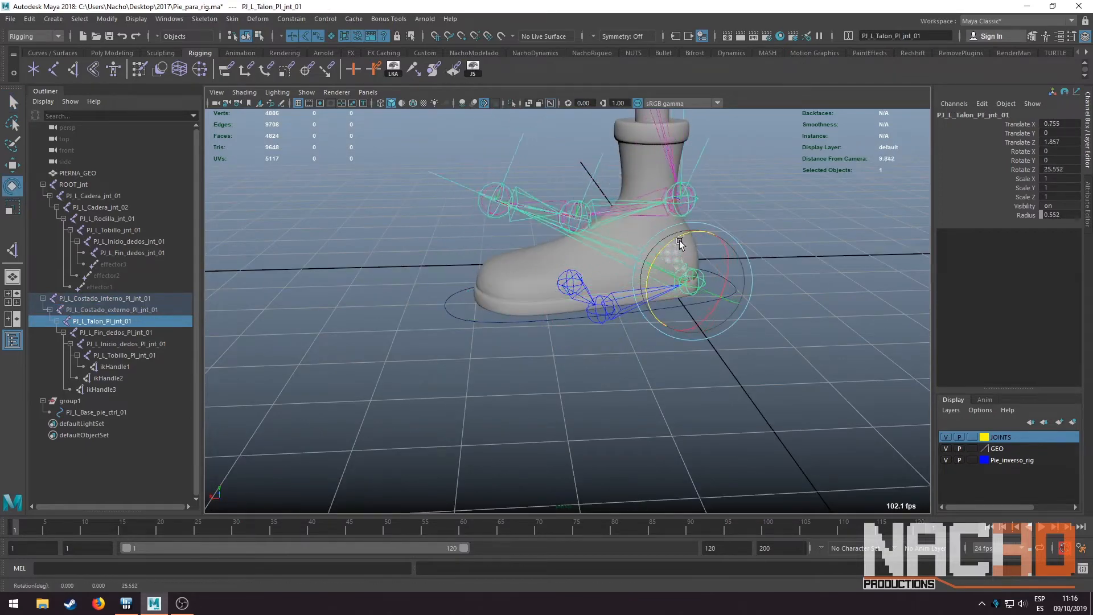
{"action": "key", "text": "ctrl+z"}
{"action": "key", "text": "ctrl+z"}
{"action": "key", "text": "q"}
Test the toe-tip pivot by rotating PJ_L_Fin_dedos_PI_jnt_01, and undo the rotation
{"action": "left_click", "coordinate": [482, 319]}
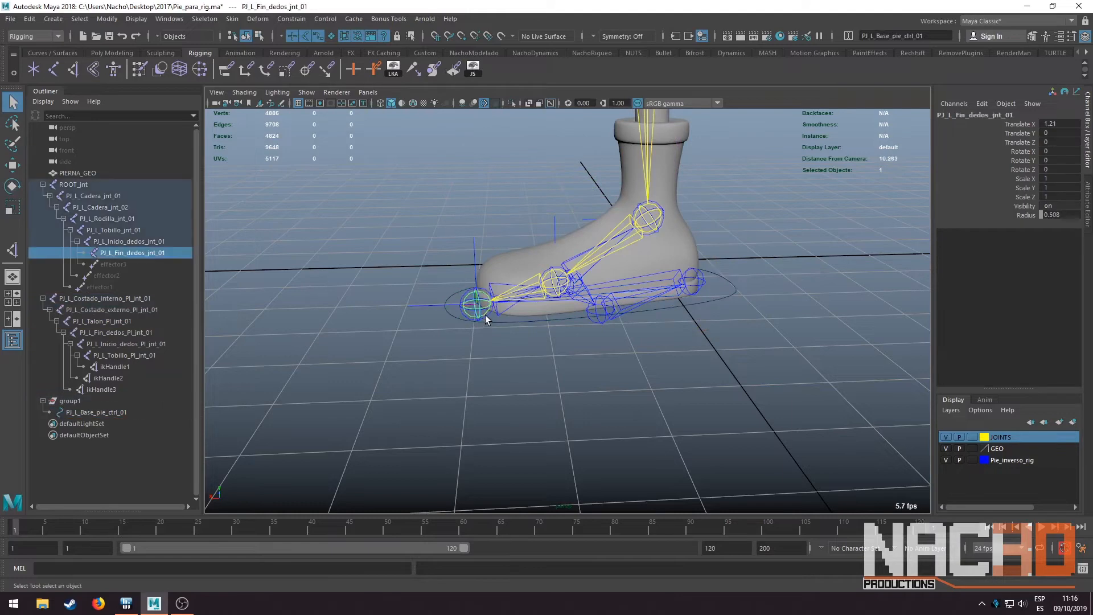
{"action": "key", "text": "e"}
{"action": "left_click", "coordinate": [489, 315]}
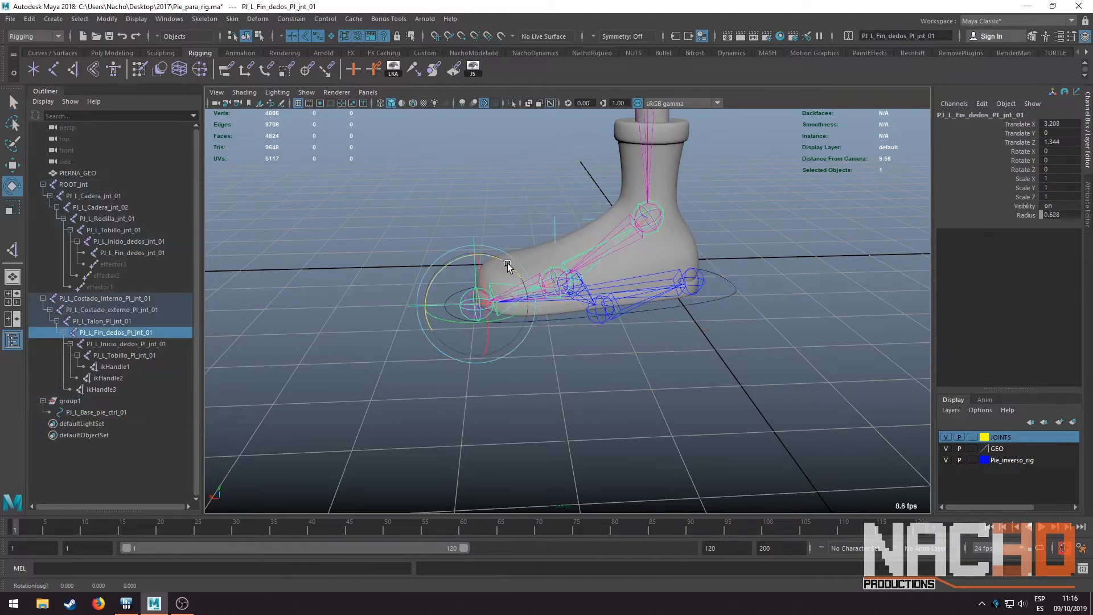
{"action": "left_click_drag", "start_coordinate": [508, 263], "coordinate": [483, 249]}
{"action": "key", "text": "ctrl+z"}
{"action": "key", "text": "q"}
Test the toe-base pivot by rotating PJ_L_Inicio_dedos_PI_jnt_01, undo the rotation and clear the selection
{"action": "left_click", "coordinate": [573, 272]}
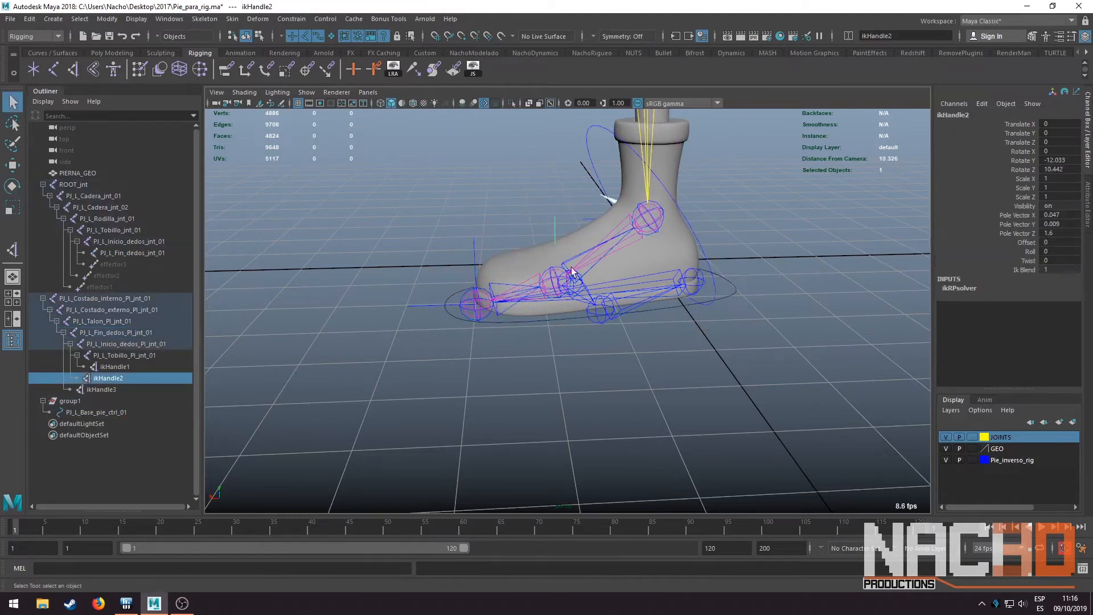
{"action": "scroll", "coordinate": [572, 272], "scroll_direction": "up", "scroll_amount": 4}
{"action": "left_click", "coordinate": [501, 325]}
{"action": "key", "text": "e"}
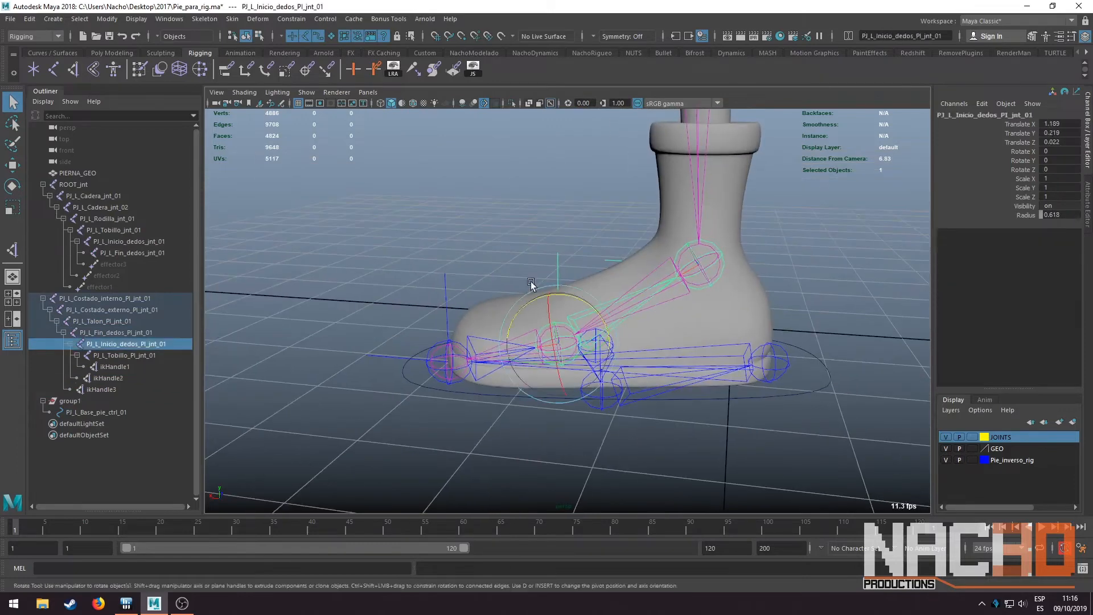
{"action": "left_click_drag", "start_coordinate": [530, 284], "coordinate": [613, 315]}
{"action": "key", "text": "ctrl+z"}
{"action": "scroll", "coordinate": [649, 273], "scroll_direction": "down", "scroll_amount": 3}
{"action": "key", "text": "q"}
{"action": "left_click", "coordinate": [680, 275]}
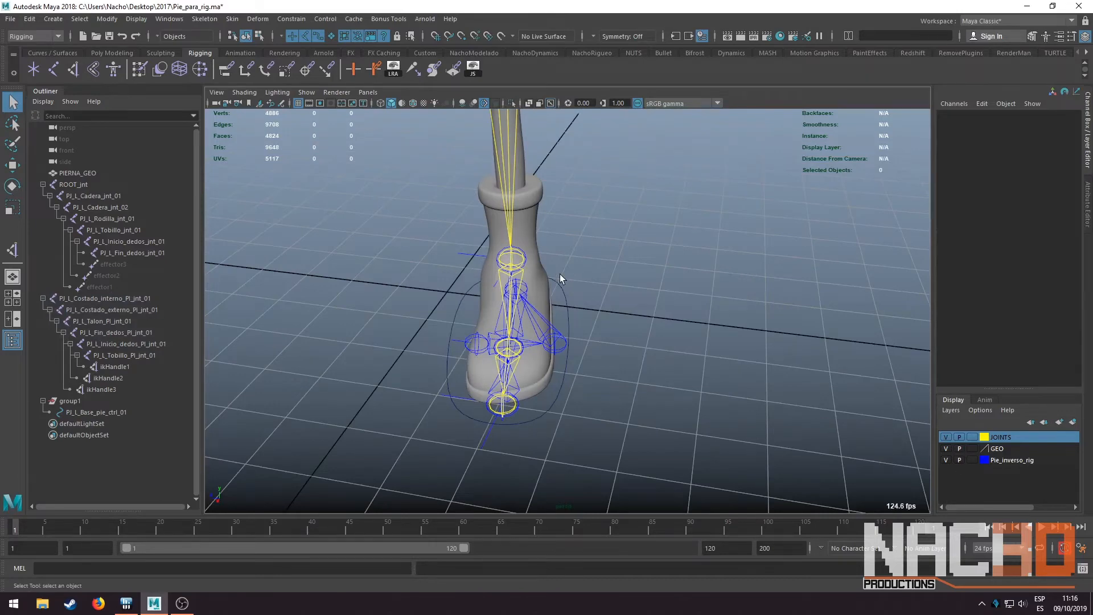
Bind the leg mesh PIERNA_GEO to the ROOT_jnt joint chain with Bind Skin
{"action": "scroll", "coordinate": [549, 279], "scroll_direction": "down", "scroll_amount": 6}
{"action": "left_click_drag", "start_coordinate": [545, 284], "coordinate": [541, 301], "text": "alt"}
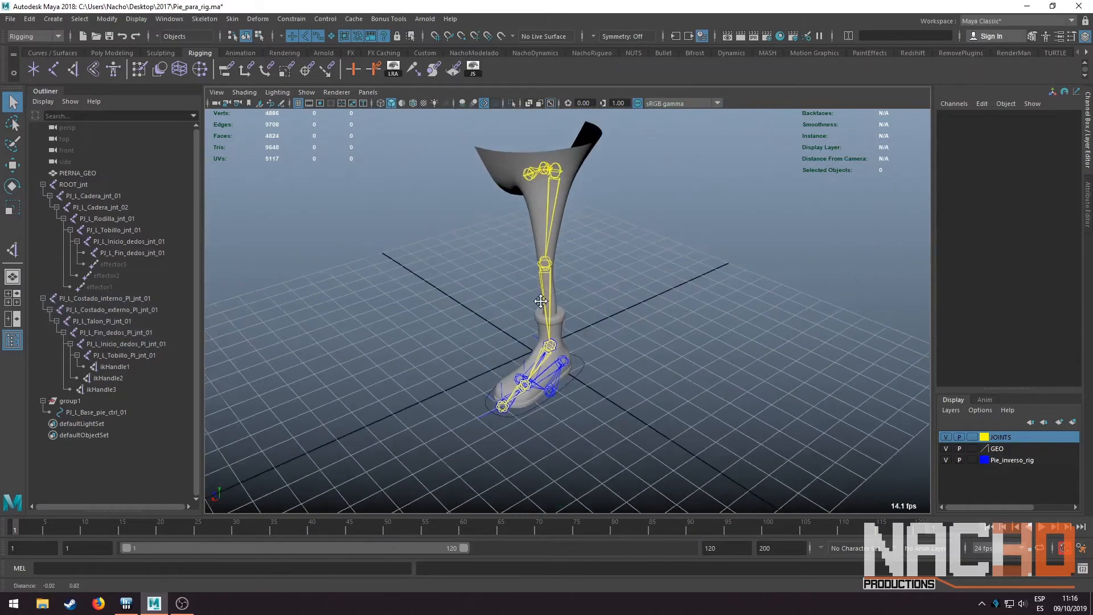
{"action": "middle_click_drag", "start_coordinate": [541, 300], "coordinate": [542, 311], "text": "alt"}
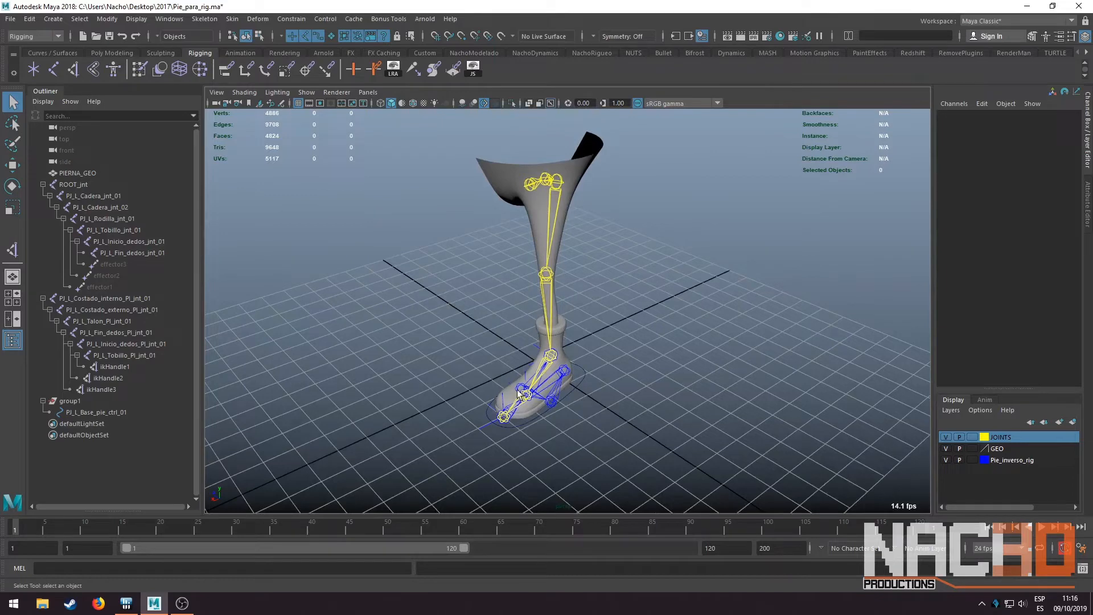
{"action": "left_click_drag", "start_coordinate": [534, 213], "coordinate": [500, 184], "text": "alt"}
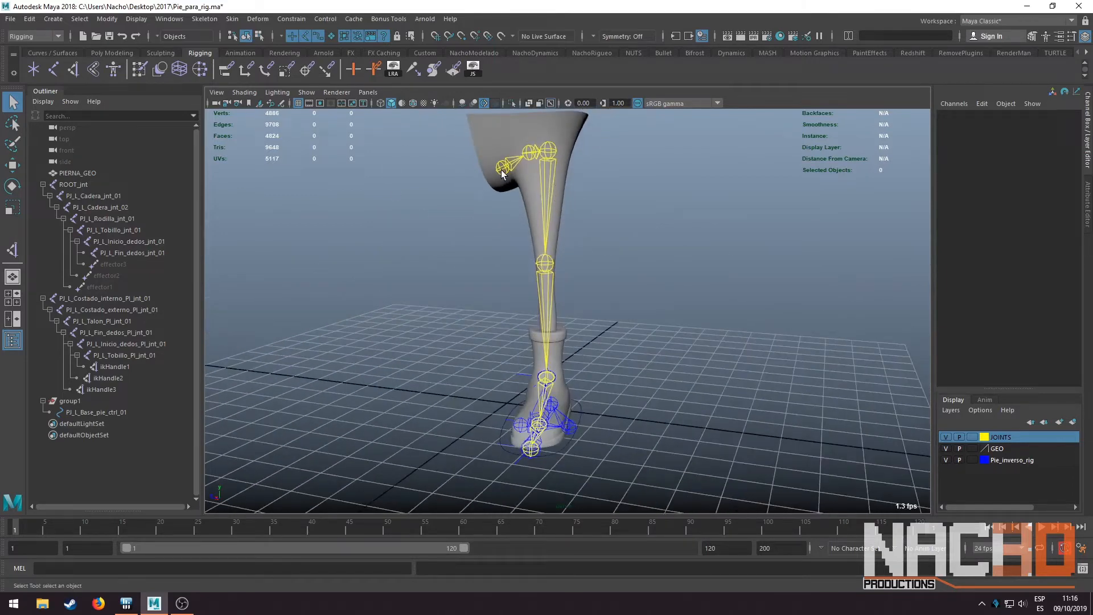
{"action": "left_click", "coordinate": [501, 170]}
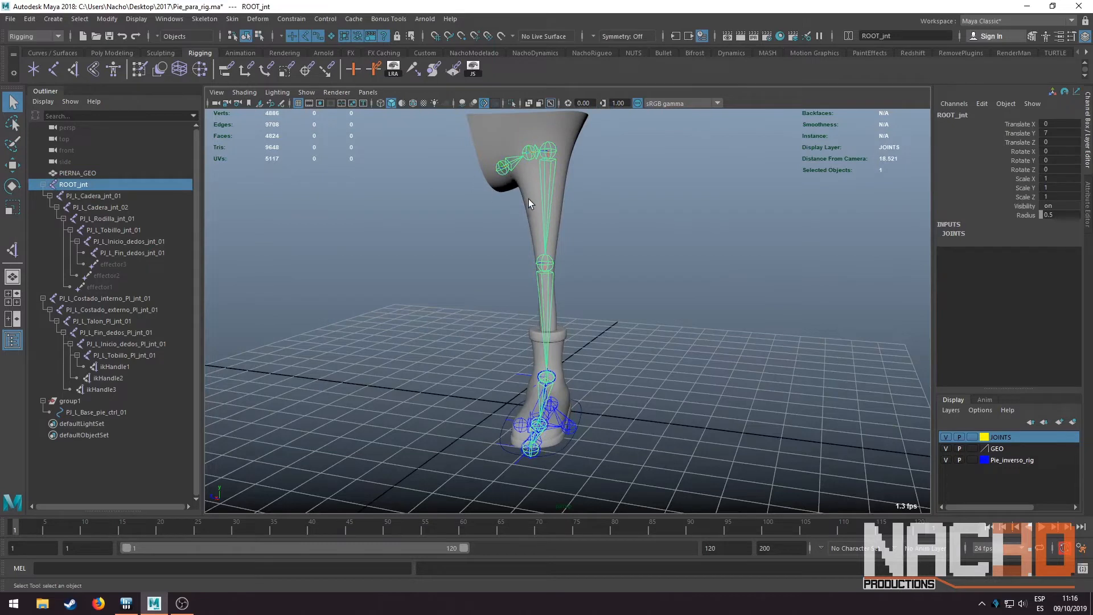
{"action": "left_click", "coordinate": [532, 202], "text": "shift"}
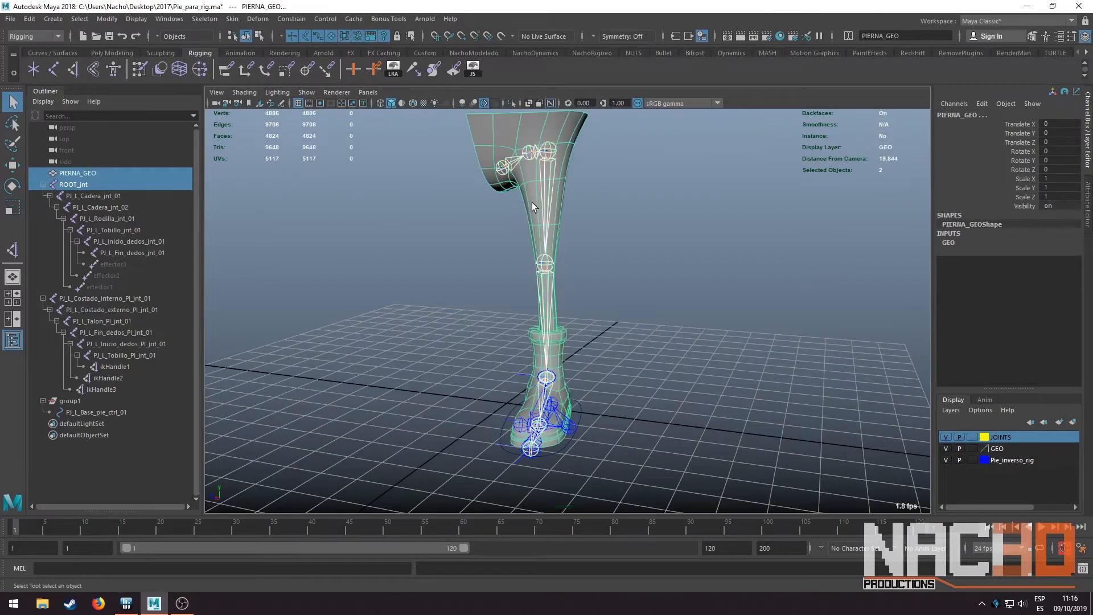
{"action": "left_click", "coordinate": [114, 70]}
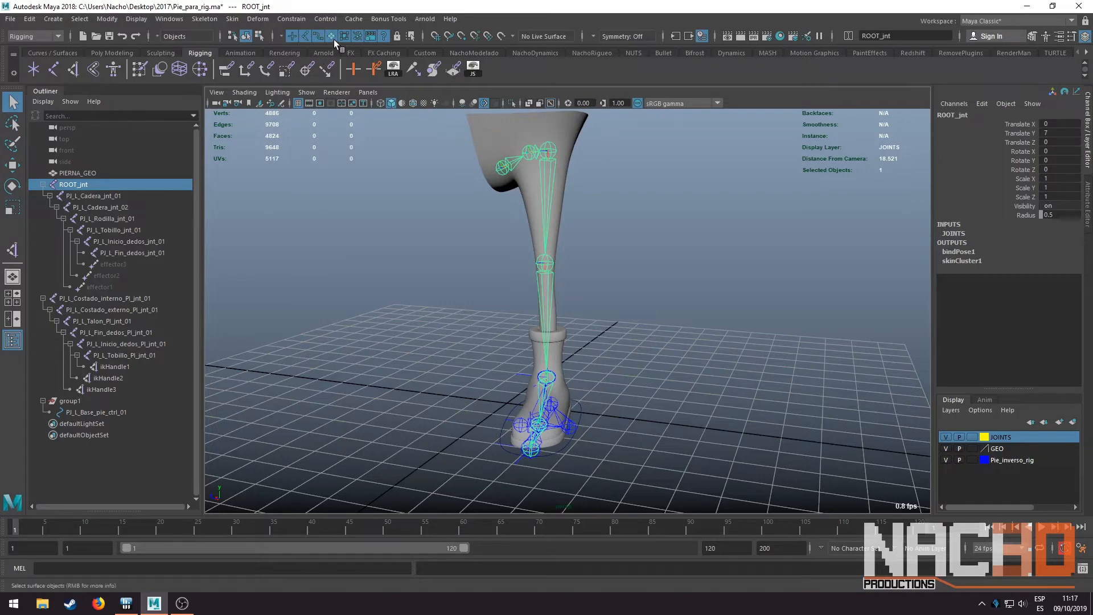
Test the skinned leg by moving PJ_L_Costado_interno_PI_jnt_01, and undo the move
{"action": "left_click", "coordinate": [612, 342]}
{"action": "left_click_drag", "start_coordinate": [612, 341], "coordinate": [554, 373], "text": "alt"}
{"action": "left_click_drag", "start_coordinate": [607, 412], "coordinate": [575, 412], "text": "alt"}
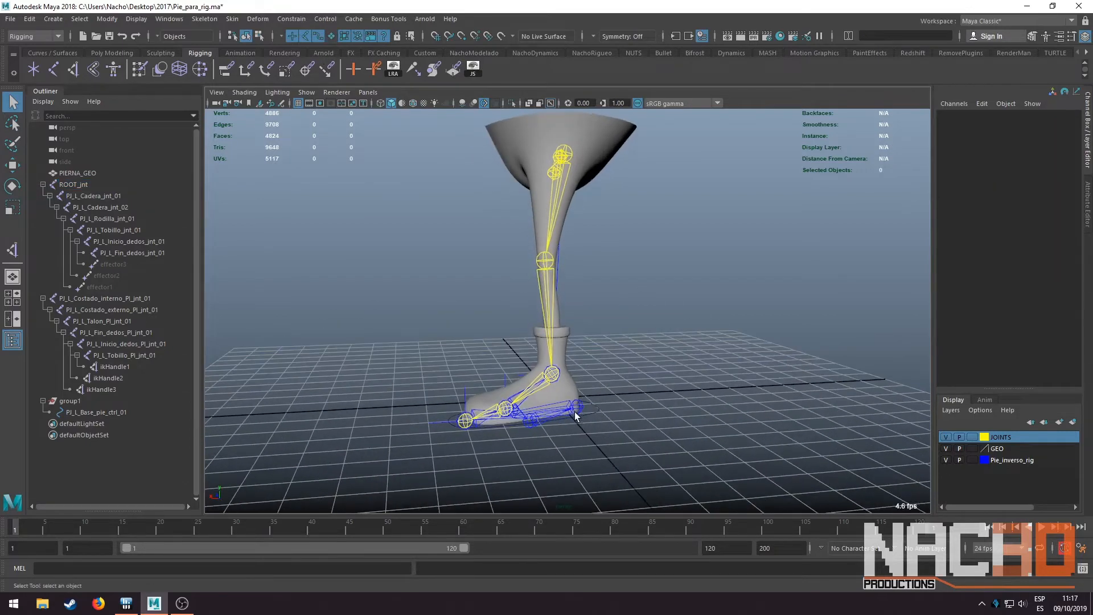
{"action": "left_click", "coordinate": [511, 402]}
{"action": "left_click_drag", "start_coordinate": [511, 402], "coordinate": [523, 325], "text": "alt"}
{"action": "left_click", "coordinate": [505, 393]}
{"action": "key", "text": "w"}
{"action": "key", "text": "ctrl+z"}
{"action": "scroll", "coordinate": [491, 366], "scroll_direction": "up", "scroll_amount": 5}
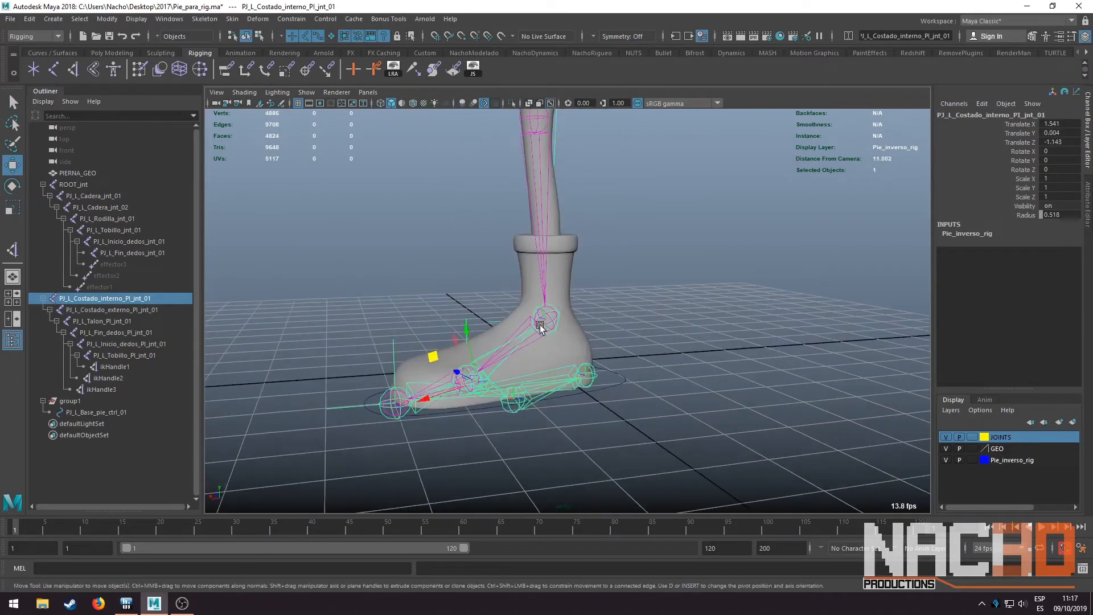
Test the skinned foot's deformation by rotating the toe-base joint PJ_L_Inicio_dedos_PI_jnt_01, and undo the rotation
{"action": "key", "text": "q"}
{"action": "left_click", "coordinate": [469, 373]}
{"action": "key", "text": "e"}
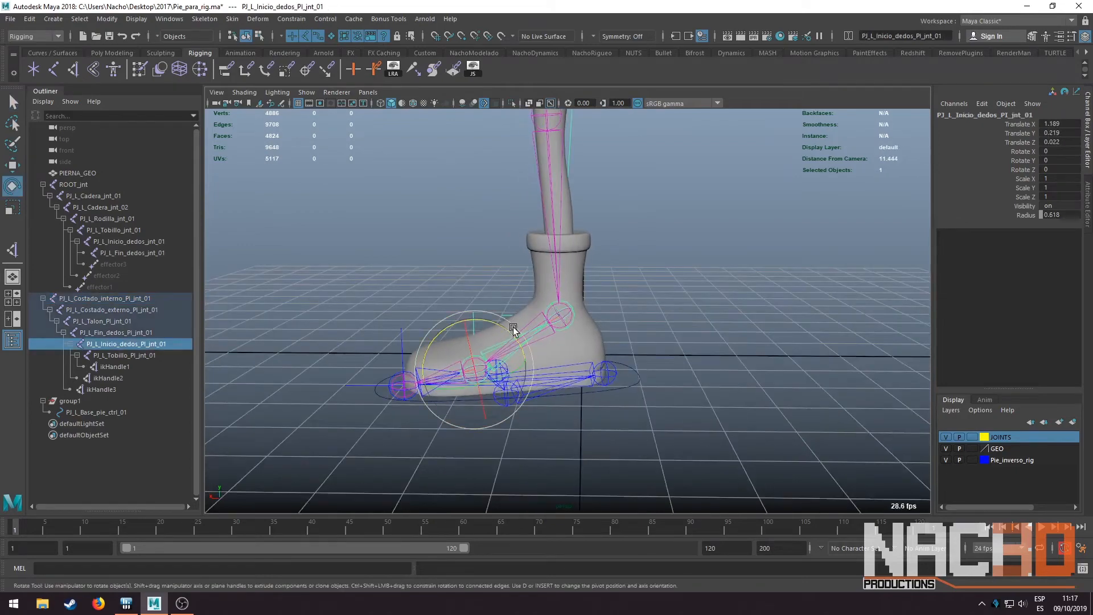
{"action": "left_click_drag", "start_coordinate": [514, 326], "coordinate": [543, 330]}
{"action": "key", "text": "ctrl+z"}
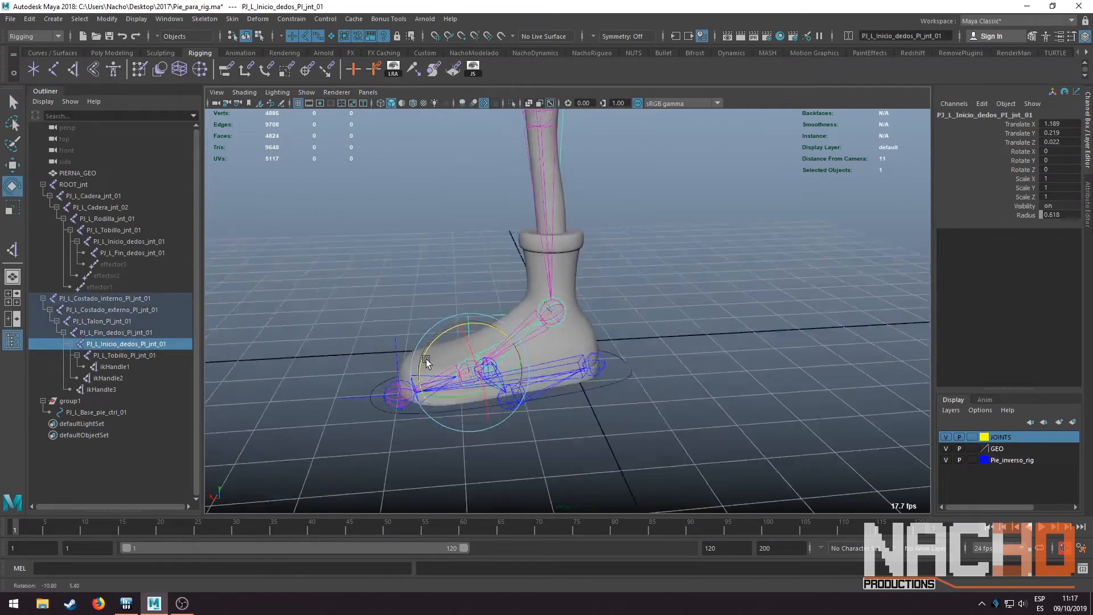
{"action": "left_click_drag", "start_coordinate": [420, 361], "coordinate": [512, 365], "text": "alt"}
{"action": "key", "text": "q"}
Test rotating and moving PJ_L_Costado_interno_PI_jnt_01 on the skinned foot, undo the changes and clear the selection
{"action": "left_click", "coordinate": [502, 428]}
{"action": "left_click_drag", "start_coordinate": [502, 428], "coordinate": [547, 399], "text": "alt"}
{"action": "scroll", "coordinate": [556, 340], "scroll_direction": "up", "scroll_amount": 4}
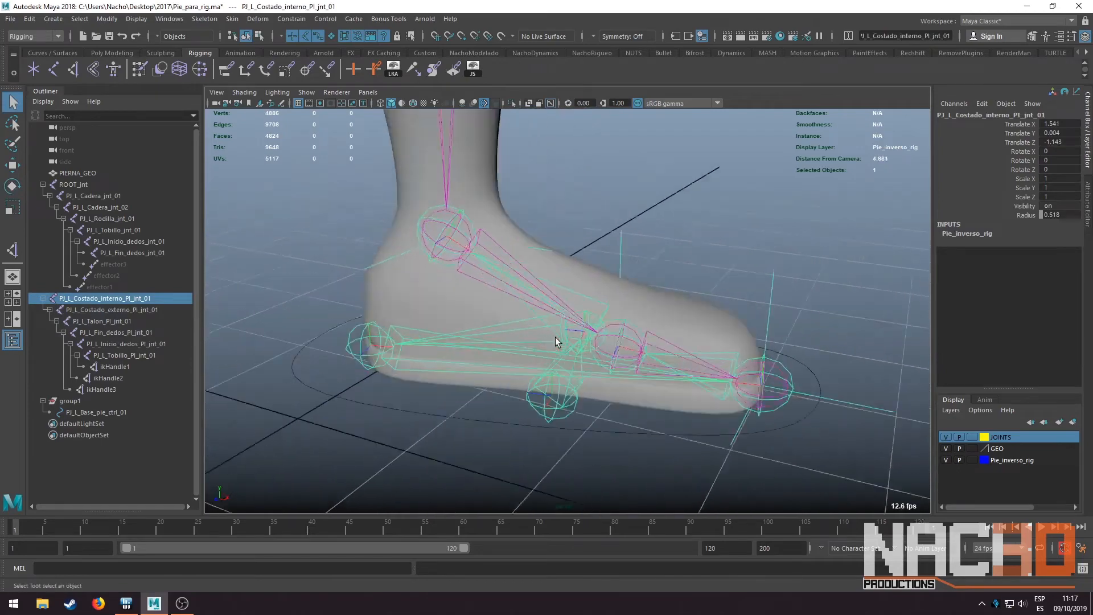
{"action": "key", "text": "e"}
{"action": "left_click_drag", "start_coordinate": [605, 383], "coordinate": [409, 401], "text": "alt"}
{"action": "key", "text": "w"}
{"action": "key", "text": "ctrl+z"}
{"action": "scroll", "coordinate": [583, 388], "scroll_direction": "down", "scroll_amount": 3}
{"action": "key", "text": "q"}
{"action": "left_click", "coordinate": [409, 400]}
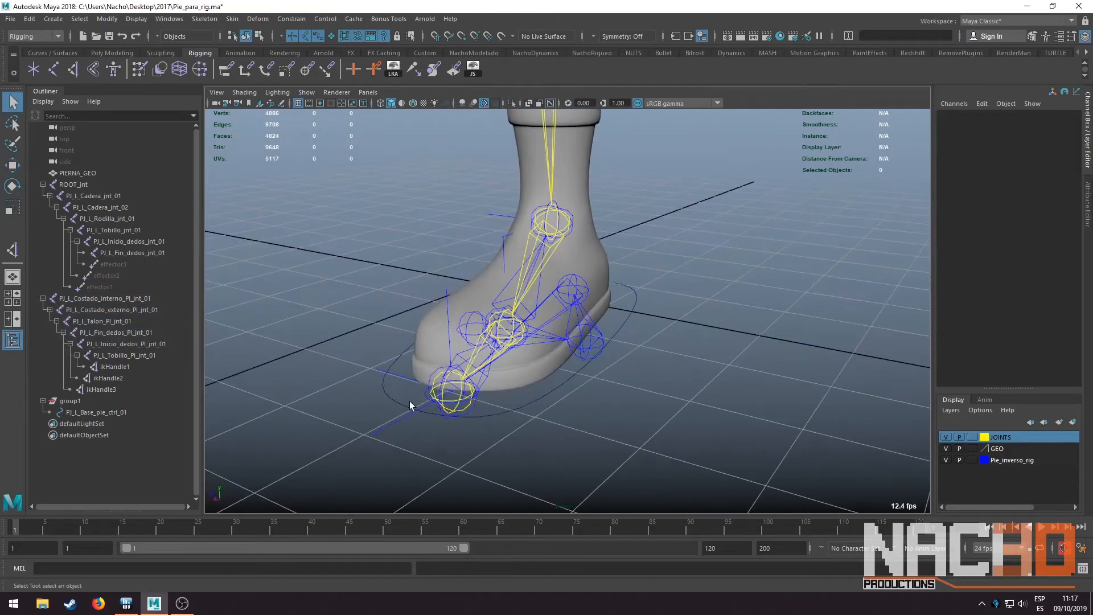
Check the foot base control PJ_L_Base_pie_ctrl_01 by moving it on its own, and undo the move
{"action": "scroll", "coordinate": [450, 339], "scroll_direction": "down", "scroll_amount": 3}
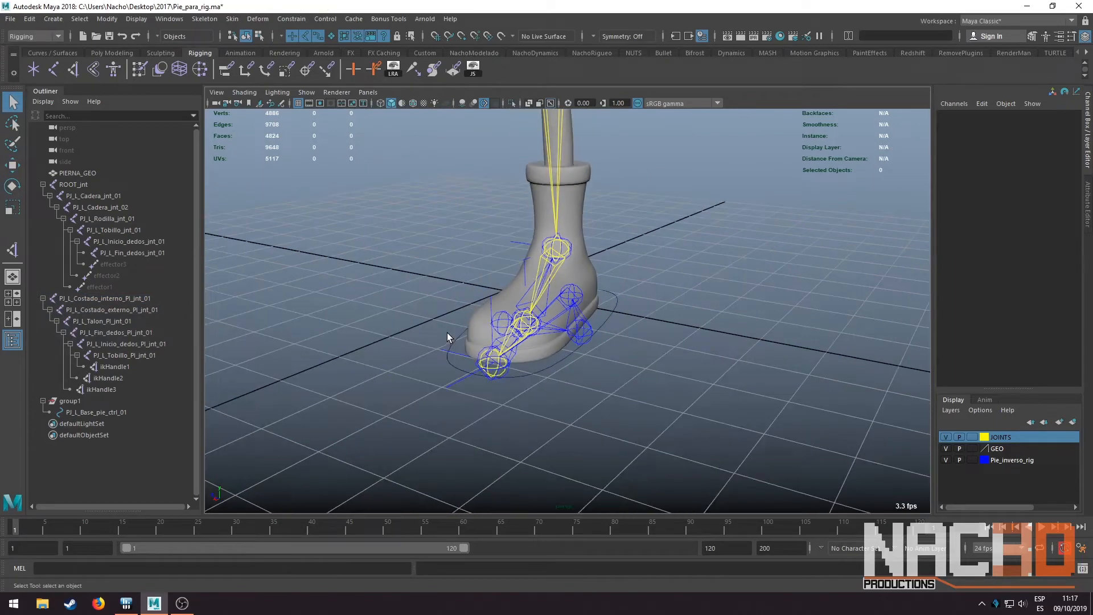
{"action": "scroll", "coordinate": [473, 304], "scroll_direction": "up", "scroll_amount": 5}
{"action": "scroll", "coordinate": [556, 311], "scroll_direction": "down", "scroll_amount": 3}
{"action": "left_click_drag", "start_coordinate": [444, 354], "coordinate": [528, 353], "text": "alt"}
{"action": "left_click", "coordinate": [511, 357]}
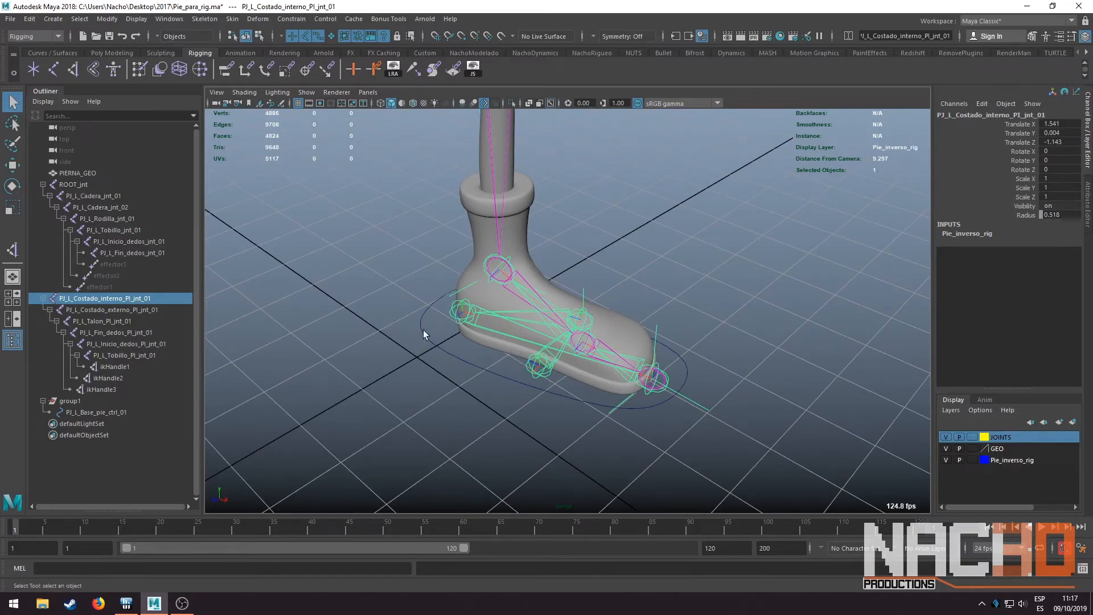
{"action": "left_click_drag", "start_coordinate": [432, 327], "coordinate": [513, 321], "text": "alt"}
{"action": "left_click", "coordinate": [459, 353]}
{"action": "key", "text": "w"}
{"action": "key", "text": "ctrl+z"}
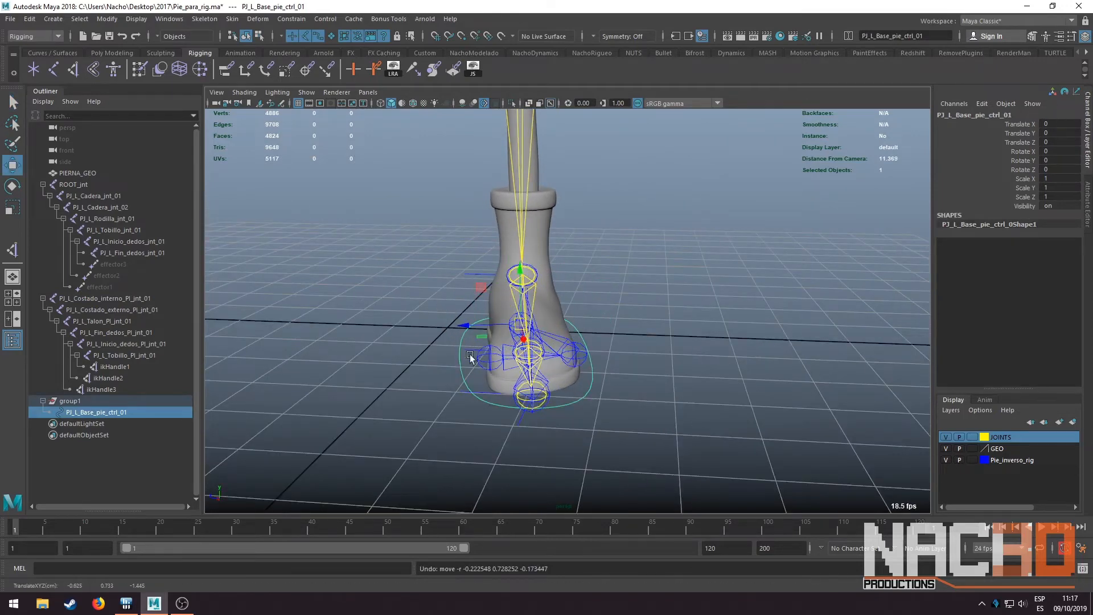
{"action": "left_click_drag", "start_coordinate": [476, 359], "coordinate": [442, 341], "text": "alt"}
{"action": "key", "text": "q"}
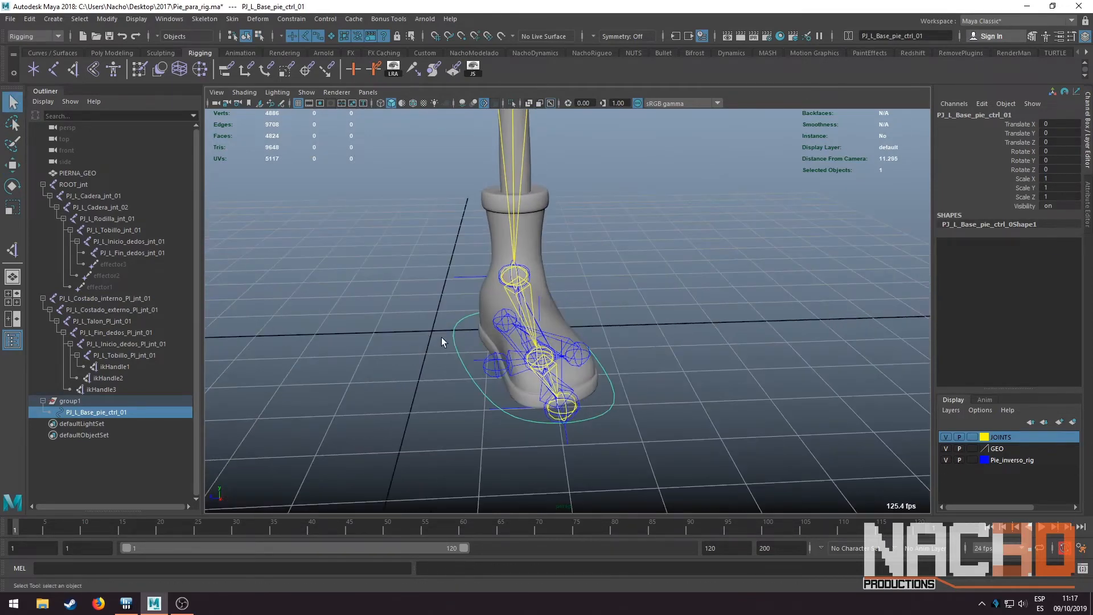
Parent PJ_L_Costado_interno_PI_jnt_01 to the base control PJ_L_Base_pie_ctrl_01 and expand the control's hierarchy
{"action": "left_click", "coordinate": [490, 368]}
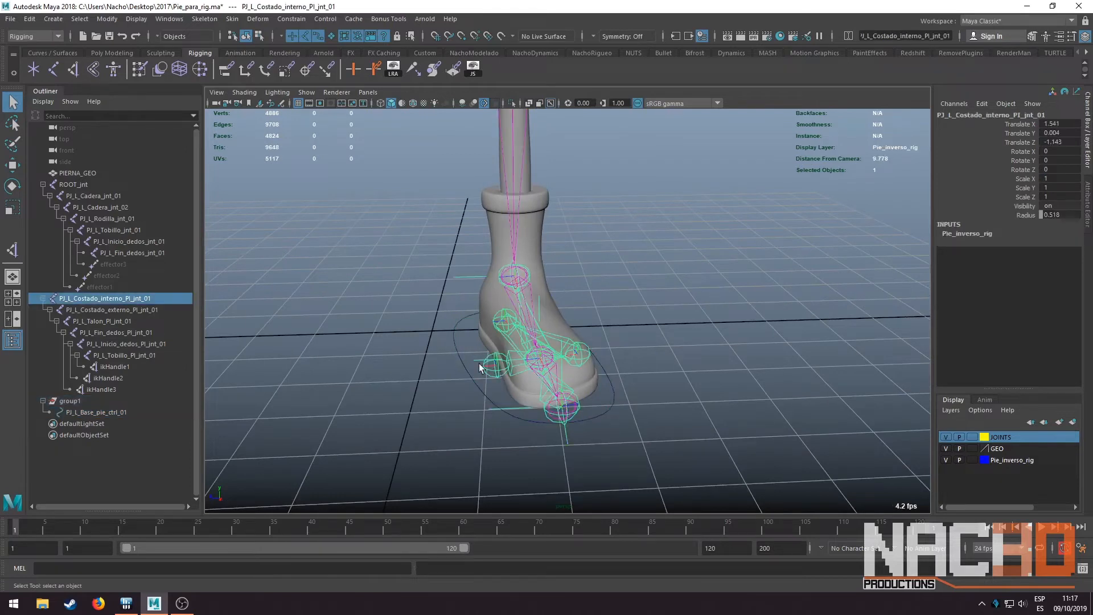
{"action": "left_click", "coordinate": [458, 337], "text": "shift"}
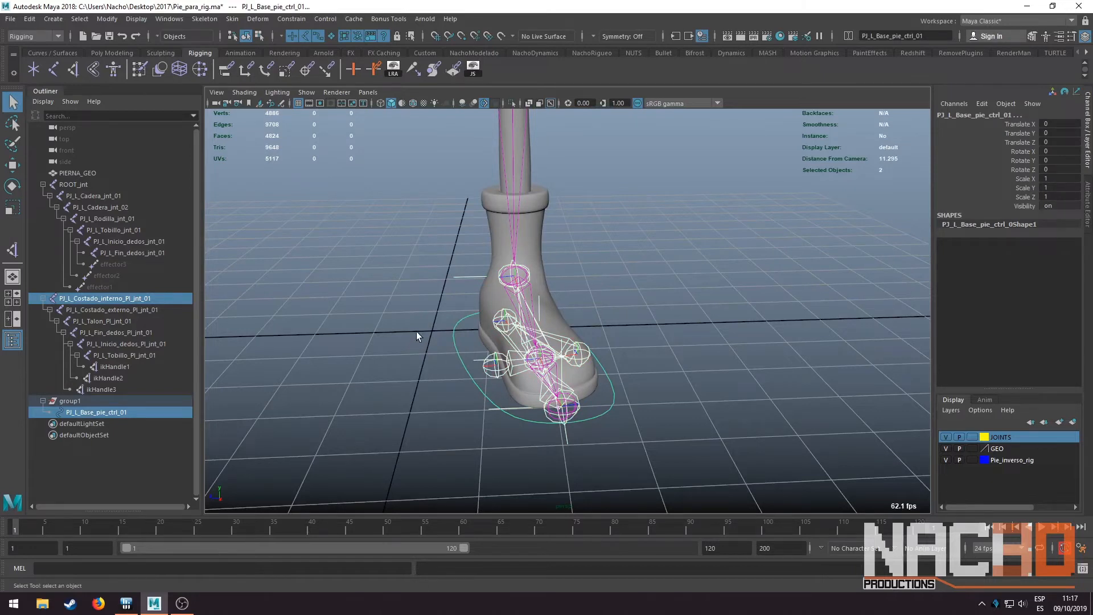
{"action": "key", "text": "p"}
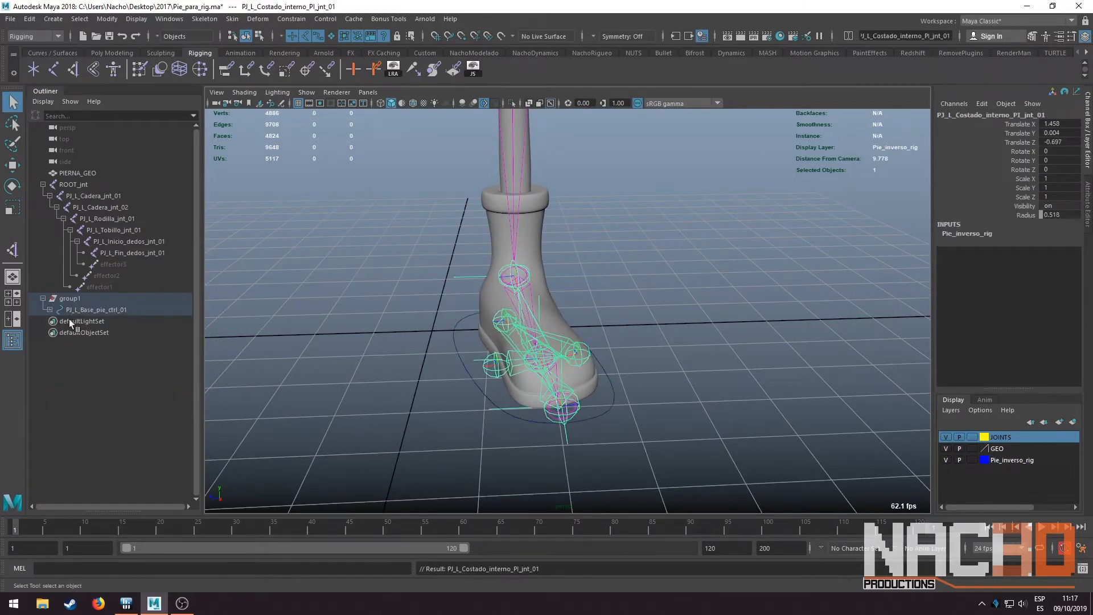
{"action": "left_click", "coordinate": [51, 310]}
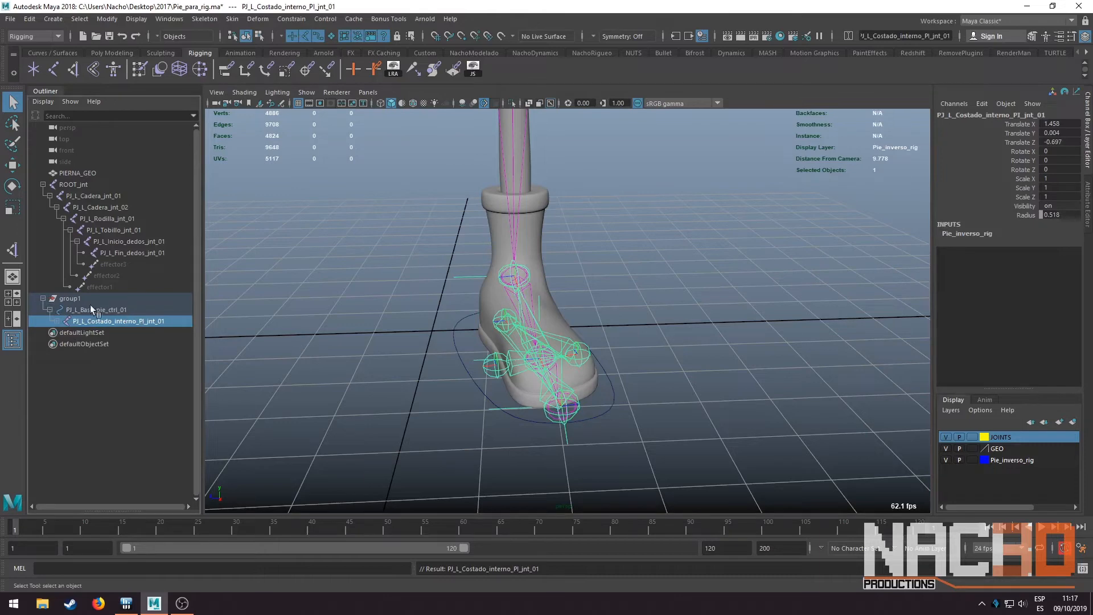
{"action": "left_click", "coordinate": [422, 340]}
{"action": "left_click_drag", "start_coordinate": [422, 340], "coordinate": [524, 366], "text": "alt"}
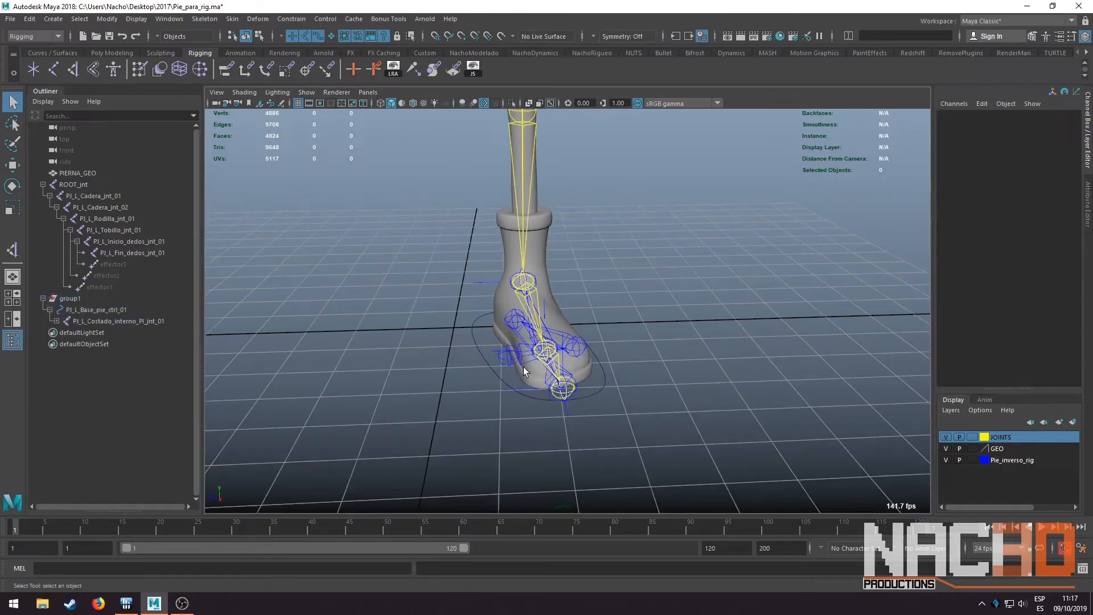
Test the finished foot by moving and rotating PJ_L_Base_pie_ctrl_01, undo the transformations and clear the selection
{"action": "left_click", "coordinate": [44, 185]}
{"action": "left_click_drag", "start_coordinate": [240, 308], "coordinate": [378, 256], "text": "alt"}
{"action": "key", "text": "w"}
{"action": "left_click_drag", "start_coordinate": [576, 315], "coordinate": [521, 337], "text": "alt"}
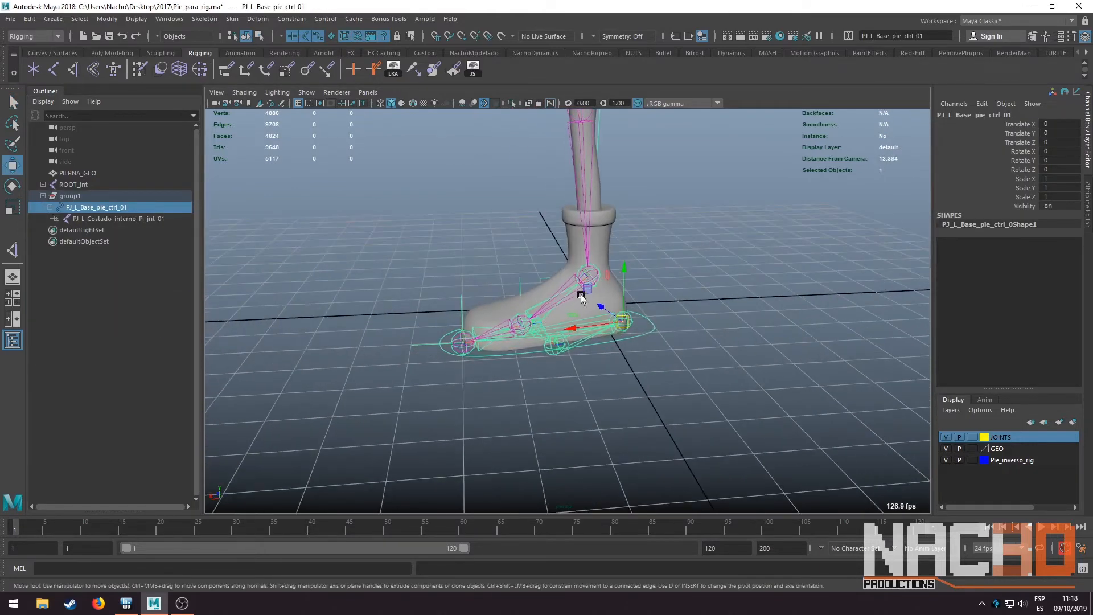
{"action": "left_click_drag", "start_coordinate": [584, 289], "coordinate": [642, 225]}
{"action": "key", "text": "e"}
{"action": "key", "text": "ctrl+z"}
{"action": "key", "text": "ctrl+z"}
{"action": "key", "text": "ctrl+z"}
{"action": "key", "text": "ctrl+z"}
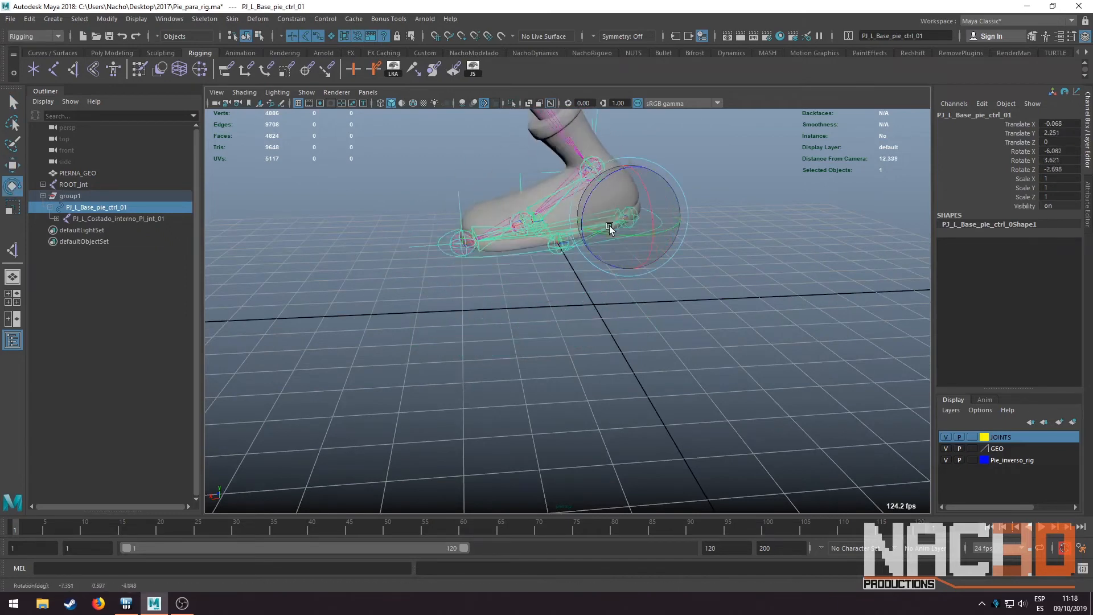
{"action": "key", "text": "q"}
{"action": "left_click", "coordinate": [688, 272]}
{"action": "left_click_drag", "start_coordinate": [688, 272], "coordinate": [604, 302], "text": "alt"}
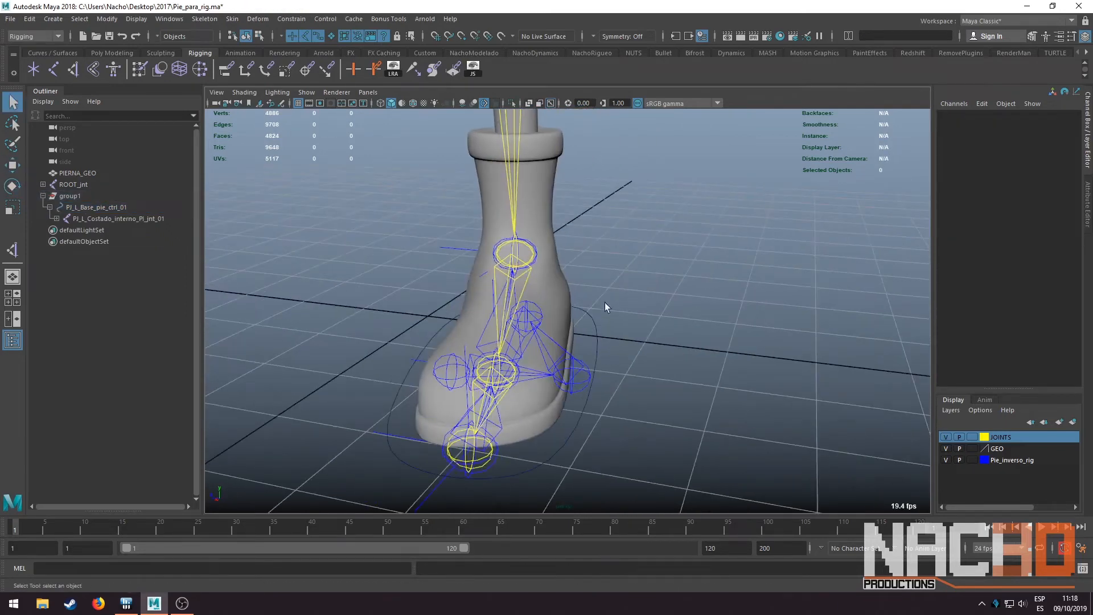
Rename the base control's parent group group1 as PJ_L_Base_pie_grp_01
{"action": "left_click", "coordinate": [70, 196]}
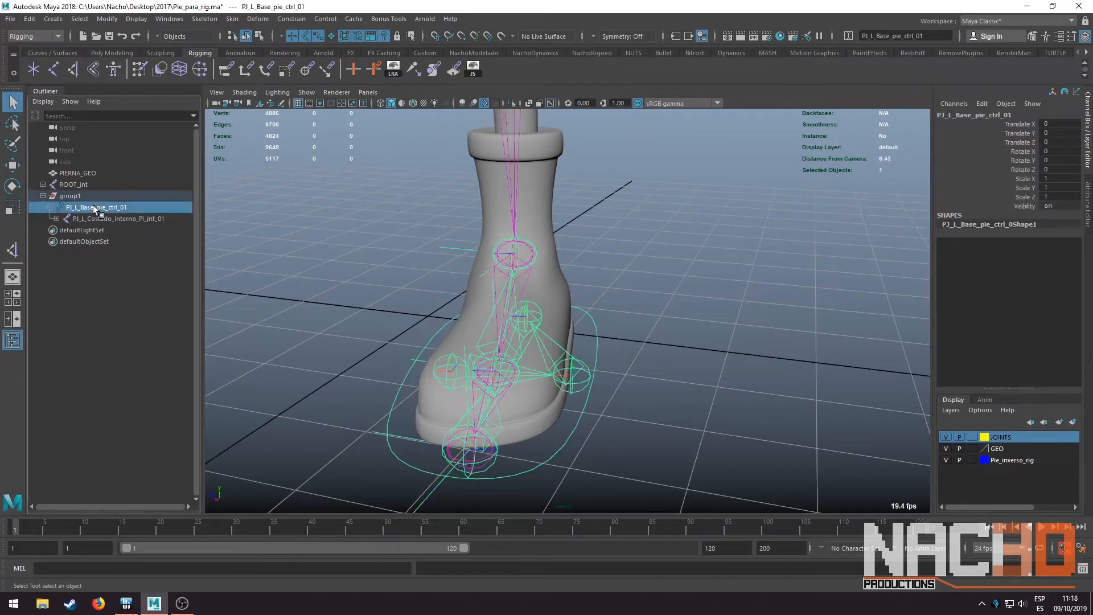
{"action": "double_click", "coordinate": [71, 195]}
{"action": "type", "text": "PJ_L_Base_pie_ctrl_01"}
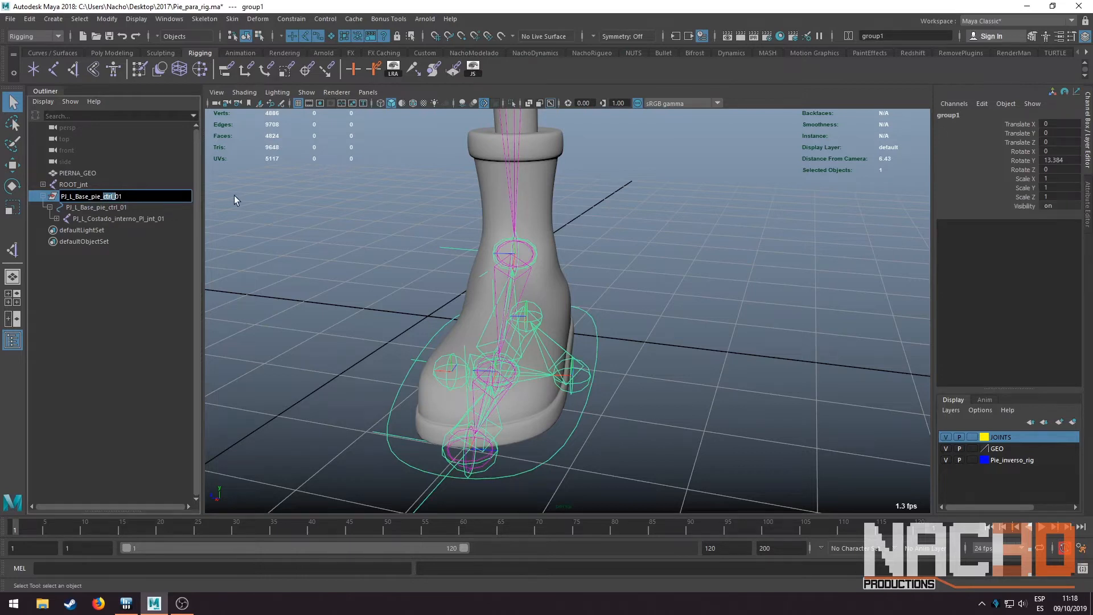
{"action": "type", "text": "grp"}
{"action": "key", "text": "Return"}
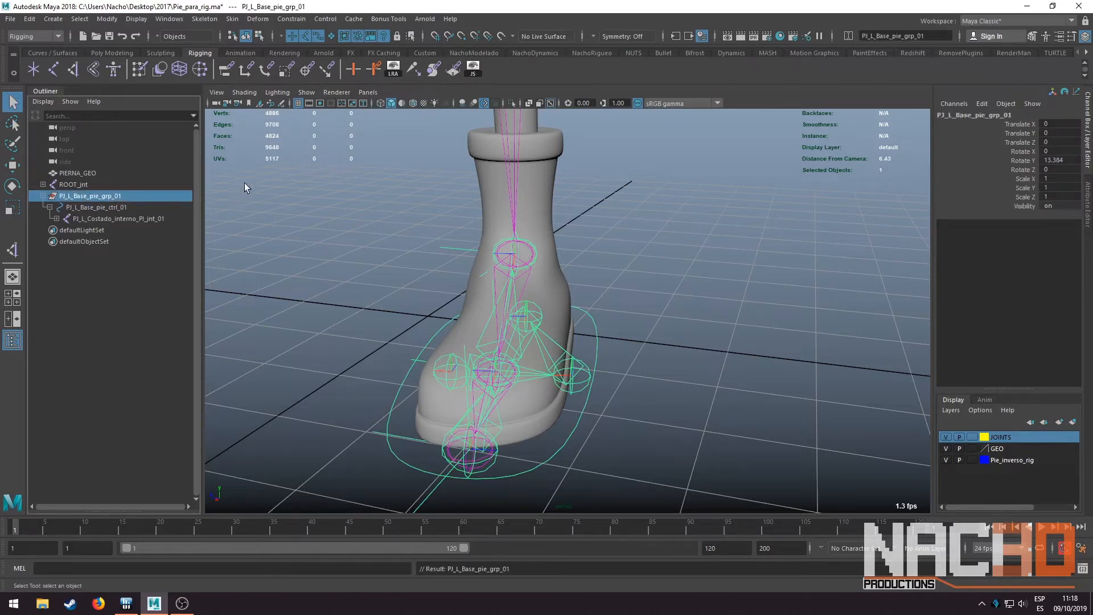
Examine the foot base control and the reverse-foot joints around the boot from several angles
{"action": "left_click", "coordinate": [373, 293]}
{"action": "left_click_drag", "start_coordinate": [373, 293], "coordinate": [518, 336], "text": "alt"}
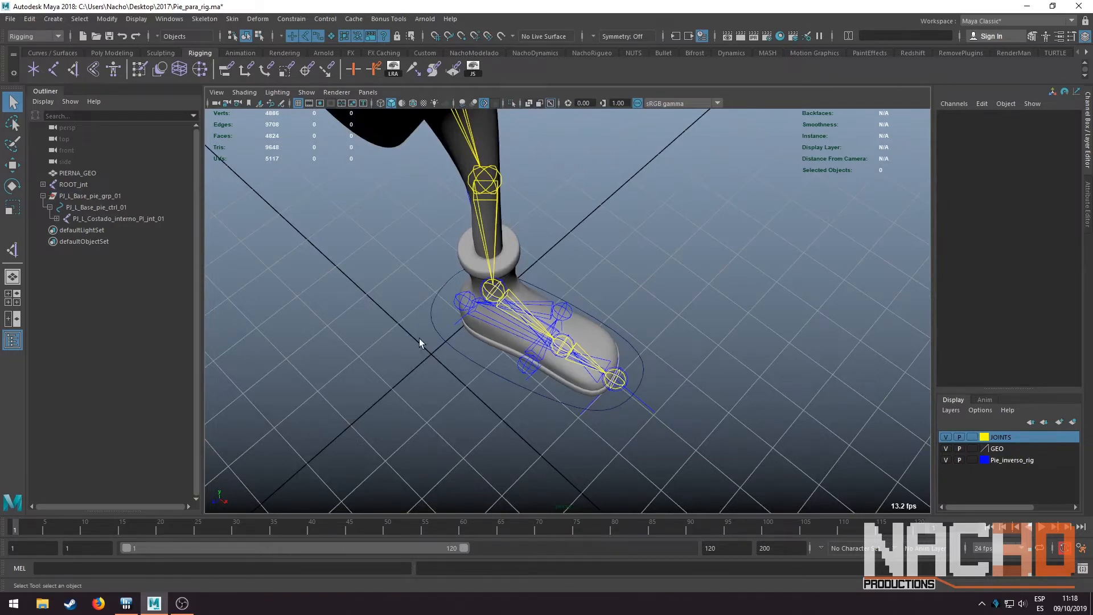
{"action": "left_click", "coordinate": [438, 323]}
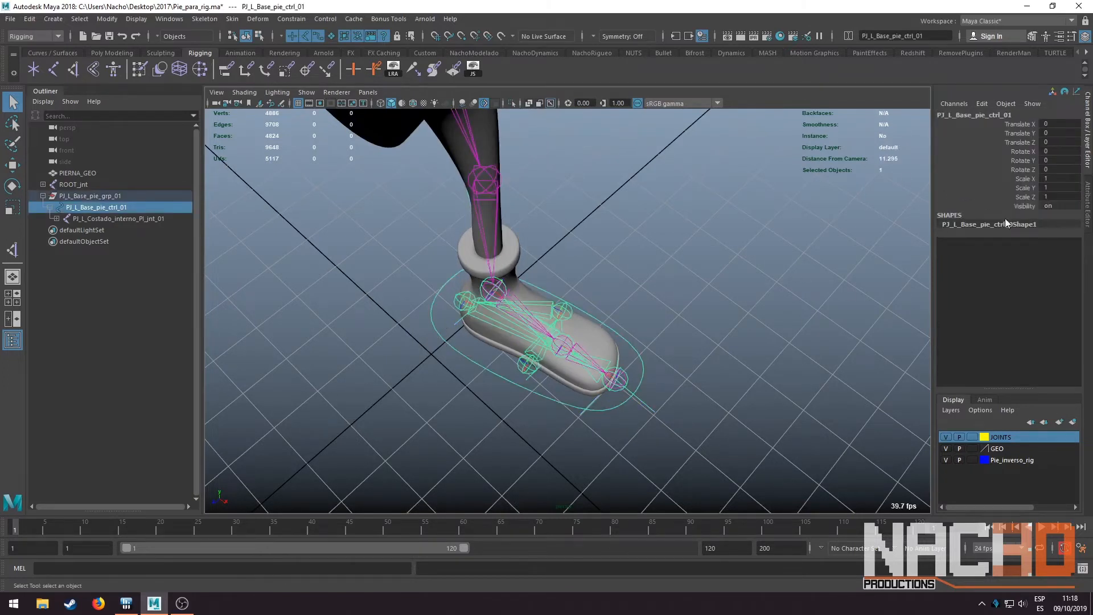
{"action": "left_click_drag", "start_coordinate": [603, 306], "coordinate": [669, 274], "text": "alt"}
{"action": "left_click", "coordinate": [561, 243]}
{"action": "scroll", "coordinate": [557, 255], "scroll_direction": "up", "scroll_amount": 3}
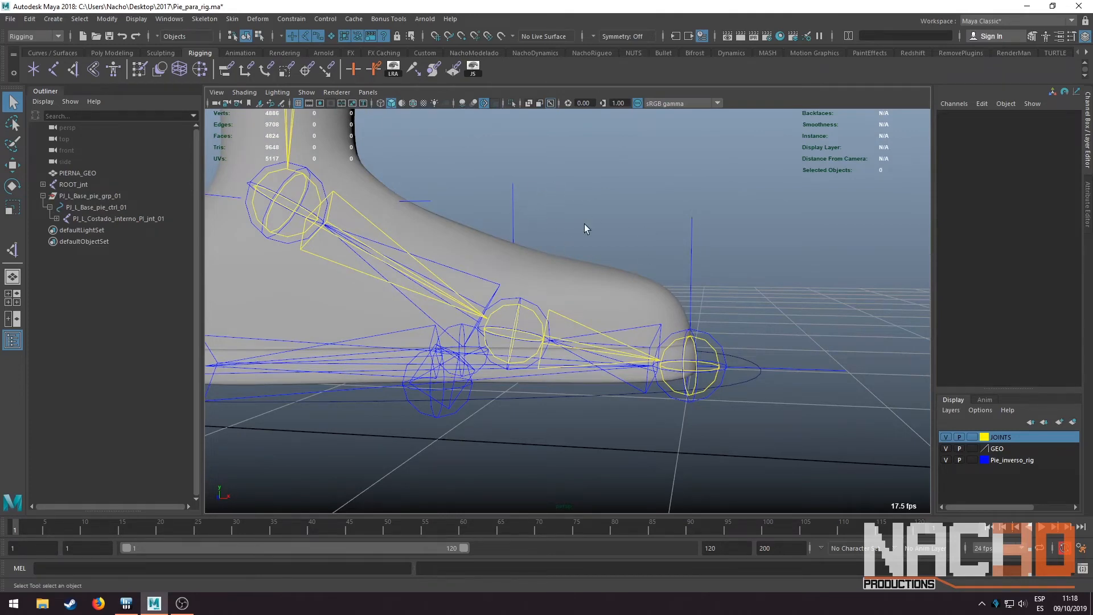
{"action": "left_click_drag", "start_coordinate": [584, 227], "coordinate": [555, 232], "text": "alt"}
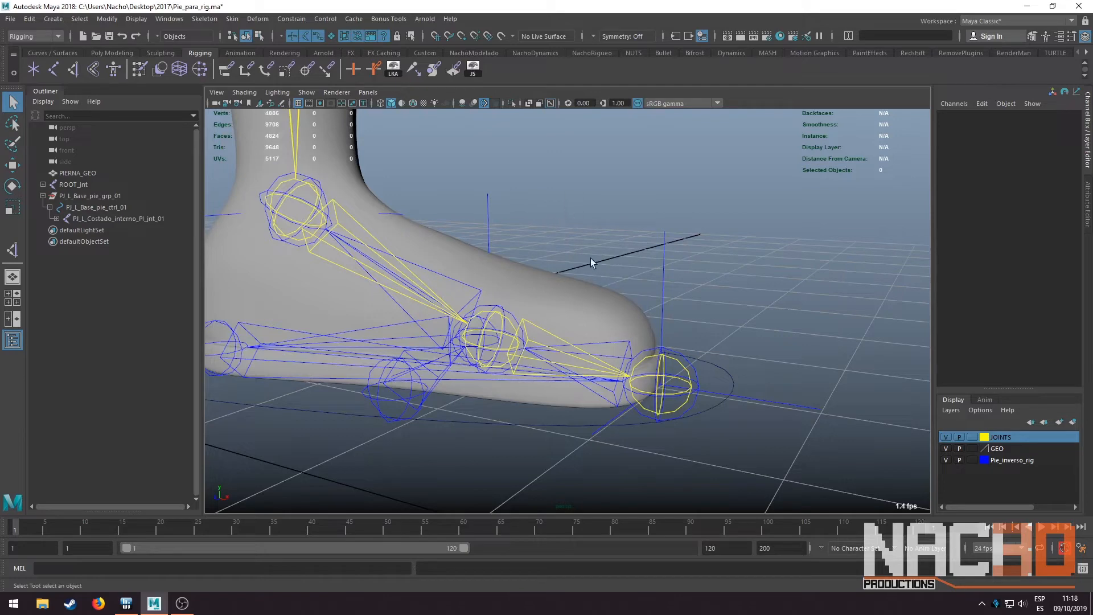
{"action": "scroll", "coordinate": [391, 231], "scroll_direction": "down", "scroll_amount": 3}
{"action": "left_click_drag", "start_coordinate": [505, 197], "coordinate": [473, 216], "text": "alt"}
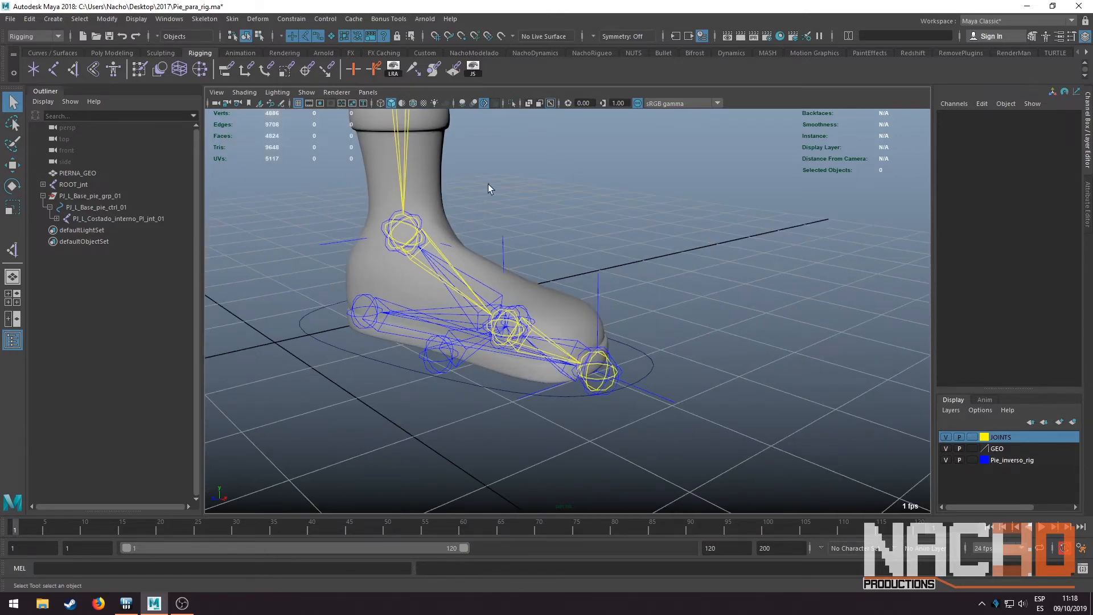
{"action": "left_click_drag", "start_coordinate": [589, 236], "coordinate": [569, 281], "text": "alt"}
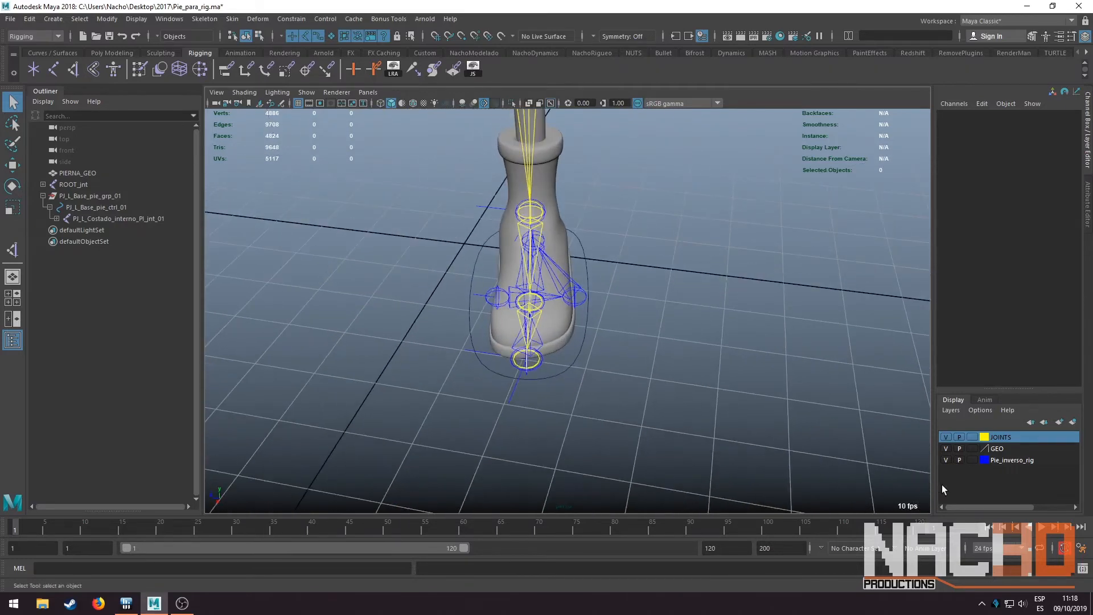
Hide the JOINTS and GEO display layers so only the reverse-foot rig remains in view
{"action": "left_click", "coordinate": [947, 437]}
{"action": "left_click", "coordinate": [946, 449]}
{"action": "left_click_drag", "start_coordinate": [698, 299], "coordinate": [900, 452], "text": "alt"}
{"action": "scroll", "coordinate": [675, 317], "scroll_direction": "down", "scroll_amount": 3}
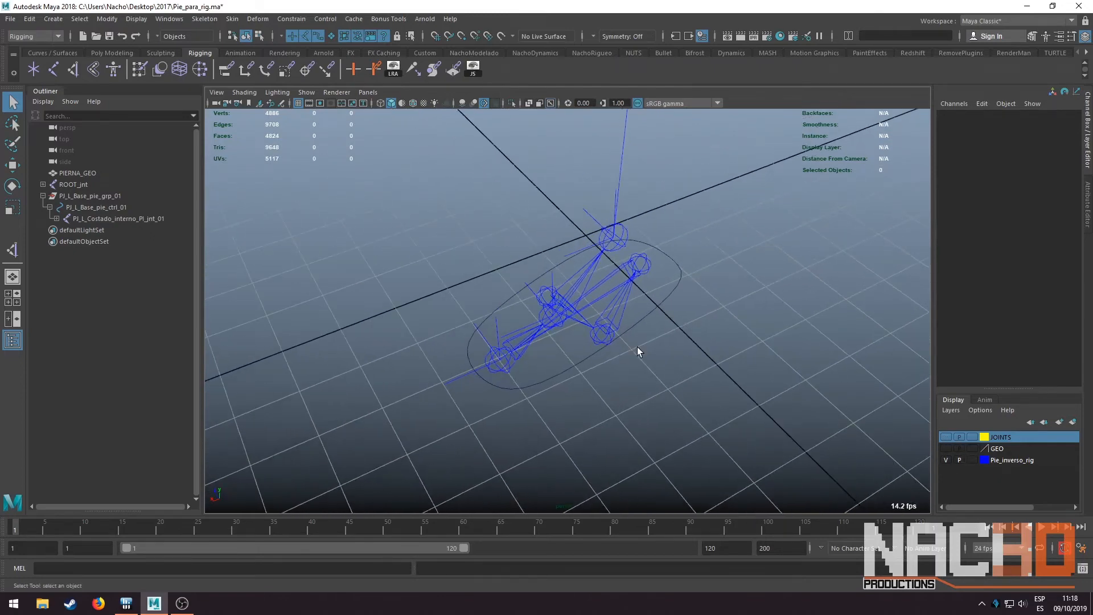
Create a NURBS circle and snap it to the ball joint of the reverse foot
{"action": "left_click", "coordinate": [60, 53]}
{"action": "left_click", "coordinate": [33, 69]}
{"action": "key", "text": "w"}
{"action": "left_click_drag", "start_coordinate": [592, 288], "coordinate": [599, 285], "text": "alt"}
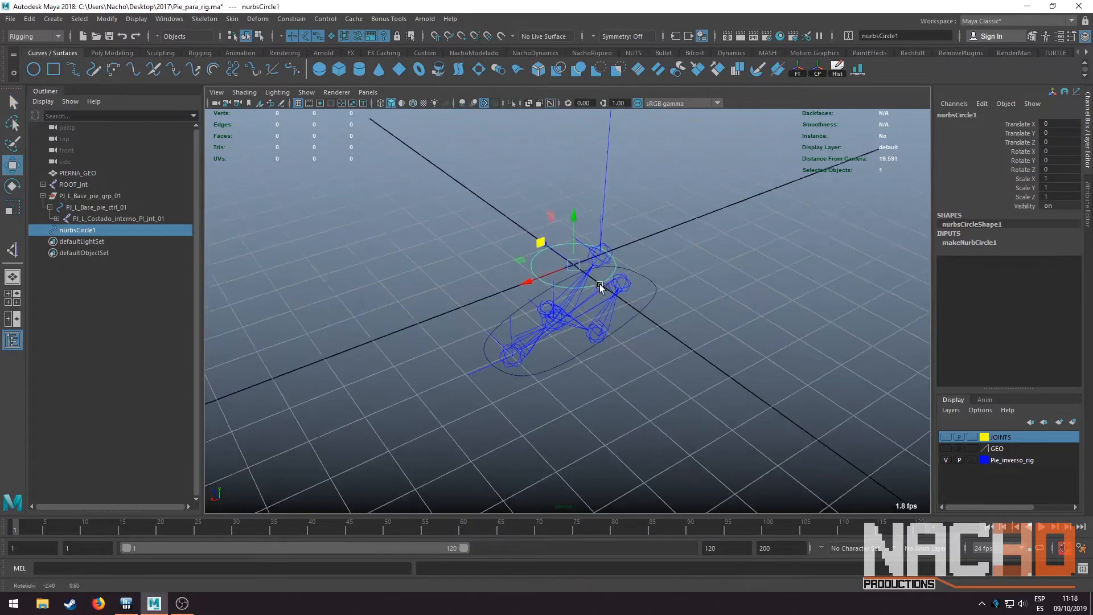
{"action": "scroll", "coordinate": [602, 286], "scroll_direction": "up", "scroll_amount": 5}
{"action": "key", "text": "v"}
{"action": "left_click_drag", "start_coordinate": [582, 214], "coordinate": [512, 287]}
{"action": "scroll", "coordinate": [569, 324], "scroll_direction": "up", "scroll_amount": 4}
{"action": "left_click_drag", "start_coordinate": [582, 341], "coordinate": [492, 381], "text": "alt"}
{"action": "scroll", "coordinate": [605, 377], "scroll_direction": "down", "scroll_amount": 4}
Duplicate the ball circle and snap the copy to the toe-tip joint
{"action": "key", "text": "ctrl+d"}
{"action": "key", "text": "v"}
{"action": "left_click_drag", "start_coordinate": [560, 353], "coordinate": [565, 327], "text": "alt"}
{"action": "scroll", "coordinate": [657, 350], "scroll_direction": "up", "scroll_amount": 2}
Rotate the ball and toe circles together -90 degrees in X so they stand upright, and clear the selection
{"action": "left_click", "coordinate": [602, 344], "text": "shift"}
{"action": "key", "text": "e"}
{"action": "key", "text": "ctrl+z"}
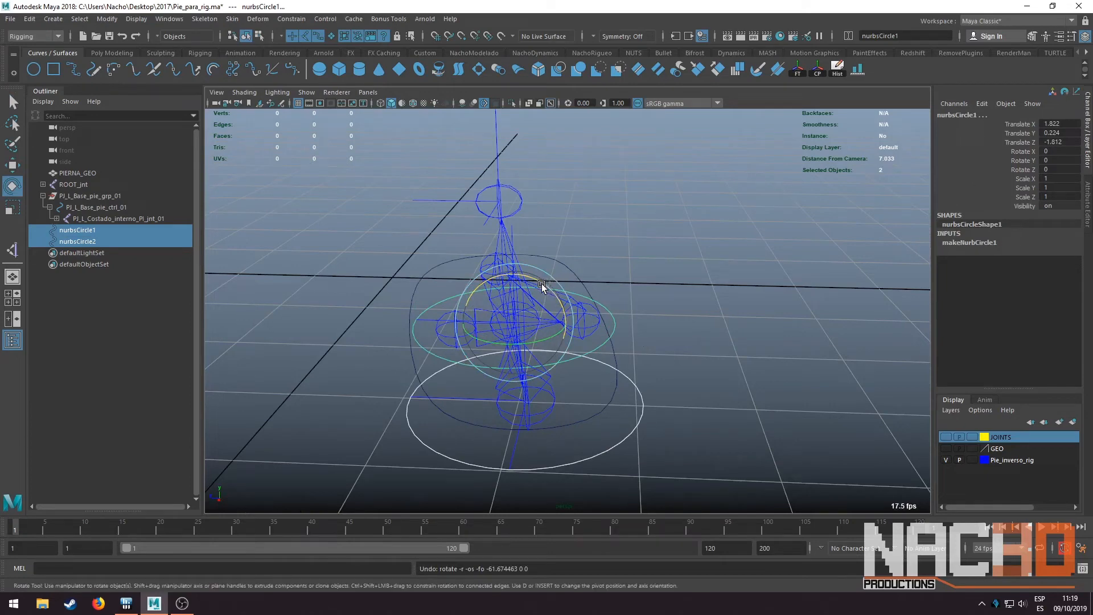
{"action": "left_click_drag", "start_coordinate": [538, 279], "coordinate": [583, 339]}
{"action": "left_click_drag", "start_coordinate": [647, 263], "coordinate": [599, 384], "text": "alt"}
{"action": "key", "text": "q"}
{"action": "left_click", "coordinate": [700, 356]}
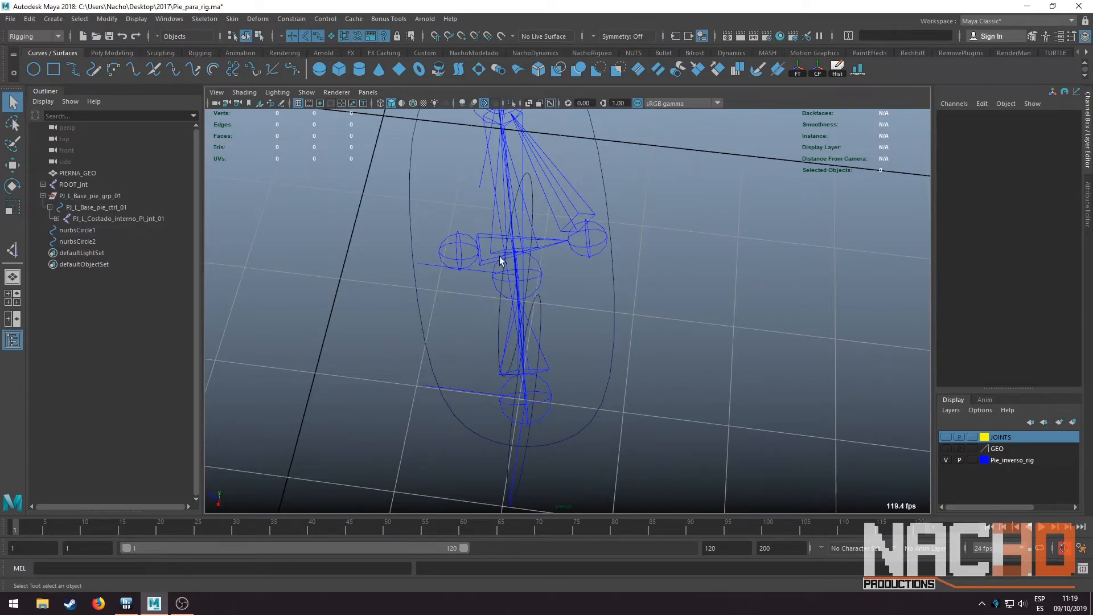
Freeze the transformations of both circles and delete their construction history
{"action": "left_click", "coordinate": [542, 337]}
{"action": "left_click_drag", "start_coordinate": [539, 307], "coordinate": [527, 310], "text": "alt"}
{"action": "left_click_drag", "start_coordinate": [505, 353], "coordinate": [487, 320], "text": "alt"}
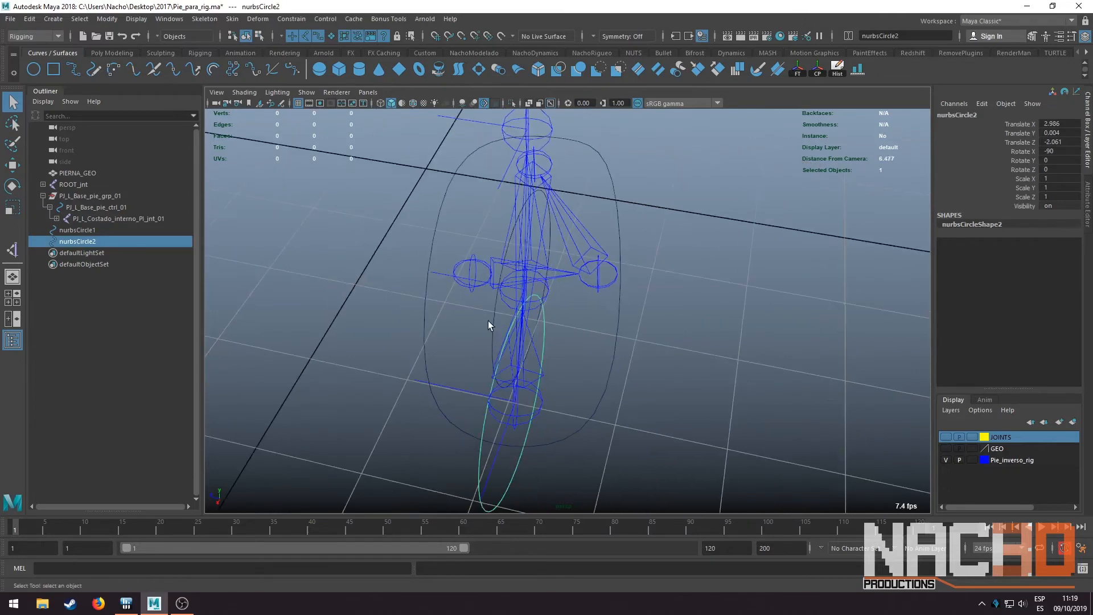
{"action": "left_click", "coordinate": [494, 327], "text": "shift"}
{"action": "left_click", "coordinate": [797, 69]}
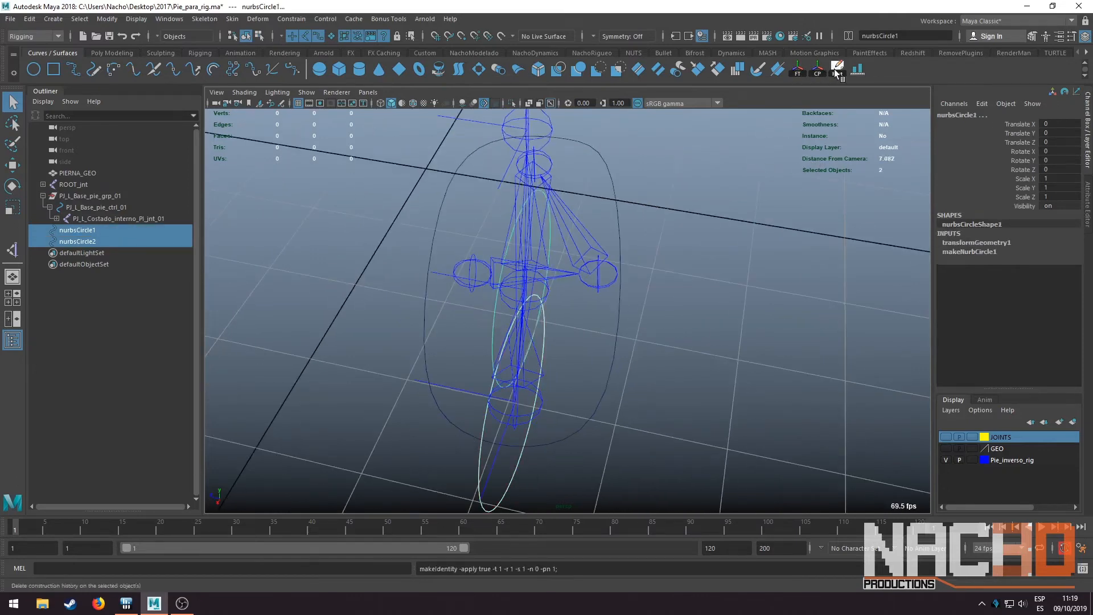
{"action": "left_click", "coordinate": [838, 68]}
{"action": "left_click_drag", "start_coordinate": [749, 289], "coordinate": [546, 349], "text": "alt"}
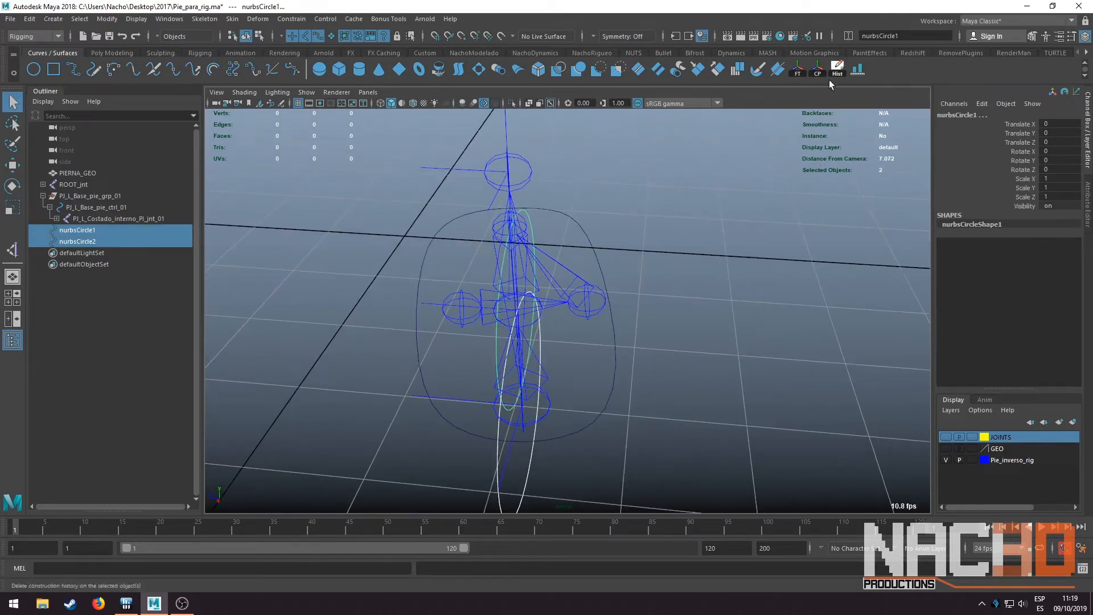
Try to align the toe circle with the foot by rotating it directly about Y, and undo the rotation
{"action": "left_click_drag", "start_coordinate": [618, 336], "coordinate": [602, 365], "text": "alt"}
{"action": "left_click", "coordinate": [545, 343]}
{"action": "key", "text": "e"}
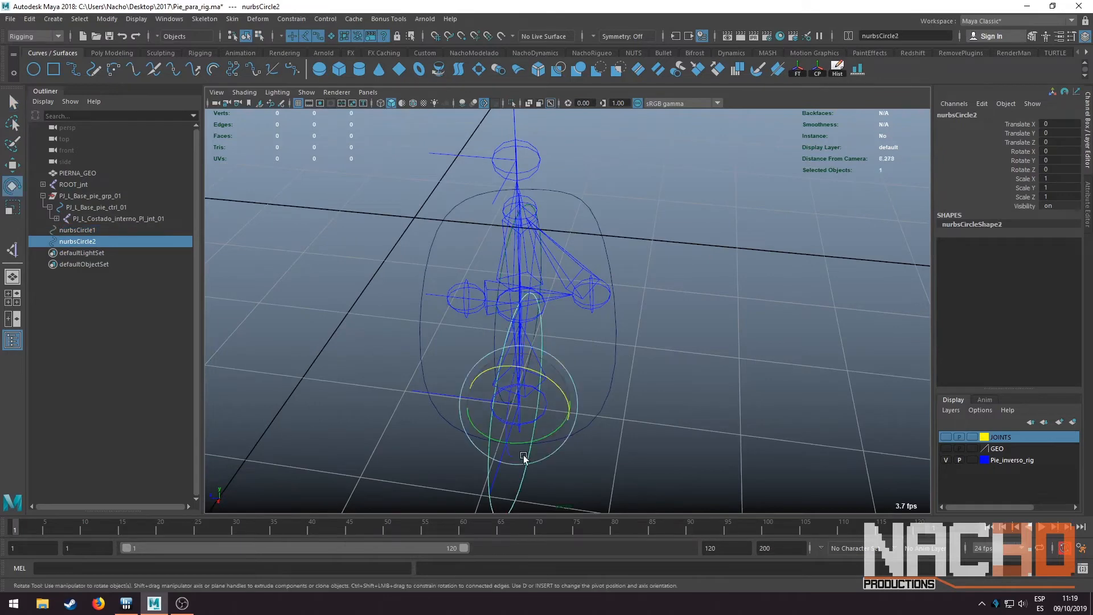
{"action": "left_click_drag", "start_coordinate": [524, 452], "coordinate": [539, 444]}
{"action": "left_click_drag", "start_coordinate": [545, 398], "coordinate": [549, 405], "text": "alt"}
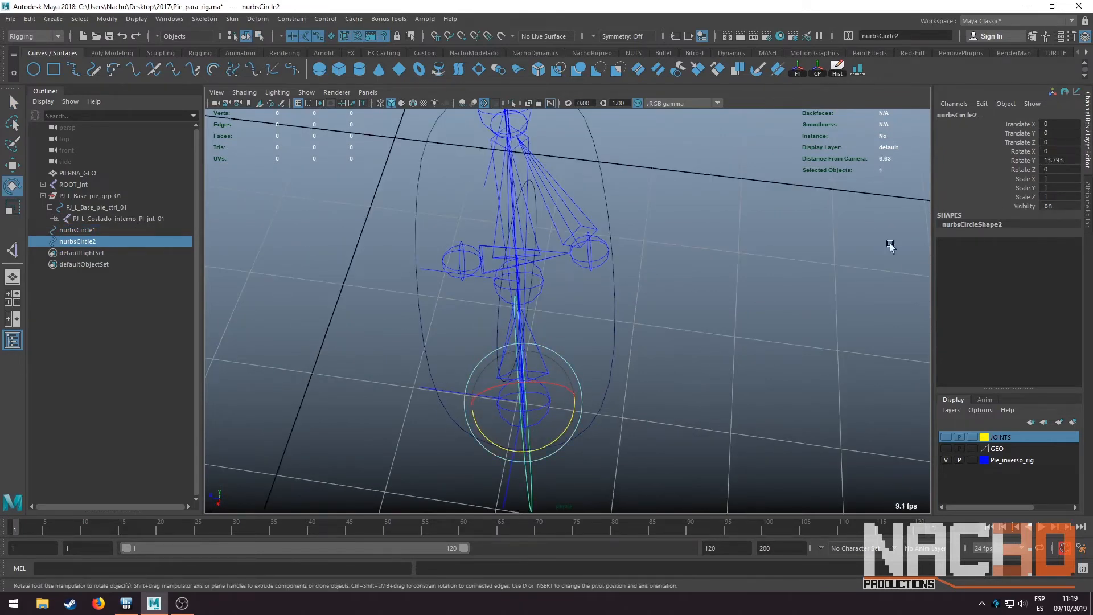
{"action": "key", "text": "ctrl+z"}
Group the toe circle nurbsCircle2 on its own and center the group's pivot
{"action": "key", "text": "q"}
{"action": "left_click_drag", "start_coordinate": [674, 338], "coordinate": [653, 367], "text": "alt"}
{"action": "key", "text": "ctrl+g"}
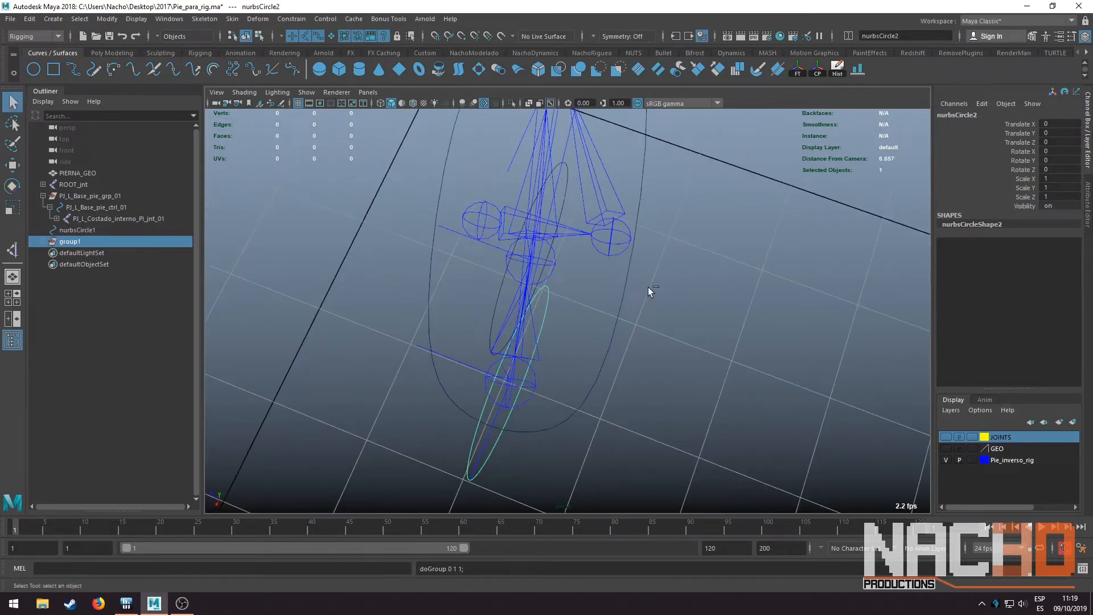
{"action": "key", "text": "w"}
{"action": "right_click_drag", "start_coordinate": [753, 237], "coordinate": [496, 218], "text": "alt"}
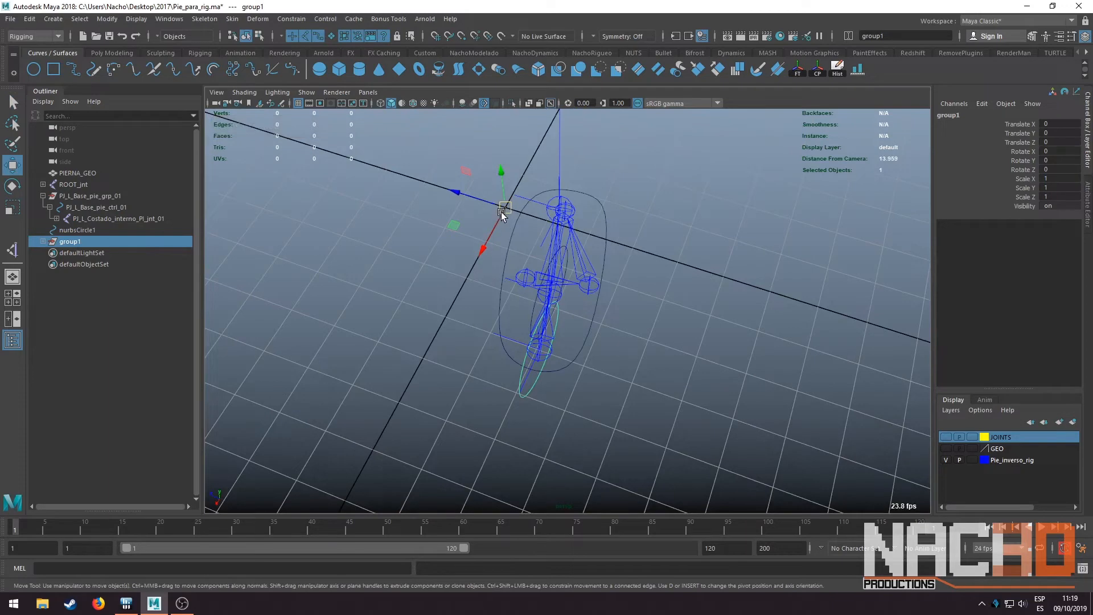
{"action": "left_click", "coordinate": [815, 73]}
{"action": "key", "text": "f"}
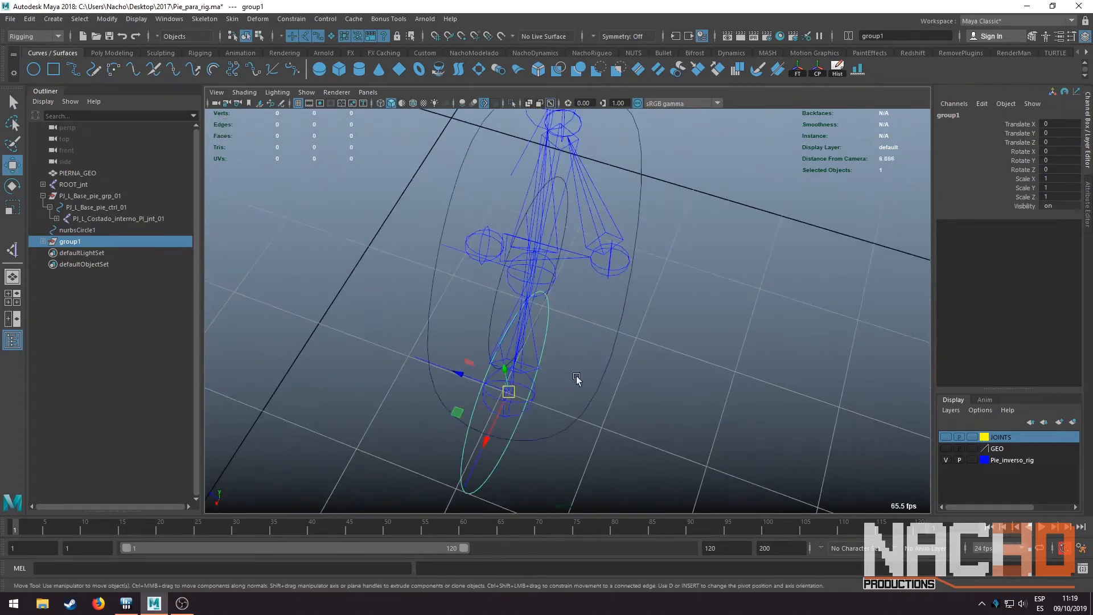
Align the toe circle's group with the foot direction by setting its Rotate Y to 13
{"action": "left_click_drag", "start_coordinate": [573, 383], "coordinate": [576, 315], "text": "alt"}
{"action": "key", "text": "e"}
{"action": "right_click_drag", "start_coordinate": [575, 315], "coordinate": [545, 431], "text": "alt"}
{"action": "left_click_drag", "start_coordinate": [544, 431], "coordinate": [588, 386]}
{"action": "key", "text": "space"}
{"action": "key", "text": "space"}
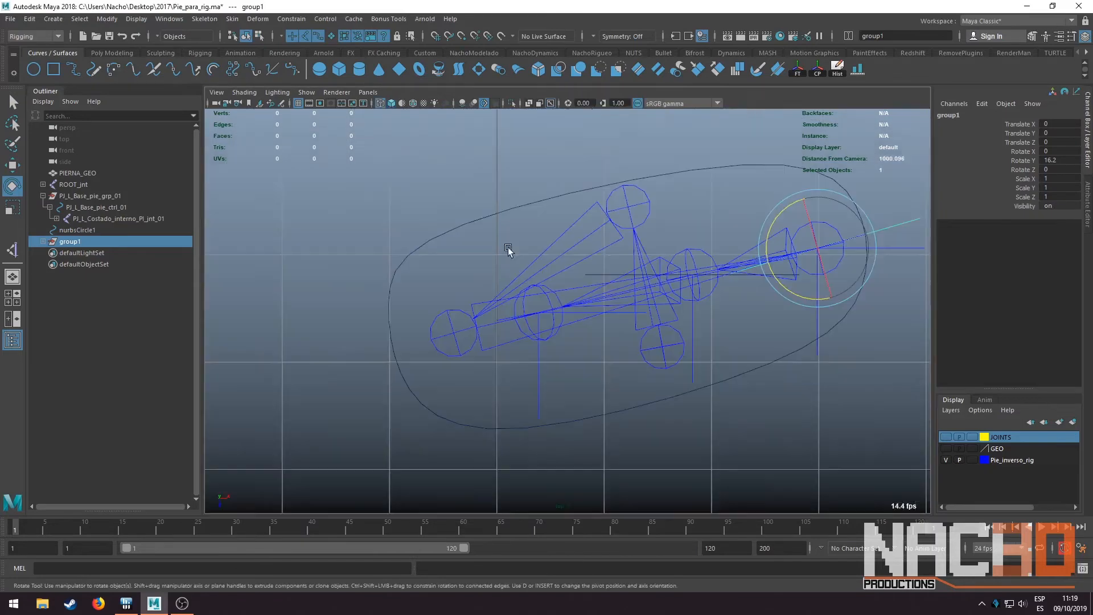
{"action": "scroll", "coordinate": [496, 296], "scroll_direction": "up", "scroll_amount": 8}
{"action": "left_click_drag", "start_coordinate": [498, 321], "coordinate": [514, 329]}
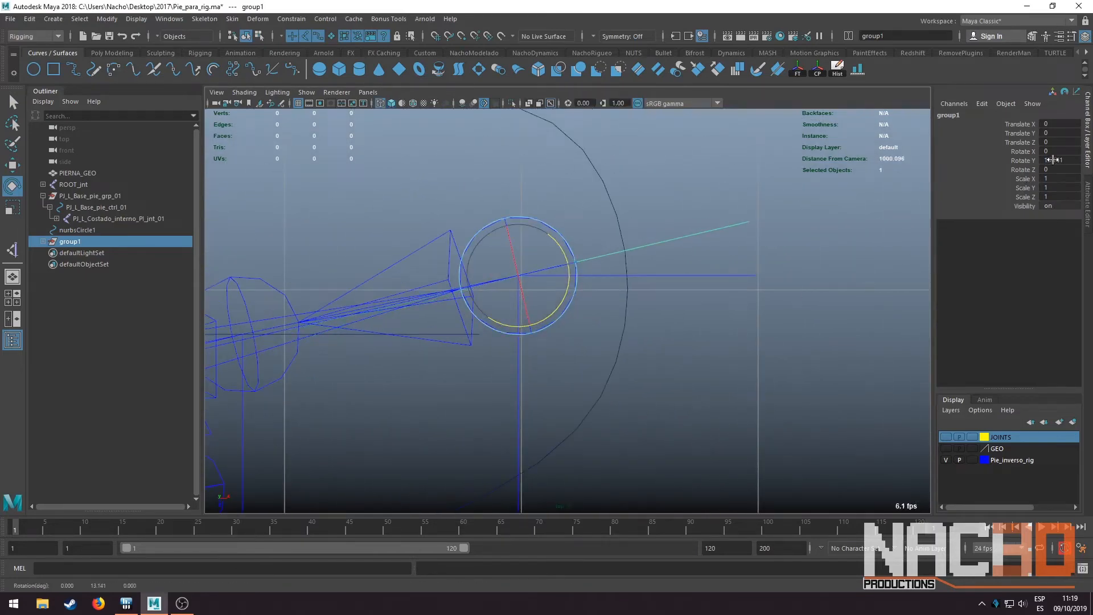
{"action": "key", "text": "Return"}
Group the ball circle nurbsCircle1 on its own and center the group's pivot
{"action": "left_click_drag", "start_coordinate": [683, 305], "coordinate": [683, 325], "text": "alt"}
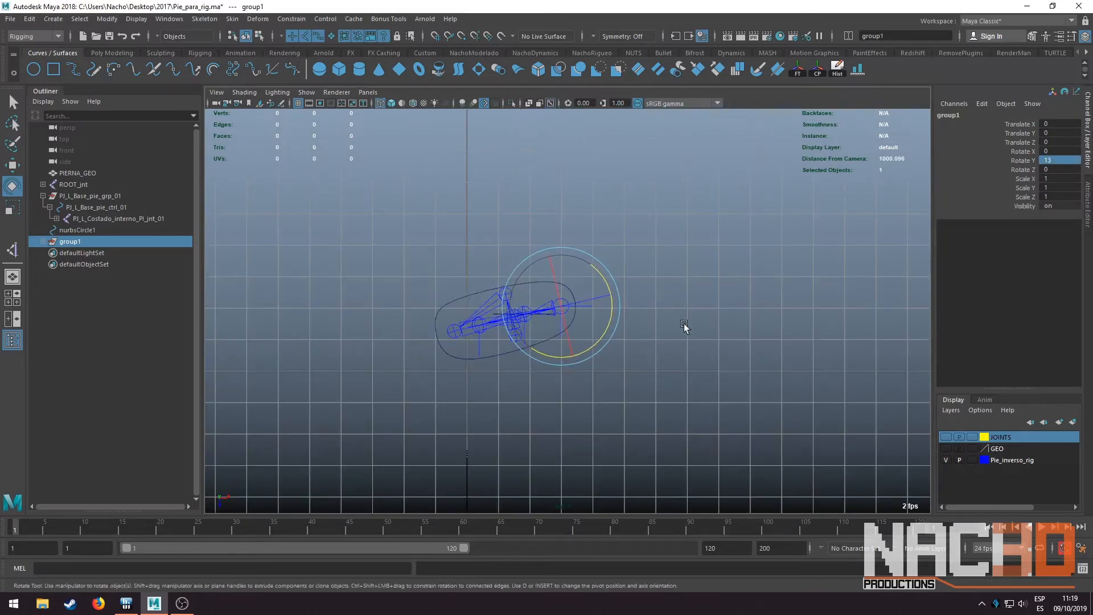
{"action": "key", "text": "space"}
{"action": "key", "text": "space"}
{"action": "left_click_drag", "start_coordinate": [754, 255], "coordinate": [574, 271], "text": "alt"}
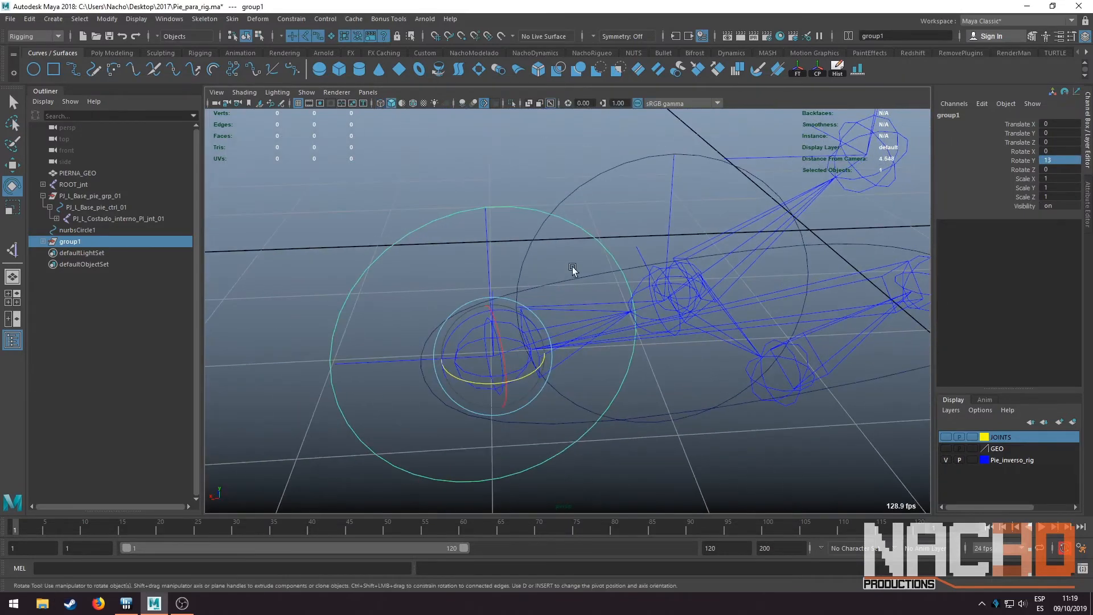
{"action": "key", "text": "q"}
{"action": "left_click_drag", "start_coordinate": [568, 178], "coordinate": [652, 202], "text": "alt"}
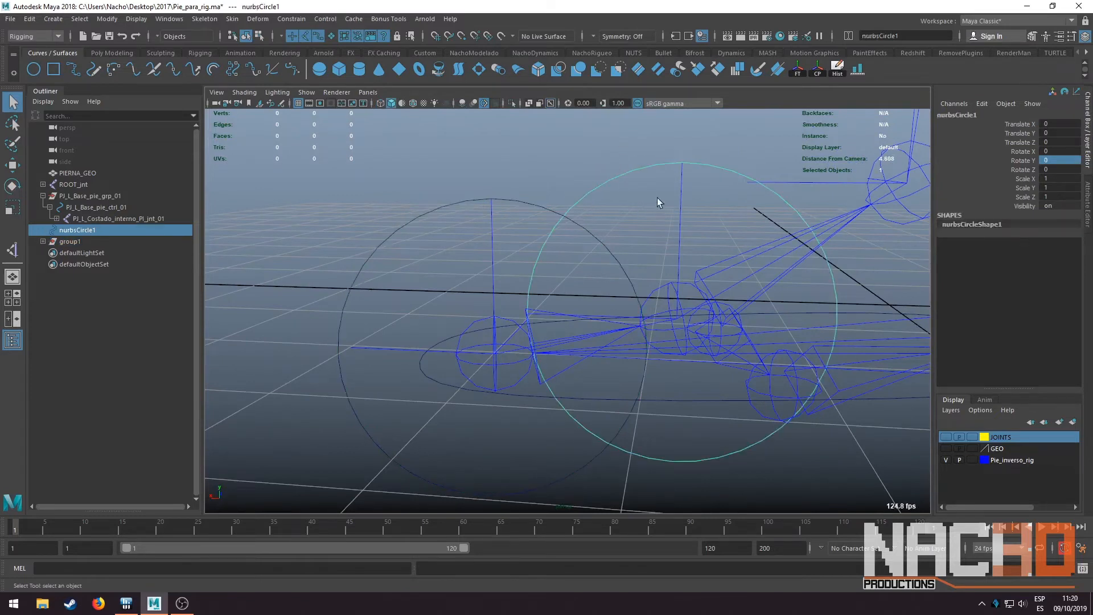
{"action": "key", "text": "ctrl+g"}
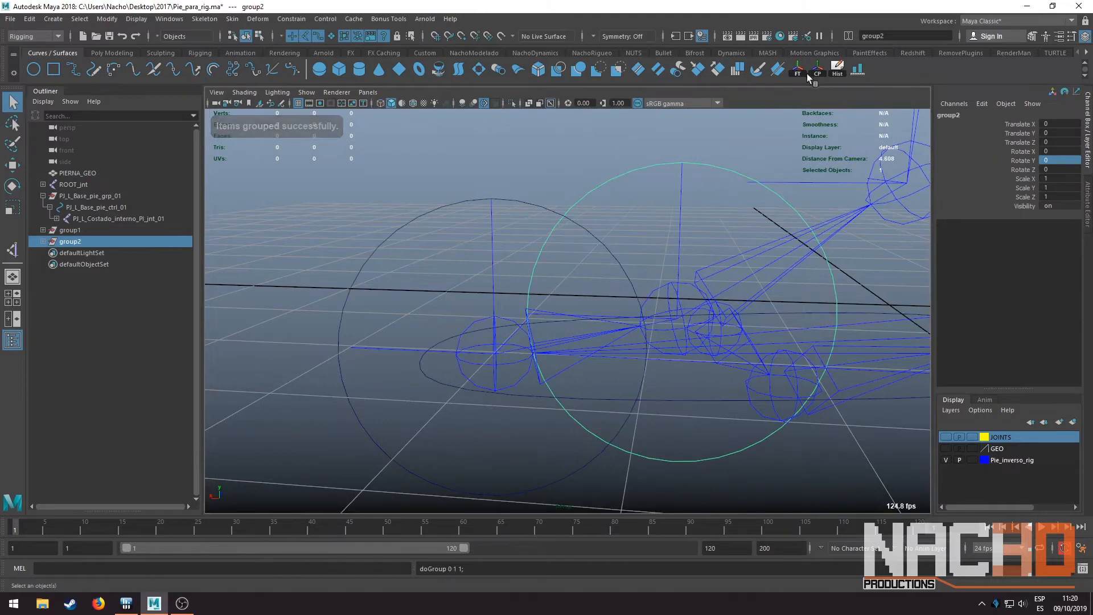
{"action": "left_click_drag", "start_coordinate": [767, 152], "coordinate": [628, 289], "text": "alt"}
Set Rotate Y of the ball circle's group to 13
{"action": "key", "text": "e"}
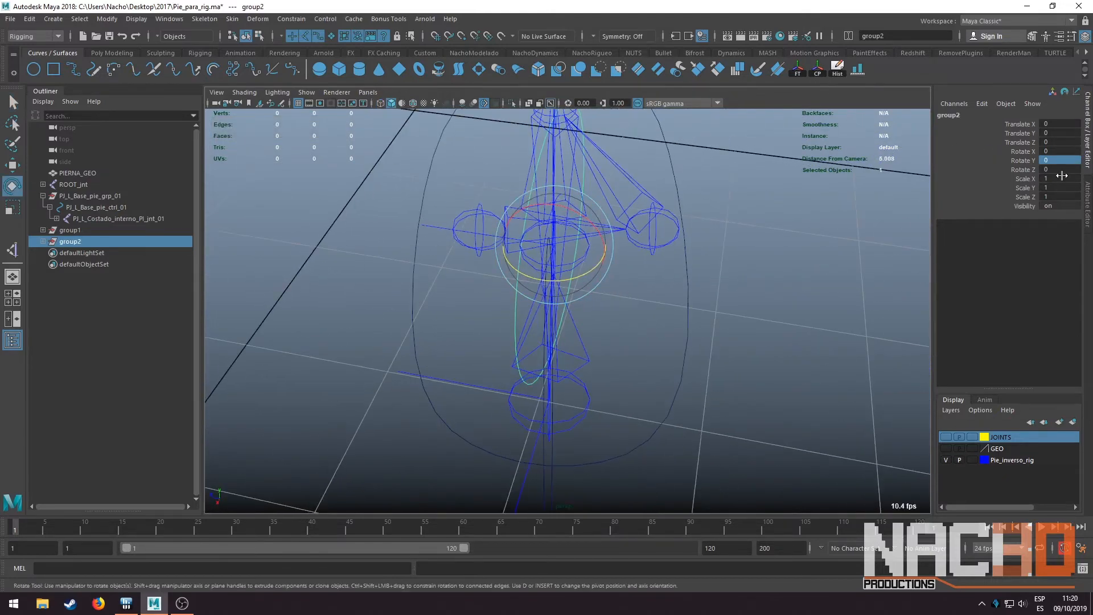
{"action": "double_click", "coordinate": [1060, 161]}
{"action": "type", "text": "13"}
{"action": "key", "text": "Return"}
Show the GEO layer again and switch the toe circle to control-vertex editing
{"action": "left_click_drag", "start_coordinate": [758, 318], "coordinate": [542, 241], "text": "alt"}
{"action": "key", "text": "q"}
{"action": "left_click", "coordinate": [541, 238]}
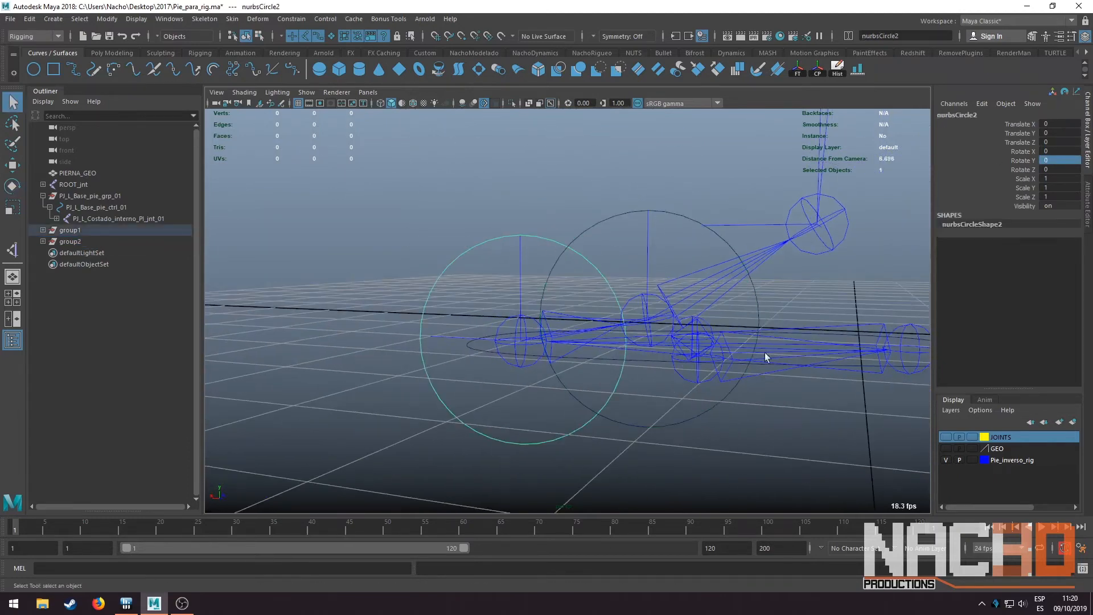
{"action": "left_click", "coordinate": [946, 449]}
{"action": "scroll", "coordinate": [547, 285], "scroll_direction": "up", "scroll_amount": 3}
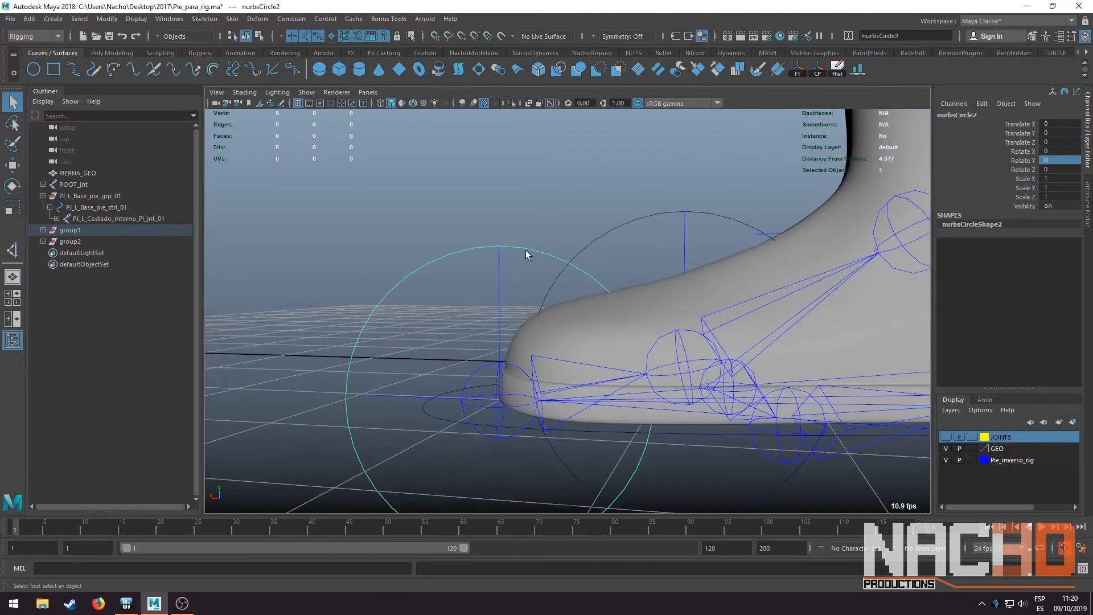
{"action": "right_click_drag", "start_coordinate": [527, 248], "coordinate": [456, 249]}
{"action": "scroll", "coordinate": [425, 259], "scroll_direction": "down", "scroll_amount": 2}
{"action": "left_click_drag", "start_coordinate": [406, 258], "coordinate": [448, 310]}
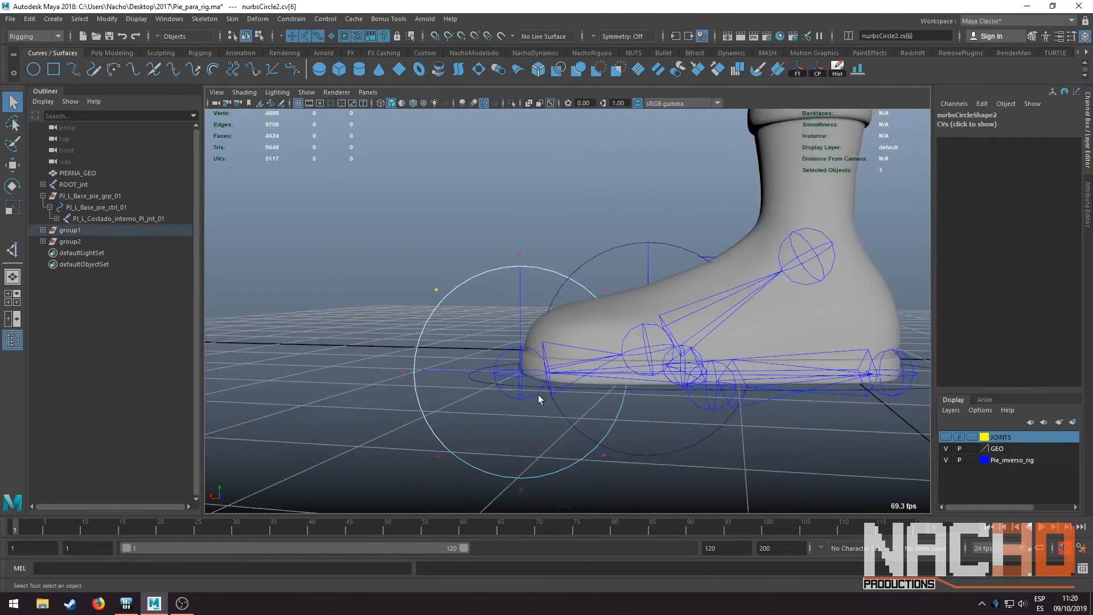
Isolate the toe circle to select its control vertices 2 to 5, and move them slightly forward and up
{"action": "key", "text": "ctrl+1"}
{"action": "left_click_drag", "start_coordinate": [690, 491], "coordinate": [570, 287]}
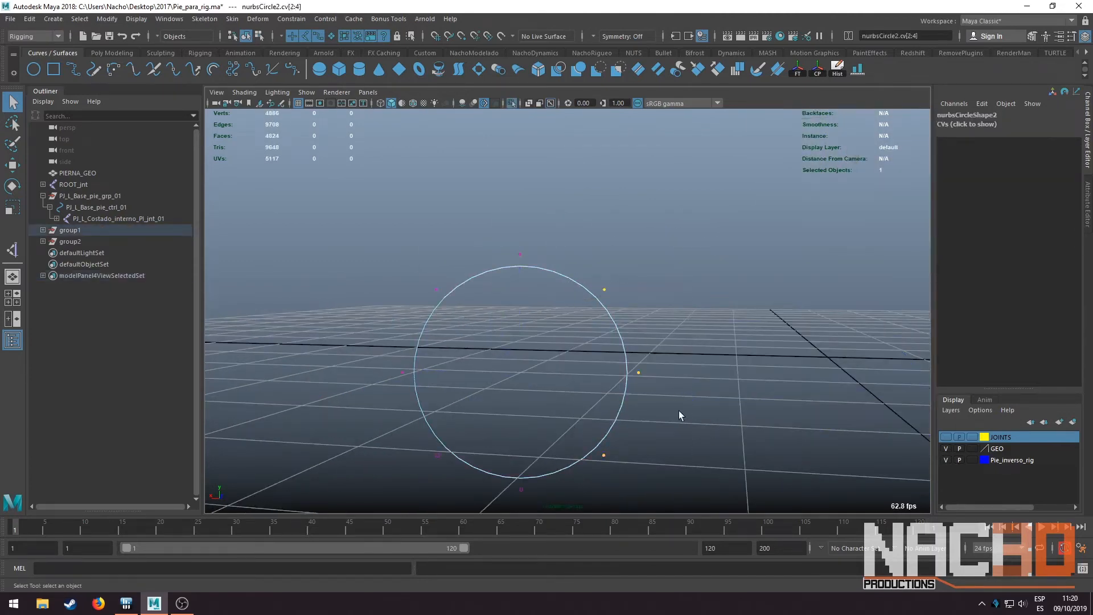
{"action": "left_click_drag", "start_coordinate": [688, 469], "coordinate": [517, 234]}
{"action": "key", "text": "ctrl+1"}
{"action": "key", "text": "w"}
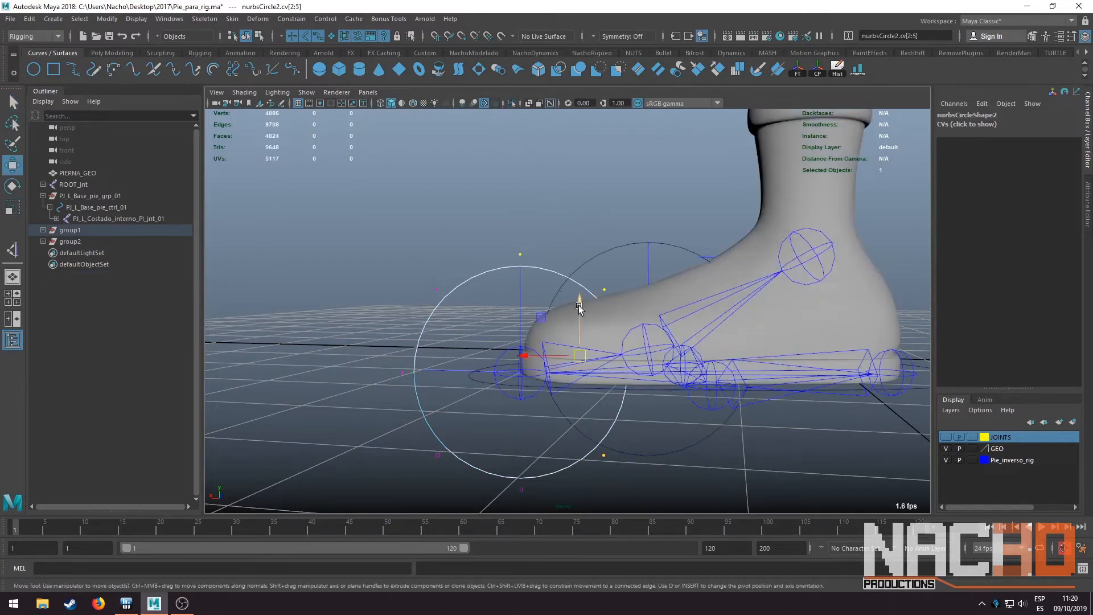
{"action": "left_click_drag", "start_coordinate": [582, 298], "coordinate": [517, 311]}
Move the toe circle's control vertices 3 and 2 in front of the boot tip to curve the shape around it
{"action": "key", "text": "ctrl+1"}
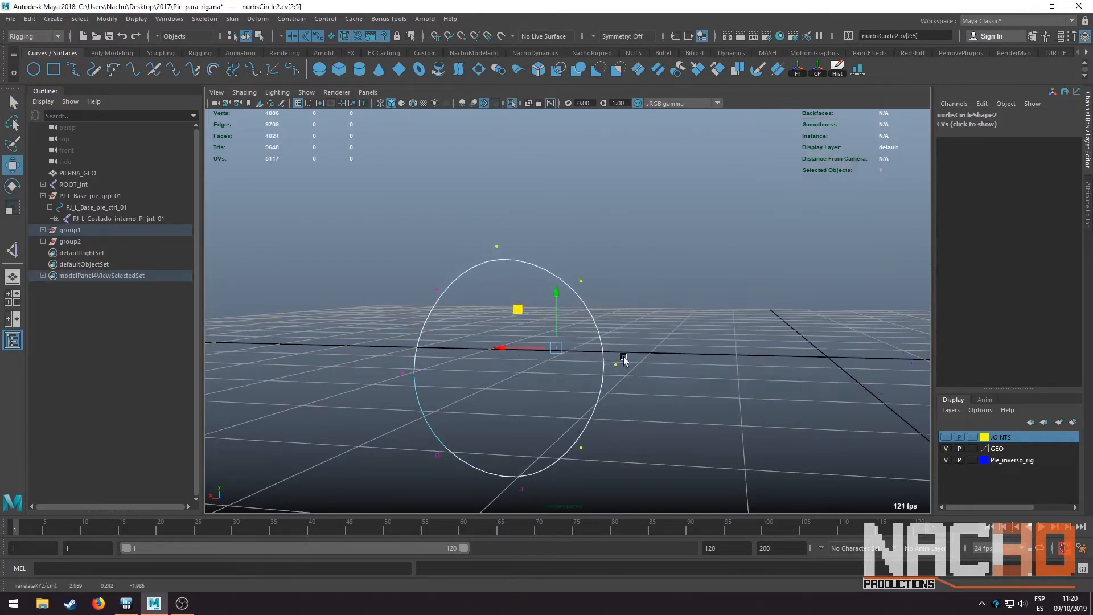
{"action": "left_click_drag", "start_coordinate": [631, 377], "coordinate": [488, 285]}
{"action": "key", "text": "ctrl+1"}
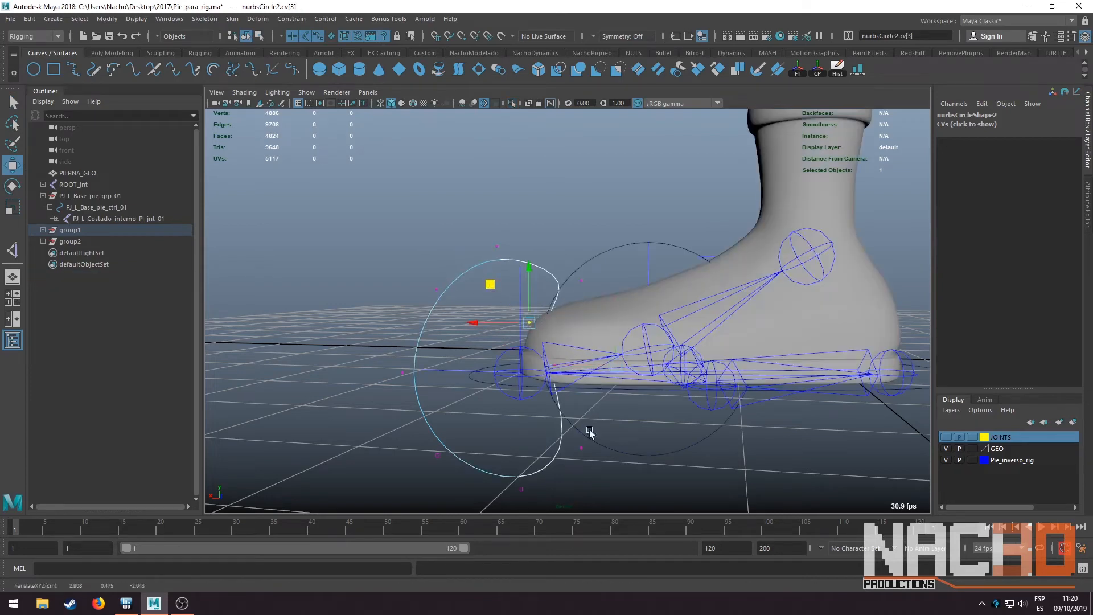
{"action": "left_click", "coordinate": [542, 410]}
{"action": "left_click_drag", "start_coordinate": [546, 414], "coordinate": [522, 324]}
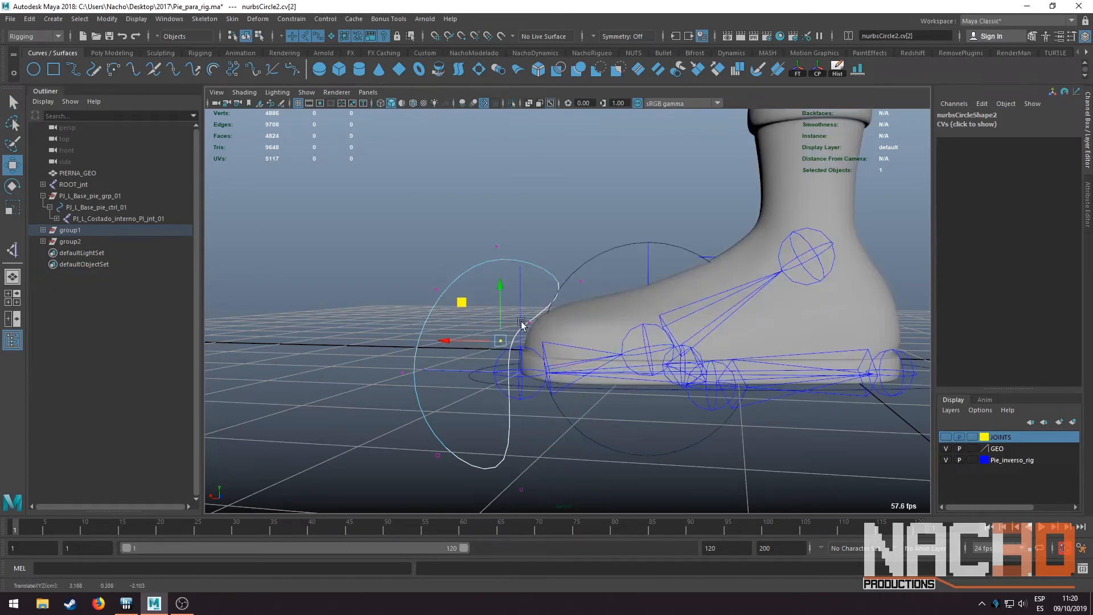
Lower the toe circle's upper control vertices, including 3 and 5, toward the boot tip to flatten the top of the curve
{"action": "left_click", "coordinate": [532, 324]}
{"action": "scroll", "coordinate": [533, 321], "scroll_direction": "up", "scroll_amount": 3}
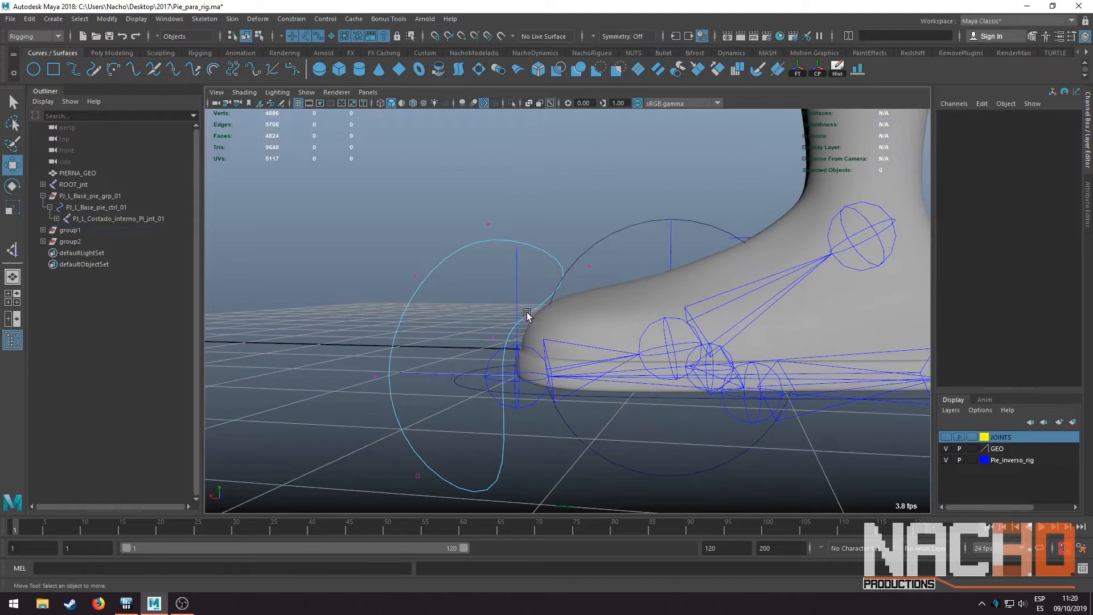
{"action": "scroll", "coordinate": [530, 316], "scroll_direction": "up", "scroll_amount": 2}
{"action": "left_click", "coordinate": [507, 317]}
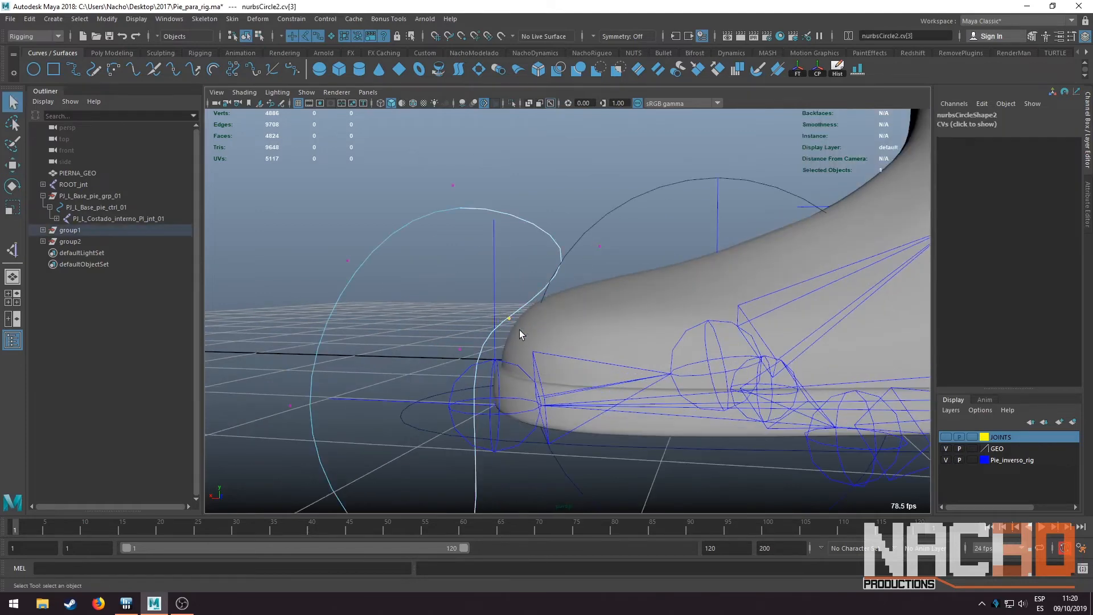
{"action": "left_click_drag", "start_coordinate": [472, 281], "coordinate": [465, 261]}
{"action": "left_click_drag", "start_coordinate": [621, 255], "coordinate": [555, 233]}
{"action": "scroll", "coordinate": [585, 245], "scroll_direction": "down", "scroll_amount": 2}
{"action": "left_click_drag", "start_coordinate": [466, 204], "coordinate": [492, 221]}
{"action": "left_click_drag", "start_coordinate": [435, 168], "coordinate": [466, 202]}
{"action": "scroll", "coordinate": [466, 274], "scroll_direction": "down", "scroll_amount": 4}
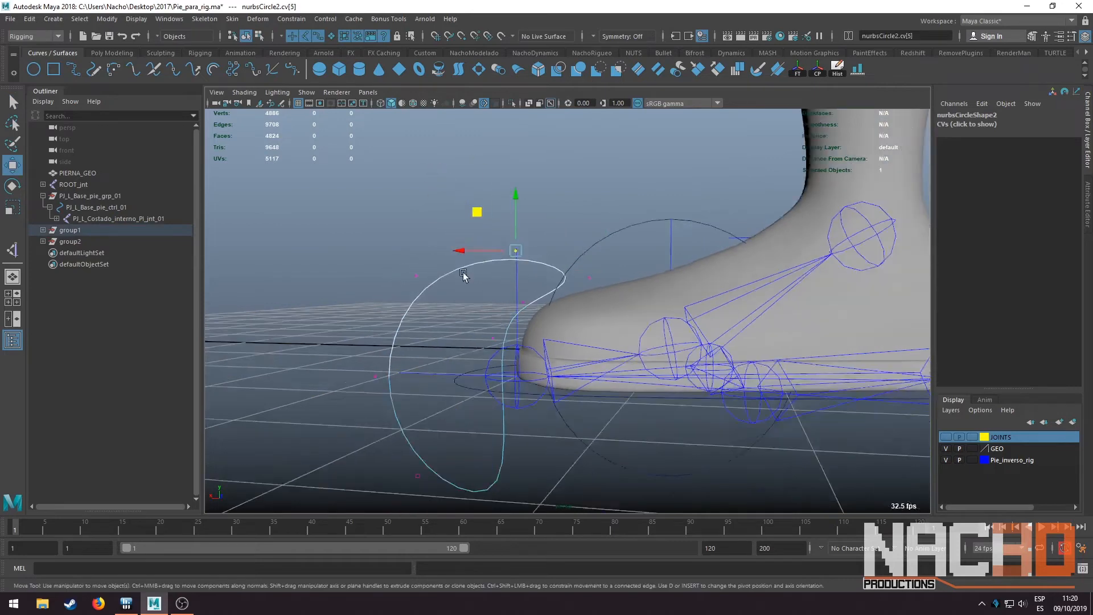
Raise the toe circle's lower control vertices and move vertex 6 in toward the boot
{"action": "middle_click_drag", "start_coordinate": [537, 436], "coordinate": [555, 395], "text": "alt"}
{"action": "left_click_drag", "start_coordinate": [564, 446], "coordinate": [462, 298]}
{"action": "left_click_drag", "start_coordinate": [434, 358], "coordinate": [470, 232]}
{"action": "left_click_drag", "start_coordinate": [420, 201], "coordinate": [467, 213]}
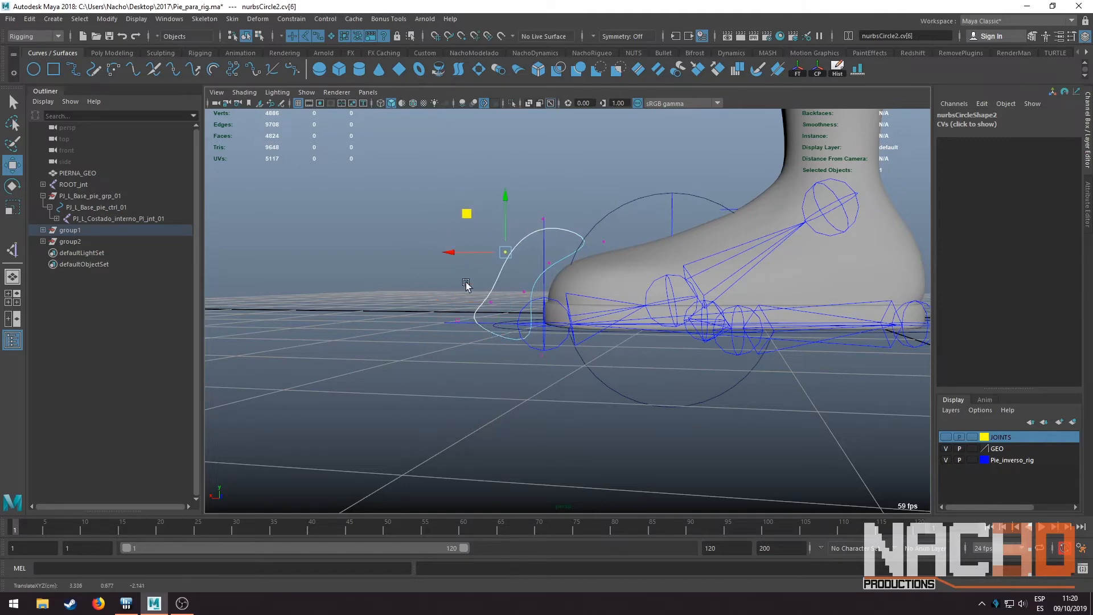
{"action": "scroll", "coordinate": [425, 313], "scroll_direction": "up", "scroll_amount": 2}
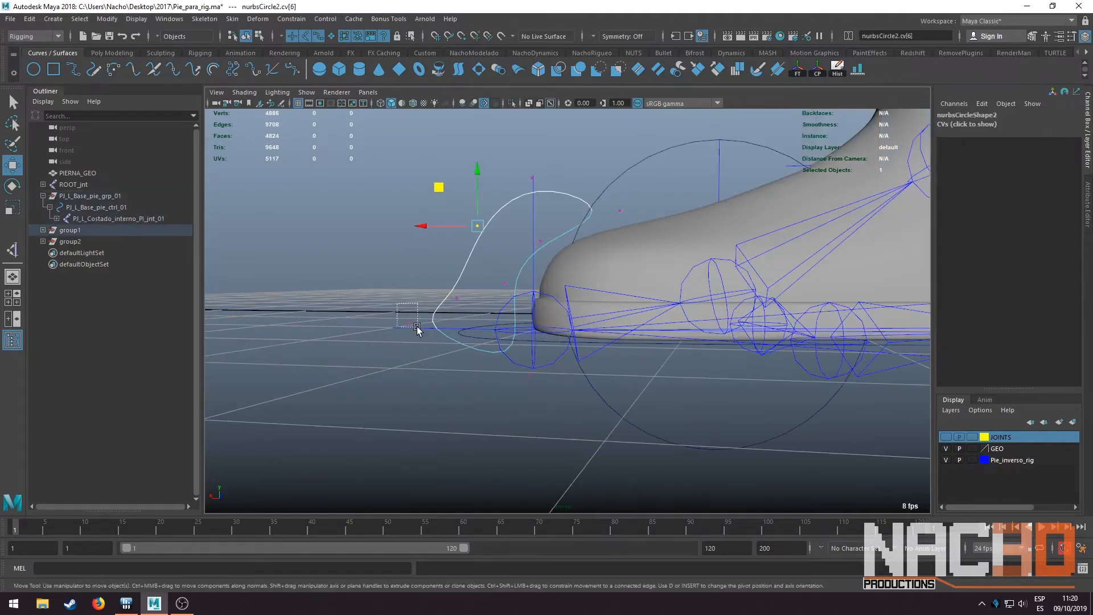
Reposition the toe circle's front and lower control vertices to smooth its front edge
{"action": "left_click_drag", "start_coordinate": [417, 329], "coordinate": [417, 328]}
{"action": "left_click_drag", "start_coordinate": [373, 290], "coordinate": [428, 295]}
{"action": "left_click_drag", "start_coordinate": [537, 390], "coordinate": [554, 317]}
{"action": "key", "text": "ctrl+1"}
{"action": "key", "text": "ctrl+1"}
{"action": "left_click", "coordinate": [520, 280]}
{"action": "left_click_drag", "start_coordinate": [520, 281], "coordinate": [490, 282]}
Raise the toe circle's control vertices 0, 1, 2 and 7 slightly to shorten the lower end of the curve
{"action": "left_click_drag", "start_coordinate": [402, 439], "coordinate": [464, 459]}
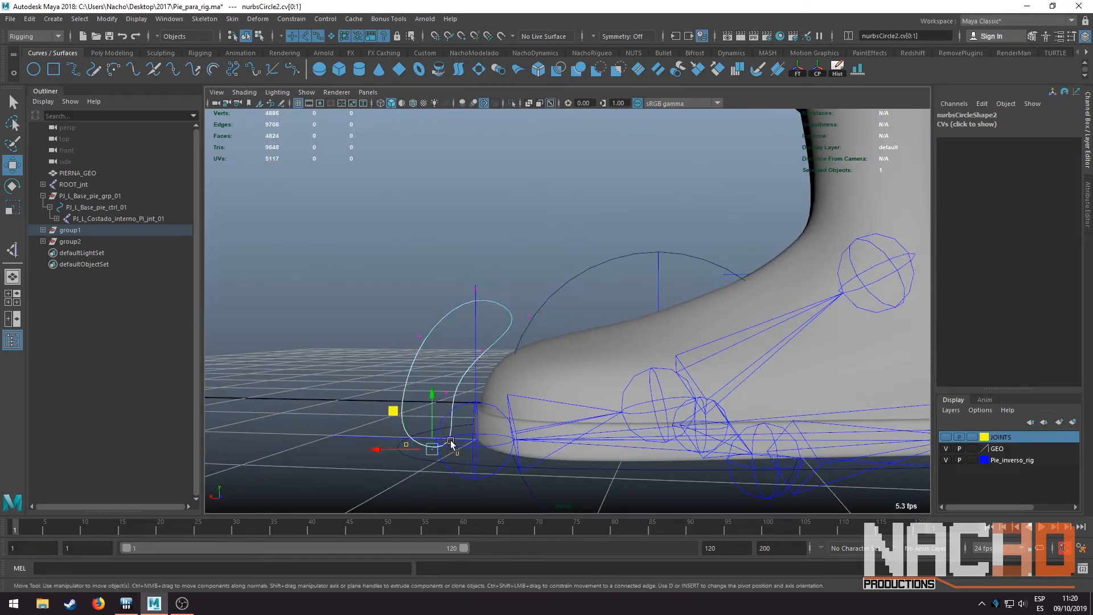
{"action": "key", "text": "q"}
{"action": "left_click", "coordinate": [398, 409], "text": "shift"}
{"action": "key", "text": "w"}
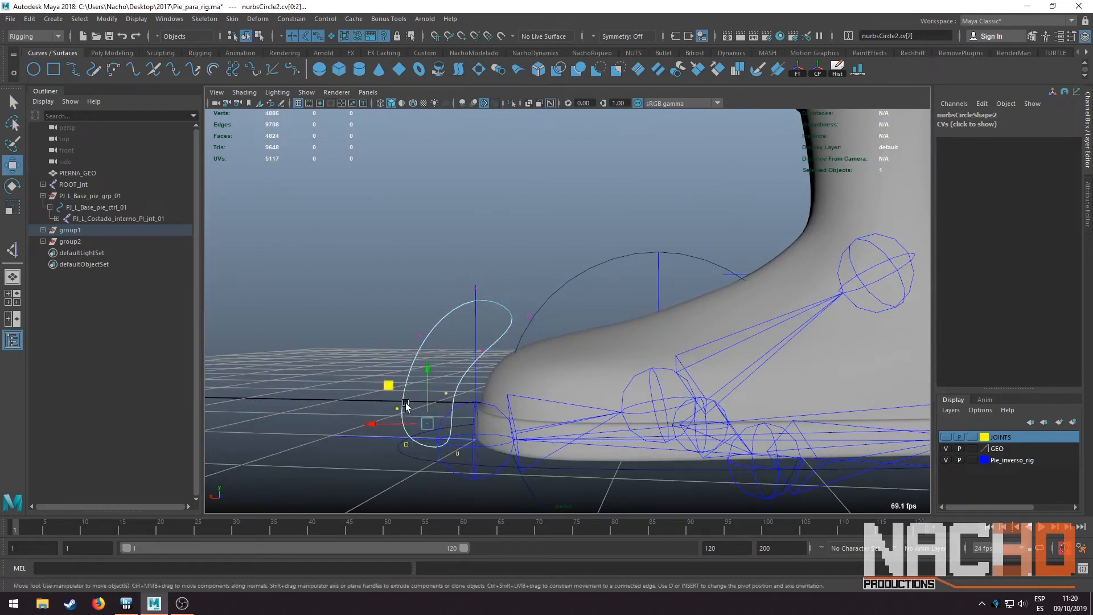
{"action": "middle_click_drag", "start_coordinate": [398, 407], "coordinate": [400, 361]}
Isolate the ball circle for control-vertex editing and raise its lower vertices until the curve forms a flat crescent
{"action": "left_click", "coordinate": [576, 273]}
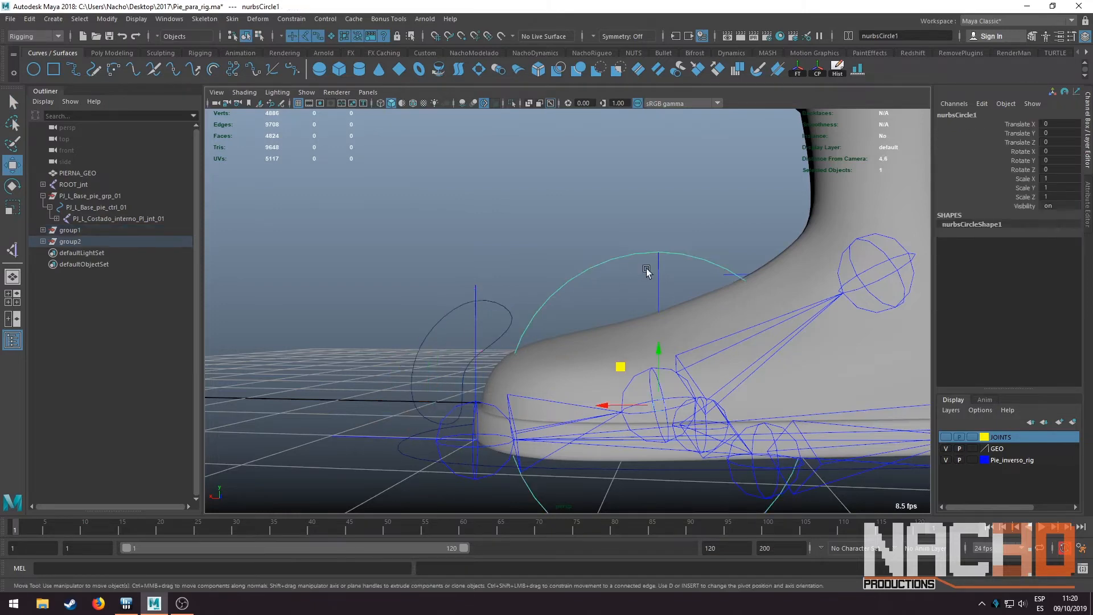
{"action": "key", "text": "ctrl+1"}
{"action": "right_click", "coordinate": [587, 265]}
{"action": "left_click", "coordinate": [542, 268]}
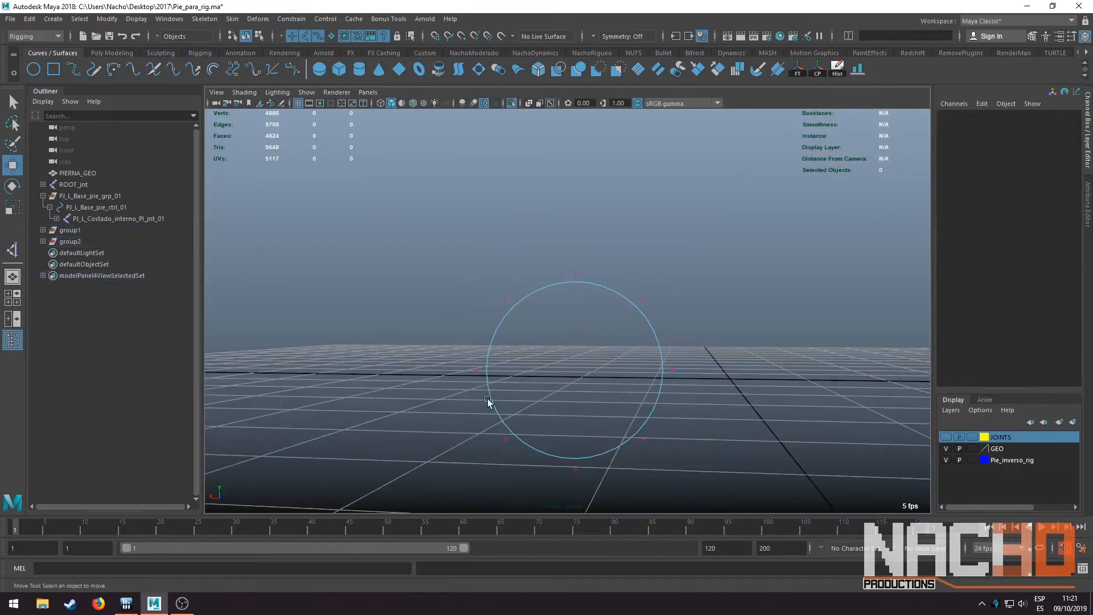
{"action": "left_click_drag", "start_coordinate": [473, 346], "coordinate": [690, 480]}
{"action": "left_click_drag", "start_coordinate": [576, 366], "coordinate": [576, 308]}
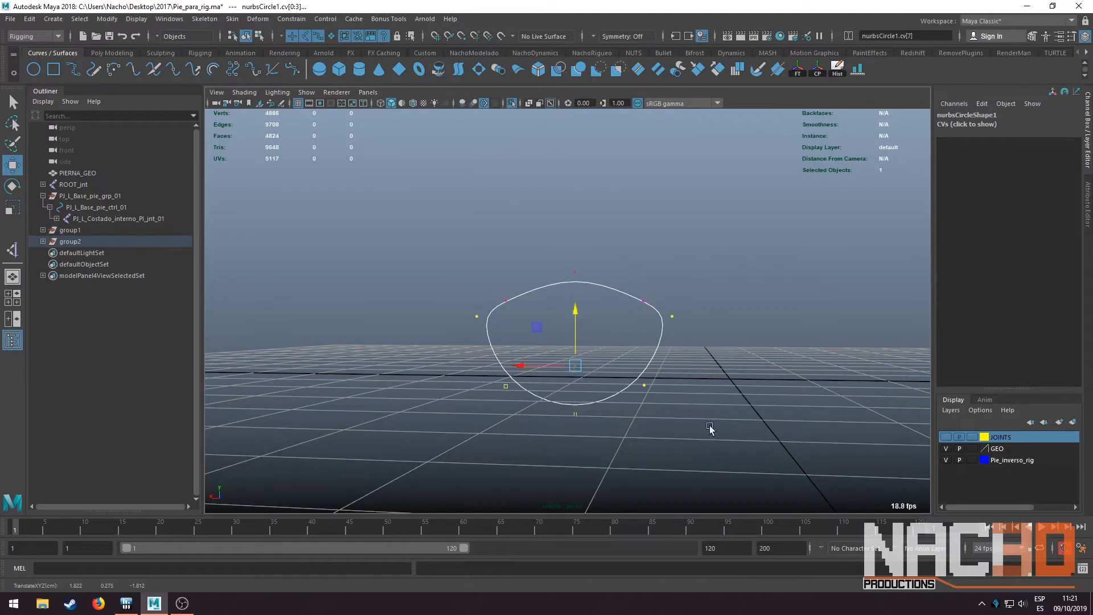
{"action": "left_click_drag", "start_coordinate": [710, 429], "coordinate": [490, 353]}
{"action": "left_click_drag", "start_coordinate": [576, 345], "coordinate": [576, 289]}
Move the ball circle's control vertices 5 and 6, shift its rear vertices forward, and adjust vertex 1
{"action": "left_click_drag", "start_coordinate": [610, 378], "coordinate": [580, 267]}
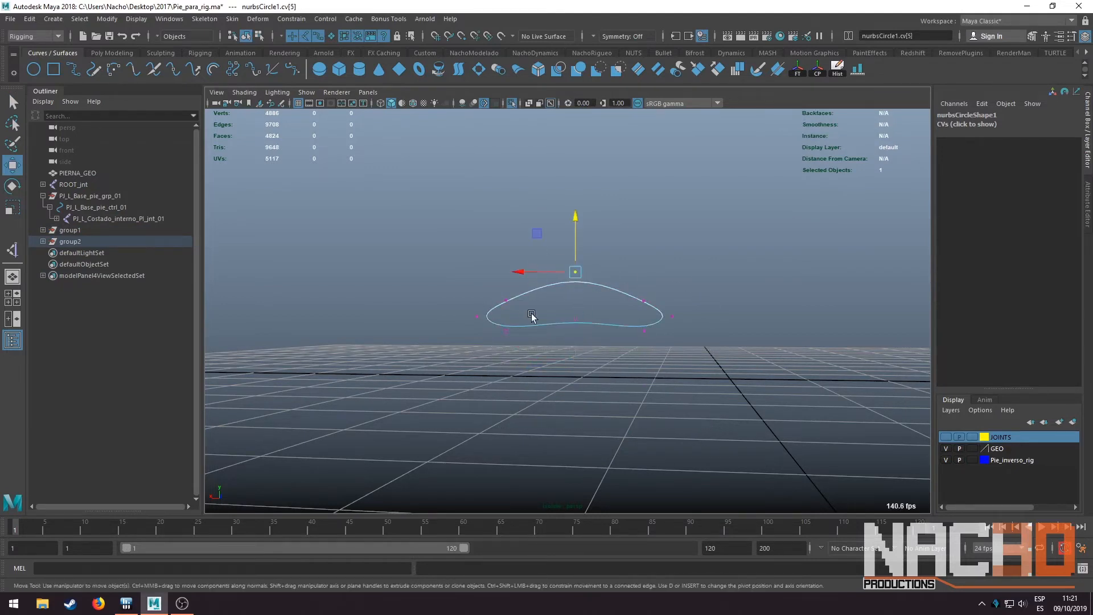
{"action": "left_click", "coordinate": [506, 299]}
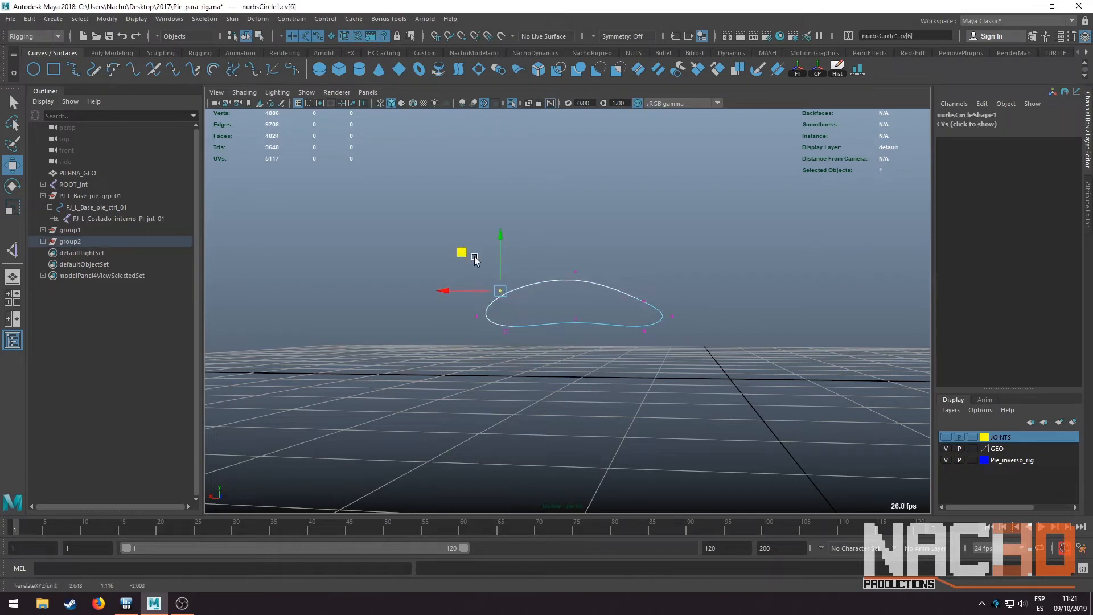
{"action": "key", "text": "Left"}
{"action": "left_click_drag", "start_coordinate": [537, 233], "coordinate": [522, 229]}
{"action": "left_click_drag", "start_coordinate": [705, 357], "coordinate": [568, 252]}
{"action": "left_click", "coordinate": [557, 312]}
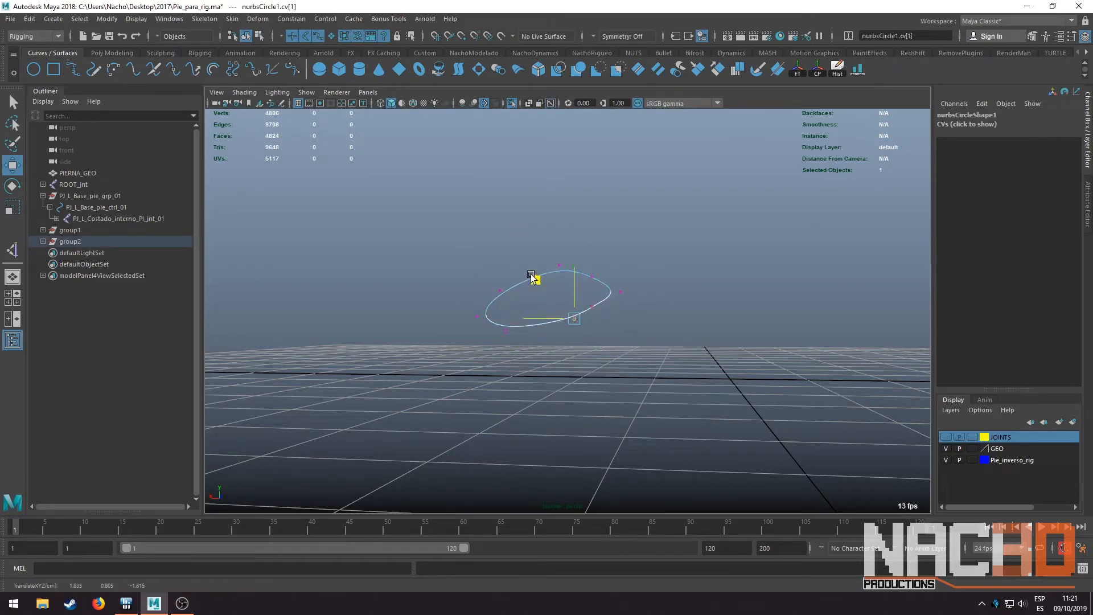
Show all objects again and reposition the ball circle's control vertices 6, 7 and 0 above the front of the boot
{"action": "left_click_drag", "start_coordinate": [557, 312], "coordinate": [419, 259], "text": "alt"}
{"action": "key", "text": "ctrl+1"}
{"action": "key", "text": "ctrl+1"}
{"action": "left_click_drag", "start_coordinate": [413, 313], "coordinate": [455, 312]}
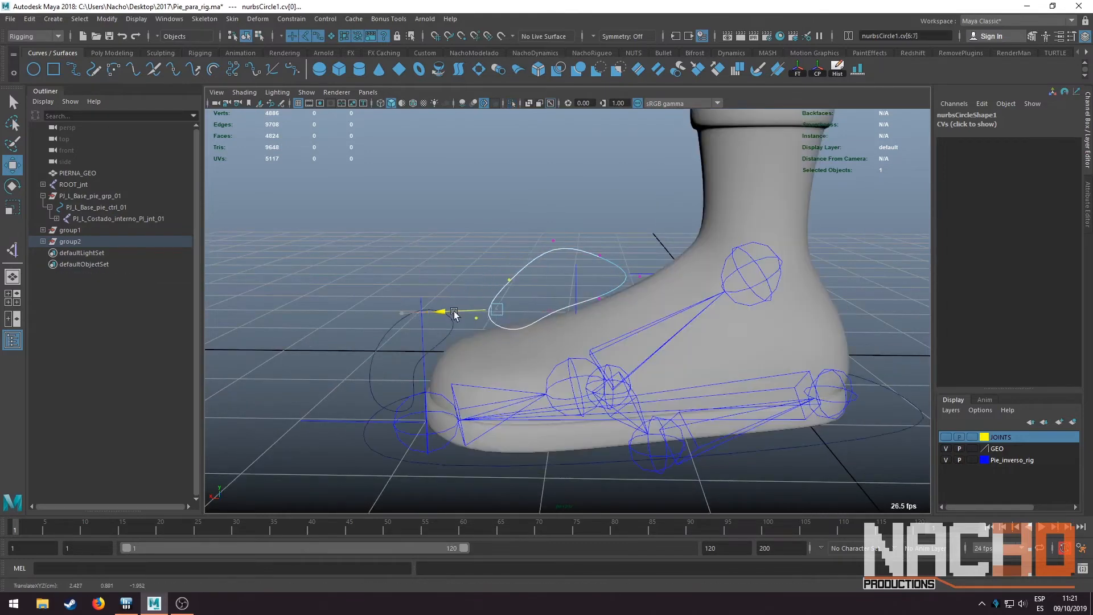
{"action": "middle_click_drag", "start_coordinate": [454, 312], "coordinate": [454, 263]}
{"action": "left_click_drag", "start_coordinate": [561, 277], "coordinate": [518, 245], "text": "alt"}
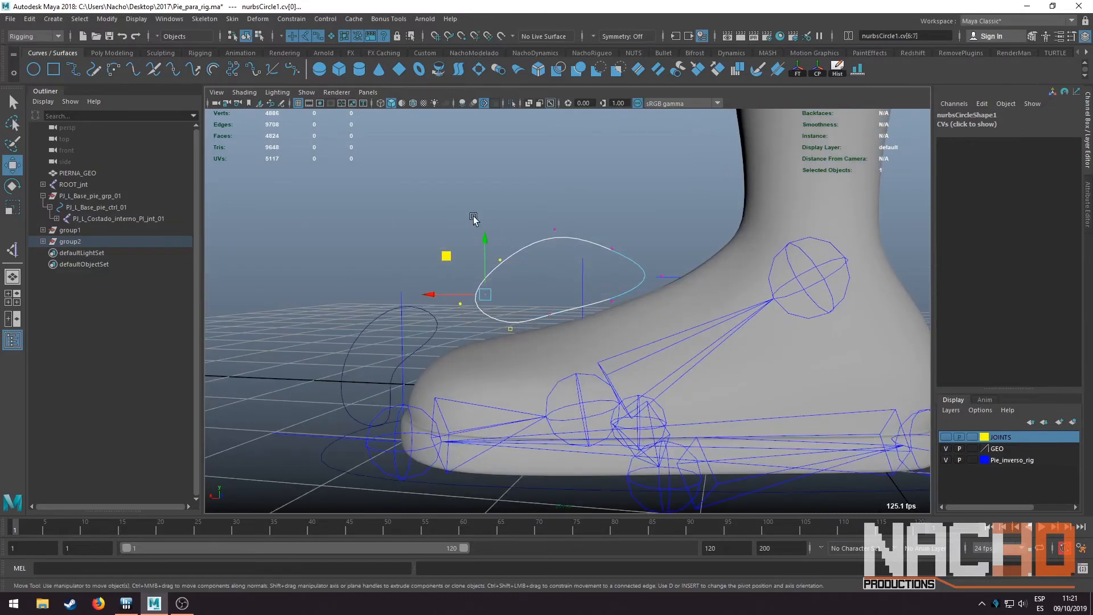
{"action": "left_click_drag", "start_coordinate": [472, 215], "coordinate": [626, 285]}
{"action": "key", "text": "ctrl+z"}
{"action": "left_click_drag", "start_coordinate": [476, 205], "coordinate": [624, 262]}
{"action": "key", "text": "ctrl+z"}
{"action": "left_click_drag", "start_coordinate": [552, 262], "coordinate": [637, 256], "text": "alt"}
Lower the ball circle's upper control vertices and adjust vertex 1 so the curve follows the instep
{"action": "key", "text": "q"}
{"action": "right_click", "coordinate": [542, 277]}
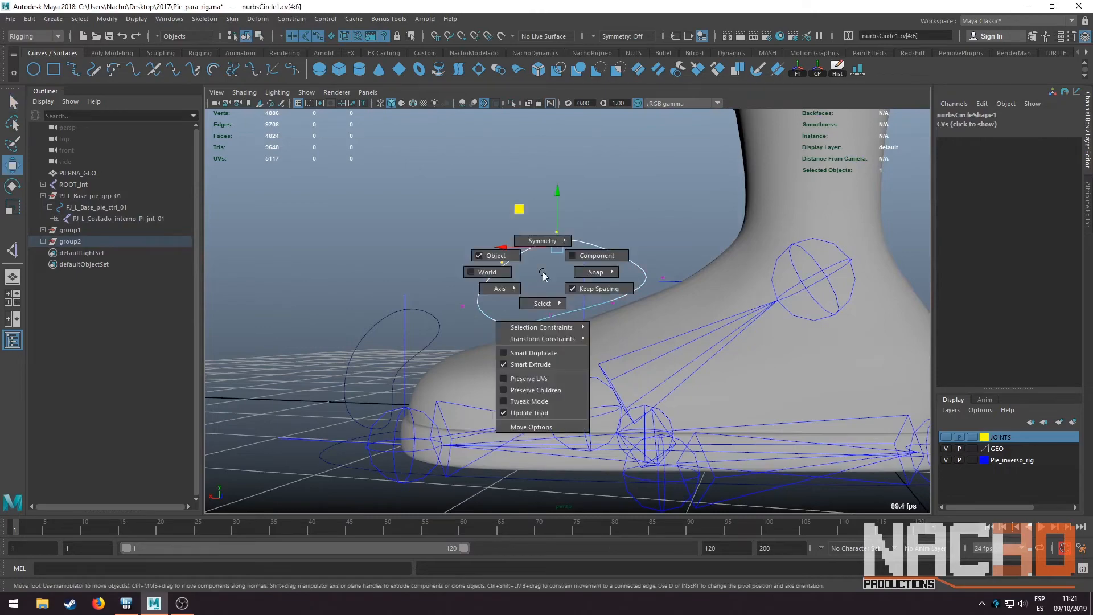
{"action": "left_click", "coordinate": [503, 253]}
{"action": "key", "text": "w"}
{"action": "left_click_drag", "start_coordinate": [478, 281], "coordinate": [568, 216], "text": "alt"}
{"action": "left_click", "coordinate": [607, 269]}
{"action": "left_click_drag", "start_coordinate": [647, 266], "coordinate": [597, 278], "text": "alt"}
{"action": "left_click", "coordinate": [665, 278]}
{"action": "left_click_drag", "start_coordinate": [538, 306], "coordinate": [565, 319]}
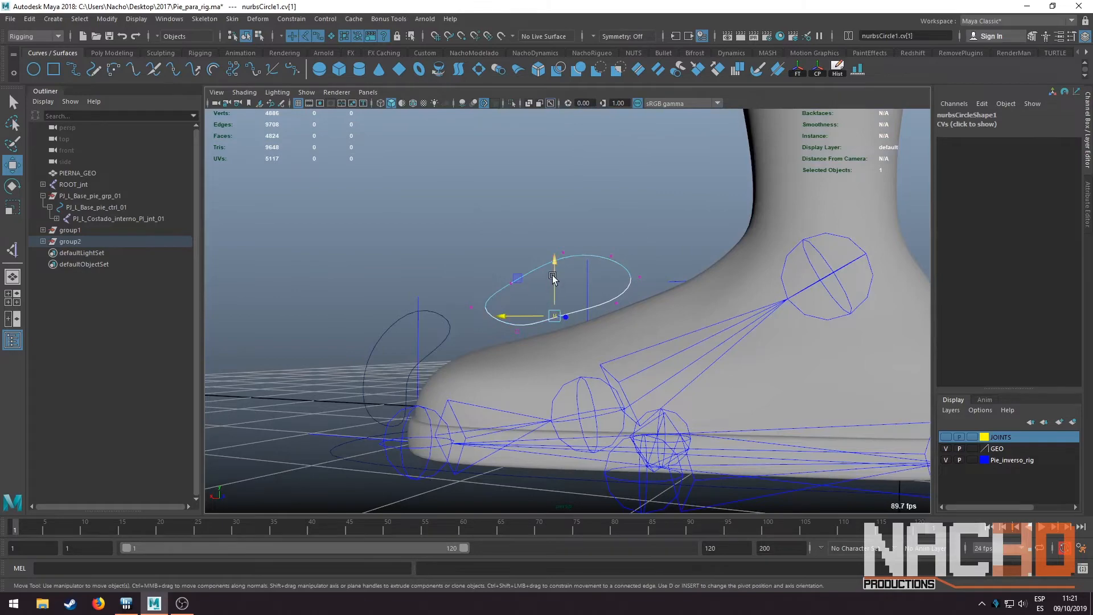
Adjust the front end of the ball circle over the boot and return the curve to object mode
{"action": "left_click", "coordinate": [511, 283]}
{"action": "left_click", "coordinate": [471, 308]}
{"action": "left_click_drag", "start_coordinate": [434, 272], "coordinate": [609, 286]}
{"action": "key", "text": "q"}
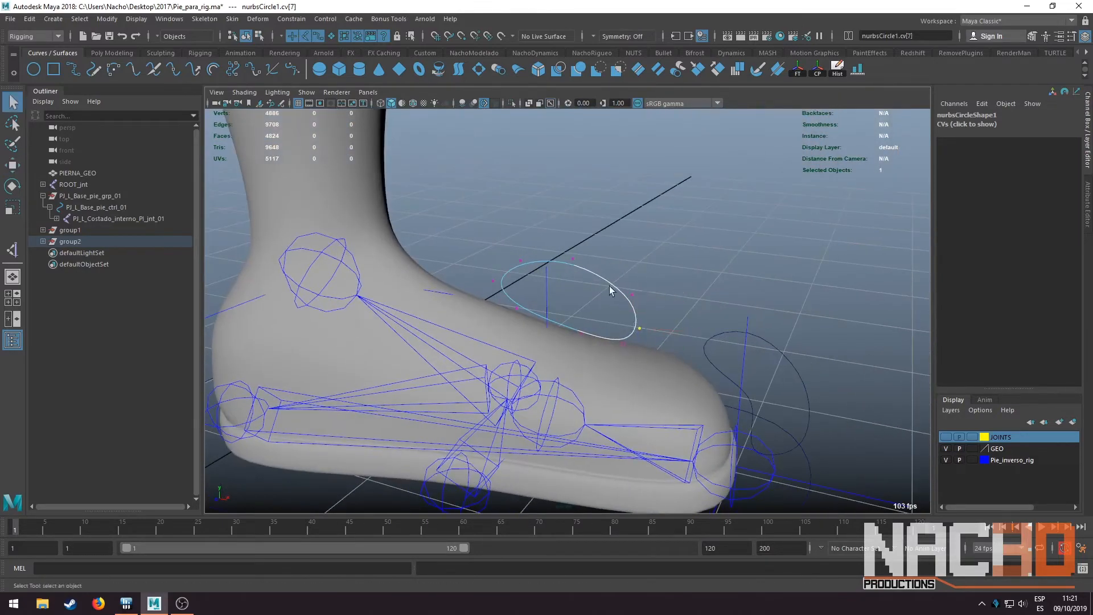
{"action": "right_click_drag", "start_coordinate": [610, 284], "coordinate": [682, 266]}
{"action": "left_click", "coordinate": [589, 286]}
{"action": "left_click_drag", "start_coordinate": [590, 286], "coordinate": [686, 326], "text": "alt"}
Expand both control groups and rename the toe curve PJ_L_Fin_dedos_ctrl_01
{"action": "left_click", "coordinate": [686, 326]}
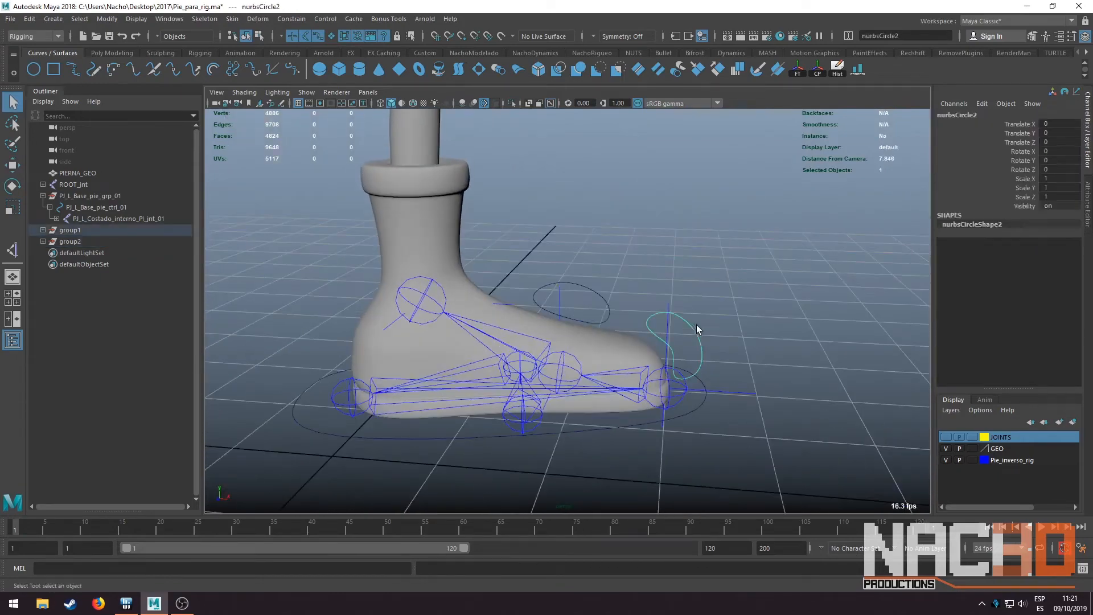
{"action": "left_click", "coordinate": [42, 230]}
{"action": "left_click", "coordinate": [43, 252]}
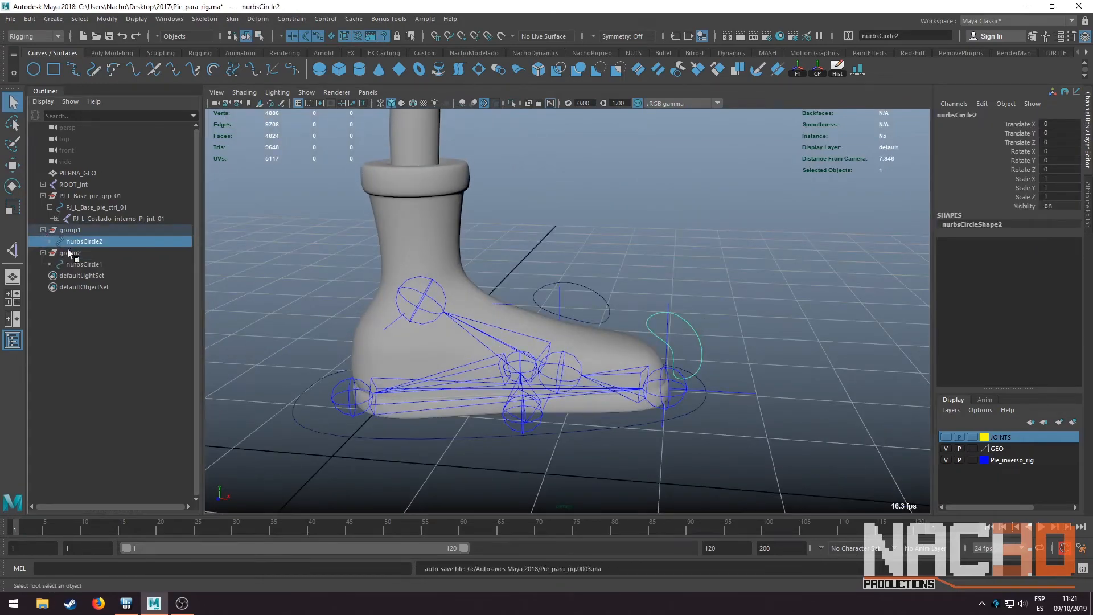
{"action": "double_click", "coordinate": [88, 241]}
{"action": "type", "text": "Fin"}
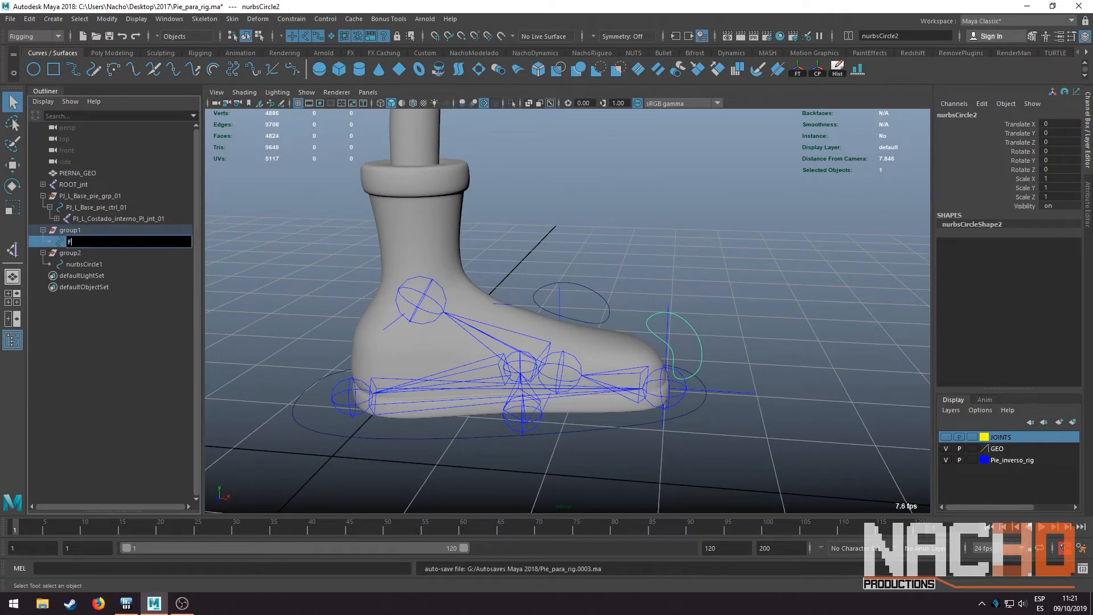
{"action": "key", "text": "BackSpace"}
{"action": "key", "text": "BackSpace"}
{"action": "key", "text": "BackSpace"}
{"action": "type", "text": "PJ"}
{"action": "key", "text": "BackSpace"}
{"action": "type", "text": "_L_Fin_dedos_ctrl_01"}
{"action": "key", "text": "Return"}
Rename the toe control's parent group PJ_L_Fin_dedos_grp_01, reusing the curve's name
{"action": "double_click", "coordinate": [87, 240]}
{"action": "key", "text": "ctrl+c"}
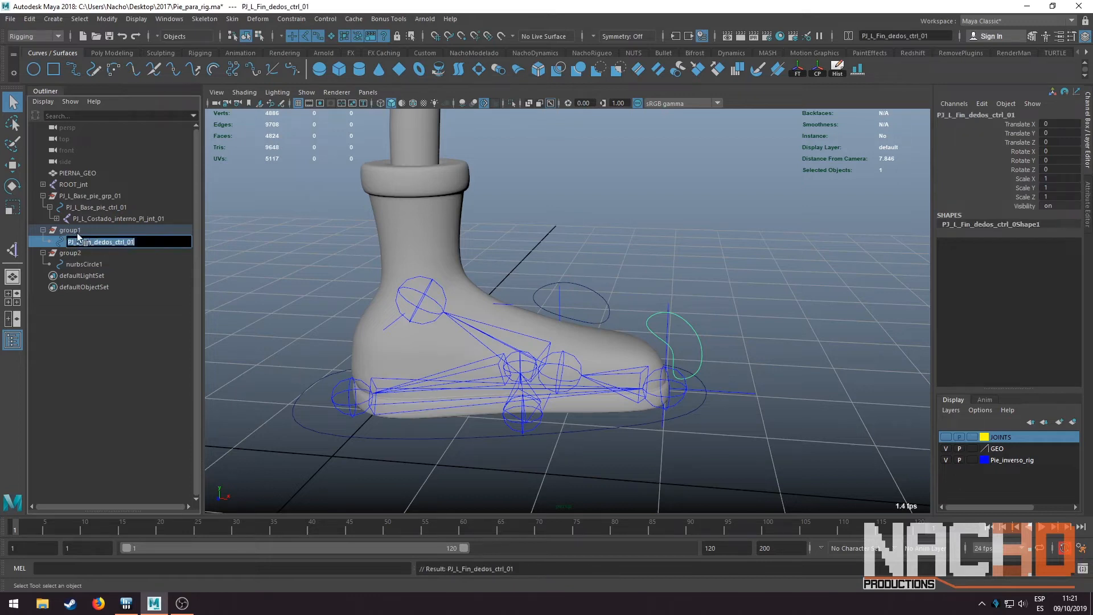
{"action": "double_click", "coordinate": [74, 230]}
{"action": "key", "text": "ctrl+v"}
{"action": "double_click", "coordinate": [113, 230]}
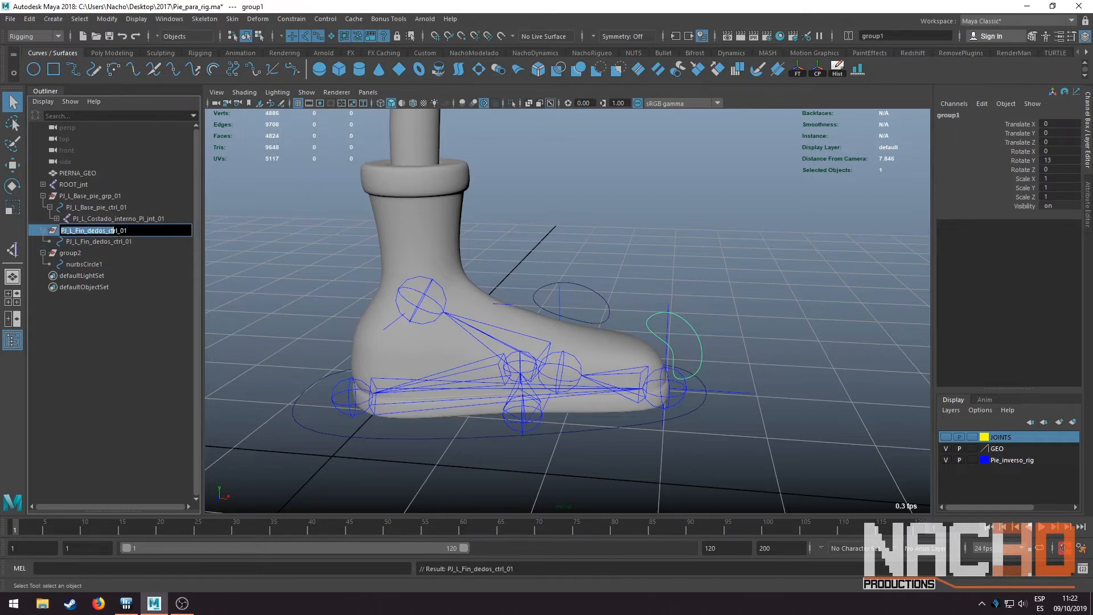
{"action": "left_click_drag", "start_coordinate": [118, 231], "coordinate": [110, 231]}
{"action": "type", "text": "grp"}
{"action": "key", "text": "Return"}
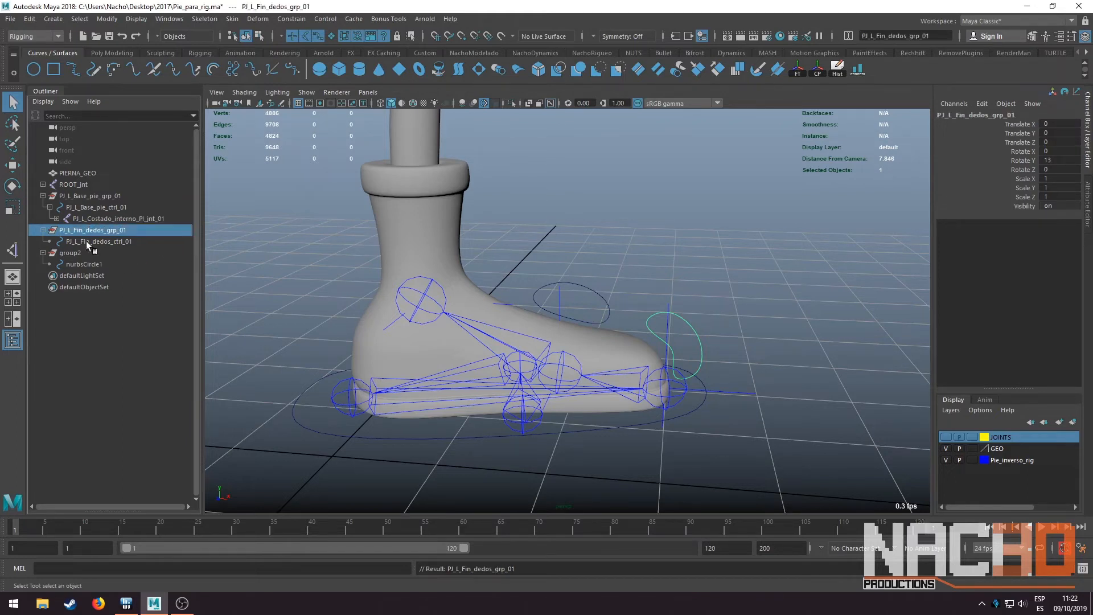
Rename the ball curve PJ_L_Inicio_dedos_ctrl_01, based on the copied toe control name
{"action": "left_click", "coordinate": [107, 264]}
{"action": "double_click", "coordinate": [99, 265]}
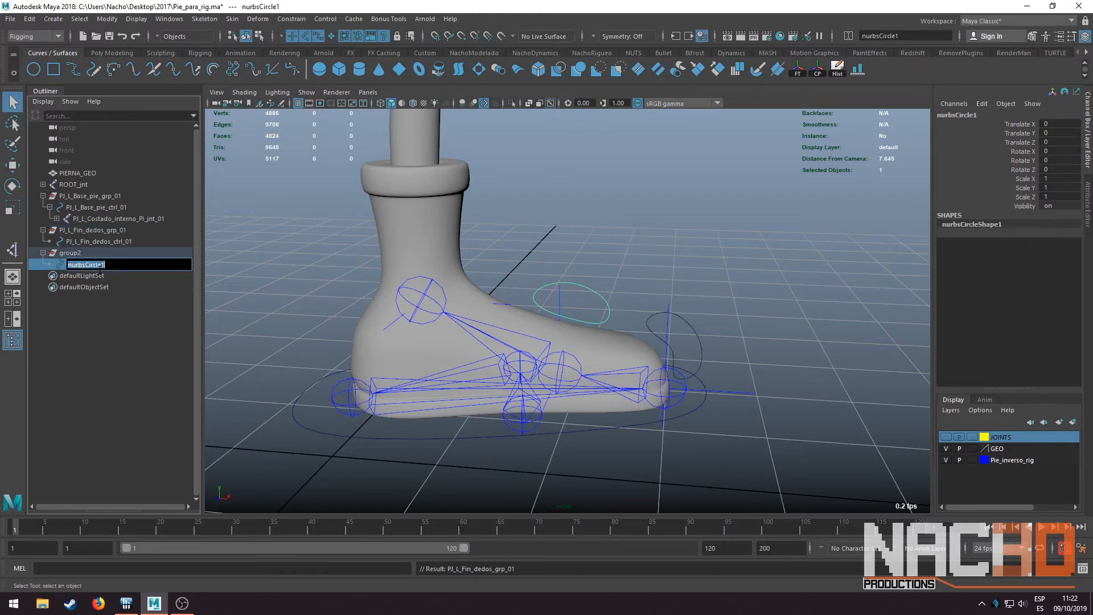
{"action": "key", "text": "ctrl+v"}
{"action": "left_click", "coordinate": [93, 266]}
{"action": "key", "text": "BackSpace"}
{"action": "key", "text": "BackSpace"}
{"action": "key", "text": "BackSpace"}
{"action": "type", "text": "Inicio"}
{"action": "key", "text": "Return"}
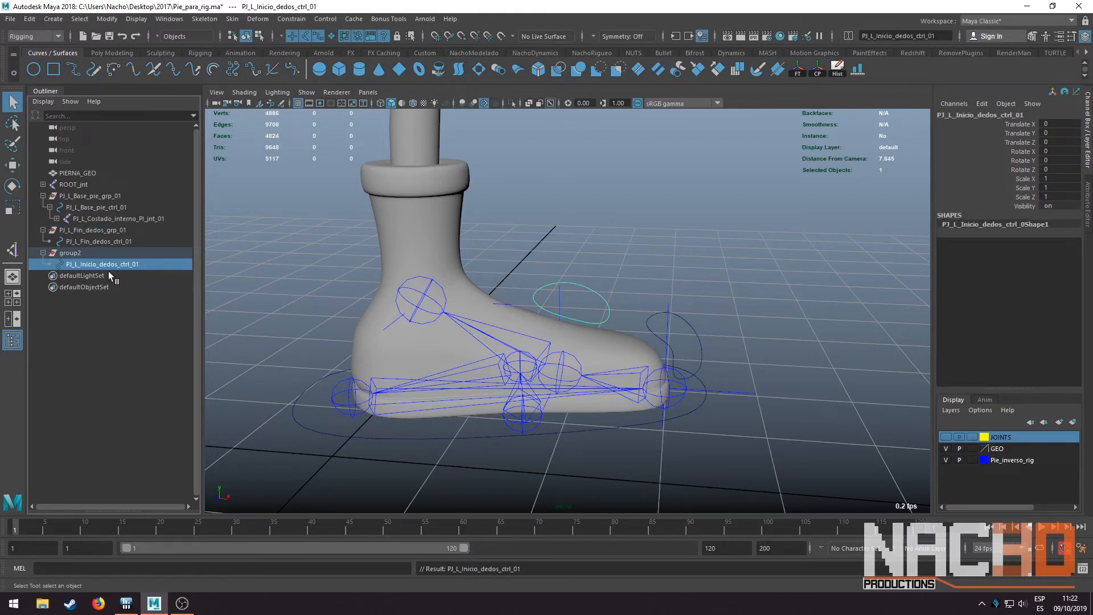
Rename the ball control's parent group PJ_L_Inicio_dedos_grp_01 and clear the selection
{"action": "left_click", "coordinate": [78, 255]}
{"action": "double_click", "coordinate": [77, 254]}
{"action": "key", "text": "ctrl+v"}
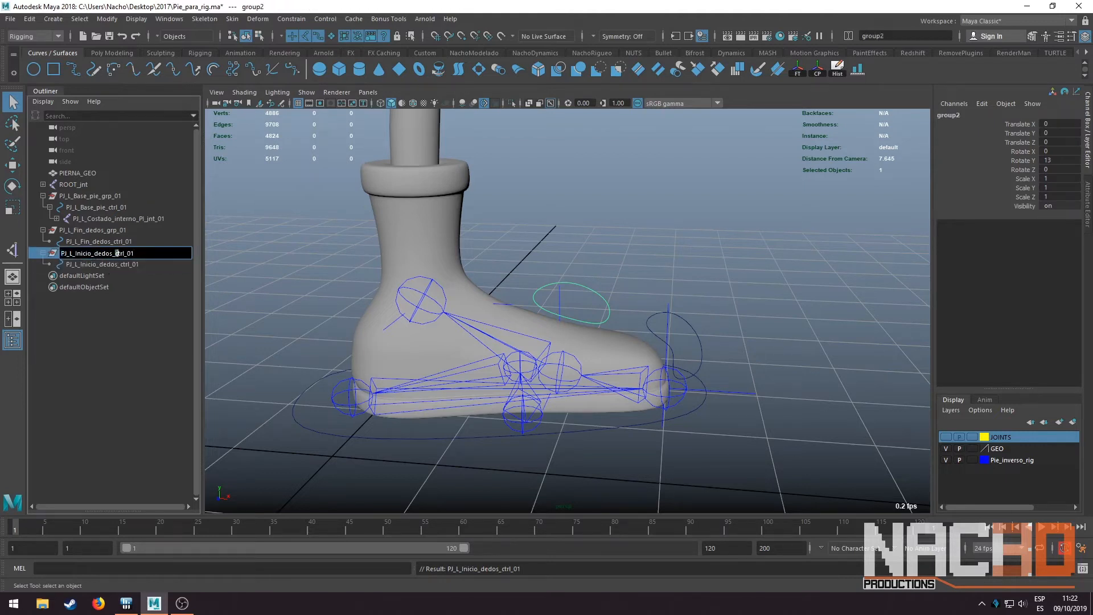
{"action": "type", "text": "grp"}
{"action": "key", "text": "Return"}
{"action": "left_click", "coordinate": [514, 245]}
{"action": "left_click_drag", "start_coordinate": [515, 244], "coordinate": [623, 291], "text": "alt"}
{"action": "scroll", "coordinate": [569, 300], "scroll_direction": "up", "scroll_amount": 4}
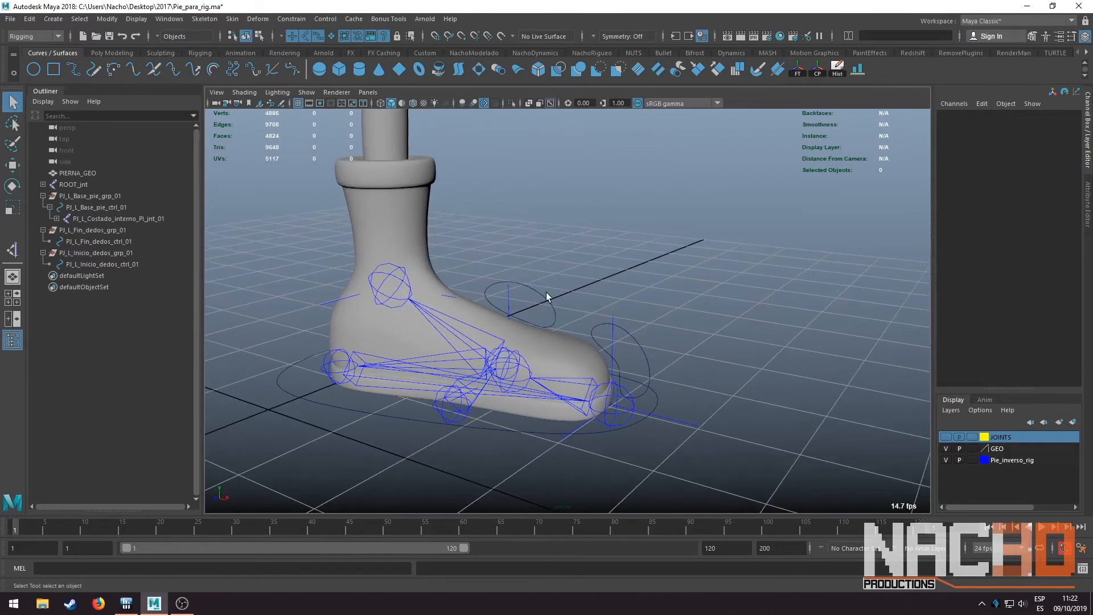
{"action": "left_click_drag", "start_coordinate": [546, 292], "coordinate": [534, 295], "text": "alt"}
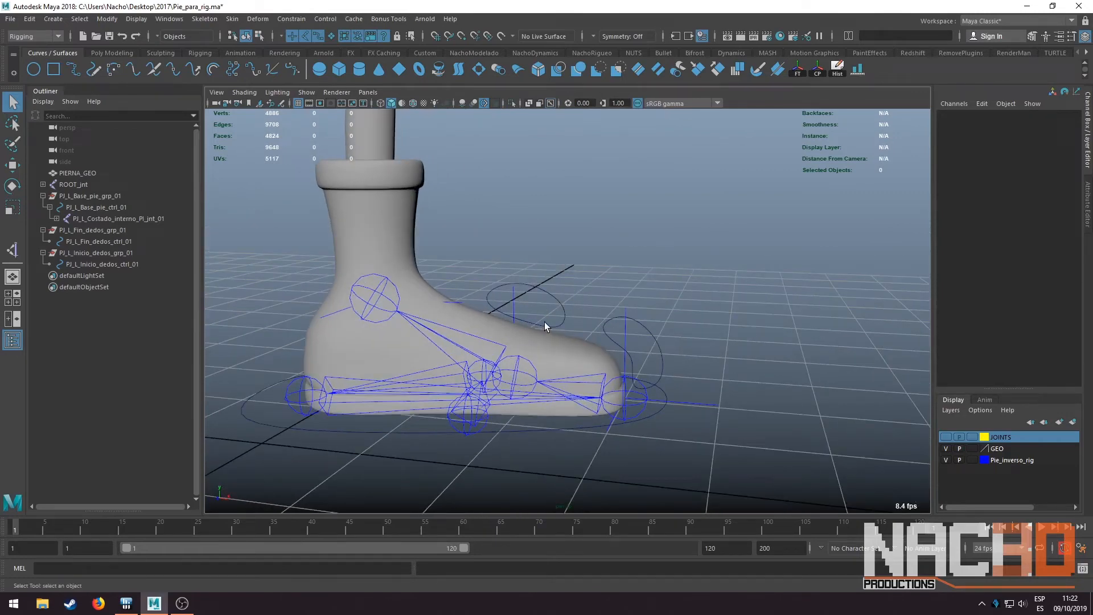
{"action": "scroll", "coordinate": [594, 291], "scroll_direction": "down", "scroll_amount": 2}
{"action": "scroll", "coordinate": [552, 292], "scroll_direction": "up", "scroll_amount": 4}
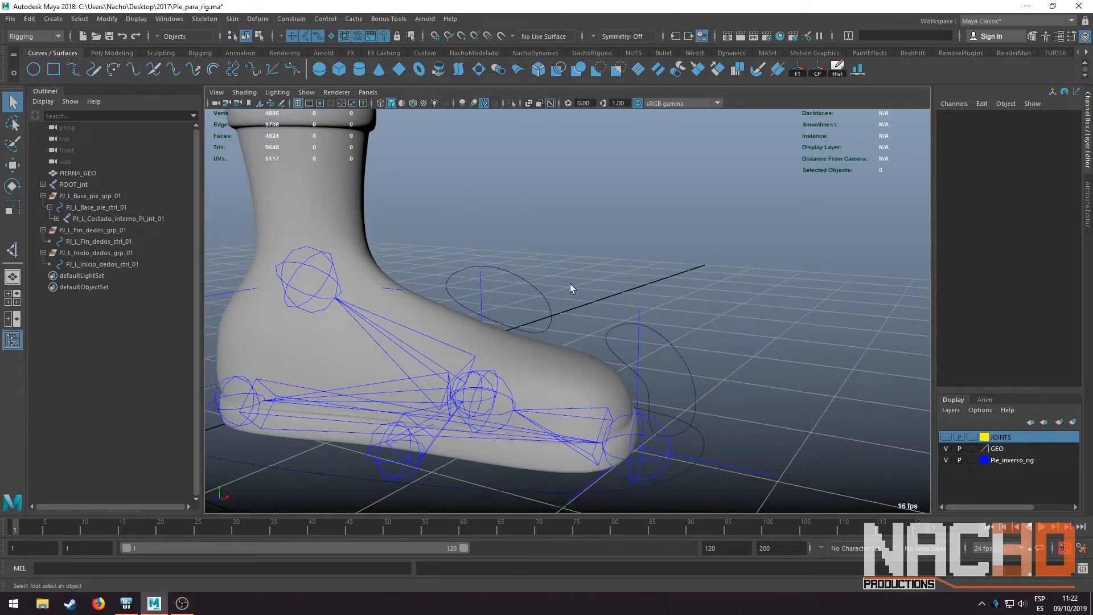
{"action": "scroll", "coordinate": [559, 262], "scroll_direction": "down", "scroll_amount": 3}
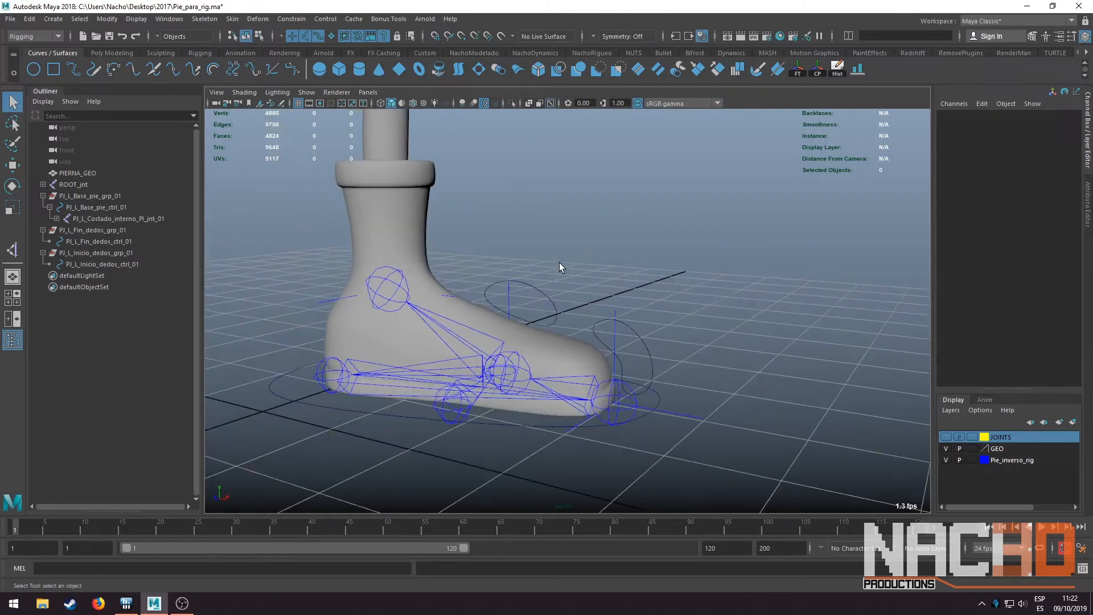
{"action": "scroll", "coordinate": [597, 225], "scroll_direction": "up", "scroll_amount": 1}
Open the Parent constraint options and turn off constraining of all translate axes
{"action": "left_click", "coordinate": [291, 19]}
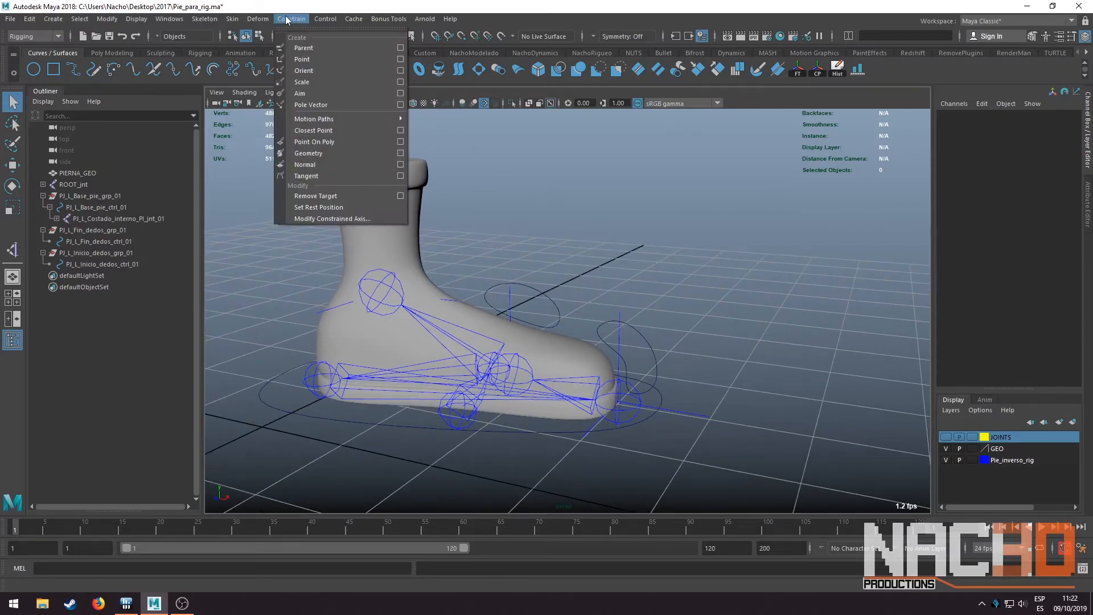
{"action": "left_click", "coordinate": [397, 44]}
{"action": "left_click_drag", "start_coordinate": [683, 174], "coordinate": [773, 140]}
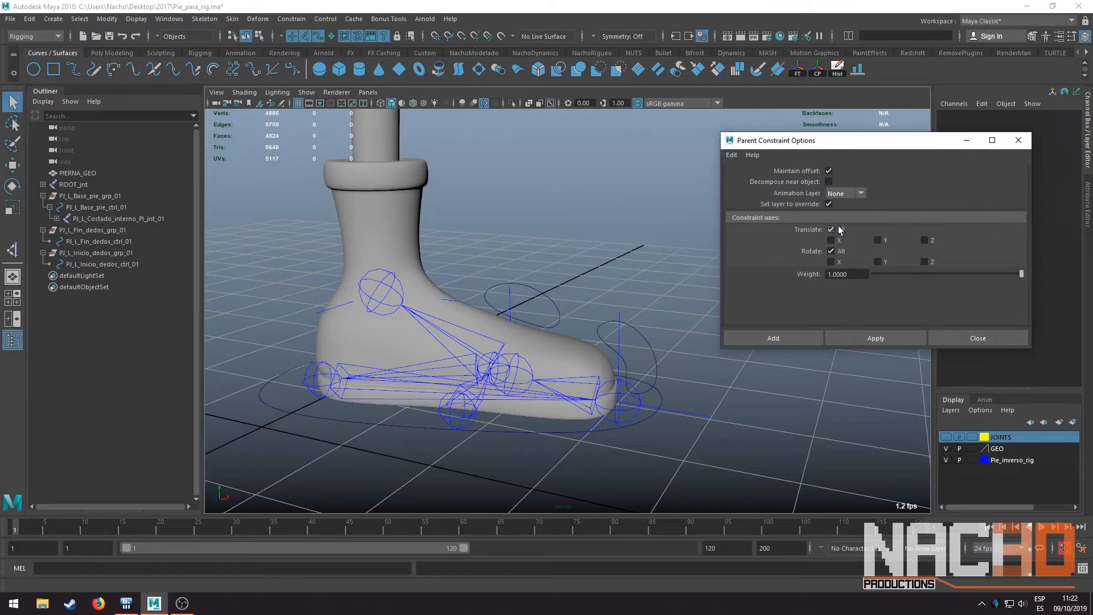
Parent-constrain the toe joint PJ_L_Fin_dedos_PI_jnt_01 to the toe control PJ_L_Fin_dedos_ctrl_01, rotation only with offset maintained
{"action": "left_click", "coordinate": [658, 328]}
{"action": "key", "text": "f"}
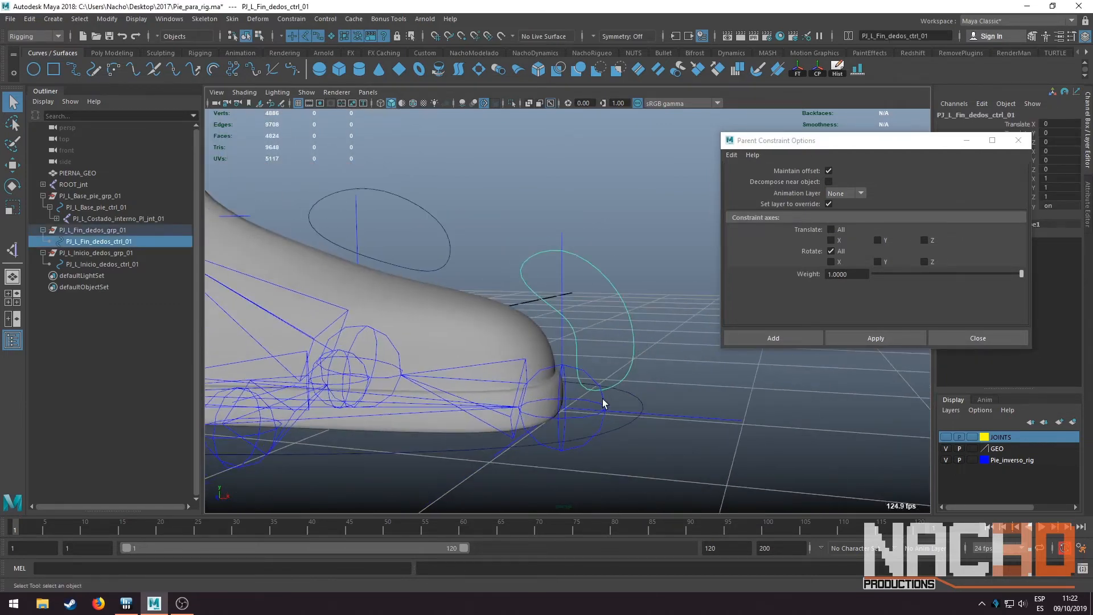
{"action": "left_click", "coordinate": [603, 399], "text": "shift"}
{"action": "right_click_drag", "start_coordinate": [602, 399], "coordinate": [568, 400], "text": "alt"}
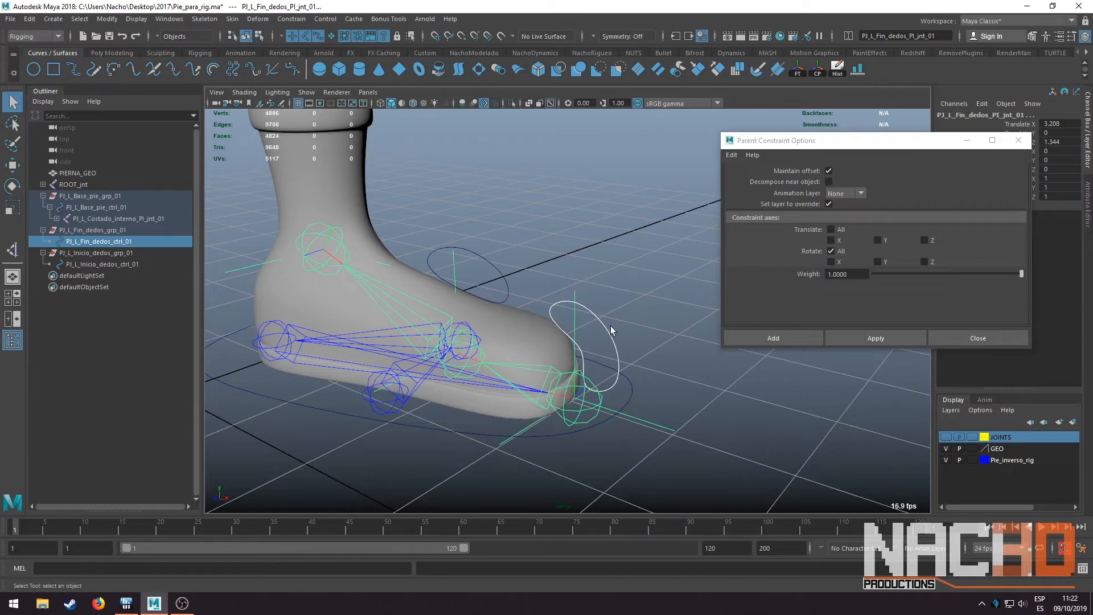
{"action": "left_click", "coordinate": [878, 339]}
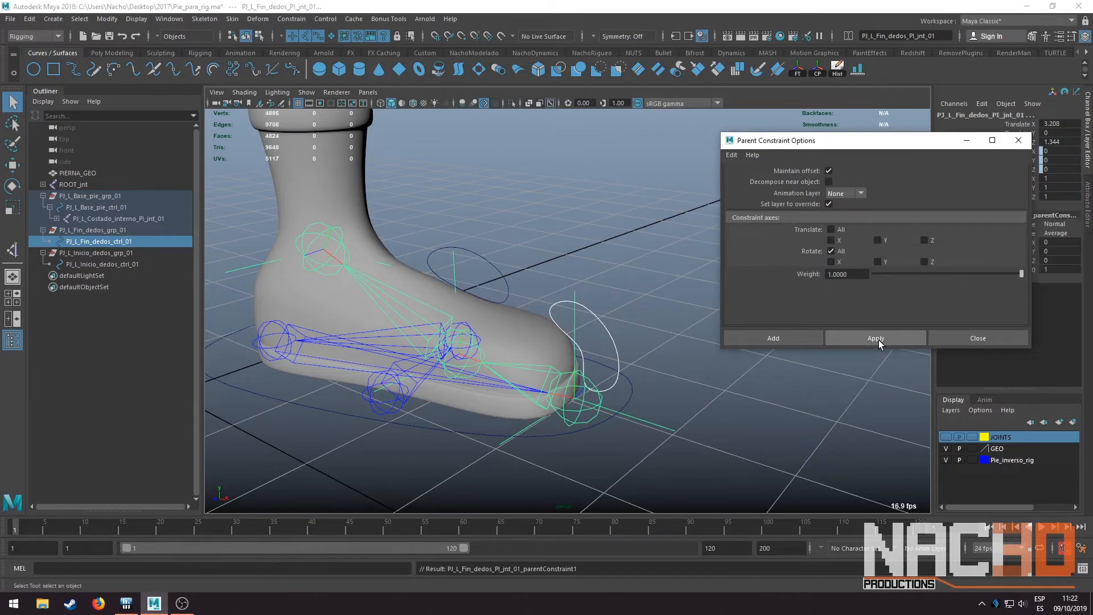
Parent-constrain the ball joint PJ_L_Inicio_dedos_PI_jnt_01 to PJ_L_Inicio_dedos_ctrl_01, rotation only, and clear the selection
{"action": "left_click", "coordinate": [504, 281]}
{"action": "scroll", "coordinate": [518, 303], "scroll_direction": "up", "scroll_amount": 5}
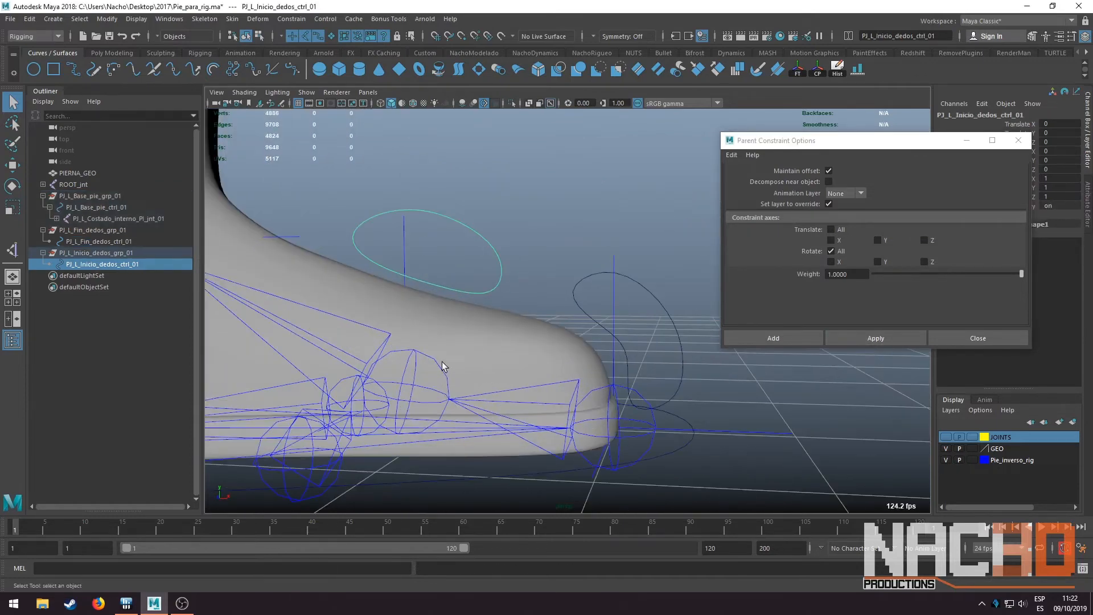
{"action": "left_click", "coordinate": [443, 373], "text": "shift"}
{"action": "left_click_drag", "start_coordinate": [610, 335], "coordinate": [620, 347], "text": "alt"}
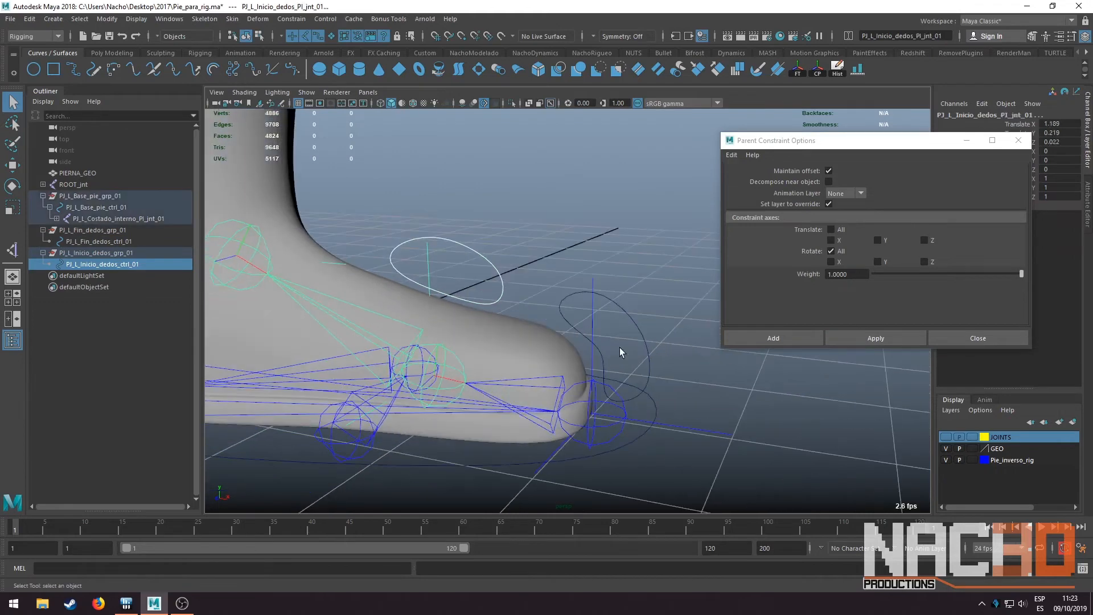
{"action": "left_click", "coordinate": [876, 338]}
{"action": "scroll", "coordinate": [610, 333], "scroll_direction": "down", "scroll_amount": 5}
{"action": "left_click", "coordinate": [634, 285]}
{"action": "left_click_drag", "start_coordinate": [635, 285], "coordinate": [565, 296], "text": "alt"}
Test-rotate the toe control and the ball control to check the foot joints, undoing each rotation
{"action": "left_click", "coordinate": [632, 373]}
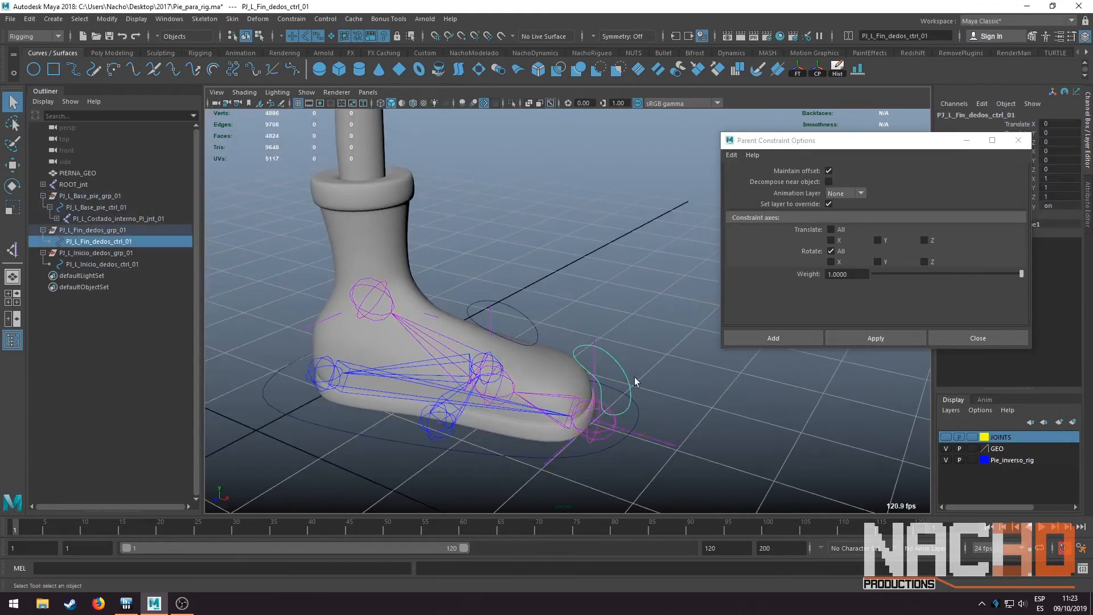
{"action": "key", "text": "e"}
{"action": "left_click_drag", "start_coordinate": [623, 391], "coordinate": [655, 450]}
{"action": "key", "text": "ctrl+z"}
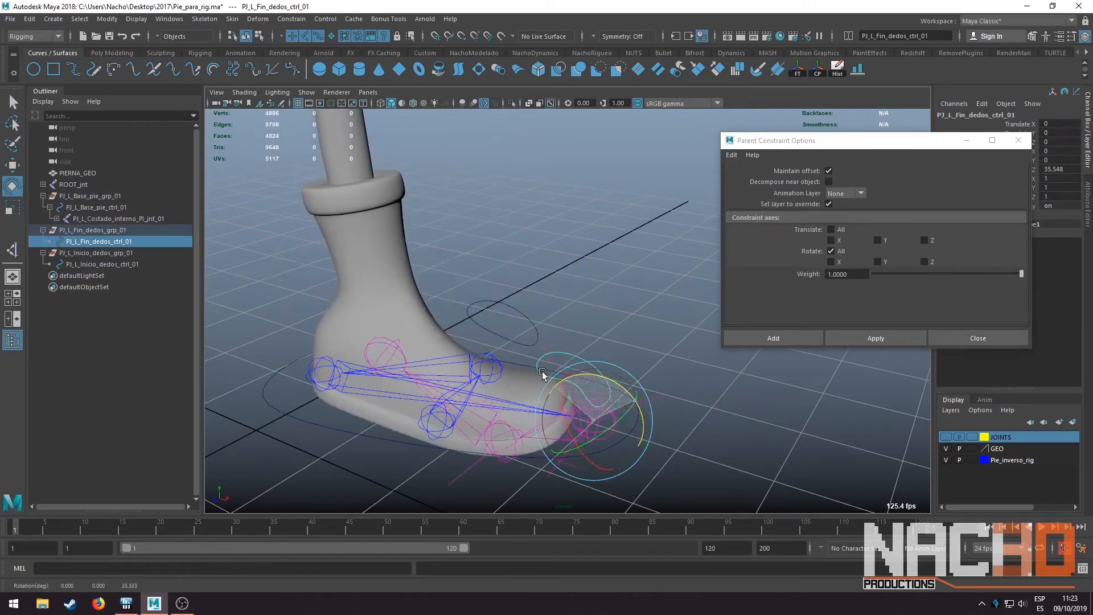
{"action": "key", "text": "shift+z"}
{"action": "key", "text": "ctrl+z"}
{"action": "left_click", "coordinate": [528, 322]}
{"action": "mouse_move", "coordinate": [525, 351]}
{"action": "left_mouse_down"}
{"action": "mouse_move", "coordinate": [506, 347]}
{"action": "mouse_move", "coordinate": [510, 360]}
{"action": "left_mouse_up"}
{"action": "key", "text": "ctrl+z"}
{"action": "key", "text": "q"}
{"action": "left_click", "coordinate": [579, 304]}
{"action": "left_click_drag", "start_coordinate": [582, 299], "coordinate": [517, 305], "text": "alt"}
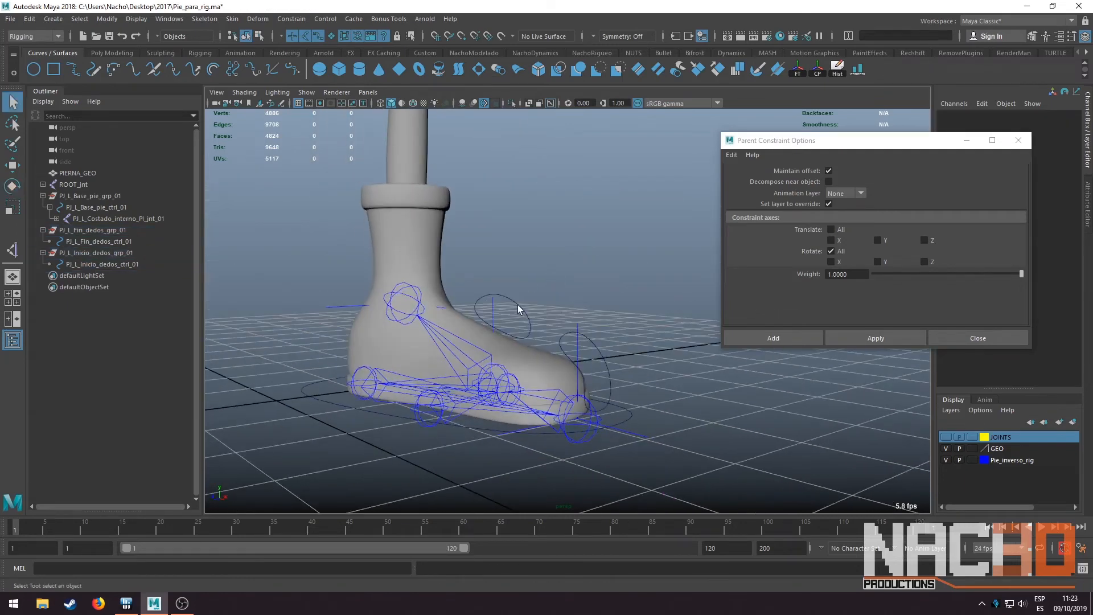
Try parenting the curve PJ_L_Inicio_dedos_ctrl_01 directly under PJ_L_Fin_dedos_ctrl_01, and undo the reparenting
{"action": "left_click_drag", "start_coordinate": [602, 358], "coordinate": [540, 281], "text": "alt"}
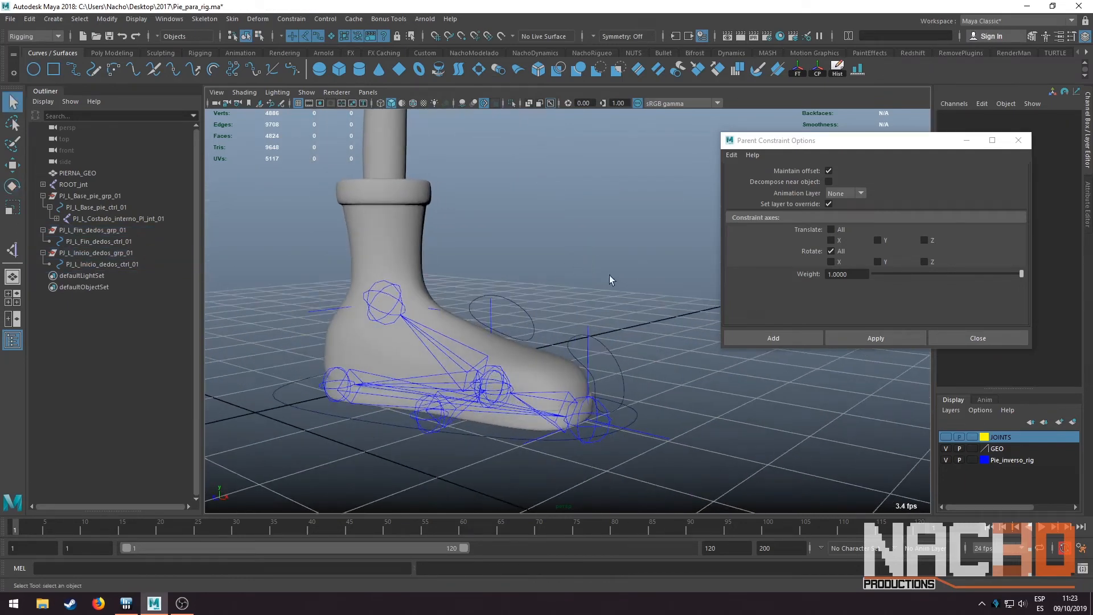
{"action": "left_click", "coordinate": [518, 319]}
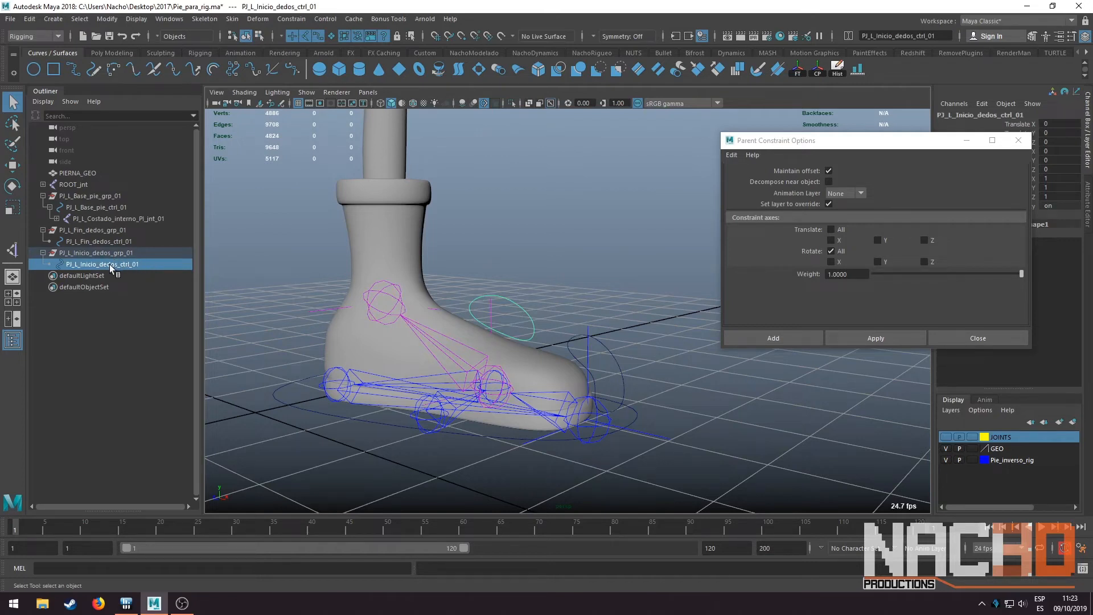
{"action": "middle_click_drag", "start_coordinate": [110, 265], "coordinate": [104, 239]}
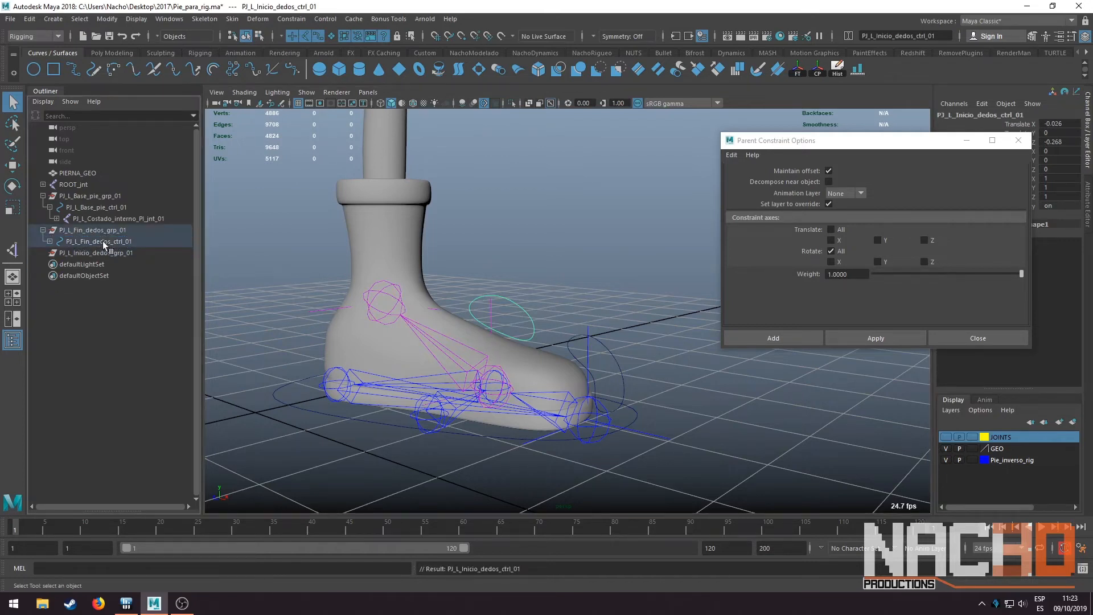
{"action": "left_click", "coordinate": [94, 244]}
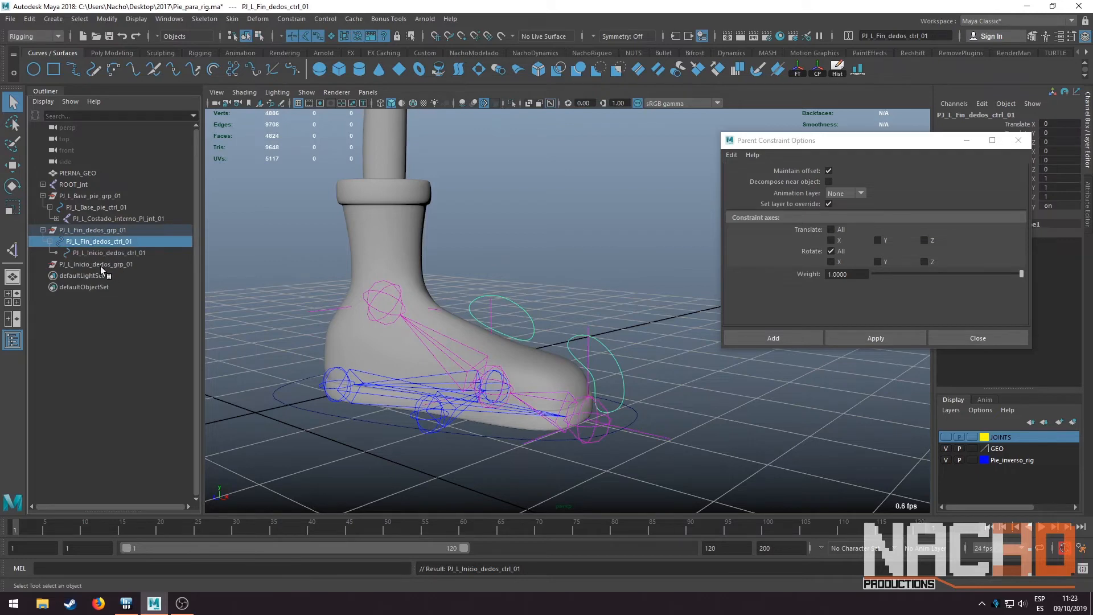
{"action": "left_click", "coordinate": [531, 304]}
{"action": "left_click_drag", "start_coordinate": [531, 304], "coordinate": [523, 283], "text": "alt"}
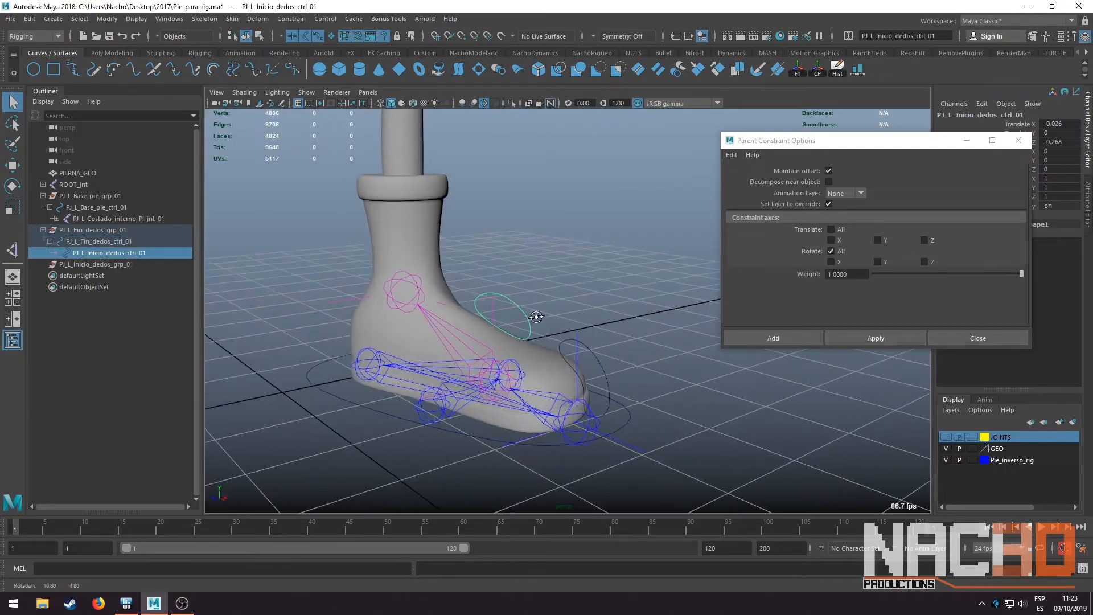
{"action": "key", "text": "ctrl+z"}
{"action": "key", "text": "ctrl+z"}
{"action": "key", "text": "ctrl+z"}
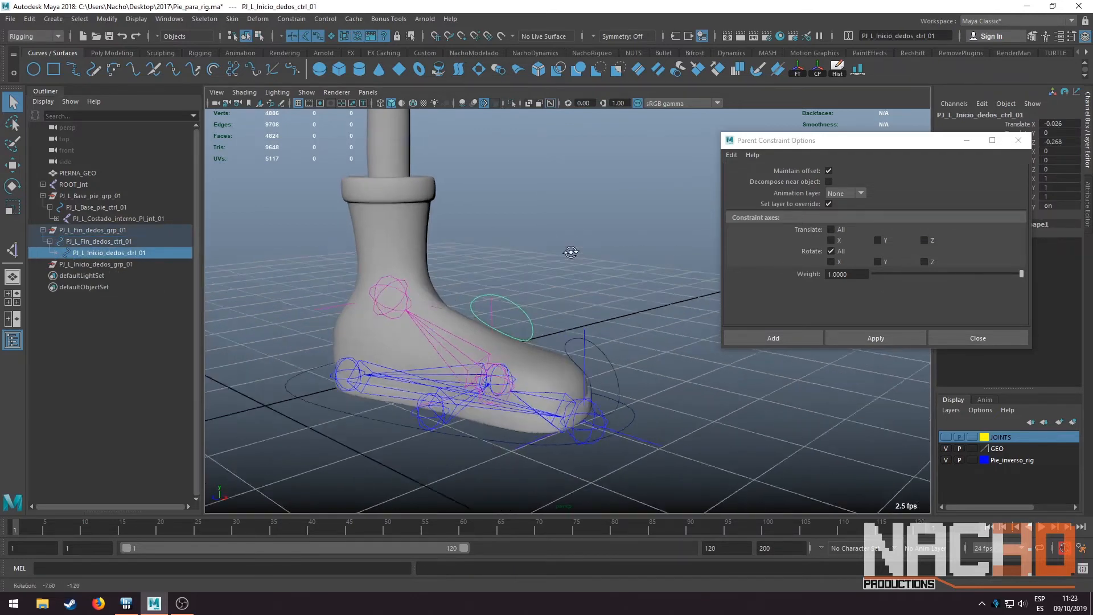
{"action": "left_click", "coordinate": [580, 250]}
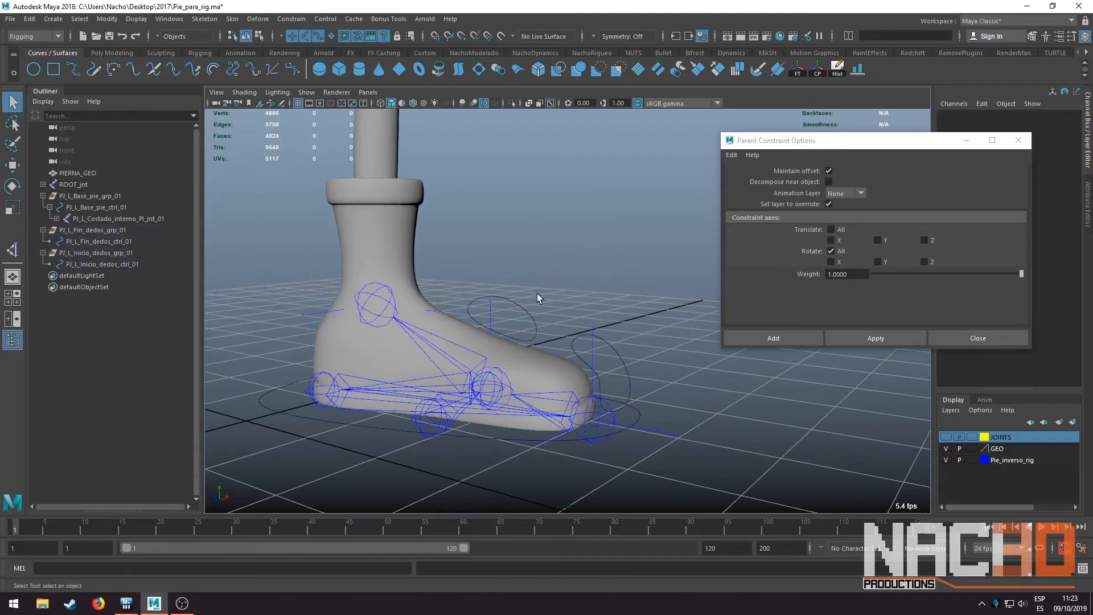
Parent the ball control's group PJ_L_Inicio_dedos_grp_01 under the toe control PJ_L_Fin_dedos_ctrl_01 and clear the selection
{"action": "left_click", "coordinate": [524, 319]}
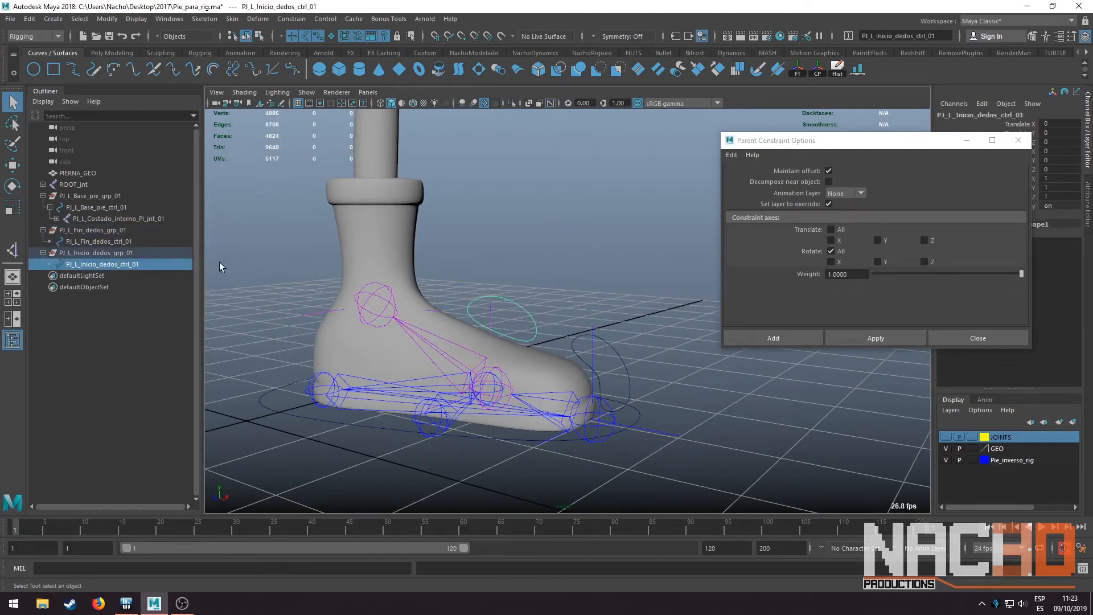
{"action": "key", "text": "Up"}
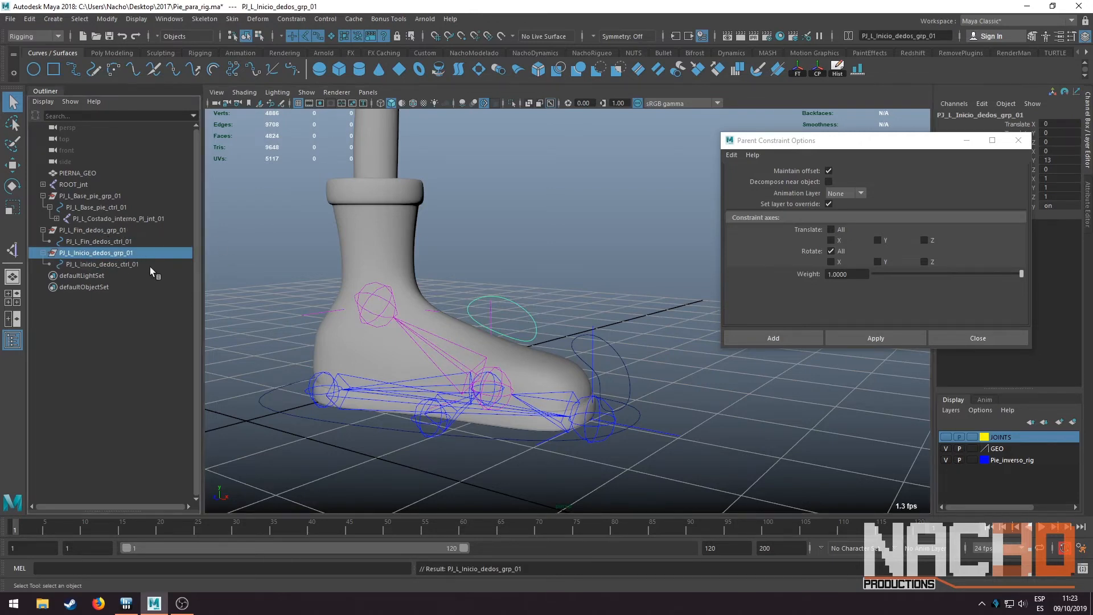
{"action": "left_click", "coordinate": [610, 361], "text": "shift"}
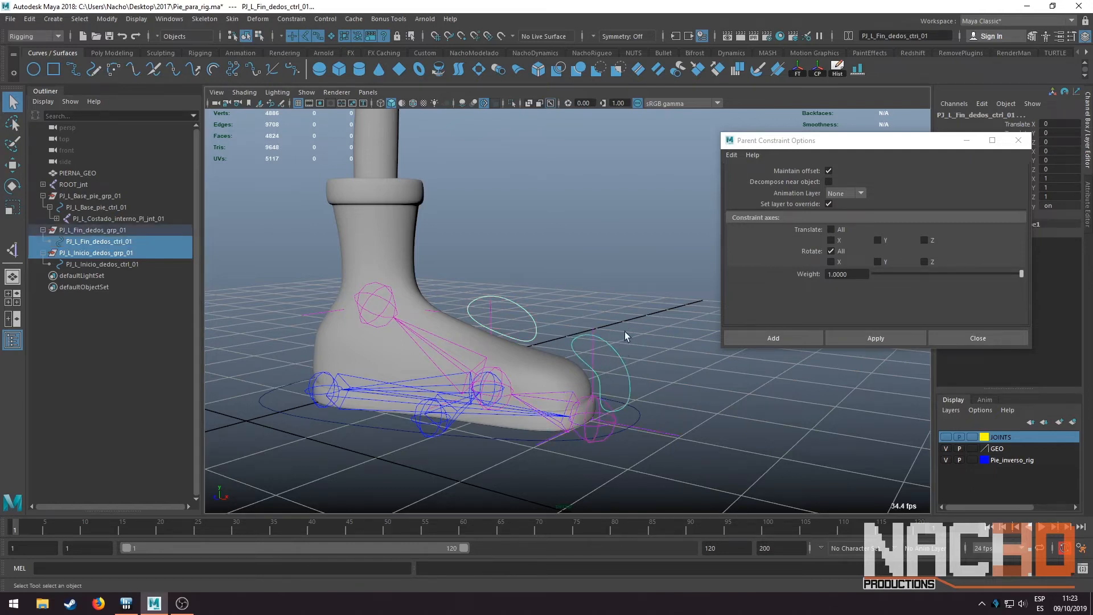
{"action": "key", "text": "p"}
{"action": "key", "text": "ctrl+z"}
{"action": "key", "text": "ctrl+z"}
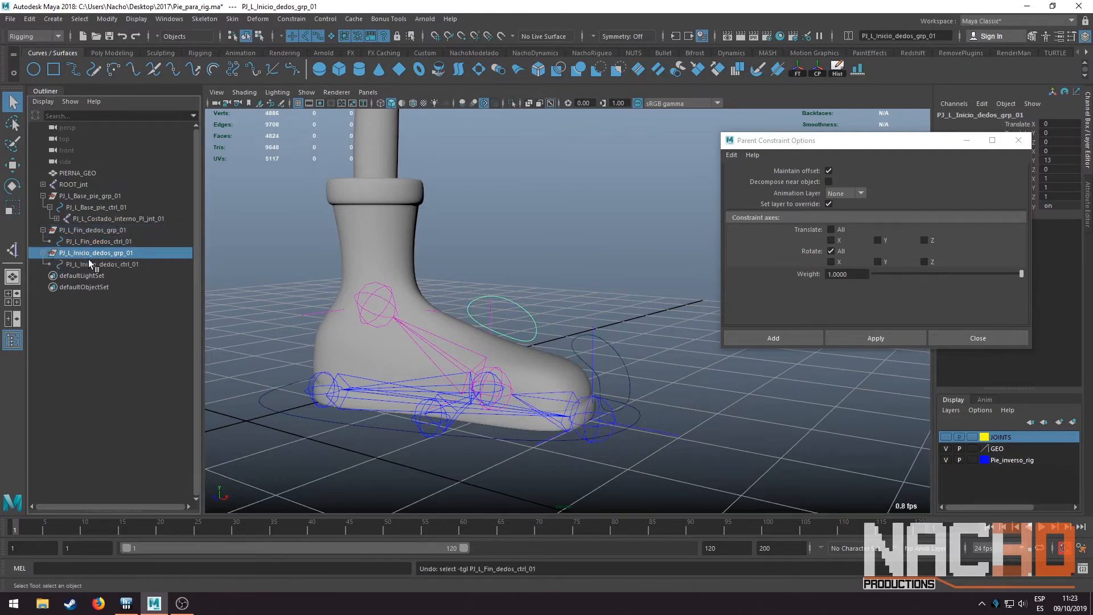
{"action": "middle_click_drag", "start_coordinate": [88, 254], "coordinate": [87, 238]}
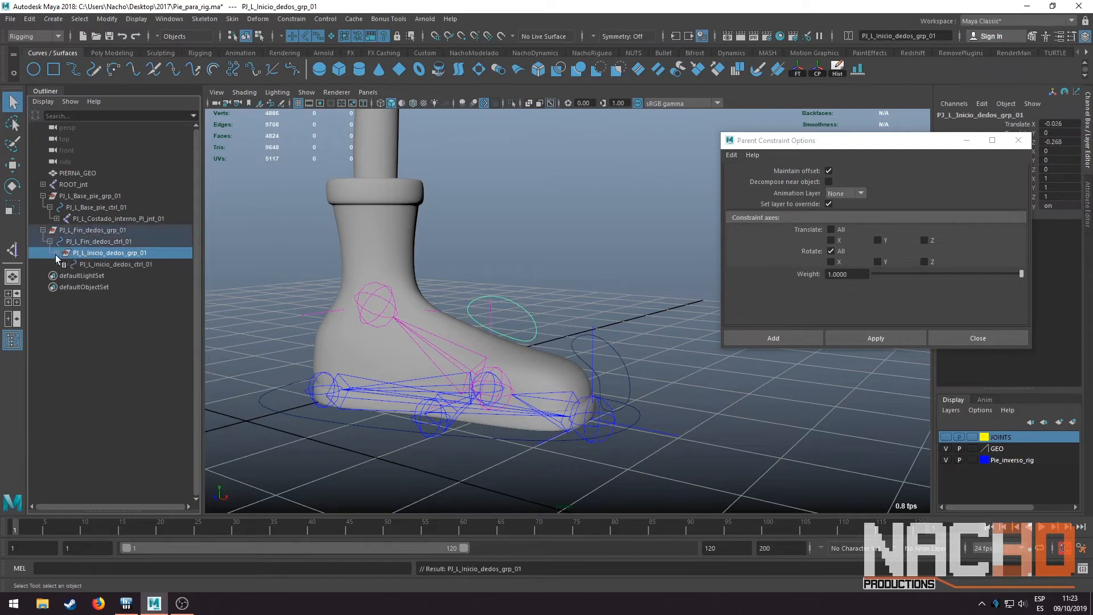
{"action": "left_click", "coordinate": [95, 244]}
{"action": "left_click", "coordinate": [521, 297]}
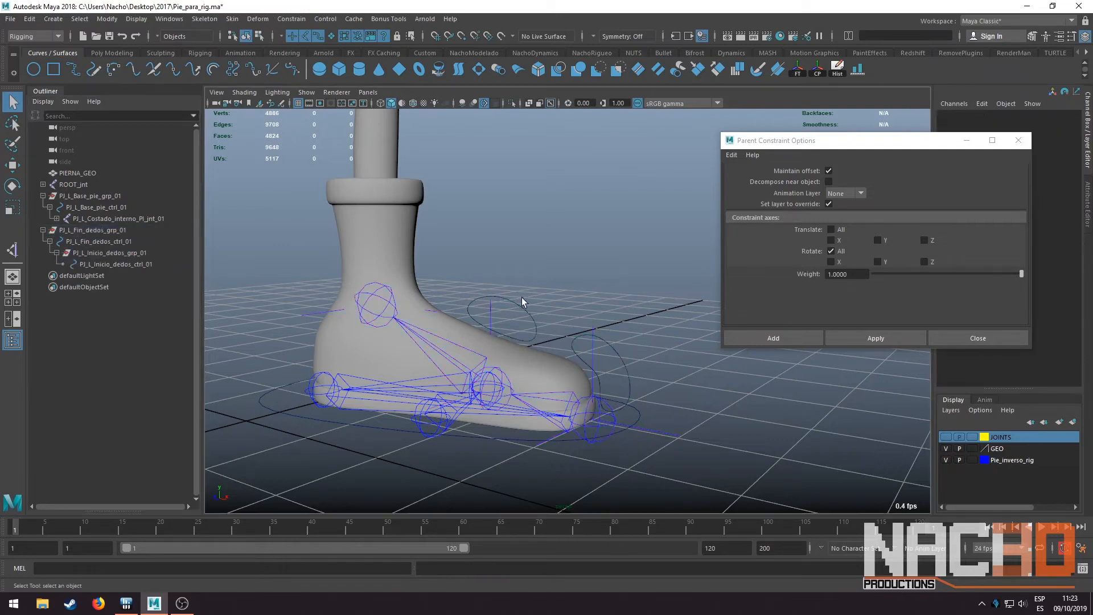
Test the new hierarchy by rotating the ball control and the toe control, undoing every rotation
{"action": "left_click", "coordinate": [525, 315]}
{"action": "key", "text": "e"}
{"action": "left_click_drag", "start_coordinate": [520, 351], "coordinate": [488, 329]}
{"action": "key", "text": "ctrl+z"}
{"action": "left_click", "coordinate": [620, 373]}
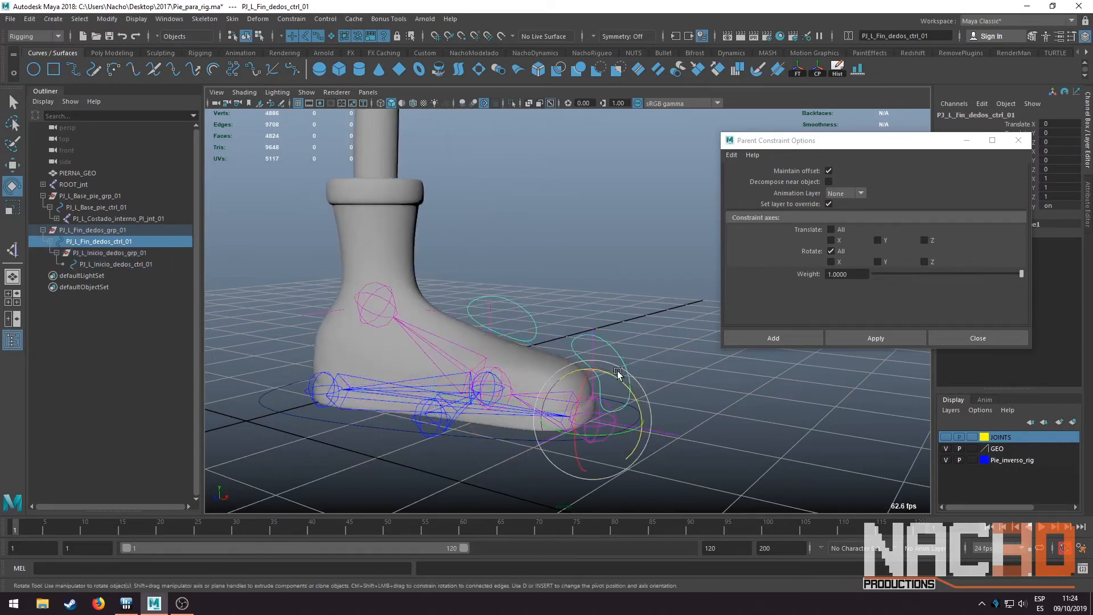
{"action": "left_click_drag", "start_coordinate": [631, 394], "coordinate": [600, 305]}
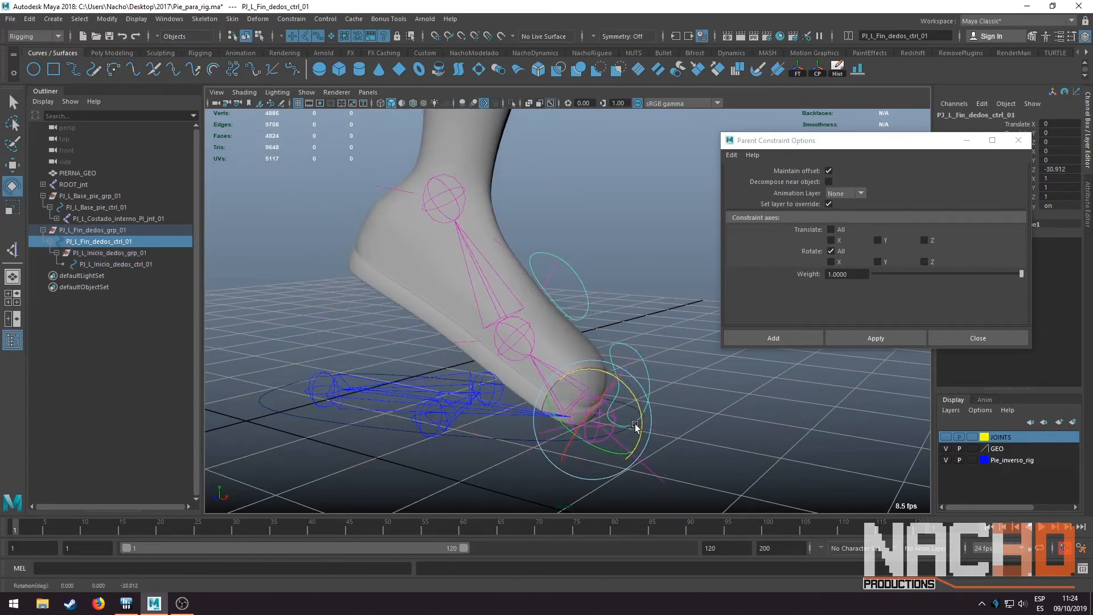
{"action": "left_click_drag", "start_coordinate": [634, 422], "coordinate": [618, 401]}
{"action": "key", "text": "ctrl+z"}
{"action": "key", "text": "ctrl+z"}
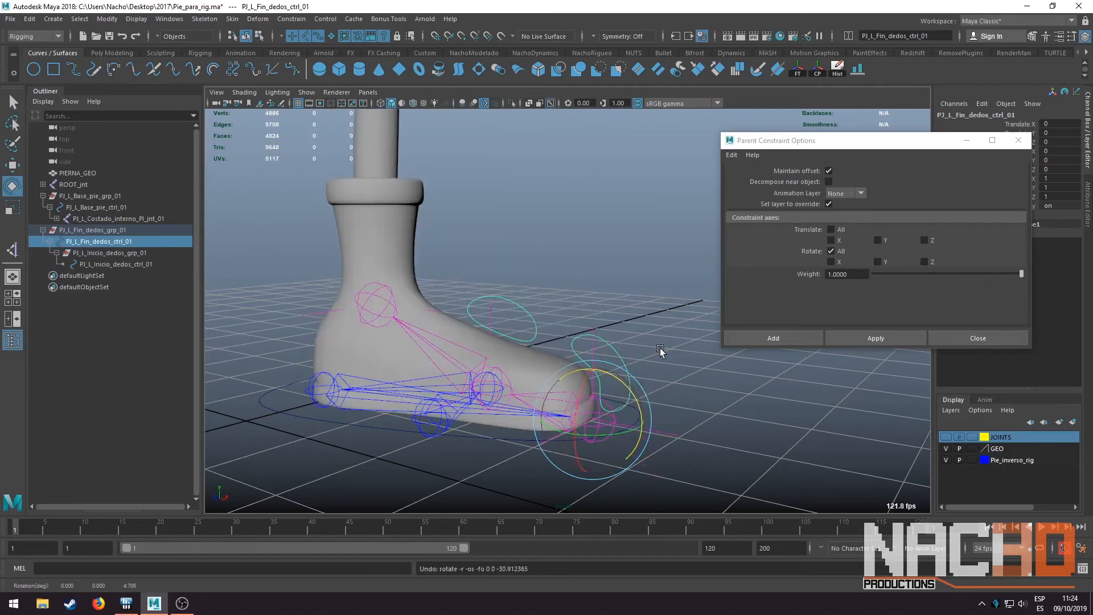
Test moving the toe control away from the foot and rotating it about -25° in Z, and undo the changes
{"action": "left_click", "coordinate": [659, 347]}
{"action": "left_click", "coordinate": [606, 394]}
{"action": "left_click_drag", "start_coordinate": [606, 395], "coordinate": [521, 253], "text": "alt"}
{"action": "key", "text": "w"}
{"action": "key", "text": "ctrl+z"}
{"action": "left_click", "coordinate": [549, 391]}
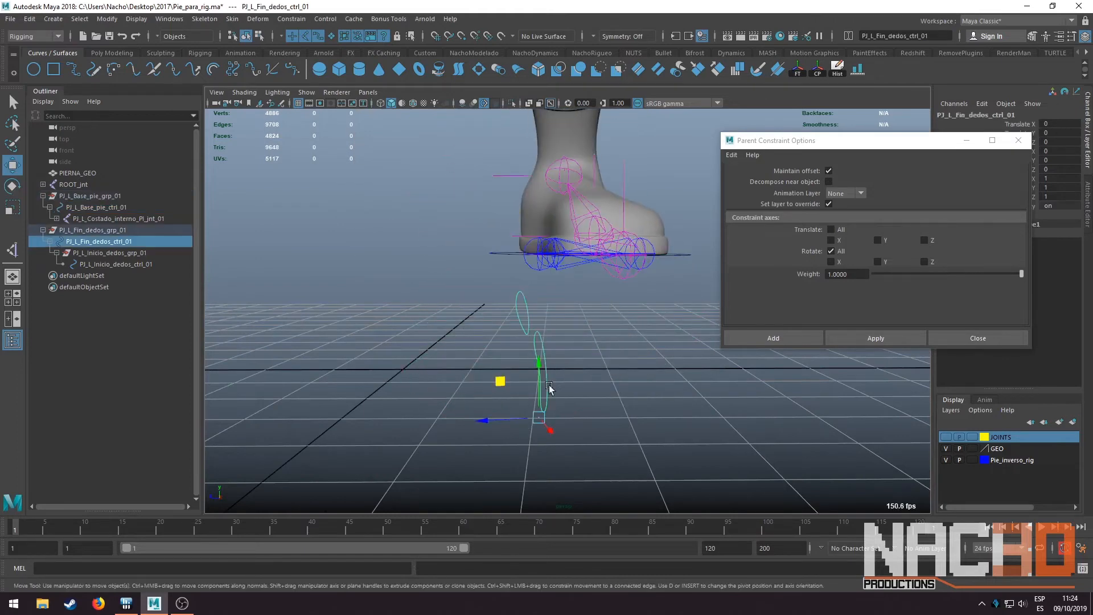
{"action": "left_click_drag", "start_coordinate": [549, 391], "coordinate": [618, 424], "text": "alt"}
{"action": "key", "text": "e"}
{"action": "key", "text": "ctrl+z"}
{"action": "key", "text": "ctrl+z"}
{"action": "key", "text": "ctrl+z"}
{"action": "key", "text": "ctrl+z"}
{"action": "key", "text": "ctrl+z"}
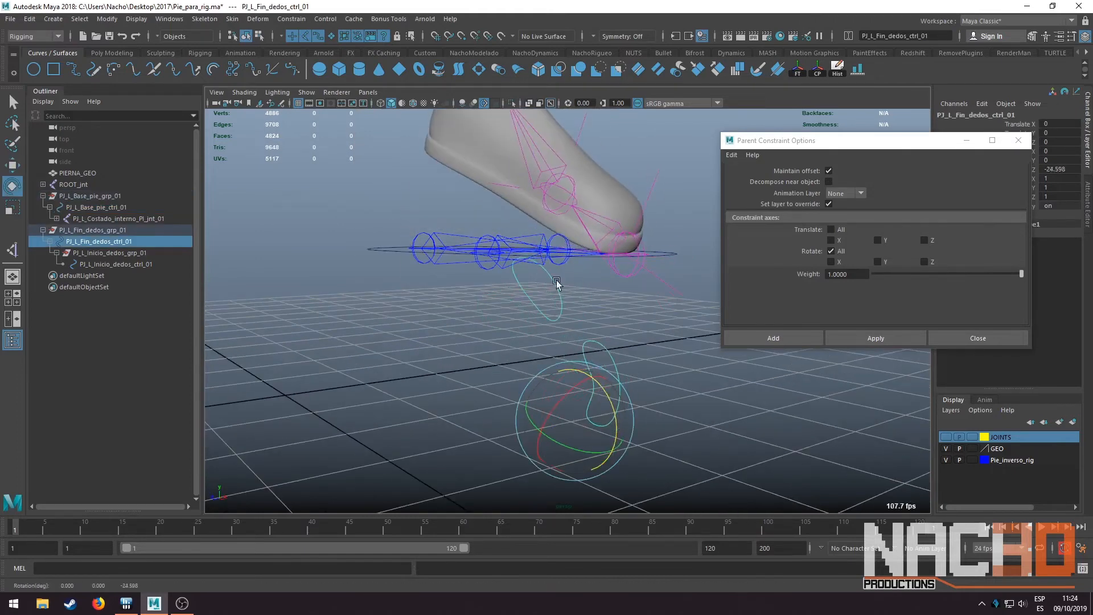
{"action": "key", "text": "q"}
{"action": "key", "text": "ctrl+z"}
{"action": "key", "text": "ctrl+z"}
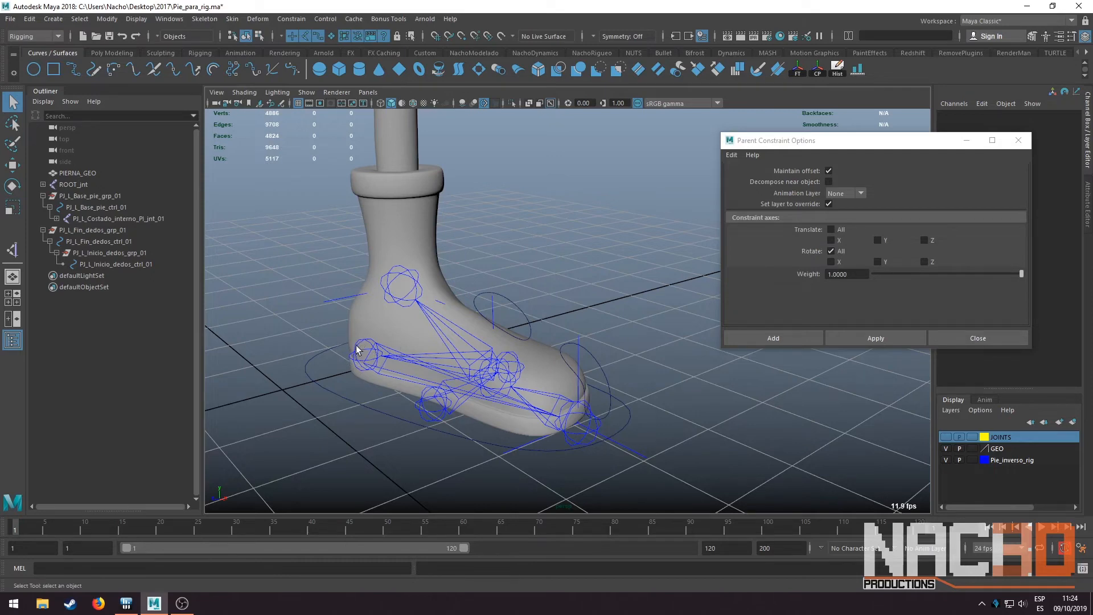
Parent-constrain PJ_L_Fin_dedos_grp_01 to the heel joint PJ_L_Talon_PI_jnt_01 on all translate and rotate axes
{"action": "left_click", "coordinate": [370, 364]}
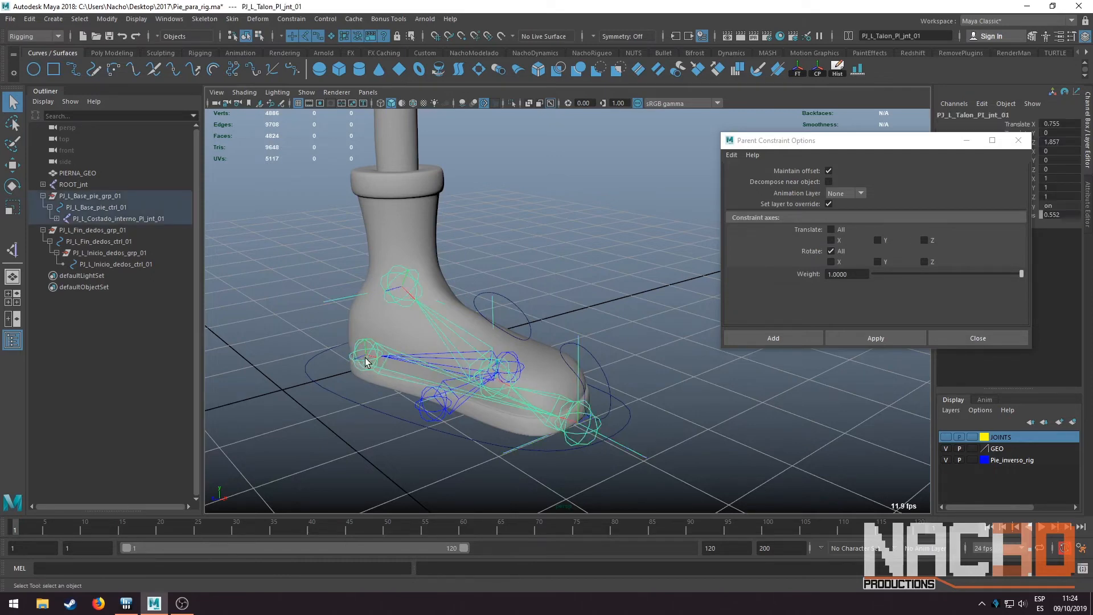
{"action": "left_click", "coordinate": [100, 233], "text": "ctrl"}
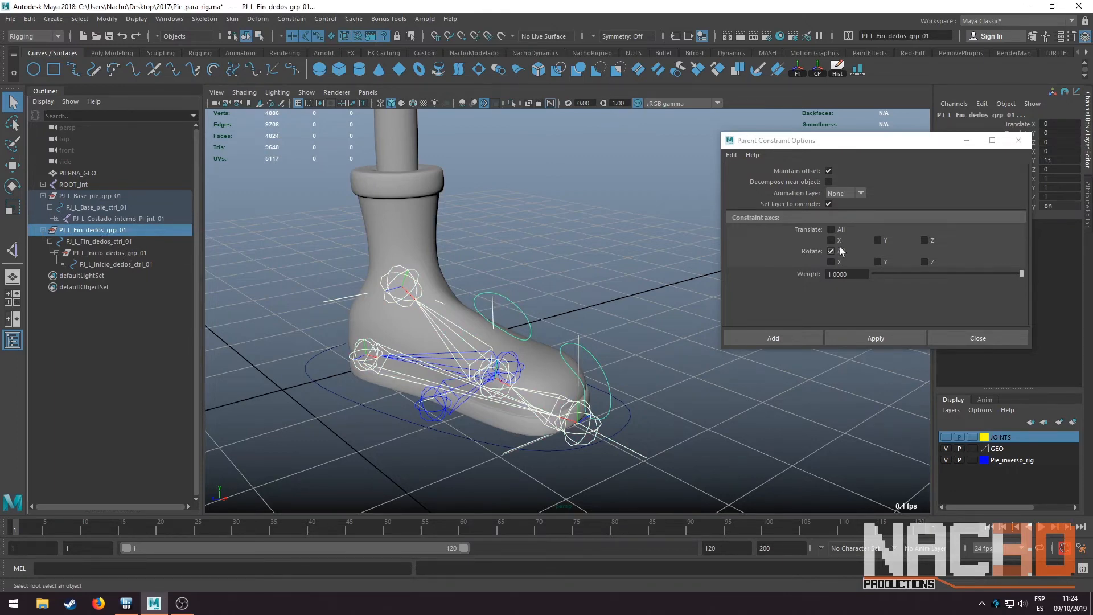
{"action": "left_click", "coordinate": [830, 230]}
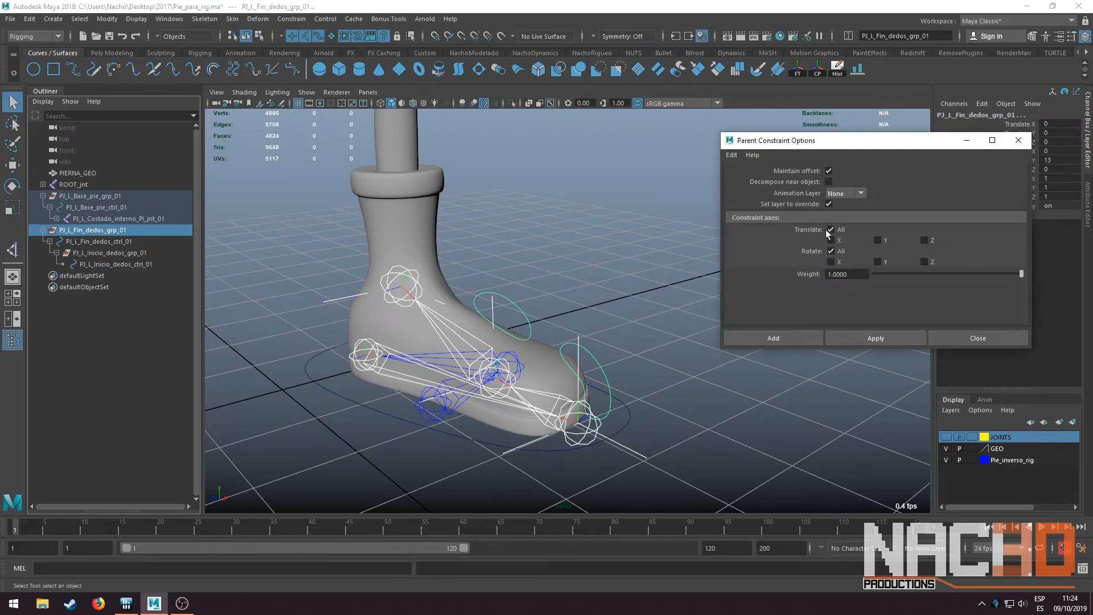
{"action": "left_click", "coordinate": [866, 340]}
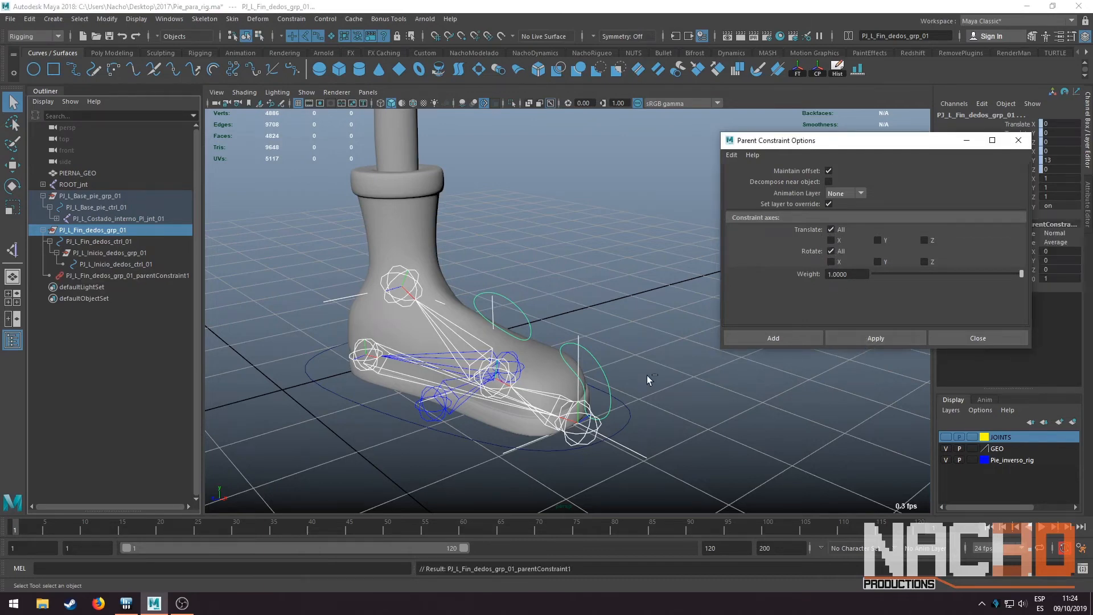
Test the group constraint by moving and rotating the foot base control PJ_L_Base_pie_ctrl_01, undoing the rotation
{"action": "left_click", "coordinate": [533, 451]}
{"action": "key", "text": "w"}
{"action": "left_click_drag", "start_coordinate": [533, 451], "coordinate": [490, 417], "text": "alt"}
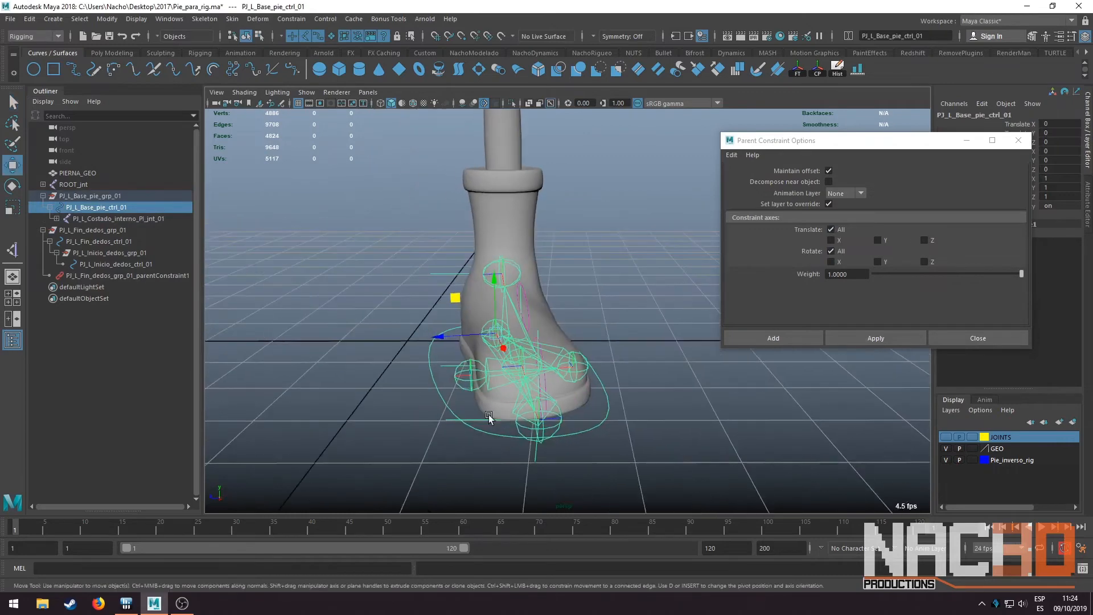
{"action": "left_click_drag", "start_coordinate": [456, 302], "coordinate": [552, 268]}
{"action": "key", "text": "e"}
{"action": "left_click", "coordinate": [558, 223]}
{"action": "key", "text": "ctrl+z"}
{"action": "key", "text": "q"}
Test-rotate the ball control about -54° in Z on the moved foot, undo all test transforms and clear the selection
{"action": "left_click", "coordinate": [538, 177]}
{"action": "key", "text": "e"}
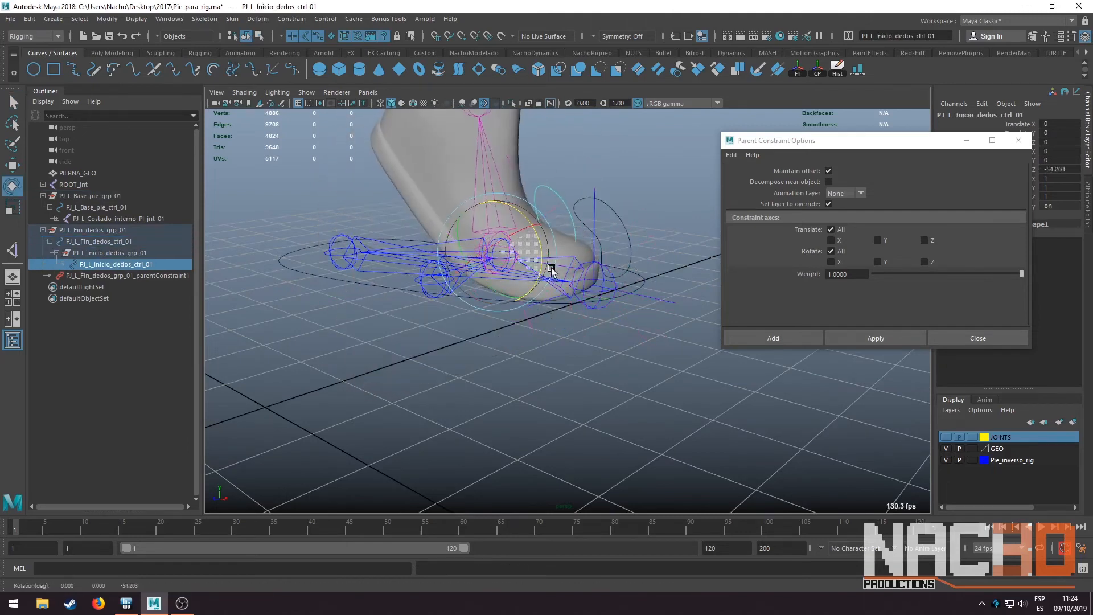
{"action": "key", "text": "ctrl+z"}
{"action": "key", "text": "ctrl+z"}
{"action": "key", "text": "ctrl+z"}
{"action": "key", "text": "ctrl+z"}
{"action": "left_click_drag", "start_coordinate": [634, 301], "coordinate": [529, 315], "text": "alt"}
{"action": "key", "text": "q"}
{"action": "left_click", "coordinate": [587, 319]}
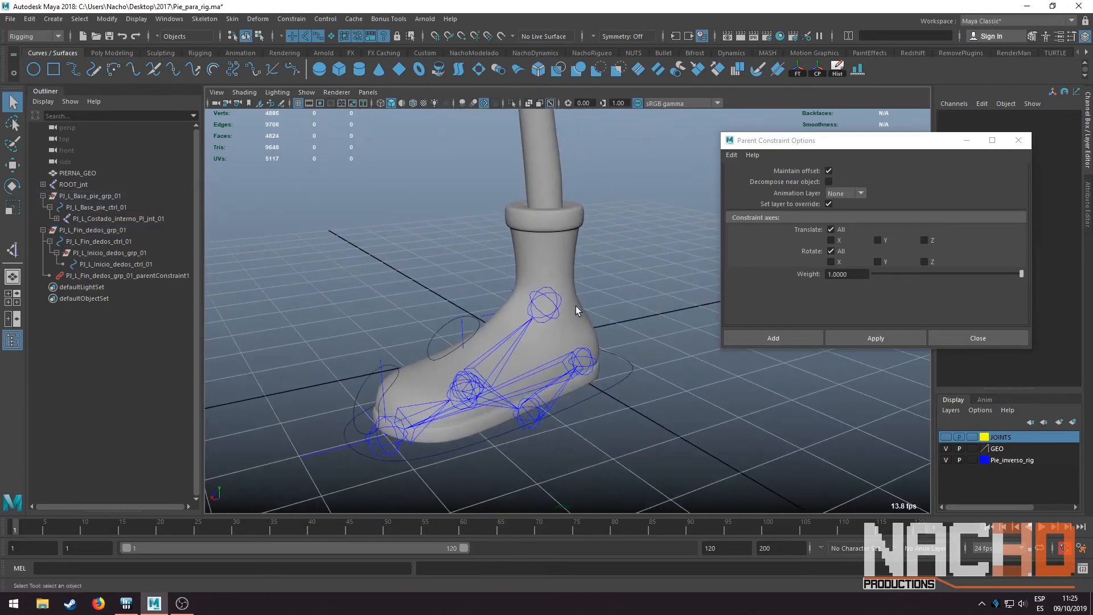
{"action": "scroll", "coordinate": [596, 362], "scroll_direction": "up", "scroll_amount": 2}
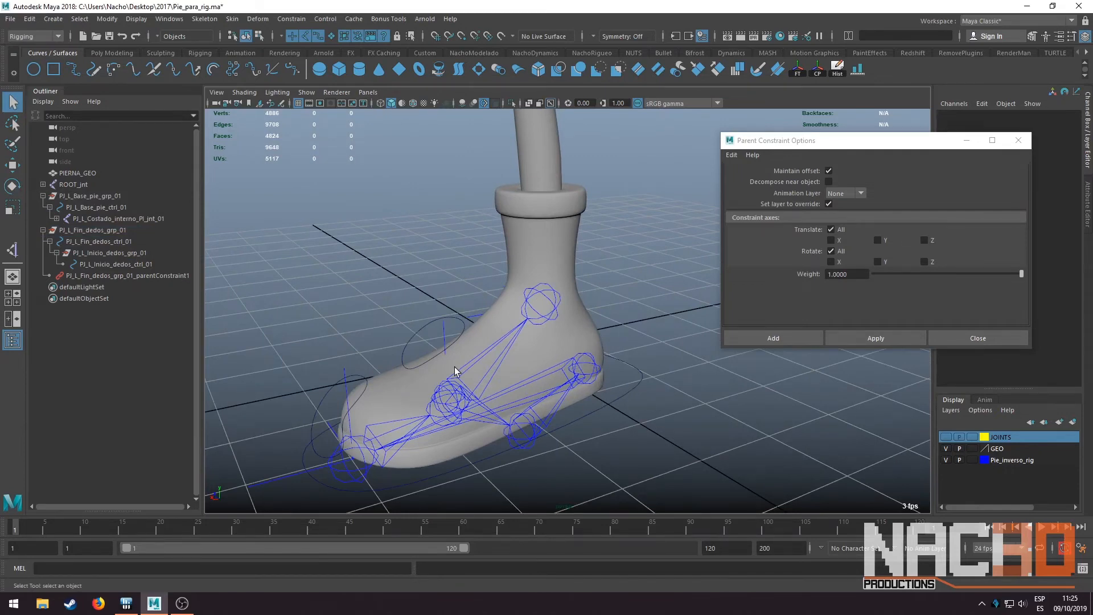
Close the Parent Constraint options and leave nothing selected
{"action": "scroll", "coordinate": [456, 372], "scroll_direction": "down", "scroll_amount": 2}
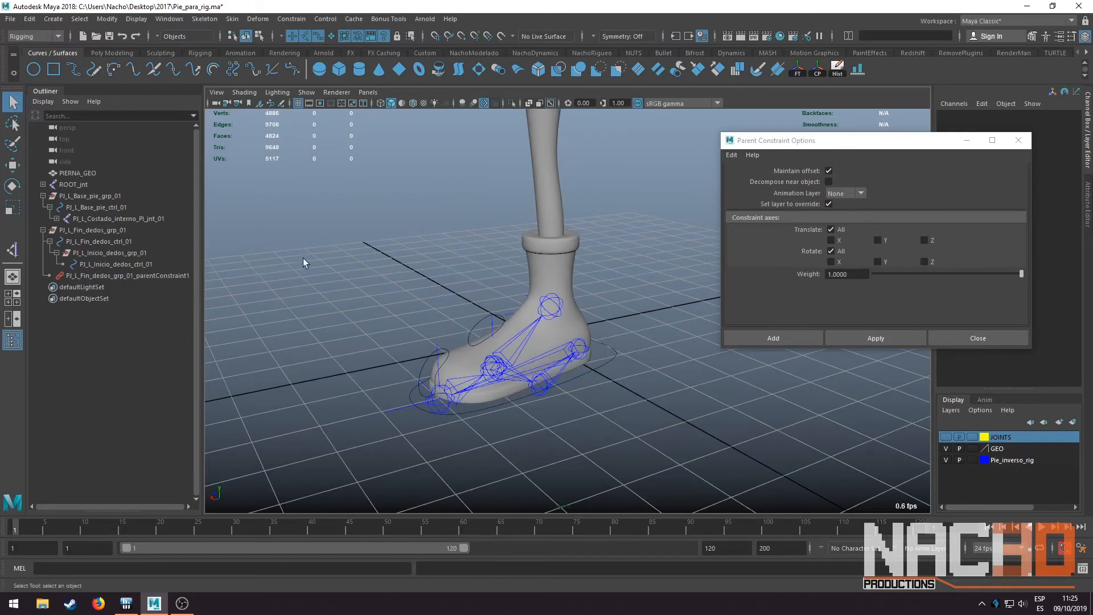
{"action": "left_click", "coordinate": [612, 345]}
{"action": "left_click_drag", "start_coordinate": [613, 345], "coordinate": [626, 393], "text": "alt"}
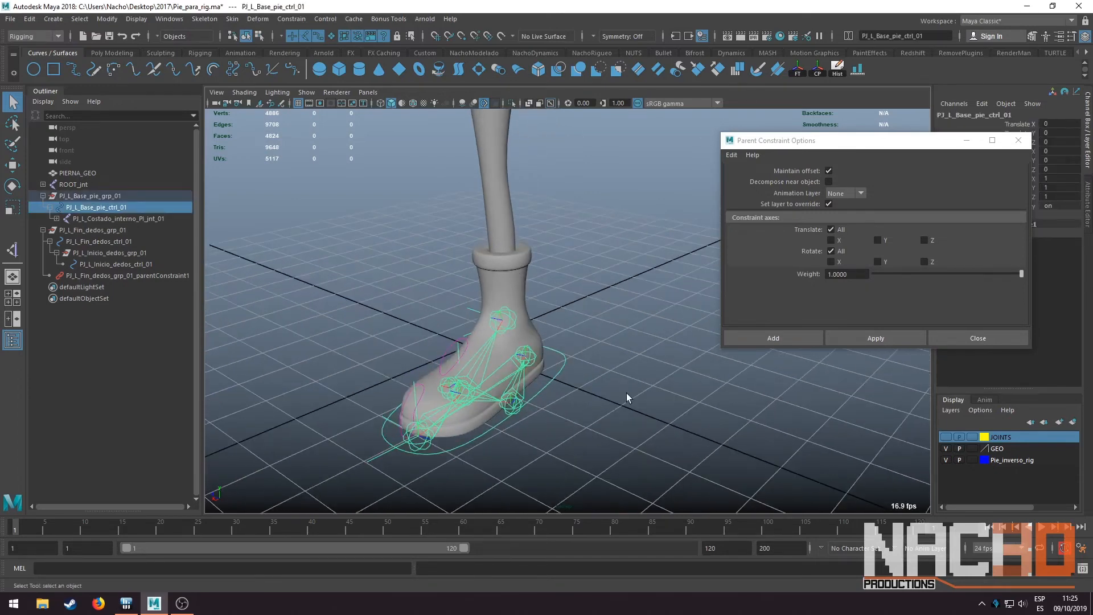
{"action": "left_click", "coordinate": [586, 356]}
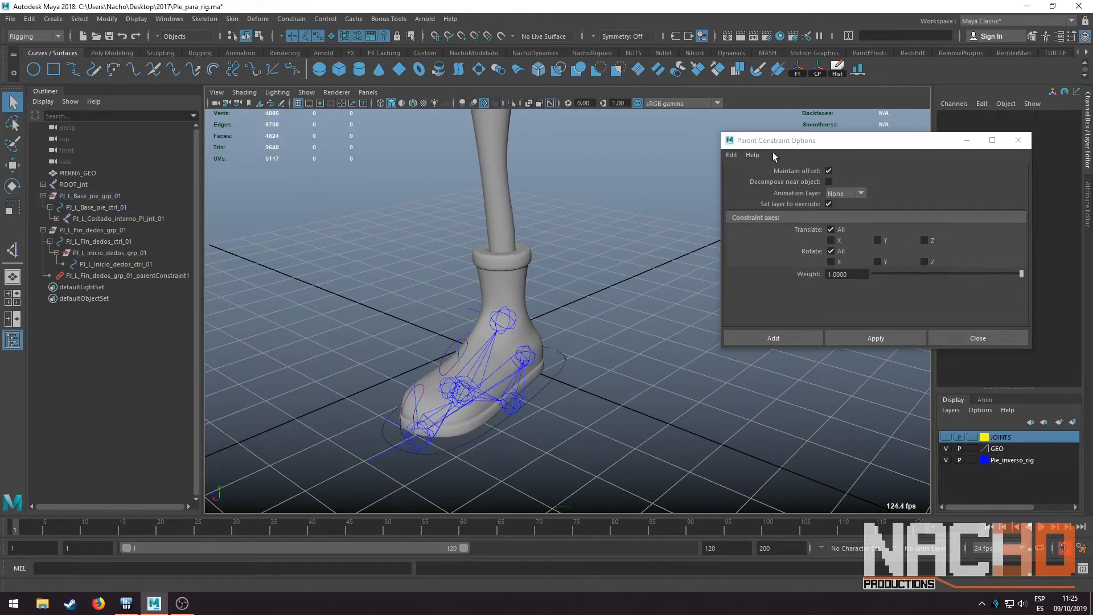
{"action": "left_click_drag", "start_coordinate": [773, 141], "coordinate": [708, 152]}
{"action": "left_click", "coordinate": [948, 153]}
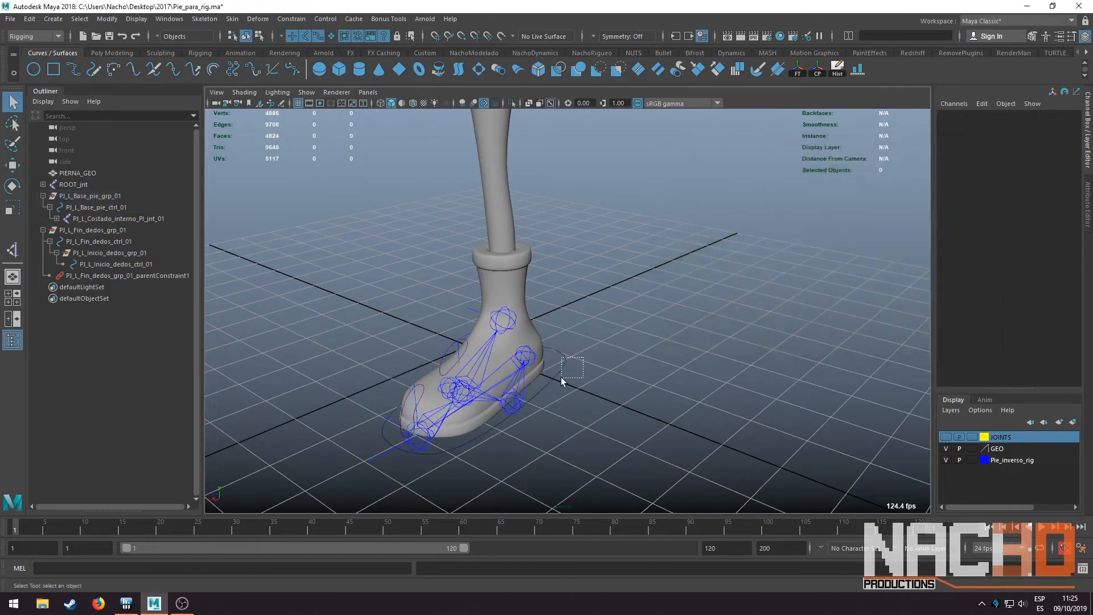
Add keyable float attributes Talon LR and Talon UP to the foot base control PJ_L_Base_pie_ctrl_01
{"action": "left_click_drag", "start_coordinate": [562, 377], "coordinate": [662, 345]}
{"action": "left_click", "coordinate": [982, 104]}
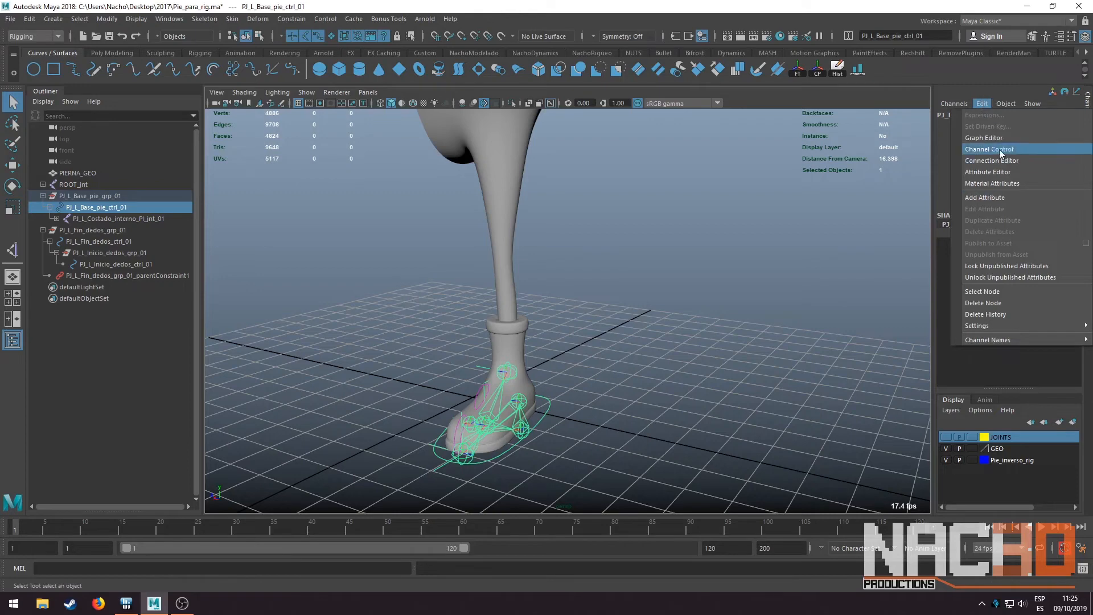
{"action": "left_click", "coordinate": [985, 198]}
{"action": "left_click_drag", "start_coordinate": [695, 201], "coordinate": [754, 197]}
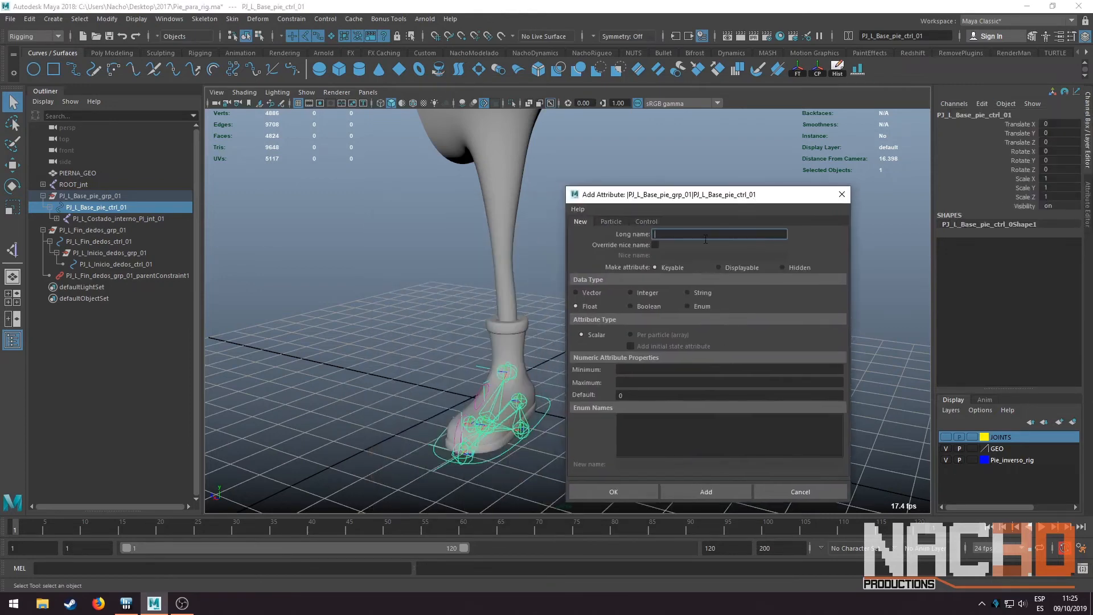
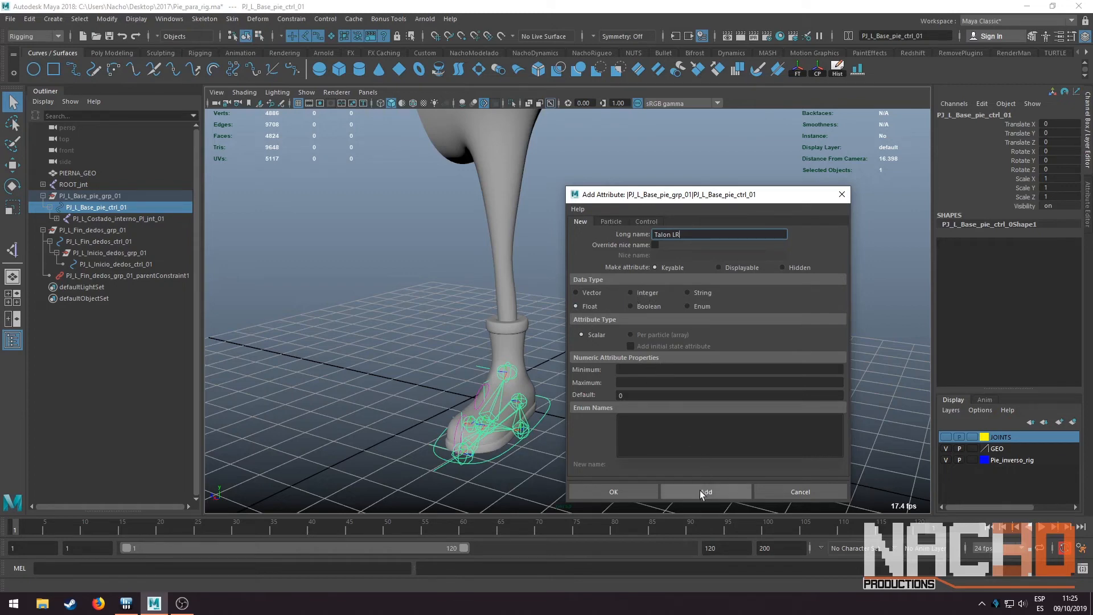
{"action": "left_click", "coordinate": [700, 491]}
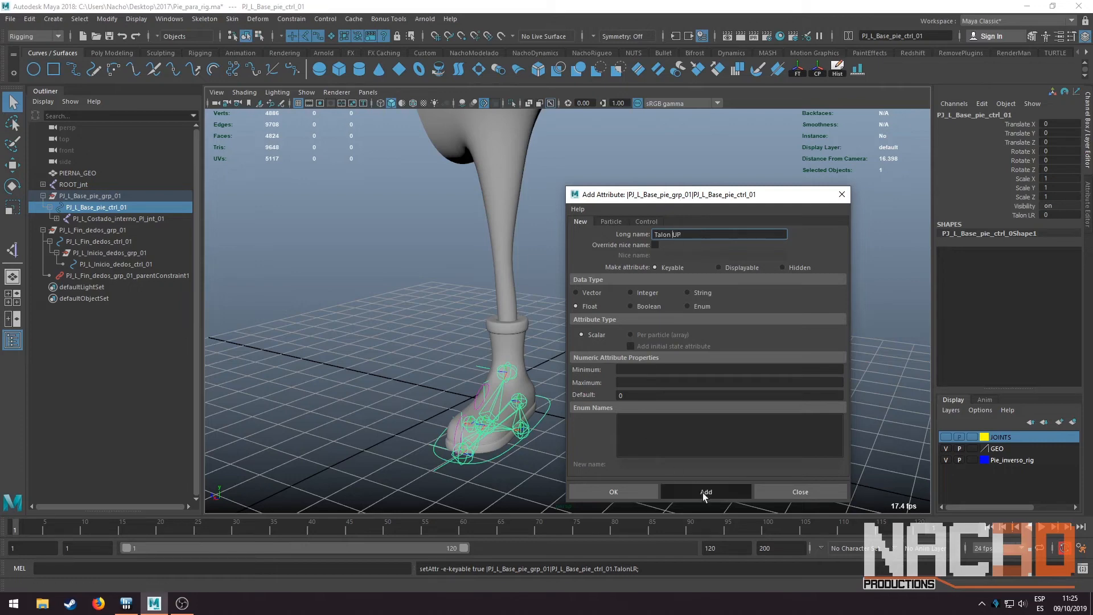
{"action": "left_click", "coordinate": [702, 493]}
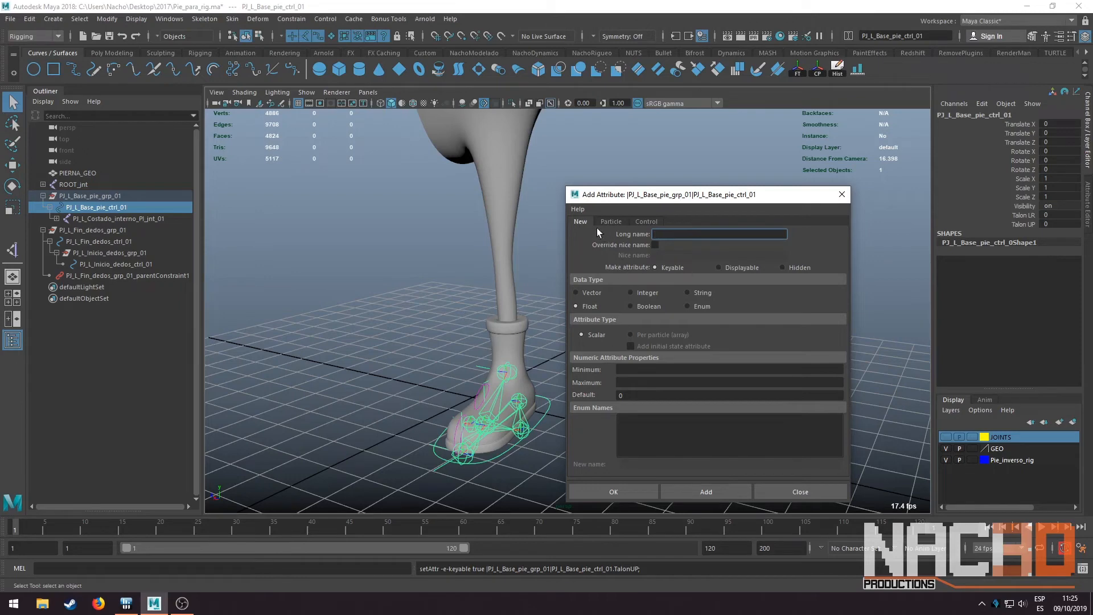
Add a keyable float attribute Inclinacion to the foot base control, finish adding attributes and clear the selection
{"action": "type", "text": "Inclinacion"}
{"action": "left_click", "coordinate": [710, 491]}
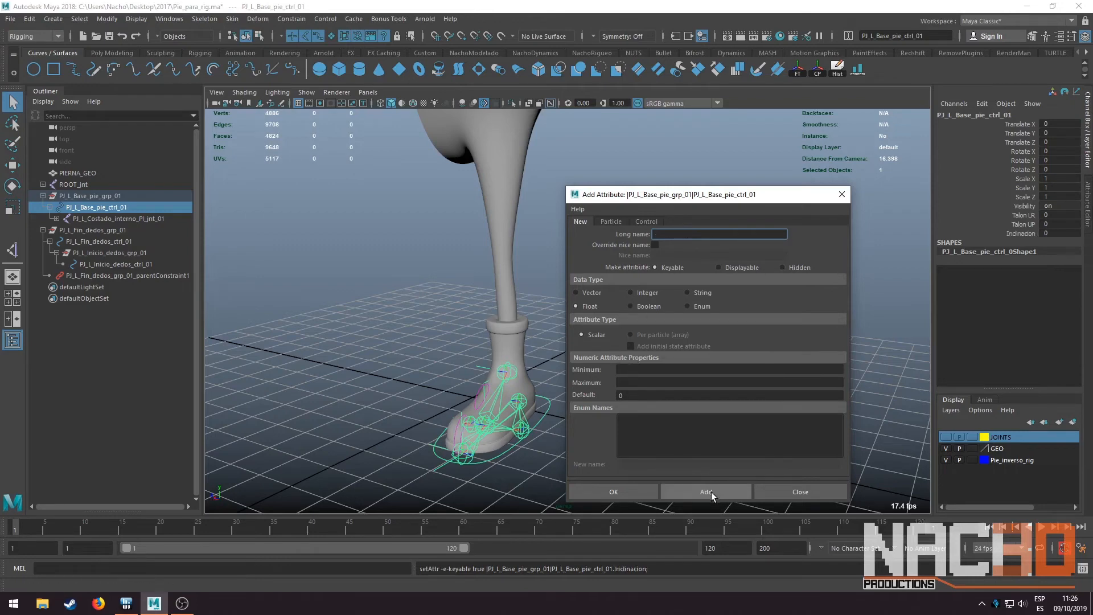
{"action": "left_click", "coordinate": [789, 493]}
{"action": "left_click", "coordinate": [688, 408]}
Test-scrub the Talon LR attribute on the foot base control, undo the change, check the heel joint and clear the selection
{"action": "left_click_drag", "start_coordinate": [678, 406], "coordinate": [591, 388], "text": "alt"}
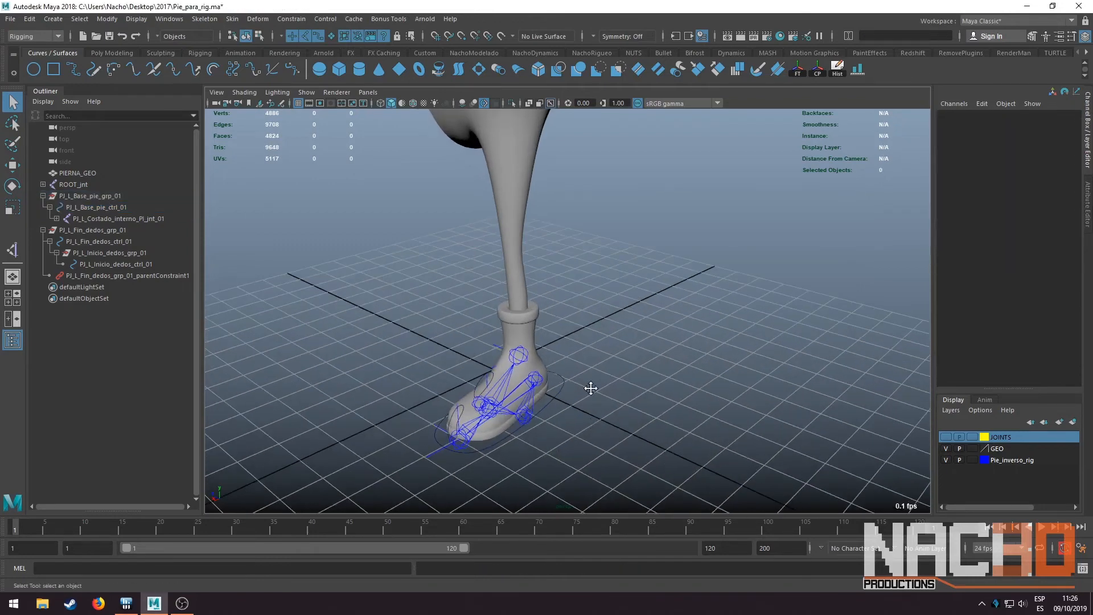
{"action": "middle_click_drag", "start_coordinate": [591, 388], "coordinate": [574, 327], "text": "alt"}
{"action": "scroll", "coordinate": [574, 327], "scroll_direction": "up", "scroll_amount": 4}
{"action": "left_click_drag", "start_coordinate": [573, 327], "coordinate": [595, 307], "text": "alt"}
{"action": "middle_click_drag", "start_coordinate": [595, 308], "coordinate": [649, 307], "text": "alt"}
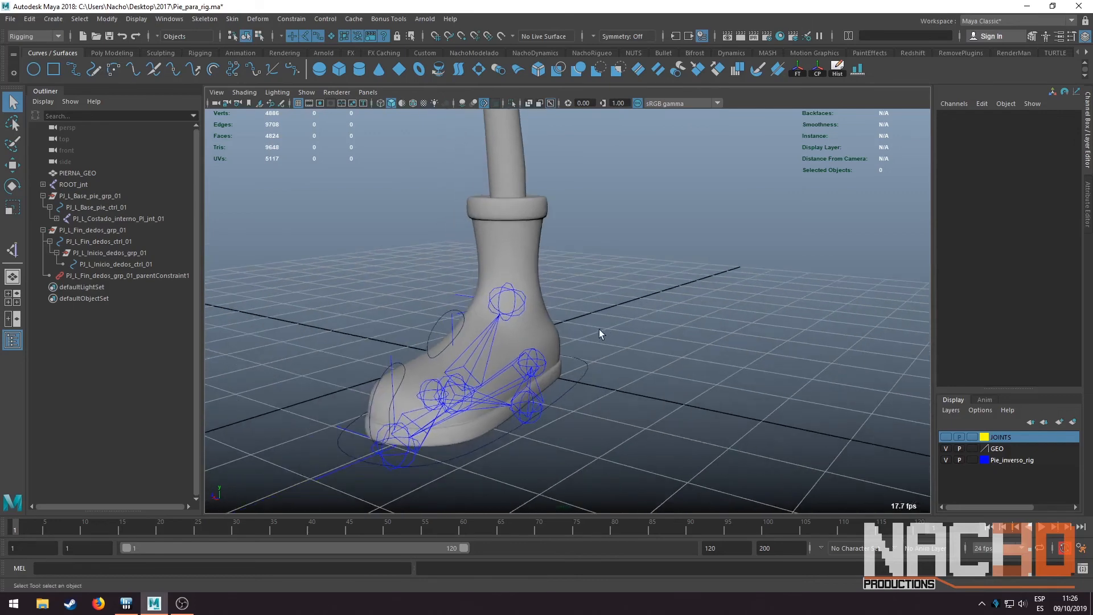
{"action": "left_click", "coordinate": [575, 367]}
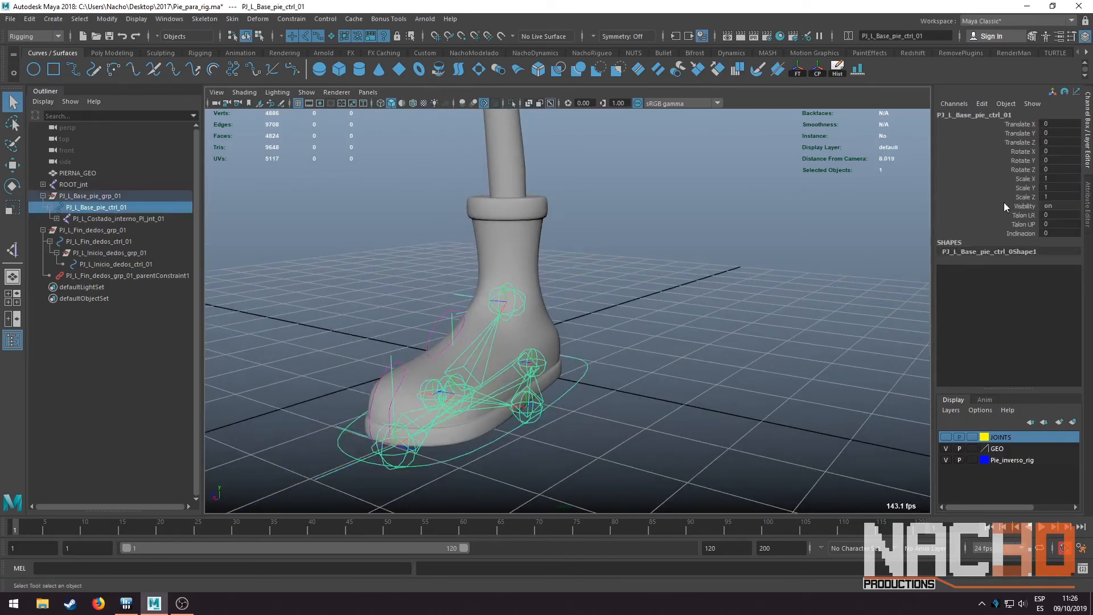
{"action": "left_click", "coordinate": [1018, 215]}
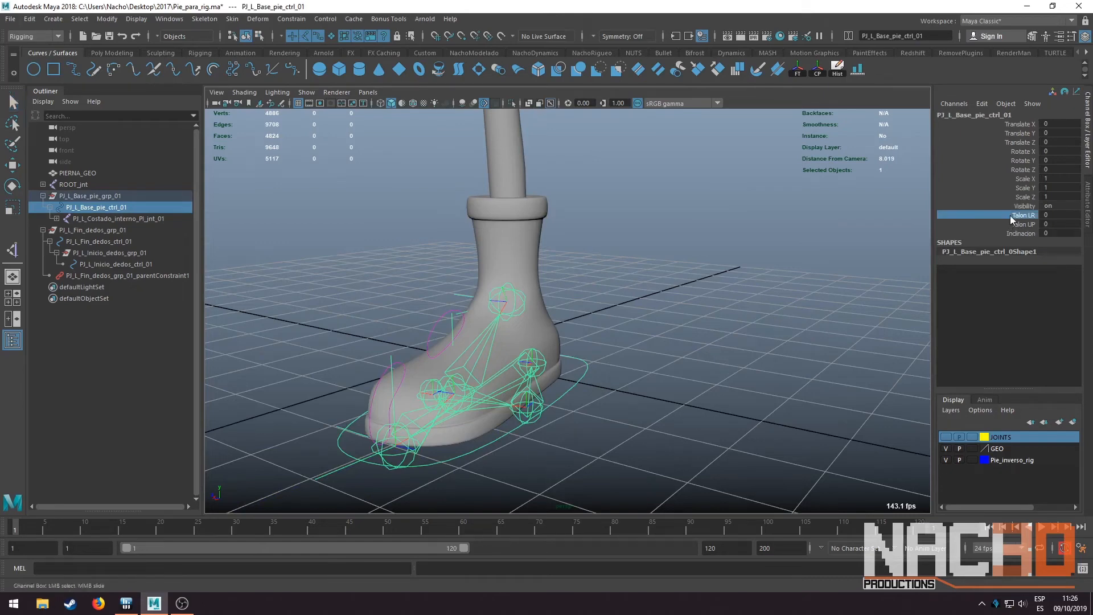
{"action": "left_click_drag", "start_coordinate": [741, 293], "coordinate": [671, 273], "text": "alt"}
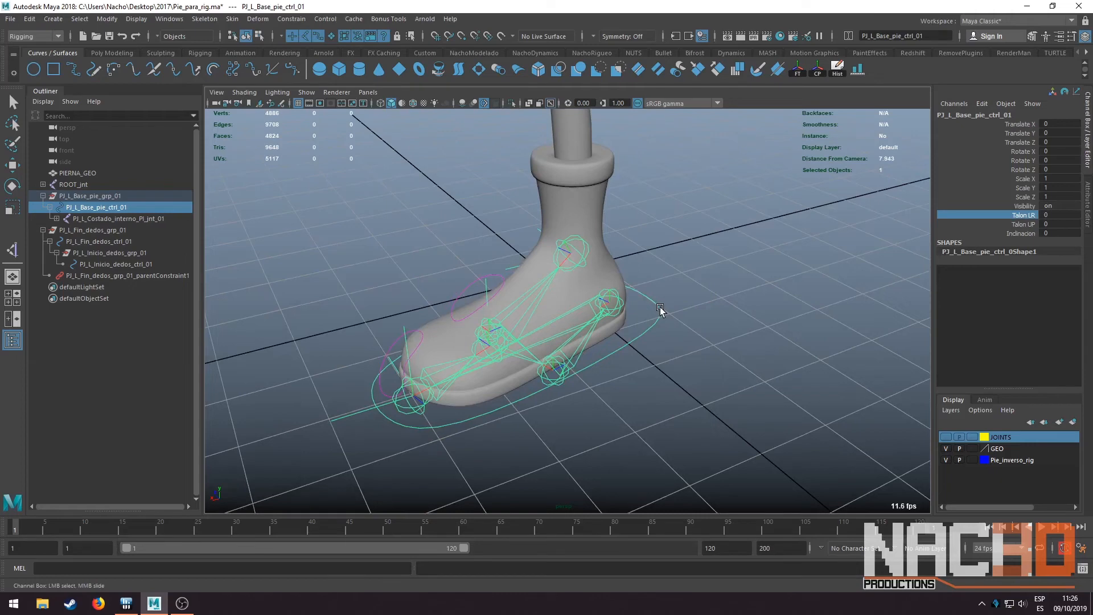
{"action": "middle_click_drag", "start_coordinate": [661, 306], "coordinate": [841, 295]}
{"action": "key", "text": "ctrl+z"}
{"action": "left_click", "coordinate": [624, 307]}
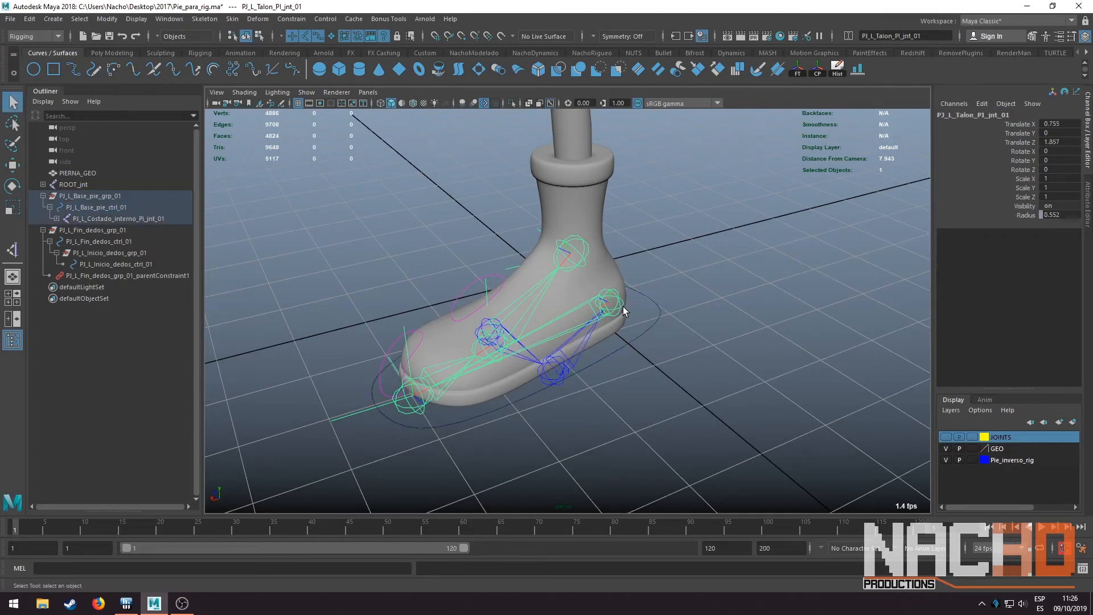
{"action": "left_click", "coordinate": [679, 296]}
{"action": "left_click_drag", "start_coordinate": [678, 296], "coordinate": [670, 306], "text": "alt"}
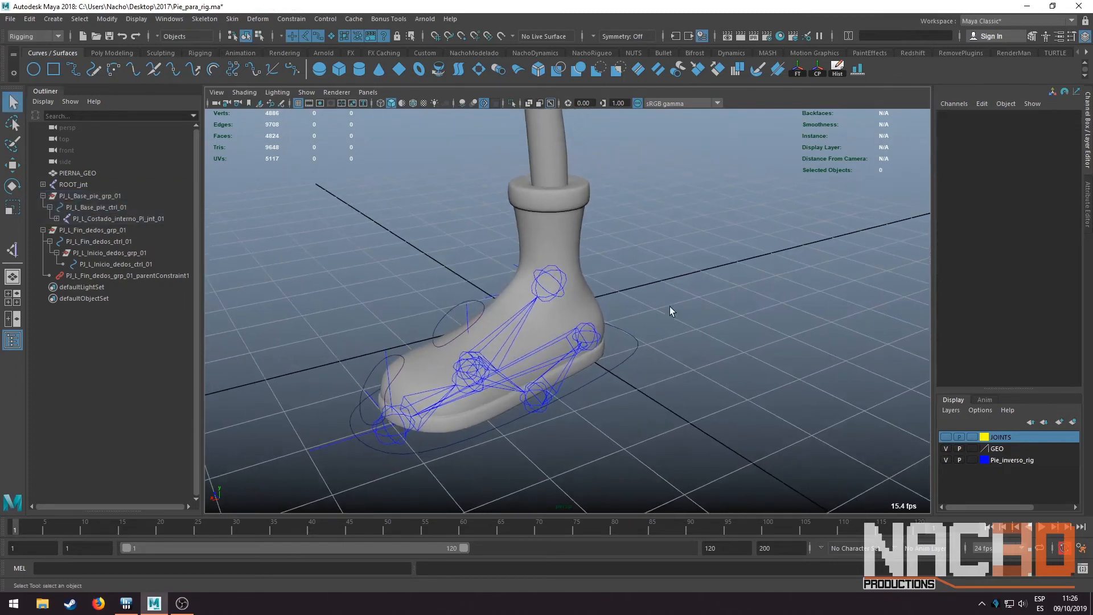
Open the Connection Editor and load the foot base control PJ_L_Base_pie_ctrl_01 as the output side
{"action": "left_click", "coordinate": [170, 20]}
{"action": "mouse_move", "coordinate": [206, 59]}
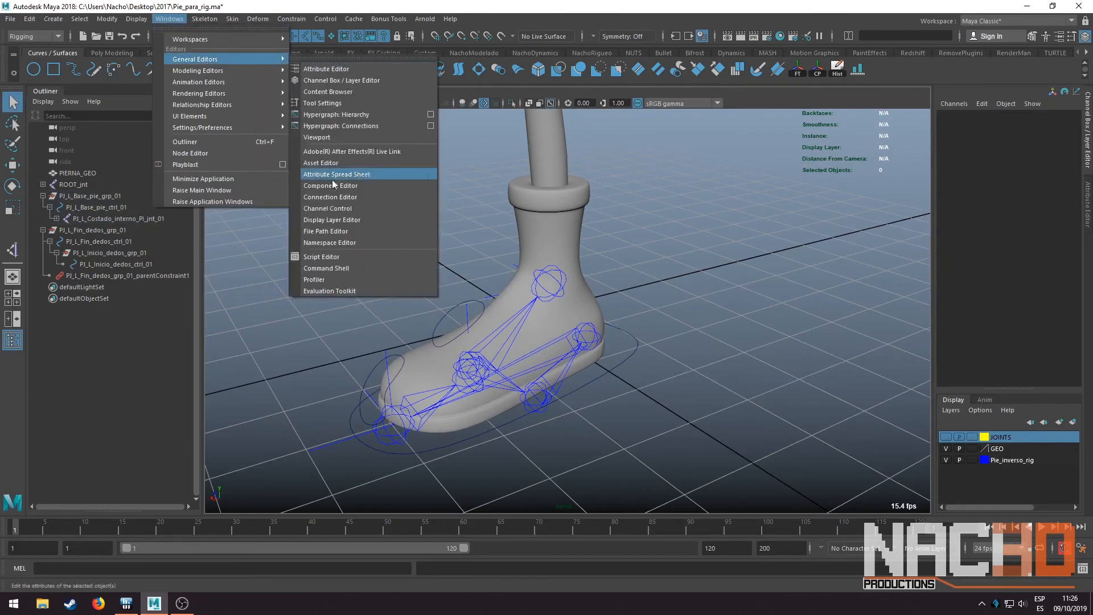
{"action": "left_click", "coordinate": [333, 197]}
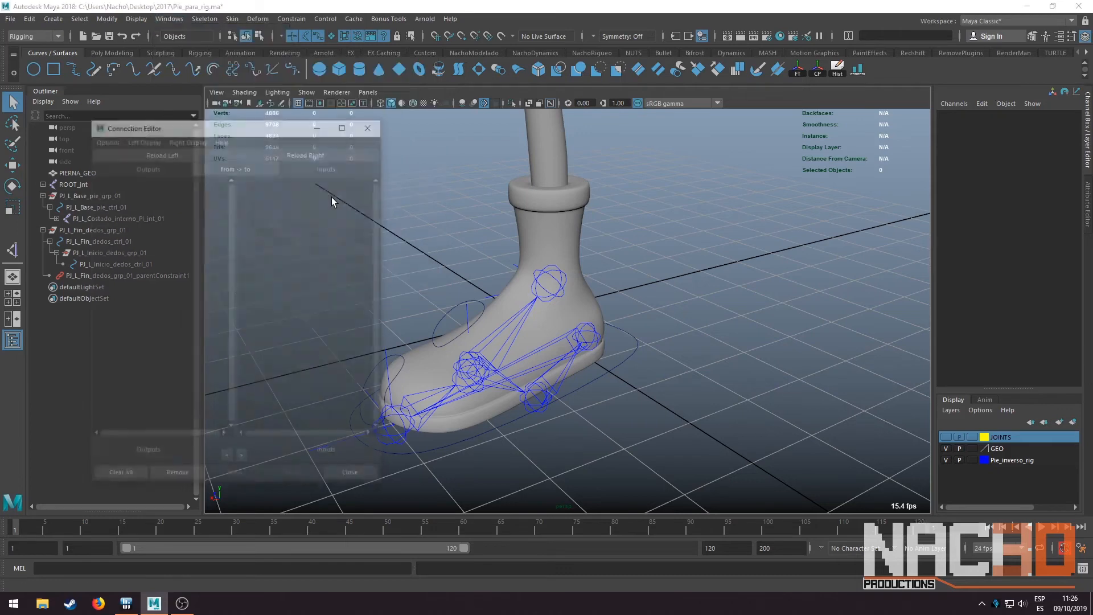
{"action": "left_click_drag", "start_coordinate": [244, 127], "coordinate": [261, 123]}
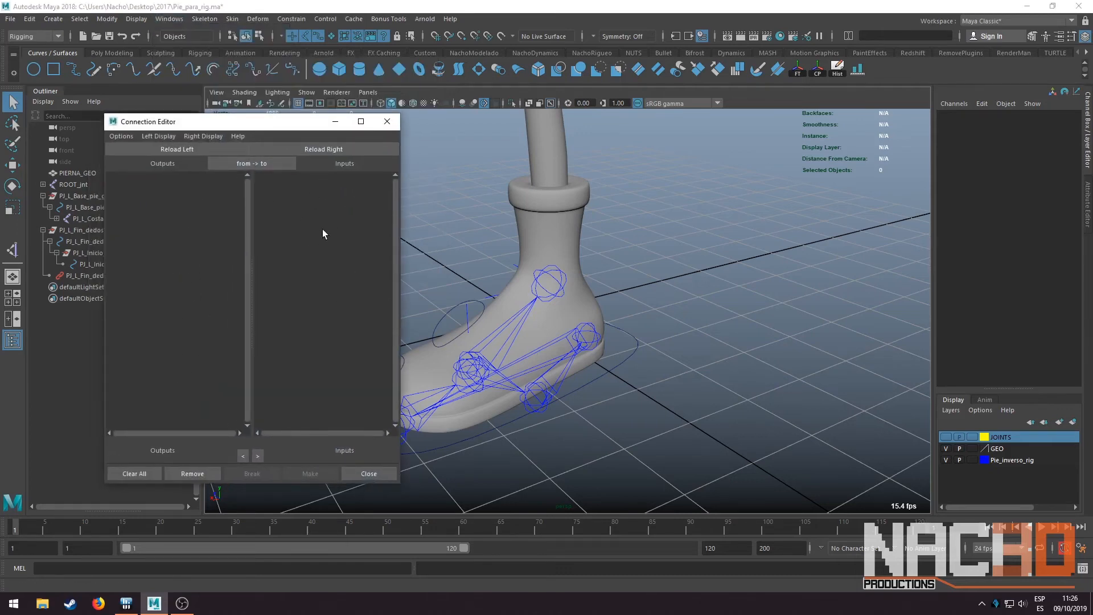
{"action": "left_click_drag", "start_coordinate": [520, 256], "coordinate": [741, 296], "text": "alt"}
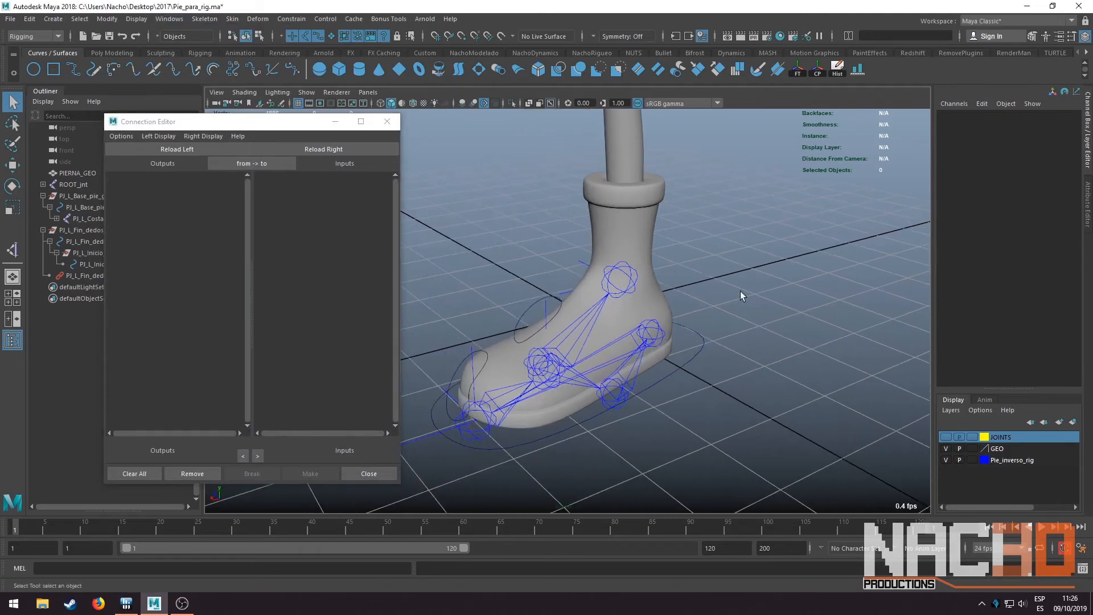
{"action": "left_click", "coordinate": [701, 349]}
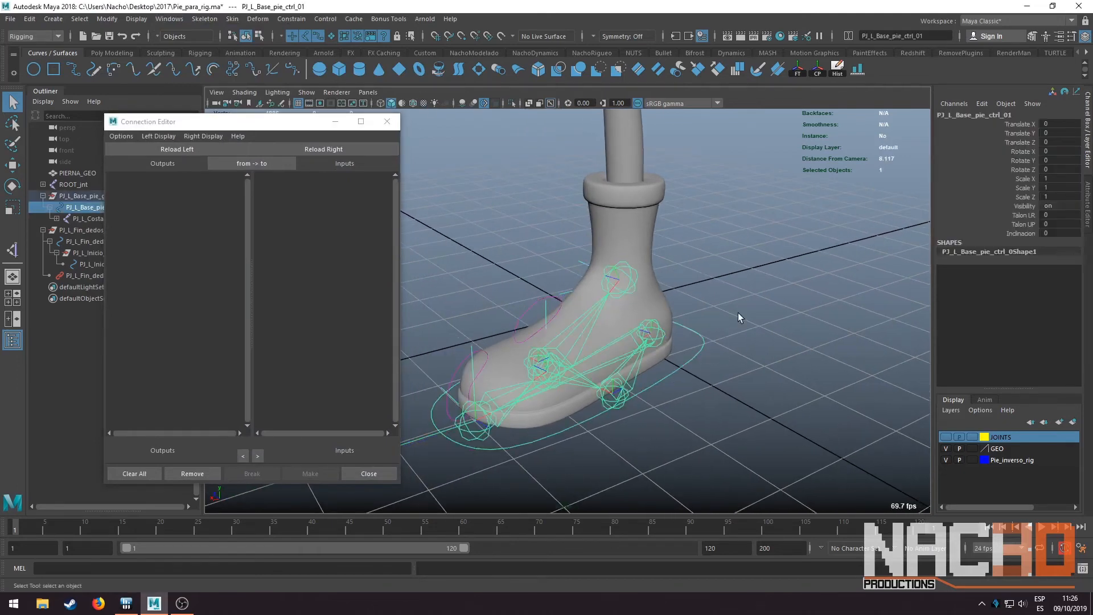
{"action": "left_click", "coordinate": [181, 151]}
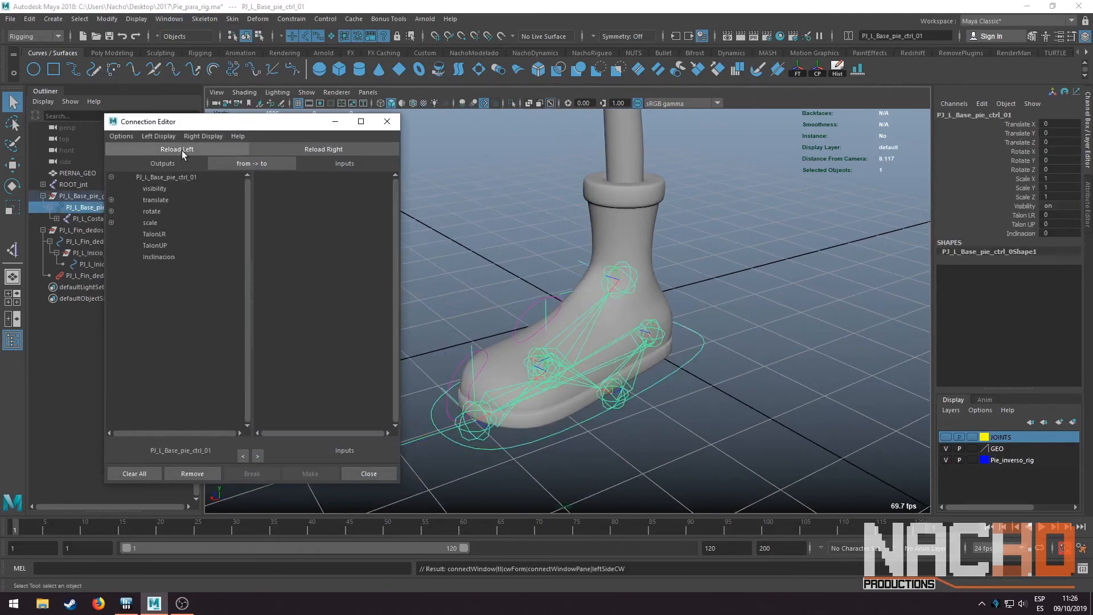
Test-rotate the heel joint PJ_L_Talon_PI_jnt_01 about 27° in Z, undo it, and load the joint as the connection's input side
{"action": "left_click", "coordinate": [667, 345]}
{"action": "key", "text": "e"}
{"action": "left_click_drag", "start_coordinate": [660, 361], "coordinate": [648, 294]}
{"action": "key", "text": "ctrl+z"}
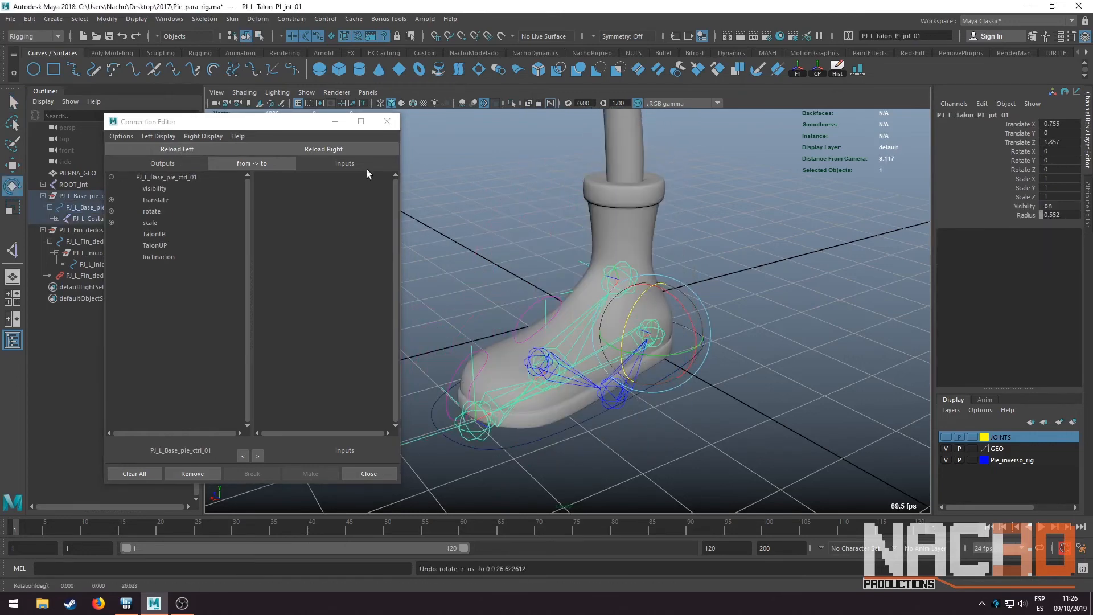
{"action": "left_click", "coordinate": [323, 149]}
{"action": "left_click_drag", "start_coordinate": [562, 237], "coordinate": [515, 230], "text": "alt"}
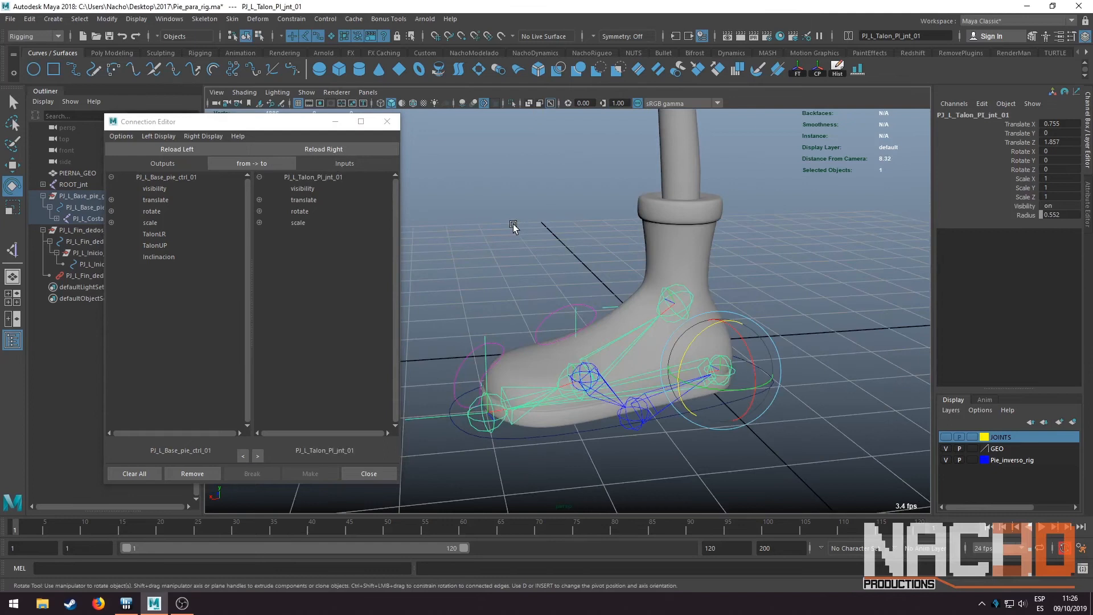
{"action": "key", "text": "q"}
{"action": "left_click", "coordinate": [581, 282]}
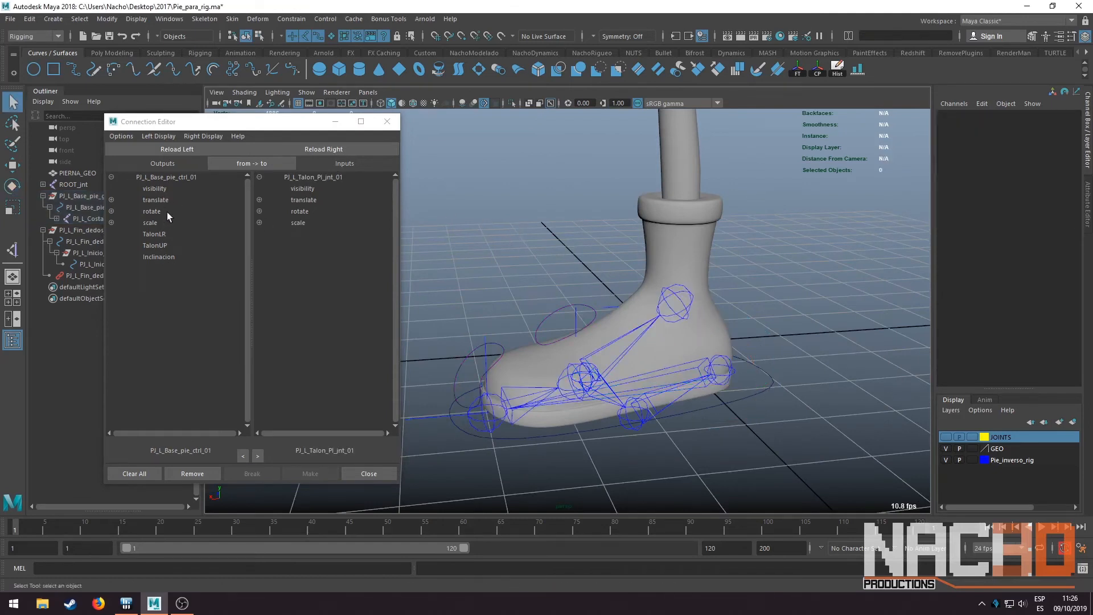
Connect TalonLR to the heel joint's rotateY, checking the axis with an undone test rotation of about 25°
{"action": "left_click", "coordinate": [176, 236]}
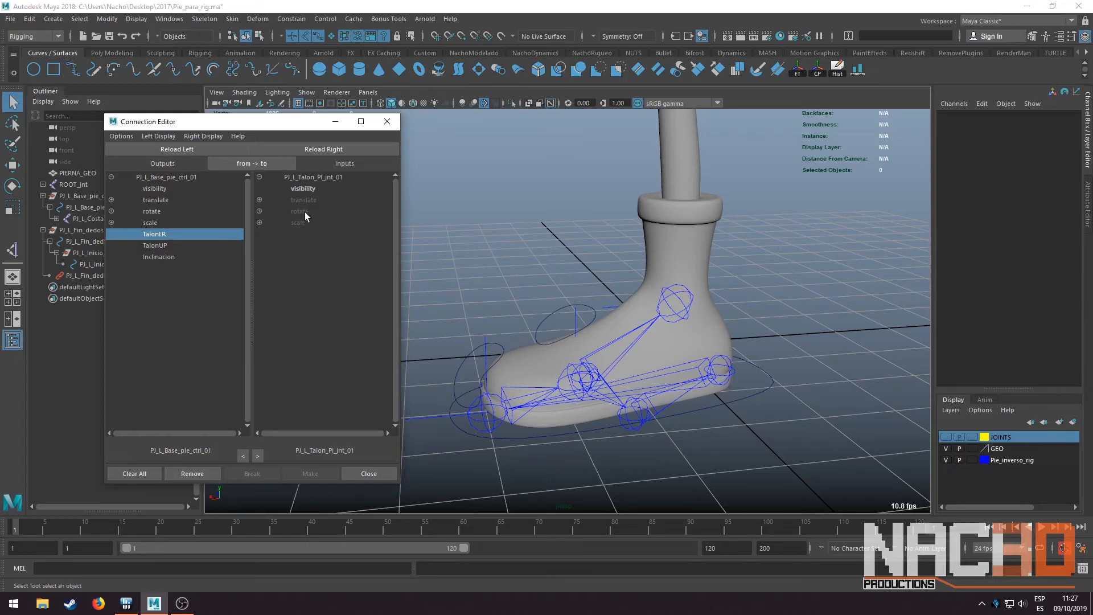
{"action": "left_click", "coordinate": [259, 211]}
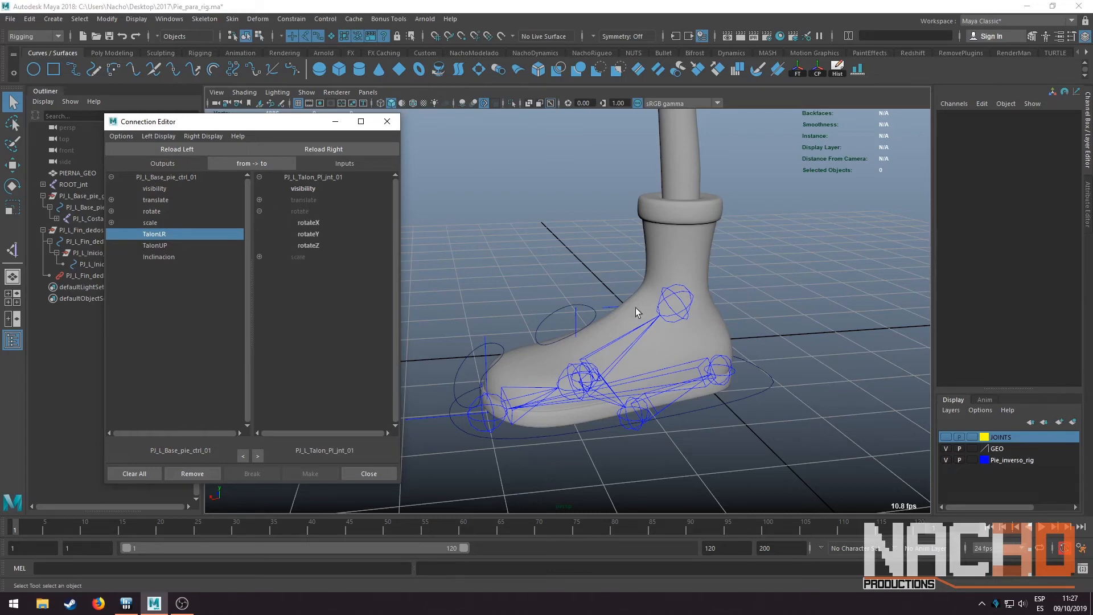
{"action": "left_click", "coordinate": [732, 379]}
{"action": "key", "text": "e"}
{"action": "left_click_drag", "start_coordinate": [732, 378], "coordinate": [740, 392]}
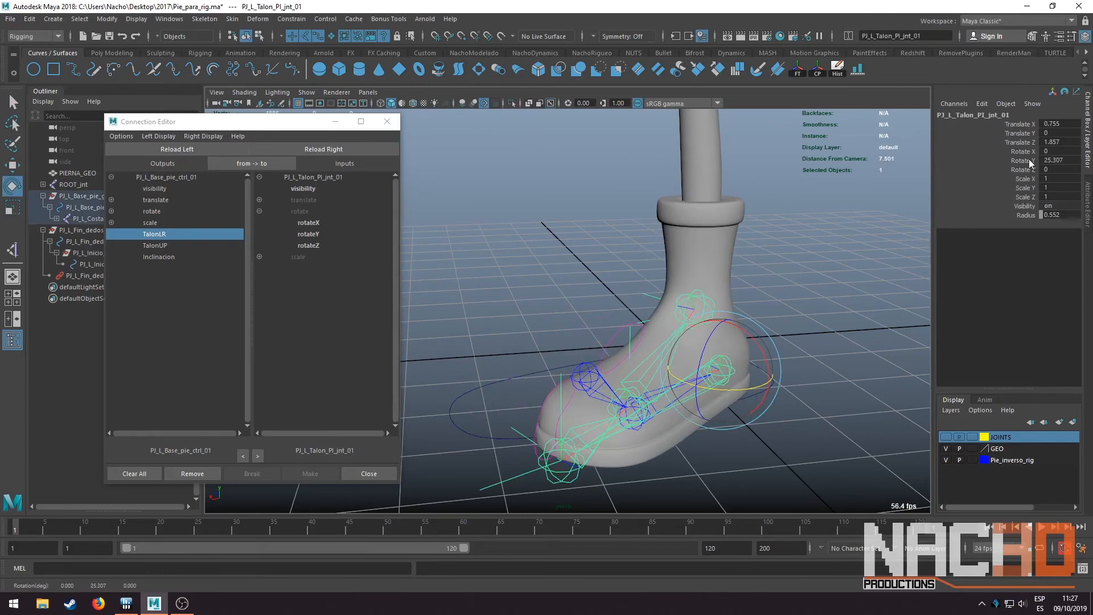
{"action": "key", "text": "ctrl+z"}
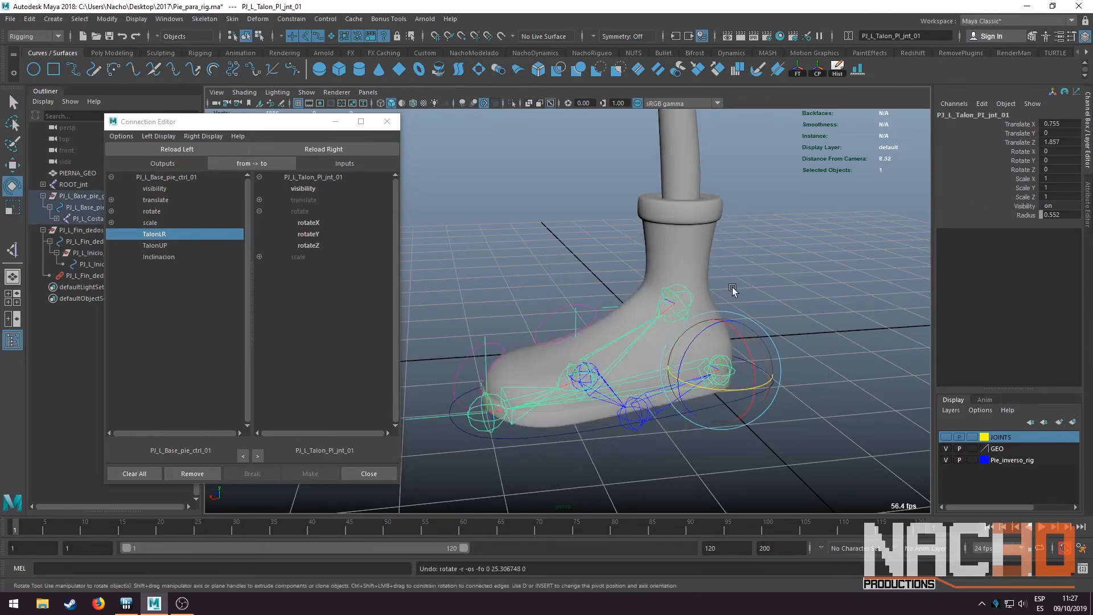
{"action": "left_click", "coordinate": [316, 235]}
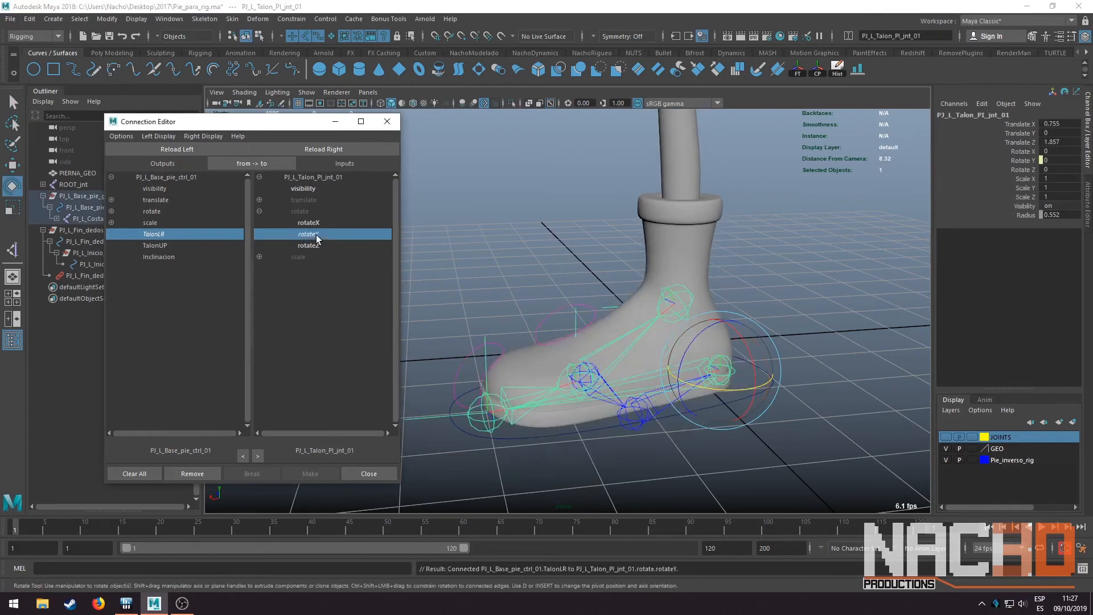
Connect TalonUP to the heel joint's rotateZ, checking the axis with an undone test rotation of about 39°
{"action": "left_click", "coordinate": [159, 247]}
{"action": "mouse_move", "coordinate": [711, 324]}
{"action": "left_mouse_down"}
{"action": "mouse_move", "coordinate": [740, 315]}
{"action": "mouse_move", "coordinate": [720, 323]}
{"action": "left_mouse_up"}
{"action": "key", "text": "ctrl+z"}
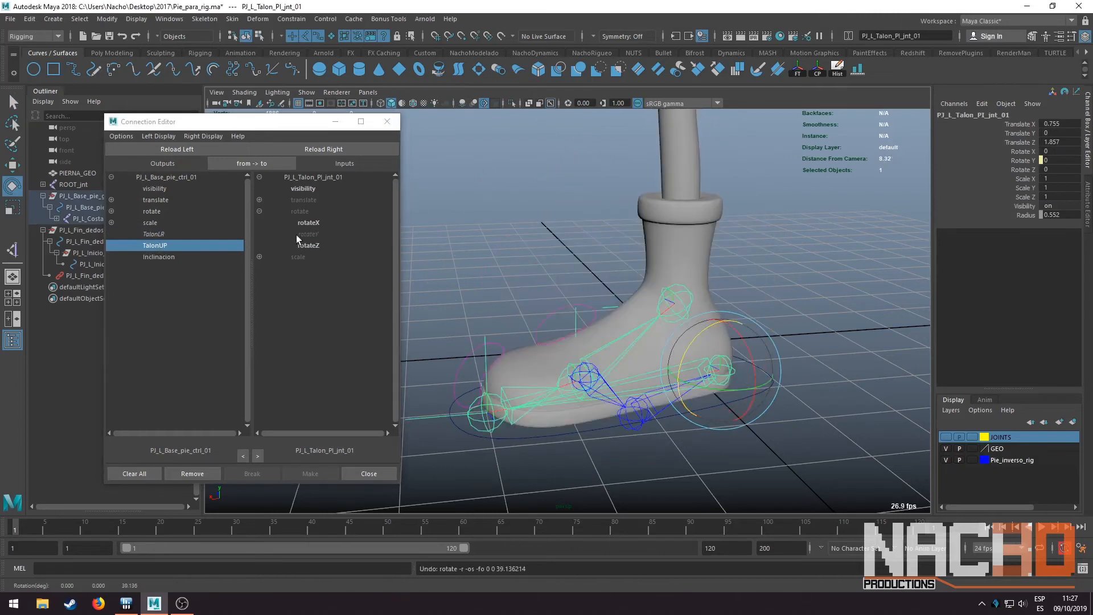
{"action": "left_click", "coordinate": [185, 245]}
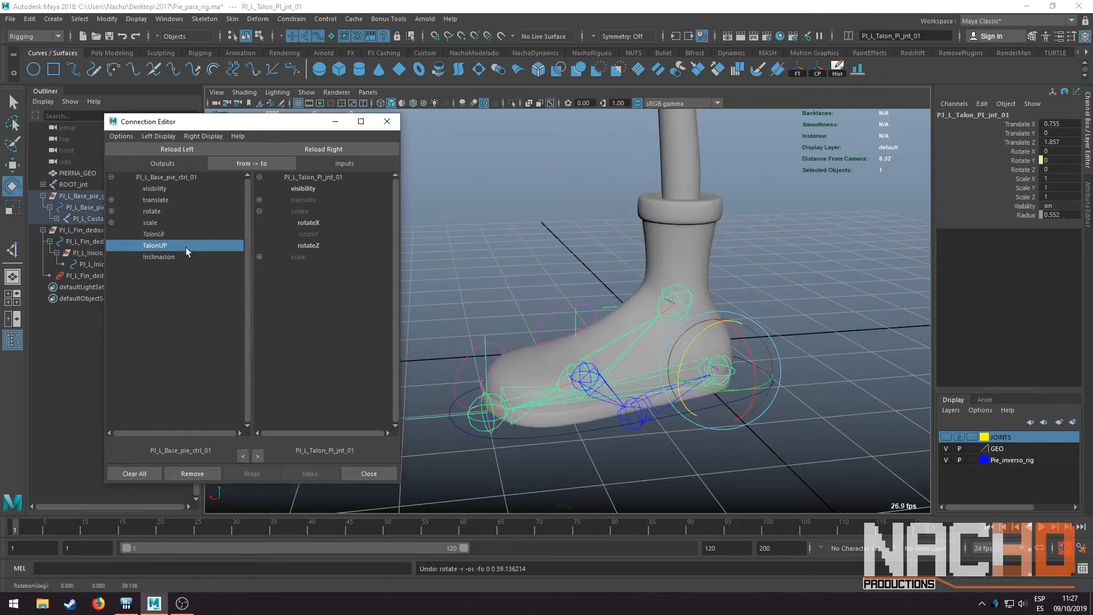
{"action": "left_click", "coordinate": [319, 248]}
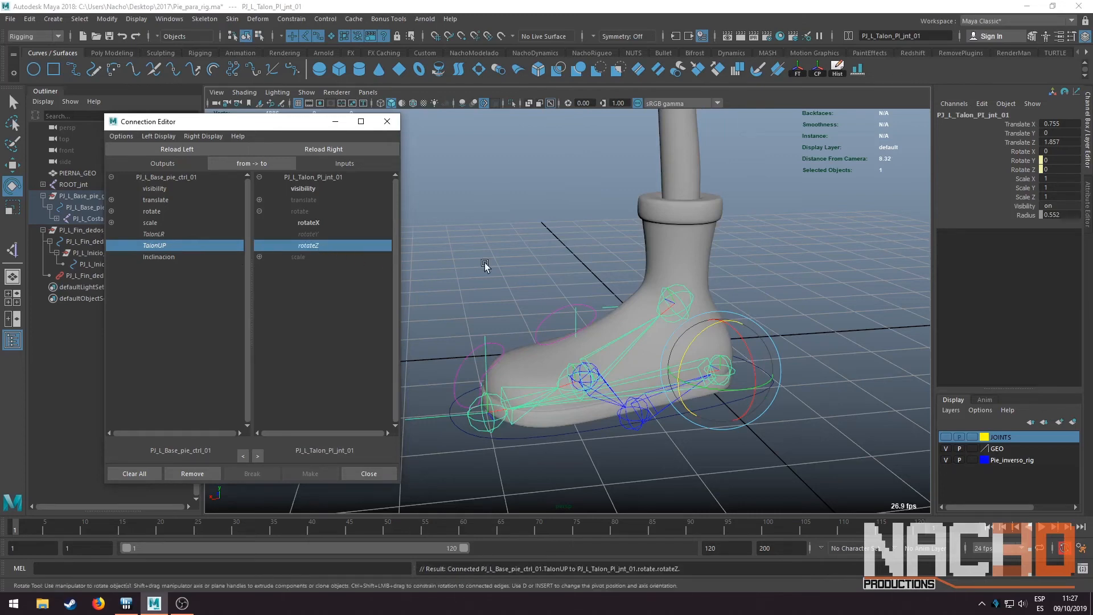
Test the foot base control's Talon LR attribute in both directions, between about -33.5 and 47, and undo the changes
{"action": "left_click", "coordinate": [542, 282]}
{"action": "left_click", "coordinate": [764, 384]}
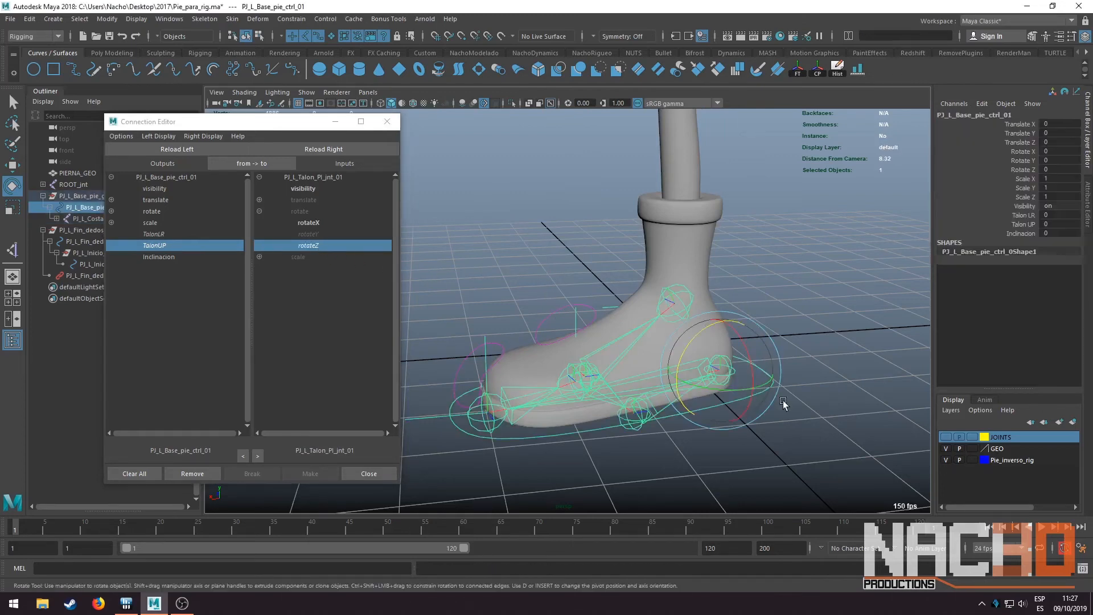
{"action": "left_click_drag", "start_coordinate": [780, 393], "coordinate": [861, 309], "text": "alt"}
{"action": "left_click", "coordinate": [1023, 215]}
{"action": "middle_click_drag", "start_coordinate": [655, 330], "coordinate": [809, 353]}
{"action": "key", "text": "ctrl+z"}
{"action": "key", "text": "ctrl+z"}
{"action": "key", "text": "ctrl+z"}
{"action": "key", "text": "ctrl+z"}
{"action": "key", "text": "ctrl+z"}
{"action": "key", "text": "ctrl+z"}
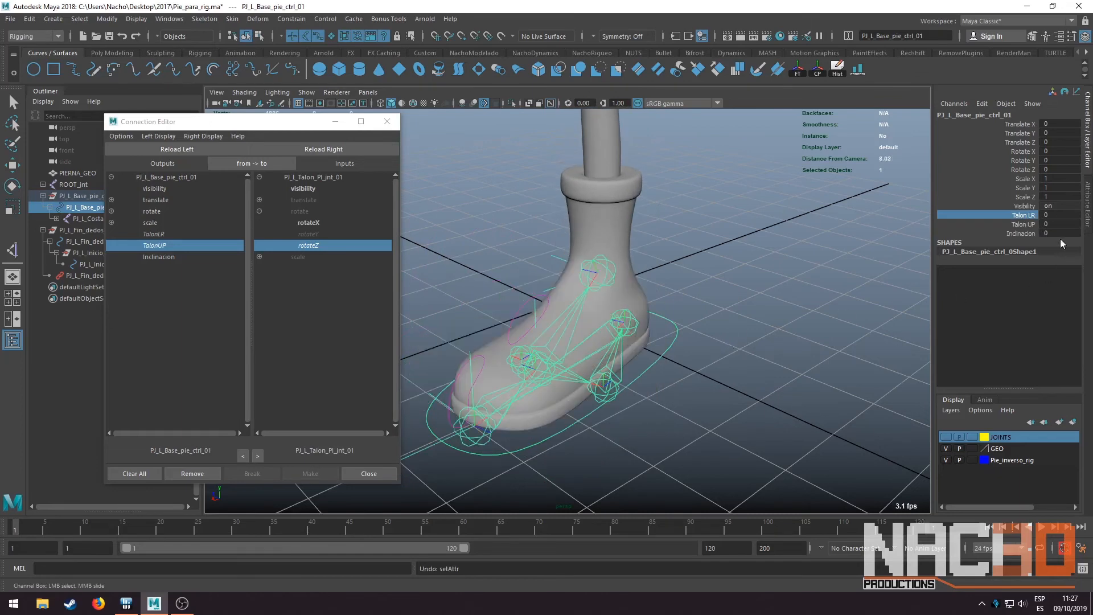
{"action": "middle_click_drag", "start_coordinate": [704, 320], "coordinate": [739, 333]}
{"action": "key", "text": "ctrl+z"}
{"action": "key", "text": "ctrl+z"}
{"action": "key", "text": "ctrl+z"}
{"action": "key", "text": "ctrl+z"}
{"action": "key", "text": "ctrl+z"}
{"action": "key", "text": "ctrl+z"}
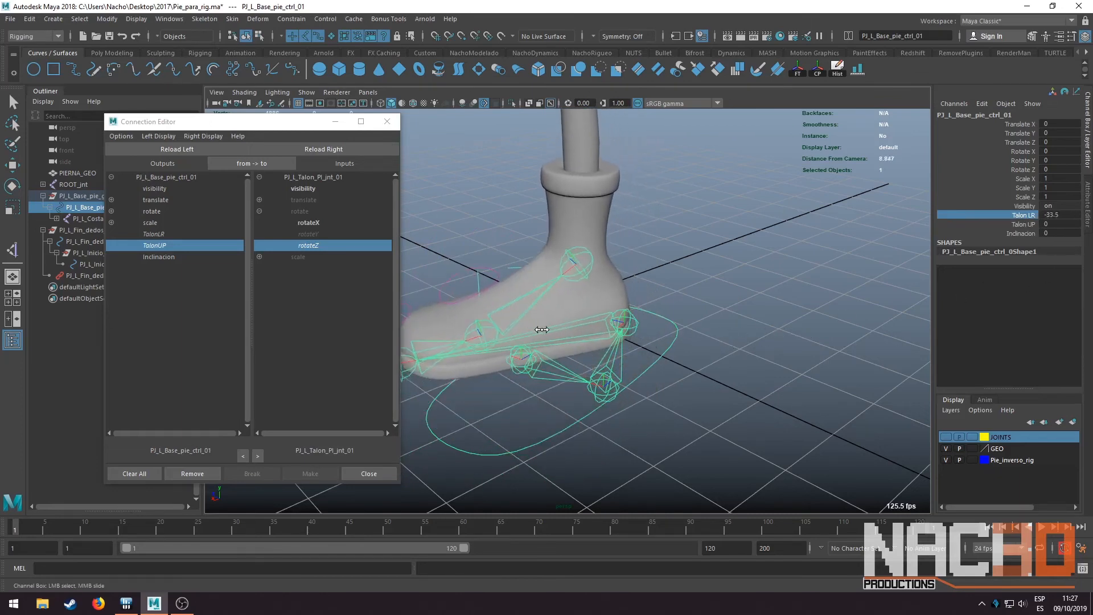
{"action": "middle_click_drag", "start_coordinate": [731, 312], "coordinate": [743, 337]}
{"action": "key", "text": "ctrl+z"}
{"action": "key", "text": "ctrl+z"}
{"action": "key", "text": "ctrl+z"}
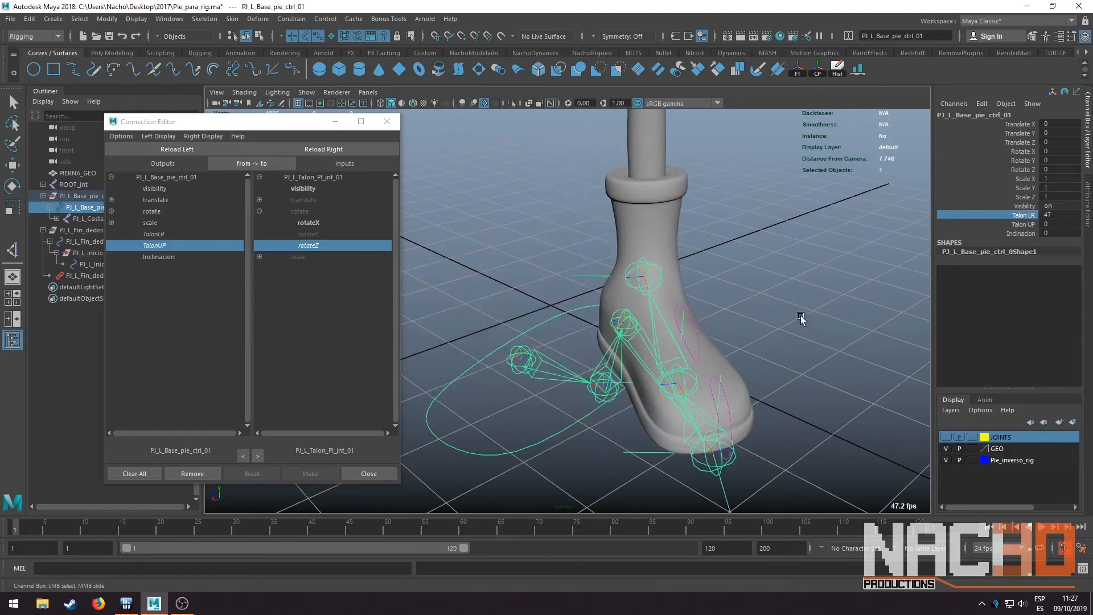
Try a Talon LR value of 50 on the base control, check the heel joint's rotation, and undo it
{"action": "left_click", "coordinate": [1057, 216]}
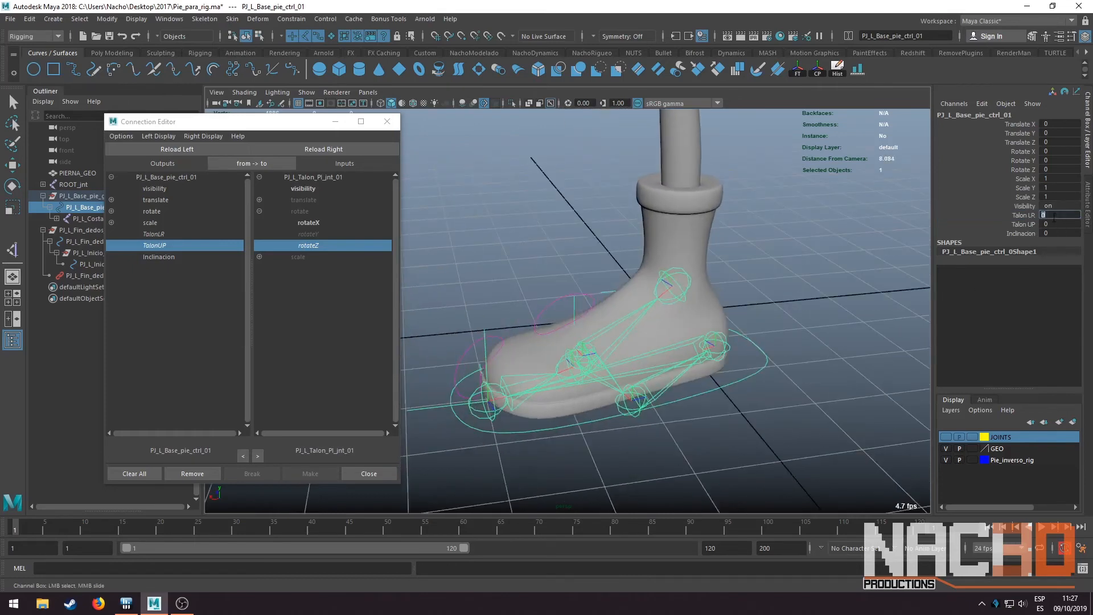
{"action": "type", "text": "50"}
{"action": "key", "text": "Return"}
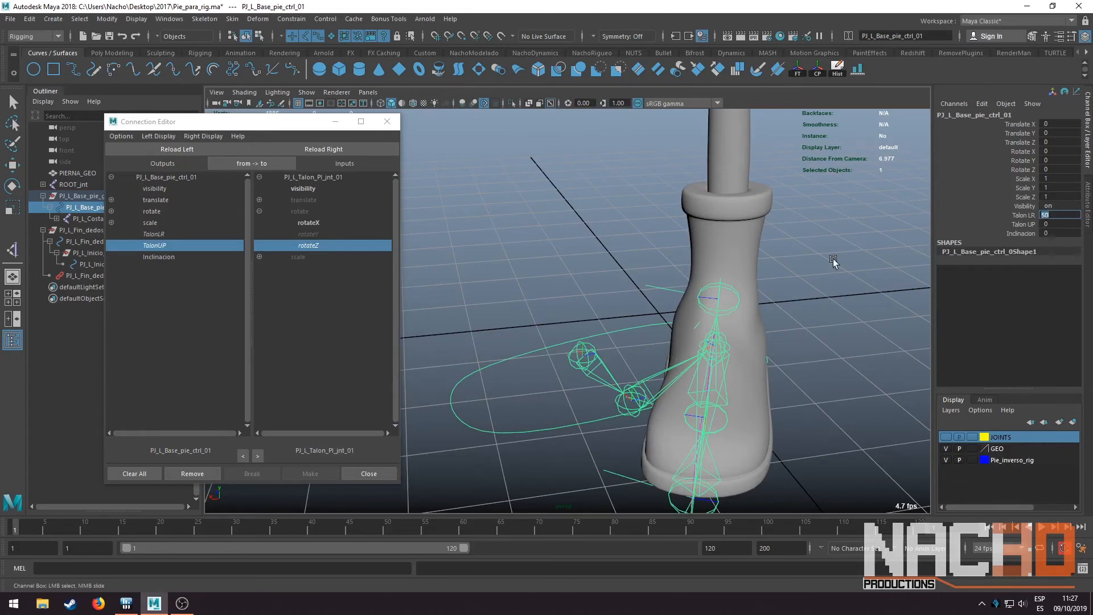
{"action": "left_click_drag", "start_coordinate": [834, 301], "coordinate": [831, 477], "text": "alt"}
{"action": "left_click", "coordinate": [832, 477]}
{"action": "key", "text": "e"}
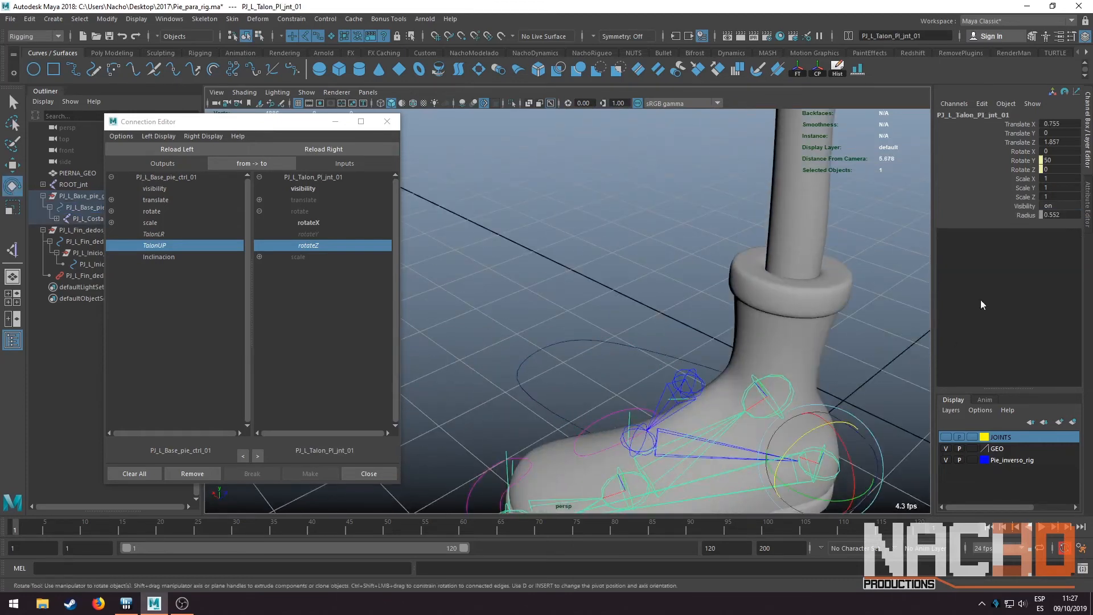
{"action": "scroll", "coordinate": [720, 398], "scroll_direction": "down", "scroll_amount": 3}
{"action": "left_click", "coordinate": [721, 431]}
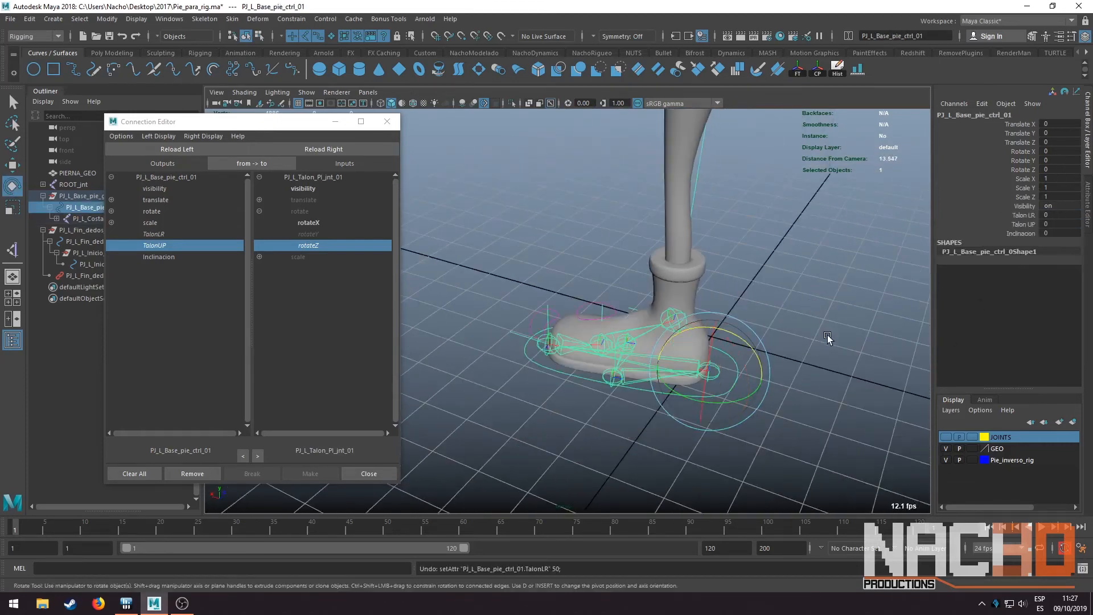
Test-rotate the inner side joint PJ_L_Costado_interno_PI_jnt_01 about -37° in Z and undo the rotation
{"action": "left_click_drag", "start_coordinate": [720, 431], "coordinate": [681, 387], "text": "alt"}
{"action": "key", "text": "q"}
{"action": "left_click", "coordinate": [679, 400]}
{"action": "left_click", "coordinate": [623, 355]}
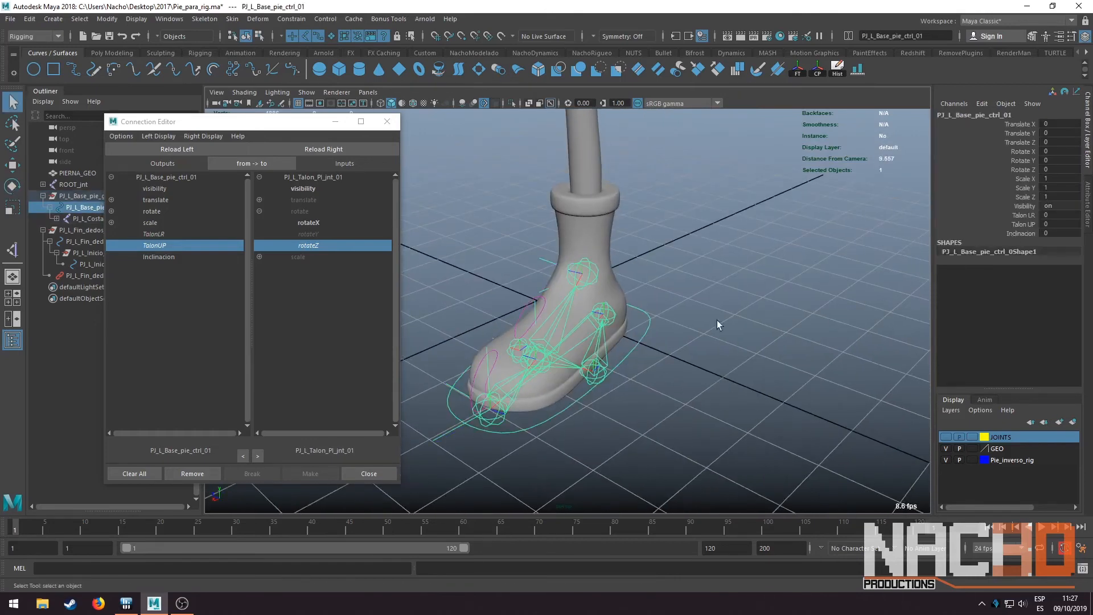
{"action": "left_click_drag", "start_coordinate": [720, 326], "coordinate": [508, 361], "text": "alt"}
{"action": "left_click", "coordinate": [580, 393]}
{"action": "key", "text": "e"}
{"action": "left_click", "coordinate": [461, 391]}
{"action": "left_click_drag", "start_coordinate": [478, 340], "coordinate": [491, 347]}
{"action": "key", "text": "ctrl+z"}
{"action": "key", "text": "ctrl+z"}
{"action": "key", "text": "ctrl+z"}
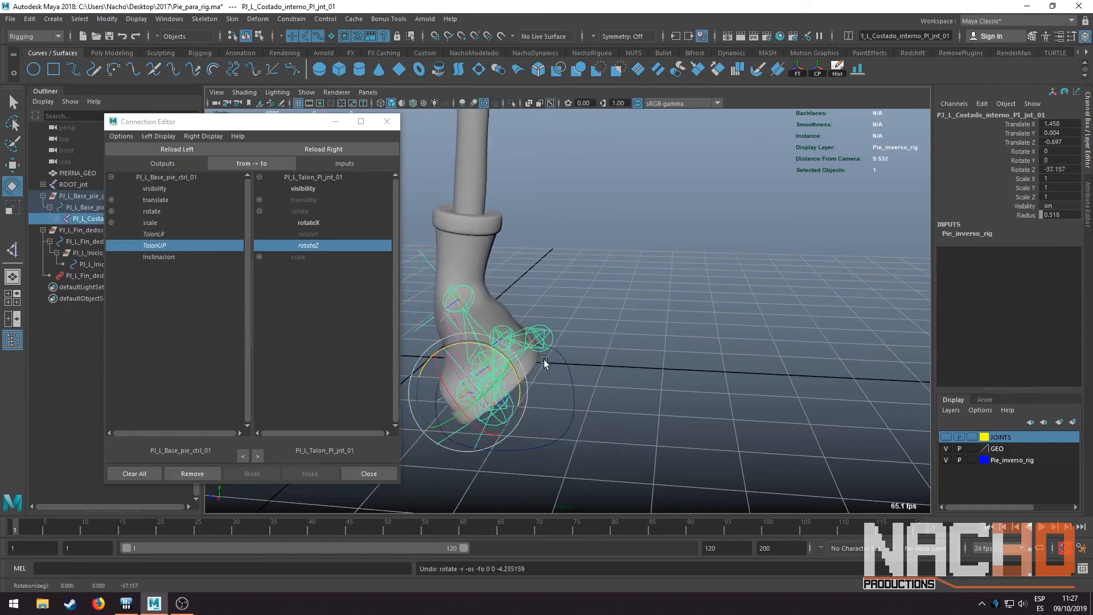
{"action": "left_click_drag", "start_coordinate": [629, 378], "coordinate": [619, 341], "text": "alt"}
{"action": "key", "text": "q"}
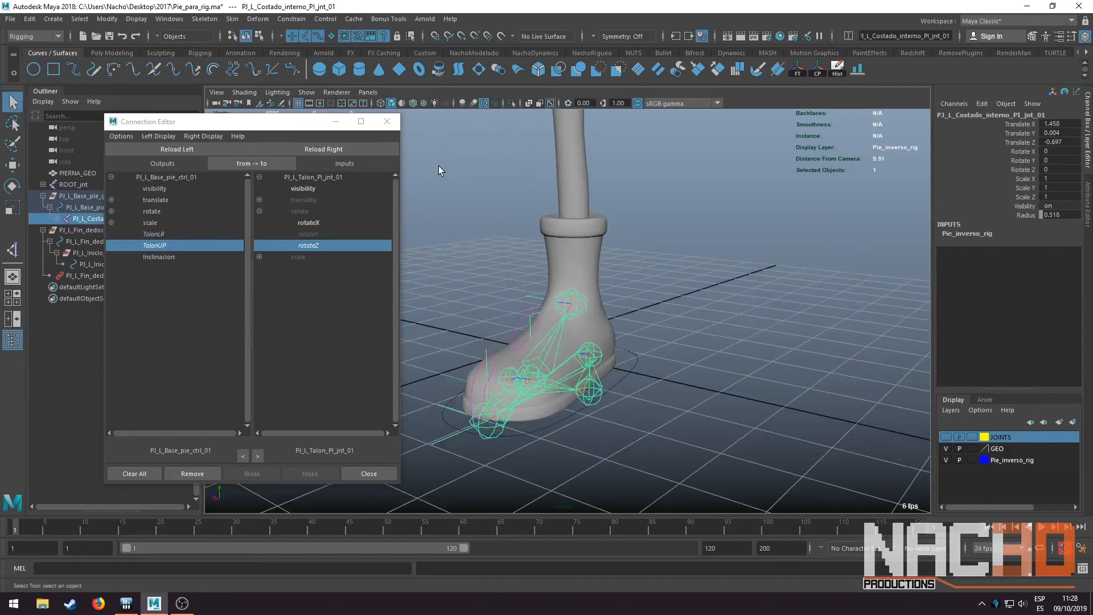
Close the Connection Editor and switch from the Rigging to the Animation command set with nothing selected
{"action": "left_click", "coordinate": [390, 127]}
{"action": "left_click", "coordinate": [445, 200]}
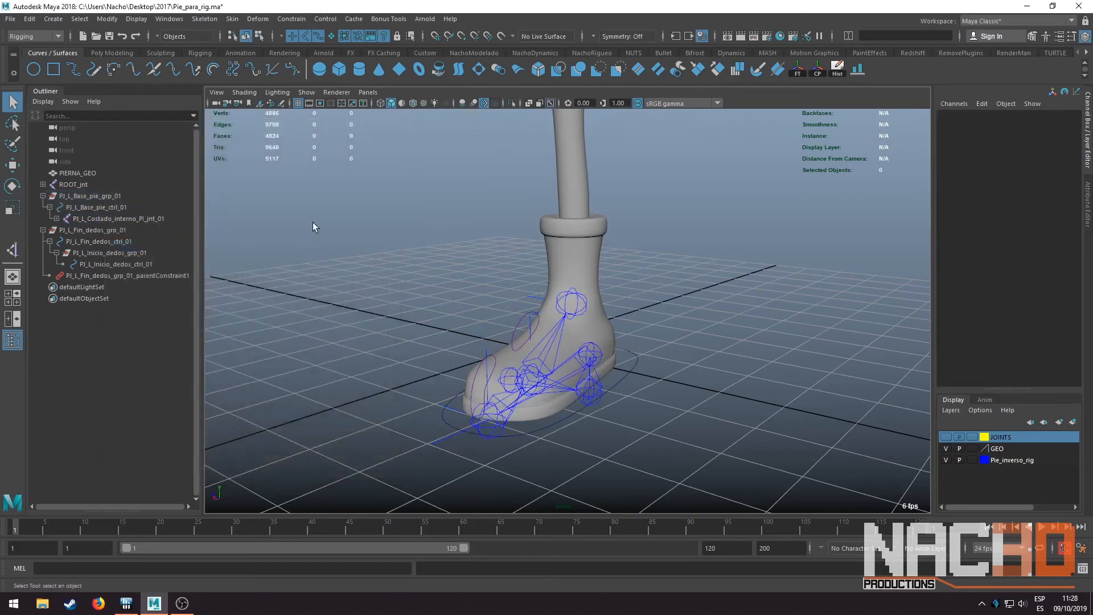
{"action": "left_click", "coordinate": [179, 21]}
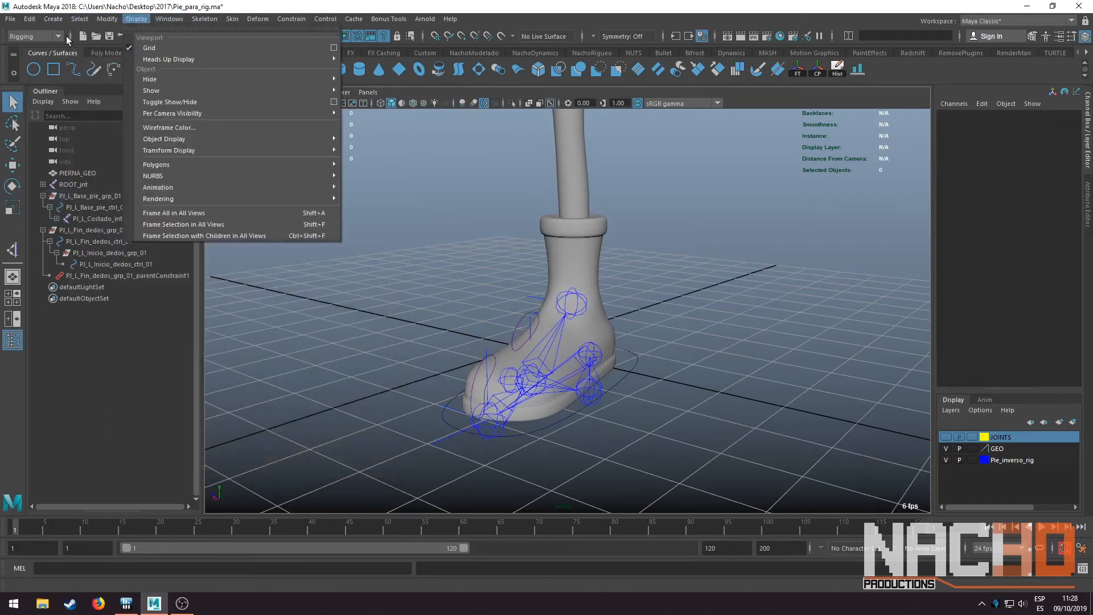
{"action": "left_click", "coordinate": [52, 37]}
{"action": "left_click", "coordinate": [23, 72]}
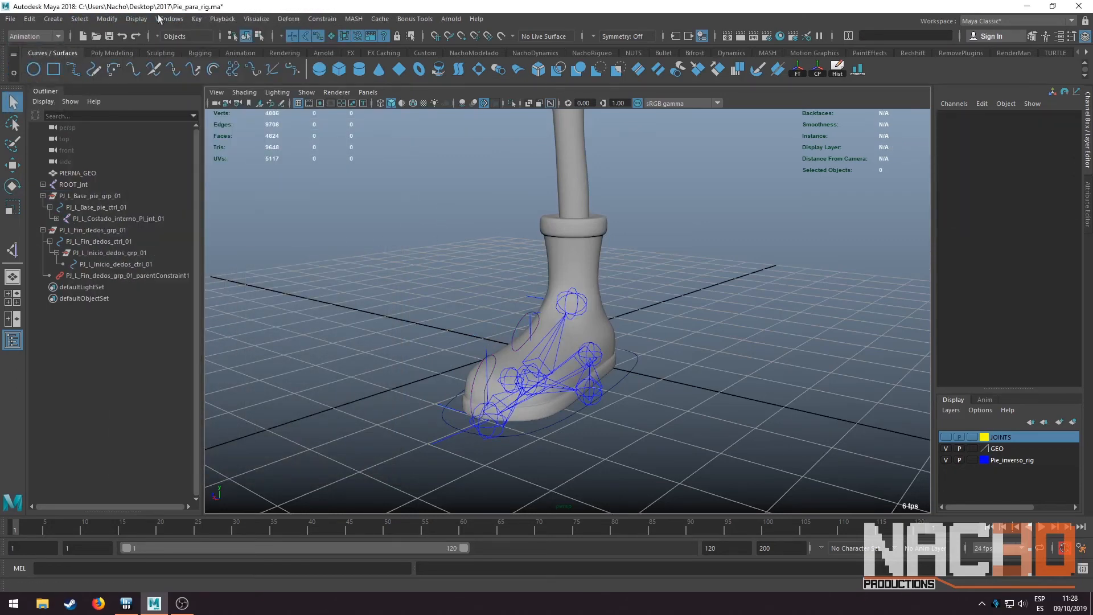
{"action": "left_click", "coordinate": [200, 20]}
{"action": "mouse_move", "coordinate": [320, 117]}
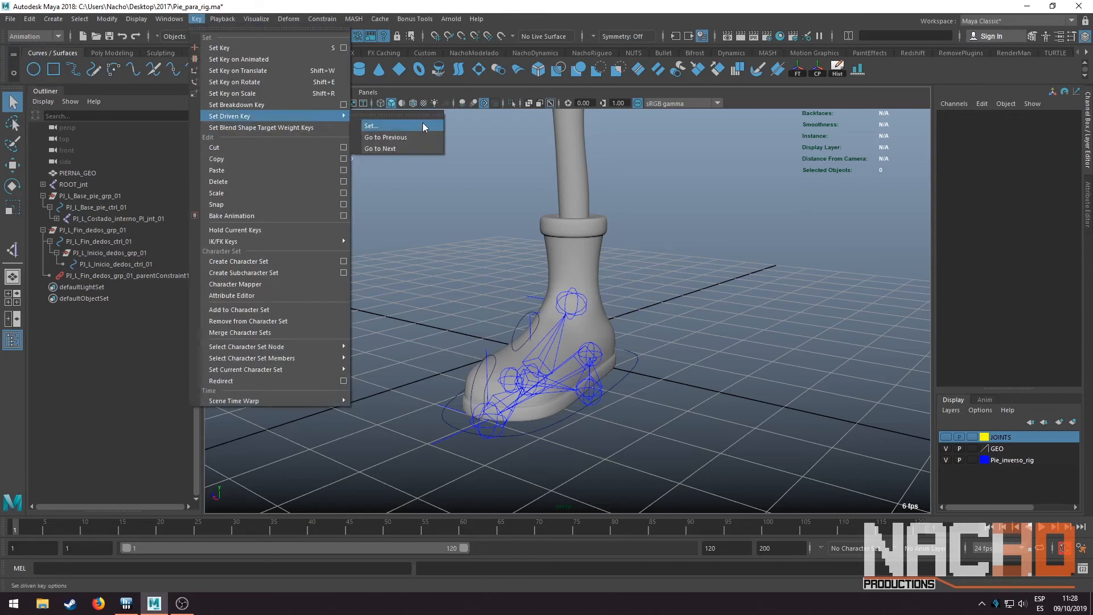
{"action": "left_click", "coordinate": [416, 125]}
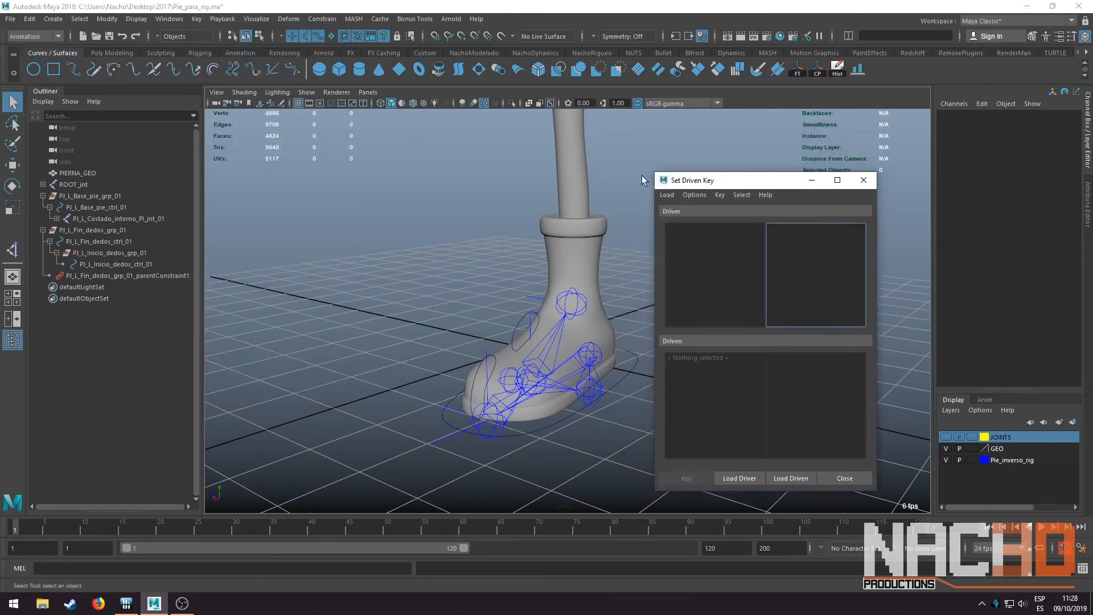
{"action": "left_click", "coordinate": [864, 181]}
{"action": "left_click_drag", "start_coordinate": [792, 342], "coordinate": [685, 369], "text": "alt"}
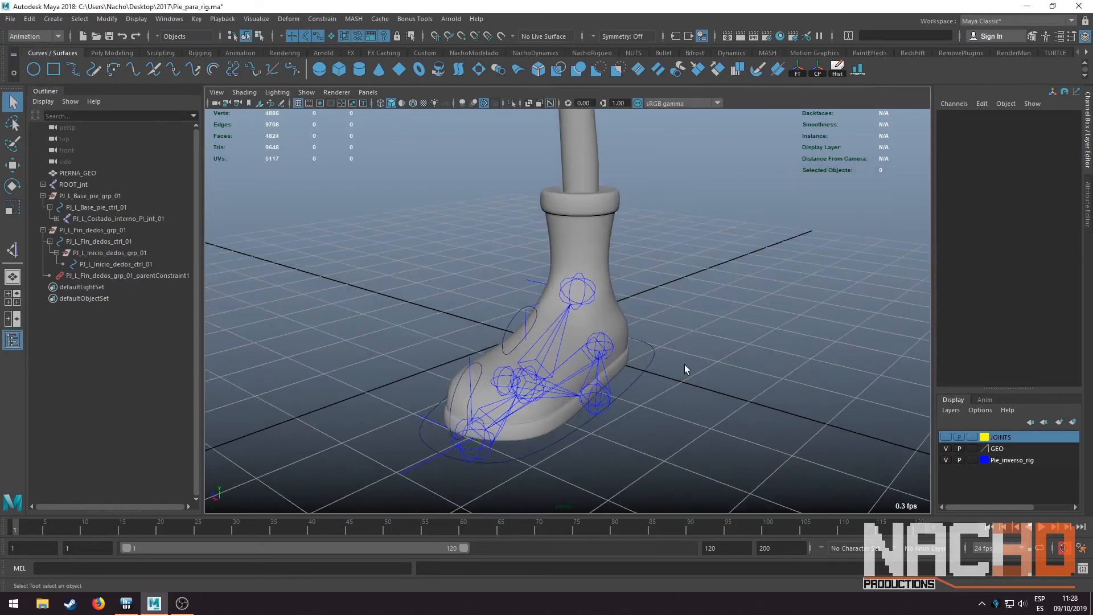
Open Set Driven Key from the base control's Inclinacion attribute and load PJ_L_Base_pie_ctrl_01 as the driver
{"action": "left_click", "coordinate": [654, 377]}
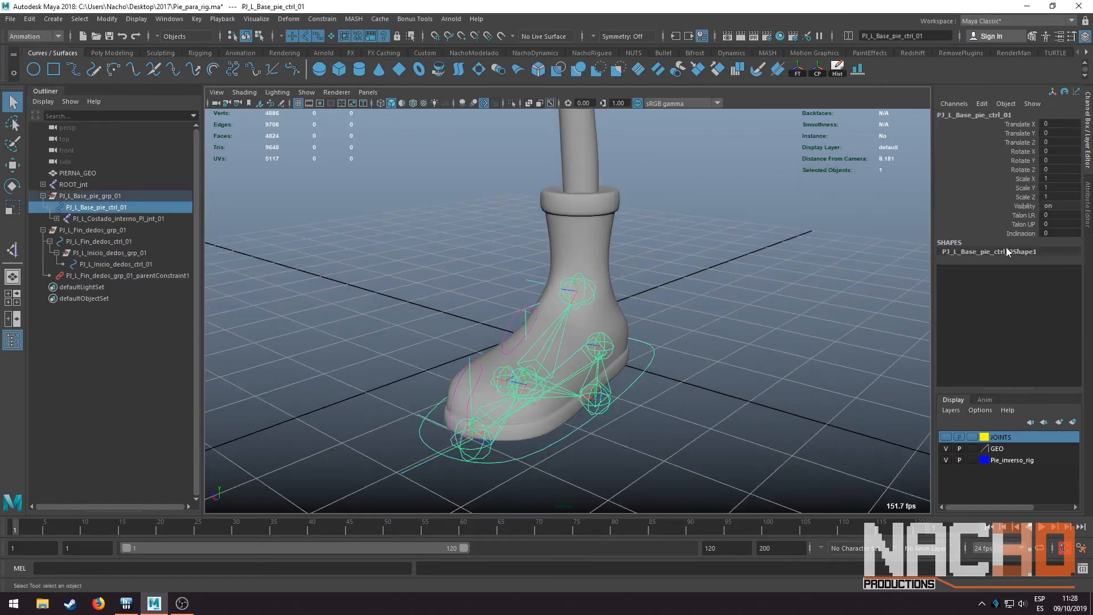
{"action": "left_click", "coordinate": [1019, 234]}
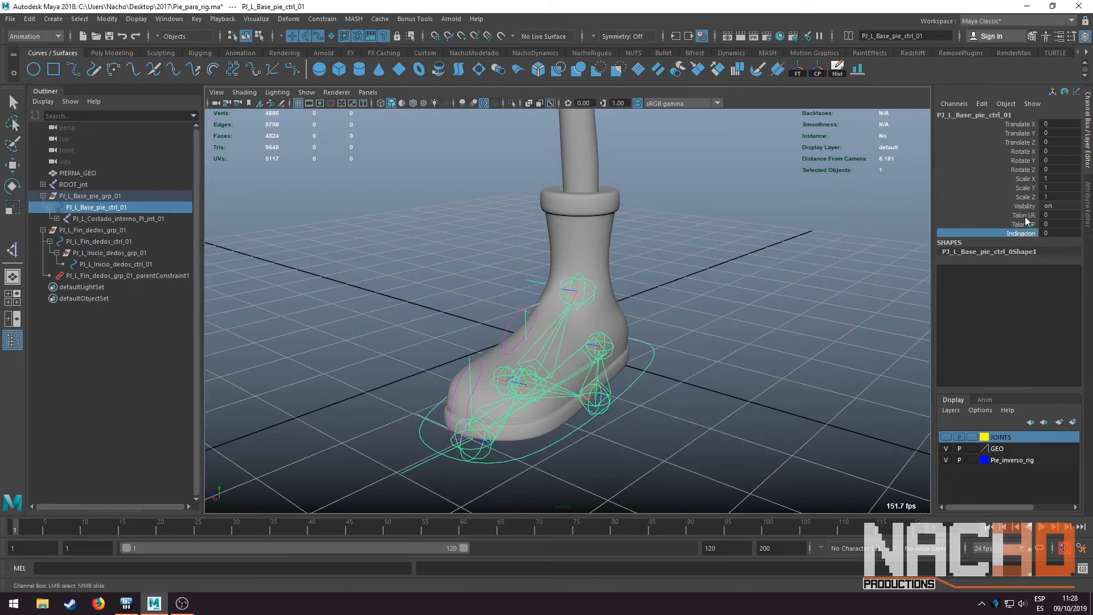
{"action": "right_click", "coordinate": [1016, 232]}
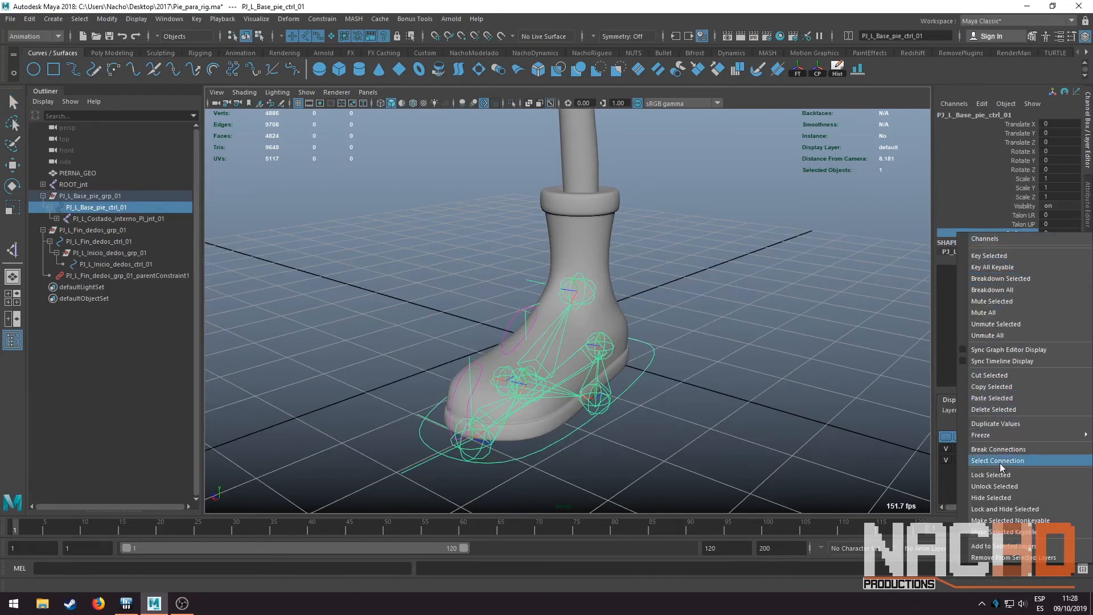
{"action": "left_click", "coordinate": [1024, 238]}
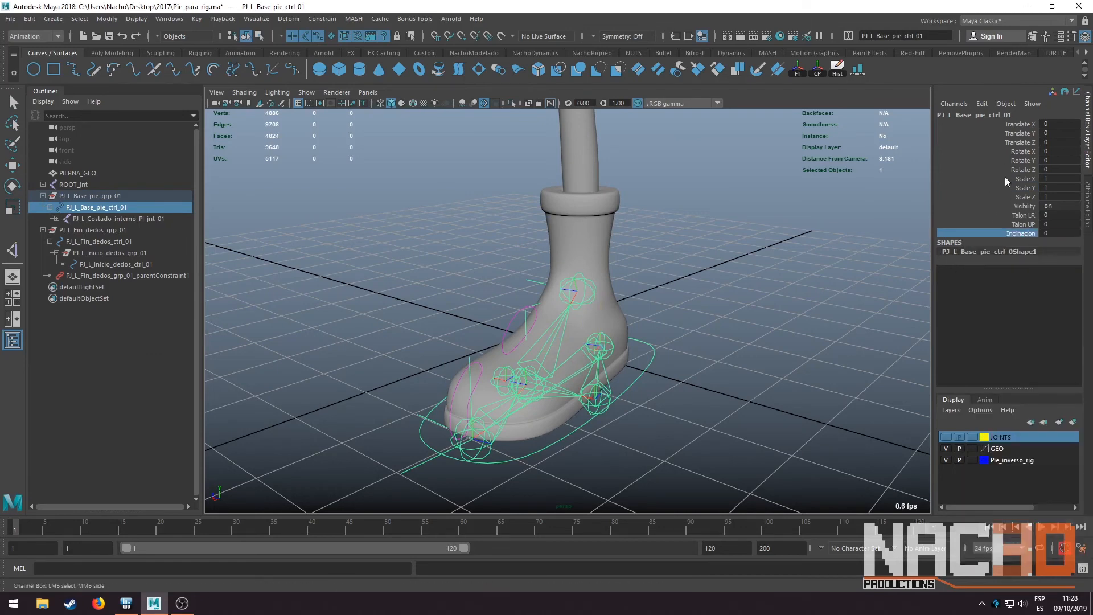
{"action": "right_click", "coordinate": [1023, 231]}
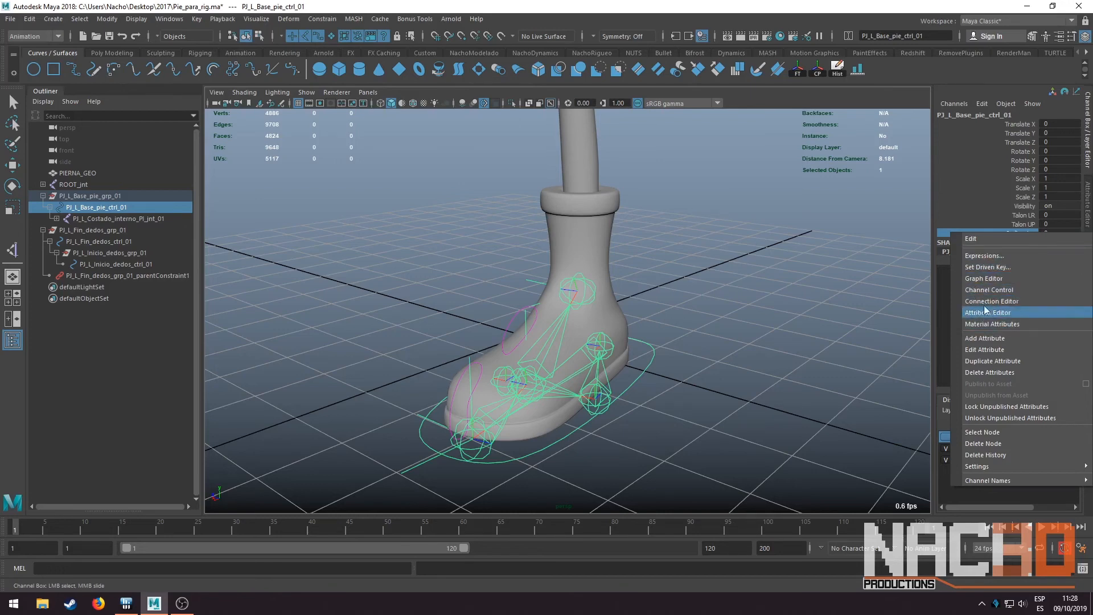
{"action": "left_click", "coordinate": [989, 268]}
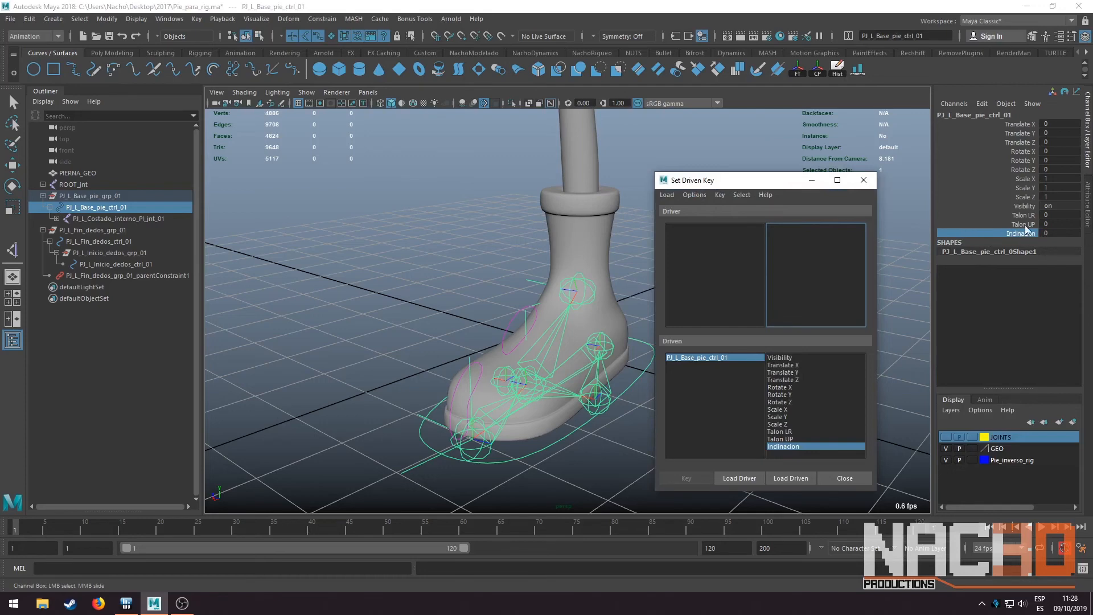
{"action": "left_click_drag", "start_coordinate": [762, 183], "coordinate": [784, 151]}
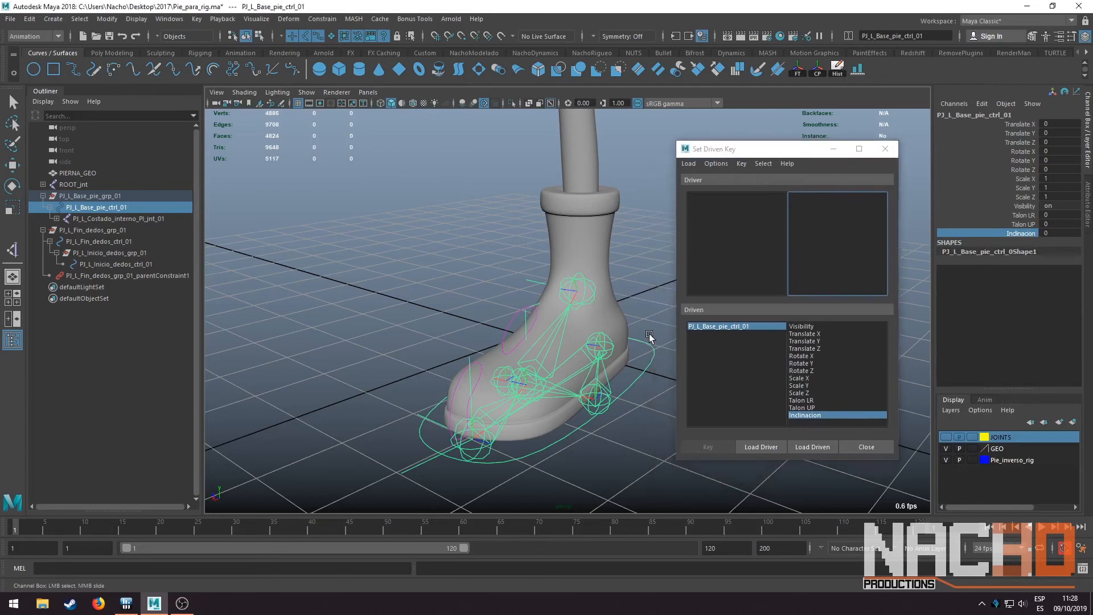
{"action": "left_click", "coordinate": [761, 447]}
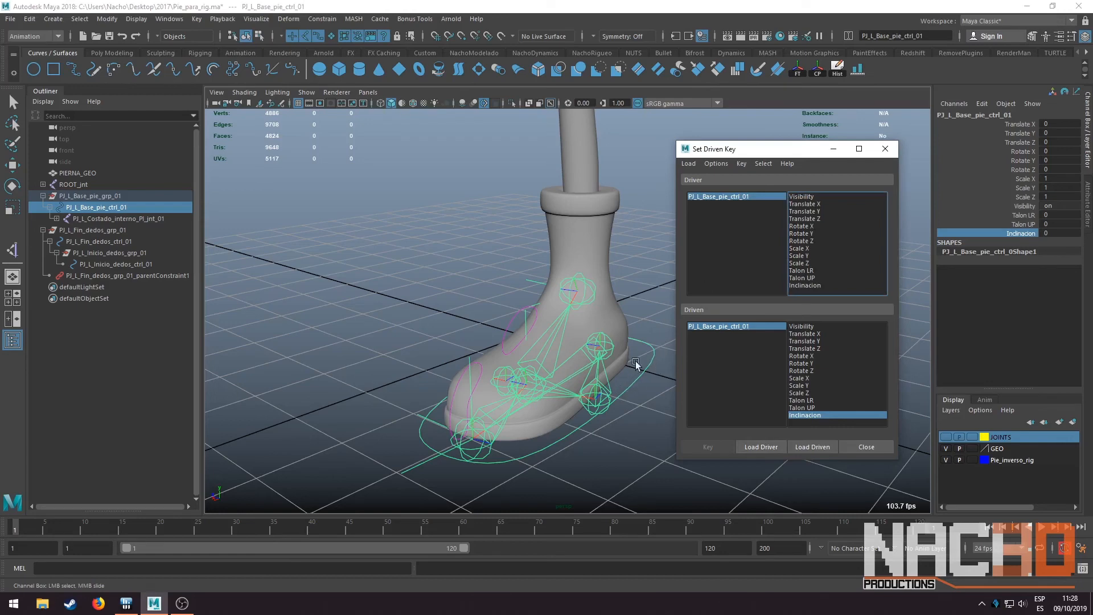
Load the inner and outer side joints, PJ_L_Costado_interno_PI_jnt_01 and PJ_L_Costado_externo_PI_jnt_01, as driven objects and highlight both
{"action": "left_click", "coordinate": [593, 398]}
{"action": "left_click_drag", "start_coordinate": [568, 415], "coordinate": [669, 345], "text": "alt"}
{"action": "left_click", "coordinate": [447, 397]}
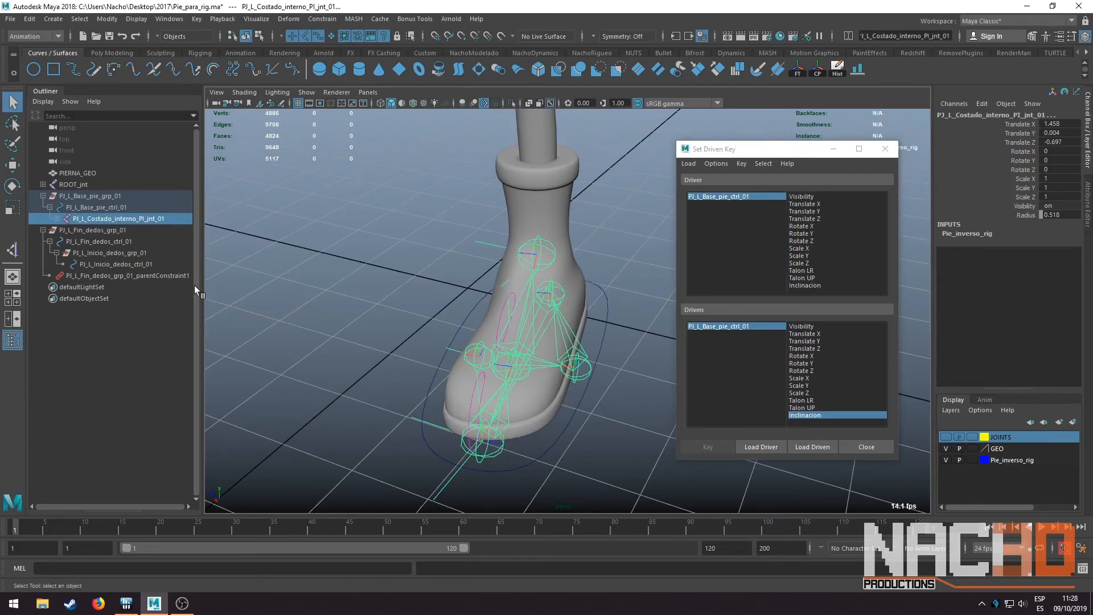
{"action": "left_click", "coordinate": [57, 219]}
{"action": "left_click", "coordinate": [139, 230], "text": "shift"}
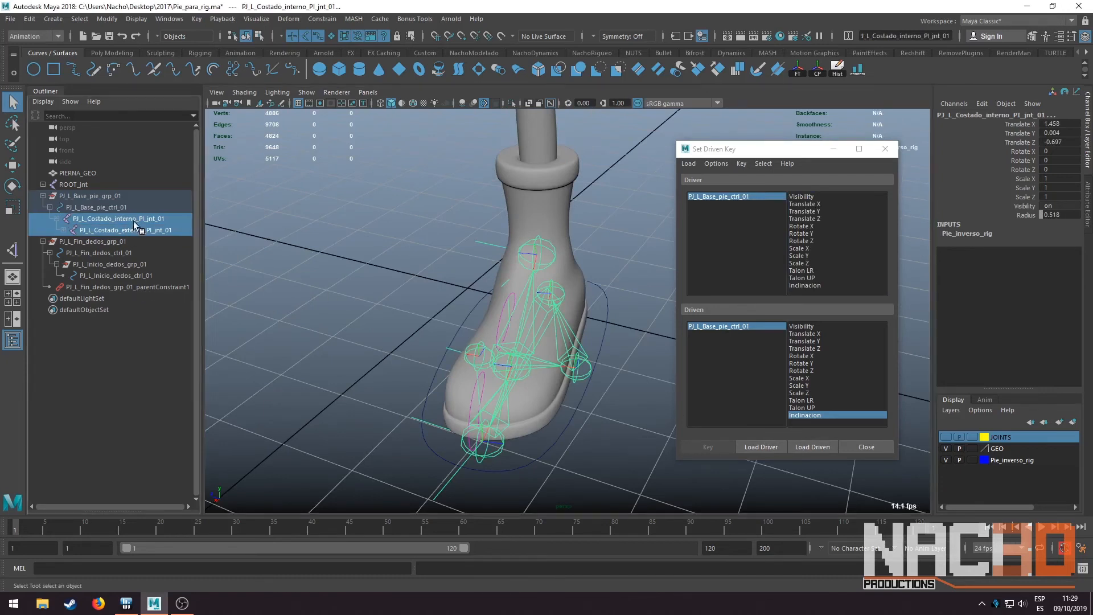
{"action": "left_click", "coordinate": [819, 450]}
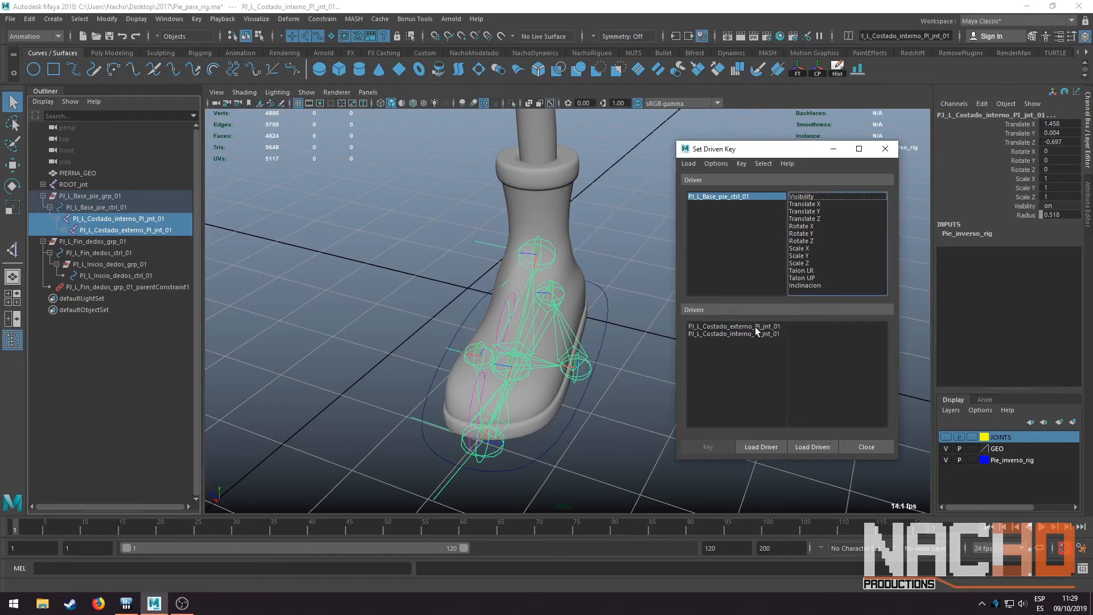
{"action": "left_click_drag", "start_coordinate": [753, 328], "coordinate": [755, 336]}
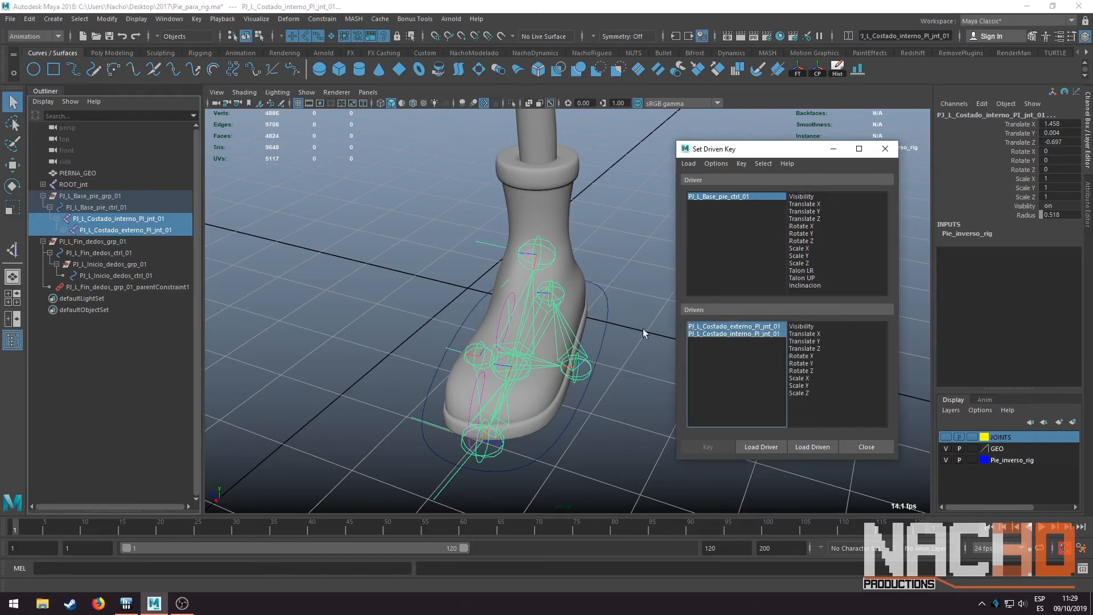
Check the tilt axis by test-rotating the outer side joint about 33° in Z, undoing it, and inspecting the inner side joint
{"action": "left_click", "coordinate": [572, 379]}
{"action": "key", "text": "e"}
{"action": "left_click_drag", "start_coordinate": [572, 378], "coordinate": [615, 393], "text": "alt"}
{"action": "key", "text": "ctrl+z"}
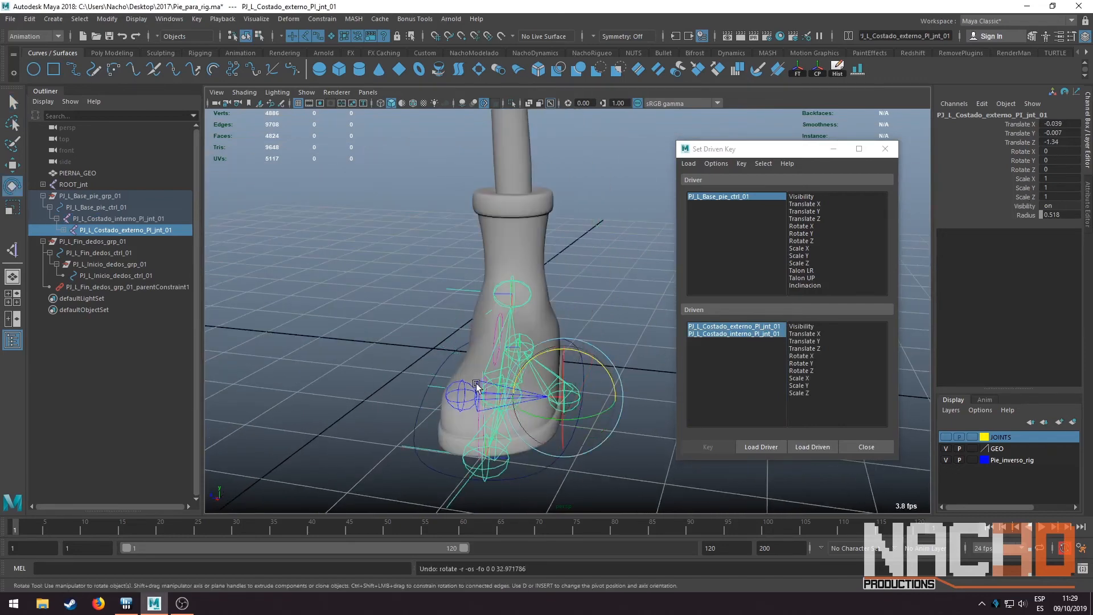
{"action": "key", "text": "q"}
{"action": "left_click", "coordinate": [460, 395]}
{"action": "key", "text": "e"}
{"action": "left_click_drag", "start_coordinate": [500, 375], "coordinate": [456, 415], "text": "alt"}
{"action": "key", "text": "q"}
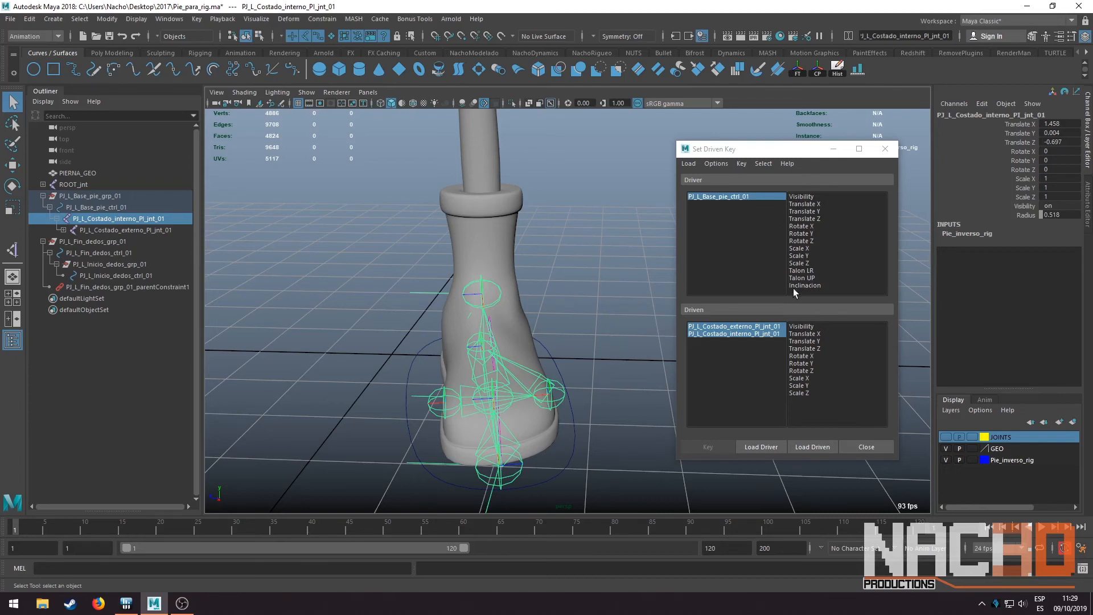
Choose Inclinacion as the driver attribute and Rotate Z as the driven attribute for both side joints, checking the outer joint and base control
{"action": "left_click", "coordinate": [815, 286]}
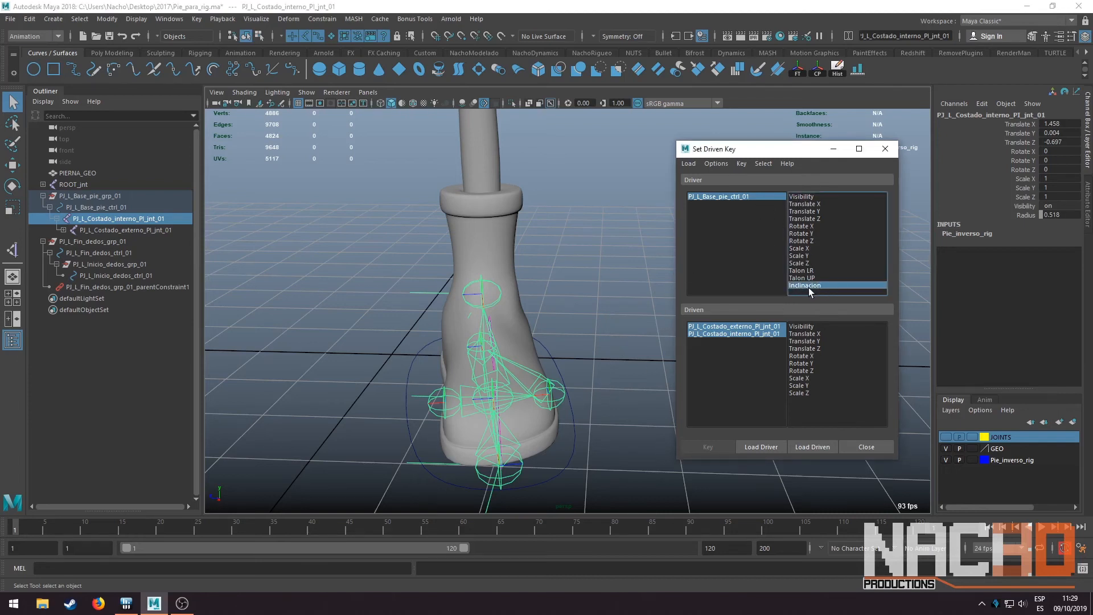
{"action": "left_click", "coordinate": [808, 371]}
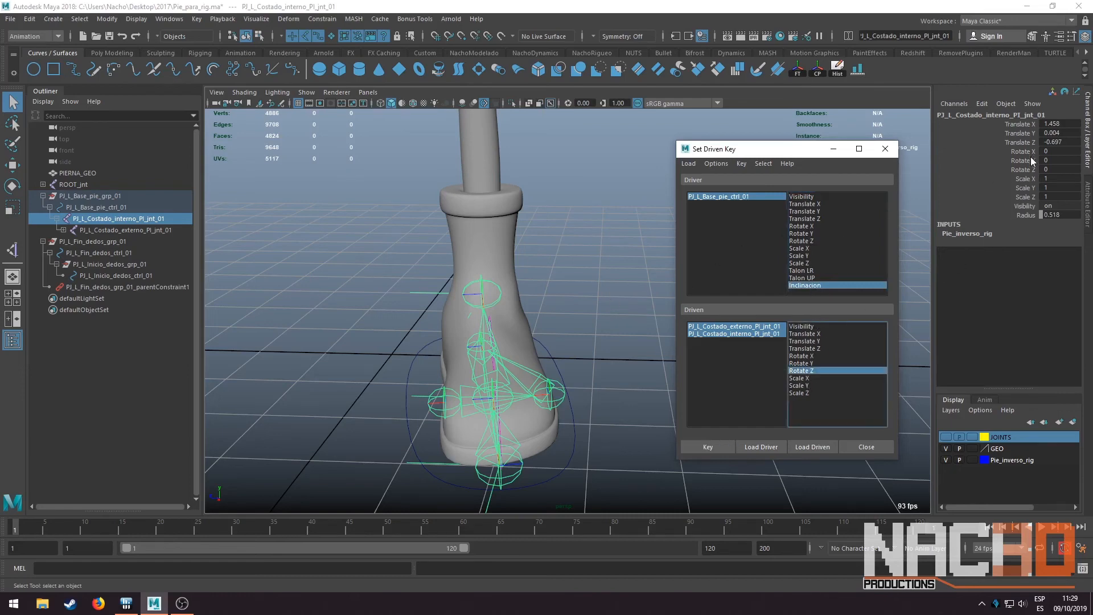
{"action": "left_click", "coordinate": [564, 396]}
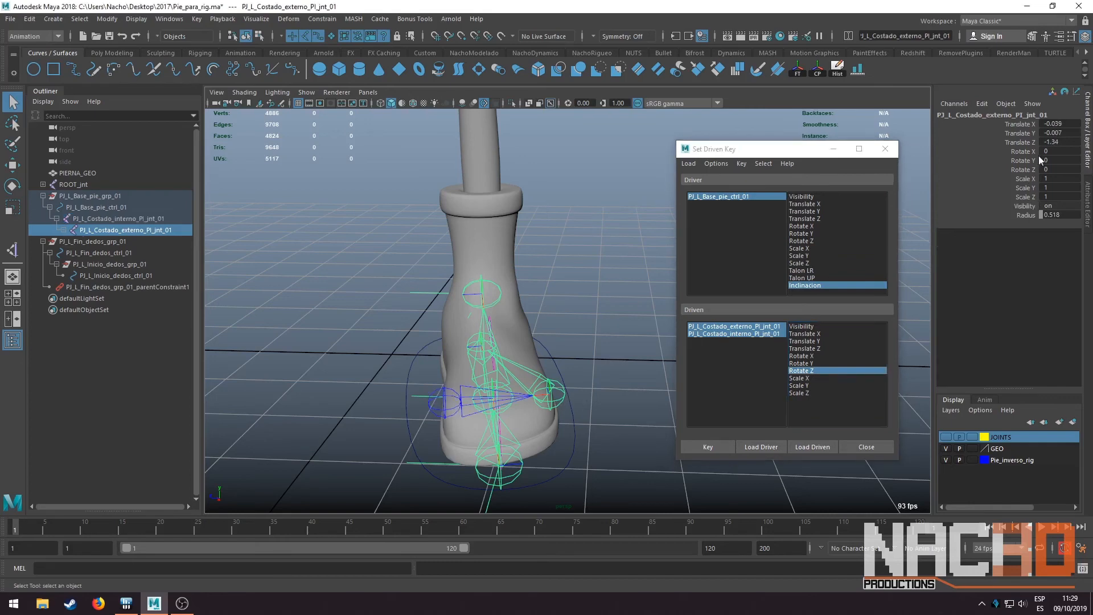
{"action": "left_click", "coordinate": [579, 459]}
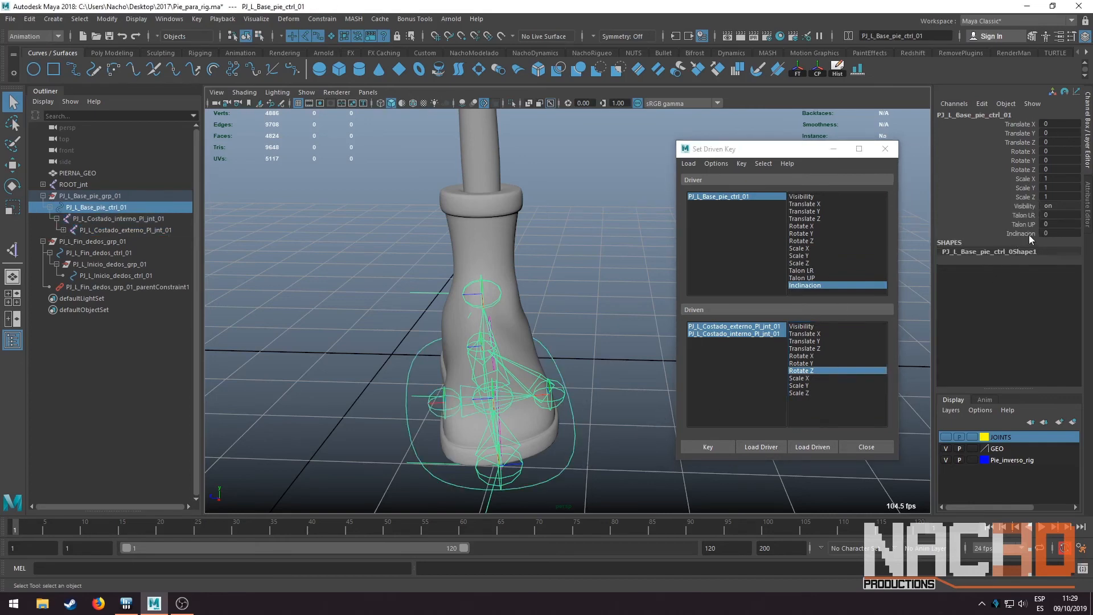
Key the neutral pose of both side joints' Rotate Z against Inclinacion at 0, and check the outer side joint's channels
{"action": "left_click_drag", "start_coordinate": [763, 149], "coordinate": [741, 135]}
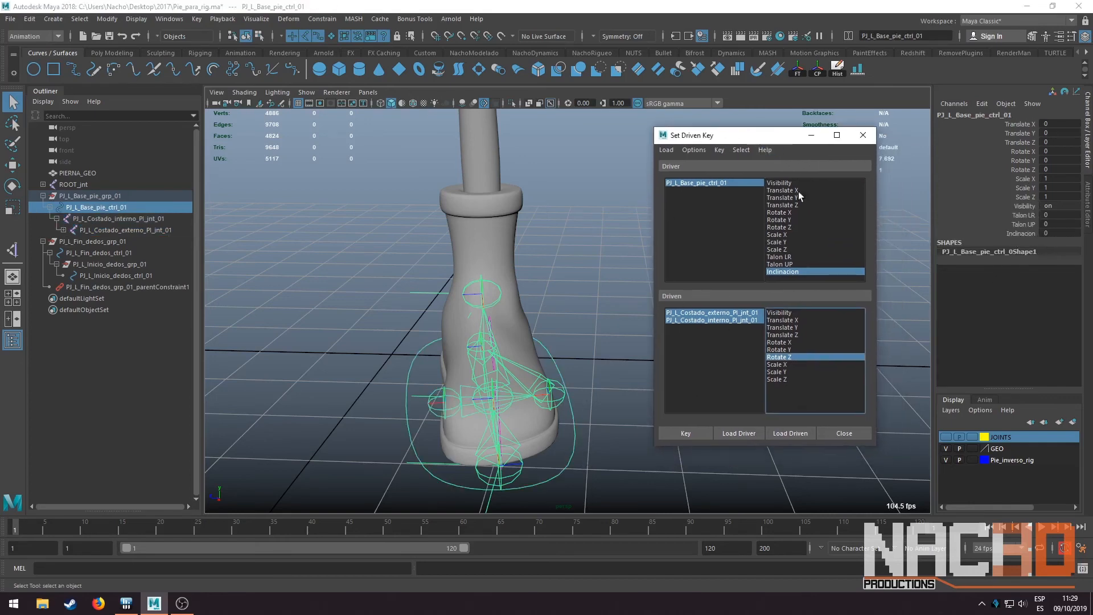
{"action": "left_click", "coordinate": [694, 435]}
{"action": "left_click", "coordinate": [562, 404]}
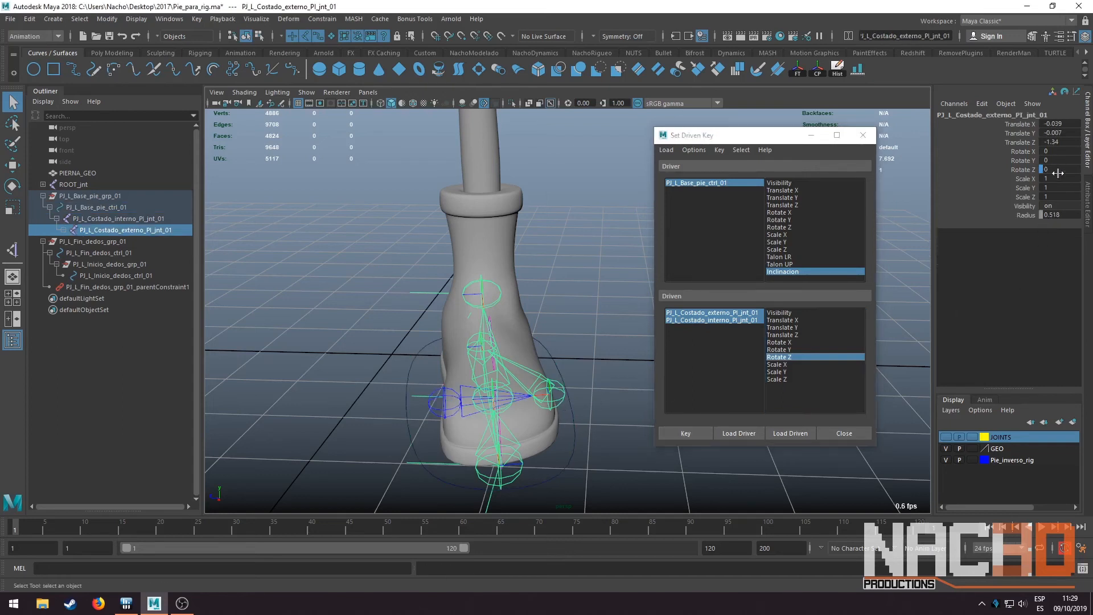
{"action": "left_click", "coordinate": [602, 426]}
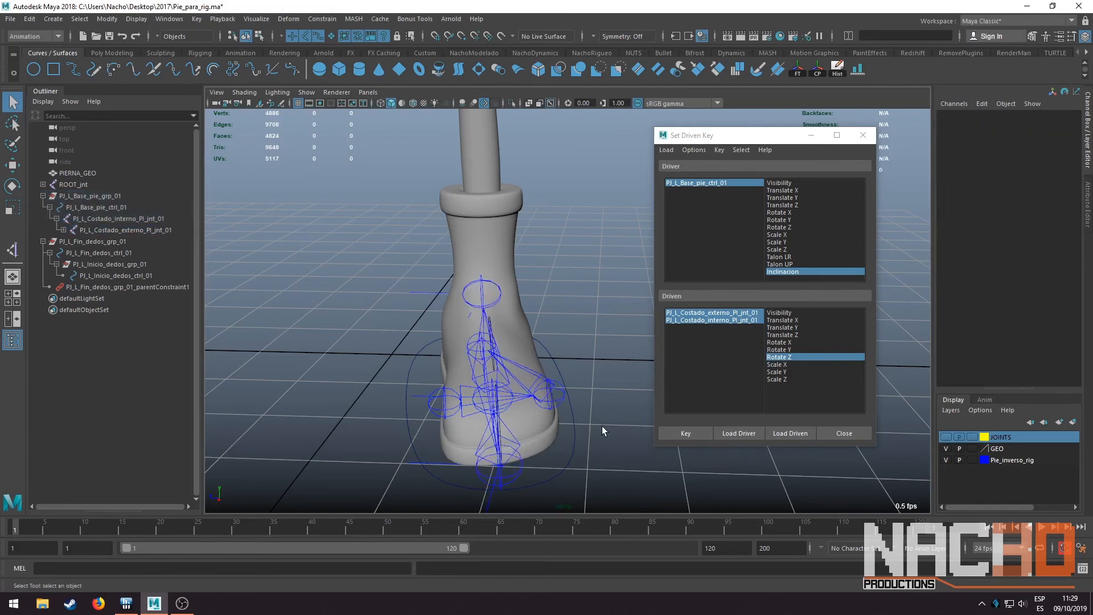
Set the Inclinacion attribute of PJ_L_Base_pie_ctrl_01 to 30
{"action": "left_click", "coordinate": [575, 453]}
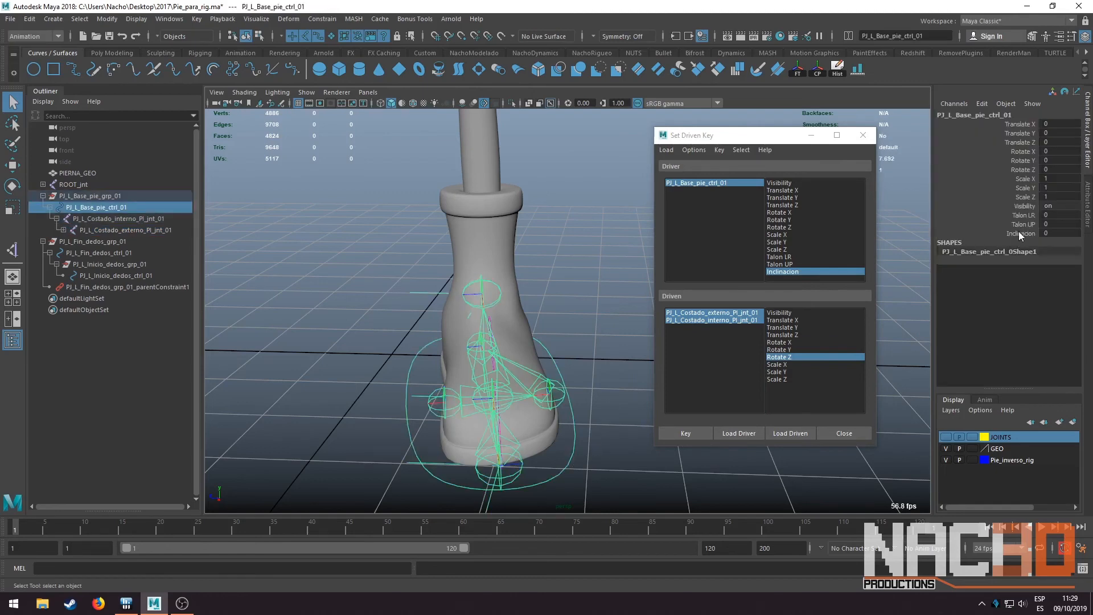
{"action": "left_click", "coordinate": [1021, 233]}
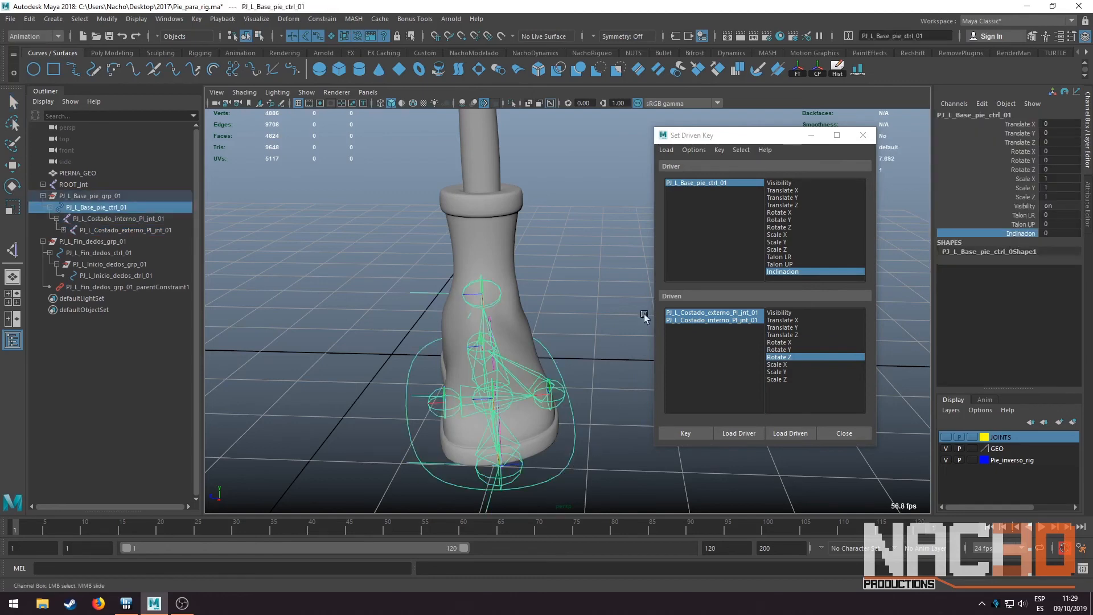
{"action": "left_click", "coordinate": [1049, 232]}
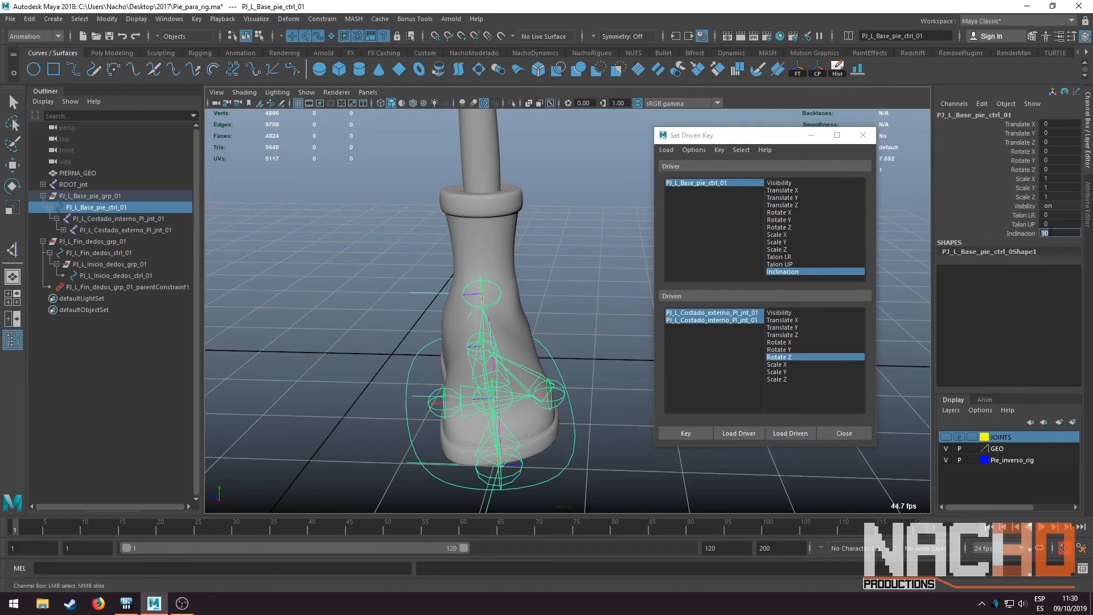
{"action": "type", "text": "30"}
{"action": "key", "text": "Return"}
Rotate the outer side joint to 60 in Rotate Z and set a driven key for that pose
{"action": "left_click", "coordinate": [556, 387]}
{"action": "left_click_drag", "start_coordinate": [556, 388], "coordinate": [596, 378], "text": "alt"}
{"action": "key", "text": "e"}
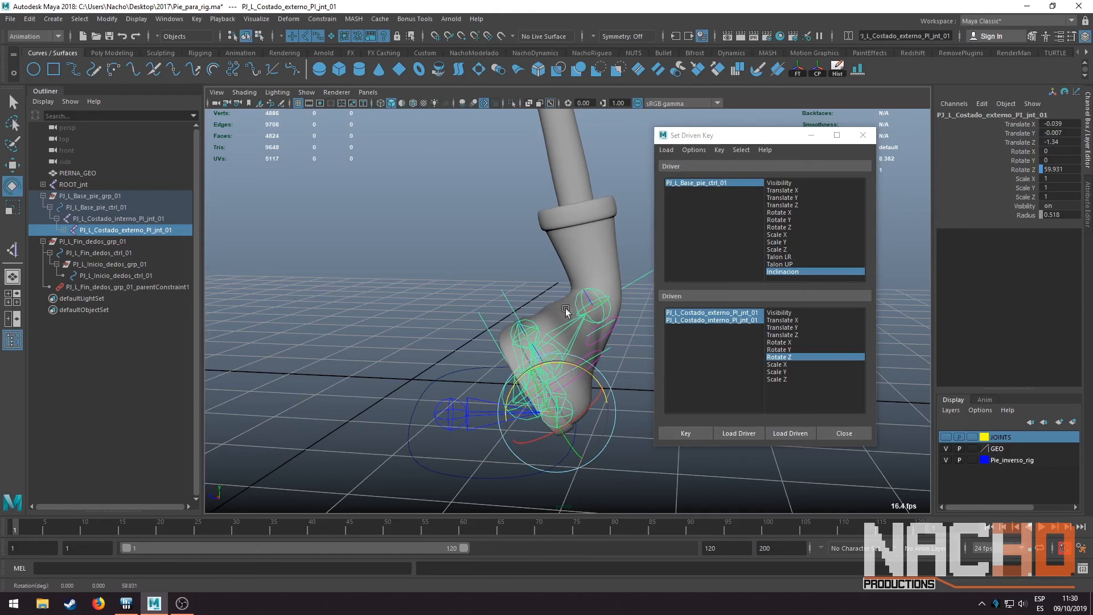
{"action": "double_click", "coordinate": [1059, 169]}
{"action": "type", "text": "60"}
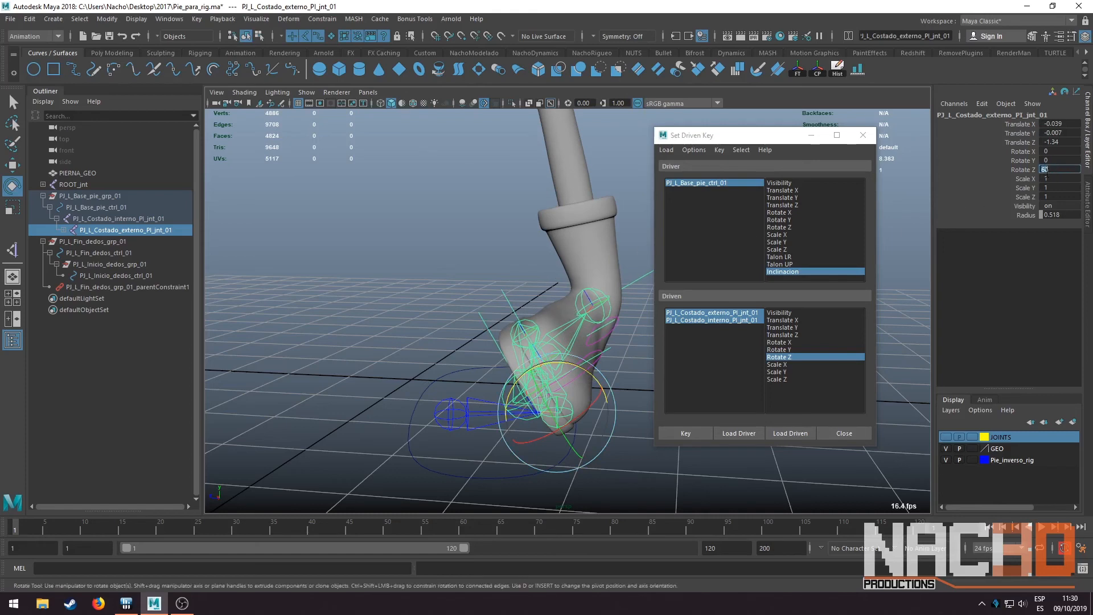
{"action": "key", "text": "Return"}
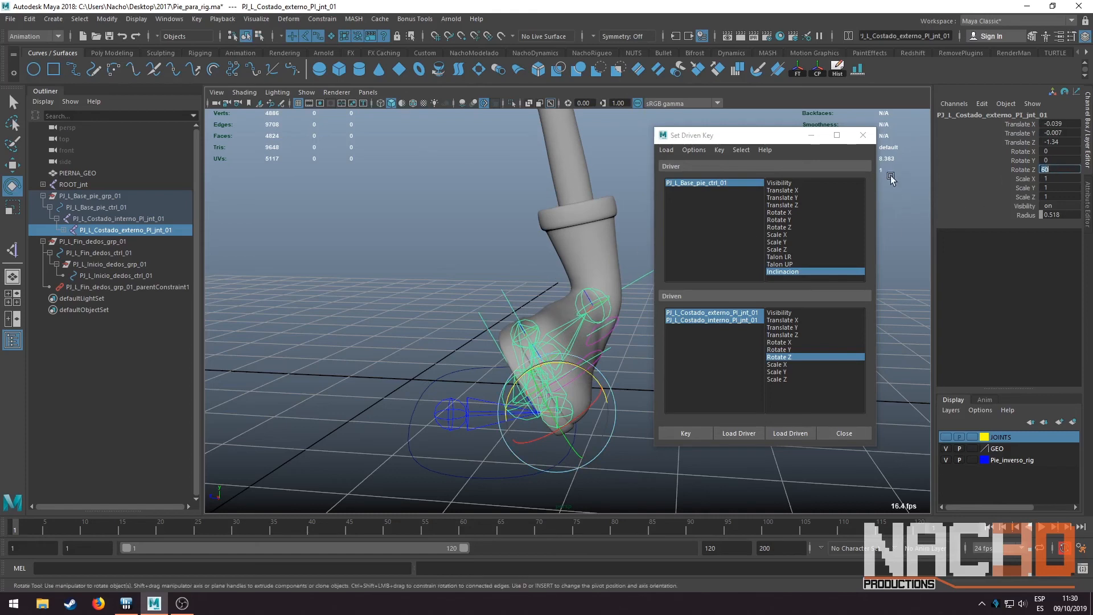
{"action": "left_click", "coordinate": [689, 433]}
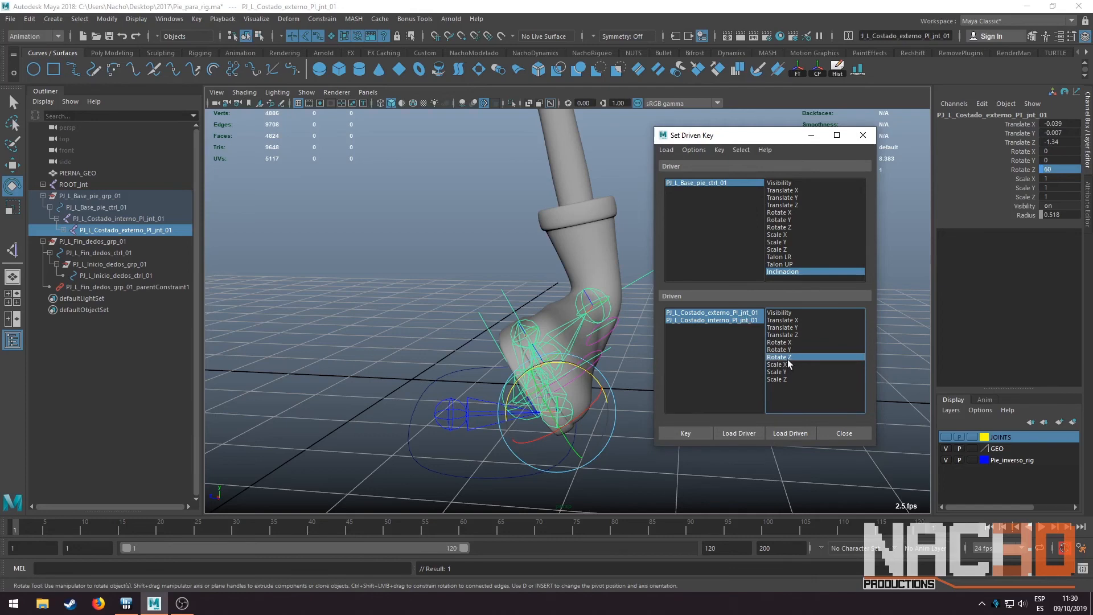
Scrub the base control's Inclinacion to test the outward tilt, and set the attribute to -30
{"action": "left_click", "coordinate": [439, 470]}
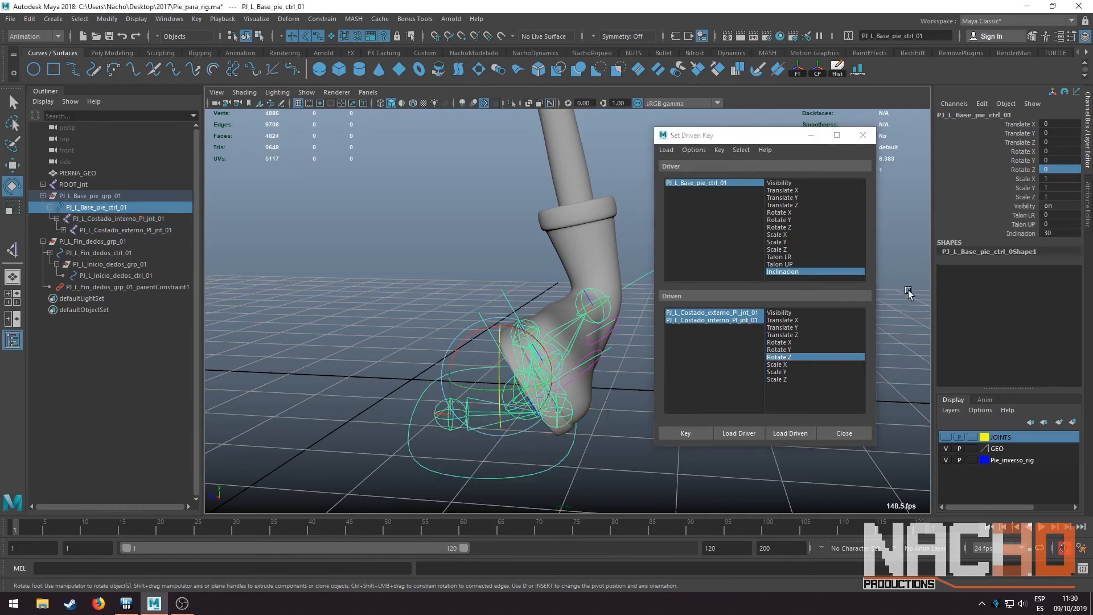
{"action": "left_click", "coordinate": [1020, 233]}
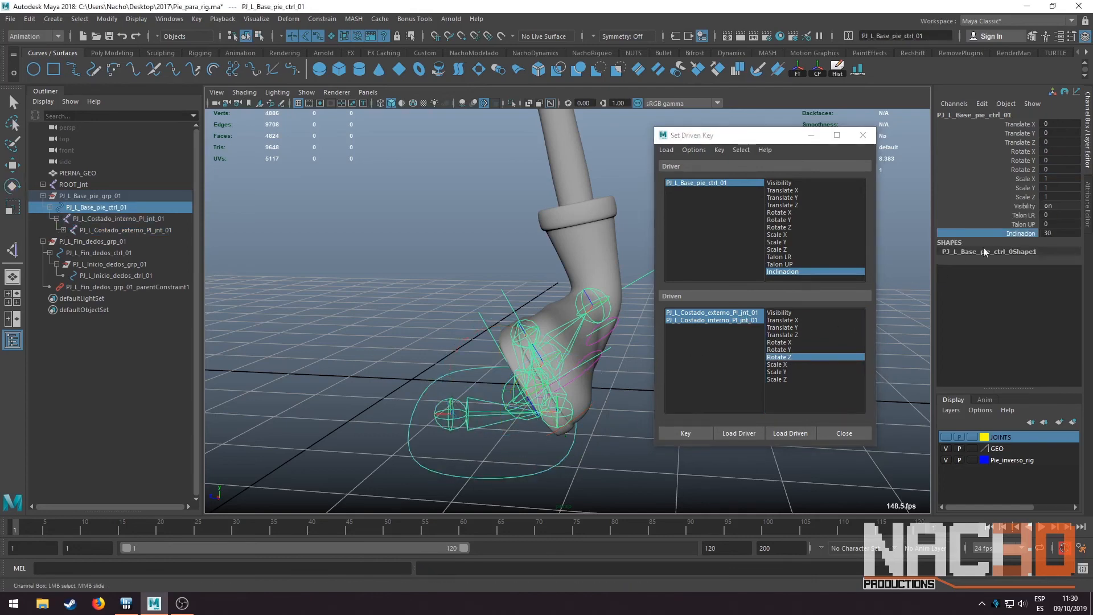
{"action": "middle_click_drag", "start_coordinate": [510, 358], "coordinate": [257, 374]}
{"action": "double_click", "coordinate": [1052, 233]}
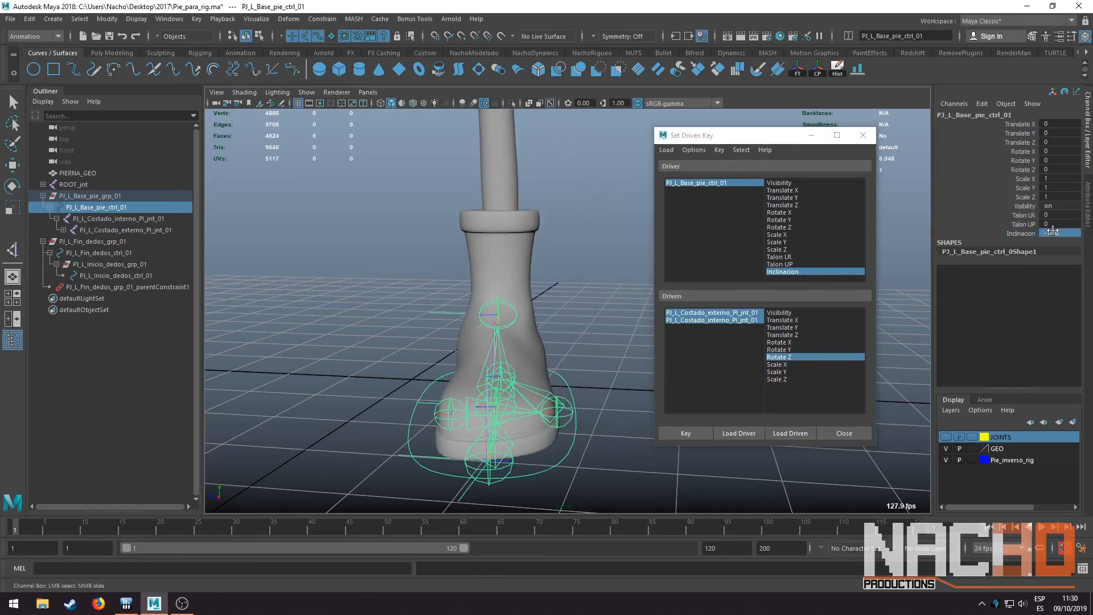
{"action": "type", "text": "-30"}
Rotate the inner side joint to -60 in Rotate Z, set the driven key, and close Set Driven Key
{"action": "left_click", "coordinate": [450, 406]}
{"action": "left_click", "coordinate": [450, 410]}
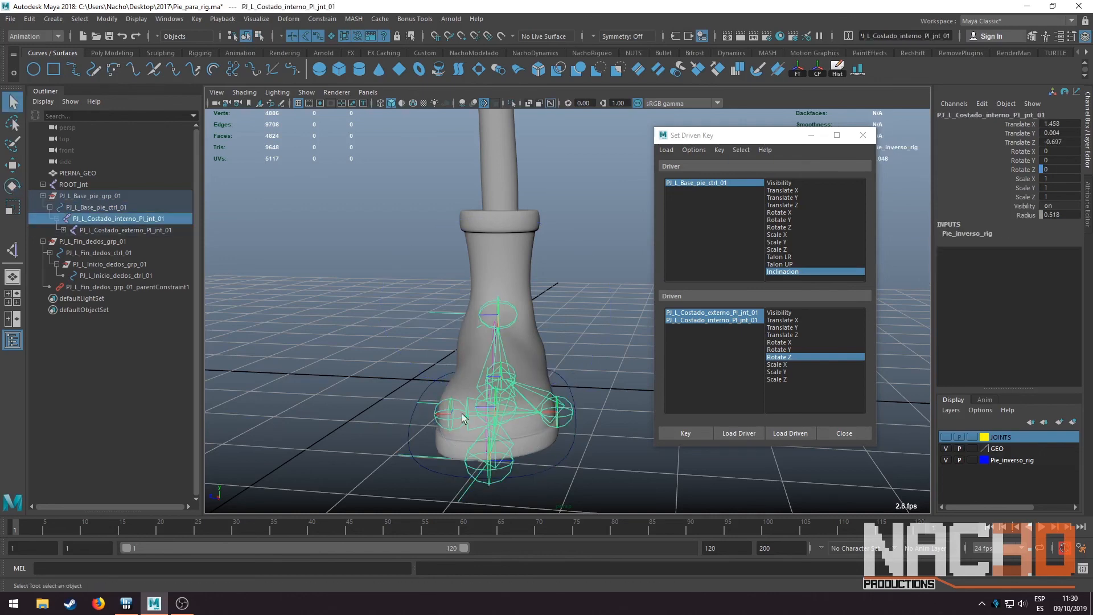
{"action": "key", "text": "e"}
{"action": "left_click_drag", "start_coordinate": [495, 387], "coordinate": [455, 433]}
{"action": "double_click", "coordinate": [1056, 169]}
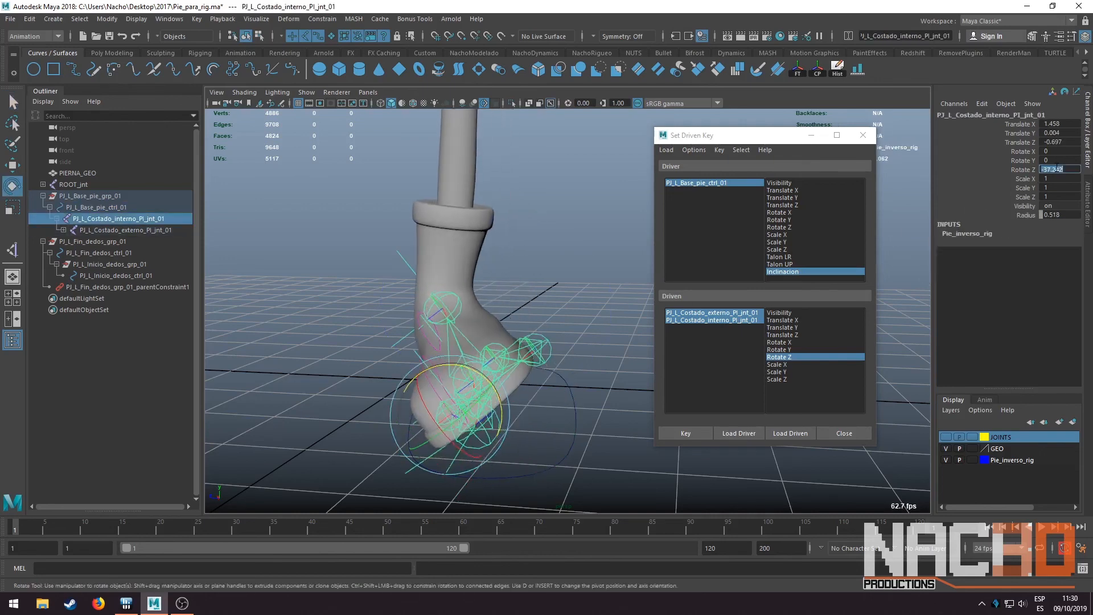
{"action": "type", "text": "-60"}
{"action": "key", "text": "Return"}
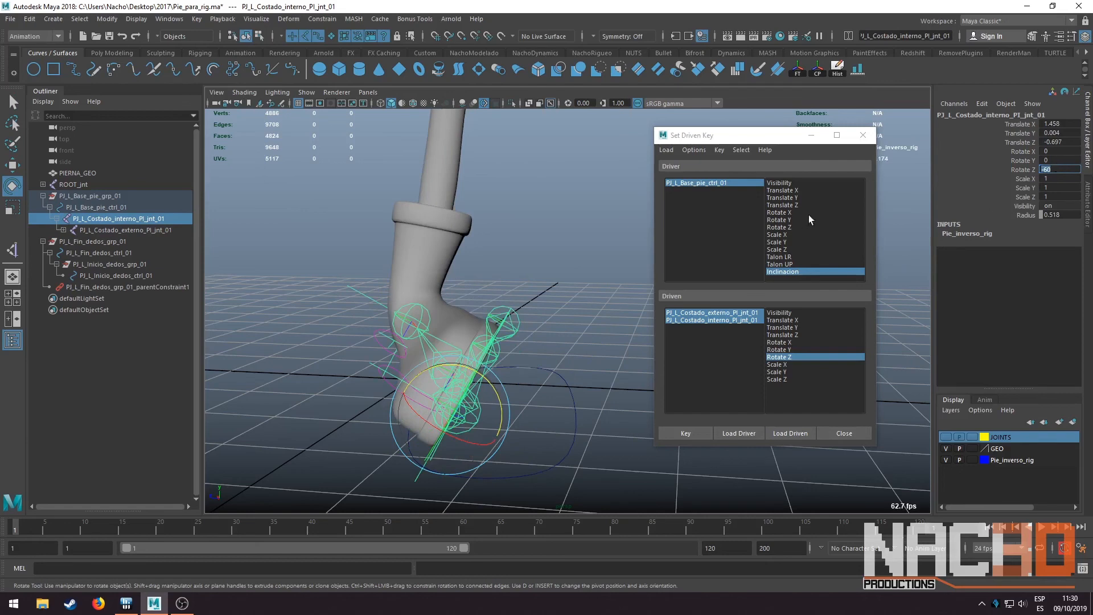
{"action": "left_click", "coordinate": [700, 430]}
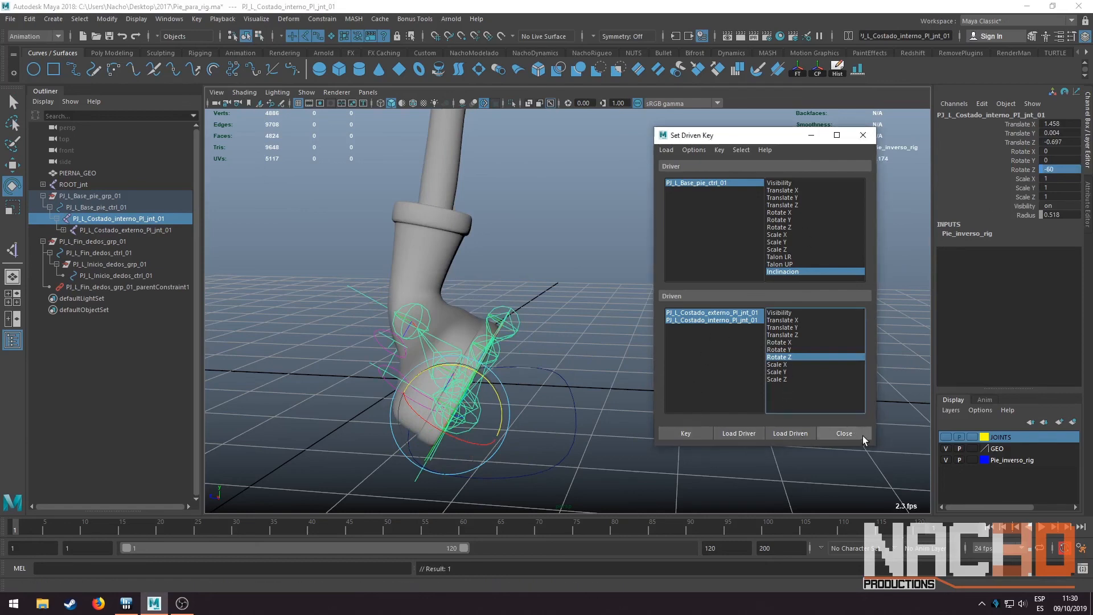
{"action": "left_click", "coordinate": [844, 433]}
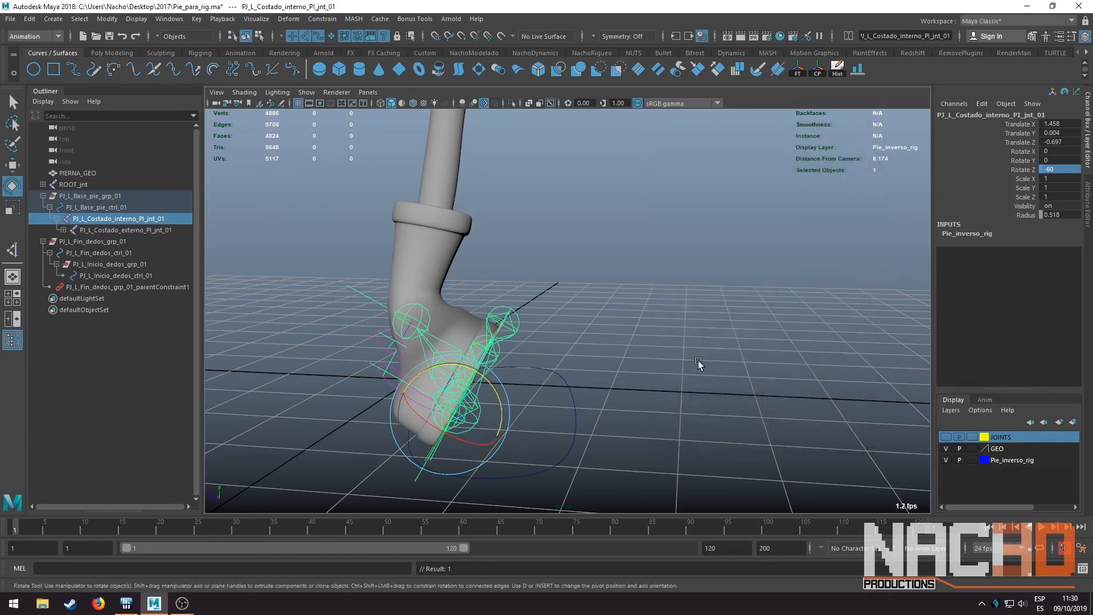
Reselect the base control and reset its Inclinacion to 0
{"action": "left_click_drag", "start_coordinate": [698, 360], "coordinate": [651, 348], "text": "alt"}
{"action": "key", "text": "q"}
{"action": "key", "text": "Up"}
{"action": "left_click_drag", "start_coordinate": [670, 405], "coordinate": [689, 361], "text": "alt"}
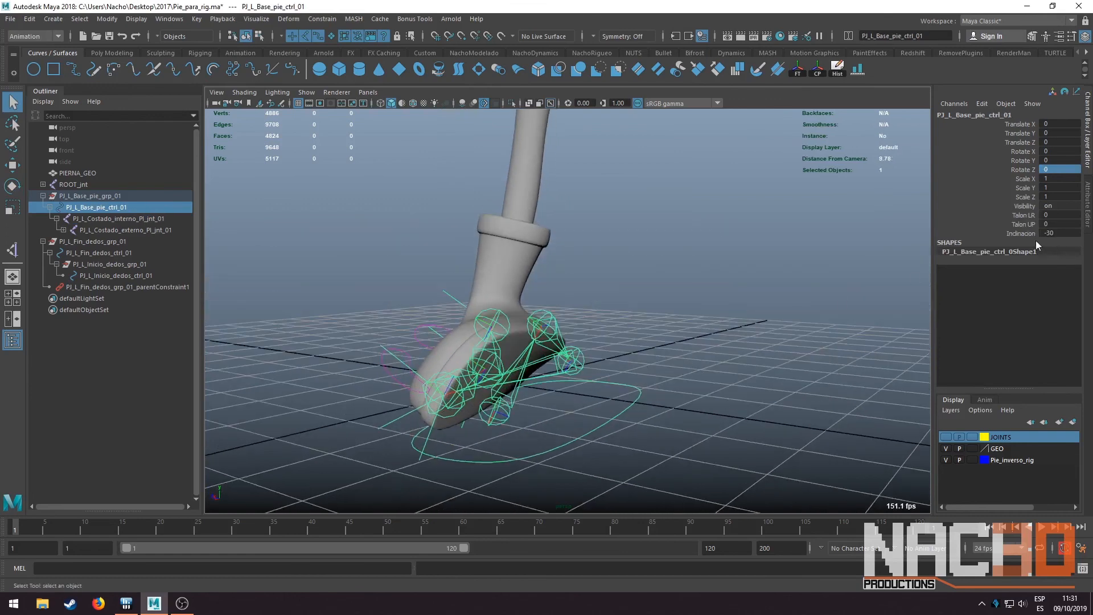
{"action": "left_click", "coordinate": [1015, 233]}
{"action": "type", "text": "0"}
{"action": "key", "text": "Return"}
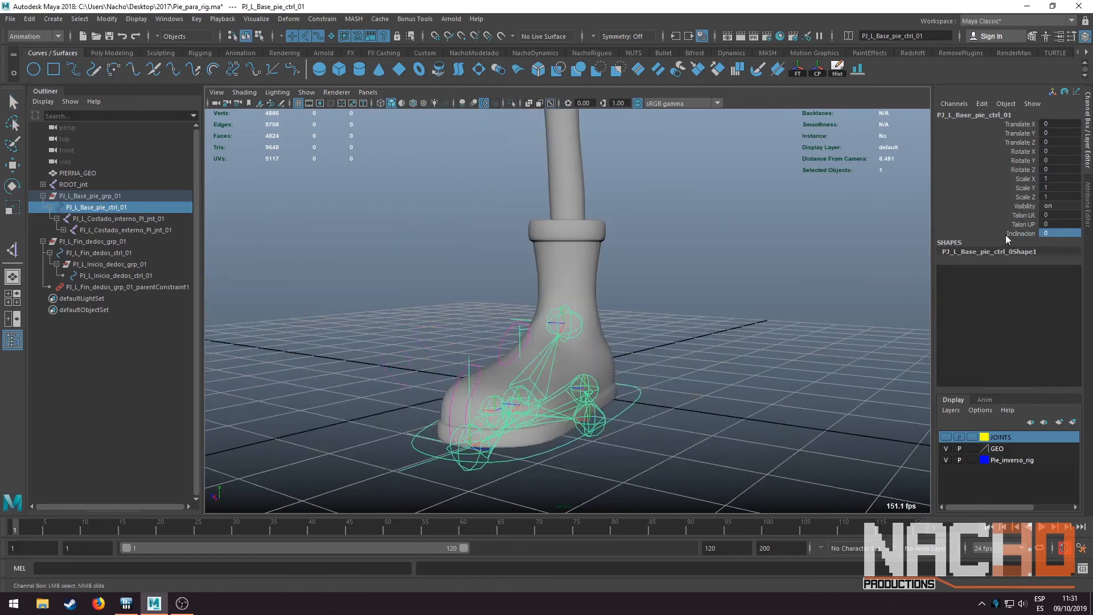
Test the side-to-side foot tilt by scrubbing Inclinacion, and undo the changes
{"action": "left_click", "coordinate": [1016, 234]}
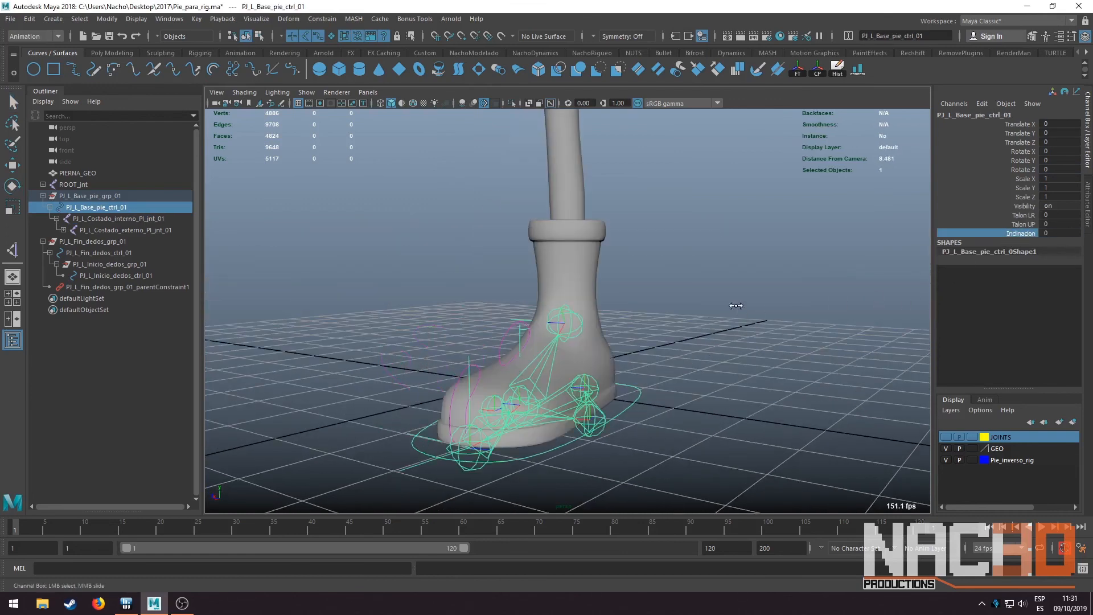
{"action": "mouse_move", "coordinate": [740, 308]}
{"action": "middle_mouse_down"}
{"action": "mouse_move", "coordinate": [759, 308]}
{"action": "mouse_move", "coordinate": [661, 318]}
{"action": "mouse_move", "coordinate": [743, 316]}
{"action": "middle_mouse_up"}
{"action": "key", "text": "ctrl+z"}
{"action": "key", "text": "ctrl+z"}
{"action": "key", "text": "ctrl+z"}
{"action": "key", "text": "ctrl+z"}
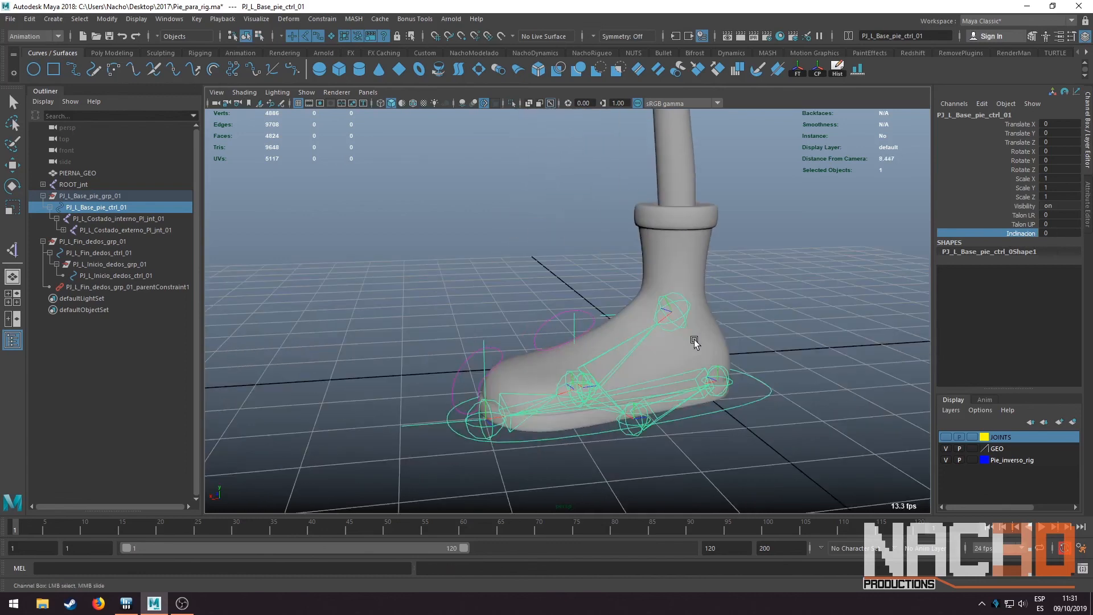
Test-rotate the toe-start and toe-end controls to check how the foot bends, restoring their neutral rotation
{"action": "left_click_drag", "start_coordinate": [683, 349], "coordinate": [586, 342], "text": "alt"}
{"action": "left_click", "coordinate": [626, 329]}
{"action": "key", "text": "e"}
{"action": "key", "text": "ctrl+z"}
{"action": "key", "text": "q"}
{"action": "left_click", "coordinate": [511, 356]}
{"action": "key", "text": "e"}
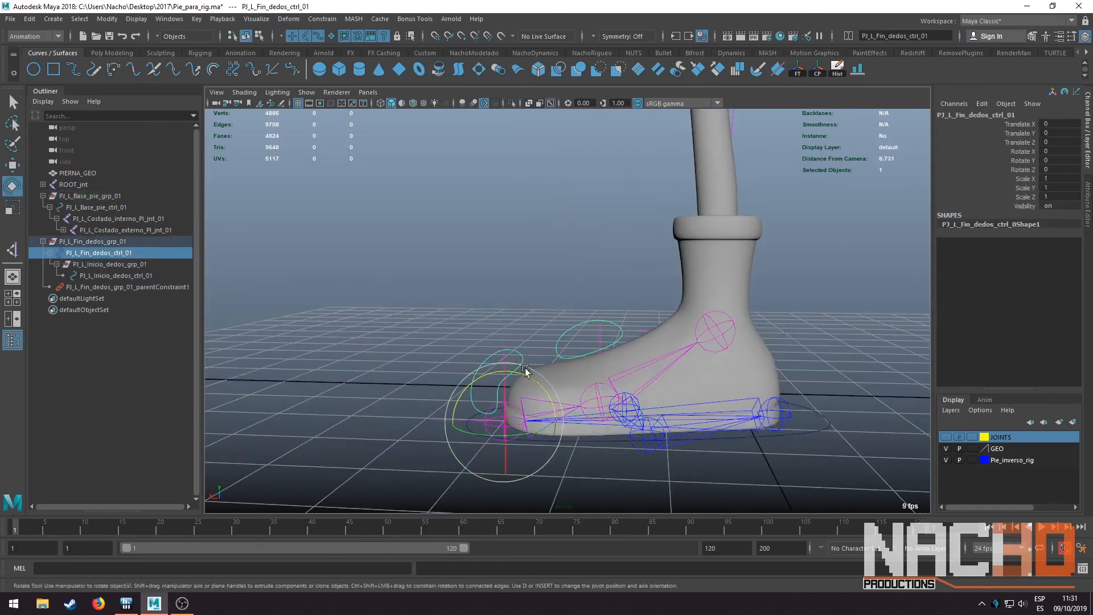
{"action": "mouse_move", "coordinate": [525, 370]}
{"action": "left_mouse_down"}
{"action": "mouse_move", "coordinate": [480, 370]}
{"action": "mouse_move", "coordinate": [488, 358]}
{"action": "mouse_move", "coordinate": [450, 347]}
{"action": "mouse_move", "coordinate": [535, 370]}
{"action": "left_mouse_up"}
Test moving and rotating the base control to check that the leg follows, and undo both transformations
{"action": "left_click", "coordinate": [827, 426]}
{"action": "left_click_drag", "start_coordinate": [762, 397], "coordinate": [739, 411]}
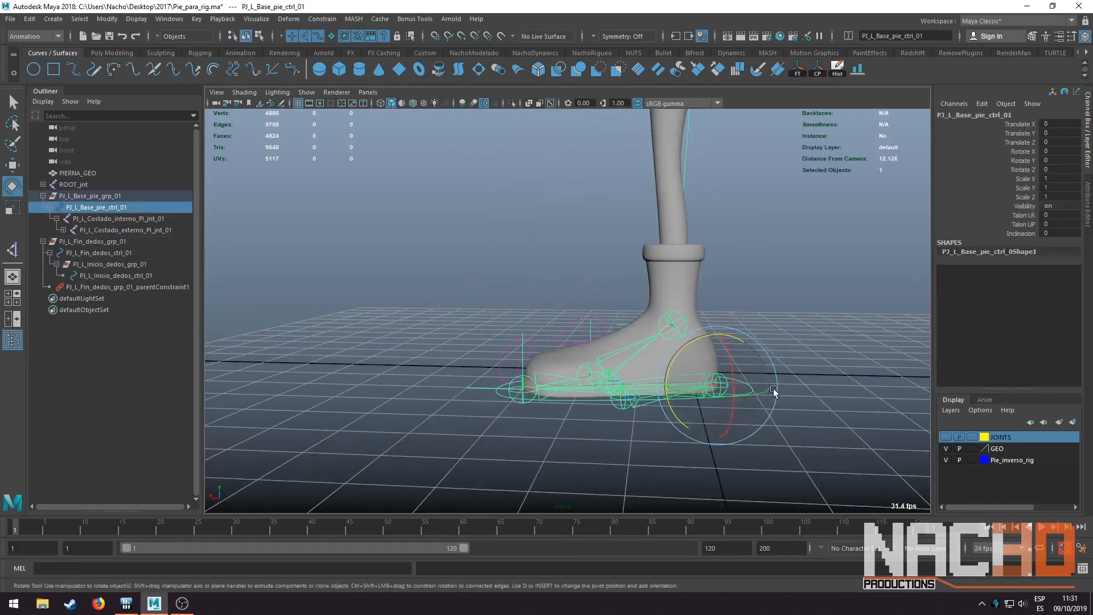
{"action": "key", "text": "w"}
{"action": "middle_click_drag", "start_coordinate": [703, 383], "coordinate": [646, 414], "text": "alt"}
{"action": "left_click_drag", "start_coordinate": [647, 414], "coordinate": [647, 334], "text": "alt"}
{"action": "key", "text": "ctrl+z"}
{"action": "right_click_drag", "start_coordinate": [650, 331], "coordinate": [646, 300], "text": "alt"}
{"action": "left_click_drag", "start_coordinate": [640, 290], "coordinate": [633, 311], "text": "alt"}
{"action": "right_click_drag", "start_coordinate": [633, 310], "coordinate": [624, 344], "text": "alt"}
{"action": "left_click_drag", "start_coordinate": [623, 344], "coordinate": [691, 435], "text": "alt"}
{"action": "key", "text": "e"}
{"action": "key", "text": "ctrl+z"}
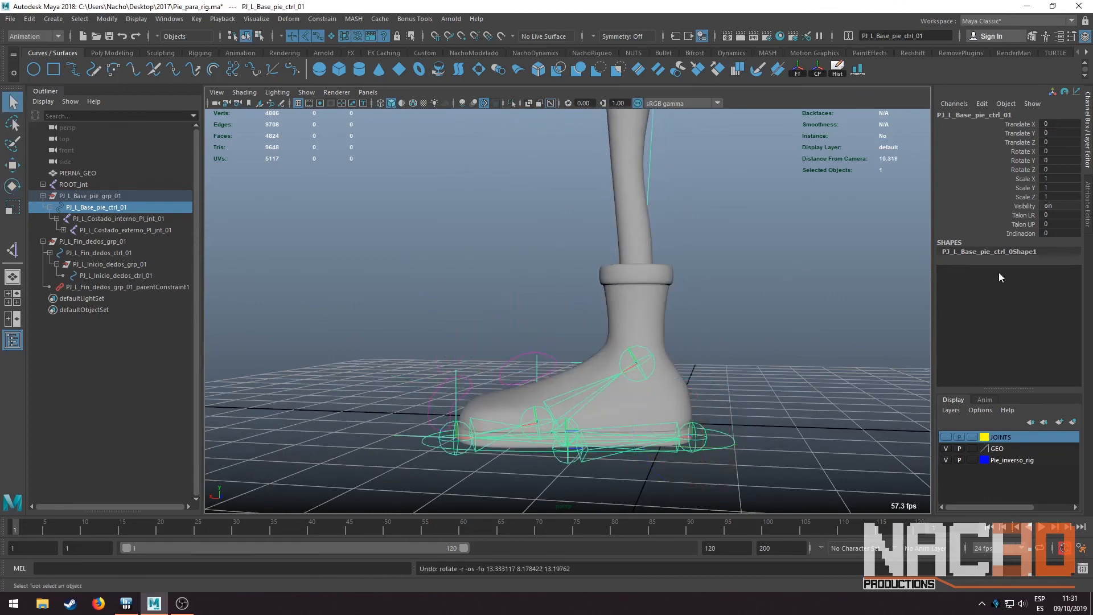
Test the heel by scrubbing the base control's Talon UP and Talon LR attributes, undoing each change
{"action": "left_click", "coordinate": [1024, 224]}
{"action": "middle_click_drag", "start_coordinate": [675, 345], "coordinate": [561, 360]}
{"action": "key", "text": "ctrl+z"}
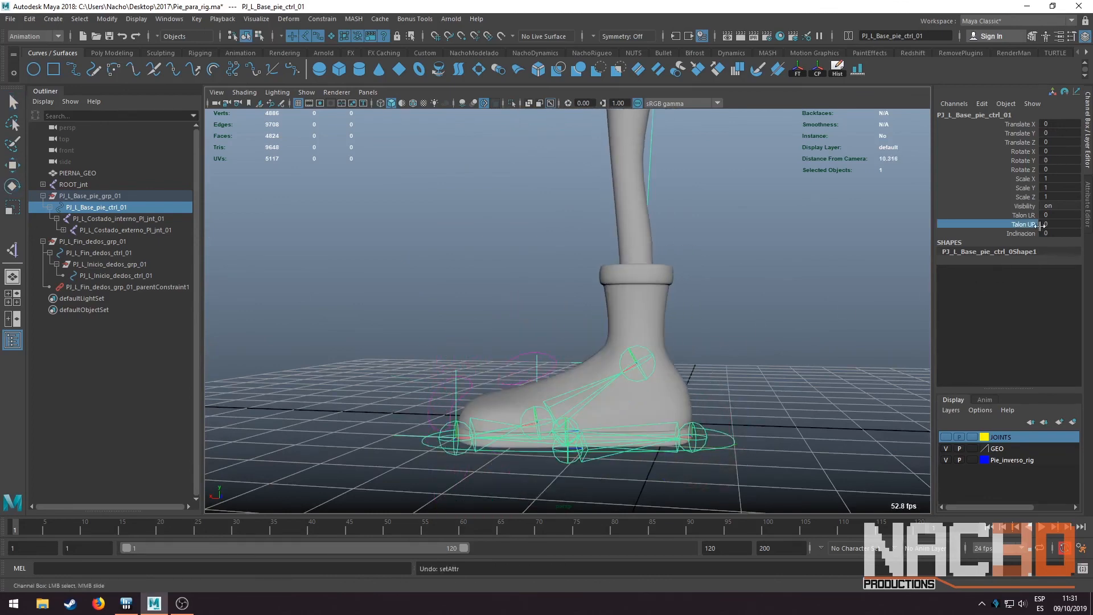
{"action": "left_click", "coordinate": [1023, 215]}
{"action": "middle_click_drag", "start_coordinate": [627, 350], "coordinate": [467, 345]}
{"action": "key", "text": "ctrl+z"}
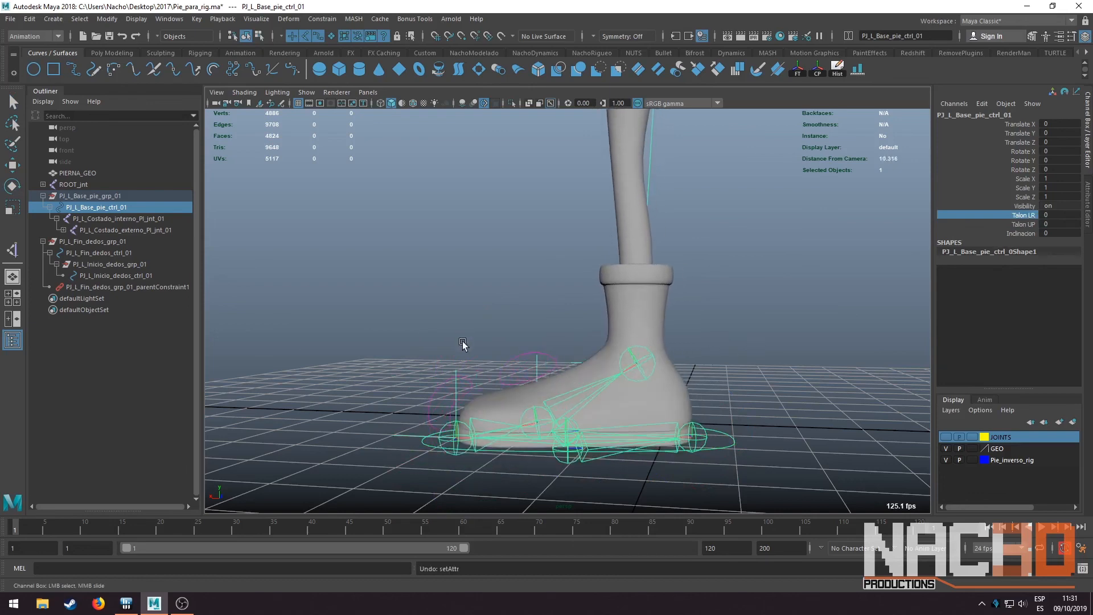
Hide the IK handles at the toe tip and instep, and turn off visibility of the Pie_inverso_rig layer
{"action": "left_click_drag", "start_coordinate": [463, 344], "coordinate": [538, 360], "text": "alt"}
{"action": "key", "text": "q"}
{"action": "left_click", "coordinate": [597, 366]}
{"action": "scroll", "coordinate": [608, 368], "scroll_direction": "down", "scroll_amount": 3}
{"action": "scroll", "coordinate": [582, 365], "scroll_direction": "up", "scroll_amount": 2}
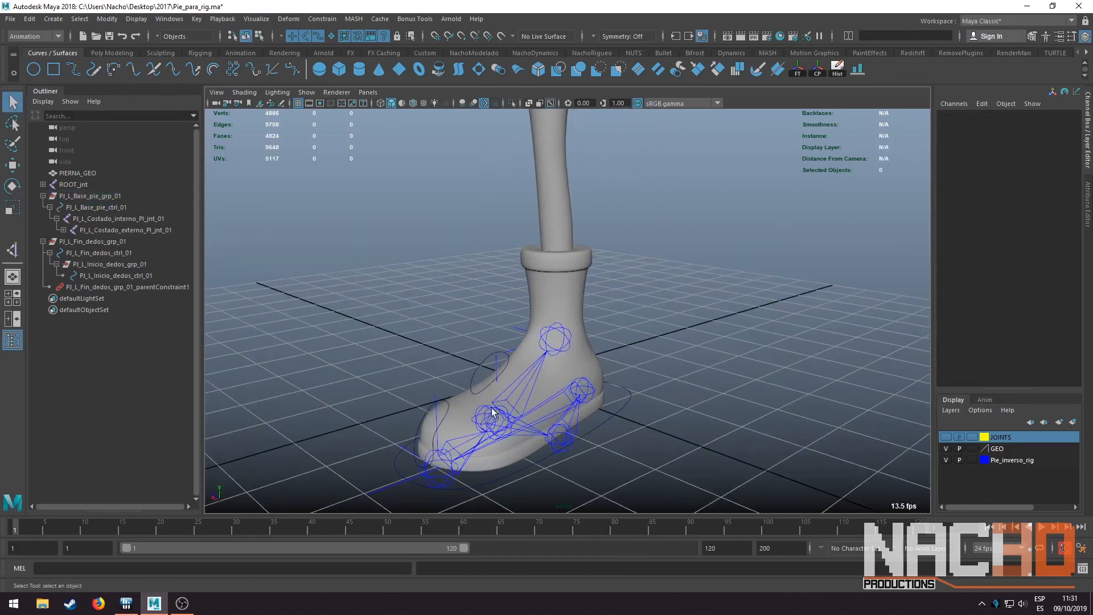
{"action": "left_click", "coordinate": [436, 395]}
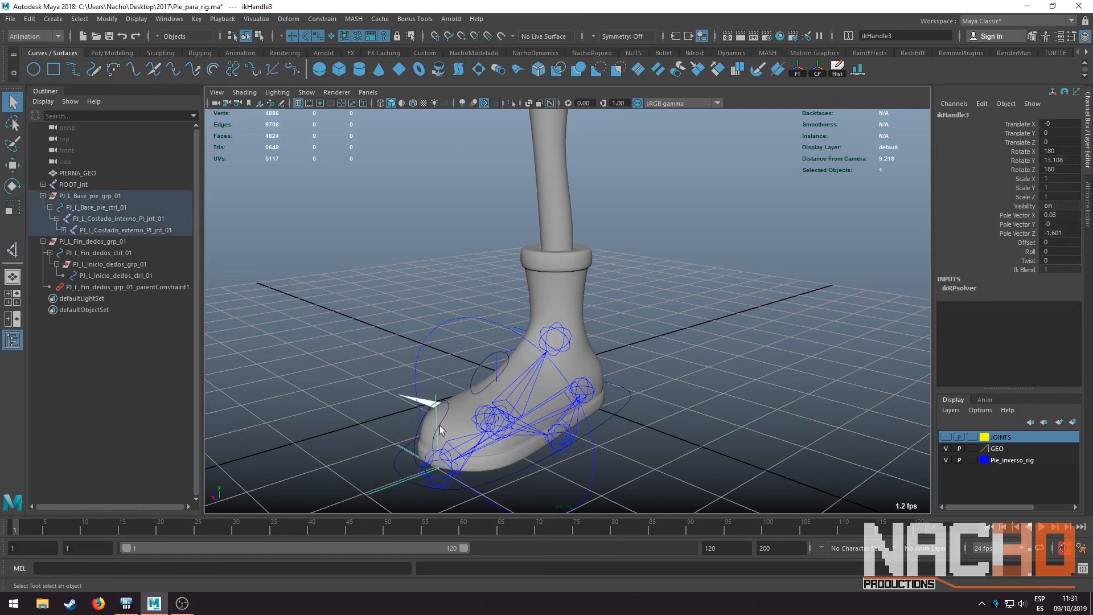
{"action": "key", "text": "ctrl+h"}
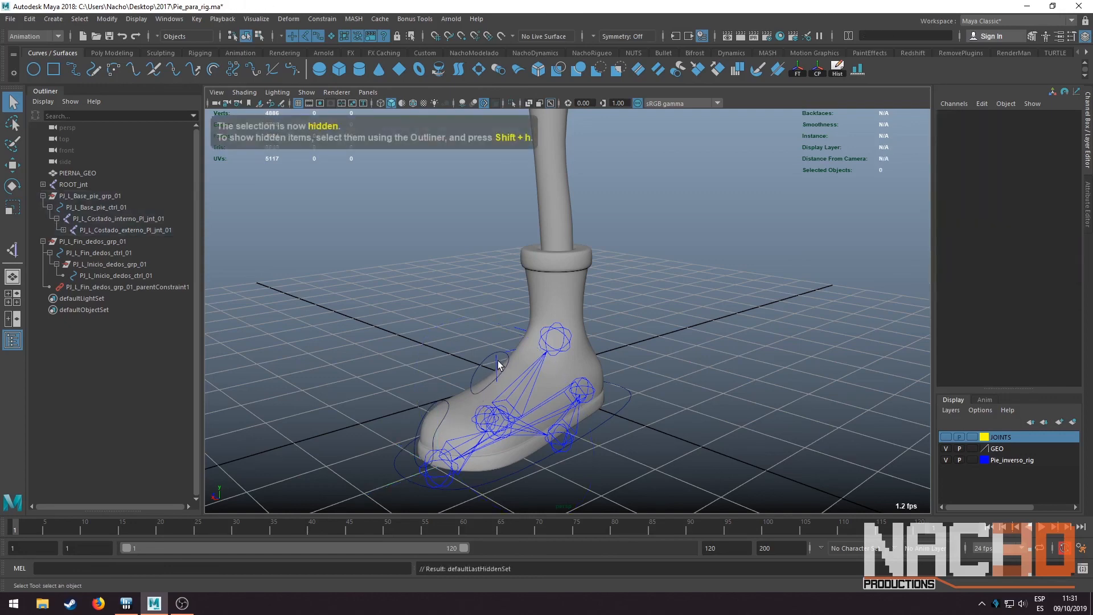
{"action": "left_click", "coordinate": [496, 366]}
{"action": "key", "text": "ctrl+h"}
{"action": "left_click_drag", "start_coordinate": [511, 334], "coordinate": [592, 380], "text": "alt"}
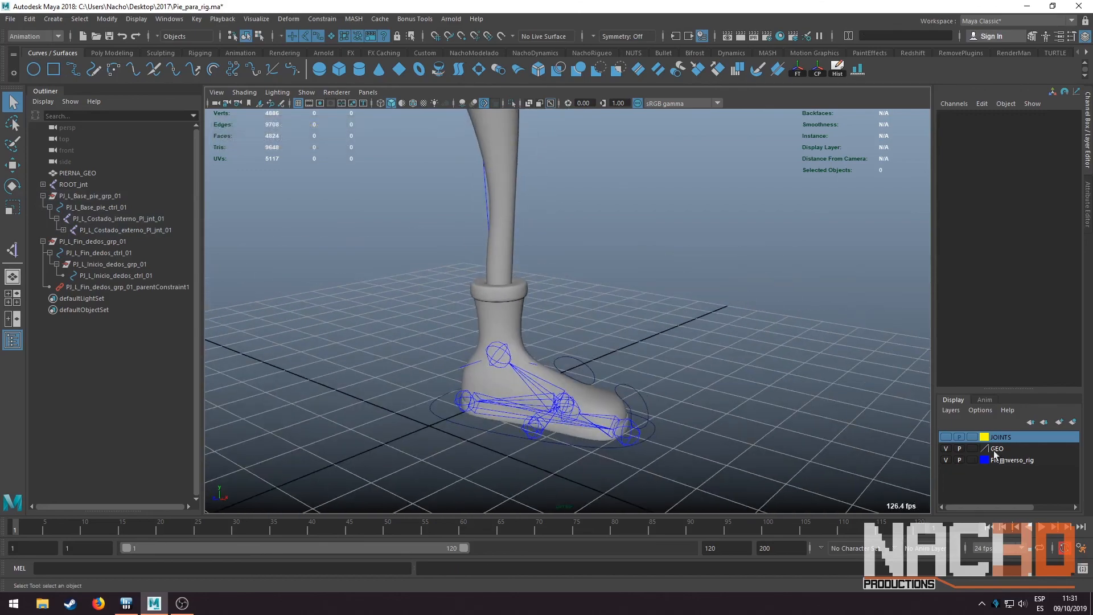
{"action": "left_click", "coordinate": [946, 460]}
Test the cleaned-up rig by moving and rotating the base control, and undo both transformations
{"action": "left_click_drag", "start_coordinate": [699, 379], "coordinate": [538, 275], "text": "alt"}
{"action": "left_click", "coordinate": [612, 344]}
{"action": "key", "text": "w"}
{"action": "key", "text": "e"}
{"action": "left_click_drag", "start_coordinate": [538, 318], "coordinate": [560, 348]}
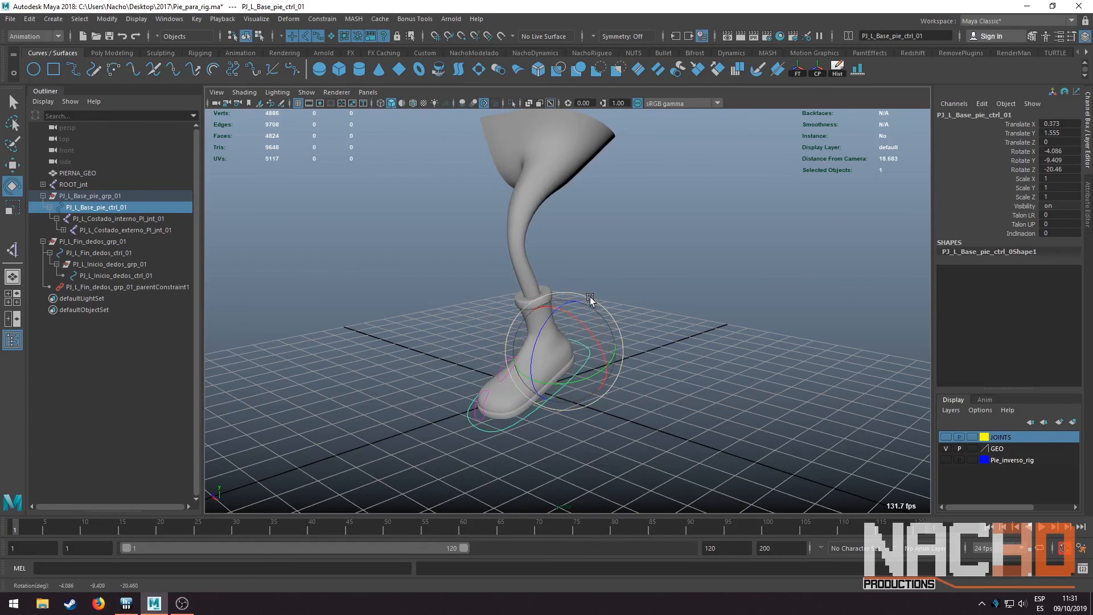
{"action": "key", "text": "ctrl+z"}
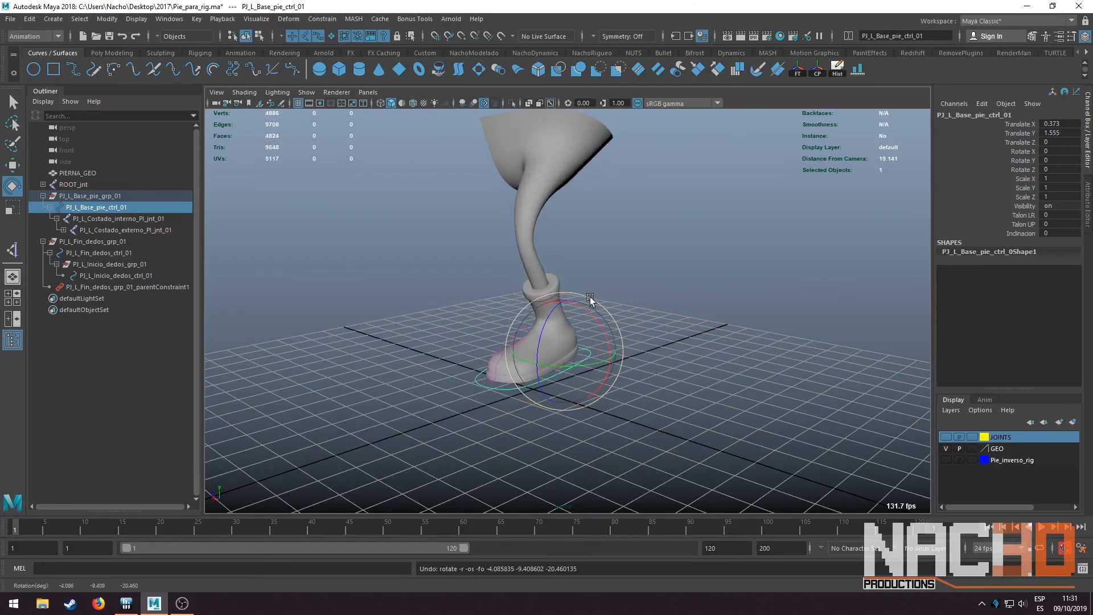
{"action": "key", "text": "ctrl+z"}
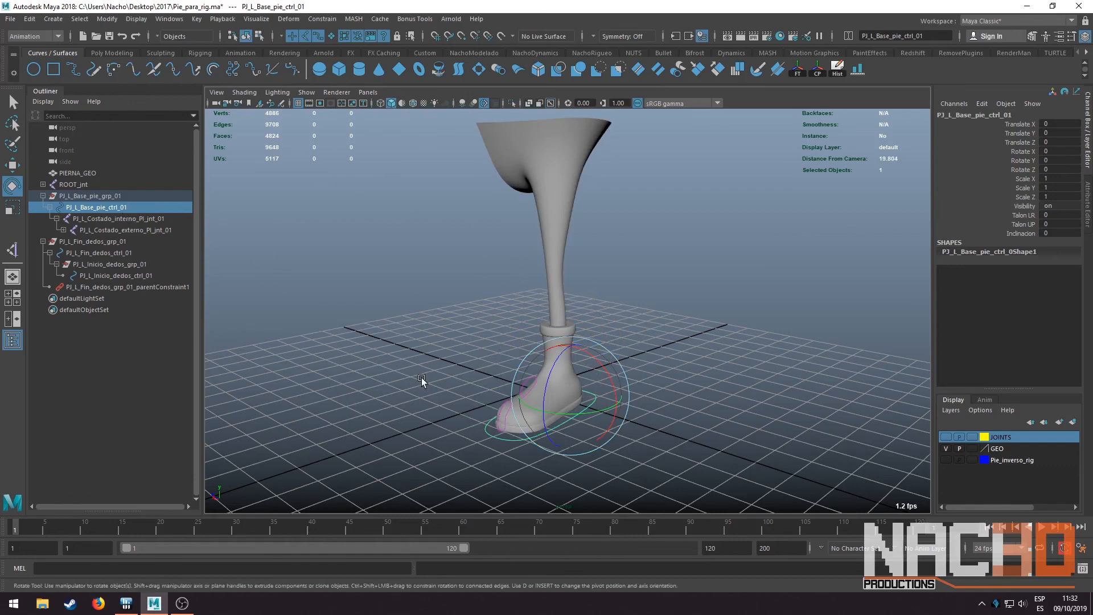
{"action": "left_click", "coordinate": [450, 392]}
{"action": "scroll", "coordinate": [458, 395], "scroll_direction": "up", "scroll_amount": 3}
{"action": "left_click_drag", "start_coordinate": [459, 398], "coordinate": [521, 242], "text": "alt"}
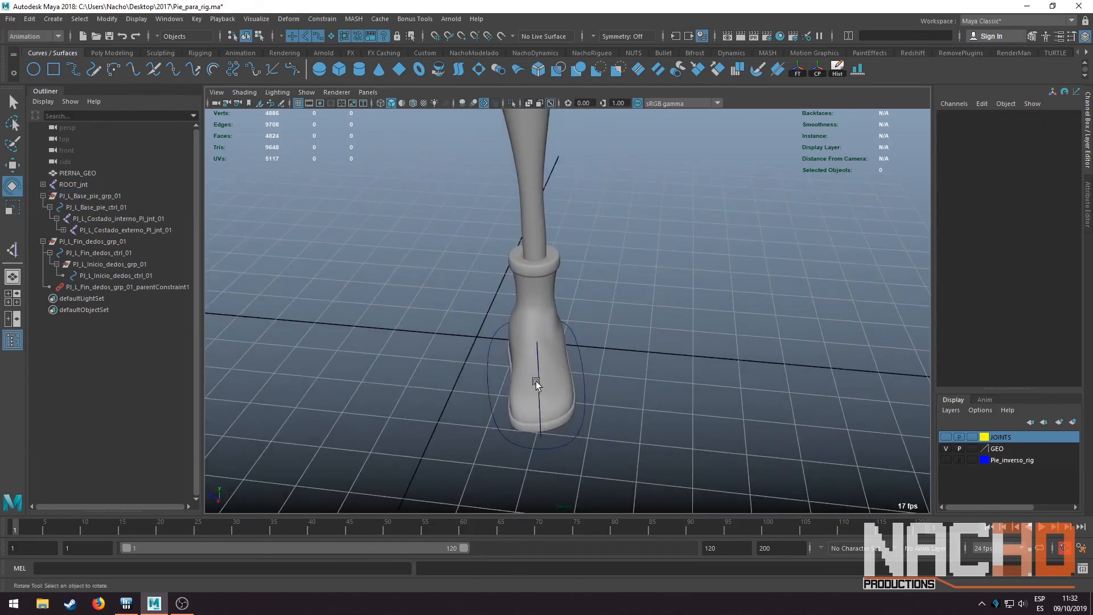
Select the toe-start control and the foot's base control in turn, and examine them around the boot
{"action": "left_click", "coordinate": [537, 353]}
{"action": "left_click_drag", "start_coordinate": [586, 367], "coordinate": [567, 337], "text": "alt"}
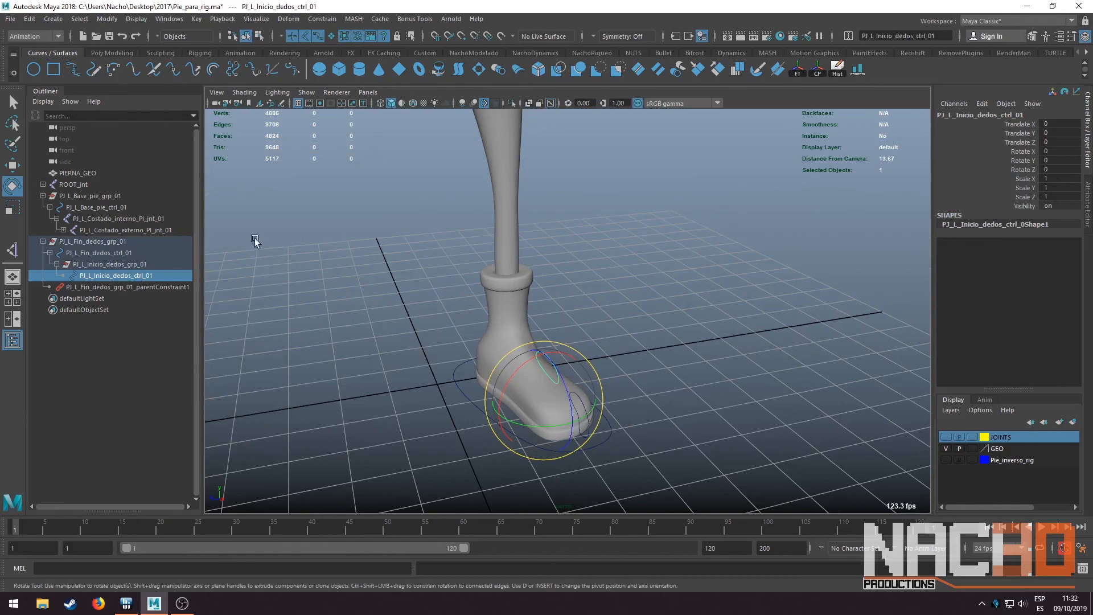
{"action": "left_click", "coordinate": [485, 387]}
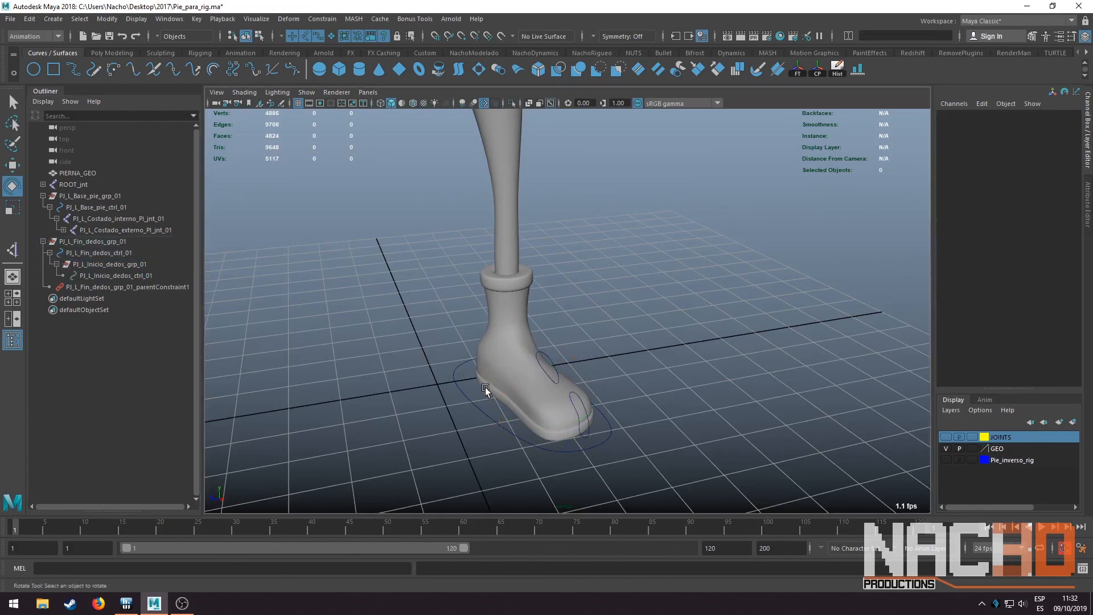
{"action": "left_click_drag", "start_coordinate": [486, 388], "coordinate": [573, 409], "text": "alt"}
{"action": "left_click", "coordinate": [647, 392]}
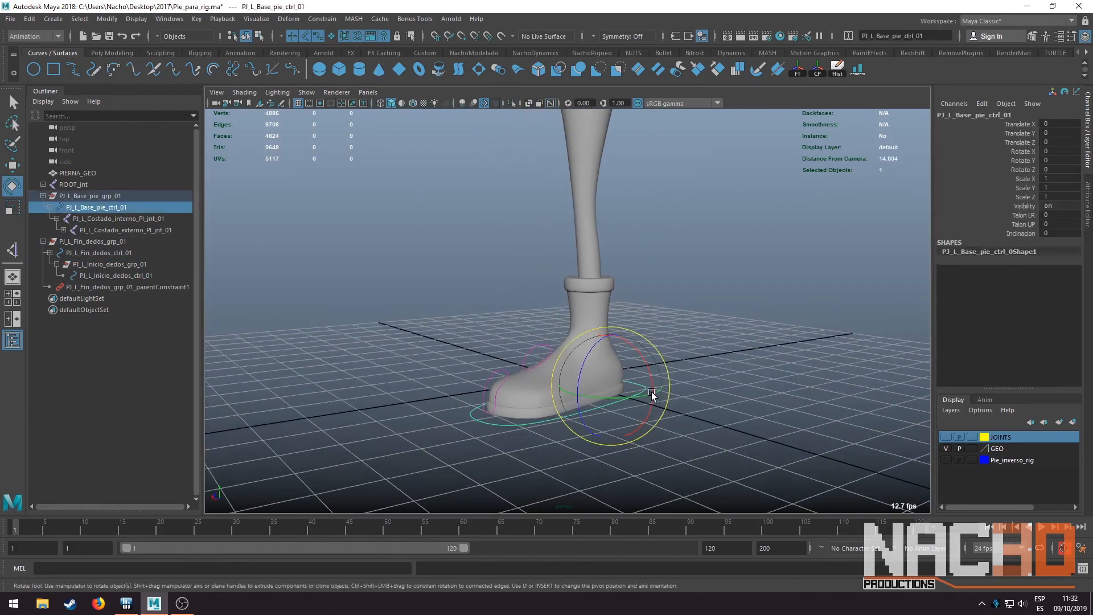
{"action": "left_click_drag", "start_coordinate": [649, 391], "coordinate": [672, 418], "text": "alt"}
{"action": "key", "text": "w"}
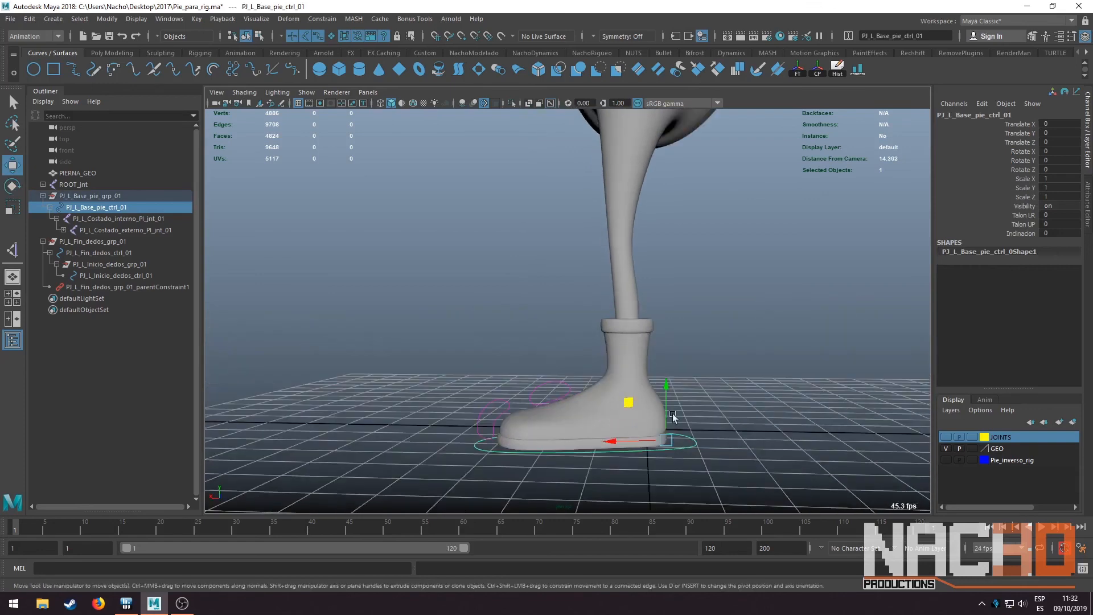
Turn on visibility of the Pie_inverso_rig and JOINTS layers to inspect the skeleton inside the leg and foot
{"action": "left_click", "coordinate": [945, 460]}
{"action": "left_click", "coordinate": [946, 437]}
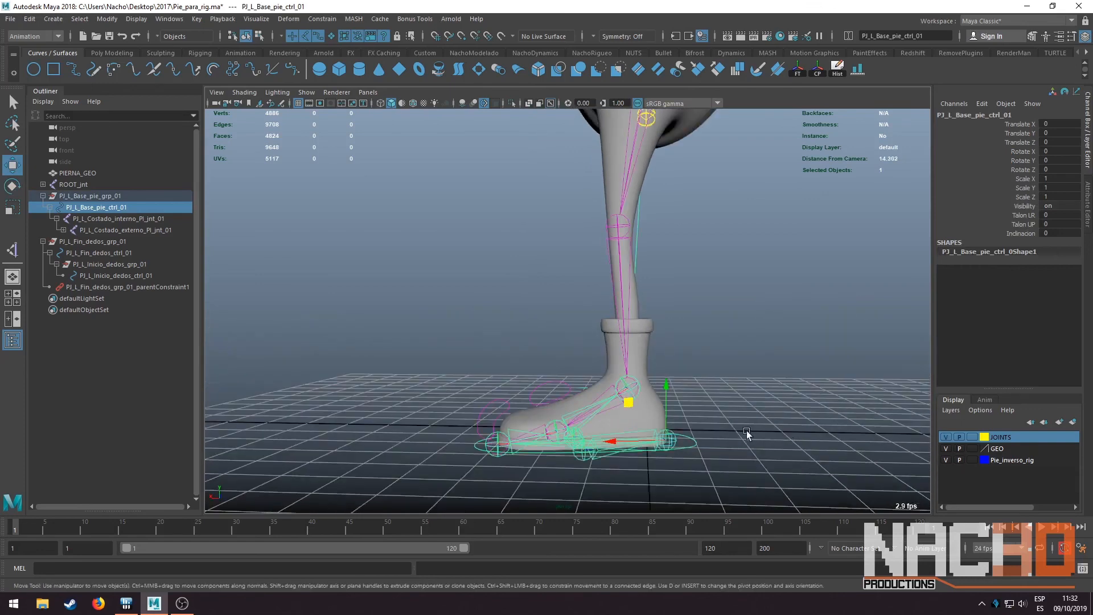
{"action": "left_click", "coordinate": [704, 440]}
{"action": "left_click_drag", "start_coordinate": [683, 437], "coordinate": [687, 374], "text": "alt"}
{"action": "left_click", "coordinate": [606, 420]}
{"action": "key", "text": "e"}
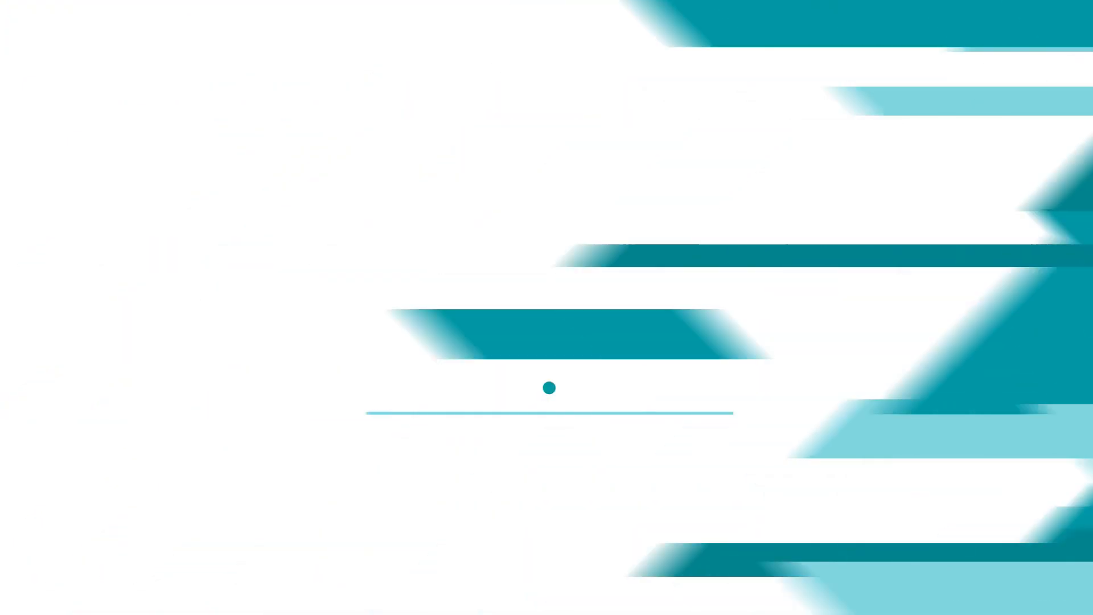